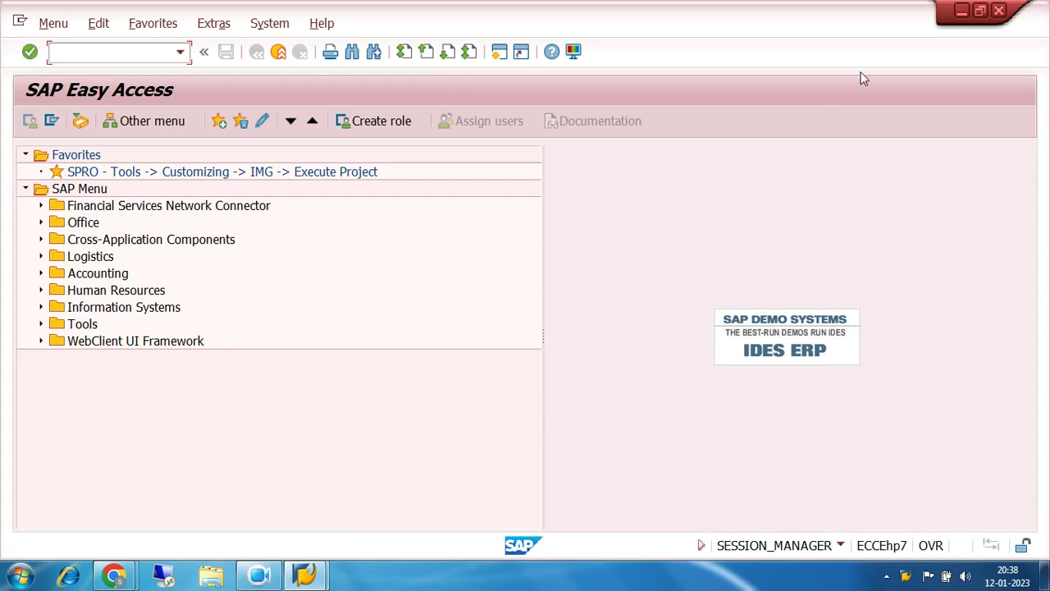
Minimize the SAP windows, open the ADVANCE workbook from the desktop in Excel and maximize its window.
{"action": "left_click", "coordinate": [963, 11]}
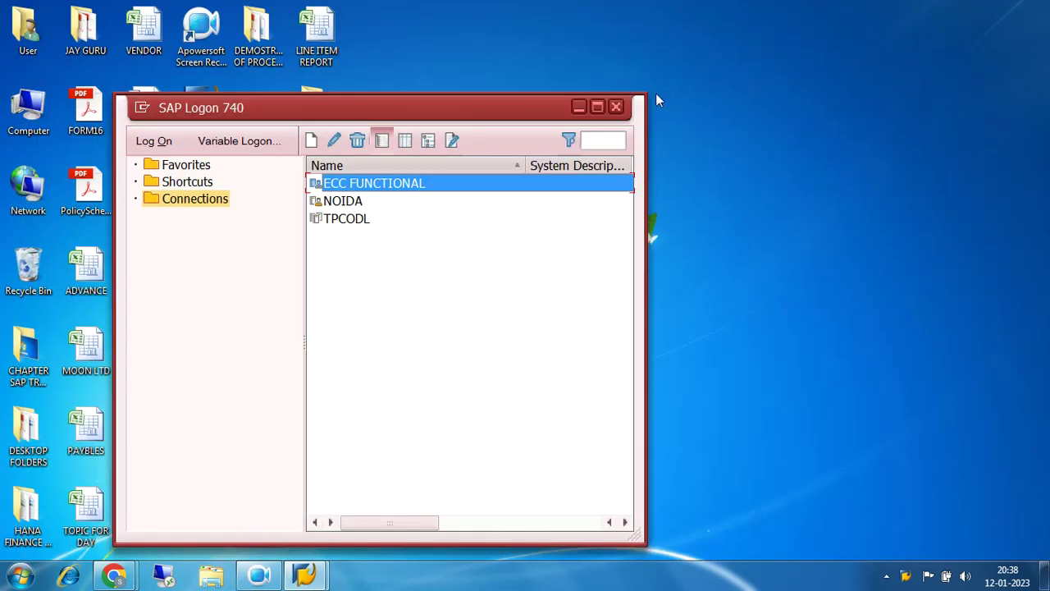
{"action": "left_click", "coordinate": [578, 108]}
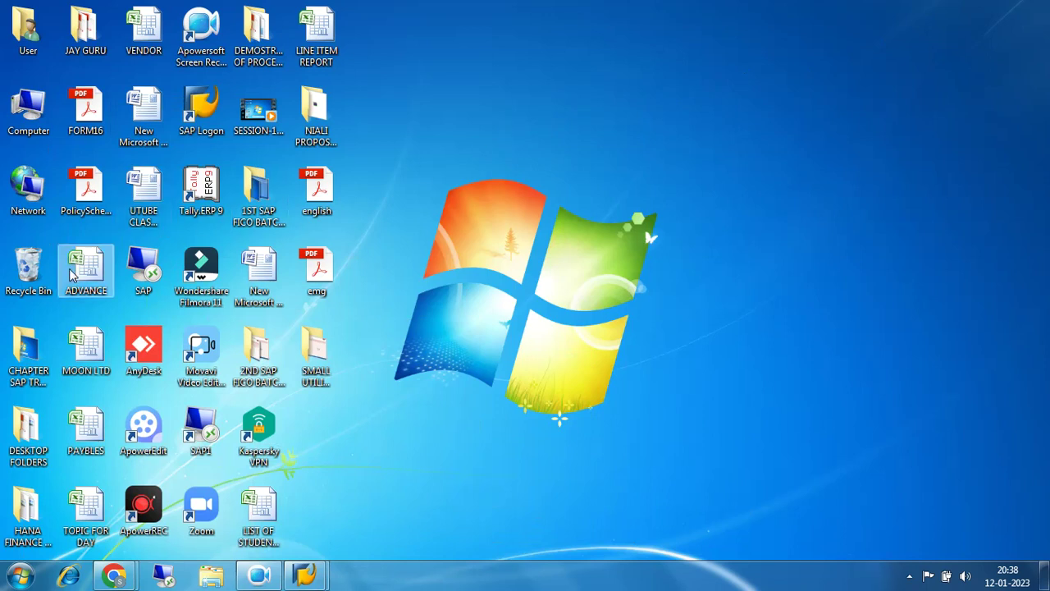
{"action": "double_click", "coordinate": [92, 269]}
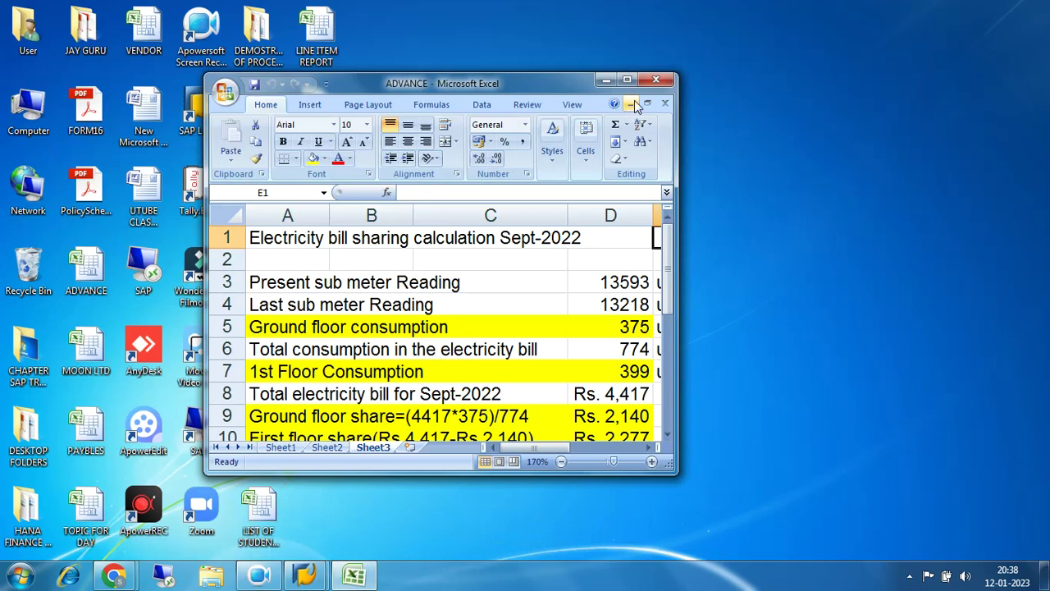
{"action": "left_click", "coordinate": [627, 79]}
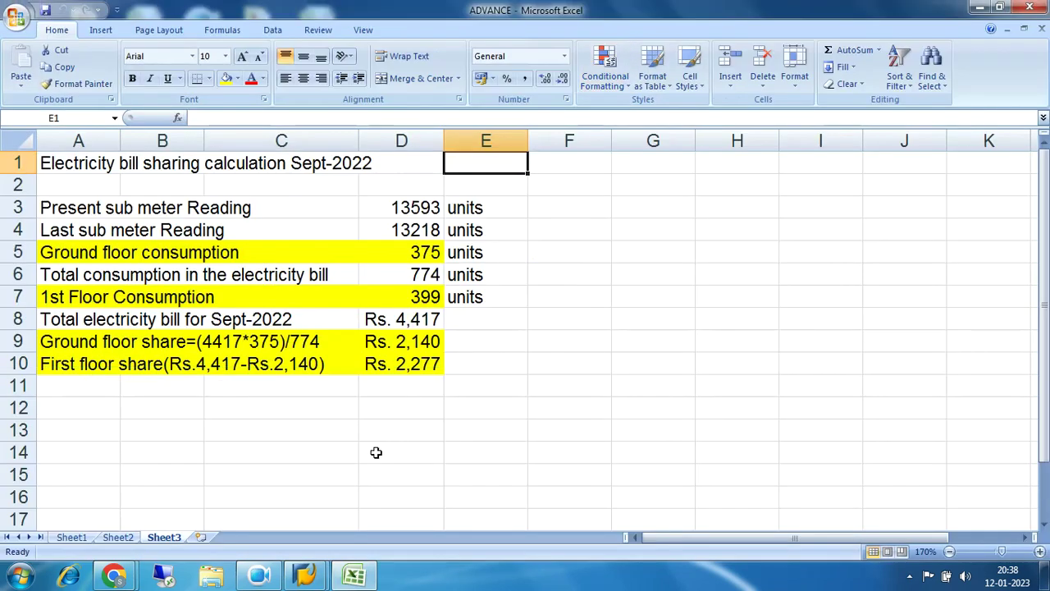
Add a new blank worksheet after Sheet3 in the ADVANCE workbook.
{"action": "left_click", "coordinate": [201, 538]}
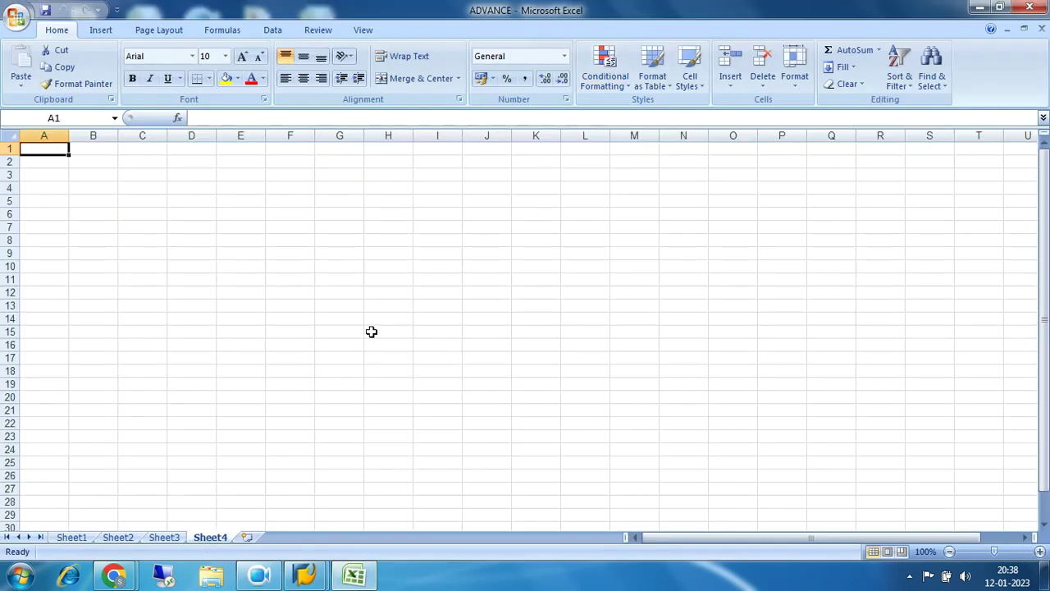
{"action": "left_click", "coordinate": [1038, 552]}
{"action": "left_click", "coordinate": [1038, 553]}
{"action": "left_click", "coordinate": [1039, 553]}
{"action": "left_click", "coordinate": [1038, 553]}
{"action": "left_click", "coordinate": [1039, 553]}
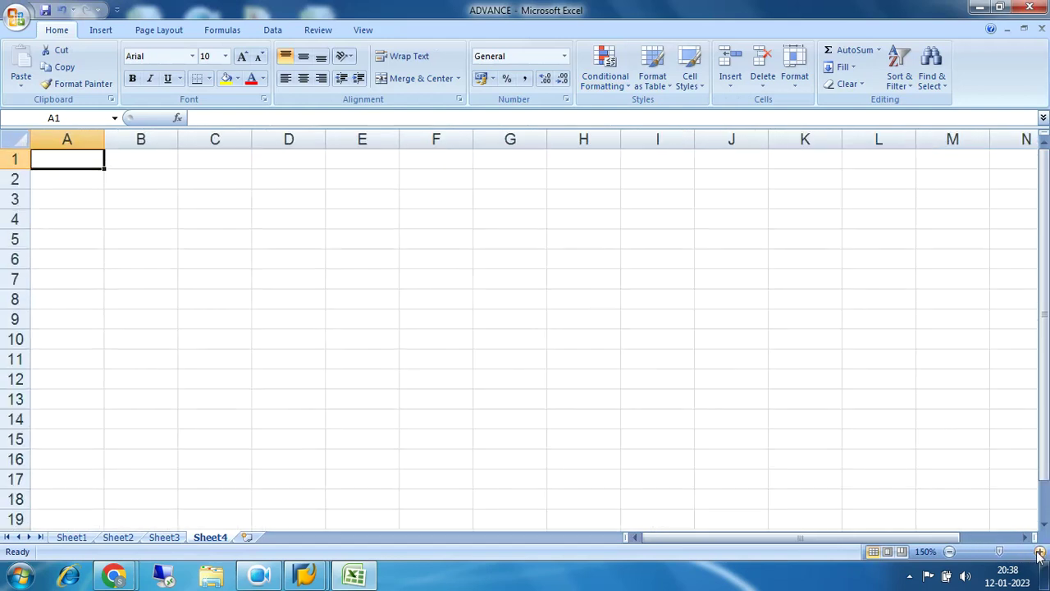
{"action": "left_click", "coordinate": [1038, 553]}
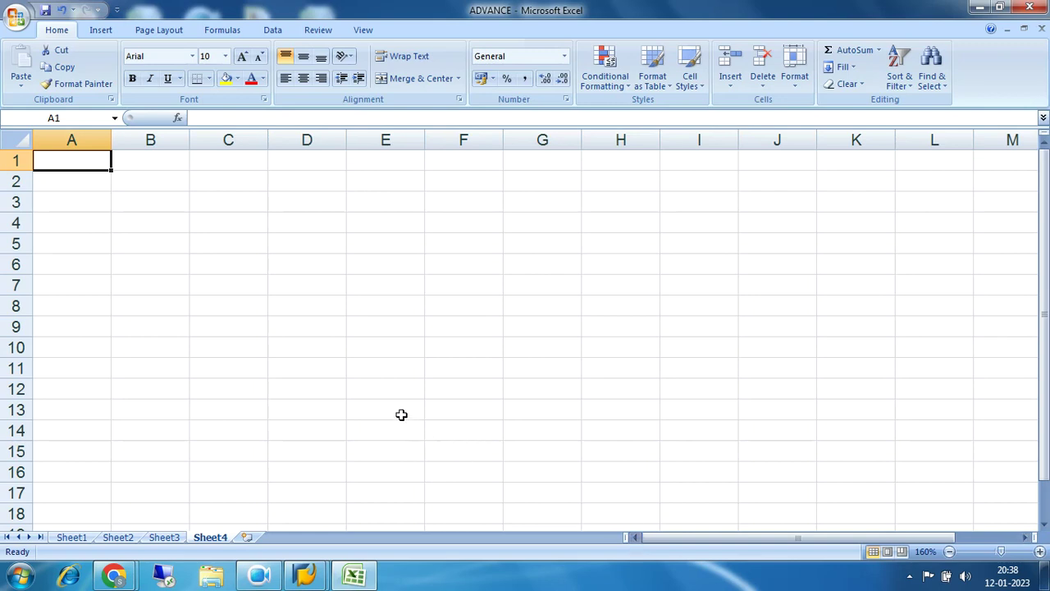
{"action": "left_click", "coordinate": [259, 582]}
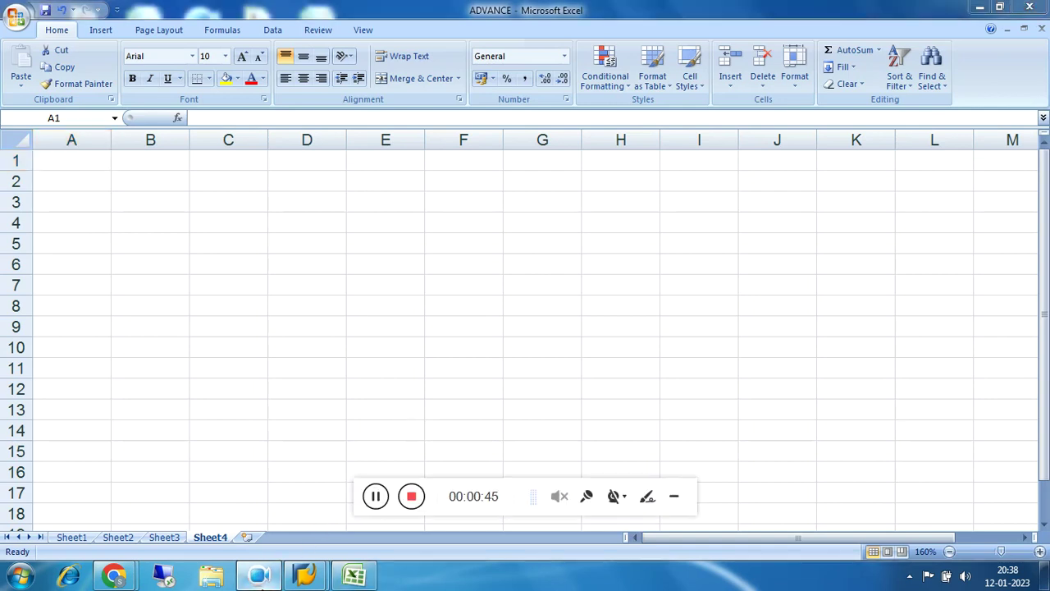
{"action": "left_click", "coordinate": [674, 497]}
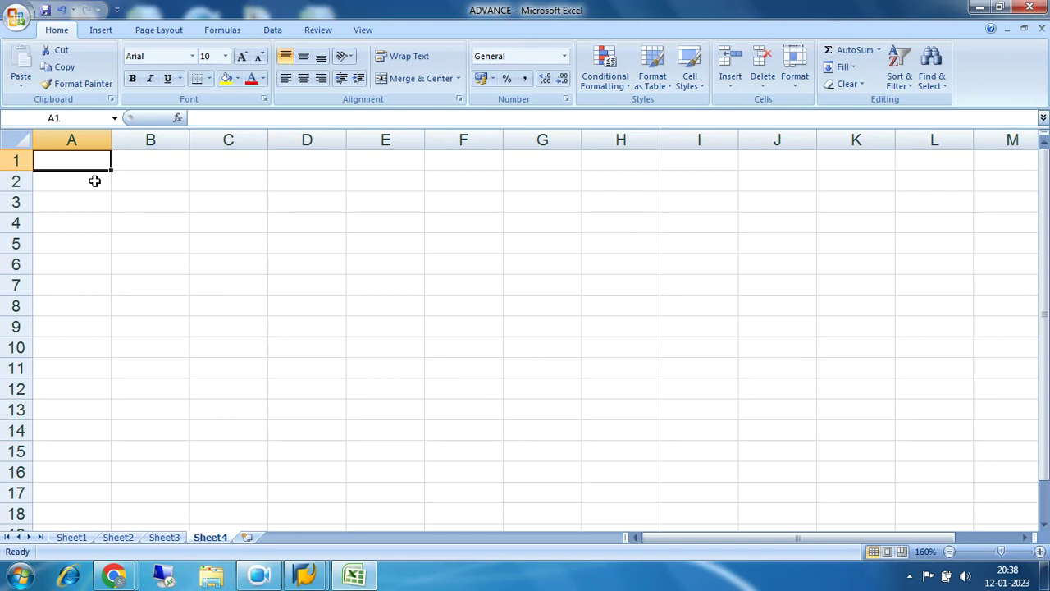
Enter the heading "Clearing of customer invoice" in cell A1 of Sheet4.
{"action": "type", "text": "Cle"}
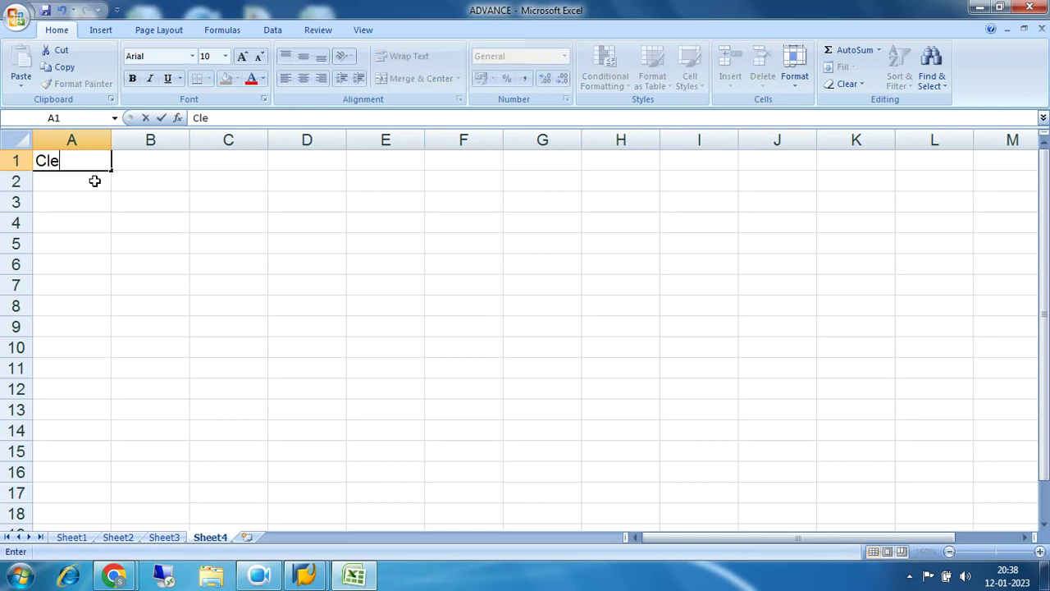
{"action": "type", "text": "aring o"}
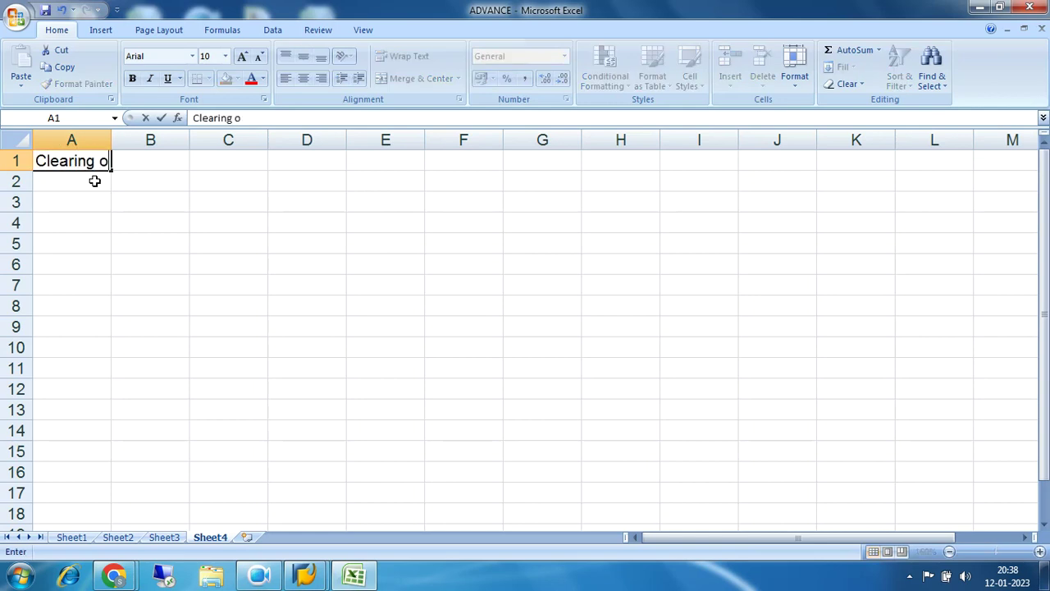
{"action": "type", "text": "f custo"}
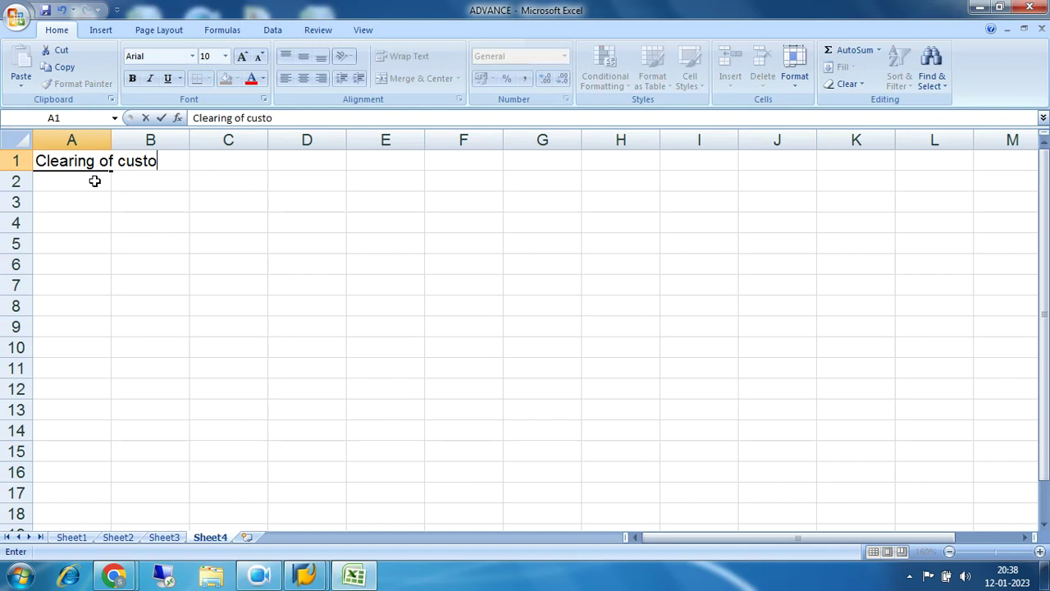
{"action": "type", "text": "mer invoice"}
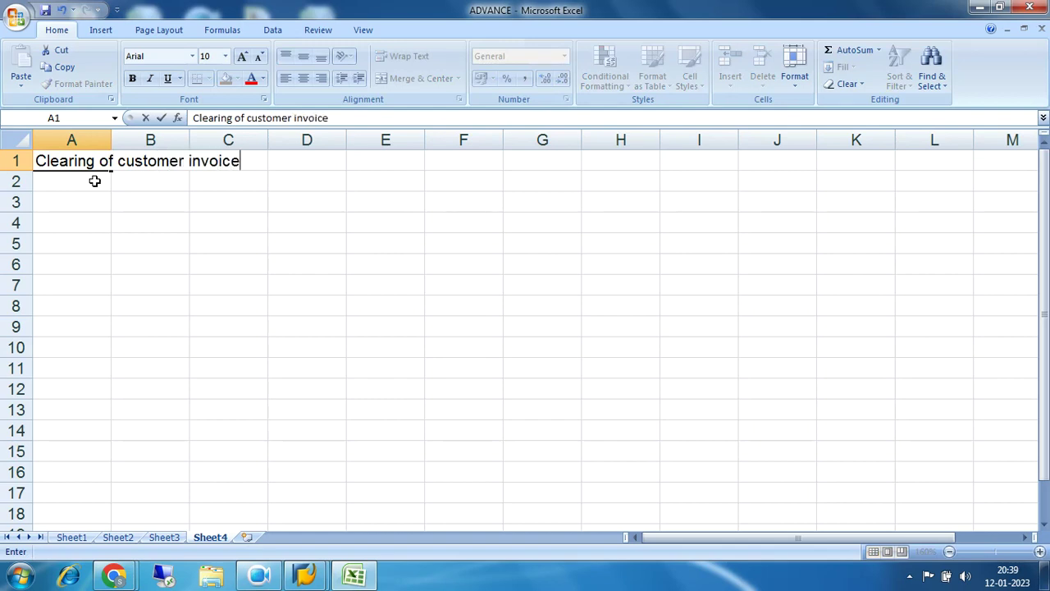
{"action": "key", "text": "Return"}
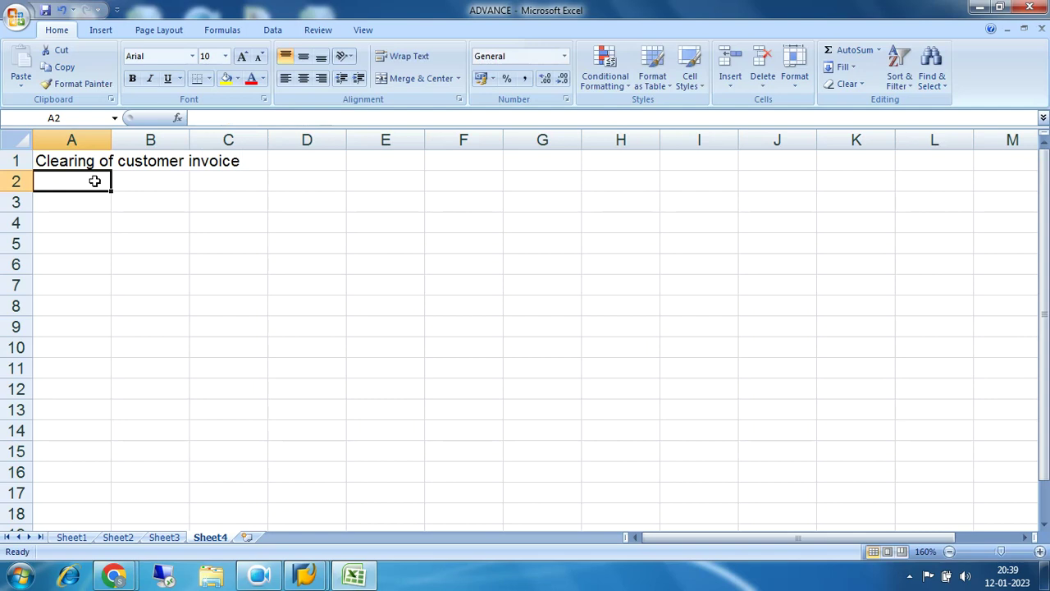
Enter "Incoming payment and clearing" in cell A2.
{"action": "type", "text": "Incomi"}
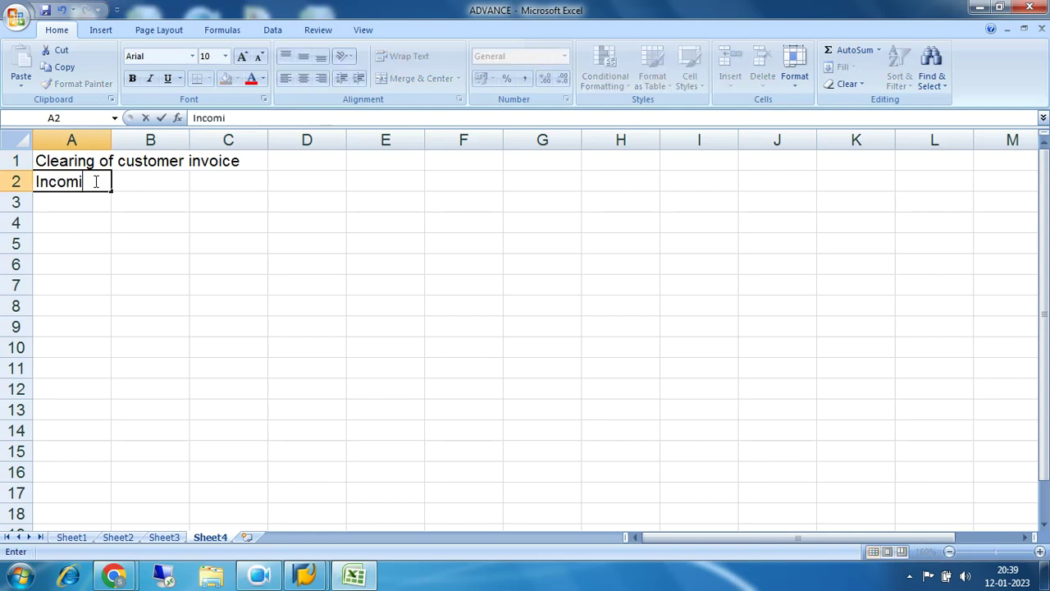
{"action": "type", "text": "ng payment an"}
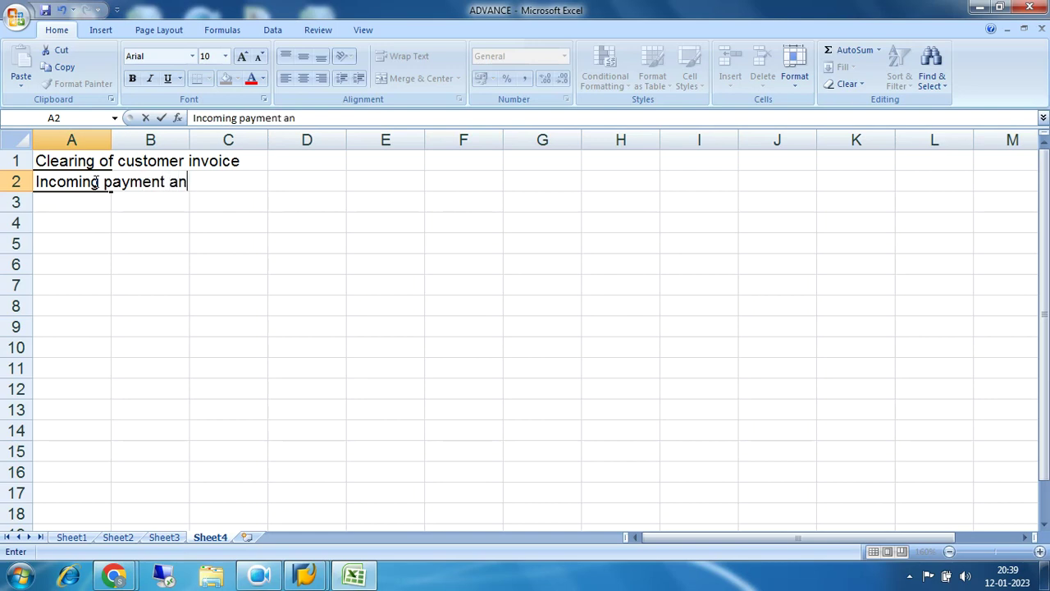
{"action": "type", "text": "d clearing"}
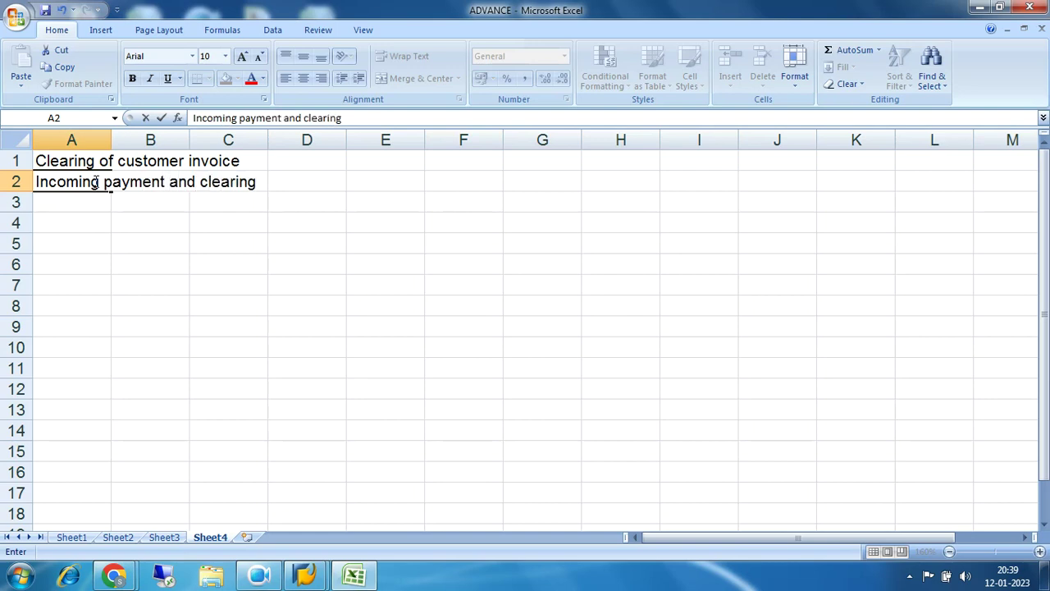
{"action": "left_click", "coordinate": [164, 257]}
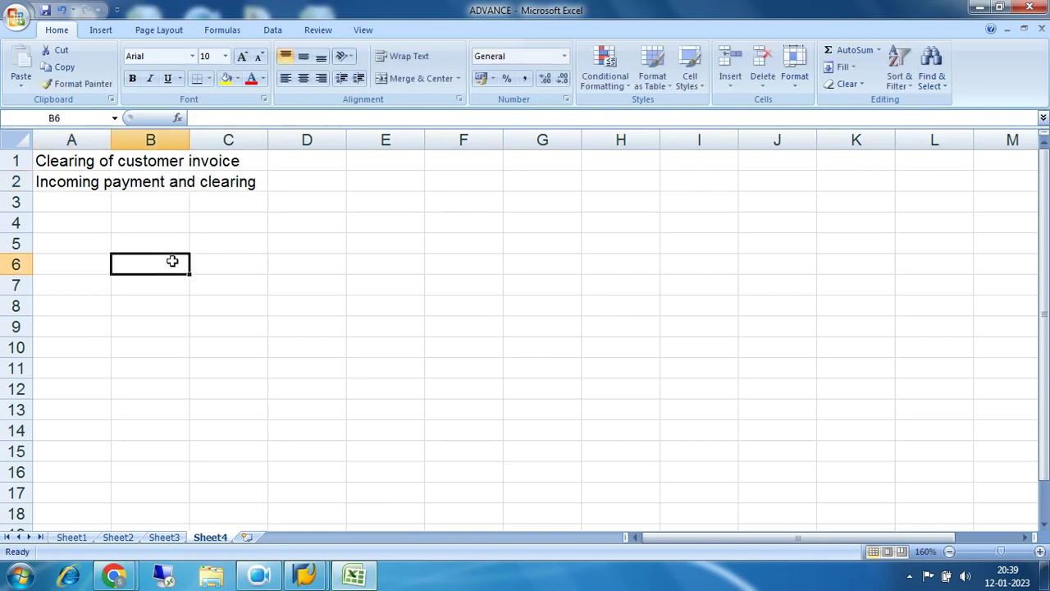
Enter "INR" in cell A3 and "invoice is in INR" in cell A4.
{"action": "left_click", "coordinate": [1039, 551]}
{"action": "left_click", "coordinate": [1039, 552]}
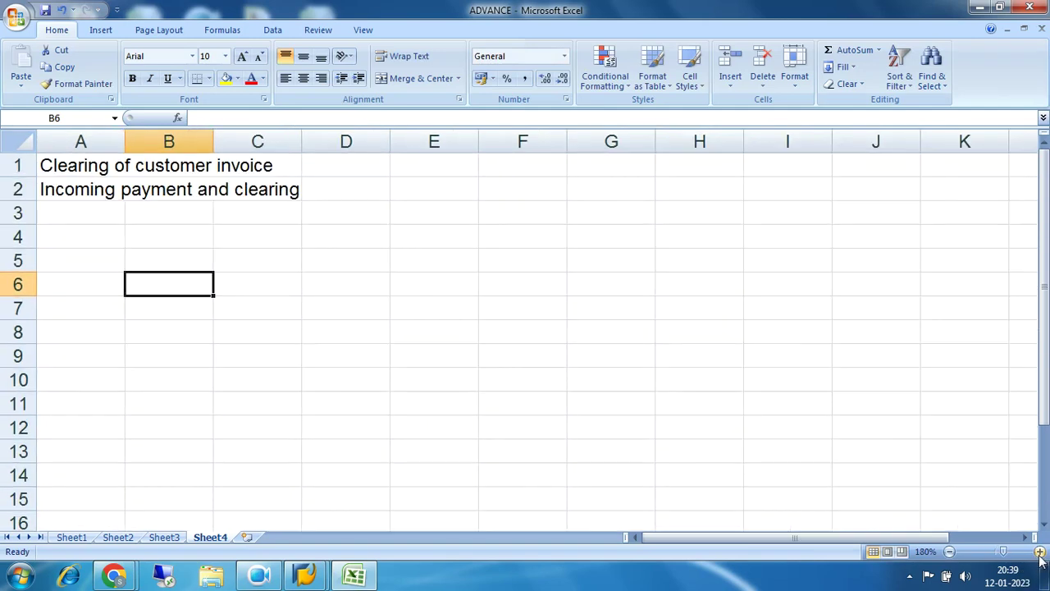
{"action": "left_click", "coordinate": [1040, 551]}
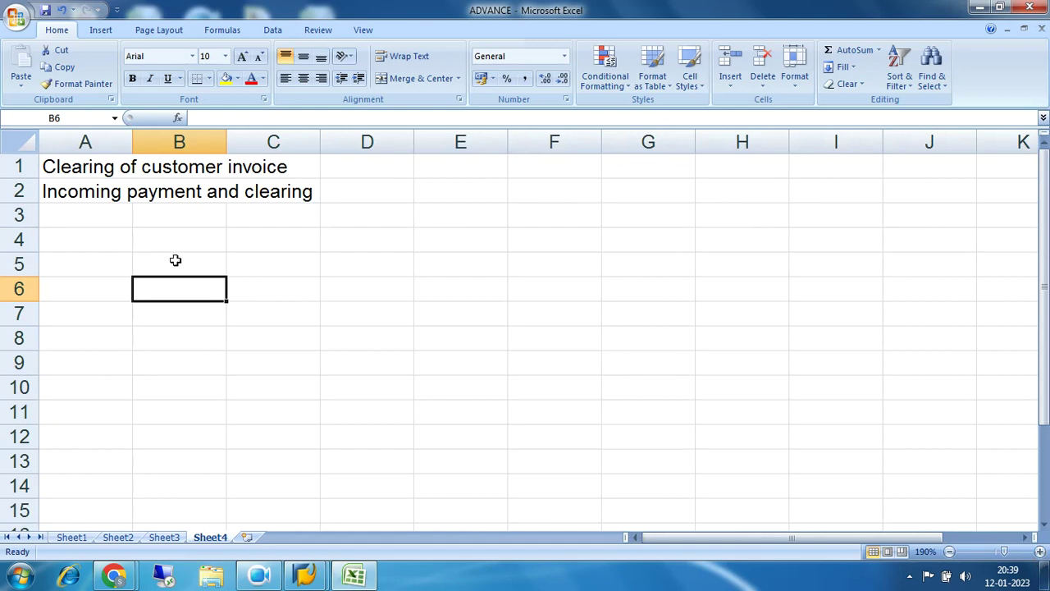
{"action": "left_click", "coordinate": [112, 220]}
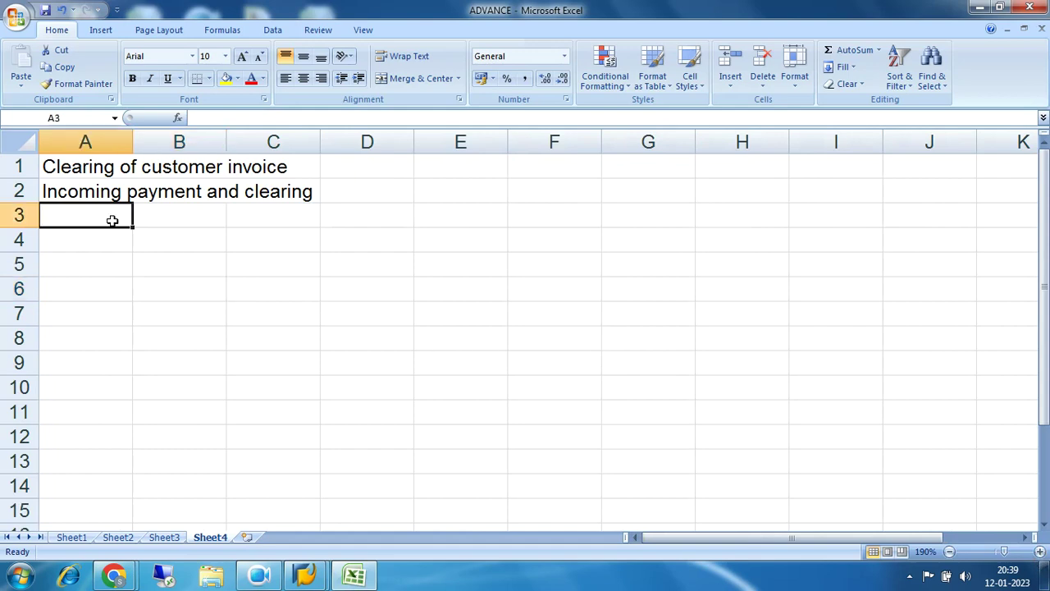
{"action": "type", "text": "Inr"}
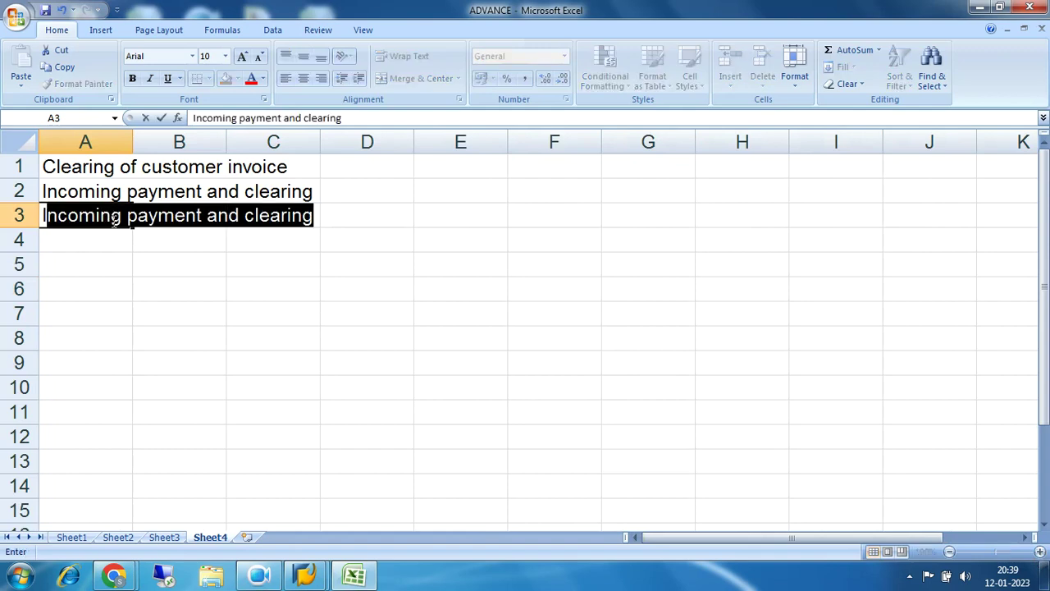
{"action": "key", "text": "BackSpace"}
{"action": "key", "text": "BackSpace"}
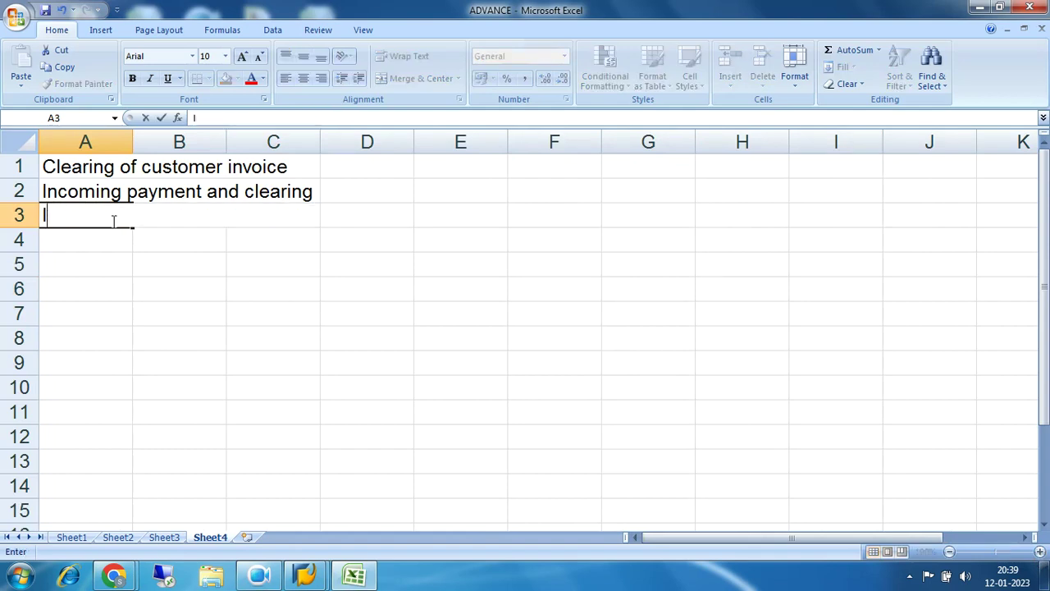
{"action": "type", "text": "NR"}
{"action": "key", "text": "Return"}
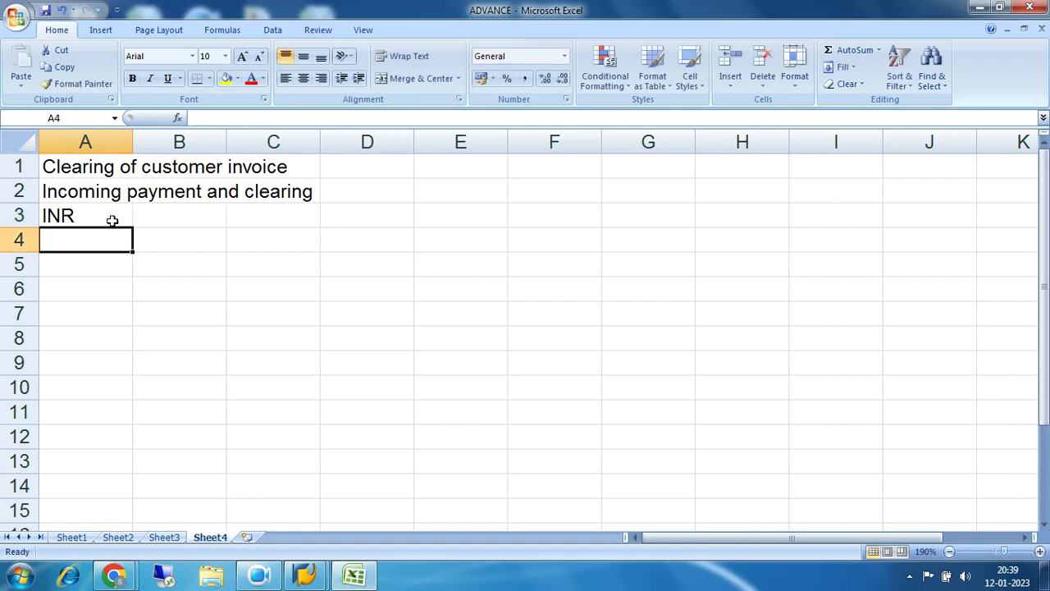
{"action": "type", "text": "invoice is in INR"}
{"action": "key", "text": "Return"}
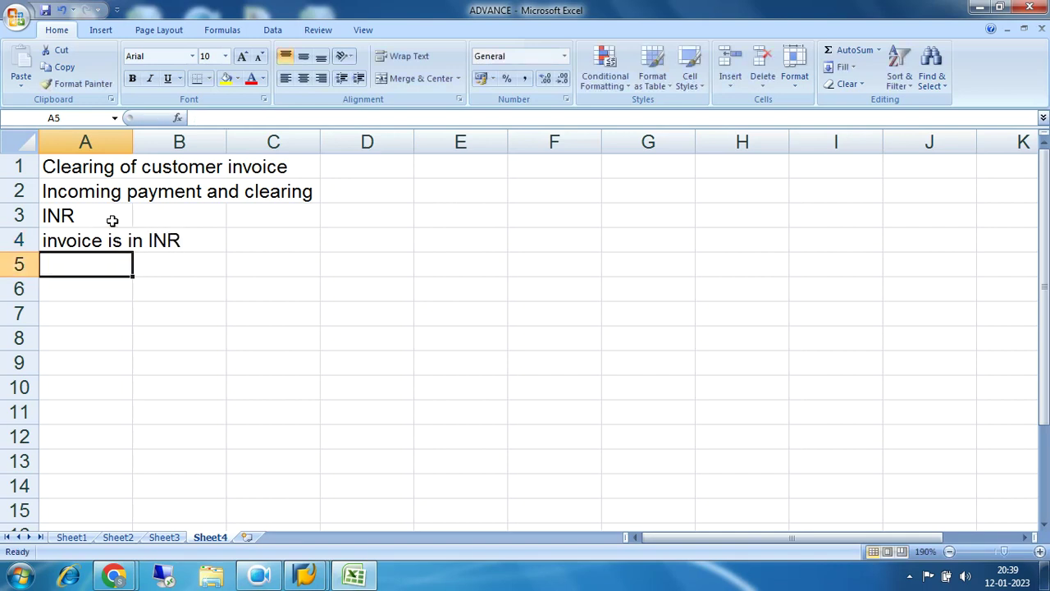
Enter "payment received is also INR" in cell A5 and fill the range A4:C5 with yellow.
{"action": "type", "text": "paymen"}
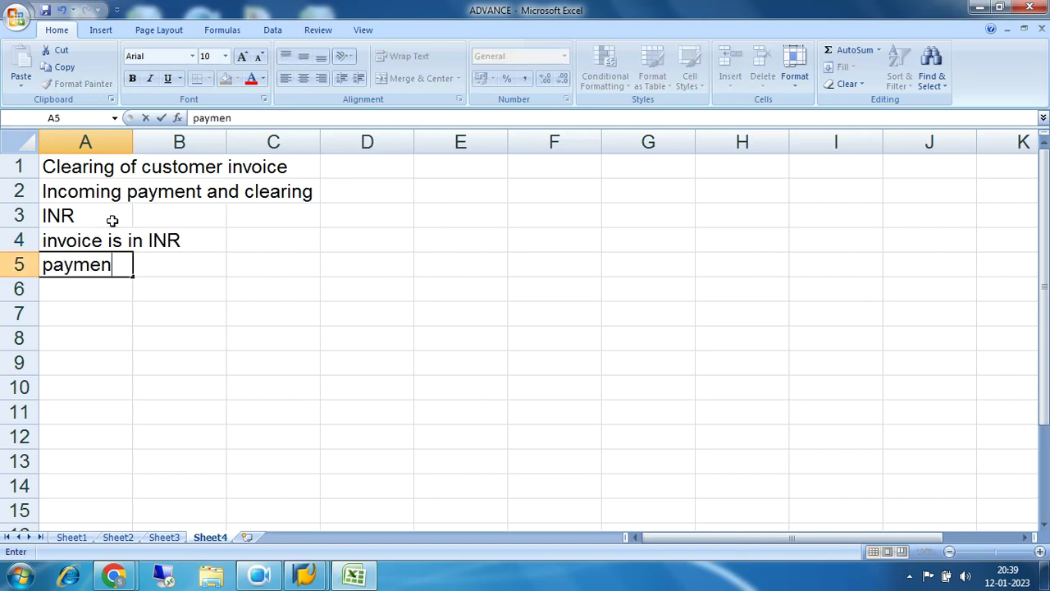
{"action": "type", "text": "t recei"}
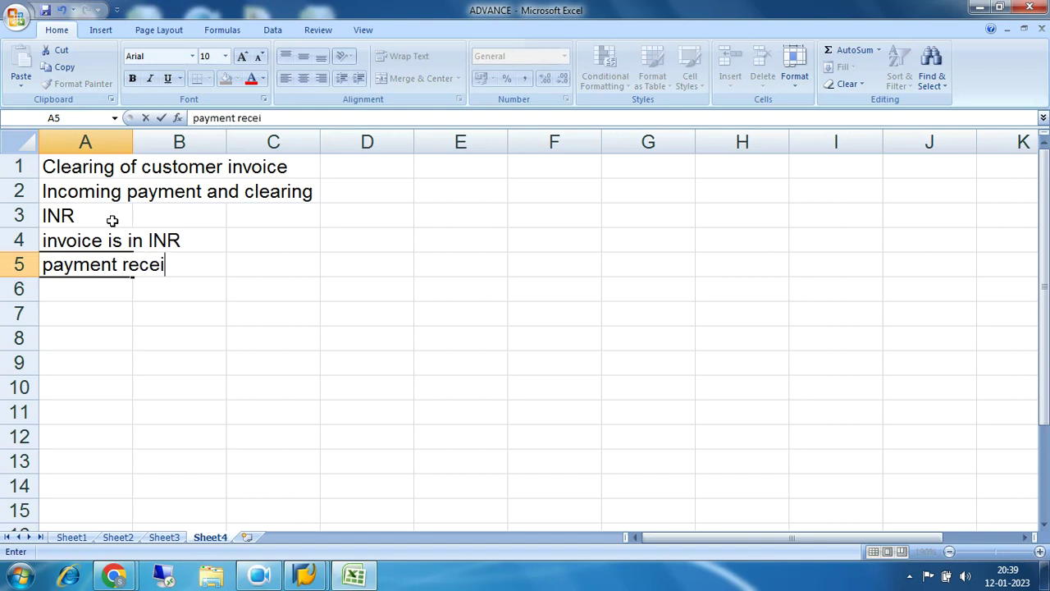
{"action": "type", "text": "ved is als"}
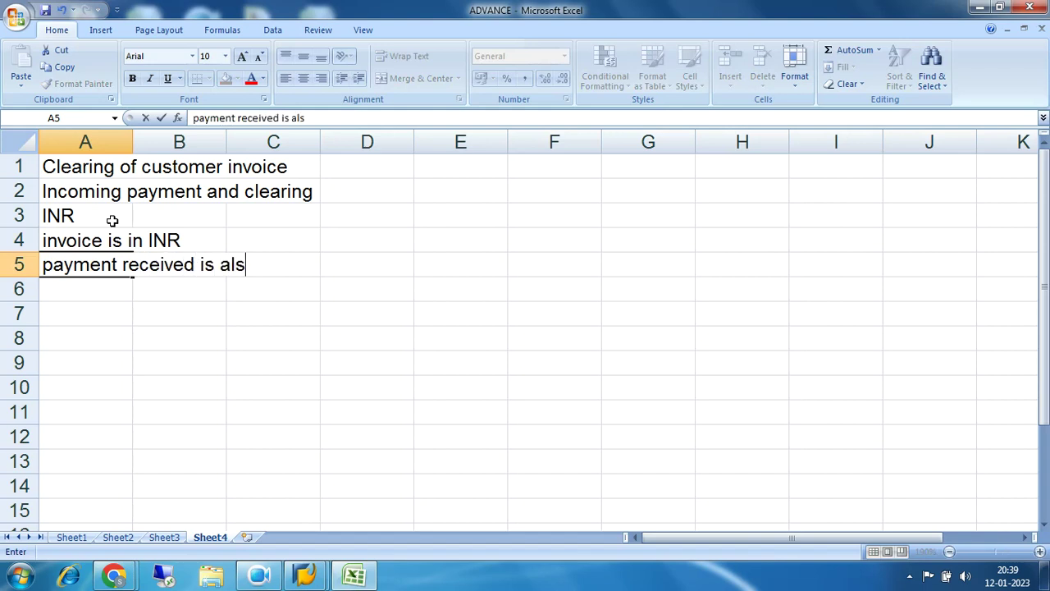
{"action": "type", "text": "o INR"}
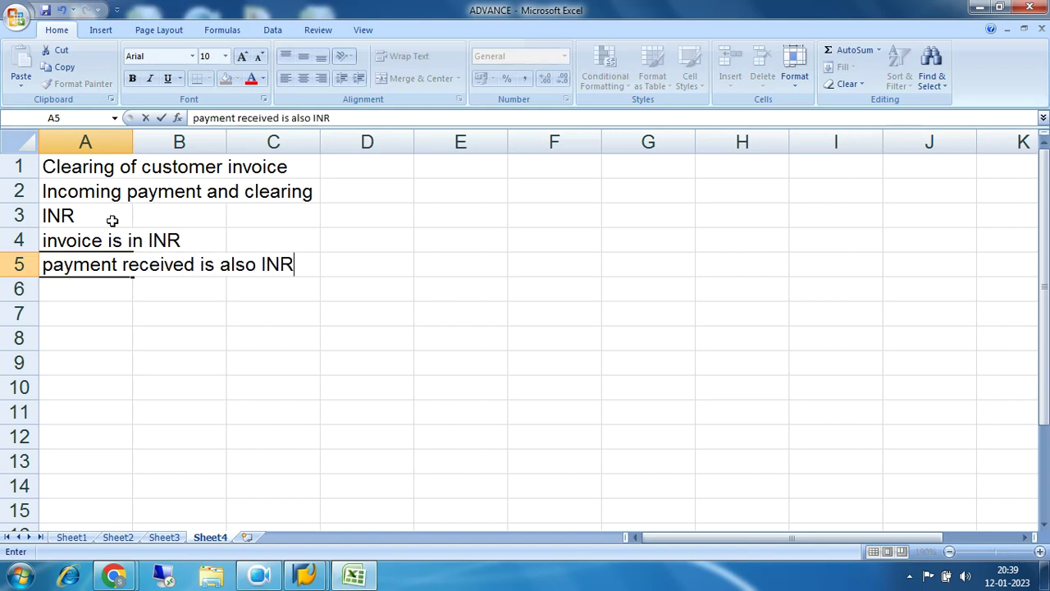
{"action": "key", "text": "Return"}
{"action": "left_click_drag", "start_coordinate": [79, 238], "coordinate": [276, 262]}
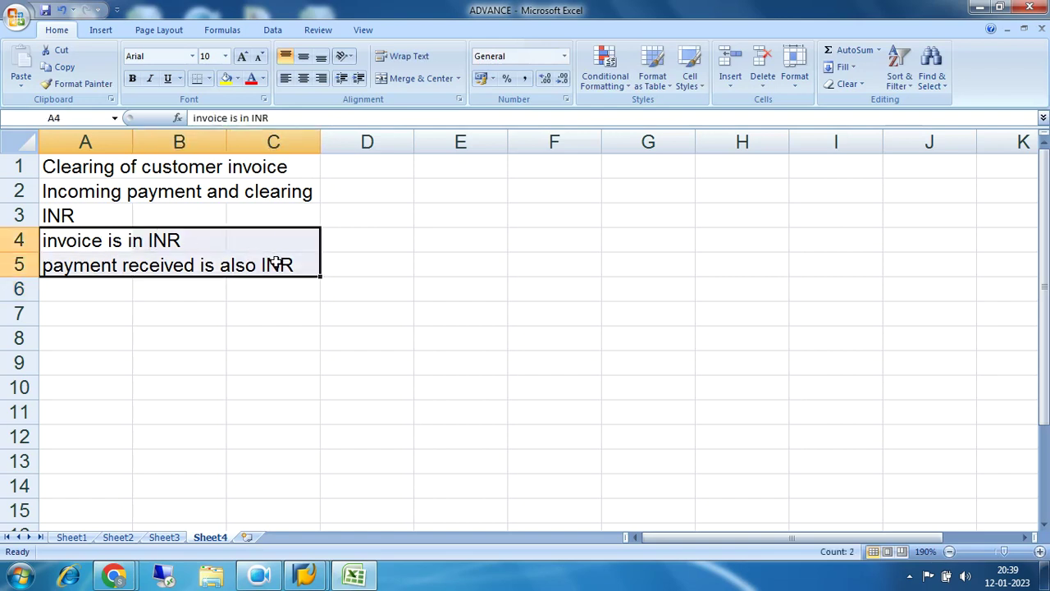
{"action": "left_click", "coordinate": [226, 78]}
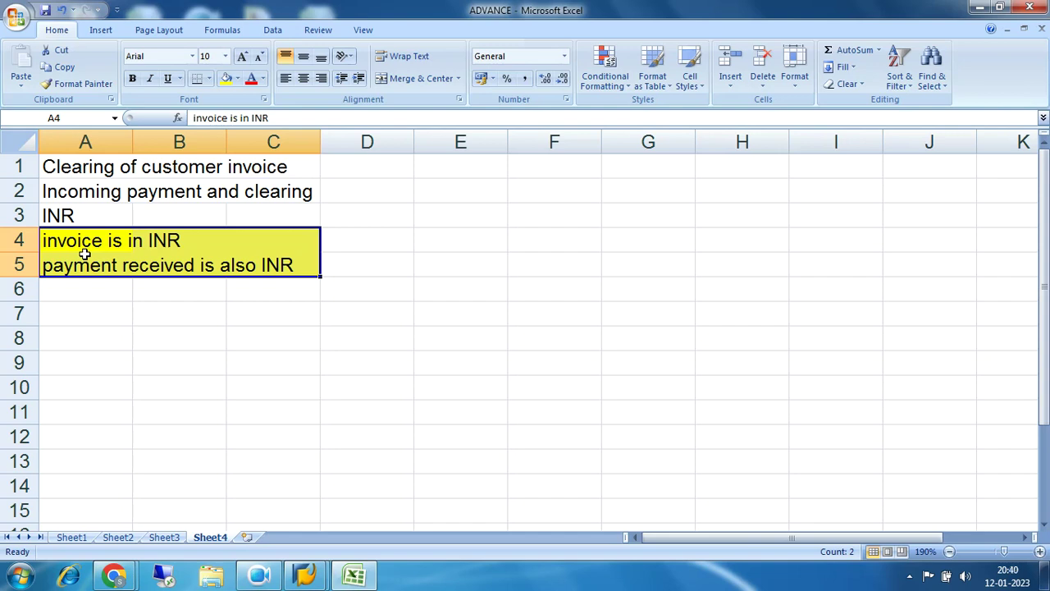
Switch to the SAP Easy Access window and run transaction OBY6 for company code global data.
{"action": "left_click", "coordinate": [305, 575]}
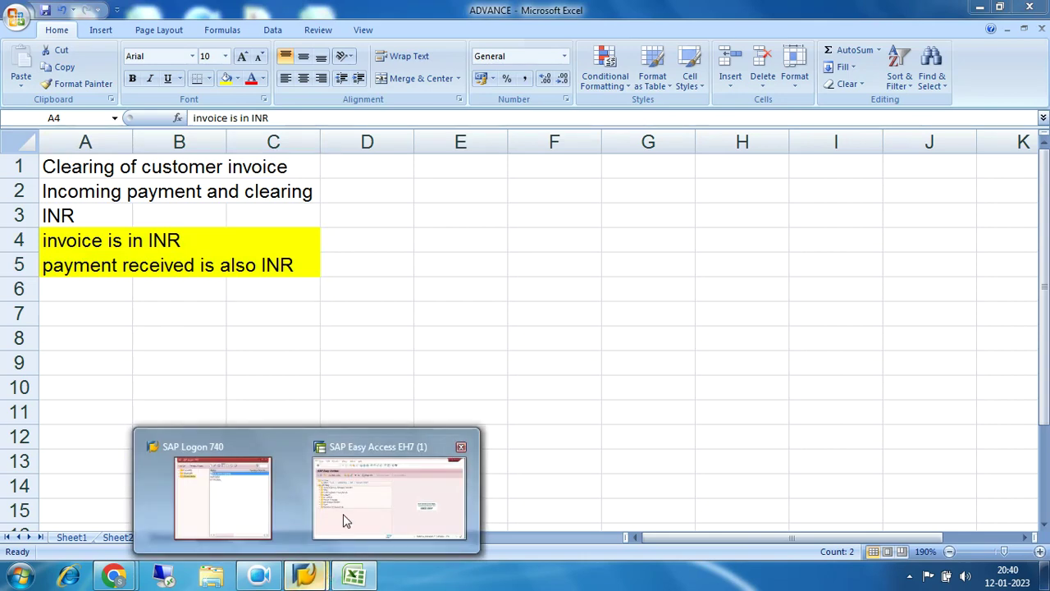
{"action": "left_click", "coordinate": [340, 533]}
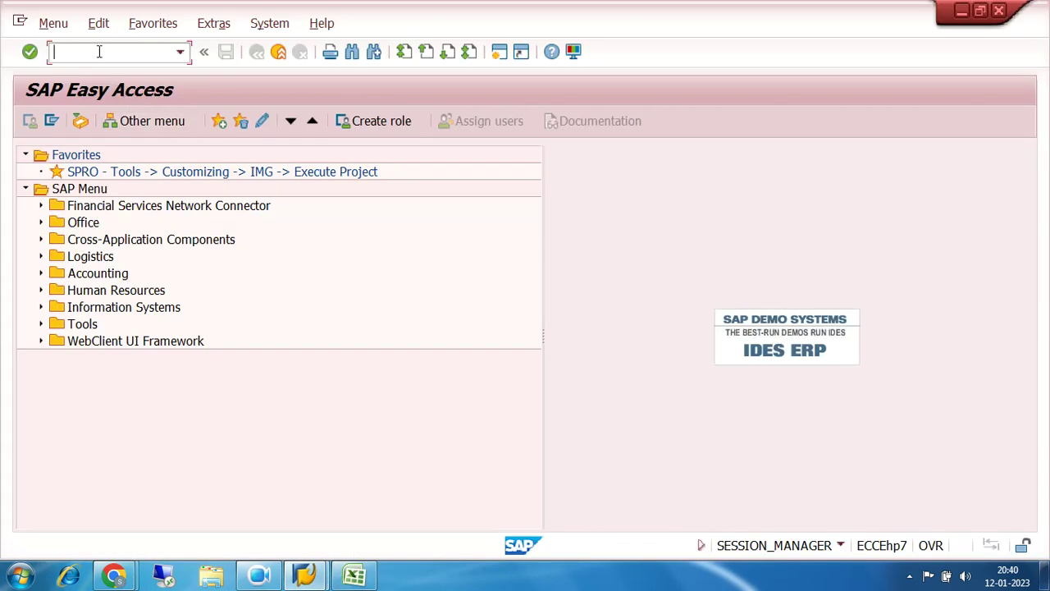
{"action": "type", "text": "oby6"}
{"action": "key", "text": "Return"}
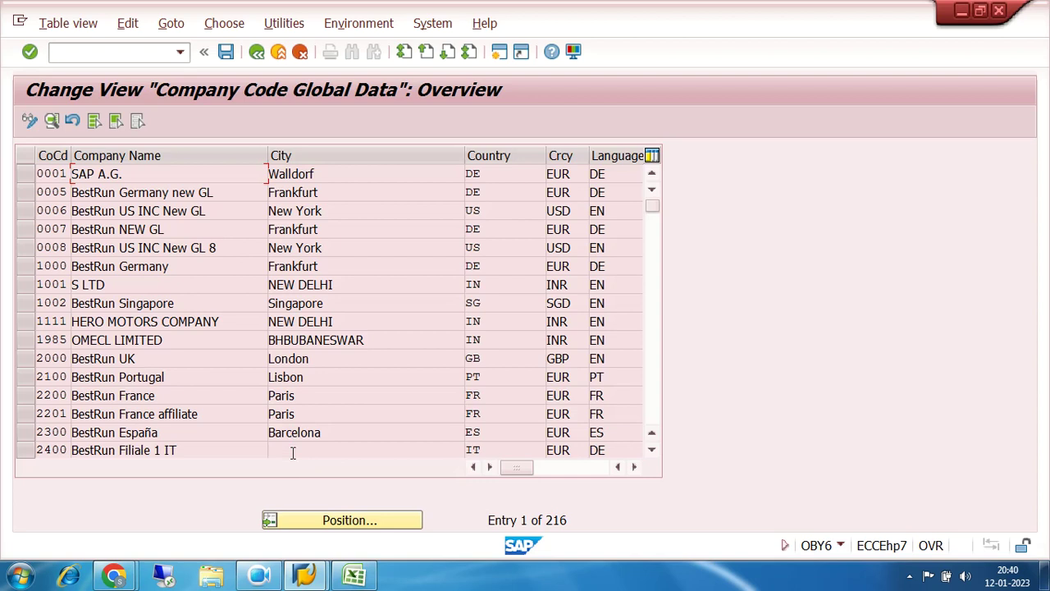
Position the company code list at 7200 and open the global data details of that company code.
{"action": "left_click", "coordinate": [330, 521]}
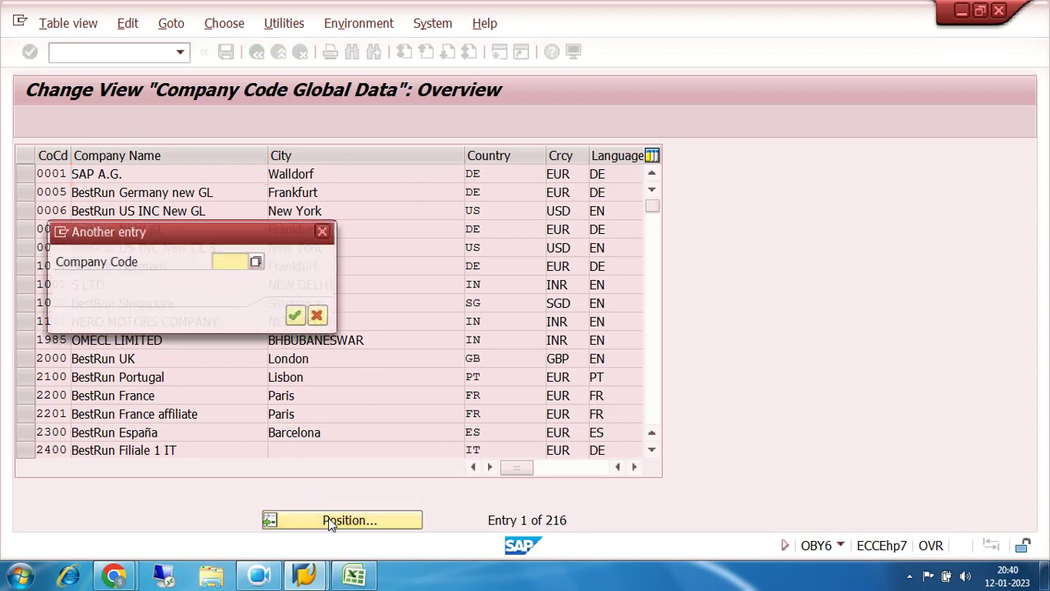
{"action": "type", "text": "7200"}
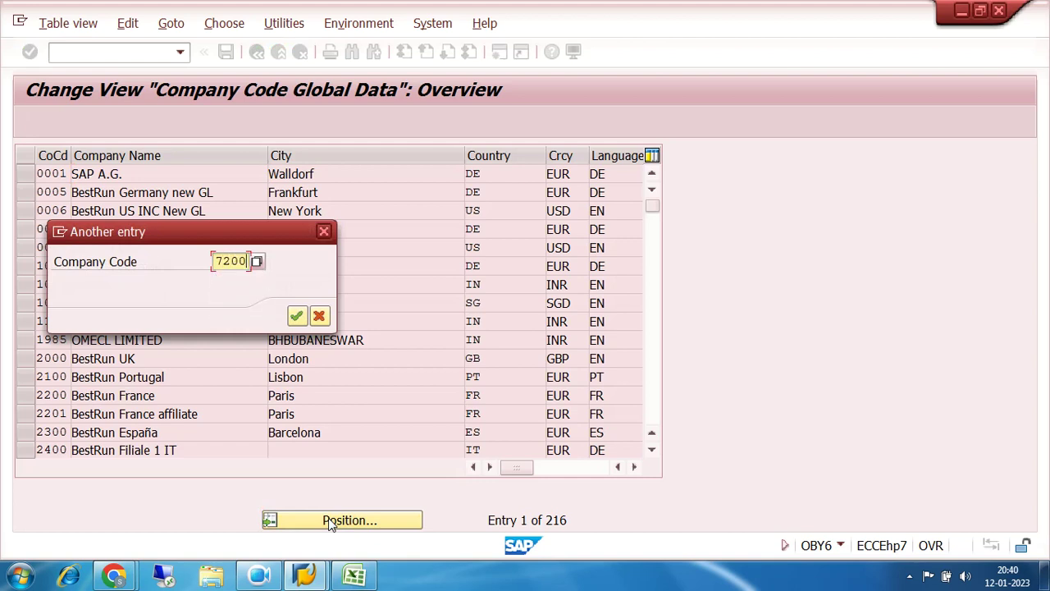
{"action": "key", "text": "Return"}
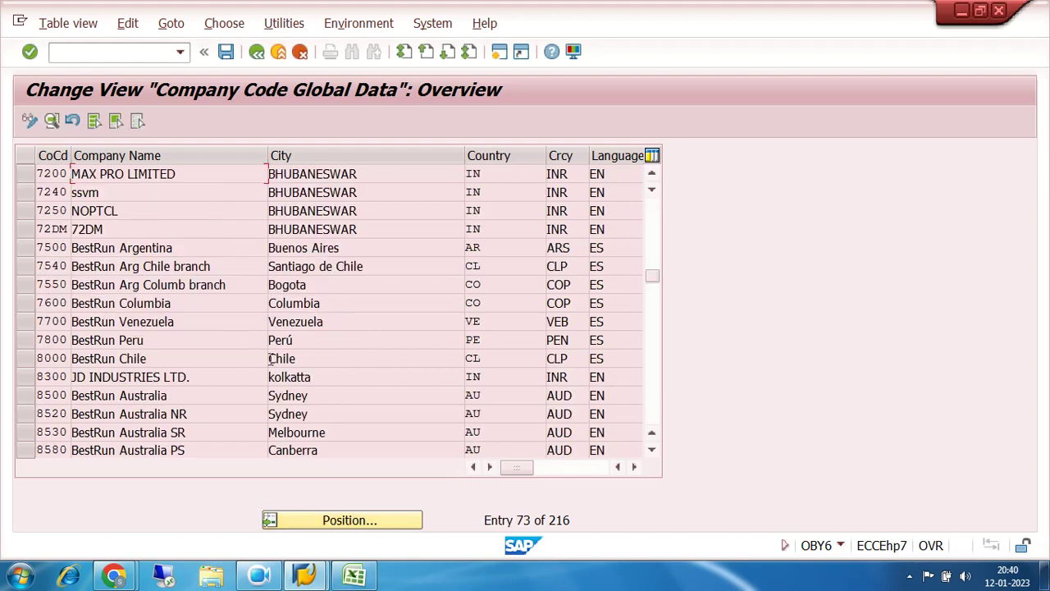
{"action": "double_click", "coordinate": [61, 173]}
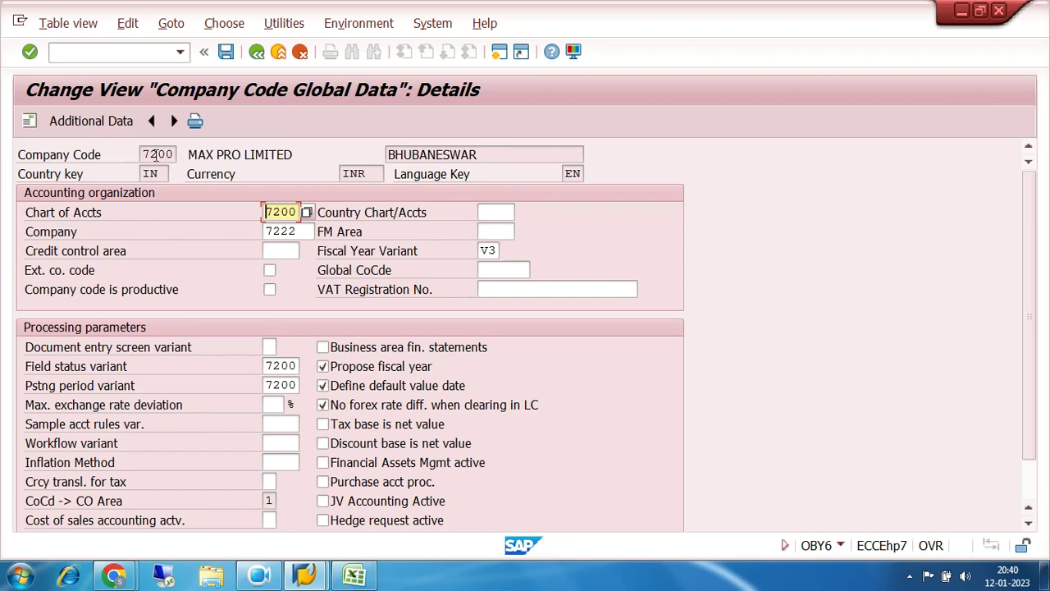
Examine company code 7200's chart of accounts, company, fiscal year, field status and posting period variants, and the remaining processing parameters.
{"action": "left_click", "coordinate": [281, 230]}
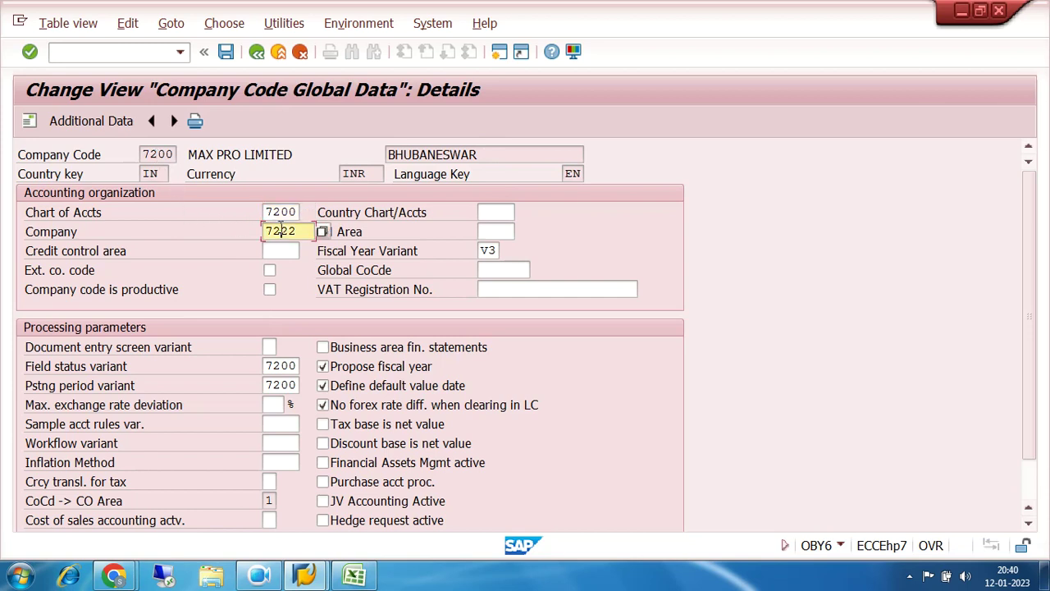
{"action": "left_click", "coordinate": [283, 212]}
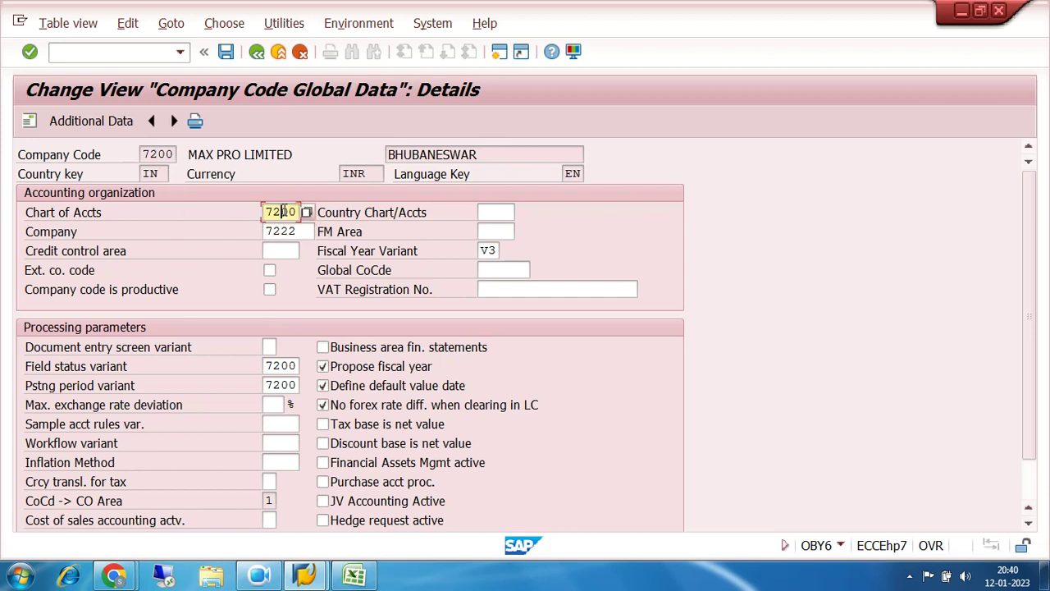
{"action": "left_click", "coordinate": [494, 251]}
{"action": "left_click", "coordinate": [280, 365]}
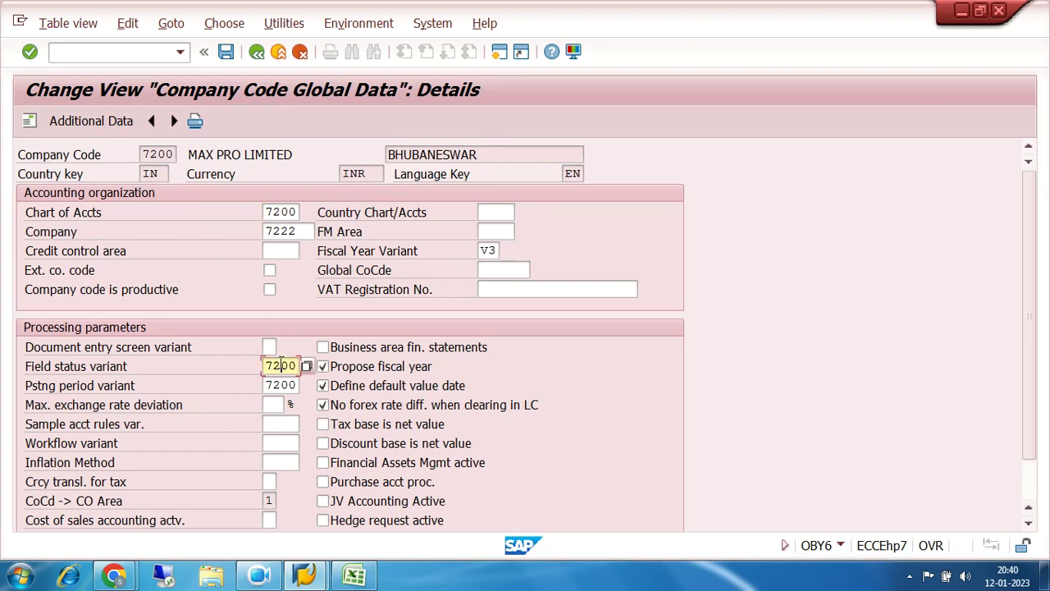
{"action": "left_click", "coordinate": [283, 385]}
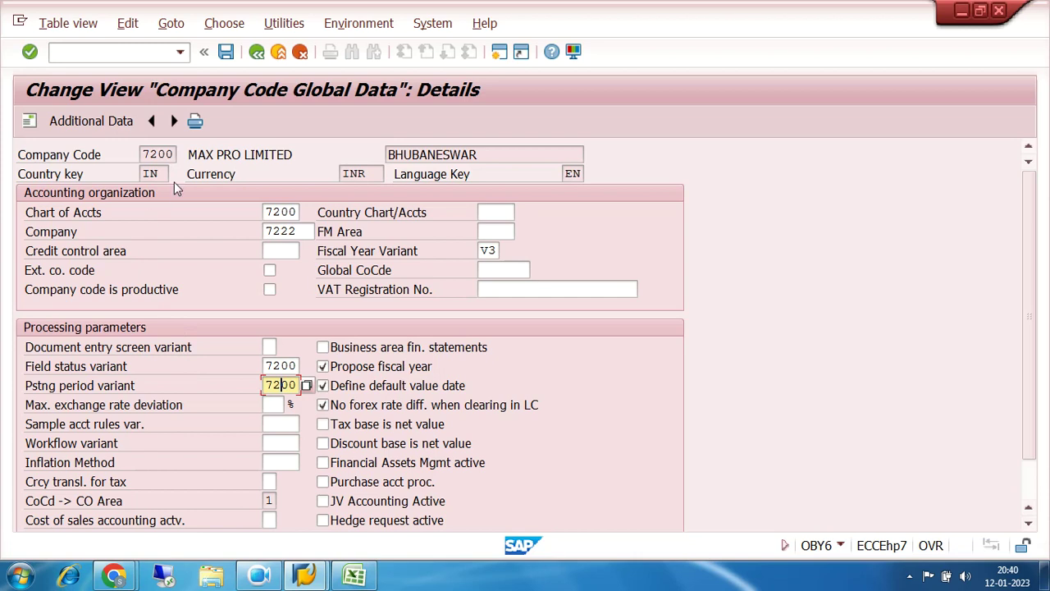
{"action": "scroll", "coordinate": [718, 340], "scroll_direction": "down", "scroll_amount": 3}
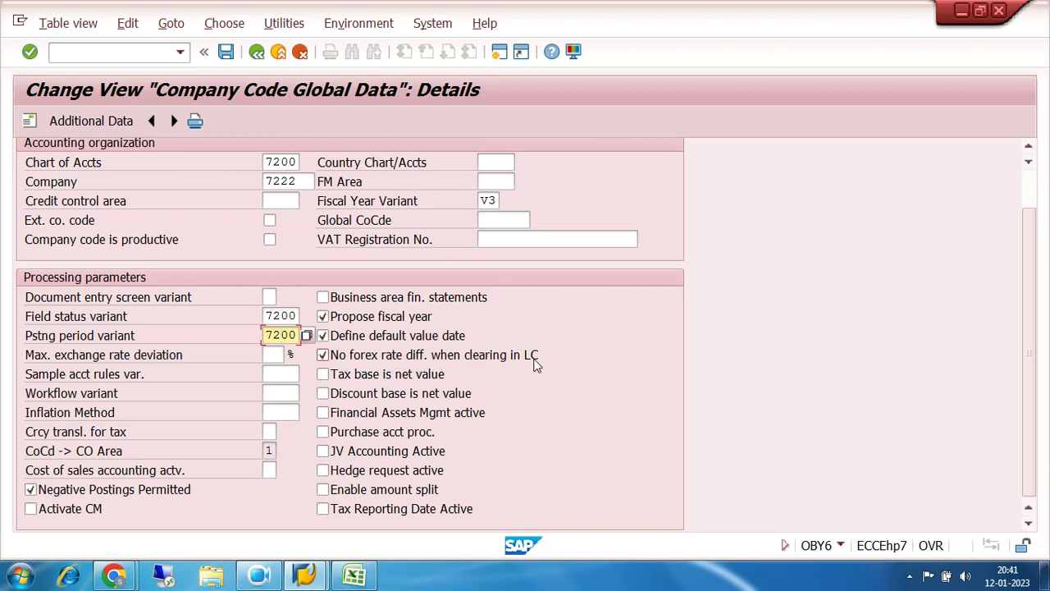
{"action": "scroll", "coordinate": [535, 365], "scroll_direction": "up", "scroll_amount": 2}
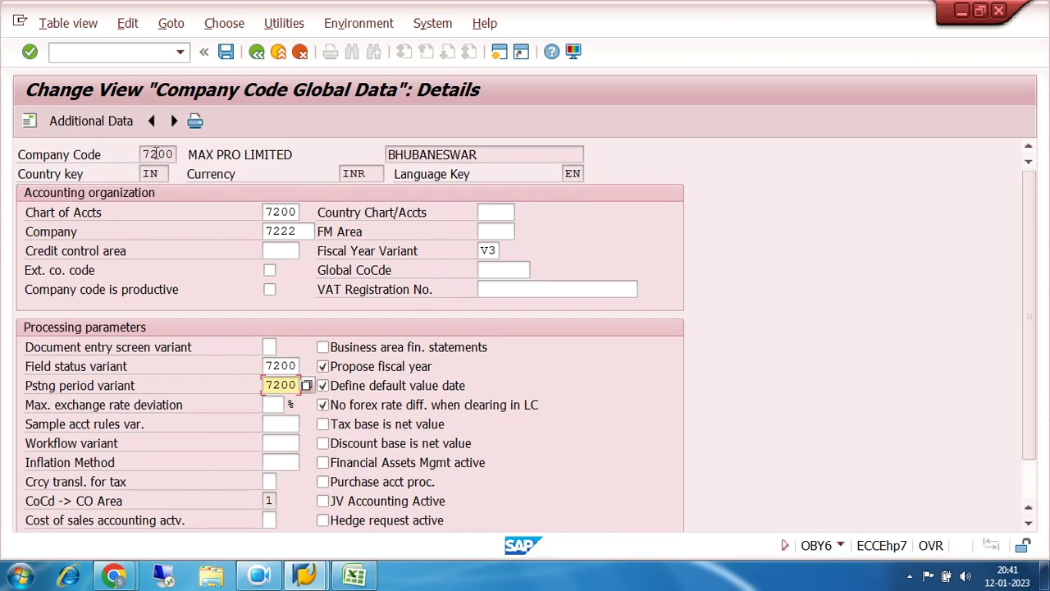
{"action": "left_click_drag", "start_coordinate": [143, 154], "coordinate": [177, 156]}
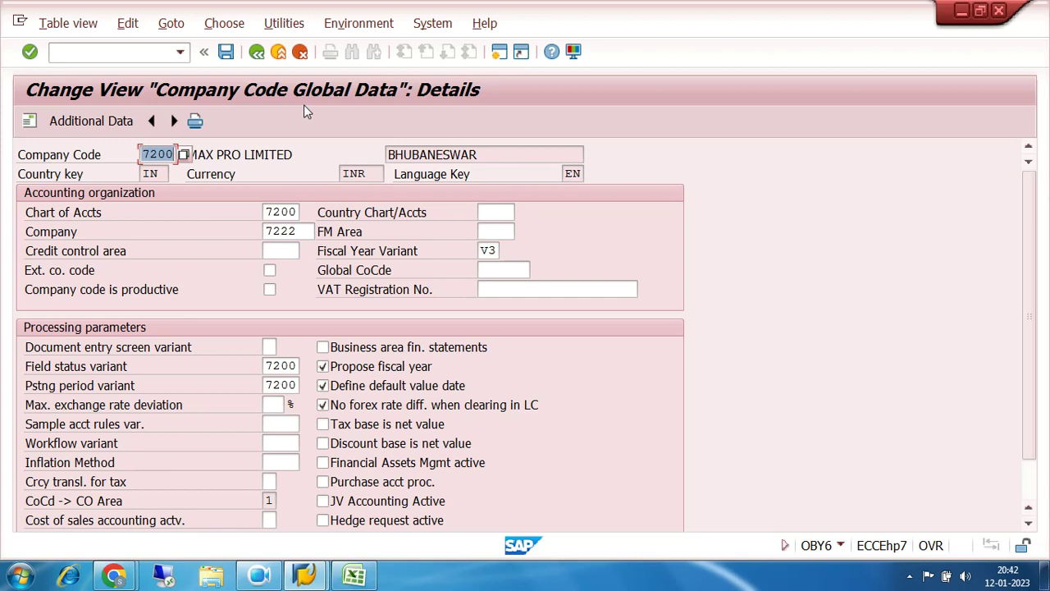
Leave the company code details and return to the SAP Easy Access screen with /N.
{"action": "left_click", "coordinate": [142, 54]}
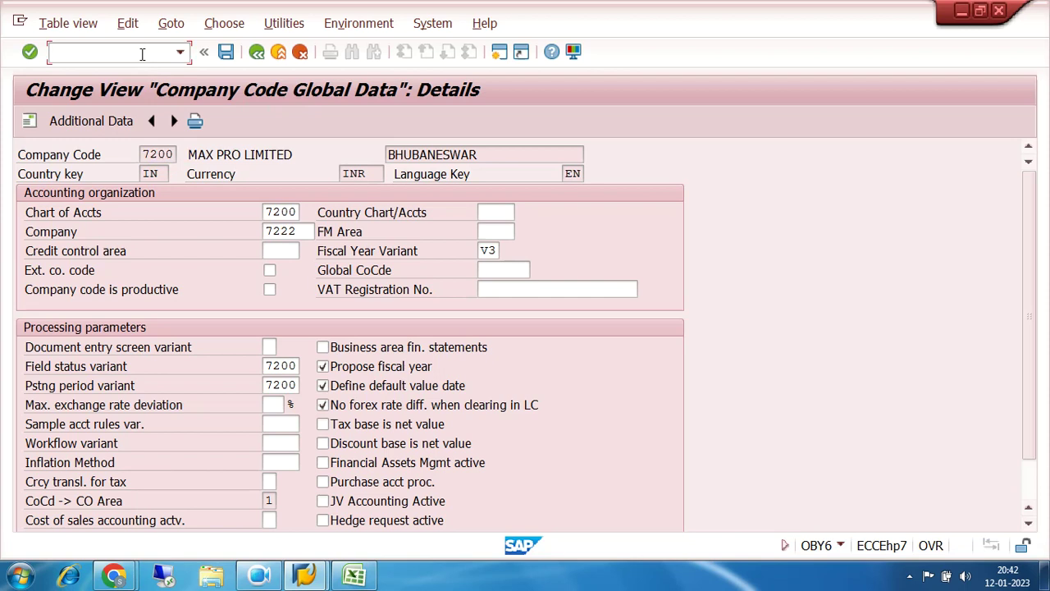
{"action": "type", "text": "/N"}
{"action": "key", "text": "Return"}
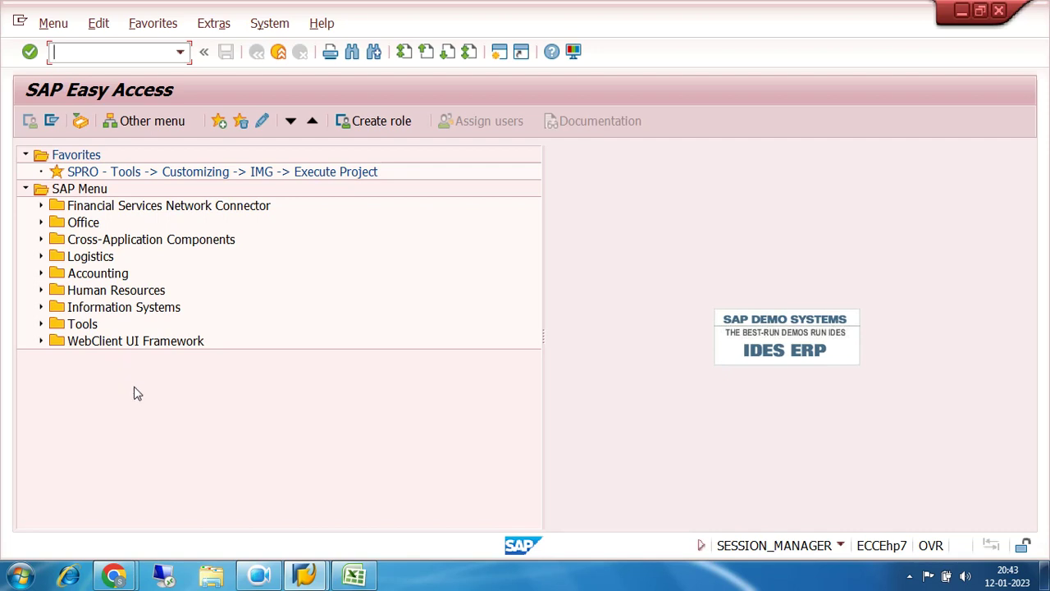
{"action": "left_click", "coordinate": [258, 574]}
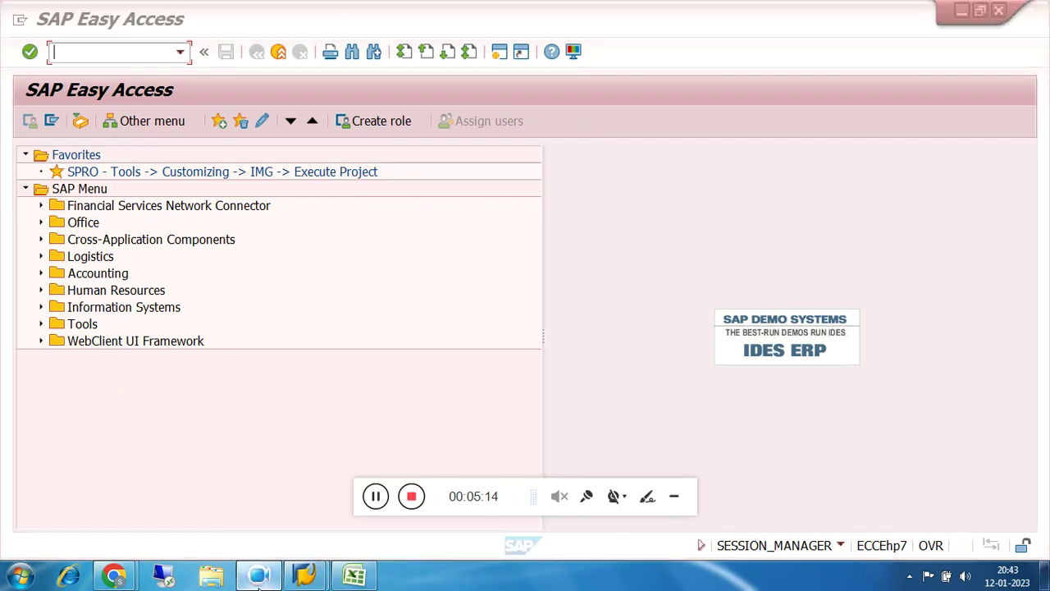
{"action": "left_click", "coordinate": [675, 498]}
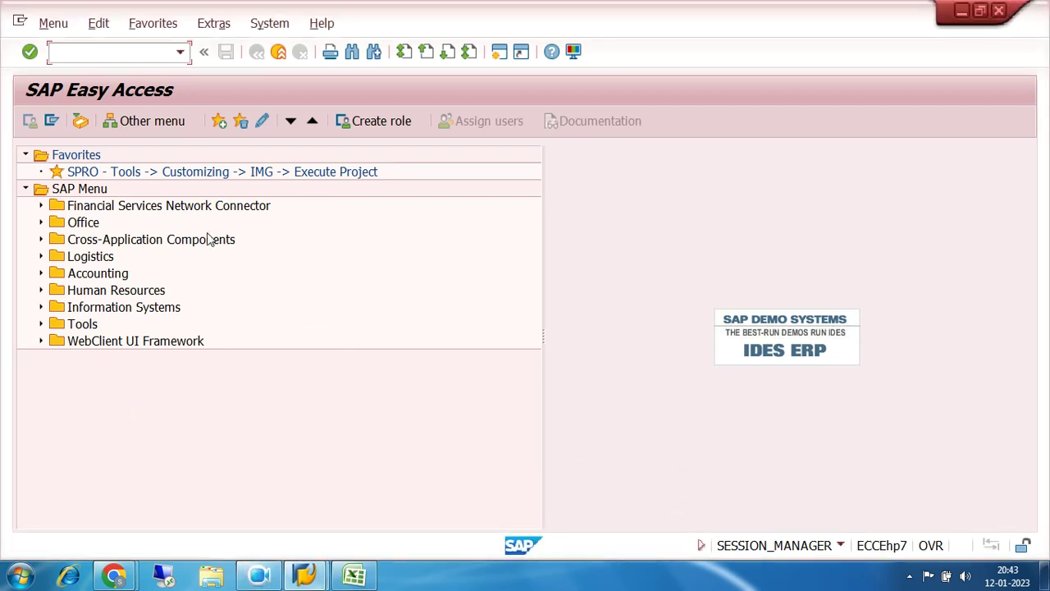
Open the SAP Reference IMG from the SPRO favorite and expand Financial Accounting (New).
{"action": "double_click", "coordinate": [142, 179]}
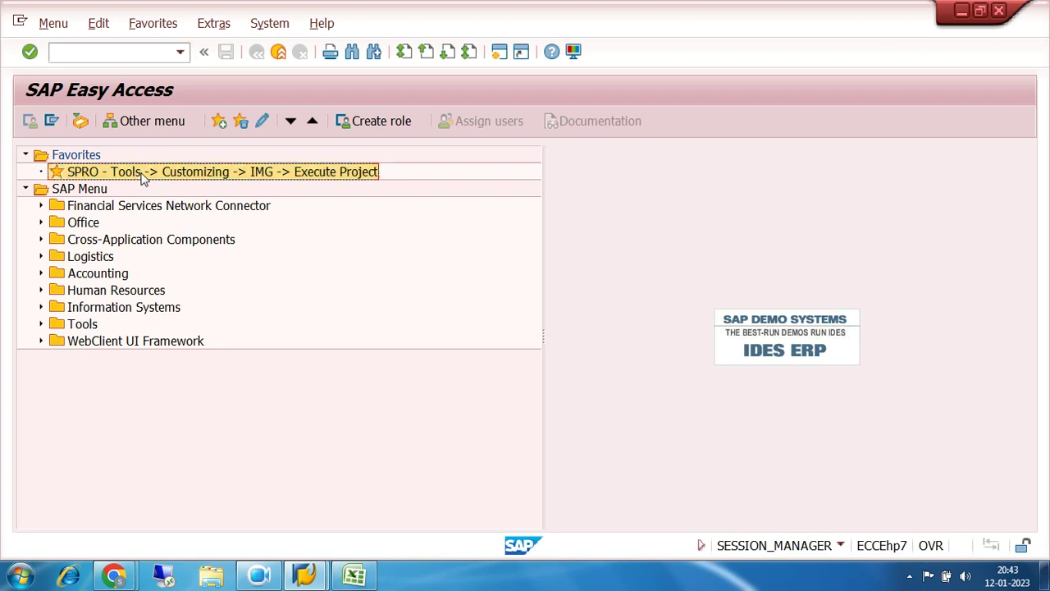
{"action": "left_click", "coordinate": [109, 125]}
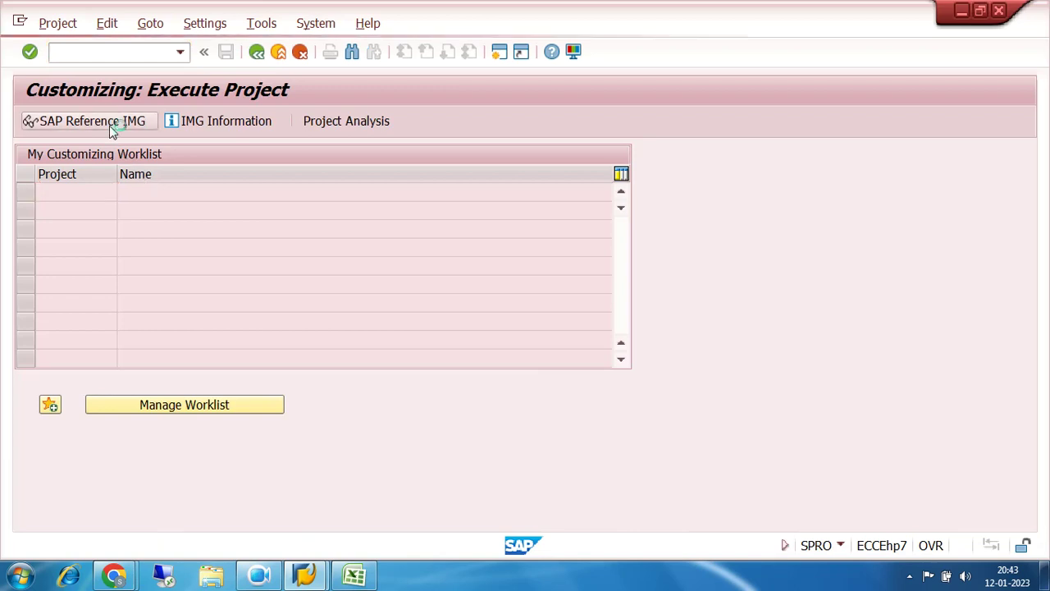
{"action": "scroll", "coordinate": [551, 359], "scroll_direction": "down", "scroll_amount": 2}
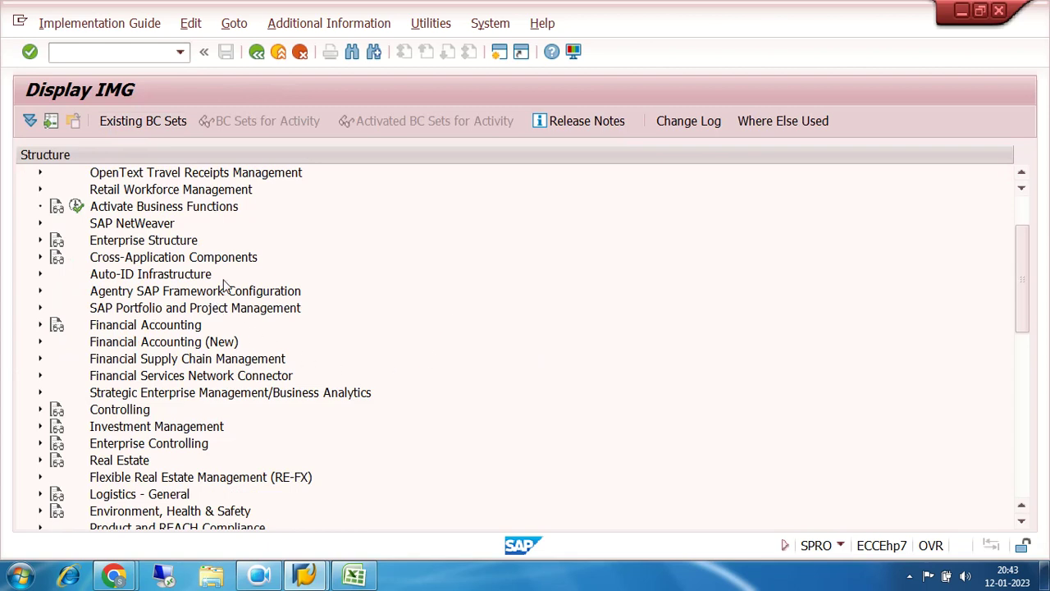
{"action": "left_click", "coordinate": [40, 343]}
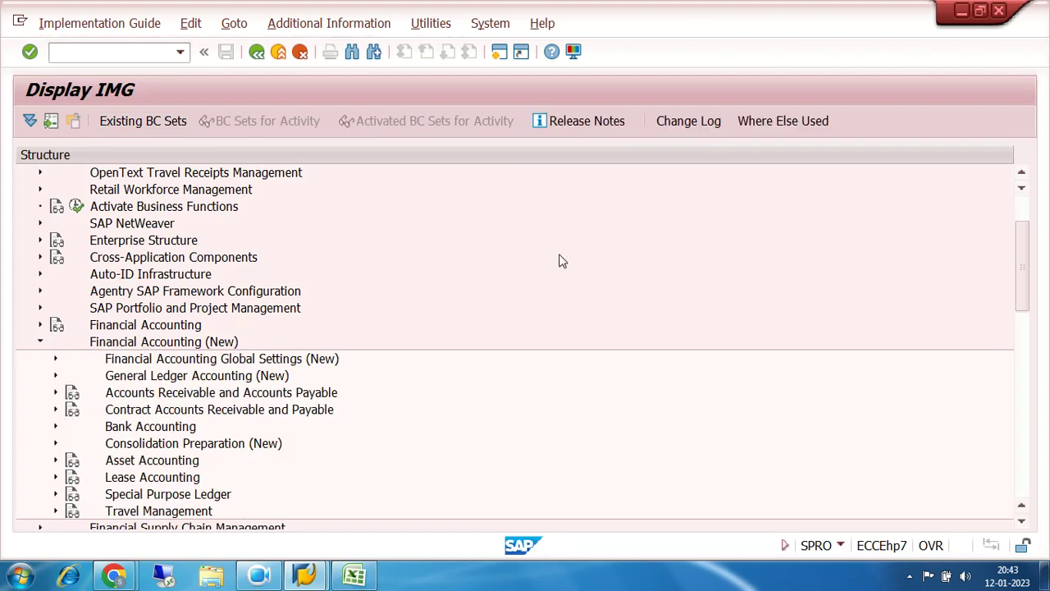
{"action": "scroll", "coordinate": [562, 260], "scroll_direction": "down", "scroll_amount": 1}
{"action": "scroll", "coordinate": [558, 261], "scroll_direction": "down", "scroll_amount": 1}
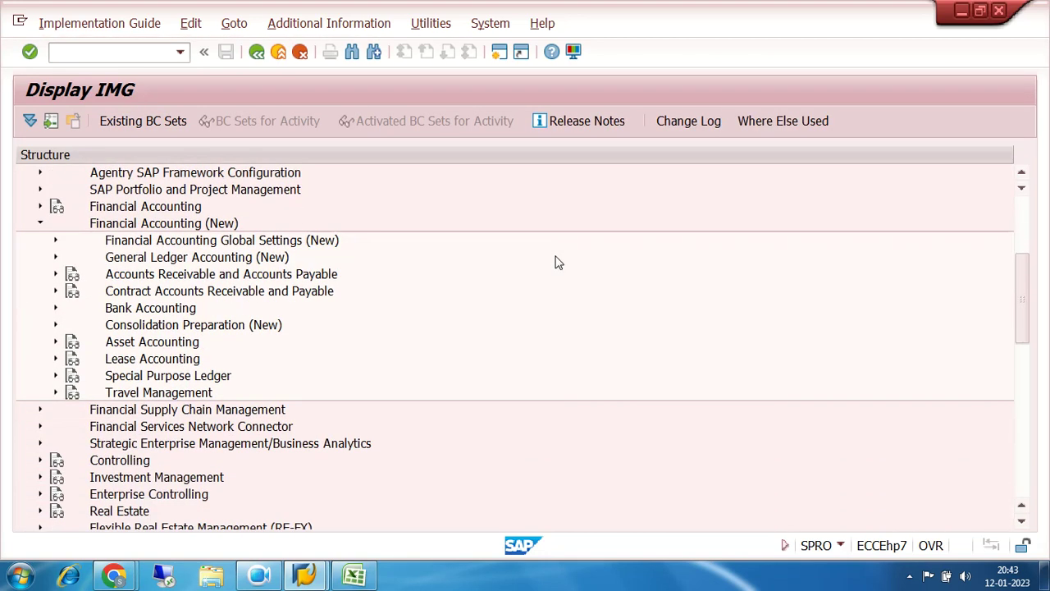
{"action": "left_click", "coordinate": [56, 276]}
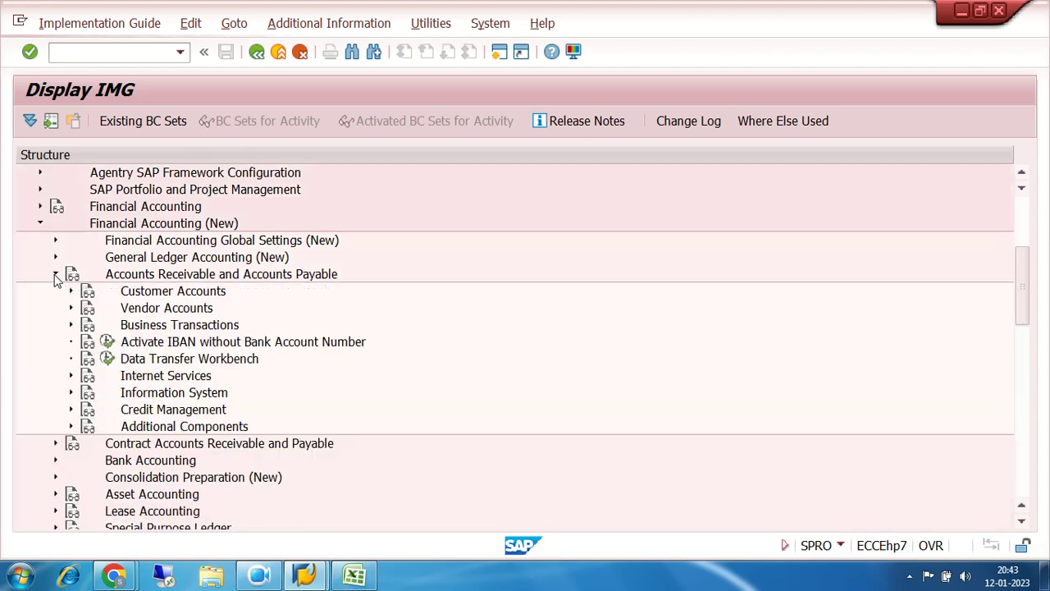
{"action": "scroll", "coordinate": [529, 283], "scroll_direction": "down", "scroll_amount": 1}
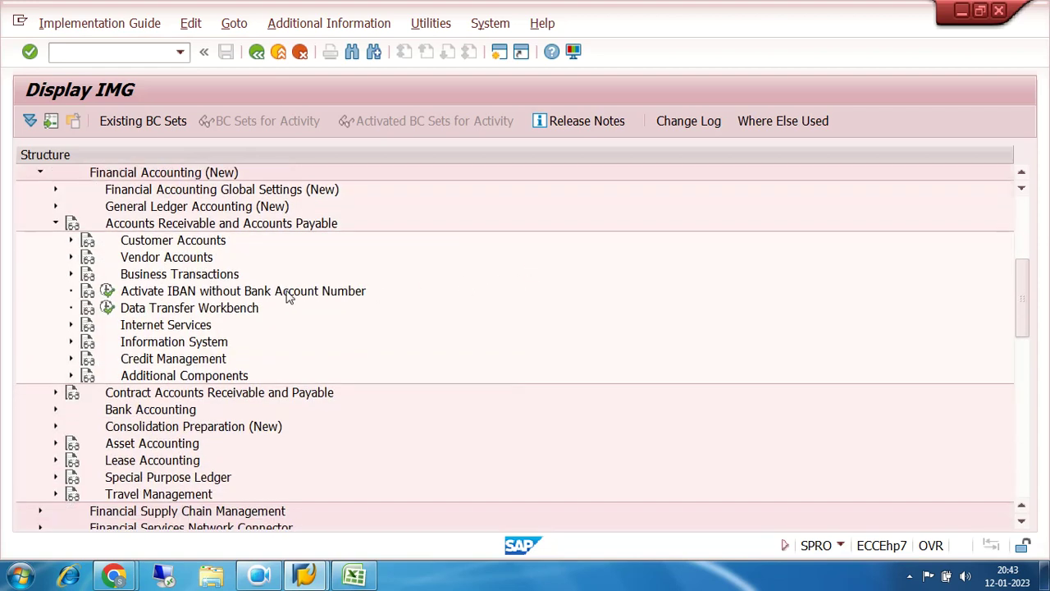
{"action": "left_click", "coordinate": [56, 224]}
Expand General Ledger Accounting (New), Business Transactions and Open Item Clearing in the IMG structure.
{"action": "left_click", "coordinate": [56, 206]}
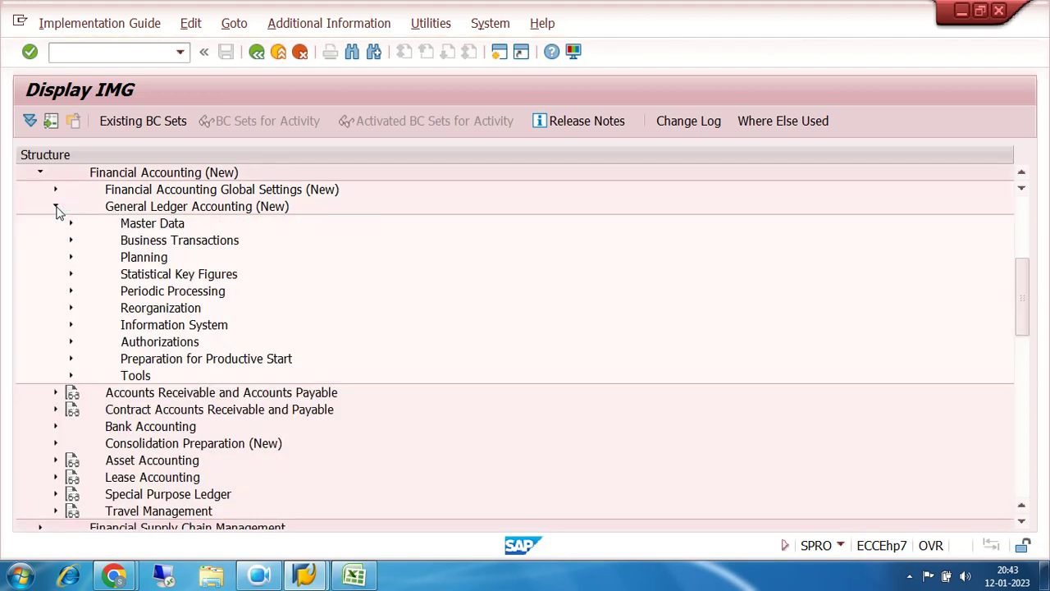
{"action": "left_click", "coordinate": [70, 241]}
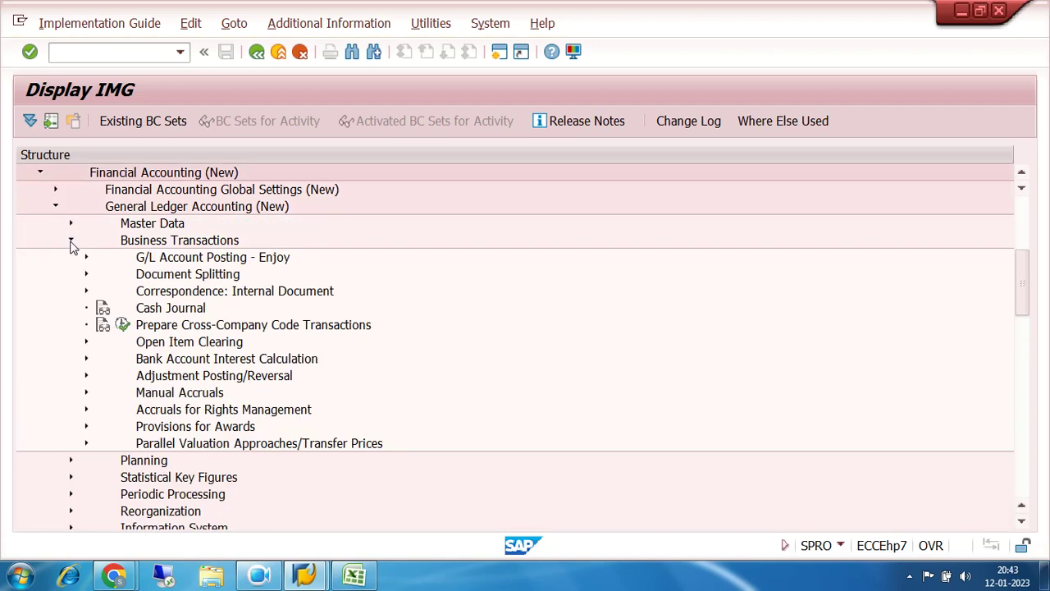
{"action": "left_click", "coordinate": [94, 346]}
{"action": "left_click", "coordinate": [86, 342]}
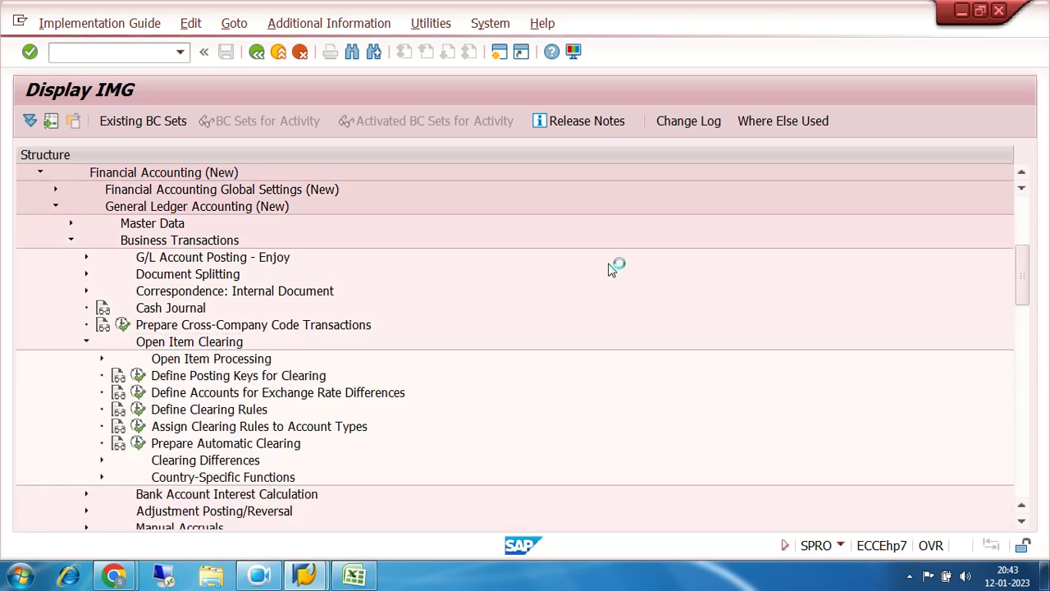
{"action": "scroll", "coordinate": [611, 271], "scroll_direction": "down", "scroll_amount": 3}
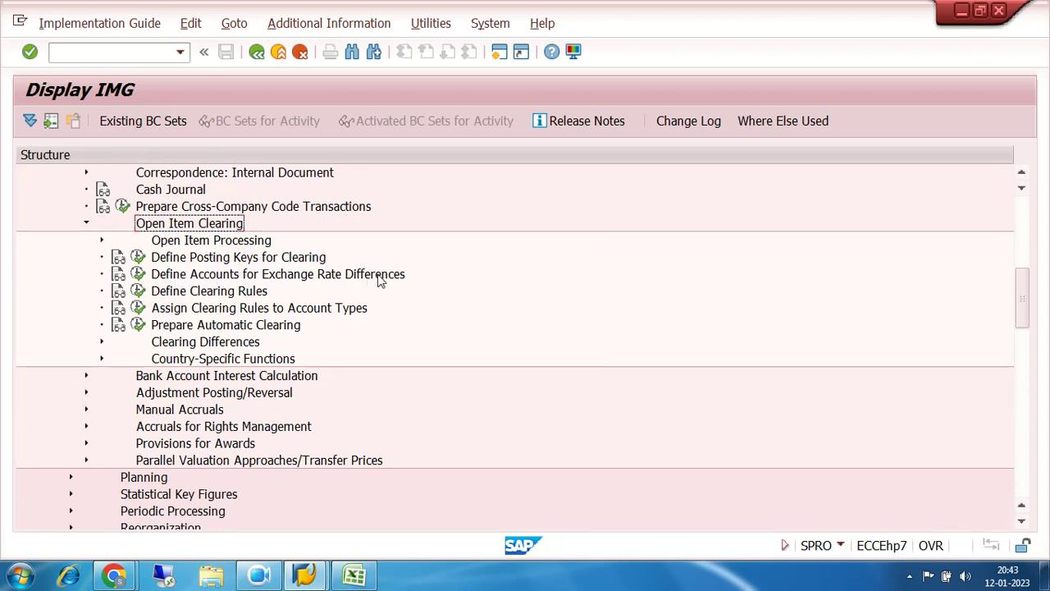
Execute Define Accounts for Exchange Rate Differences for chart of accounts 7200.
{"action": "left_click", "coordinate": [137, 278]}
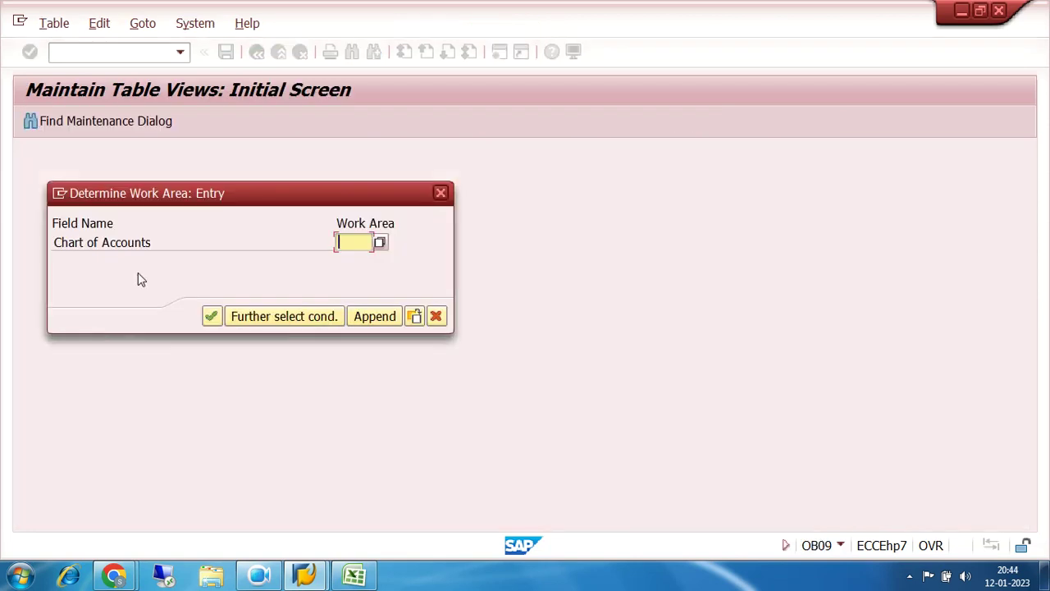
{"action": "type", "text": "7200"}
{"action": "key", "text": "Return"}
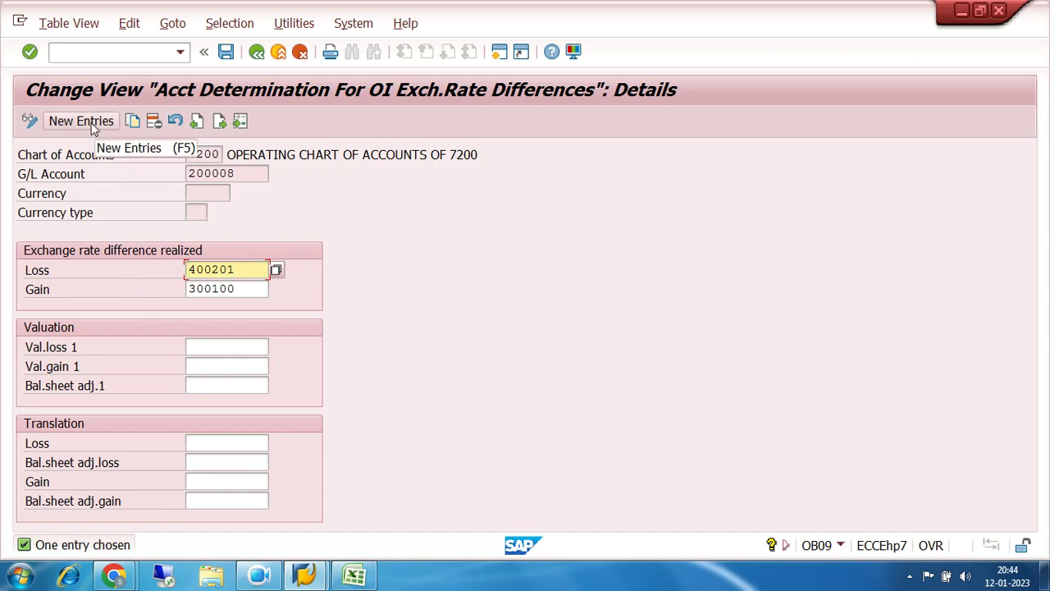
{"action": "double_click", "coordinate": [188, 153]}
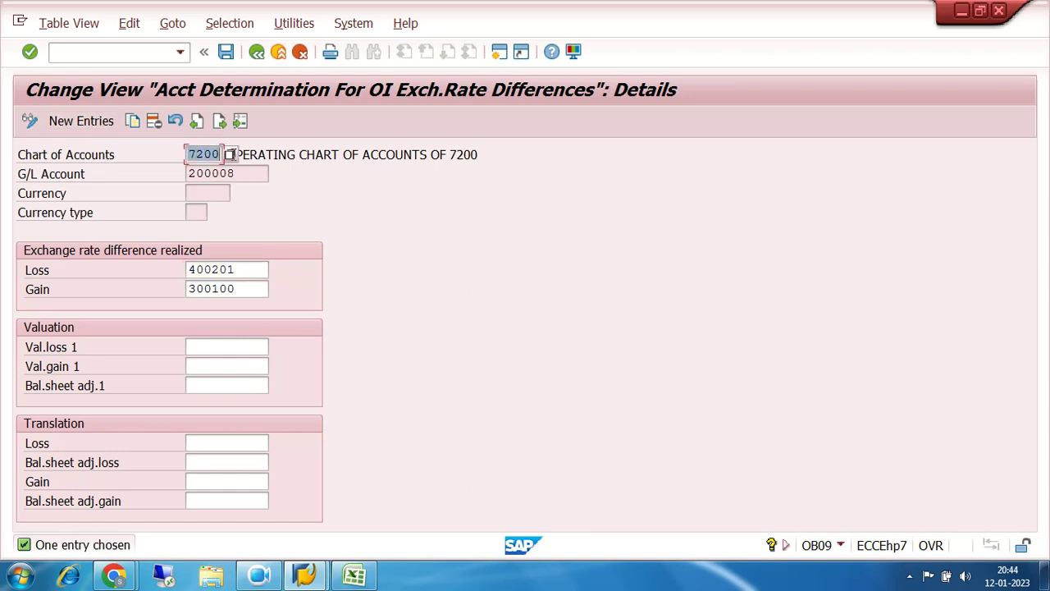
Start a new account determination entry and examine the Loss and Gain fields for realized exchange rate differences.
{"action": "left_click", "coordinate": [76, 120]}
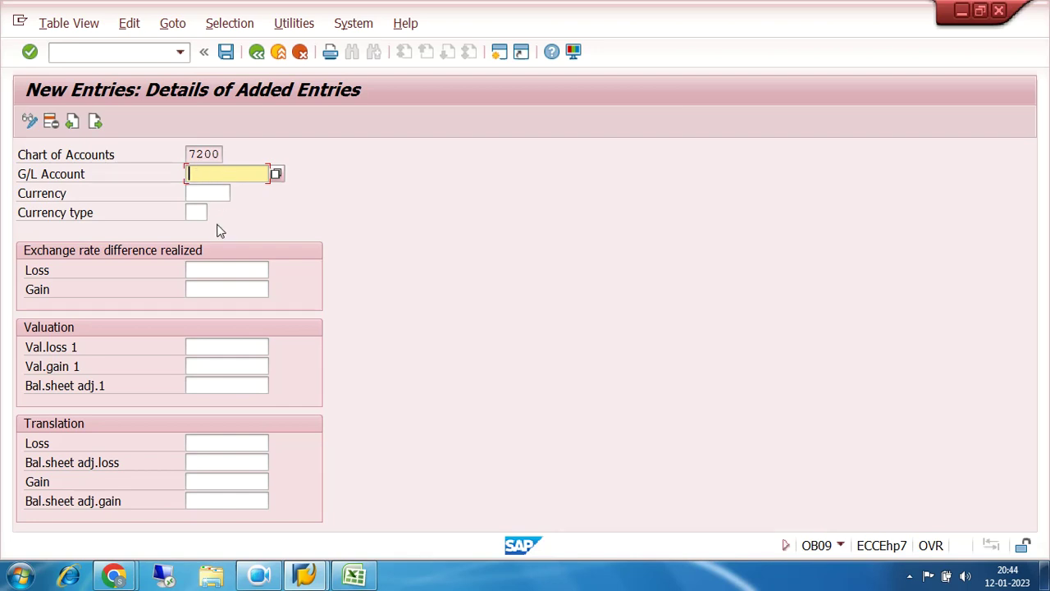
{"action": "left_click", "coordinate": [216, 269]}
{"action": "left_click", "coordinate": [209, 288]}
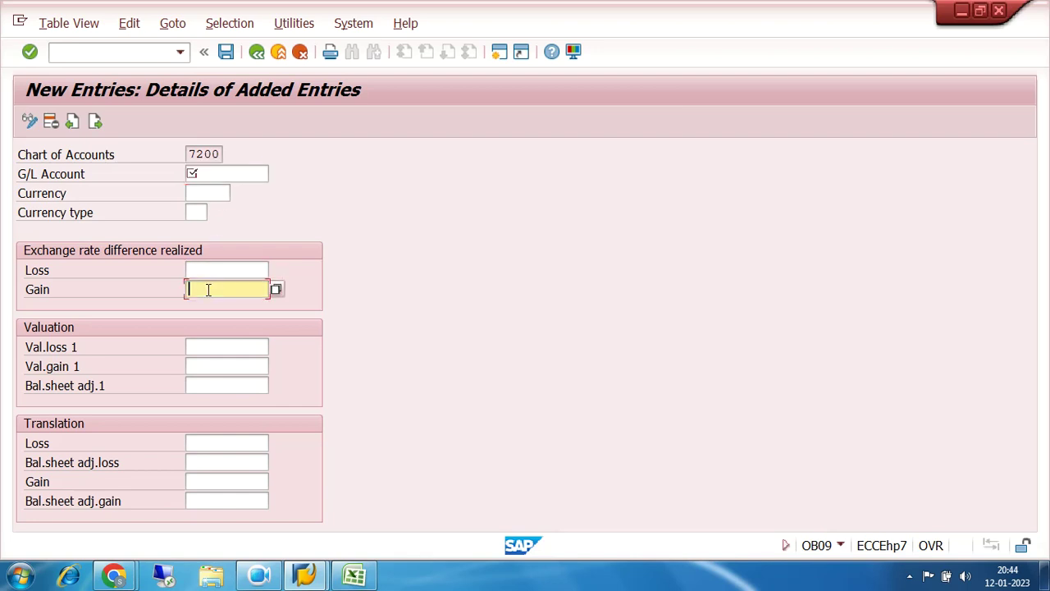
{"action": "left_click", "coordinate": [207, 270]}
{"action": "left_click", "coordinate": [209, 288]}
{"action": "left_click", "coordinate": [208, 269]}
{"action": "left_click", "coordinate": [209, 287]}
{"action": "left_click", "coordinate": [208, 268]}
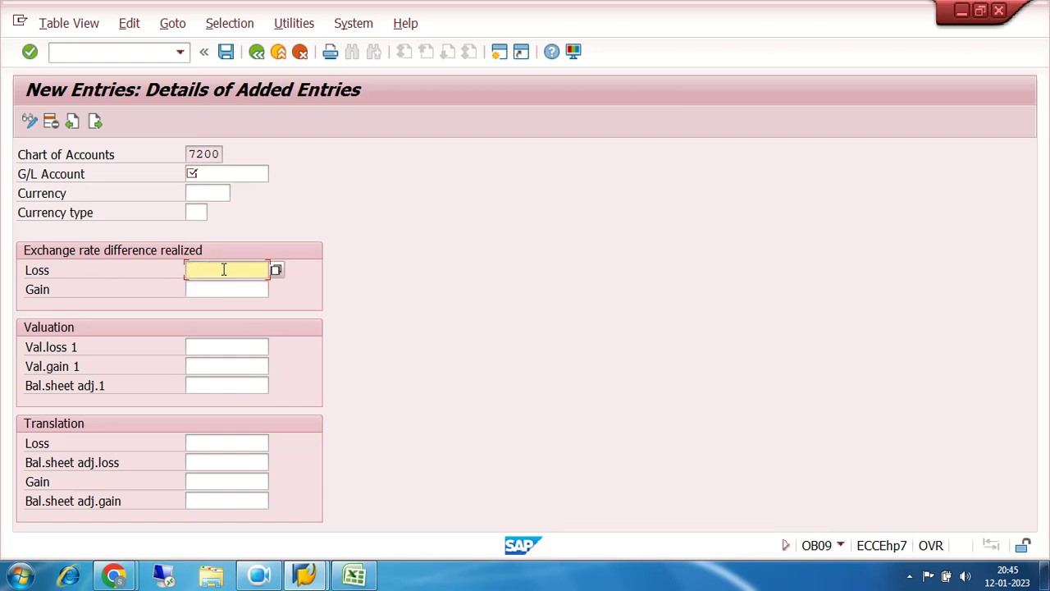
{"action": "left_click", "coordinate": [221, 288]}
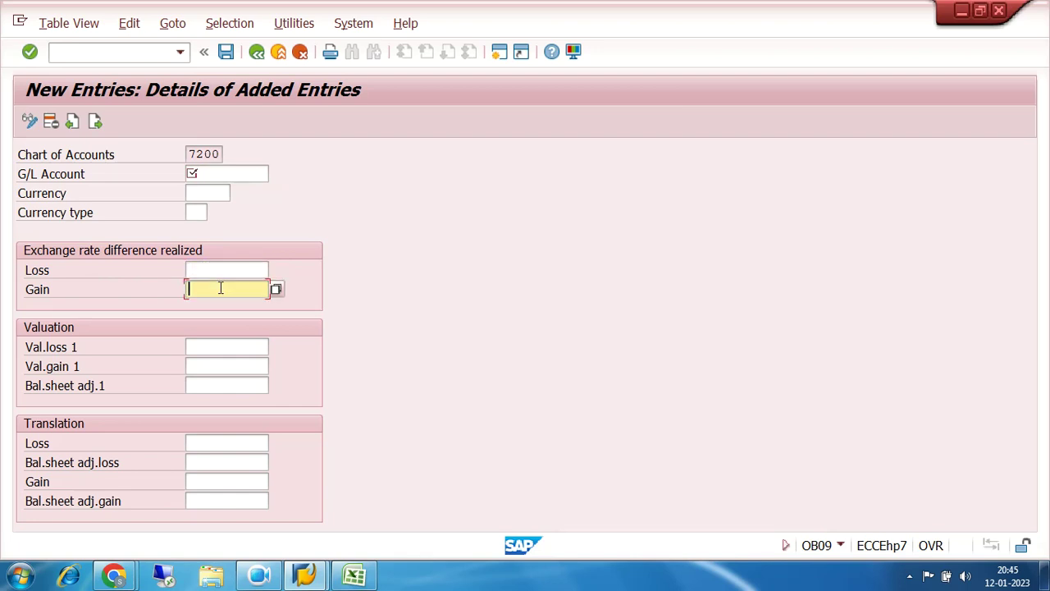
{"action": "left_click", "coordinate": [222, 266]}
{"action": "left_click", "coordinate": [221, 285]}
Discard the new account determination entry and return to the overview for chart of accounts 7200.
{"action": "left_click", "coordinate": [257, 53]}
{"action": "left_click", "coordinate": [281, 55]}
{"action": "left_click", "coordinate": [300, 53]}
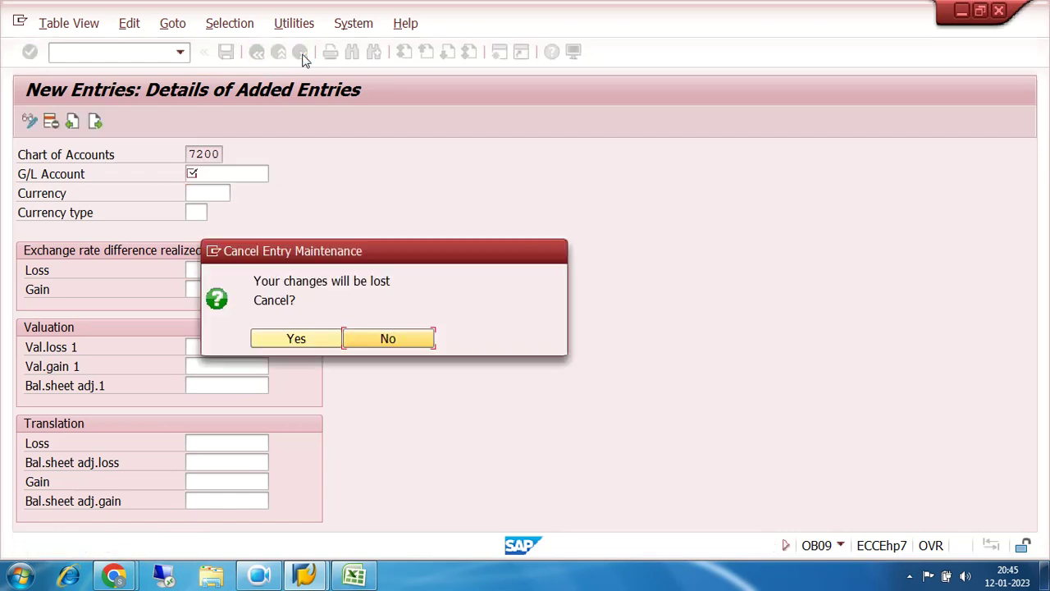
{"action": "left_click", "coordinate": [331, 342]}
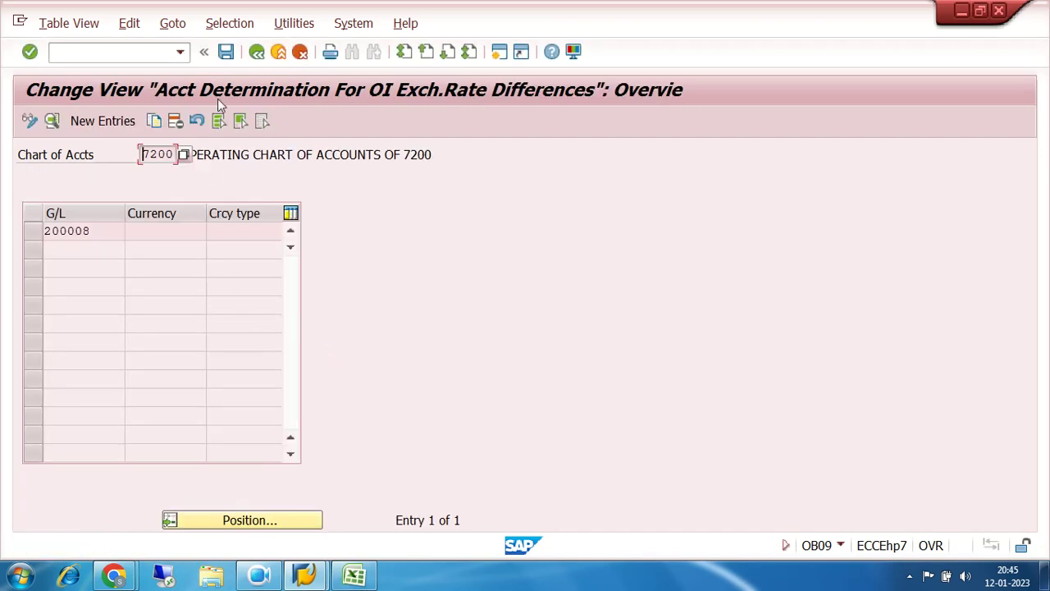
Open the existing exchange rate difference entry and examine its G/L account, currency fields and realized loss and gain accounts.
{"action": "double_click", "coordinate": [92, 231]}
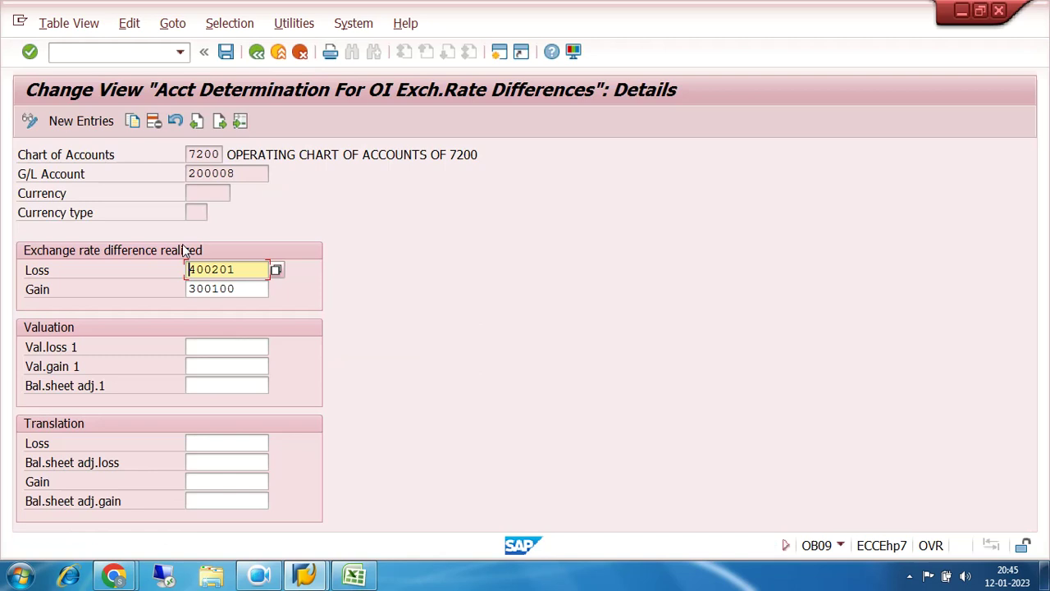
{"action": "left_click", "coordinate": [209, 193]}
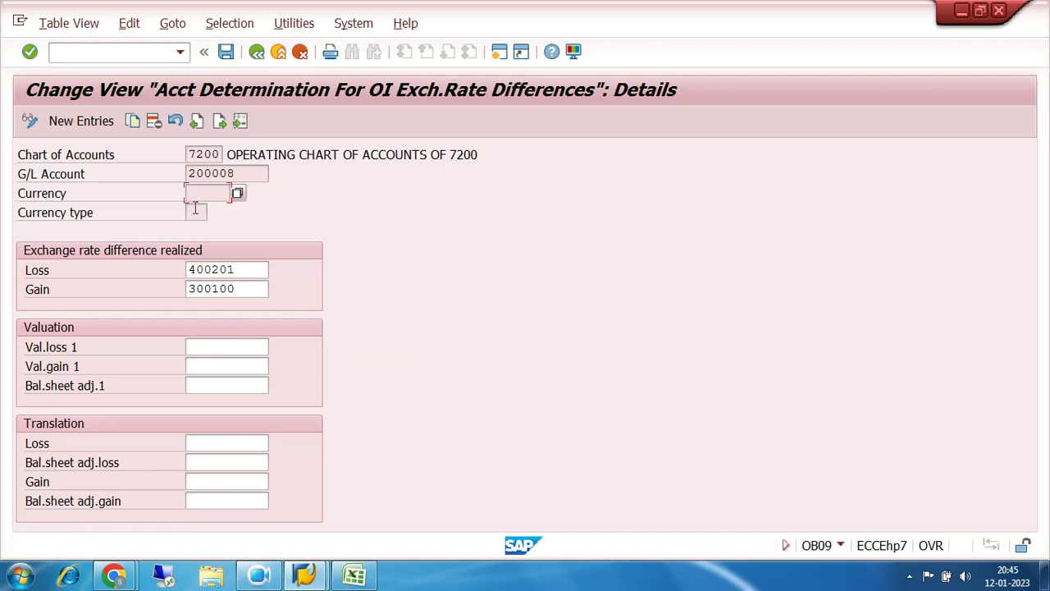
{"action": "key", "text": "Tab"}
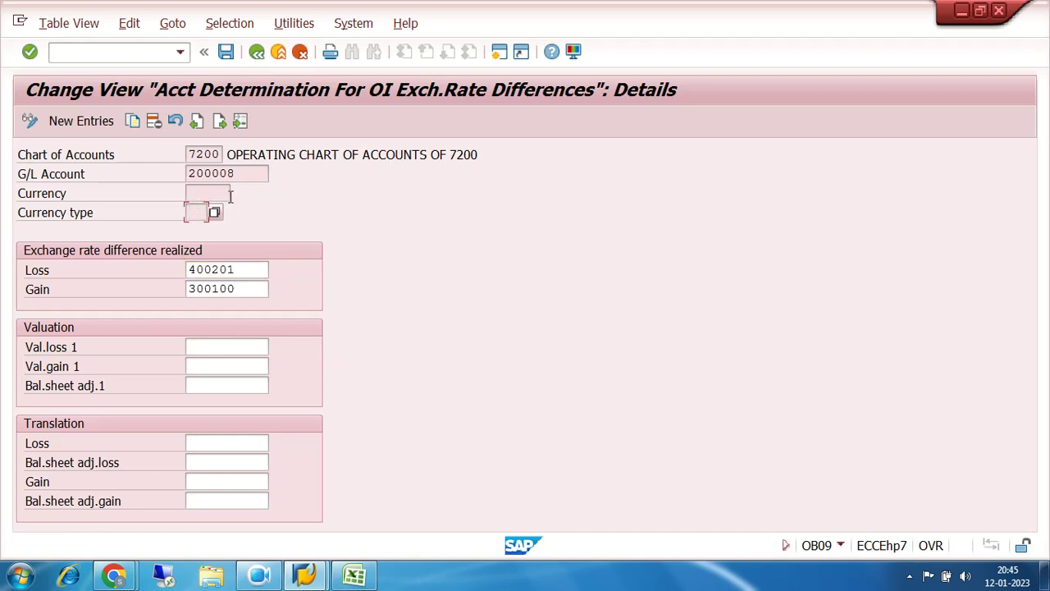
{"action": "left_click", "coordinate": [217, 192]}
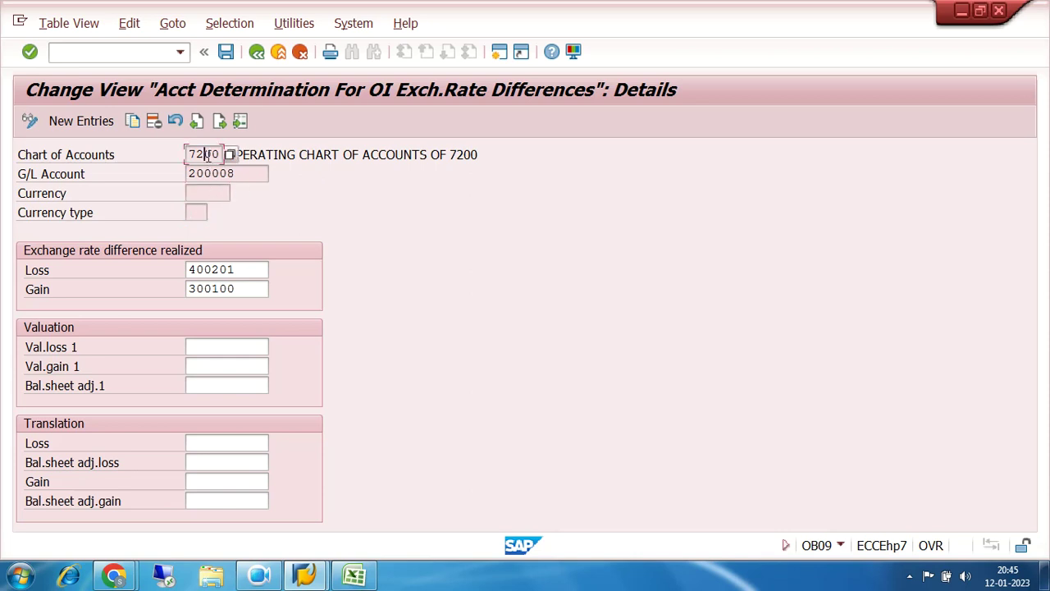
{"action": "left_click", "coordinate": [212, 173]}
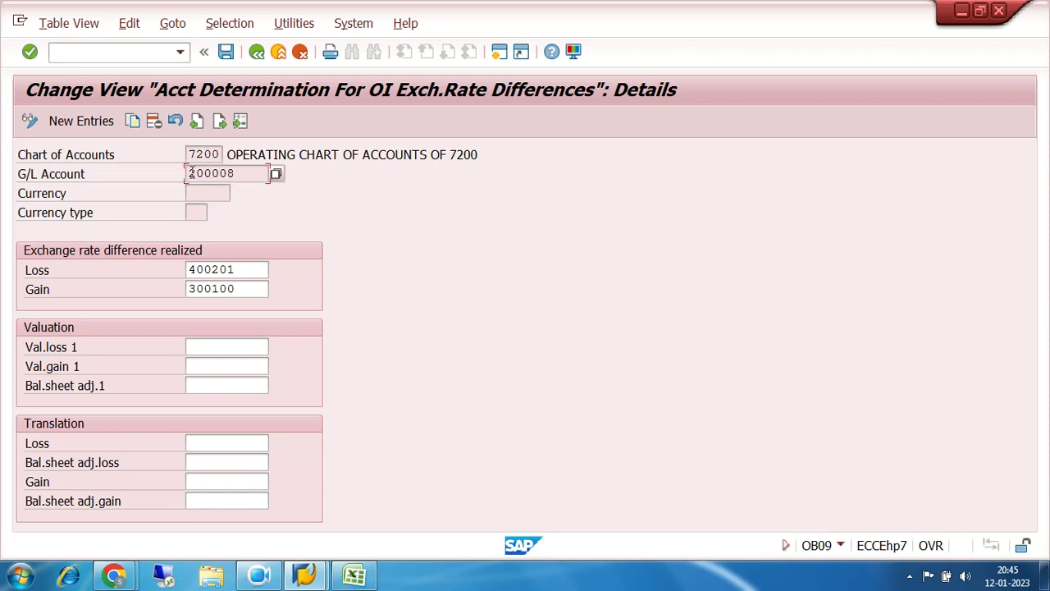
{"action": "left_click_drag", "start_coordinate": [188, 173], "coordinate": [238, 174]}
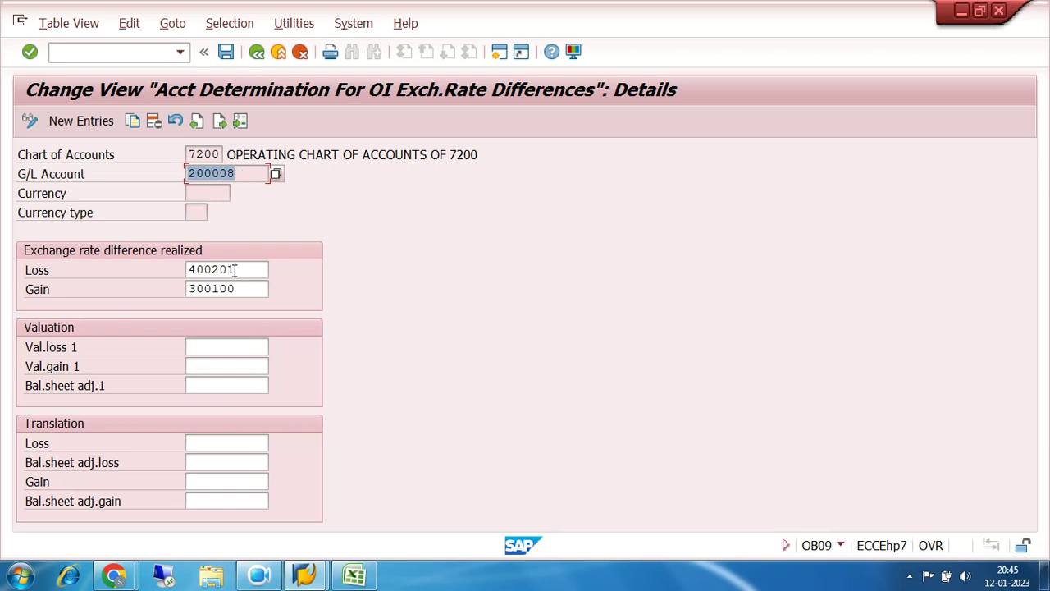
{"action": "left_click_drag", "start_coordinate": [235, 269], "coordinate": [160, 271]}
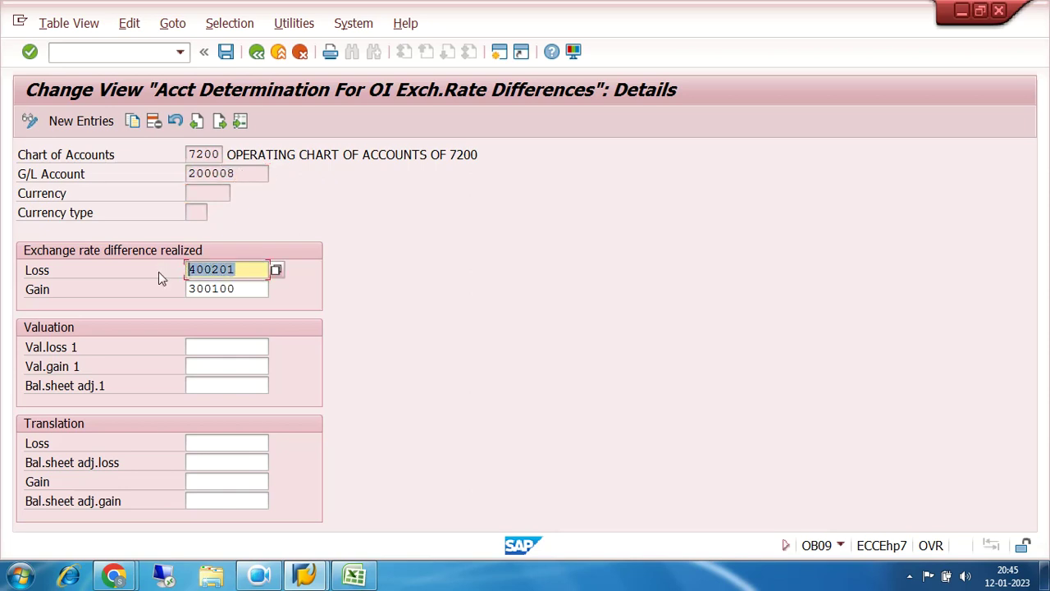
Look up the realized loss account among company code 7200's G/L accounts, sort them in descending order and examine the foreign exchange gain and loss accounts.
{"action": "left_click", "coordinate": [276, 270]}
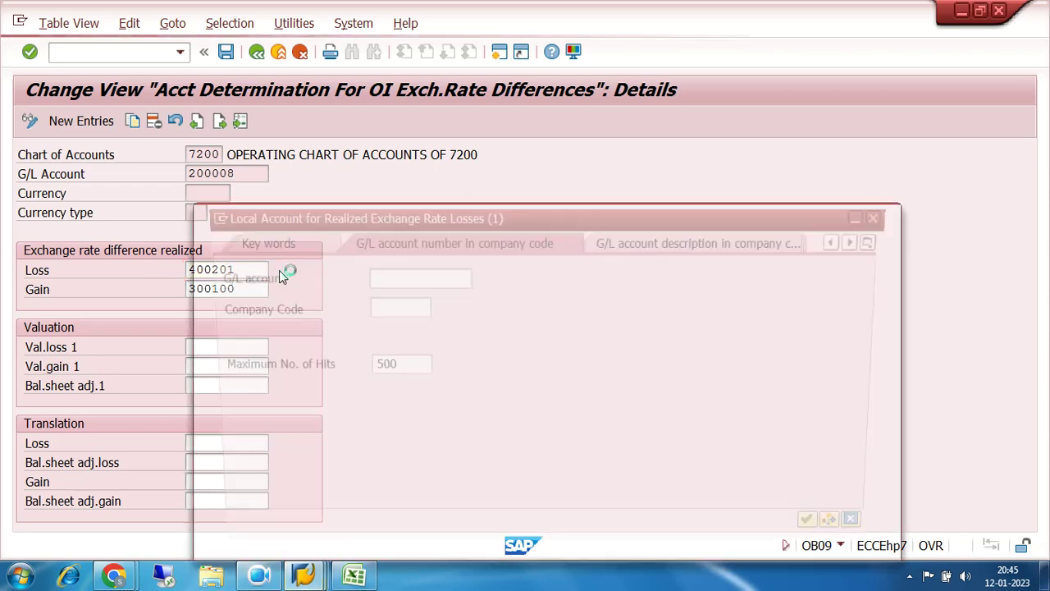
{"action": "left_click", "coordinate": [368, 308]}
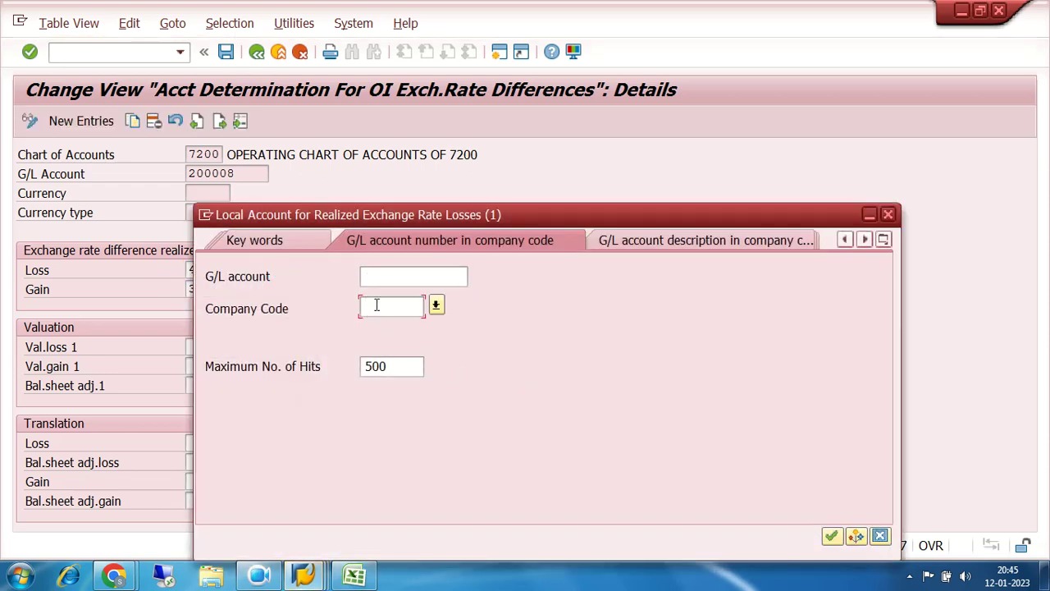
{"action": "type", "text": "7200"}
{"action": "key", "text": "Return"}
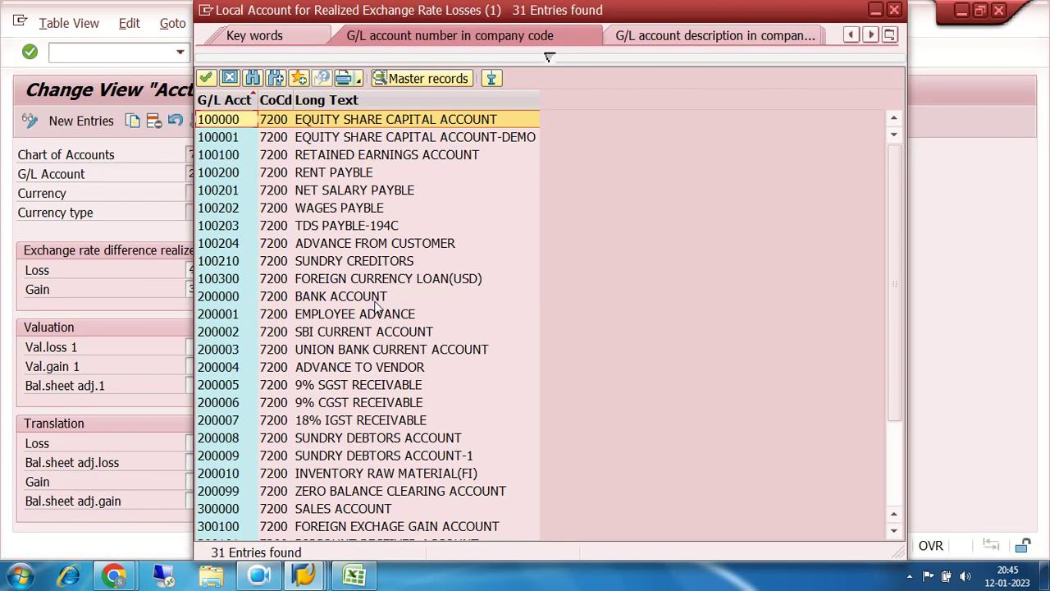
{"action": "left_click", "coordinate": [232, 99]}
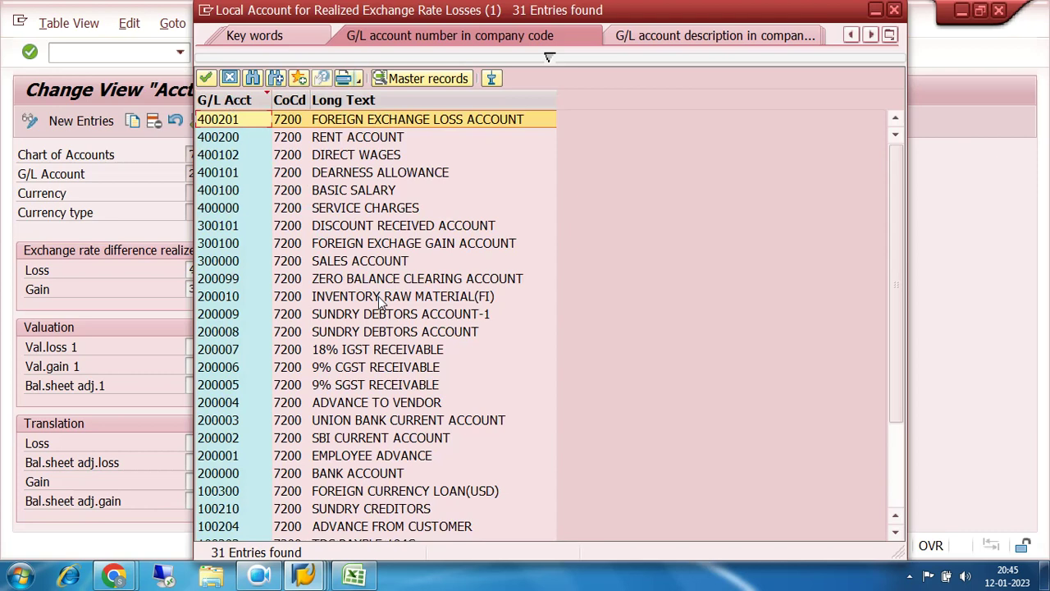
{"action": "scroll", "coordinate": [380, 302], "scroll_direction": "down", "scroll_amount": 3}
{"action": "scroll", "coordinate": [380, 302], "scroll_direction": "up", "scroll_amount": 3}
{"action": "left_click_drag", "start_coordinate": [364, 21], "coordinate": [478, 20]}
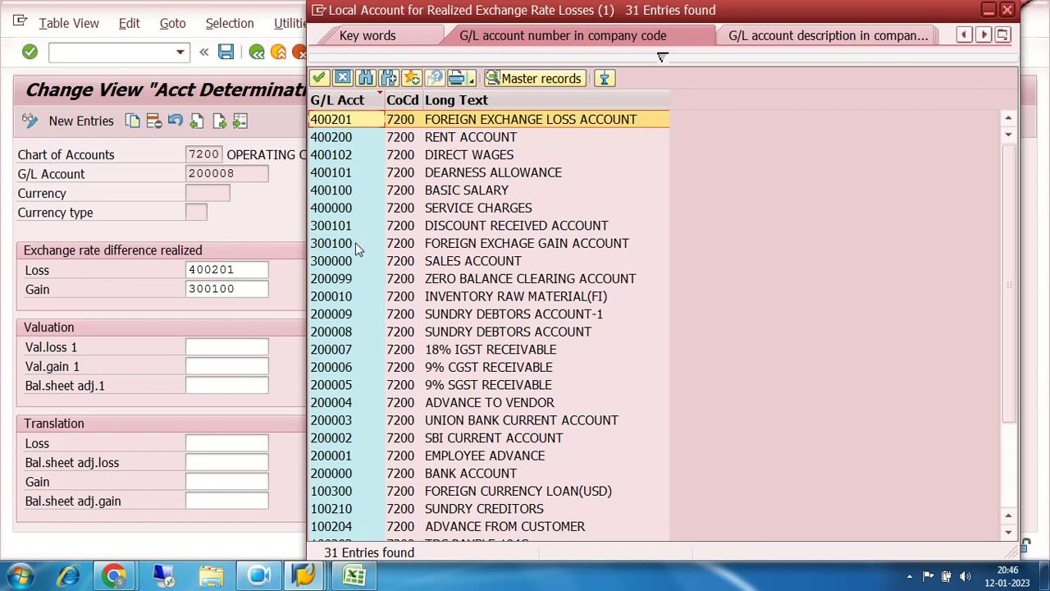
{"action": "left_click", "coordinate": [333, 245]}
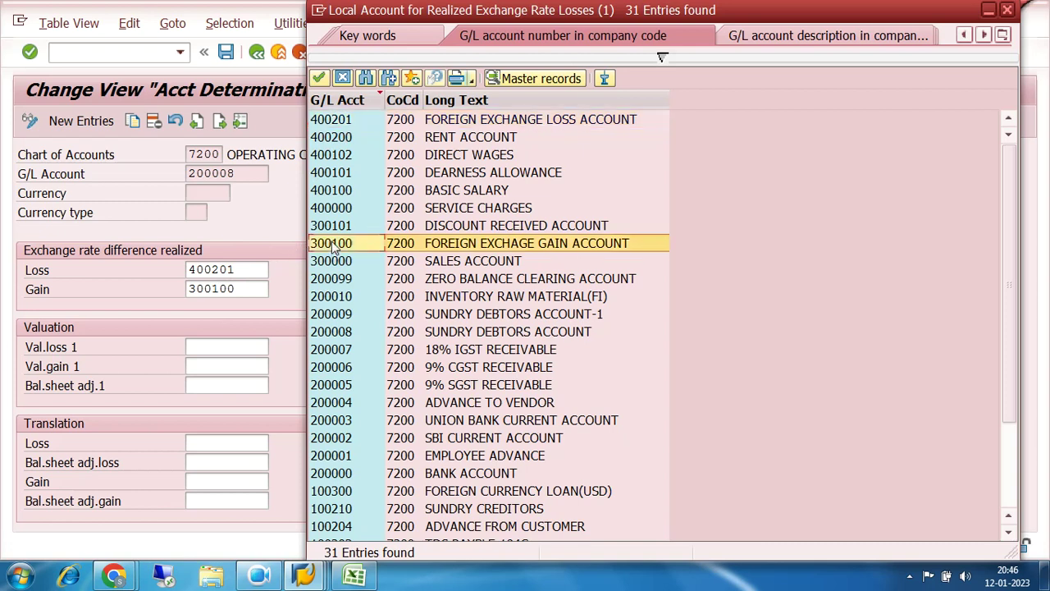
{"action": "left_click", "coordinate": [1009, 10]}
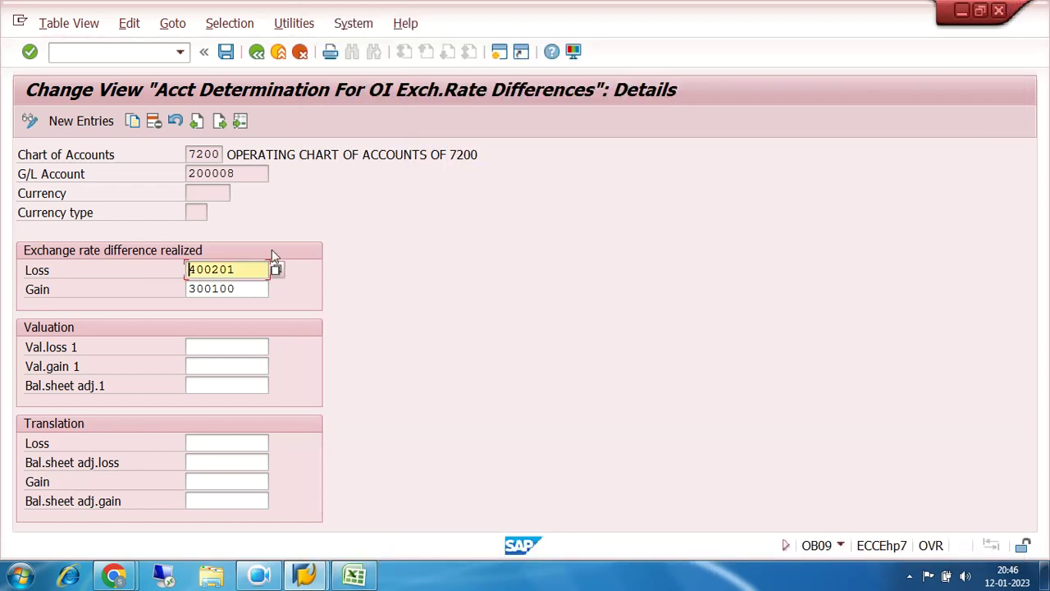
Save the exchange rate difference account entry and return to the SAP Easy Access screen.
{"action": "left_click", "coordinate": [228, 53]}
{"action": "left_click", "coordinate": [257, 52]}
{"action": "left_click", "coordinate": [257, 53]}
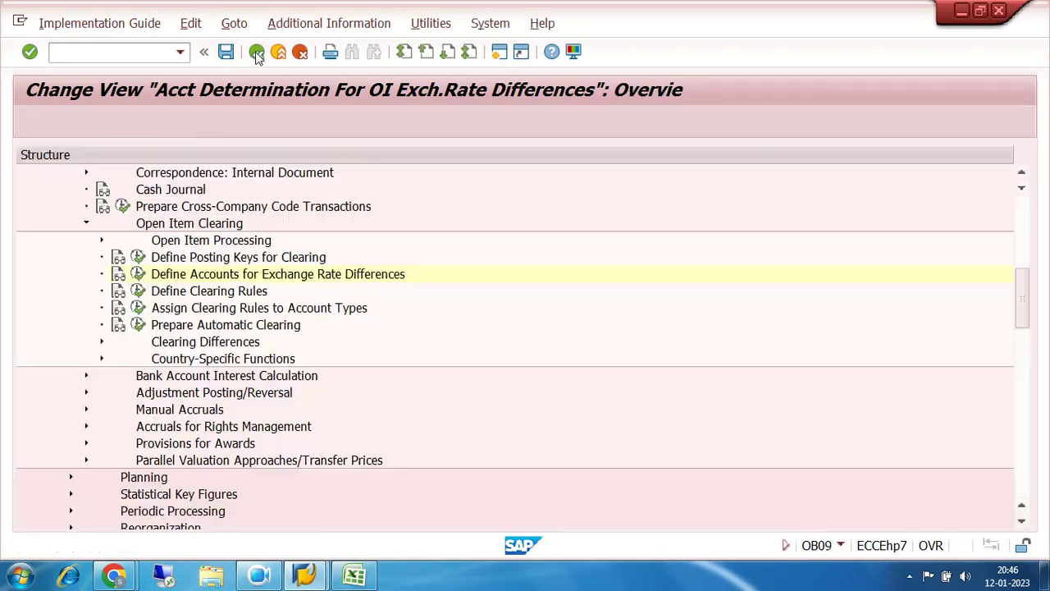
{"action": "left_click", "coordinate": [257, 53]}
{"action": "left_click", "coordinate": [256, 52]}
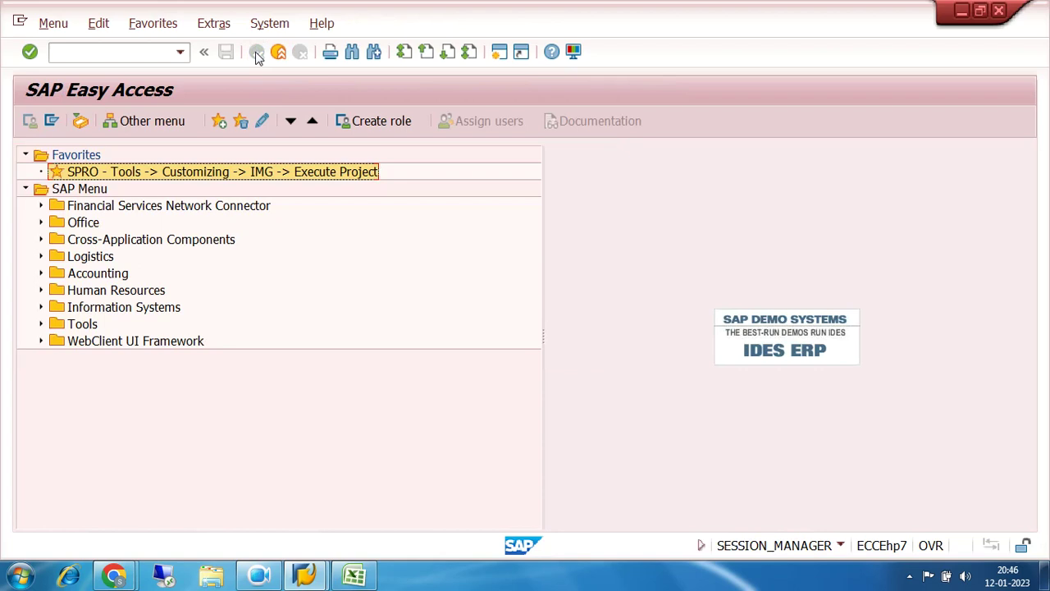
Start customer invoice entry with transaction FB70 and set the company code to 7200.
{"action": "left_click", "coordinate": [163, 51]}
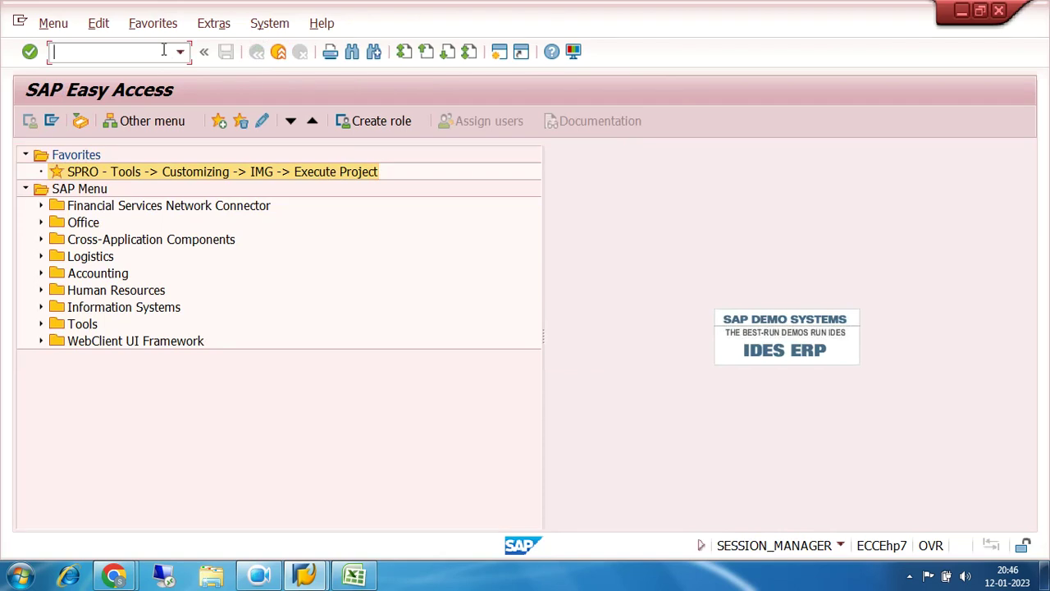
{"action": "type", "text": "FB70"}
{"action": "key", "text": "Return"}
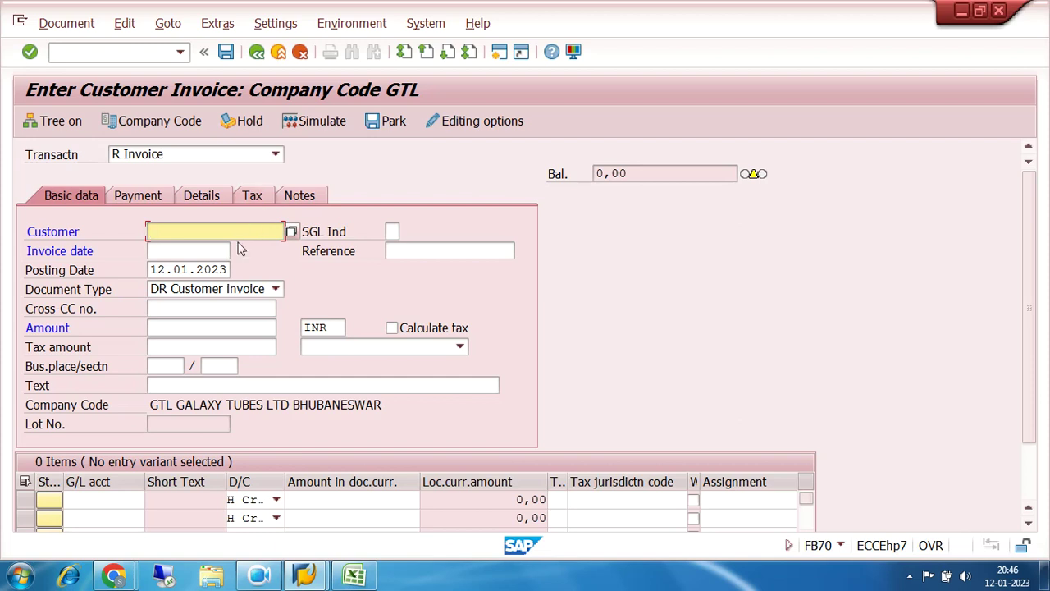
{"action": "left_click", "coordinate": [171, 123]}
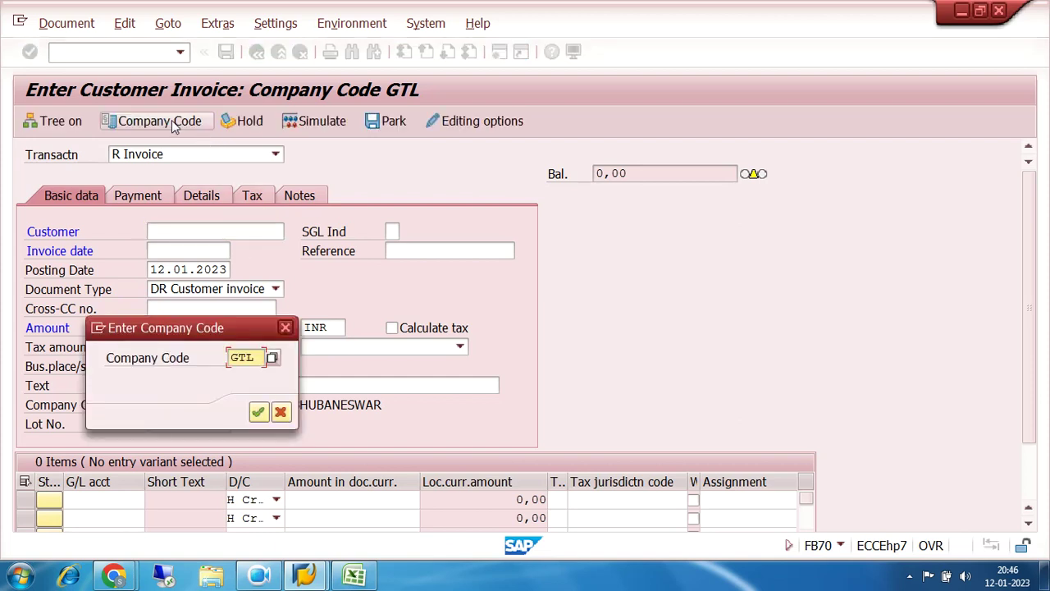
{"action": "type", "text": "7200"}
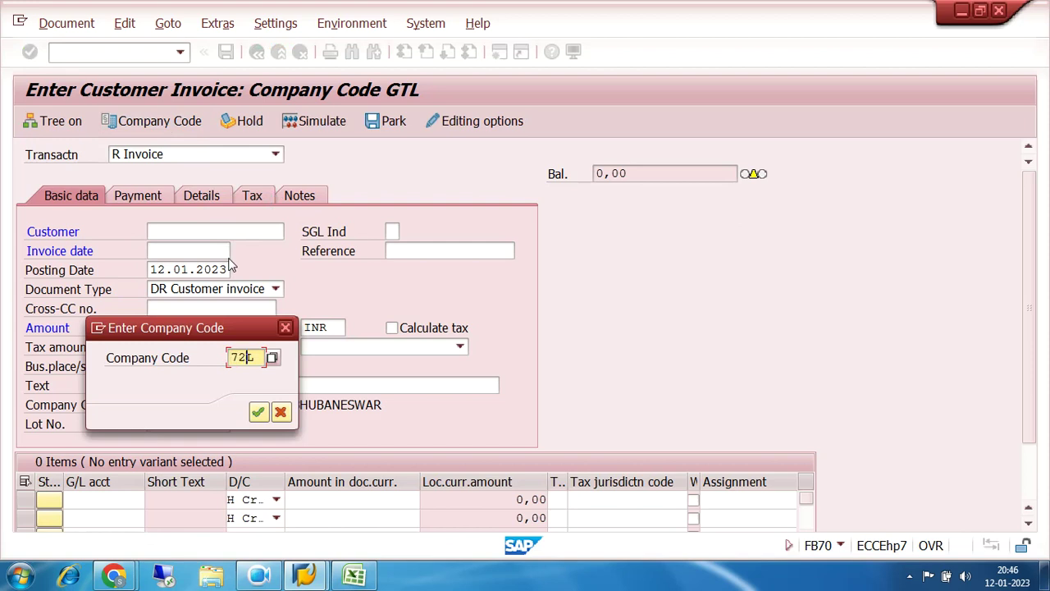
{"action": "key", "text": "Return"}
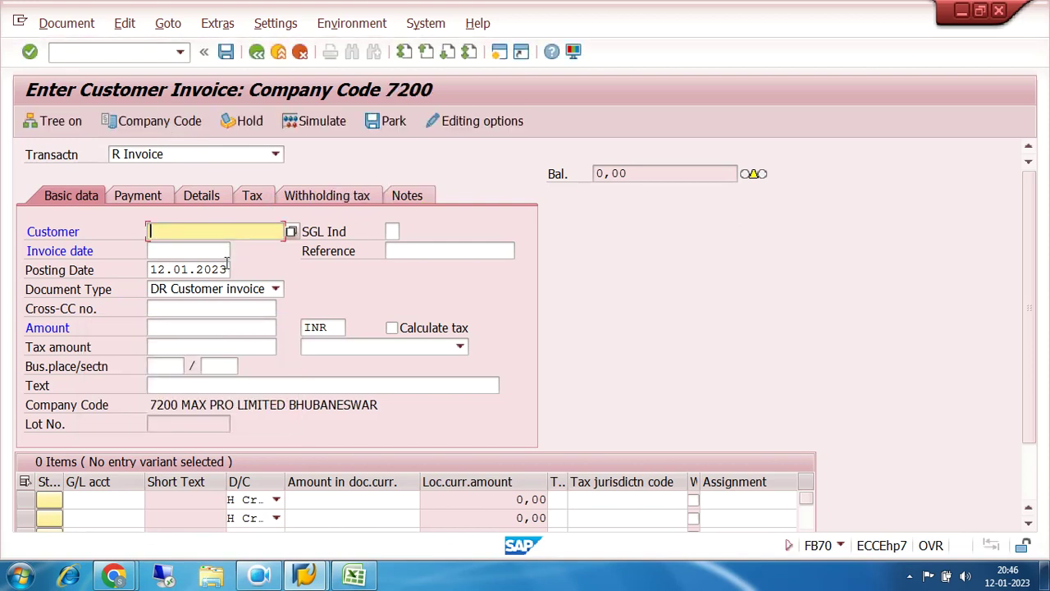
Search the customers of company code 7200 and select GLOBAL TRADING LTD for the invoice.
{"action": "left_click", "coordinate": [292, 233]}
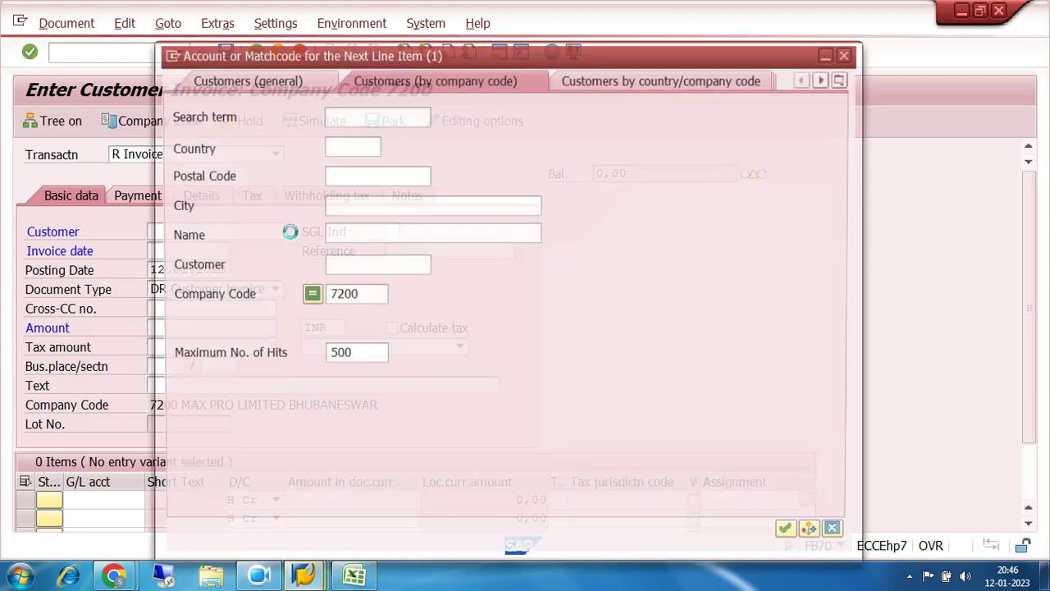
{"action": "left_click", "coordinate": [792, 536]}
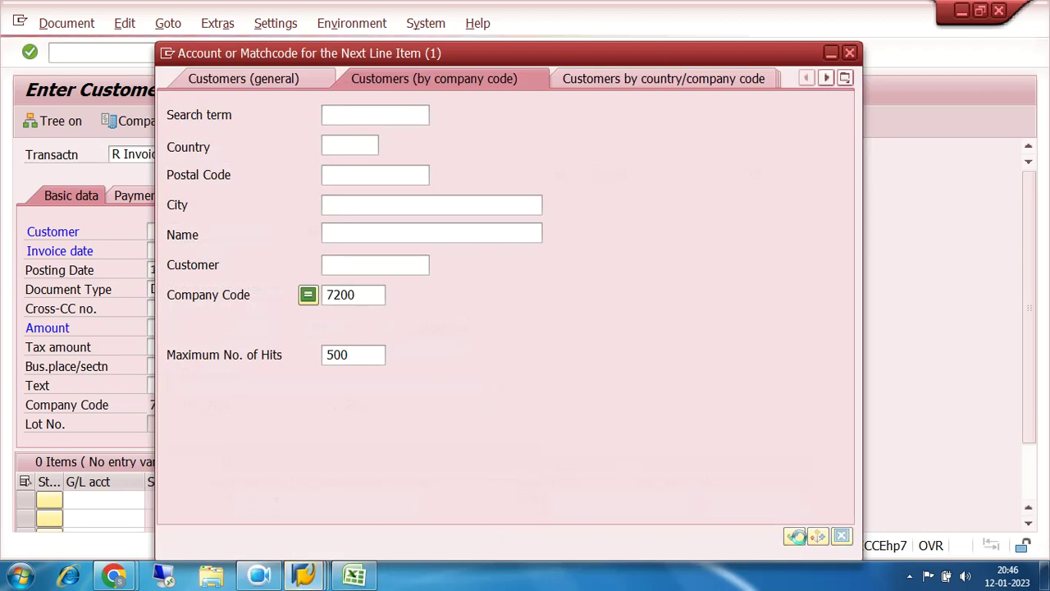
{"action": "left_click", "coordinate": [299, 205]}
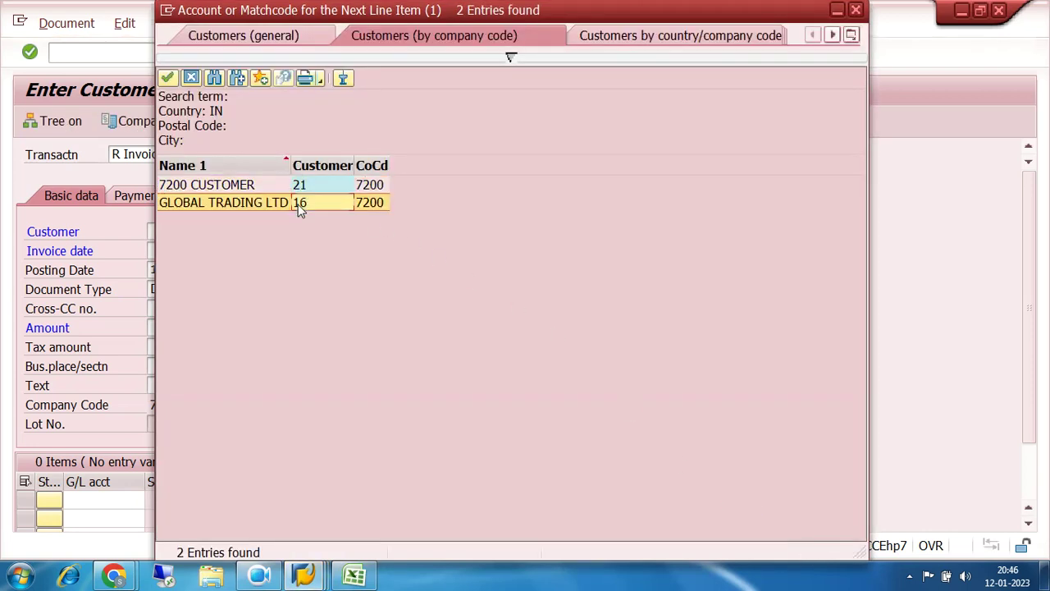
{"action": "double_click", "coordinate": [308, 208]}
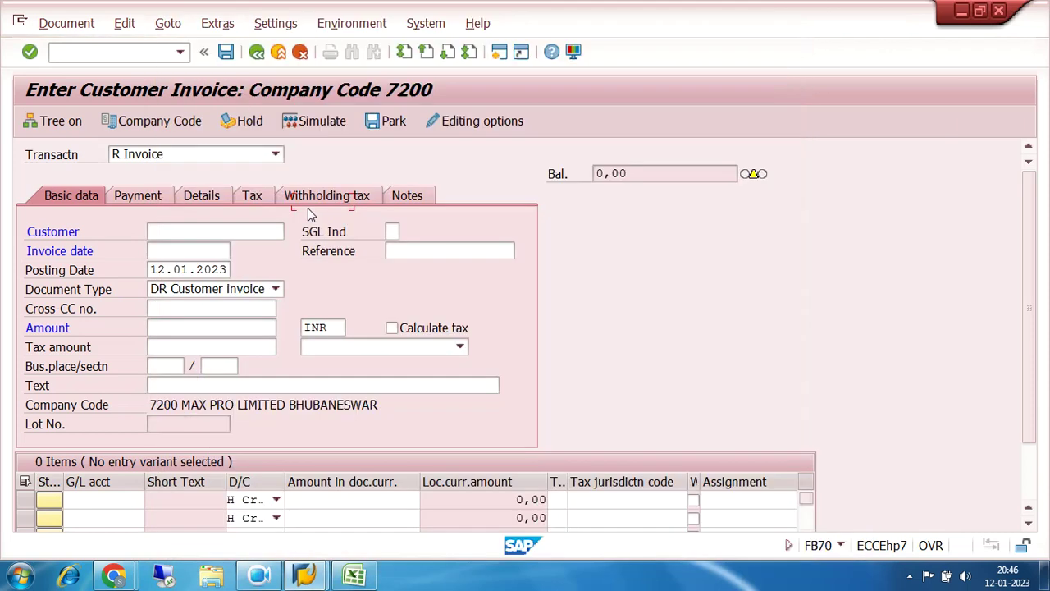
Enter invoice date 12.01.2023, amount 250000 INR and the text SALES INVOICE POSTING in the invoice's basic data.
{"action": "left_click", "coordinate": [197, 250]}
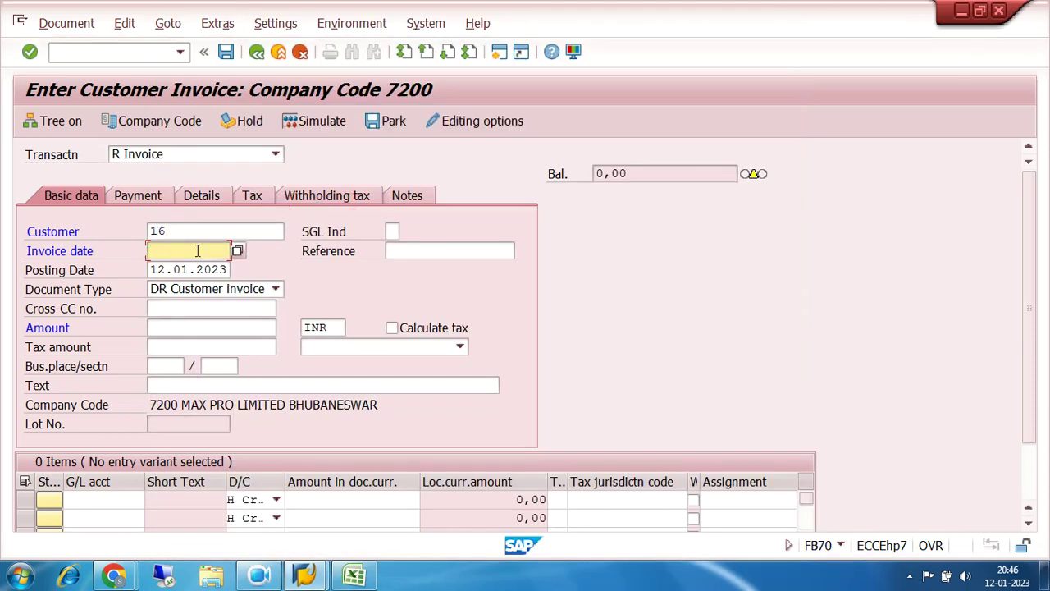
{"action": "type", "text": "12.01.2023"}
{"action": "left_click", "coordinate": [243, 329]}
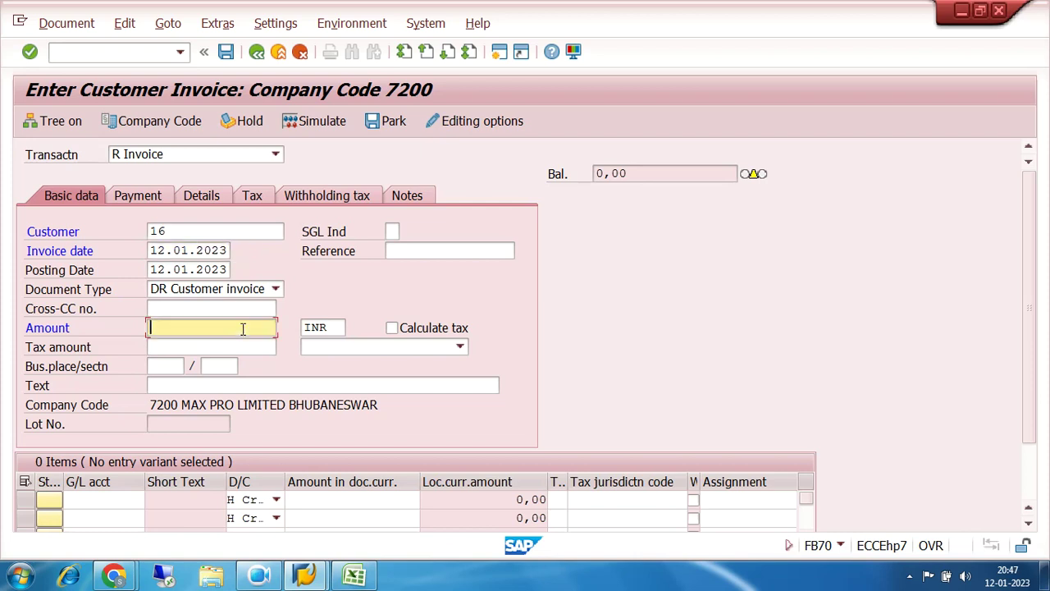
{"action": "type", "text": "250000"}
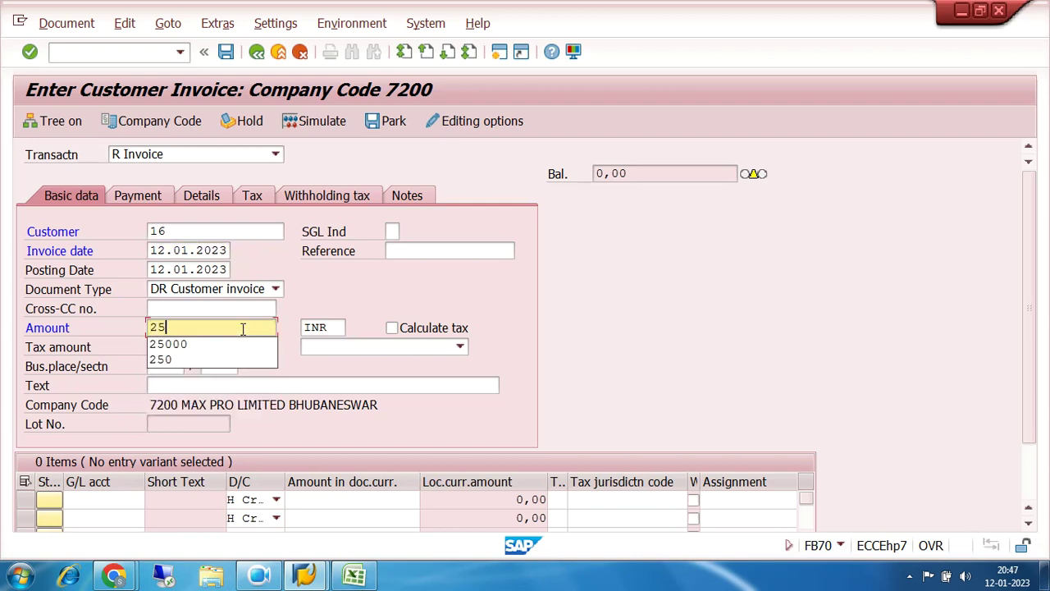
{"action": "left_click", "coordinate": [238, 385]}
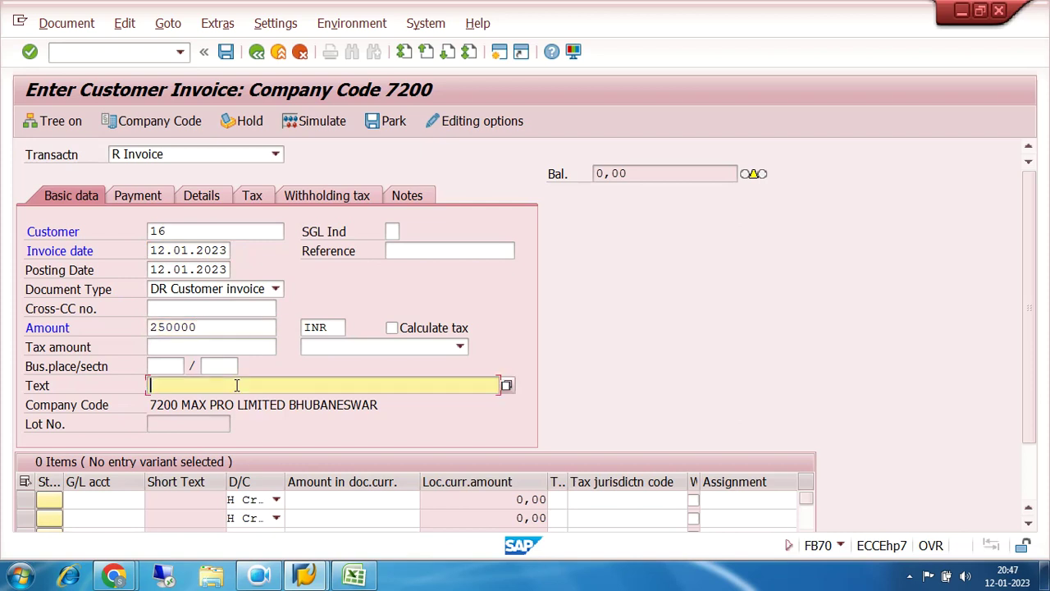
{"action": "key", "text": "Down"}
{"action": "key", "text": "Return"}
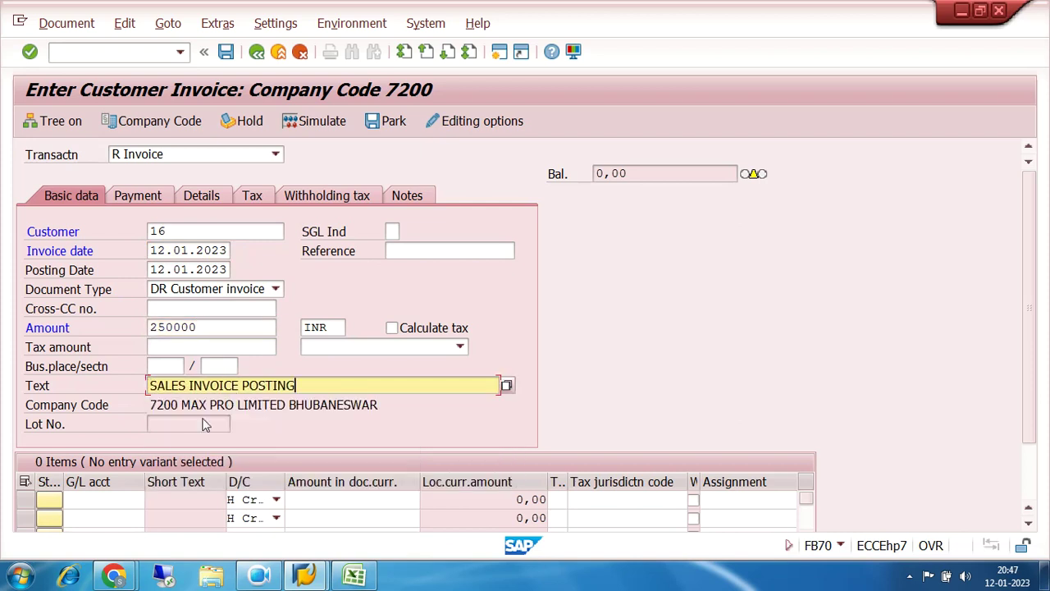
Enter a line item on G/L account 300000 SALES ACCOUNT with * as the amount in document currency.
{"action": "left_click", "coordinate": [87, 498]}
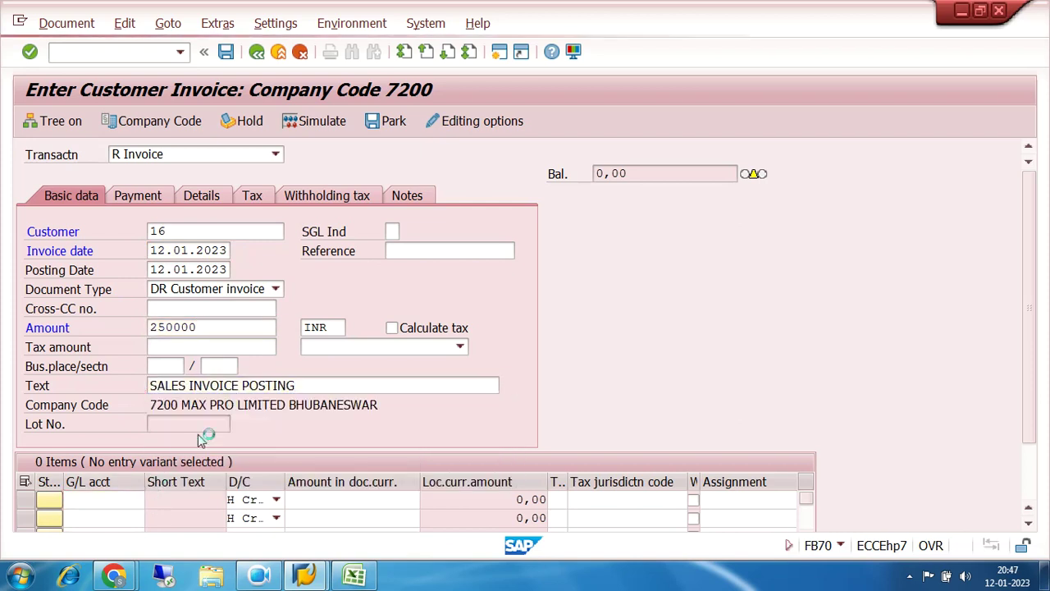
{"action": "key", "text": "F4"}
{"action": "left_click", "coordinate": [662, 536]}
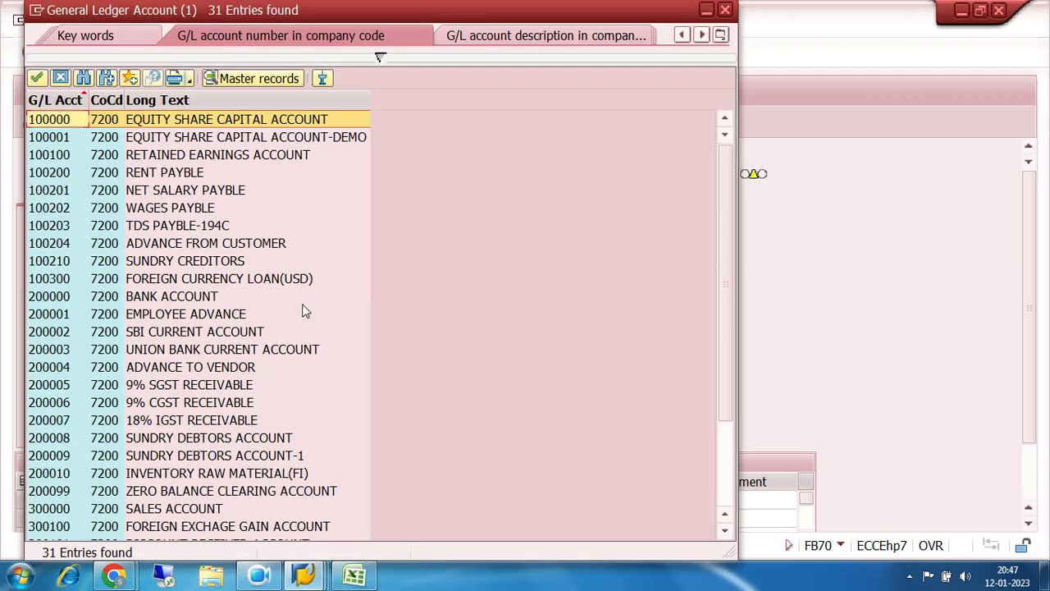
{"action": "scroll", "coordinate": [294, 332], "scroll_direction": "down", "scroll_amount": 3}
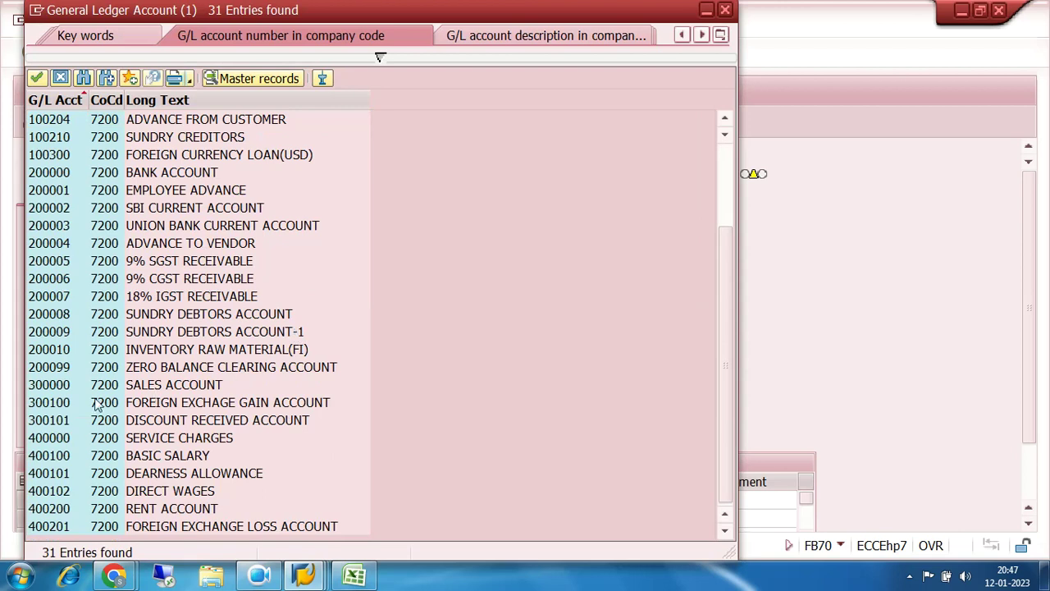
{"action": "double_click", "coordinate": [164, 384]}
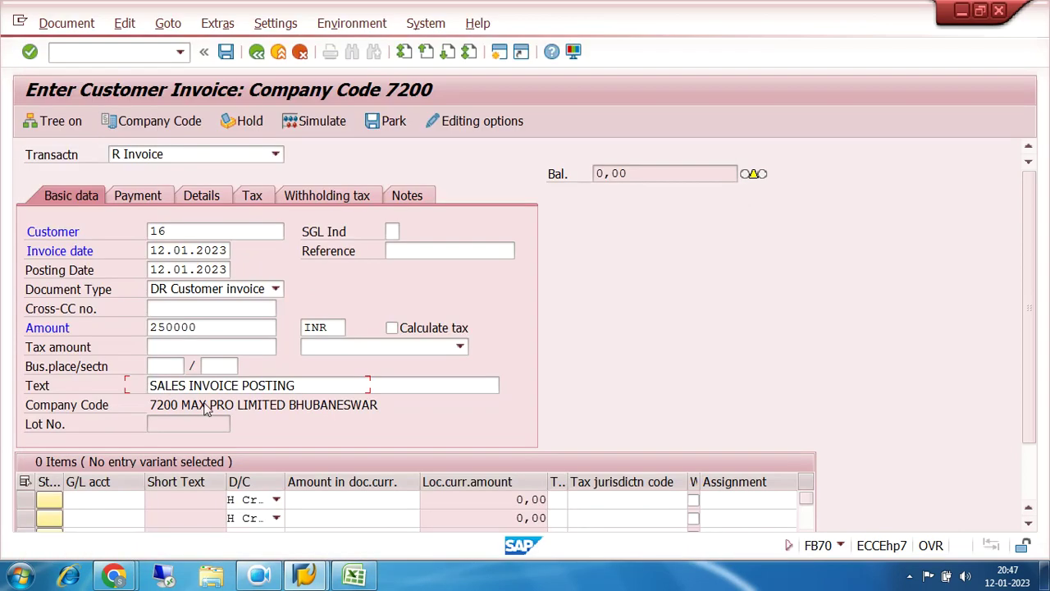
{"action": "left_click", "coordinate": [334, 499]}
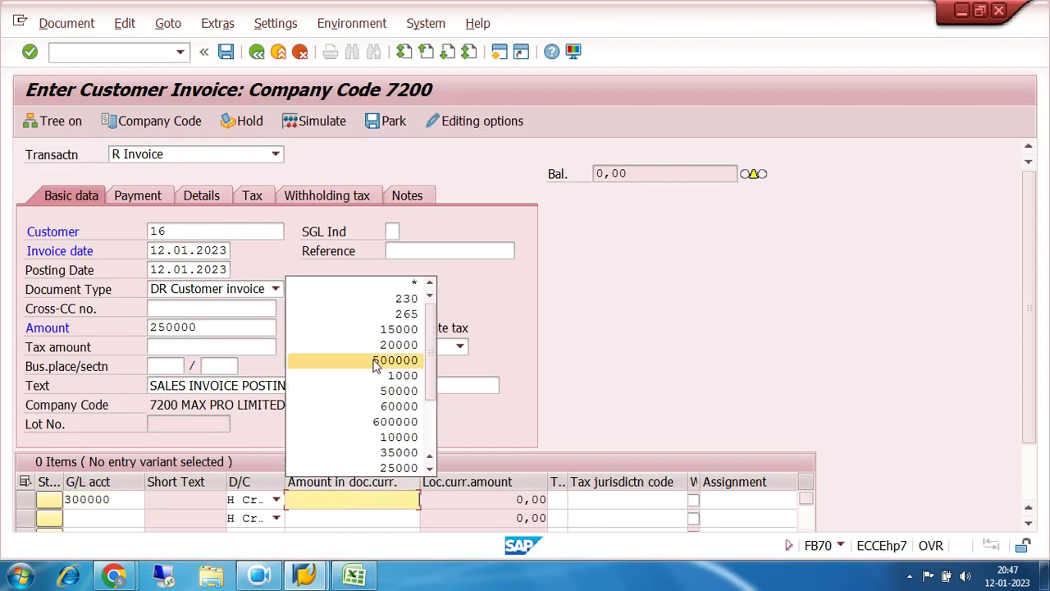
{"action": "key", "text": "Escape"}
Fill in the item text of the sales account line with a previously used entry.
{"action": "left_click", "coordinate": [591, 497]}
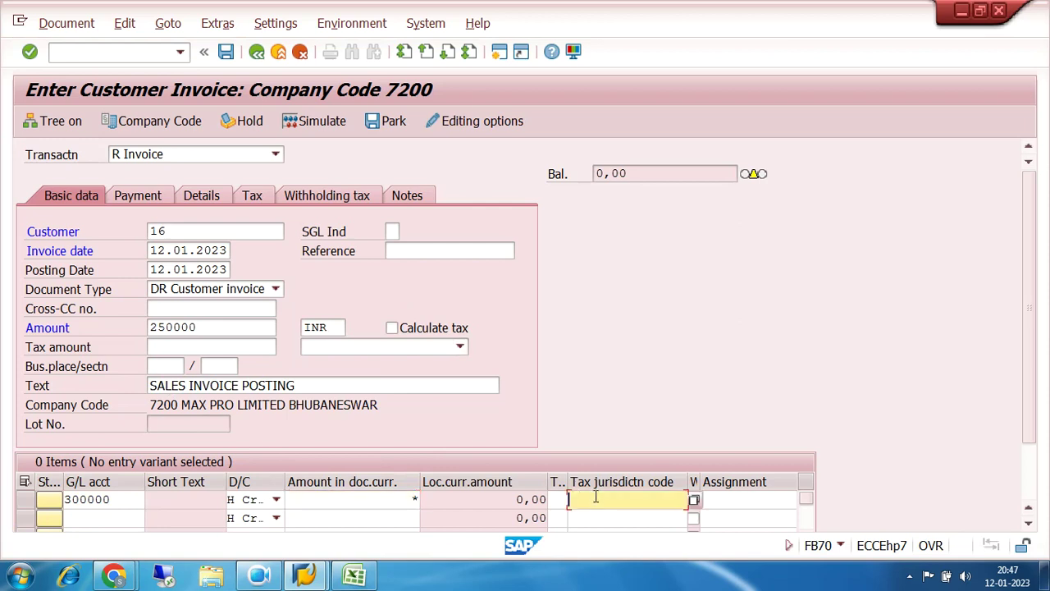
{"action": "key", "text": "Tab"}
{"action": "key", "text": "Tab"}
{"action": "key", "text": "Tab"}
{"action": "key", "text": "Tab"}
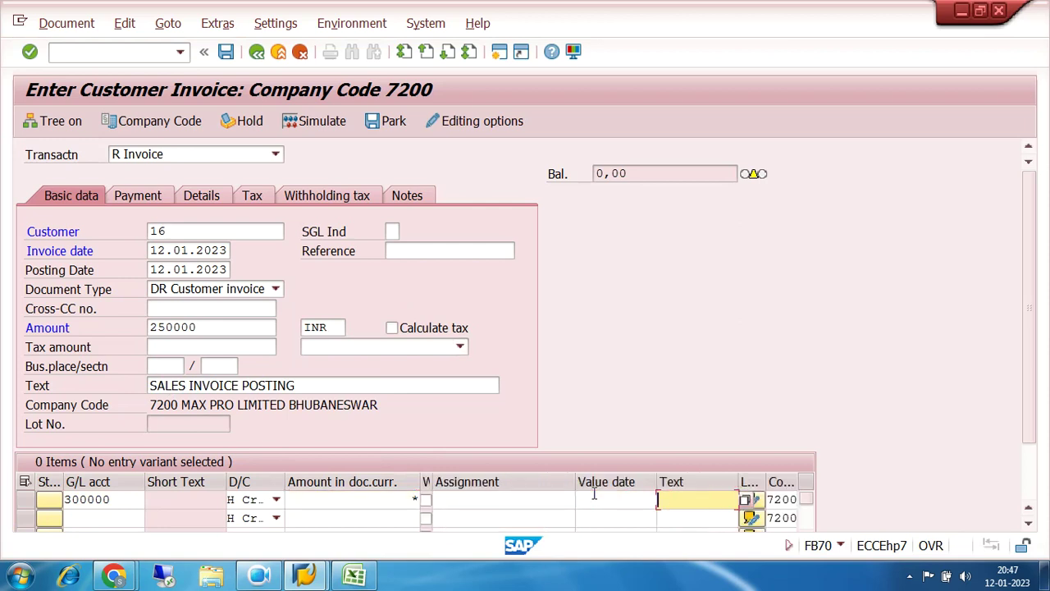
{"action": "left_click", "coordinate": [678, 284]}
Simulate and post the customer invoice, and return to the SAP Easy Access screen.
{"action": "left_click", "coordinate": [310, 121]}
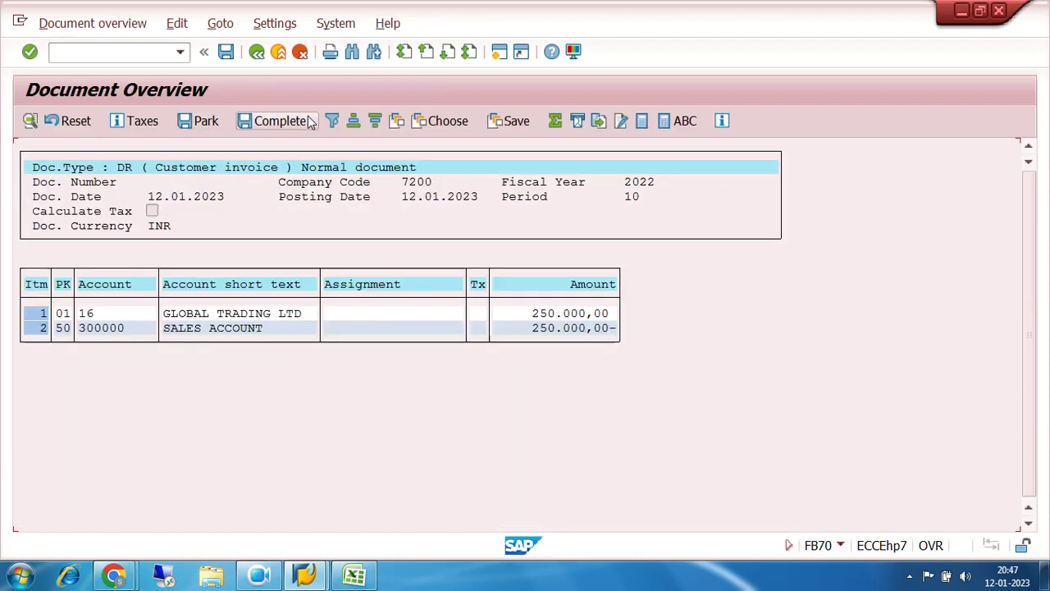
{"action": "left_click", "coordinate": [226, 54]}
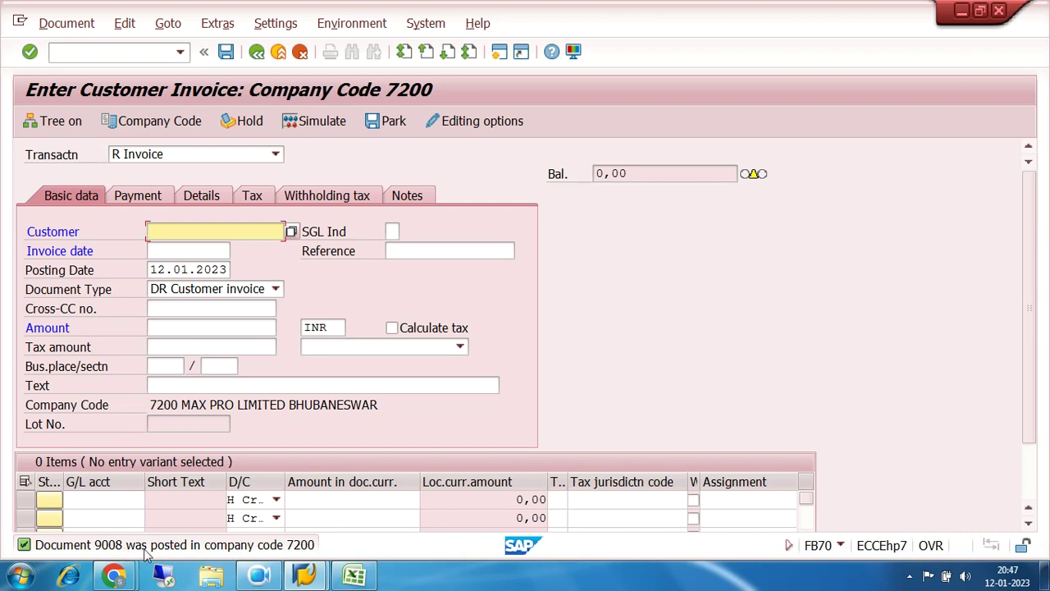
{"action": "left_click", "coordinate": [150, 54]}
{"action": "type", "text": "/N"}
{"action": "key", "text": "Return"}
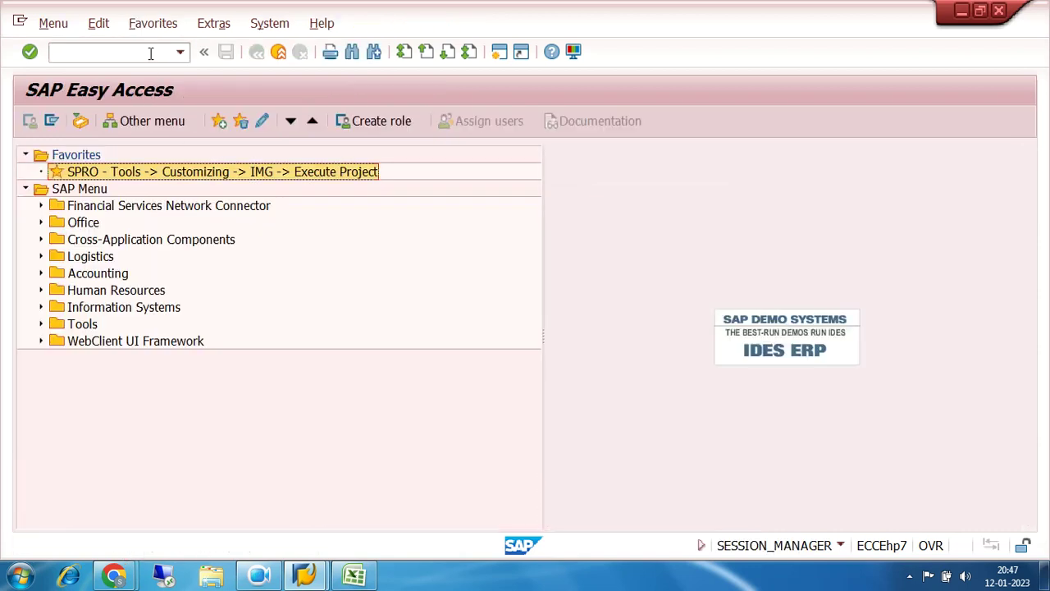
Open F-28 Incoming Payments from the document entry functions of Accounts Receivable in Financial Accounting.
{"action": "left_click", "coordinate": [44, 277]}
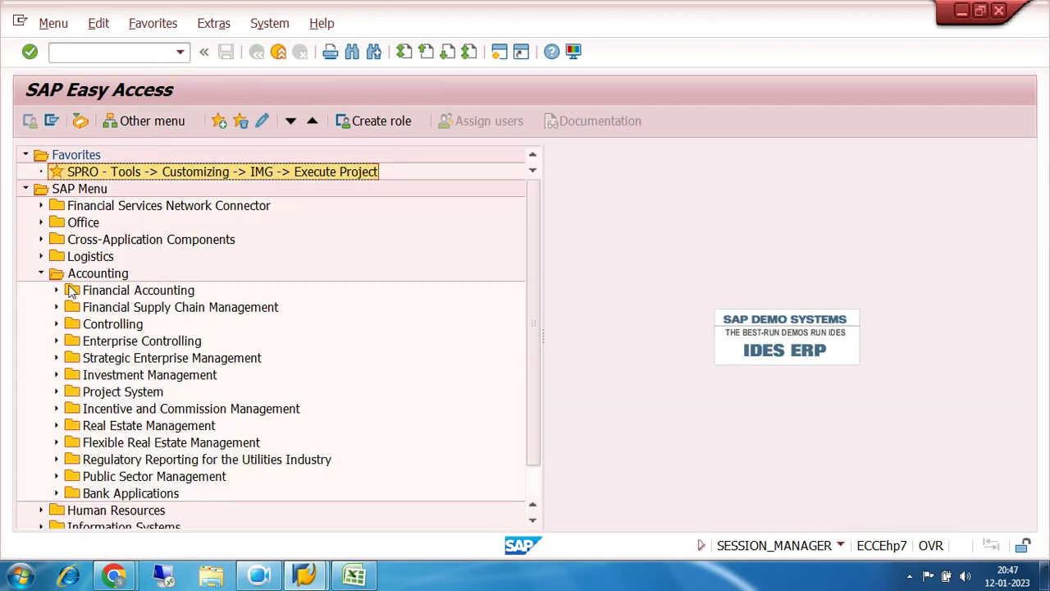
{"action": "left_click", "coordinate": [58, 292]}
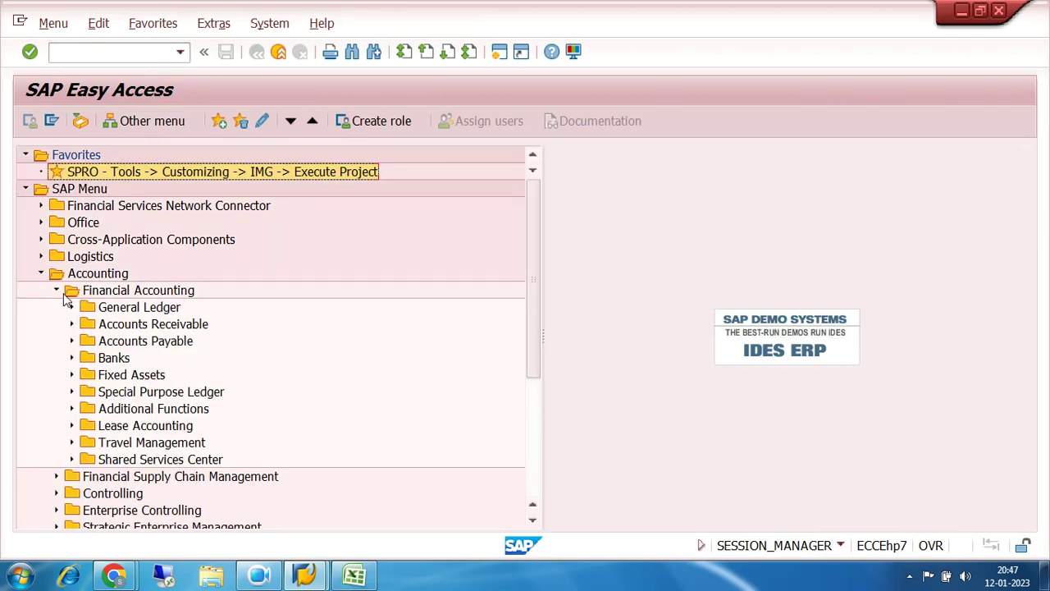
{"action": "left_click", "coordinate": [72, 325]}
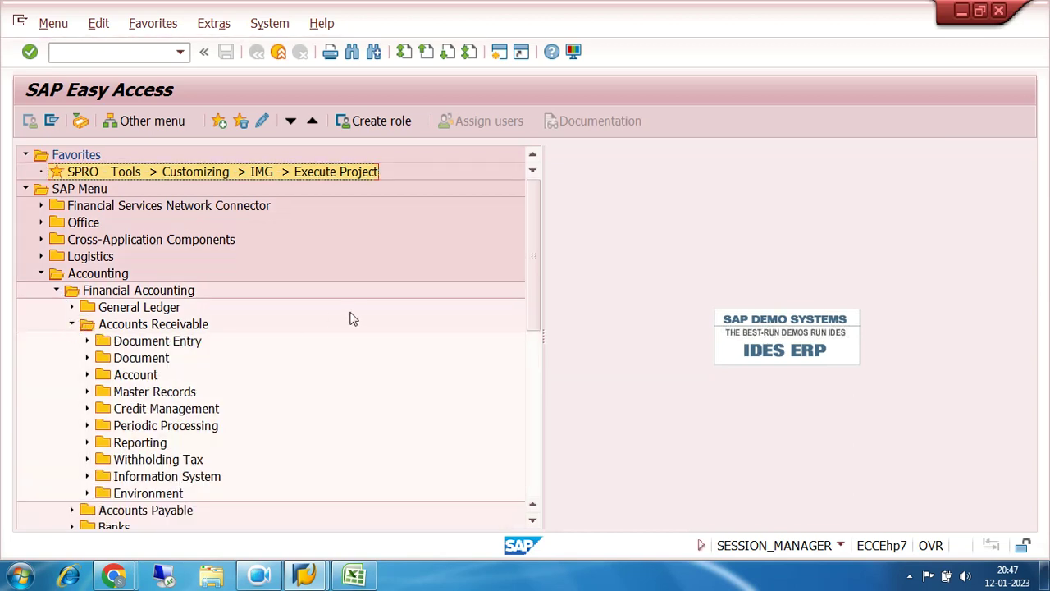
{"action": "scroll", "coordinate": [345, 318], "scroll_direction": "down", "scroll_amount": 2}
{"action": "left_click", "coordinate": [88, 277]}
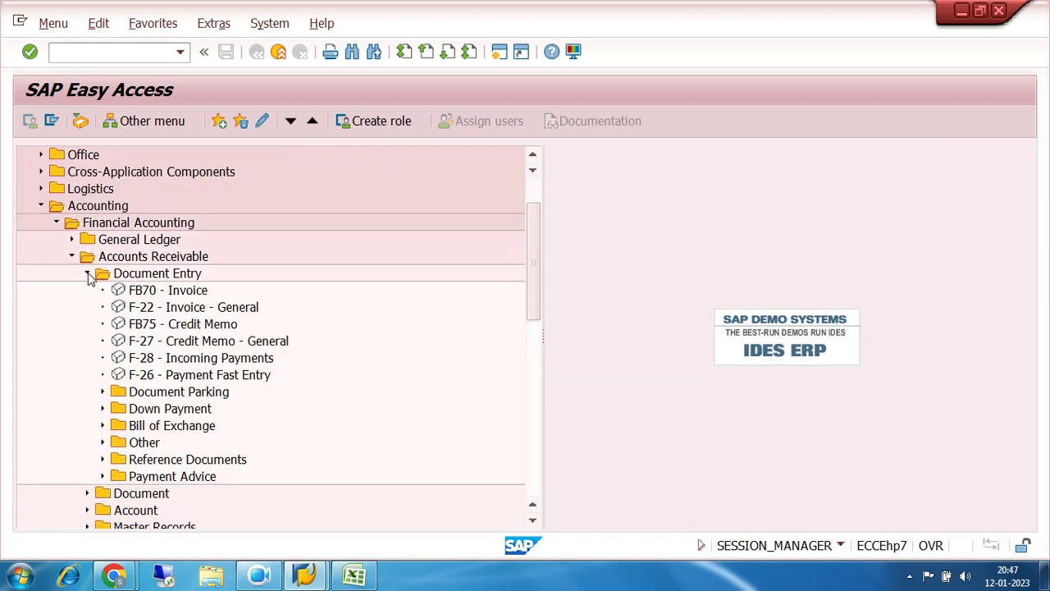
{"action": "scroll", "coordinate": [328, 257], "scroll_direction": "down", "scroll_amount": 2}
{"action": "double_click", "coordinate": [174, 291]}
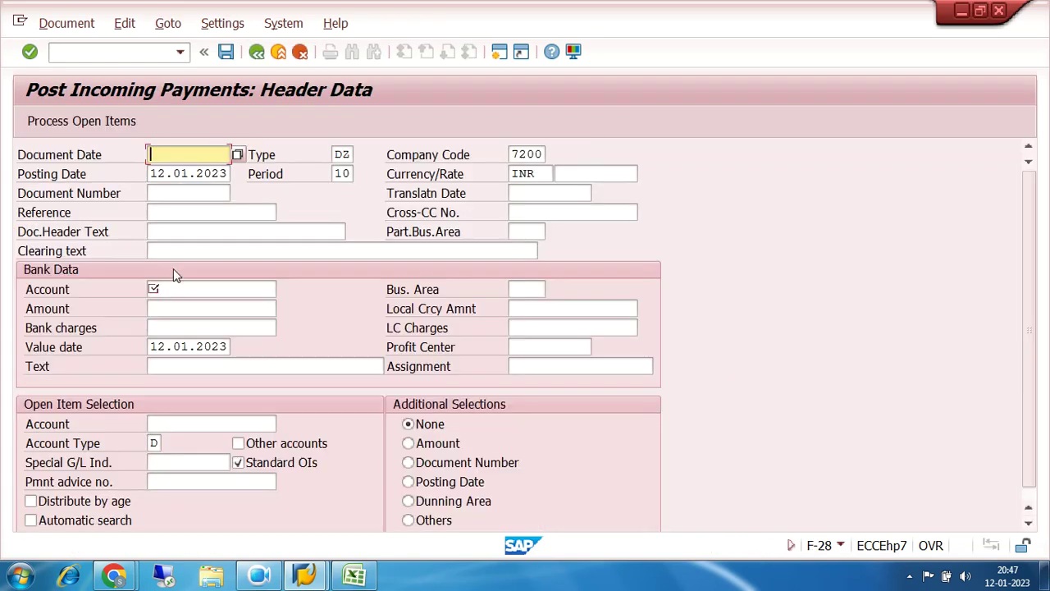
Enter document date 11.01.2023, bank account 200000, amount 175000 and the text RECEIVED PAYMENT FROM CUSTOMER for the incoming payment.
{"action": "left_click", "coordinate": [161, 154]}
{"action": "left_click", "coordinate": [184, 172]}
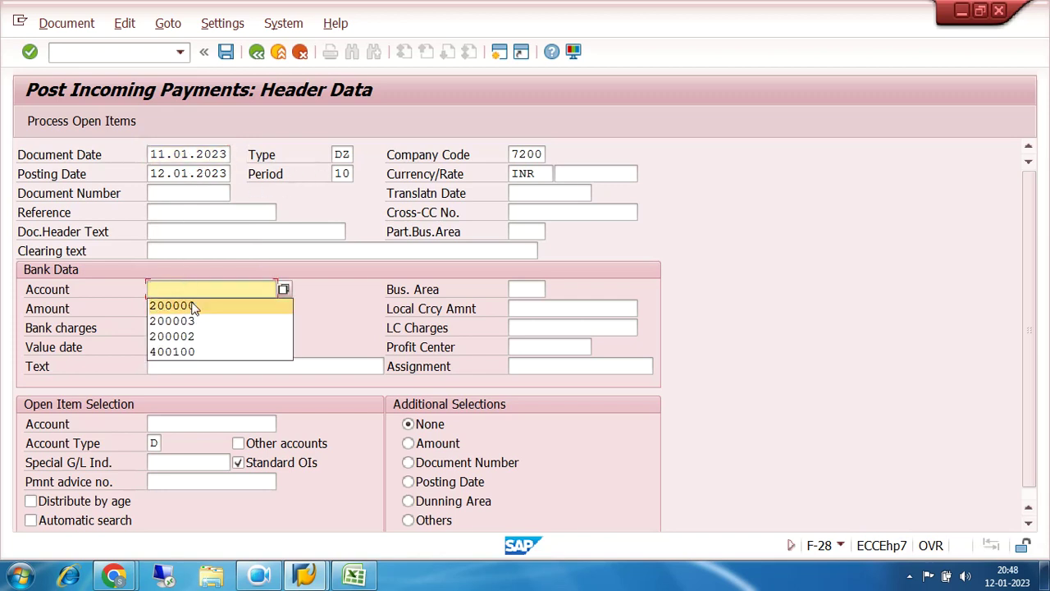
{"action": "left_click", "coordinate": [192, 305]}
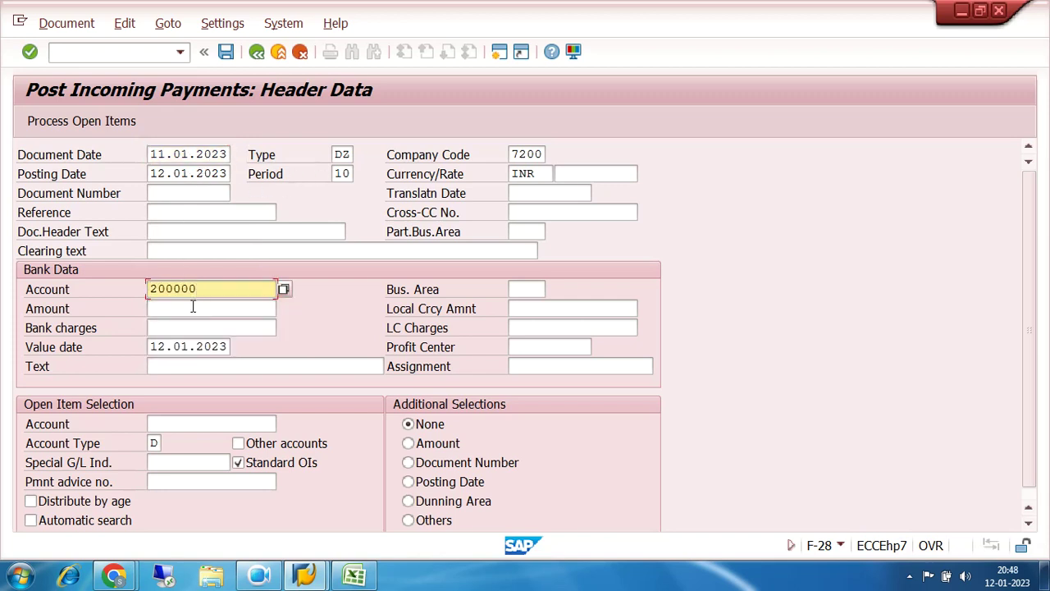
{"action": "left_click", "coordinate": [193, 306]}
{"action": "type", "text": "175000"}
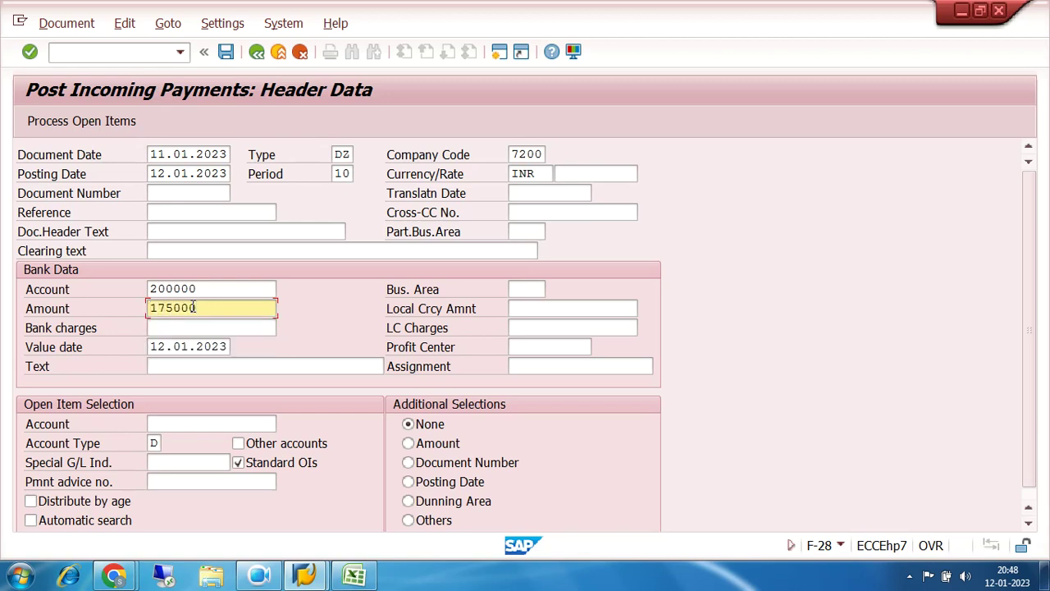
{"action": "left_click", "coordinate": [199, 326]}
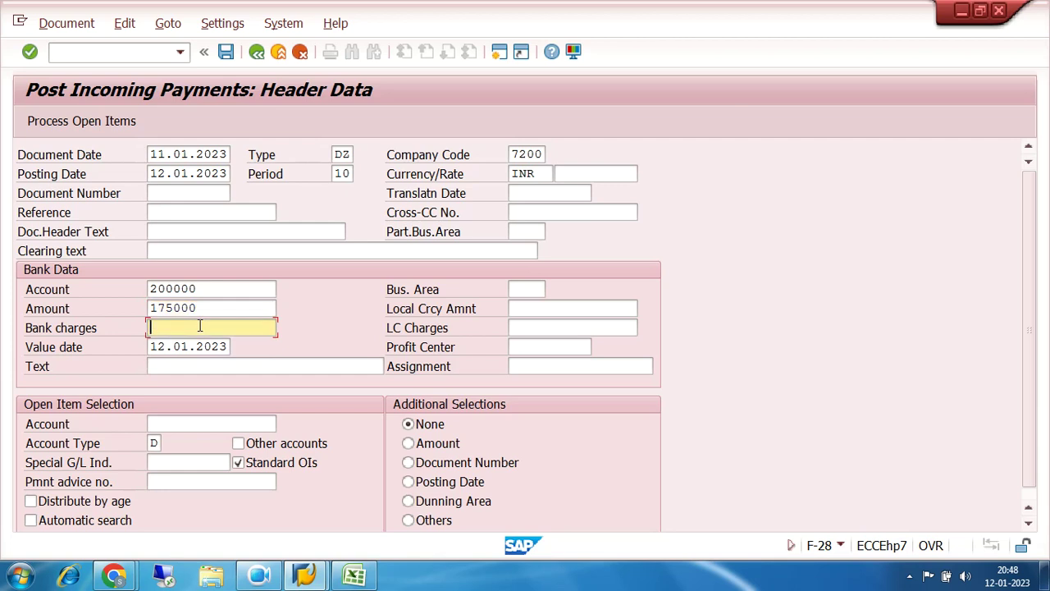
{"action": "left_click", "coordinate": [198, 367]}
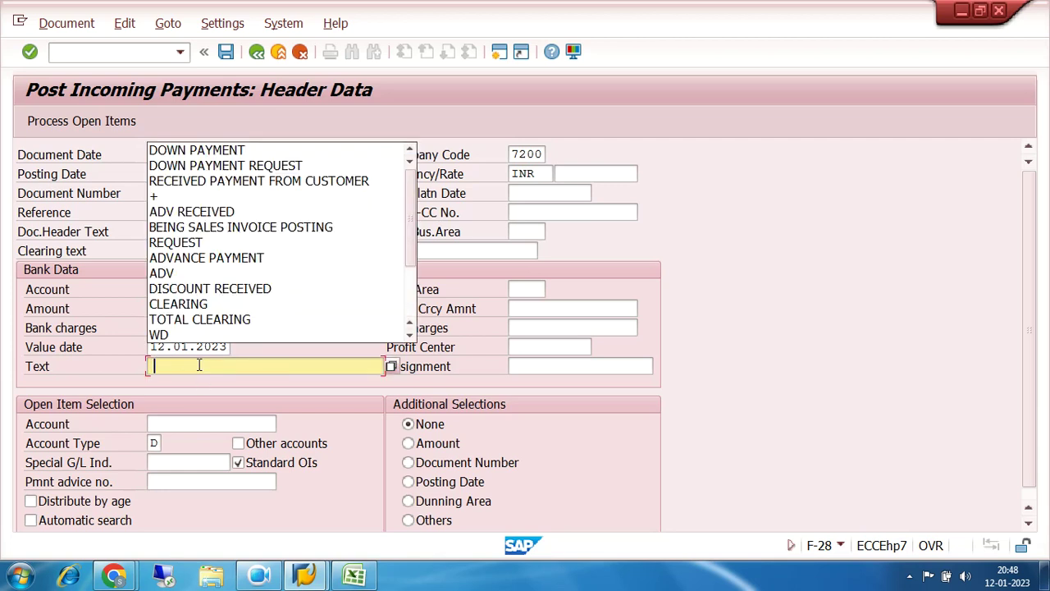
{"action": "left_click", "coordinate": [236, 182]}
Set customer account 16 in the open item selection and process its open items.
{"action": "left_click", "coordinate": [204, 424]}
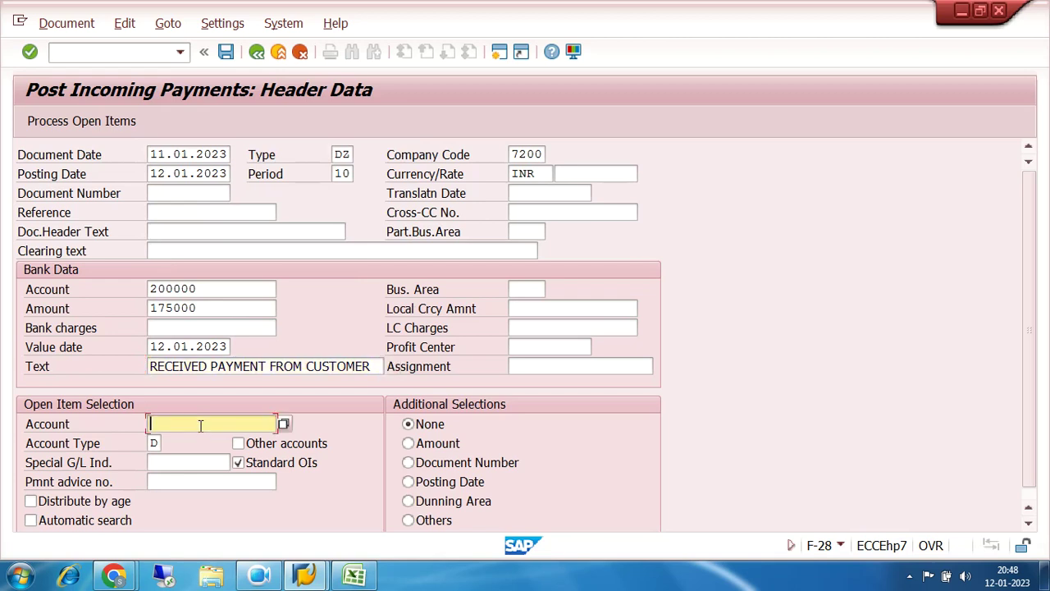
{"action": "left_click", "coordinate": [205, 440]}
{"action": "left_click_drag", "start_coordinate": [169, 424], "coordinate": [151, 424]}
{"action": "left_click", "coordinate": [65, 123]}
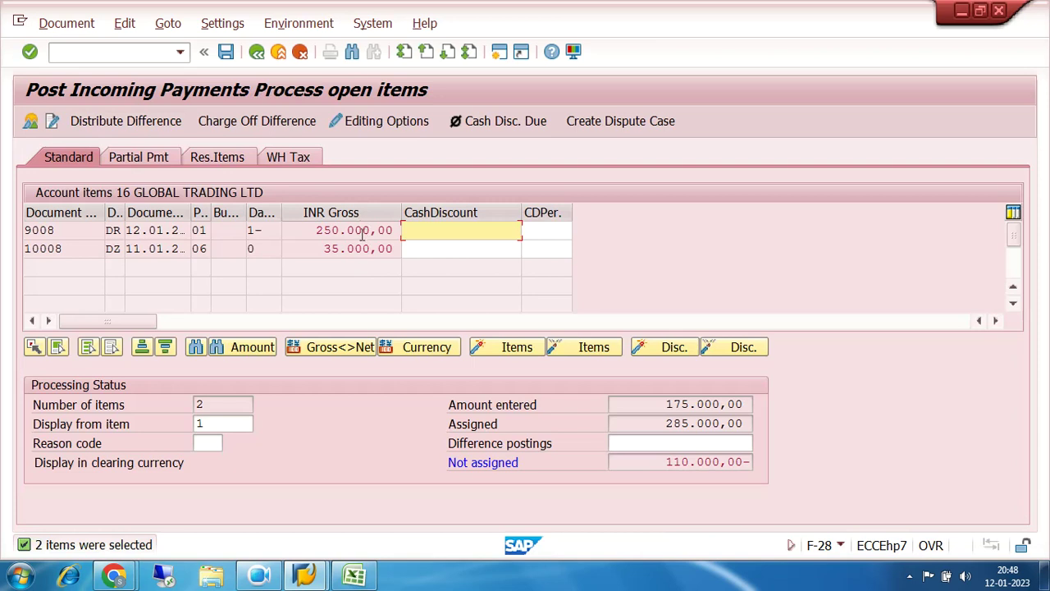
Deactivate the 35.000,00 open item among the residual items, so only the 250.000,00 invoice stays assigned.
{"action": "left_click", "coordinate": [215, 157]}
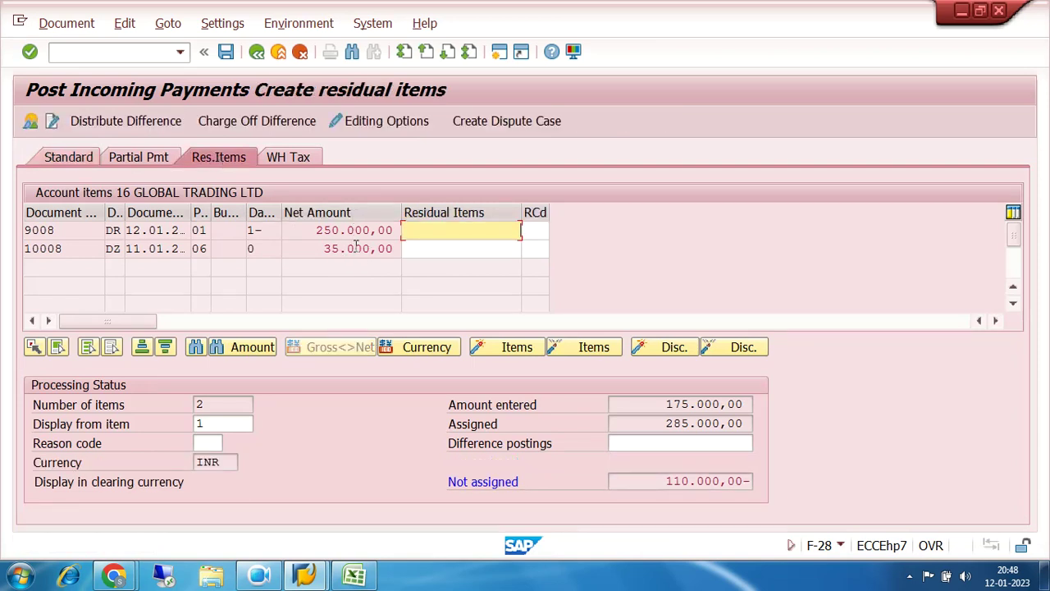
{"action": "double_click", "coordinate": [355, 248]}
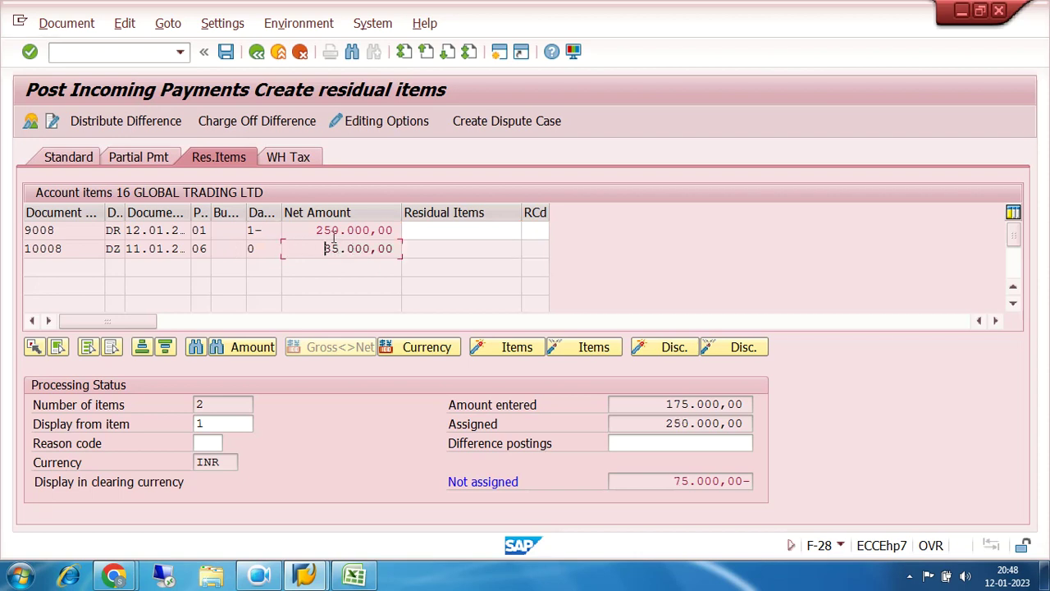
{"action": "left_click_drag", "start_coordinate": [326, 248], "coordinate": [397, 249]}
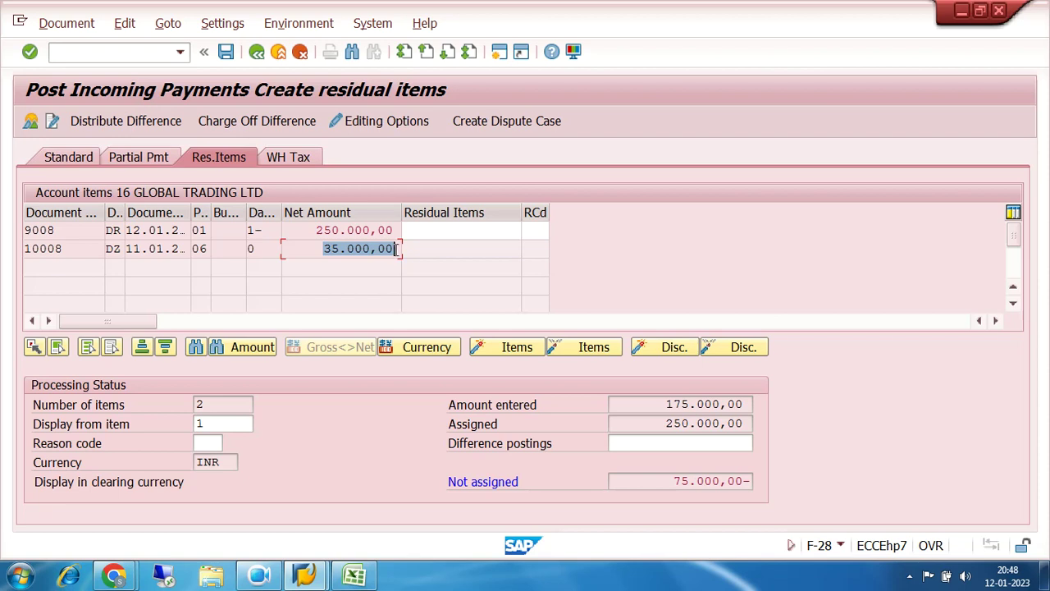
{"action": "left_click_drag", "start_coordinate": [316, 229], "coordinate": [399, 230]}
{"action": "left_click", "coordinate": [438, 230]}
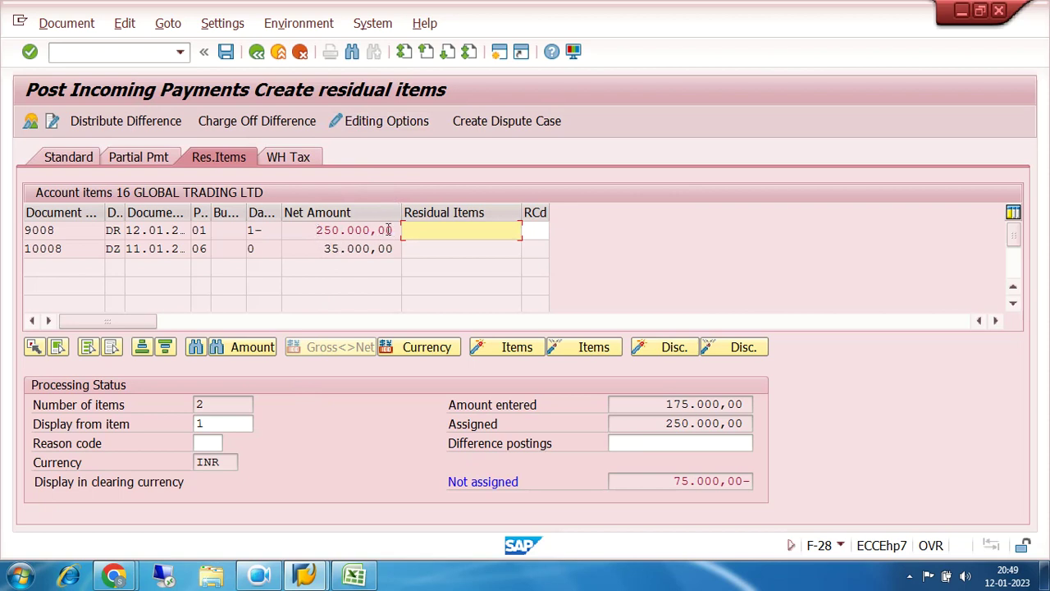
{"action": "double_click", "coordinate": [361, 251]}
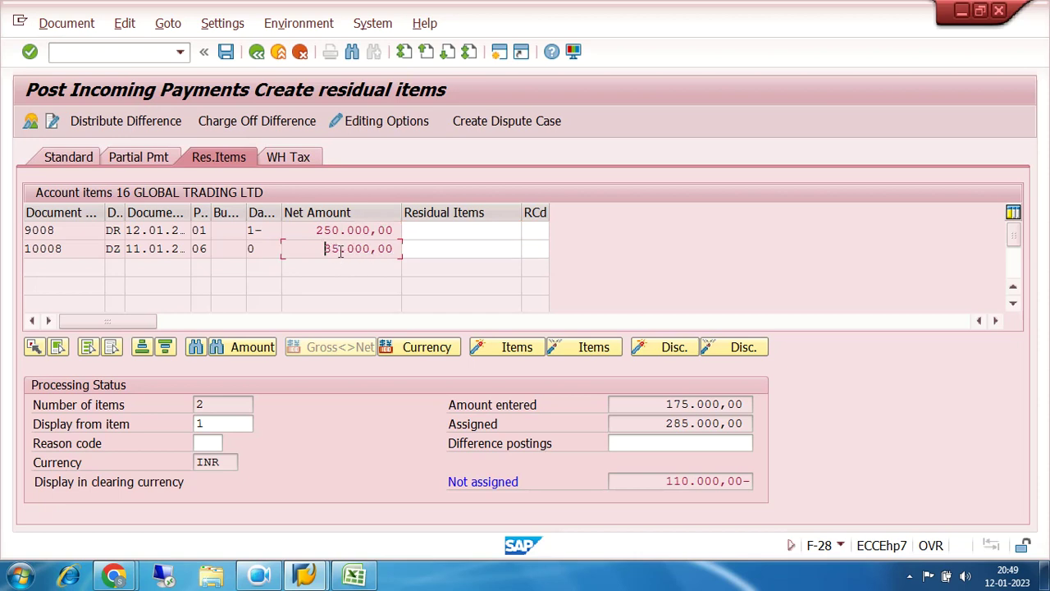
{"action": "double_click", "coordinate": [344, 250]}
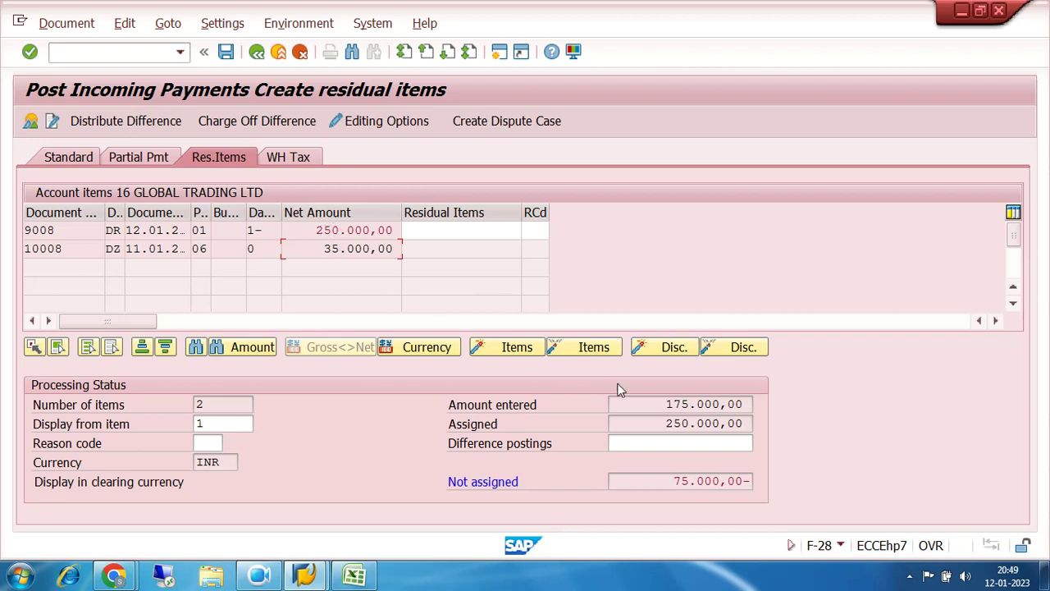
Create a residual item of 75.000,00 for the 250.000,00 invoice and compare it with the amount entered.
{"action": "left_click_drag", "start_coordinate": [664, 402], "coordinate": [746, 404]}
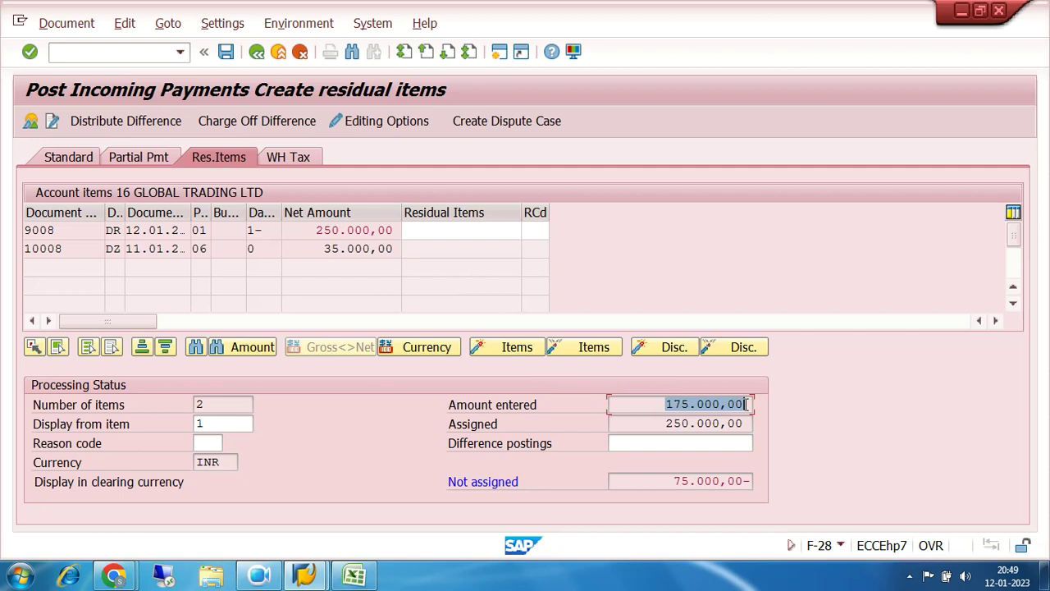
{"action": "double_click", "coordinate": [458, 230]}
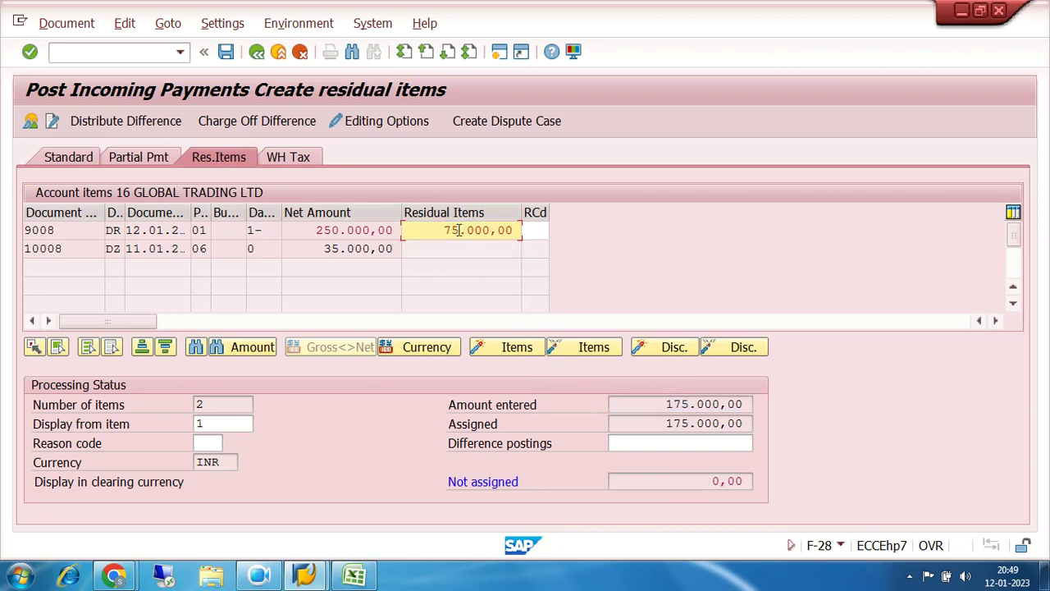
{"action": "left_click_drag", "start_coordinate": [445, 230], "coordinate": [525, 230]}
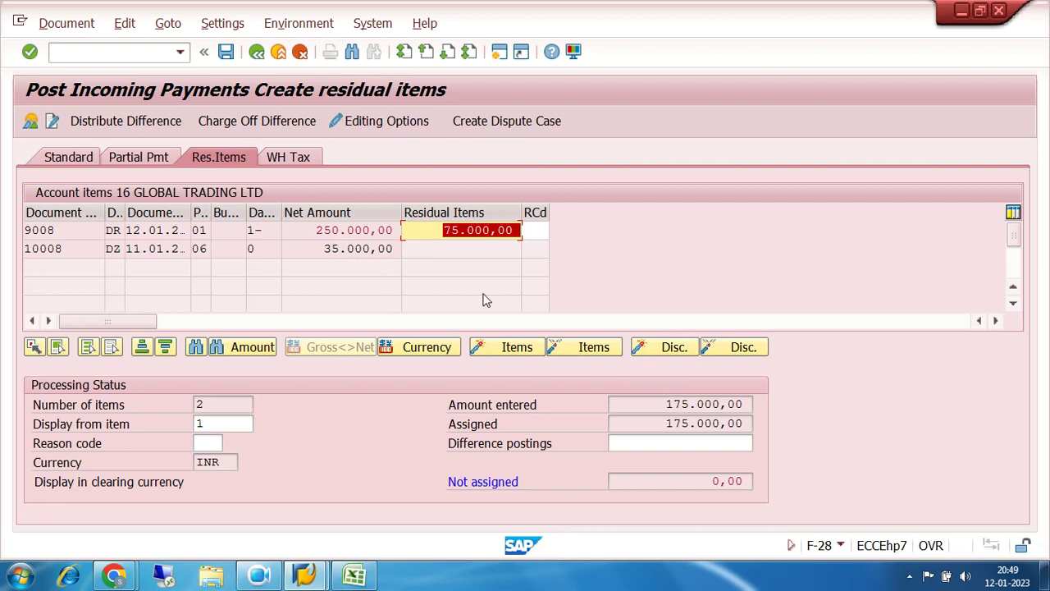
{"action": "left_click", "coordinate": [444, 230]}
{"action": "left_click_drag", "start_coordinate": [444, 231], "coordinate": [517, 230]}
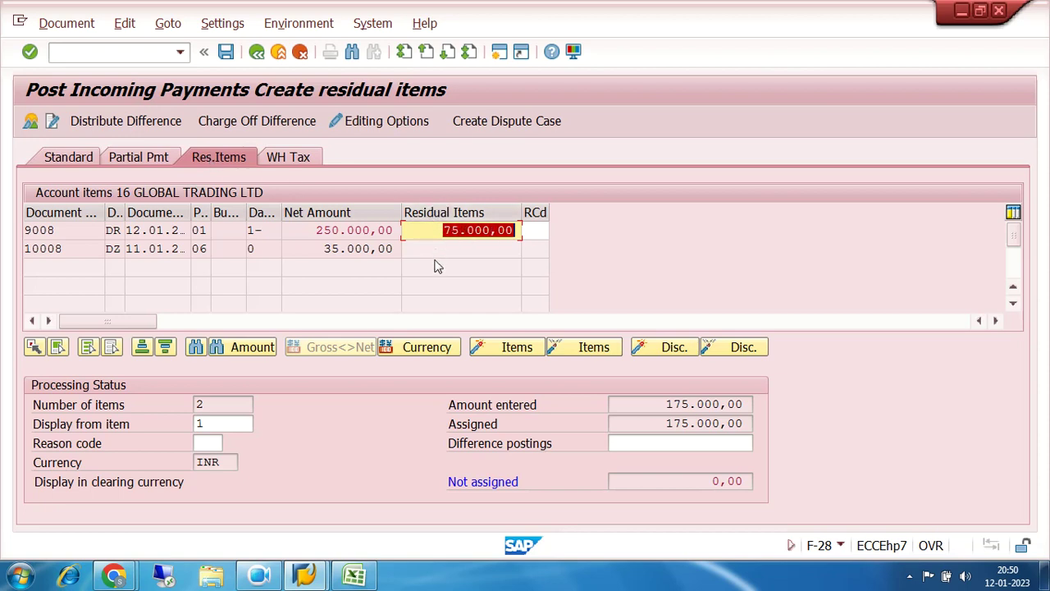
Switch to partial payment and assign a payment amount of 175.000,00 to the 250.000,00 invoice.
{"action": "left_click", "coordinate": [137, 157]}
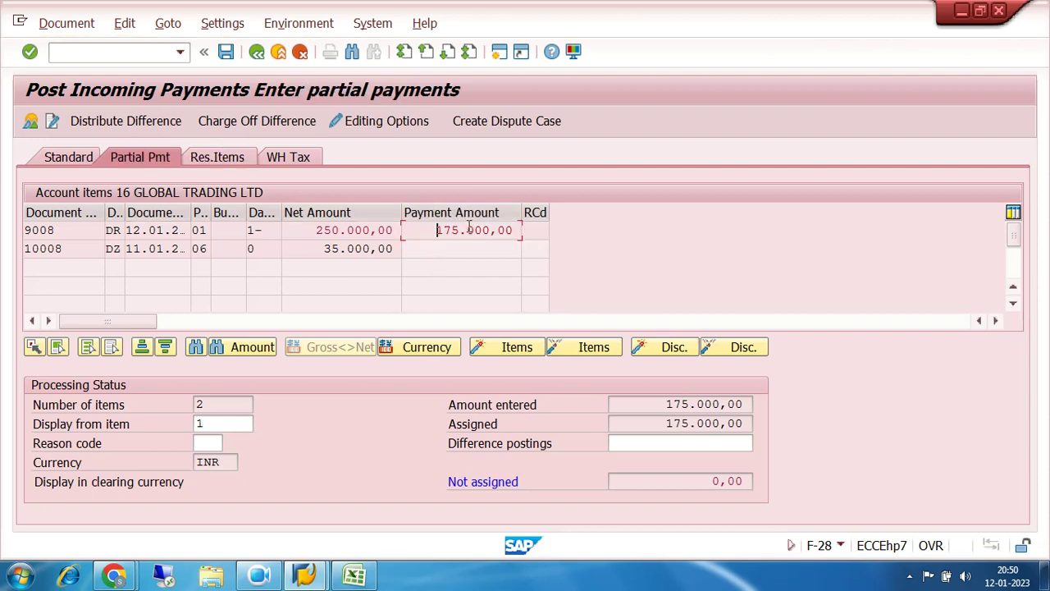
{"action": "left_click_drag", "start_coordinate": [433, 230], "coordinate": [518, 230]}
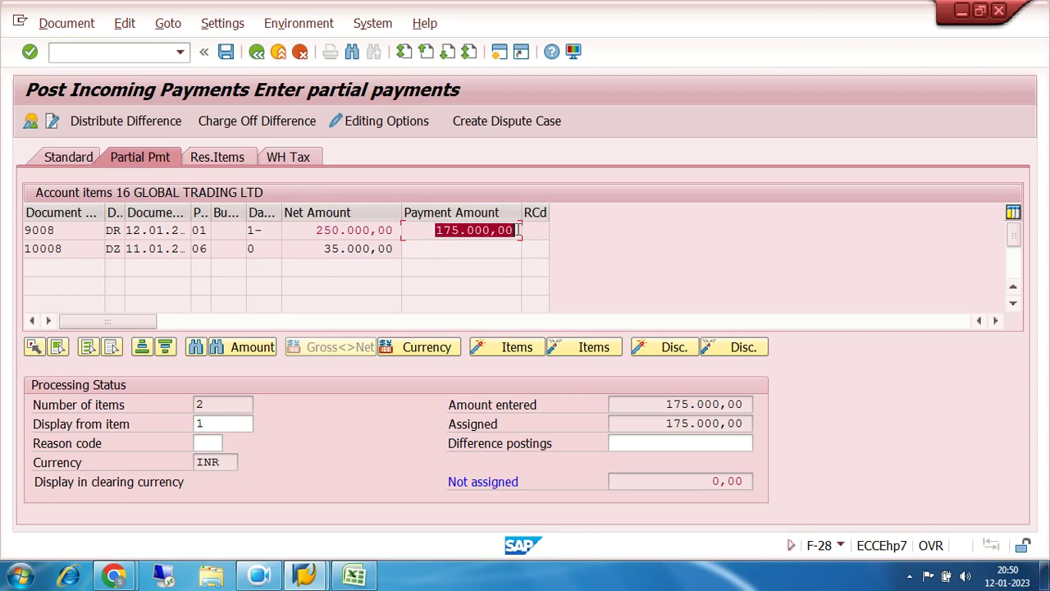
{"action": "left_click_drag", "start_coordinate": [665, 403], "coordinate": [755, 408]}
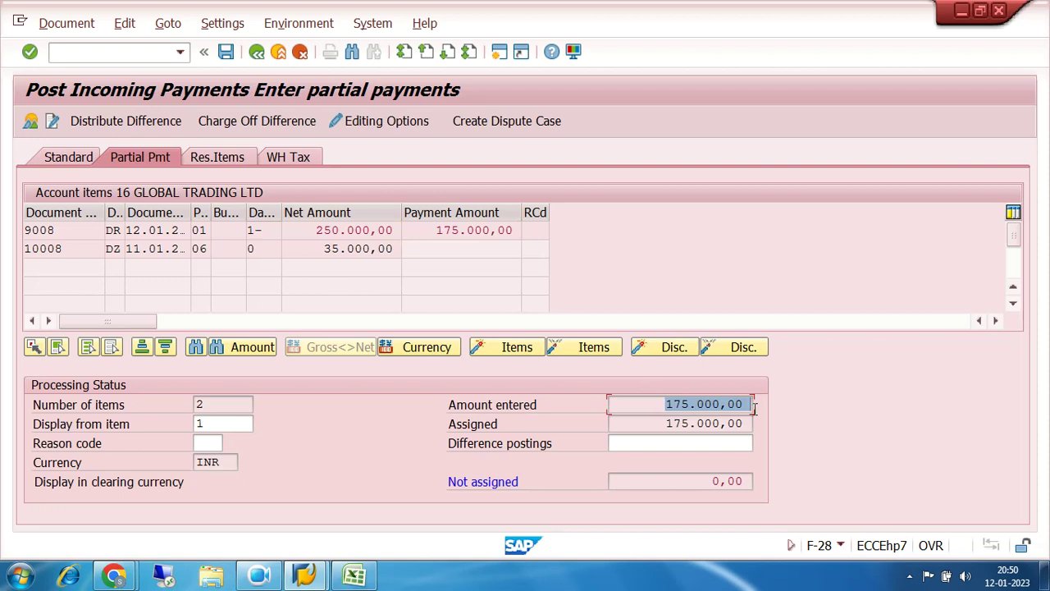
Return to the residual items with 75.000,00 for the 250.000,00 invoice and simulate the incoming payment document.
{"action": "left_click", "coordinate": [222, 157]}
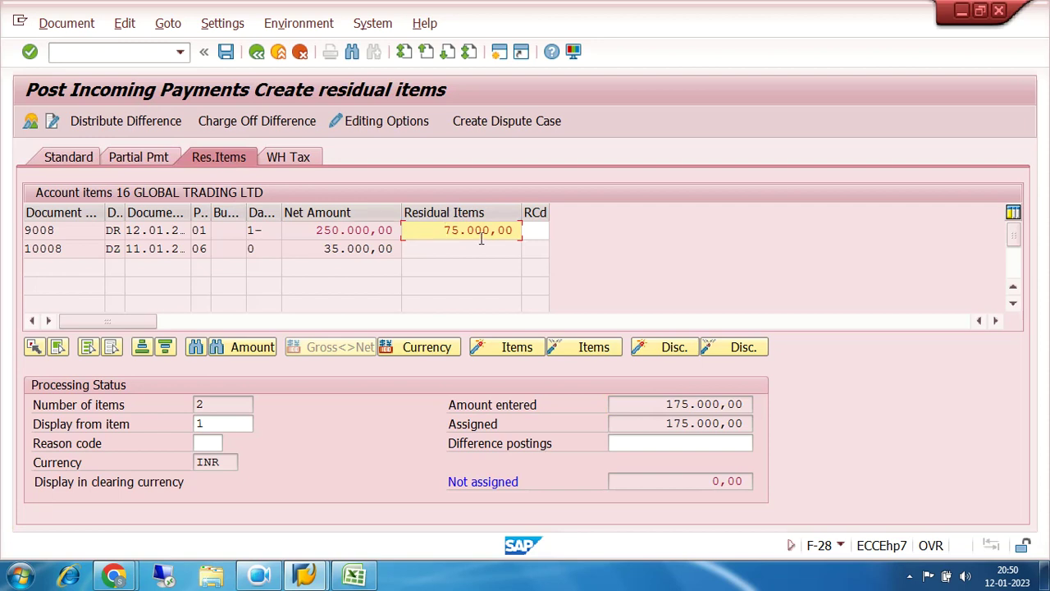
{"action": "left_click_drag", "start_coordinate": [445, 229], "coordinate": [526, 236]}
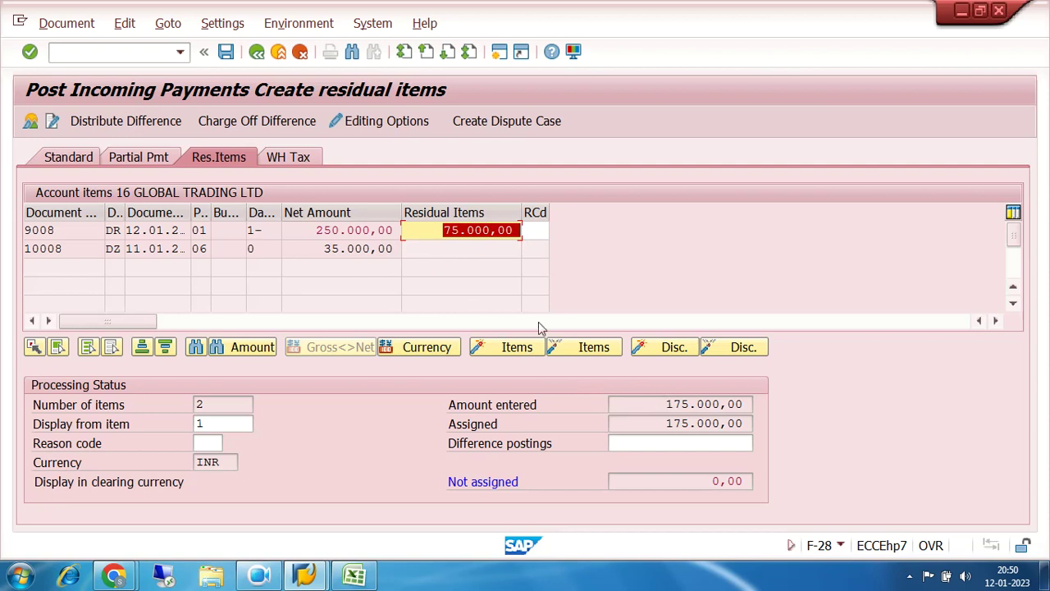
{"action": "left_click", "coordinate": [260, 578]}
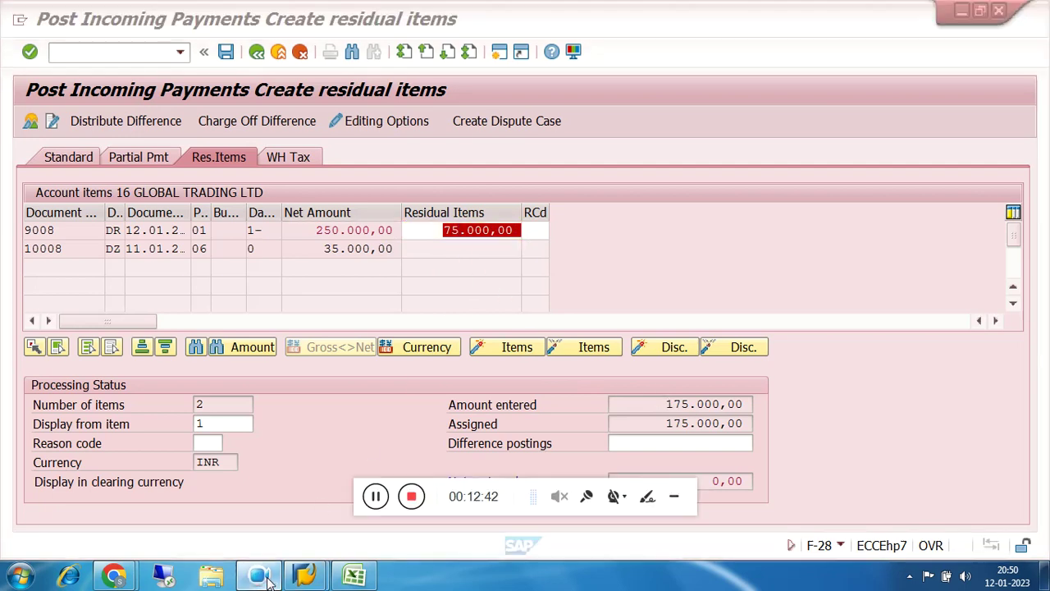
{"action": "left_click", "coordinate": [674, 498]}
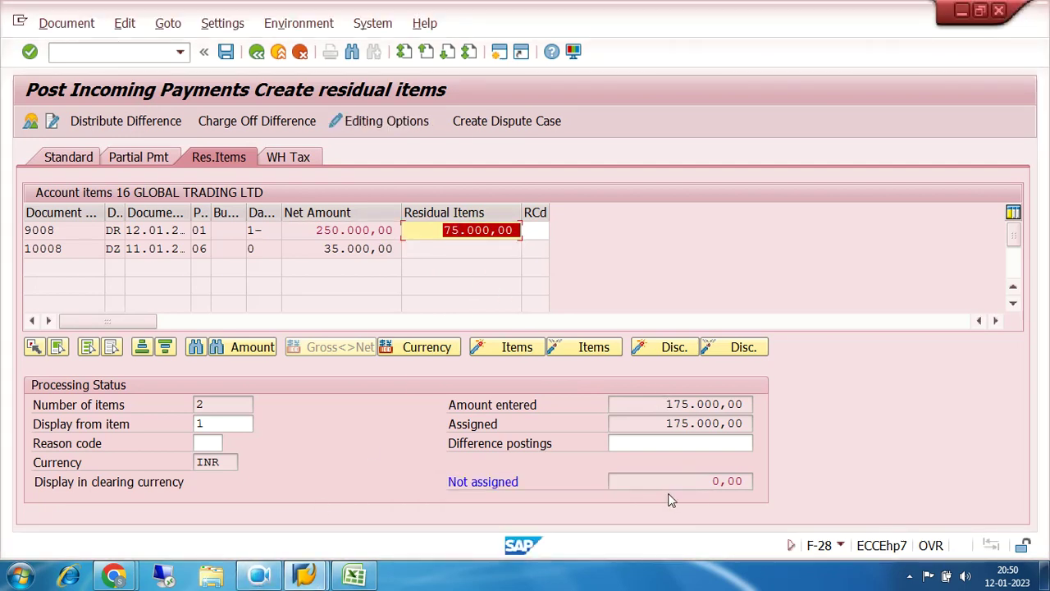
{"action": "left_click", "coordinate": [426, 239]}
{"action": "left_click", "coordinate": [64, 25]}
{"action": "left_click", "coordinate": [81, 72]}
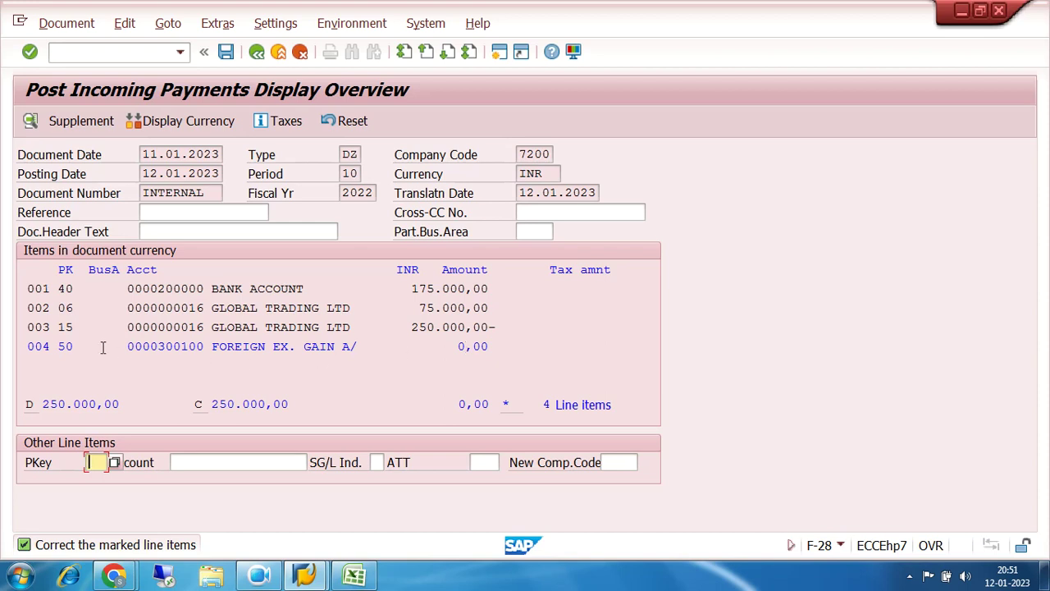
Examine the account and amount of the foreign exchange gain line item in the simulated payment document.
{"action": "left_click", "coordinate": [56, 346]}
{"action": "left_click_drag", "start_coordinate": [55, 346], "coordinate": [511, 348]}
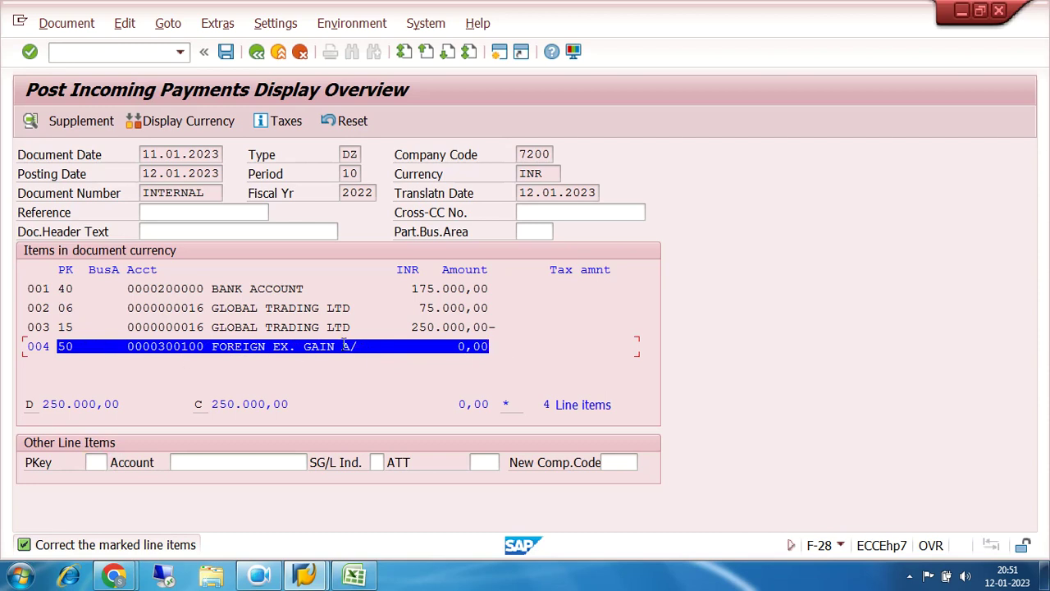
{"action": "left_click_drag", "start_coordinate": [456, 346], "coordinate": [496, 346]}
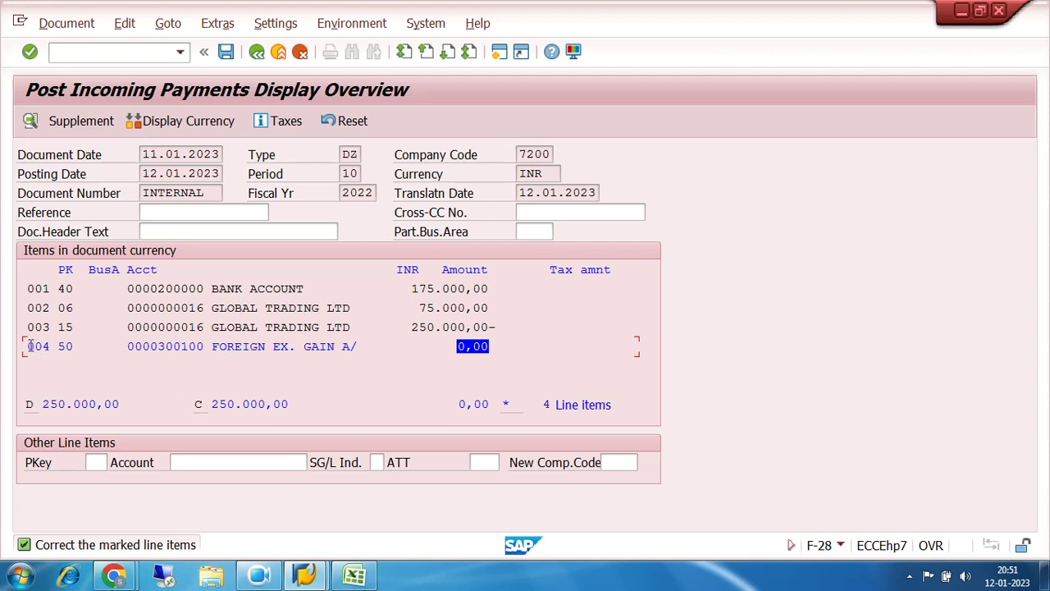
{"action": "left_click_drag", "start_coordinate": [27, 346], "coordinate": [494, 349]}
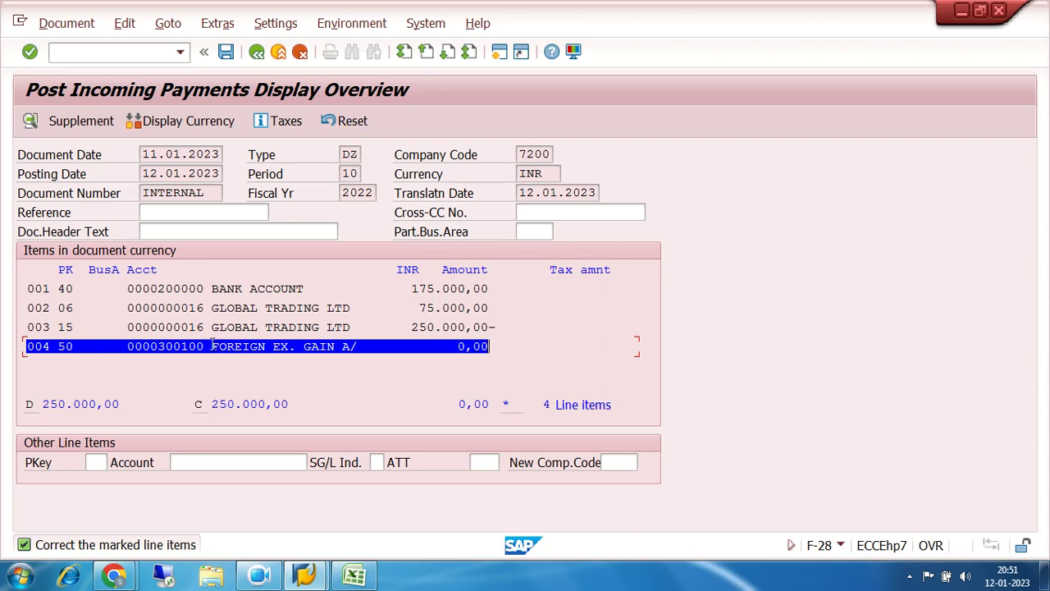
{"action": "left_click", "coordinate": [128, 348]}
{"action": "left_click_drag", "start_coordinate": [128, 348], "coordinate": [205, 346]}
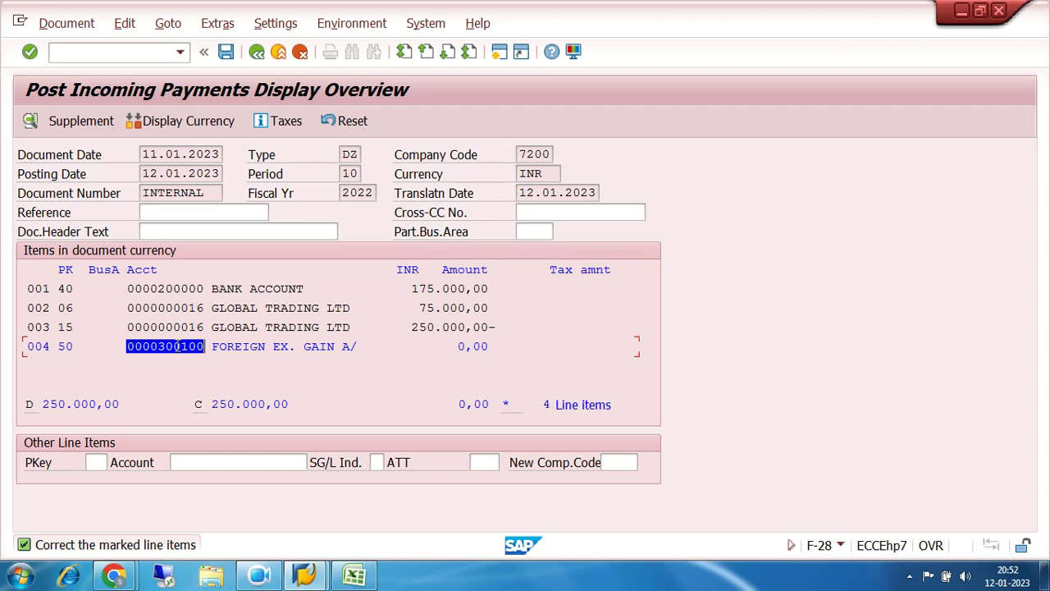
{"action": "left_click_drag", "start_coordinate": [149, 346], "coordinate": [205, 346]}
{"action": "left_click_drag", "start_coordinate": [127, 348], "coordinate": [360, 348]}
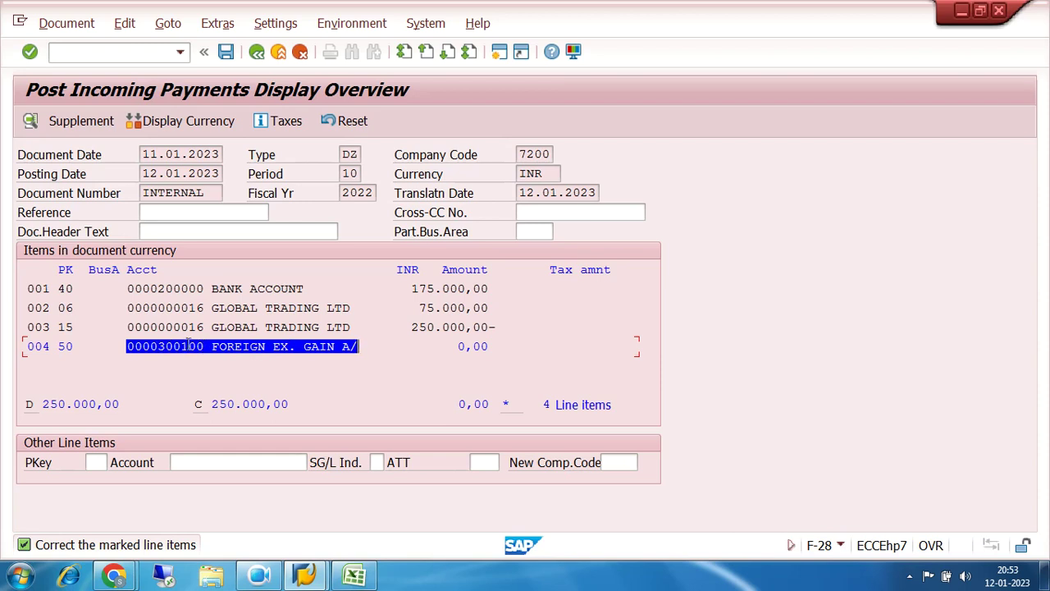
Start transaction FS00 in a new session and display G/L account 300100 FOREIGN EX. GAIN A/C under OTHER INCOMES.
{"action": "left_click", "coordinate": [500, 52]}
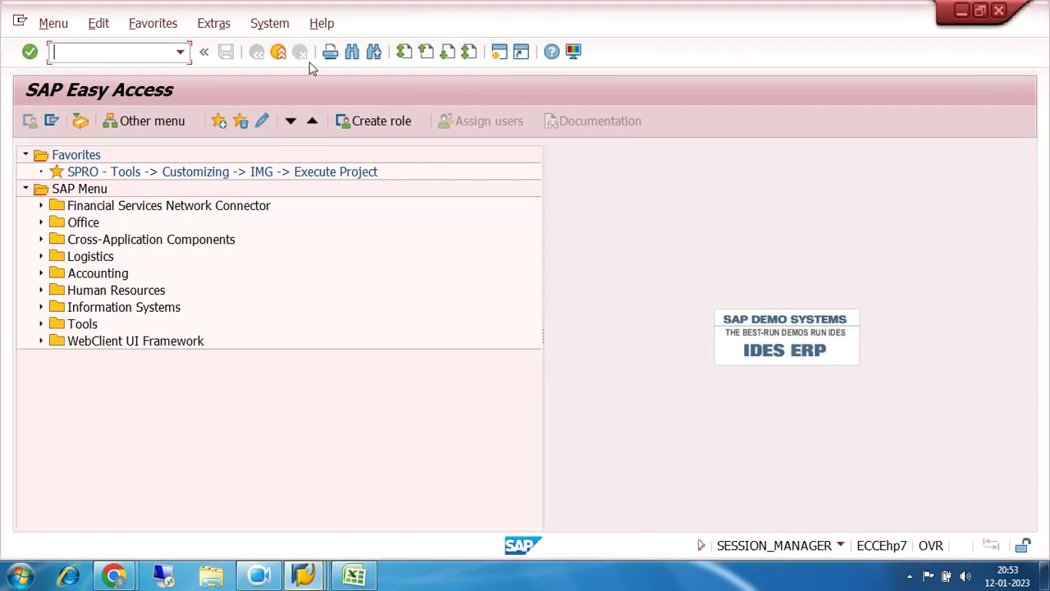
{"action": "type", "text": "FS00"}
{"action": "key", "text": "Return"}
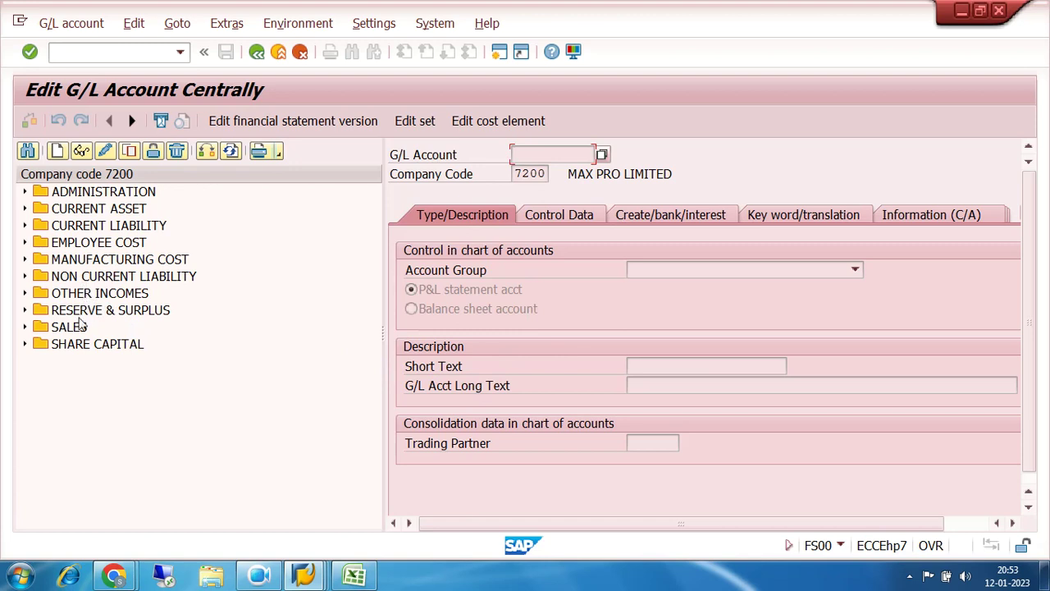
{"action": "left_click", "coordinate": [25, 292]}
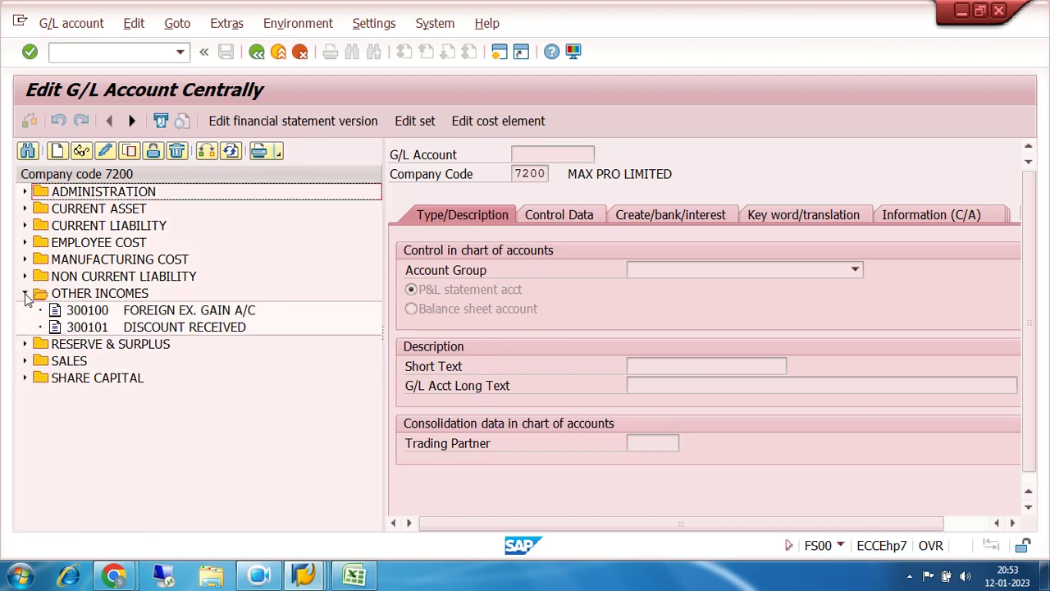
{"action": "double_click", "coordinate": [146, 312]}
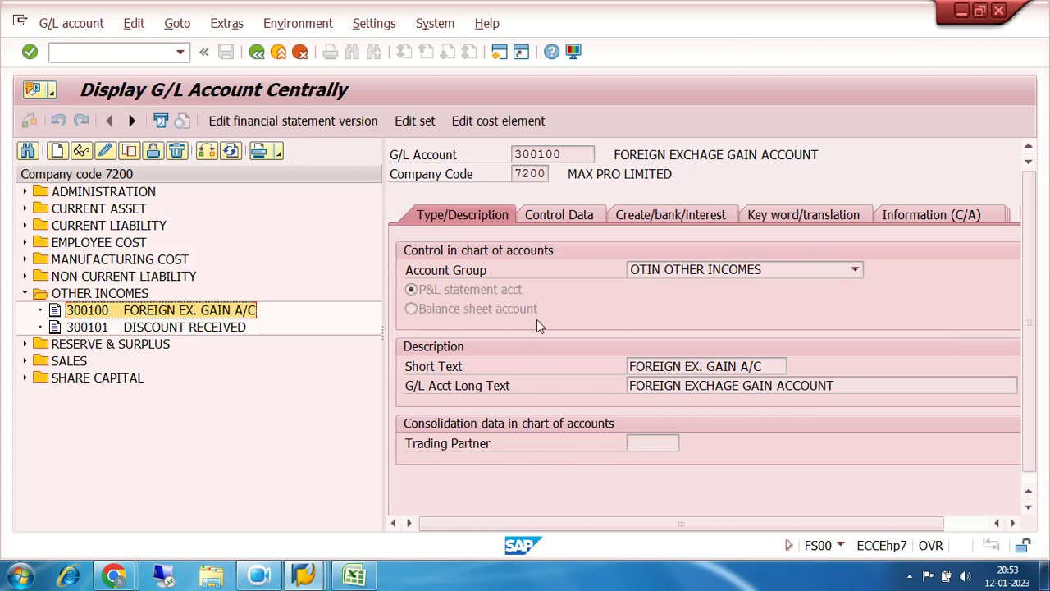
Put G/L account 300100 in change mode and check its field status group in the document creation settings.
{"action": "left_click", "coordinate": [105, 153]}
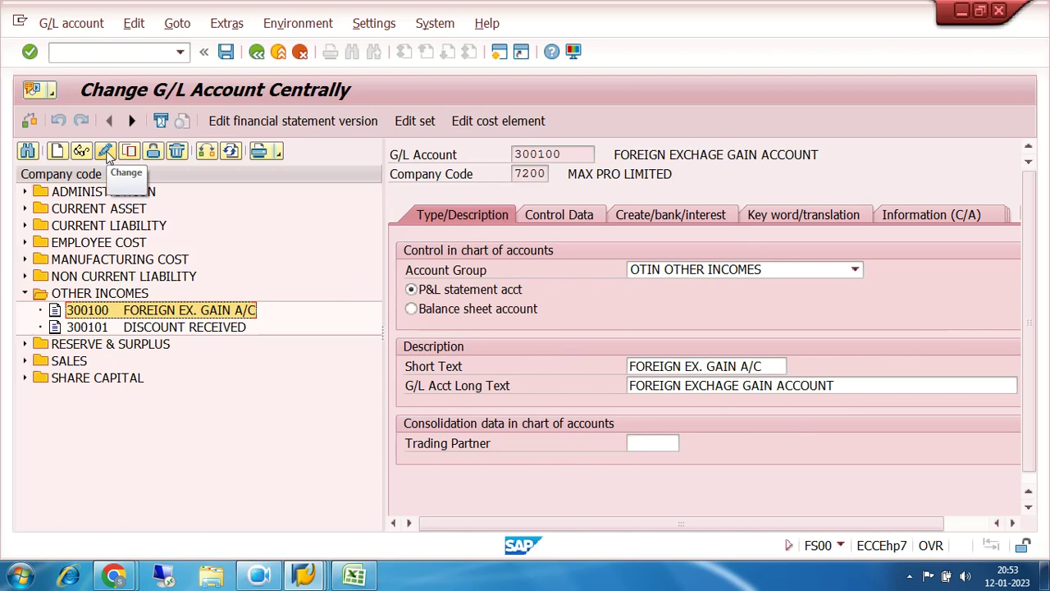
{"action": "left_click", "coordinate": [663, 214]}
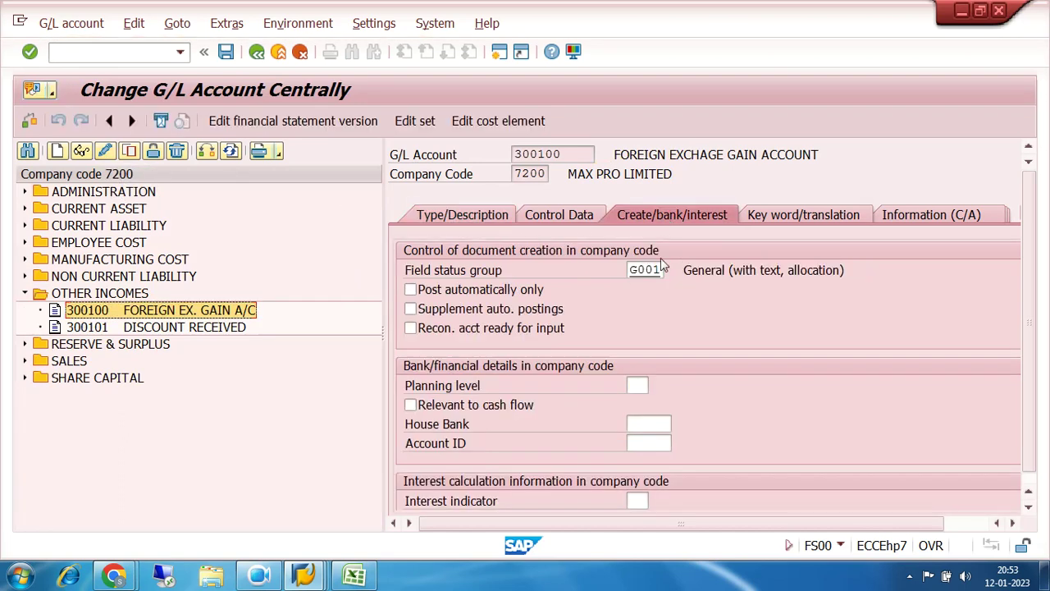
{"action": "left_click_drag", "start_coordinate": [661, 269], "coordinate": [614, 279]}
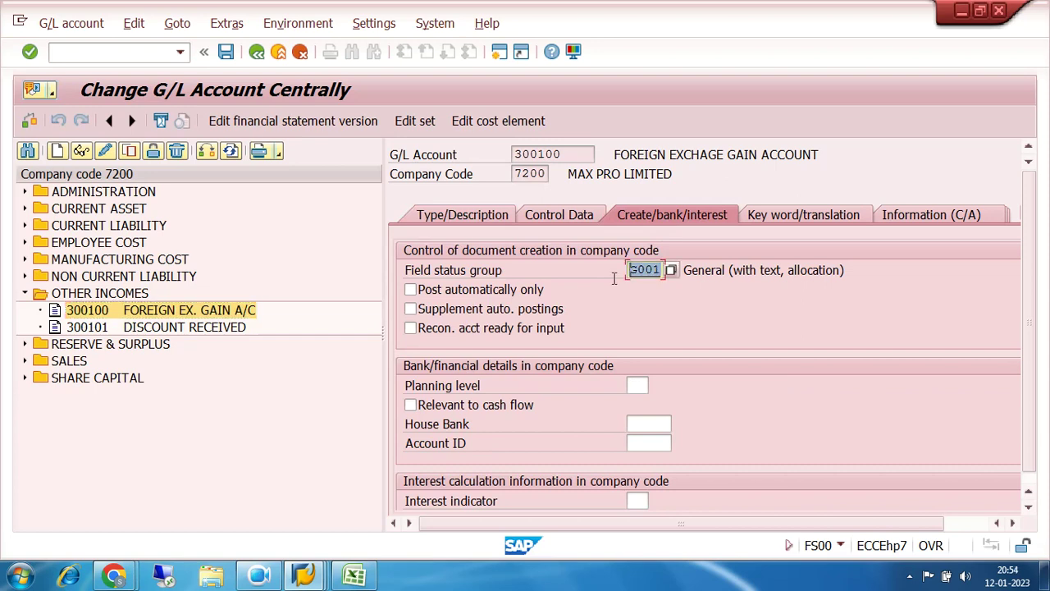
Start transaction OBC4 in a new session and open the field status groups of field status variant 7200.
{"action": "left_click", "coordinate": [497, 54]}
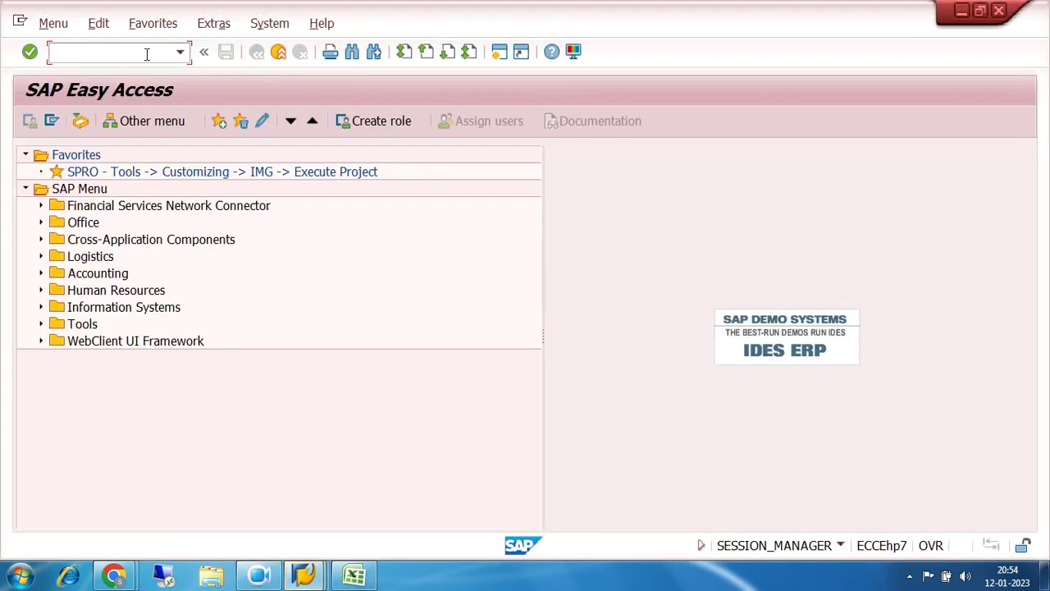
{"action": "type", "text": "OBC4"}
{"action": "key", "text": "Return"}
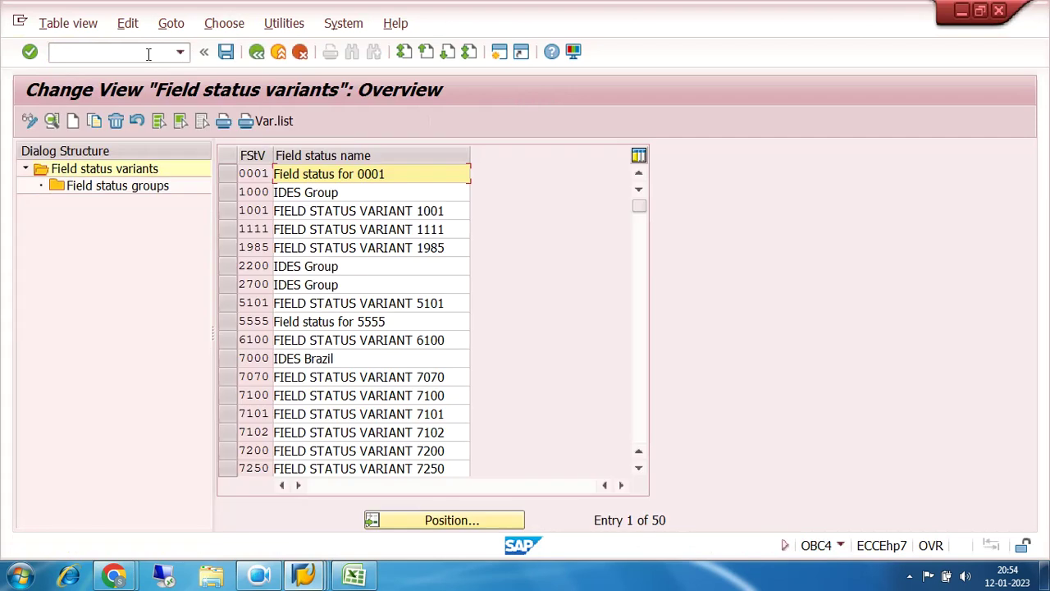
{"action": "left_click", "coordinate": [464, 525]}
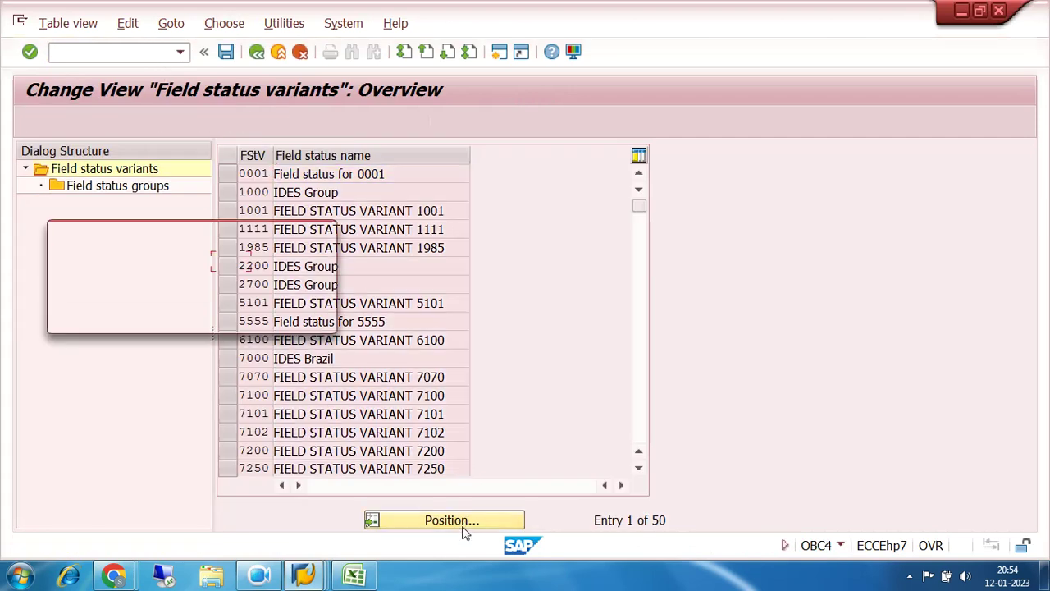
{"action": "type", "text": "7200"}
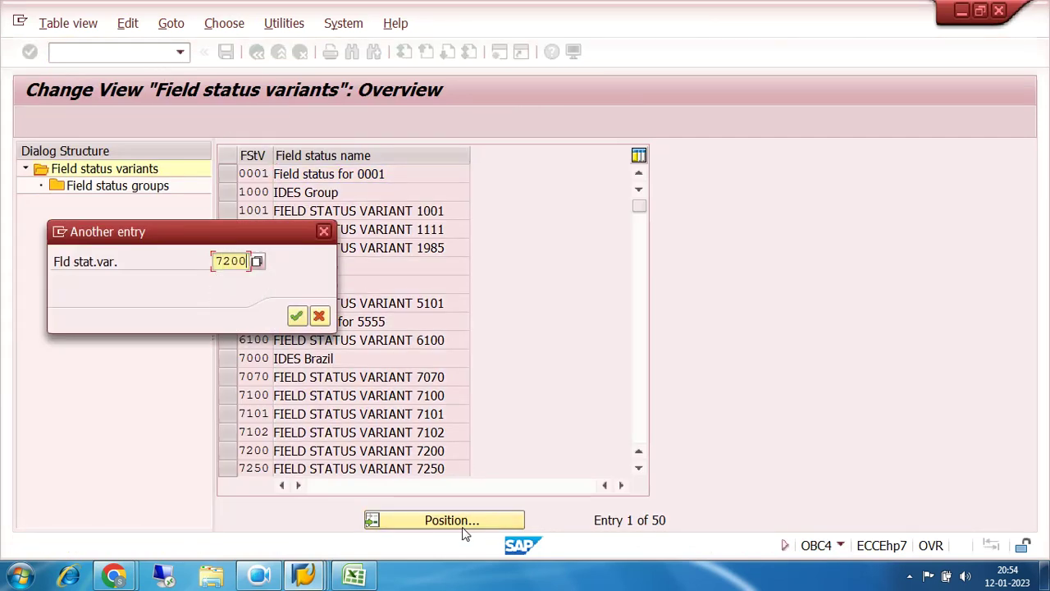
{"action": "key", "text": "Return"}
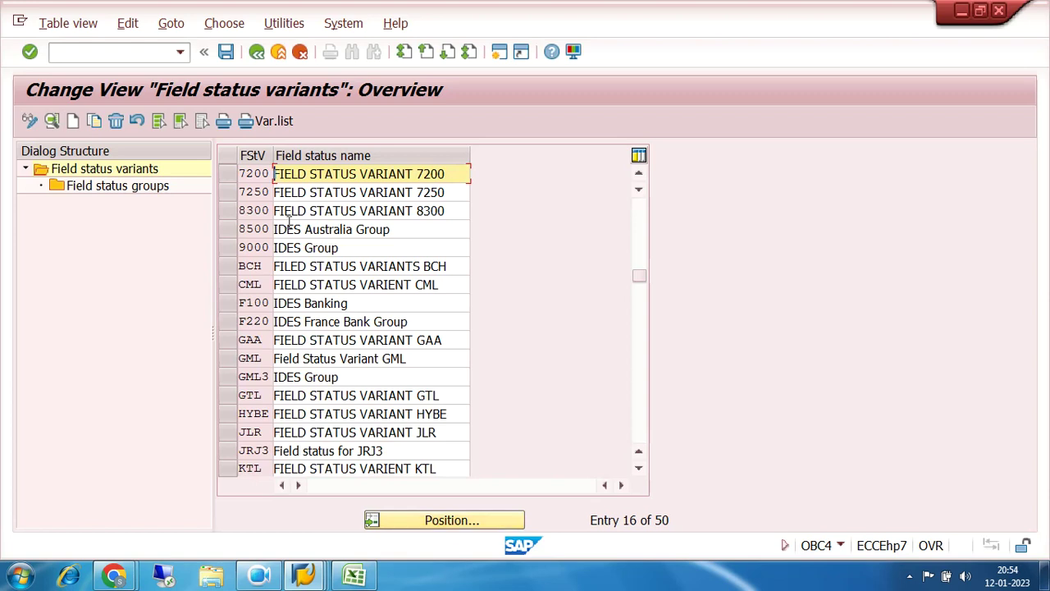
{"action": "left_click", "coordinate": [228, 175]}
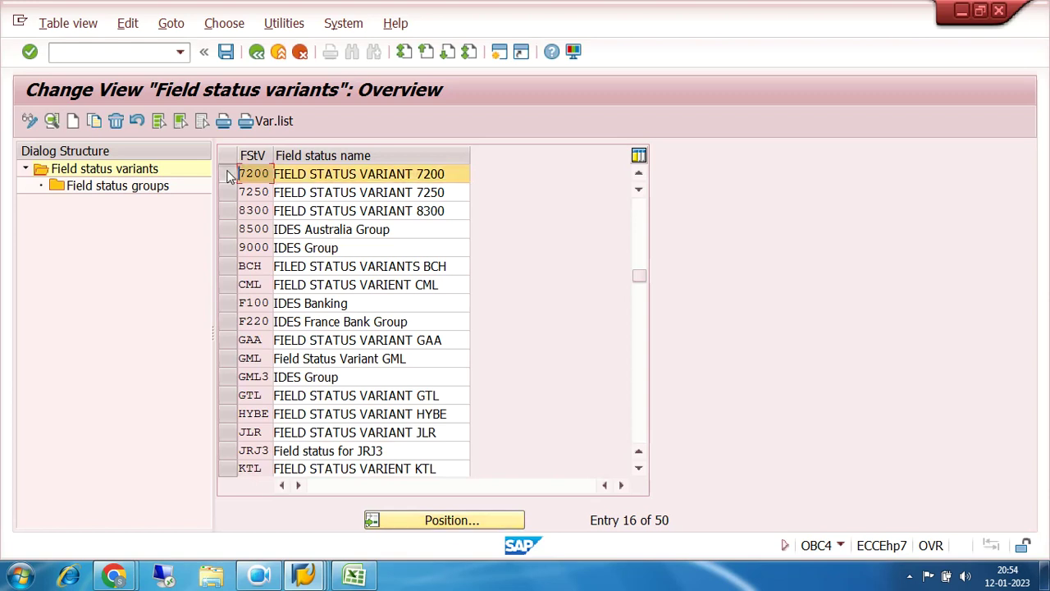
{"action": "double_click", "coordinate": [127, 189]}
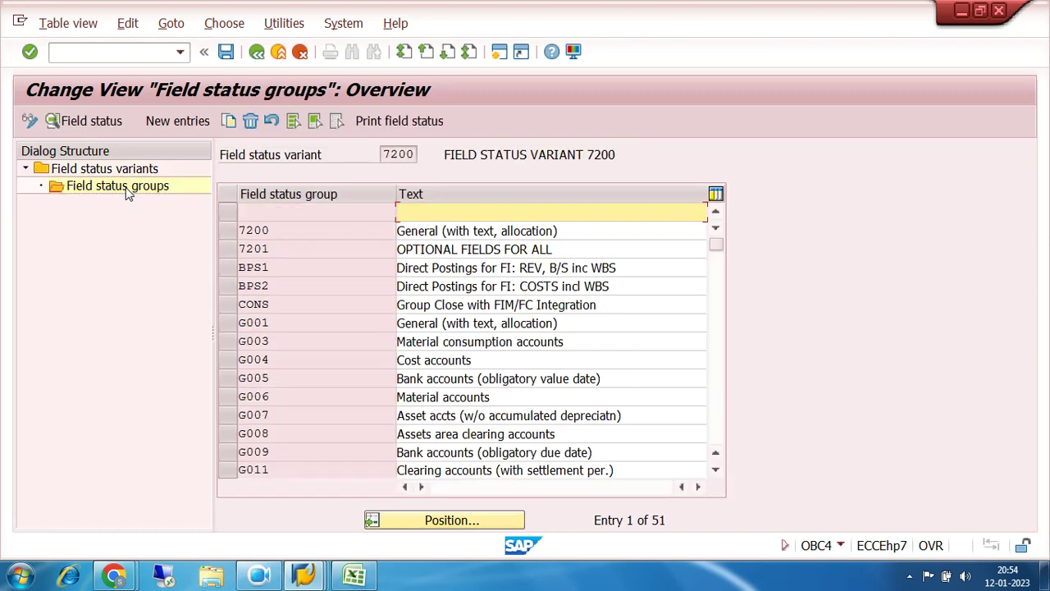
Copy field status group G001 of variant 7200 and enter Z001 as the key of the copy.
{"action": "left_click", "coordinate": [258, 323]}
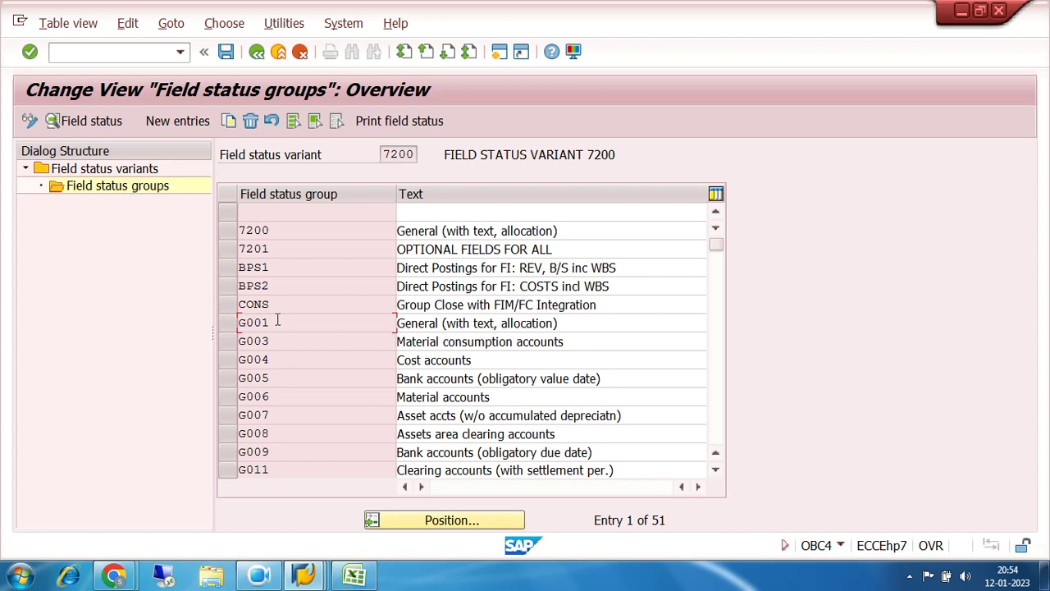
{"action": "left_click", "coordinate": [277, 320]}
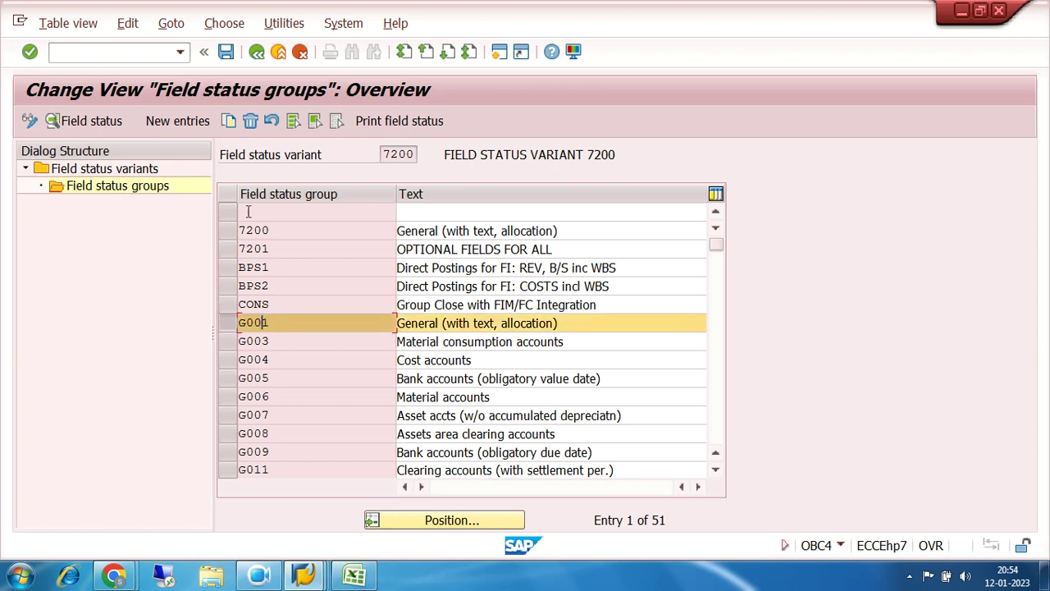
{"action": "left_click", "coordinate": [229, 122]}
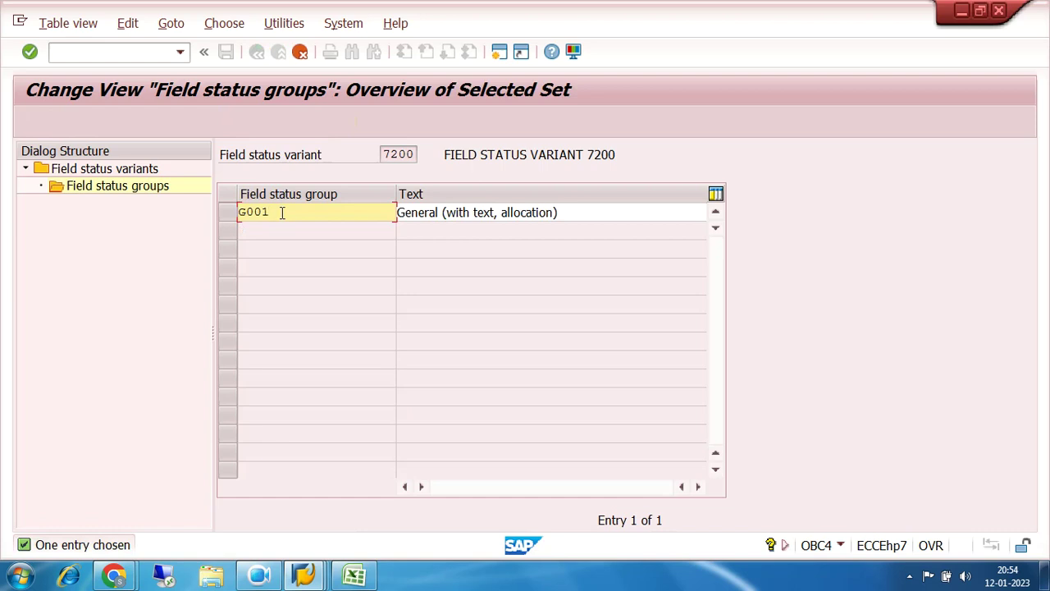
{"action": "key", "text": "BackSpace"}
{"action": "key", "text": "BackSpace"}
{"action": "key", "text": "BackSpace"}
{"action": "key", "text": "BackSpace"}
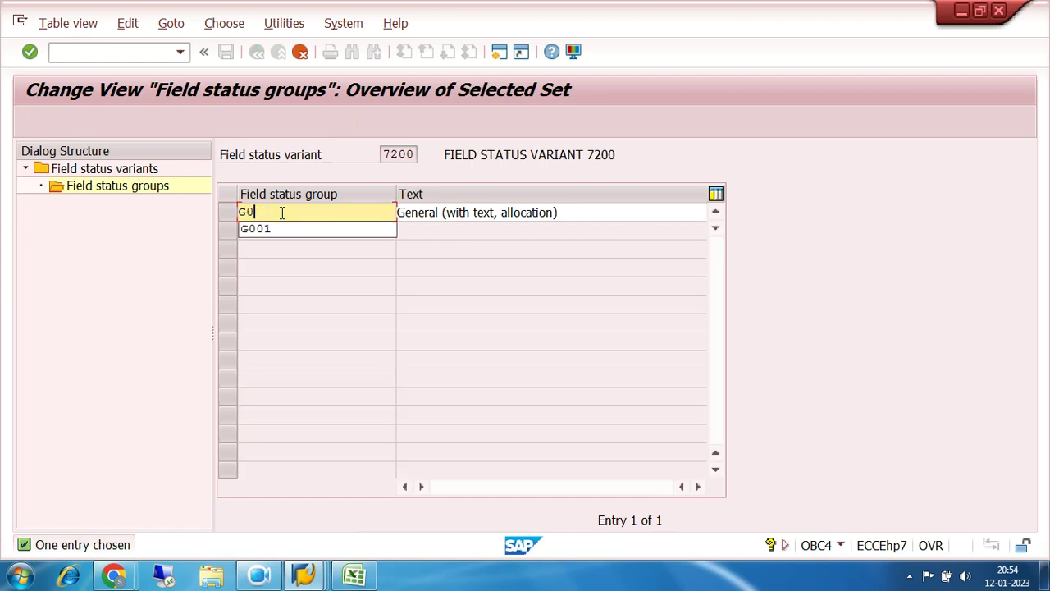
{"action": "type", "text": "z"}
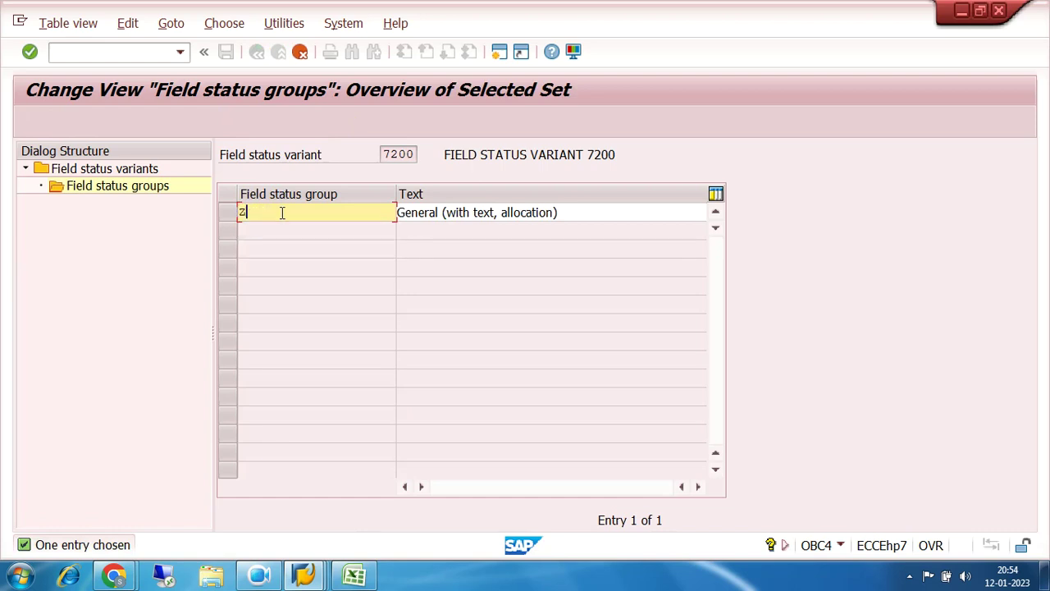
{"action": "type", "text": "001"}
Replace the copied group's text with 7200 ALL OPTIONAL and confirm the entry.
{"action": "left_click", "coordinate": [566, 211]}
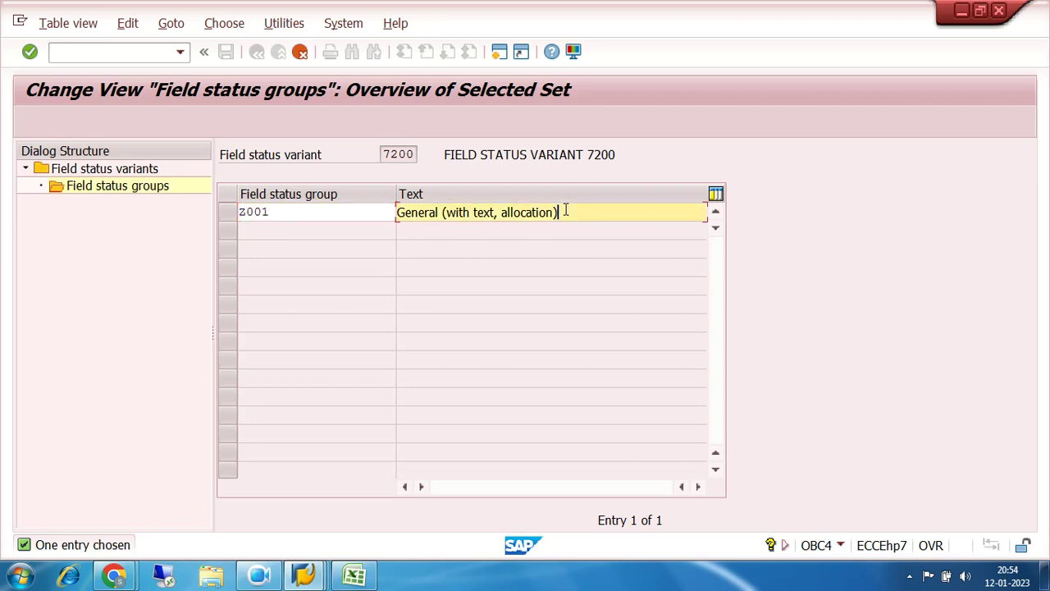
{"action": "key", "text": "BackSpace"}
{"action": "key", "text": "BackSpace"}
{"action": "key", "text": "BackSpace"}
{"action": "key", "text": "BackSpace"}
{"action": "key", "text": "BackSpace"}
{"action": "key", "text": "BackSpace"}
{"action": "key", "text": "BackSpace"}
{"action": "key", "text": "BackSpace"}
{"action": "key", "text": "BackSpace"}
{"action": "key", "text": "BackSpace"}
{"action": "key", "text": "BackSpace"}
{"action": "key", "text": "BackSpace"}
{"action": "key", "text": "BackSpace"}
{"action": "key", "text": "BackSpace"}
{"action": "key", "text": "BackSpace"}
{"action": "key", "text": "BackSpace"}
{"action": "key", "text": "BackSpace"}
{"action": "key", "text": "BackSpace"}
{"action": "key", "text": "BackSpace"}
{"action": "key", "text": "BackSpace"}
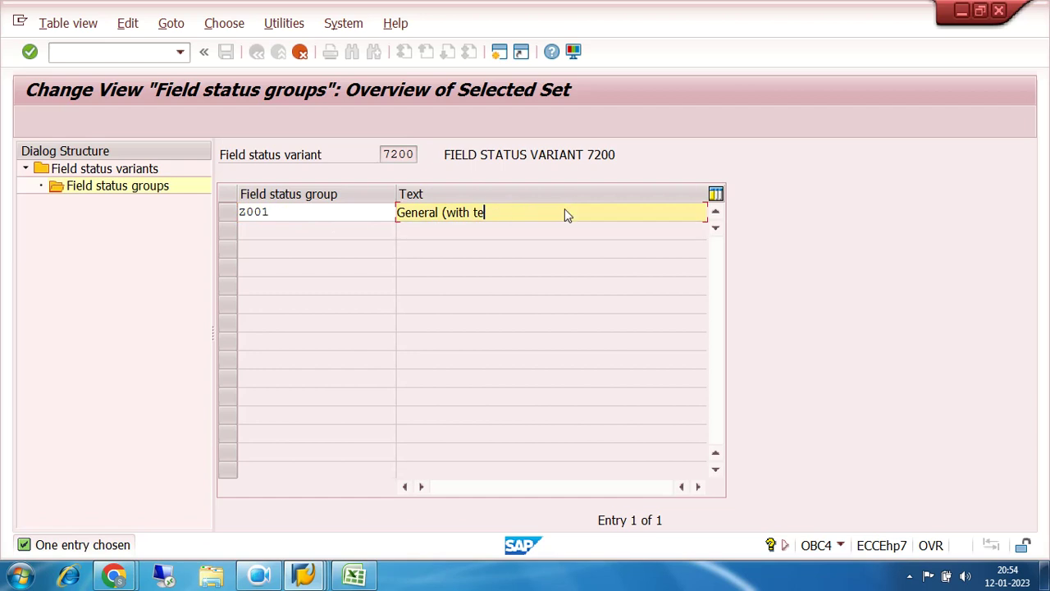
{"action": "key", "text": "BackSpace"}
{"action": "type", "text": "72"}
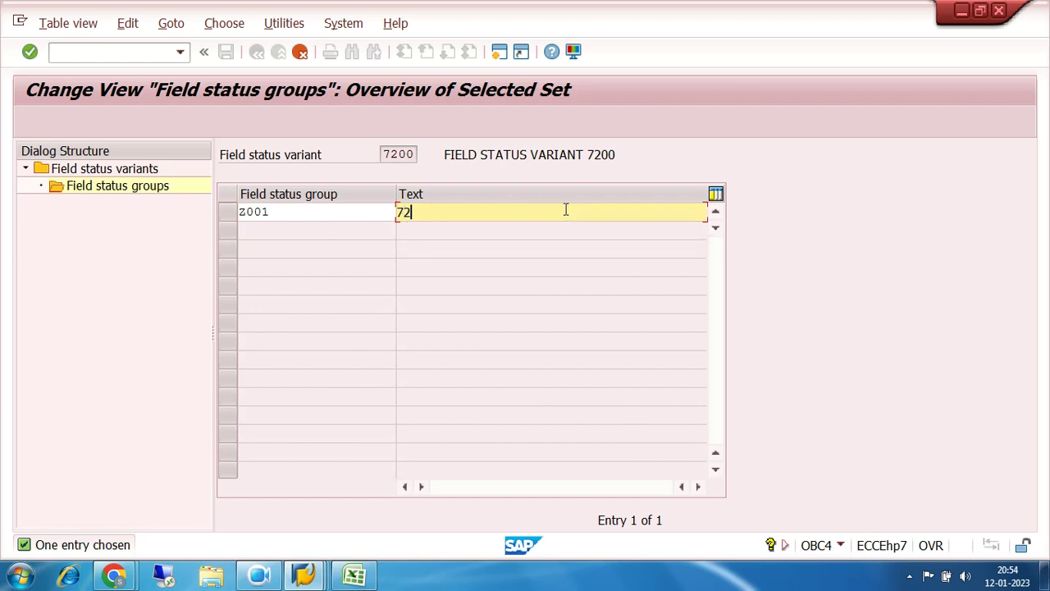
{"action": "type", "text": "00 ALL OPTIO"}
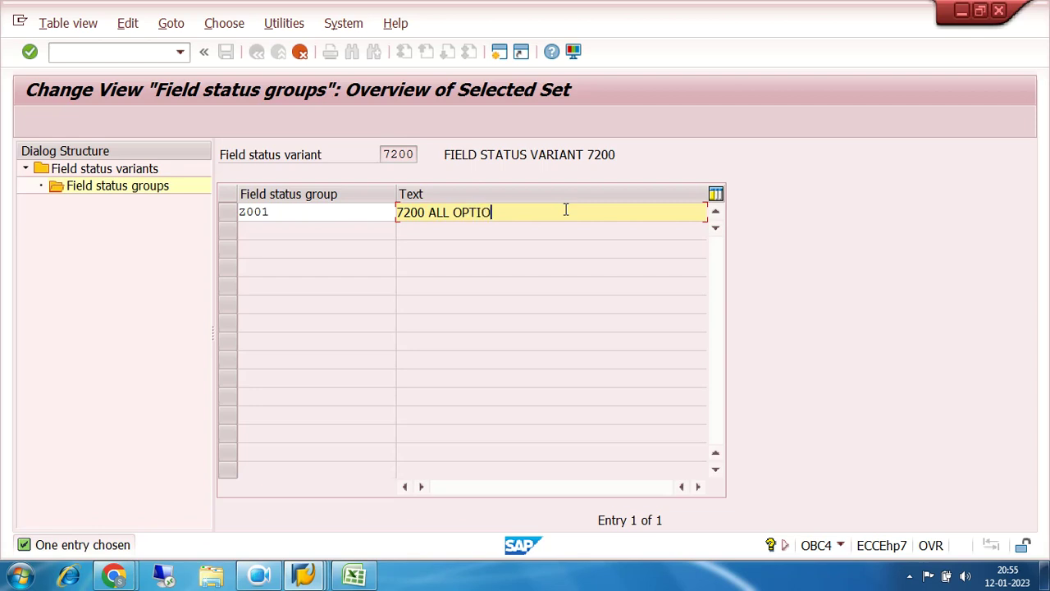
{"action": "type", "text": "NAL"}
{"action": "key", "text": "Return"}
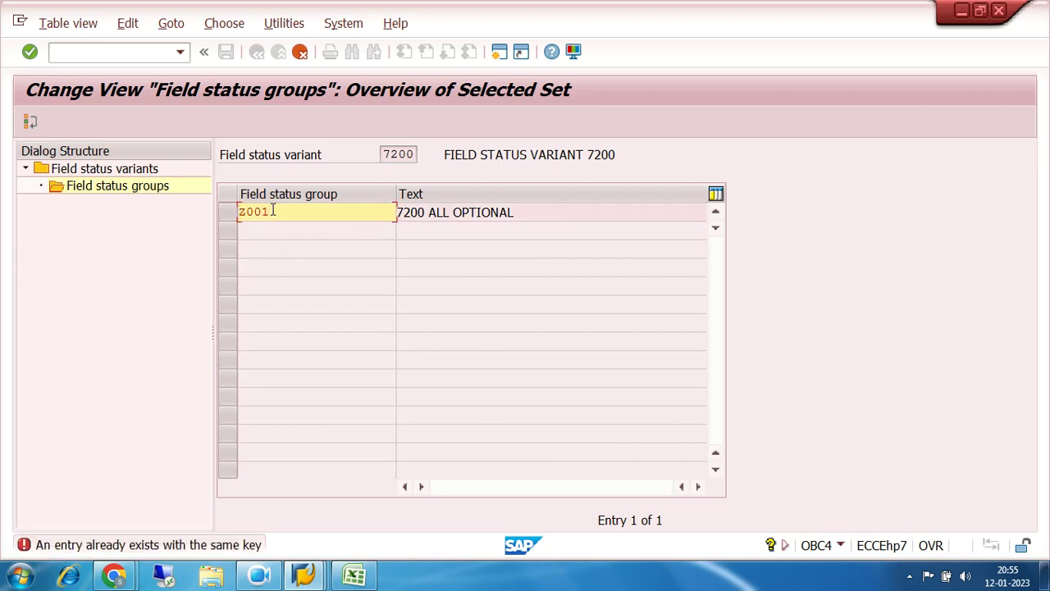
Change the copied field status group's key to Z720 and save it in the FI CUSTOMIZATION OF MAX PRO customizing request.
{"action": "key", "text": "BackSpace"}
{"action": "key", "text": "BackSpace"}
{"action": "key", "text": "BackSpace"}
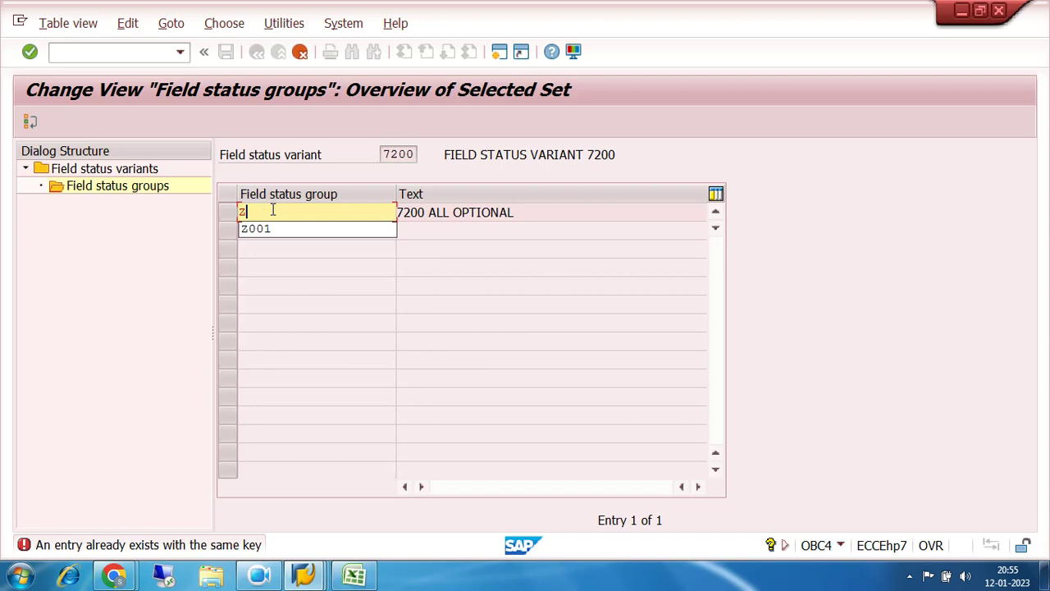
{"action": "type", "text": "72"}
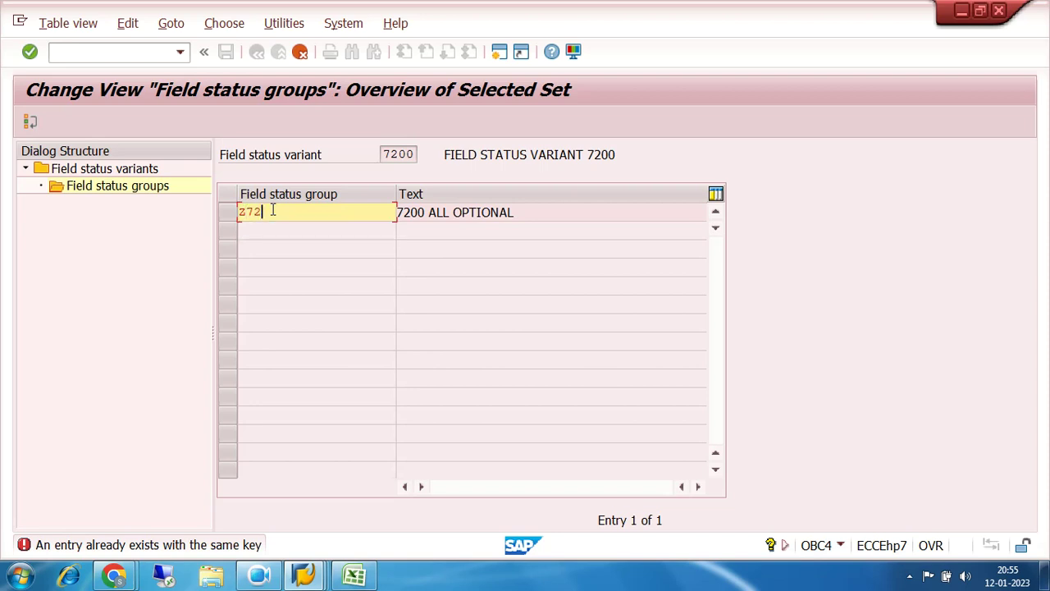
{"action": "type", "text": "0"}
{"action": "key", "text": "Return"}
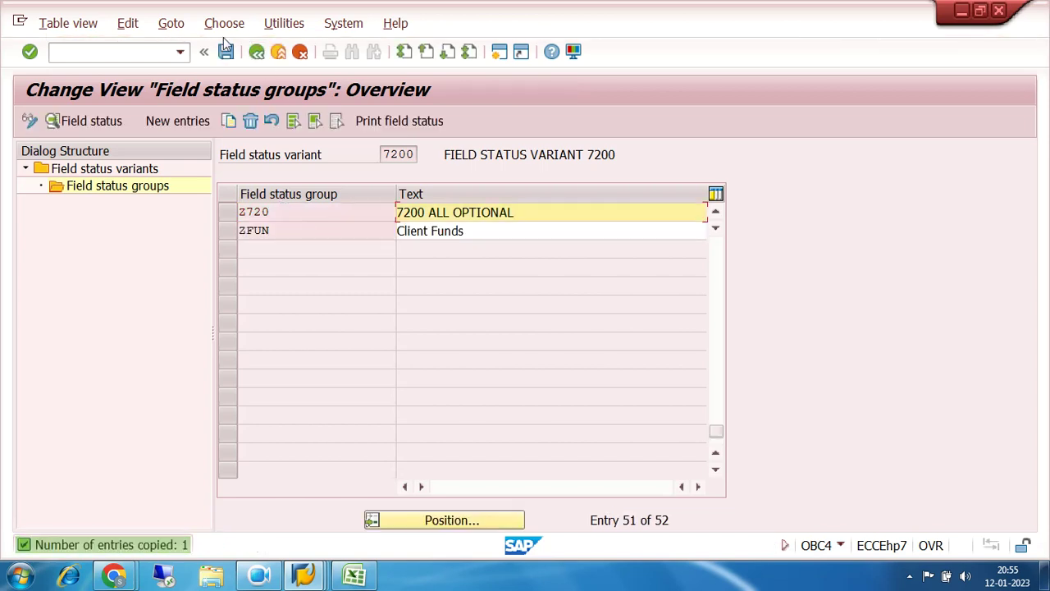
{"action": "left_click", "coordinate": [226, 53]}
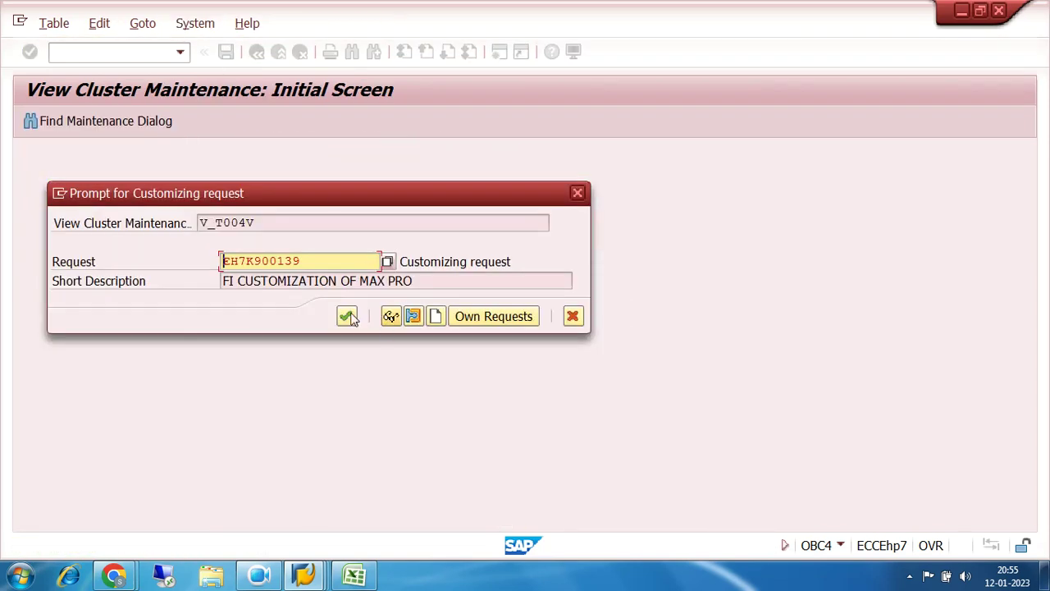
{"action": "left_click", "coordinate": [346, 316]}
Open the general data fields of field status group Z720 and set Text to optional entry.
{"action": "left_click", "coordinate": [273, 212]}
{"action": "double_click", "coordinate": [273, 211]}
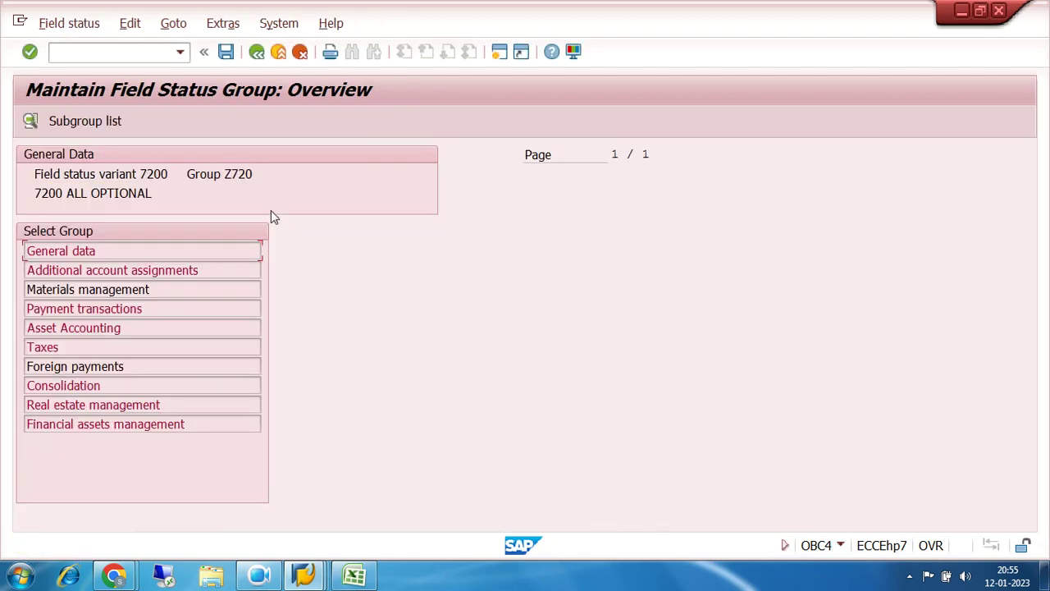
{"action": "double_click", "coordinate": [107, 251]}
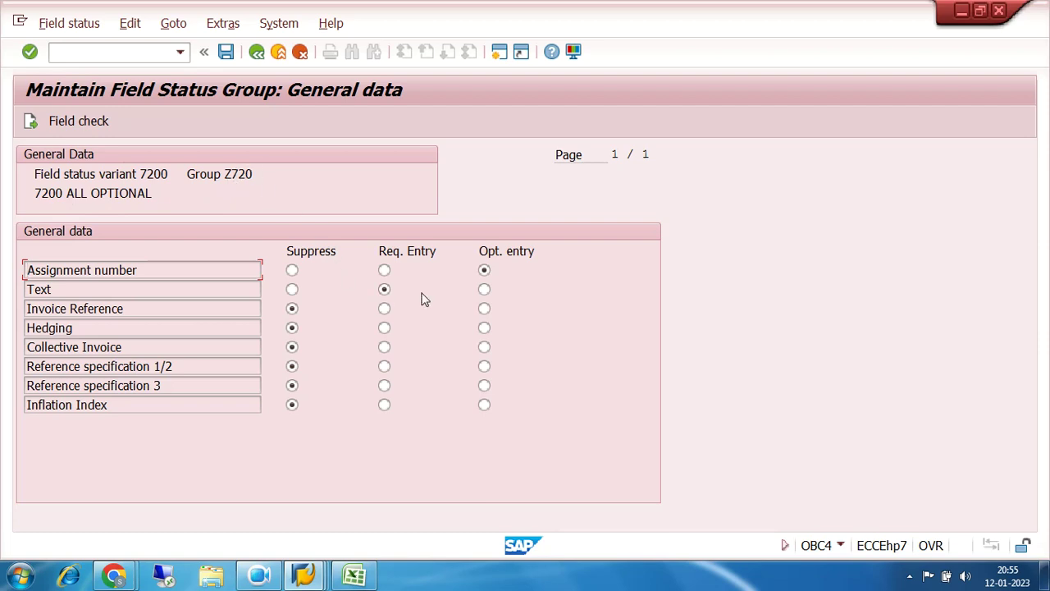
{"action": "left_click", "coordinate": [484, 290]}
Examine the field statuses in the remaining subgroups of Z720, from additional account assignments through consolidation.
{"action": "left_click", "coordinate": [30, 123]}
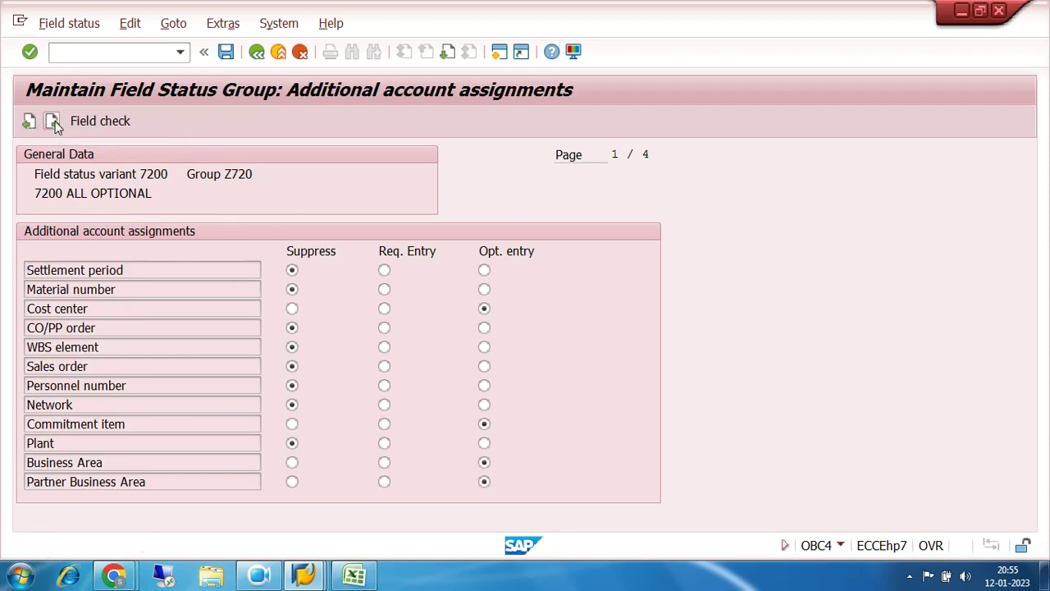
{"action": "left_click", "coordinate": [53, 121]}
{"action": "left_click", "coordinate": [53, 121]}
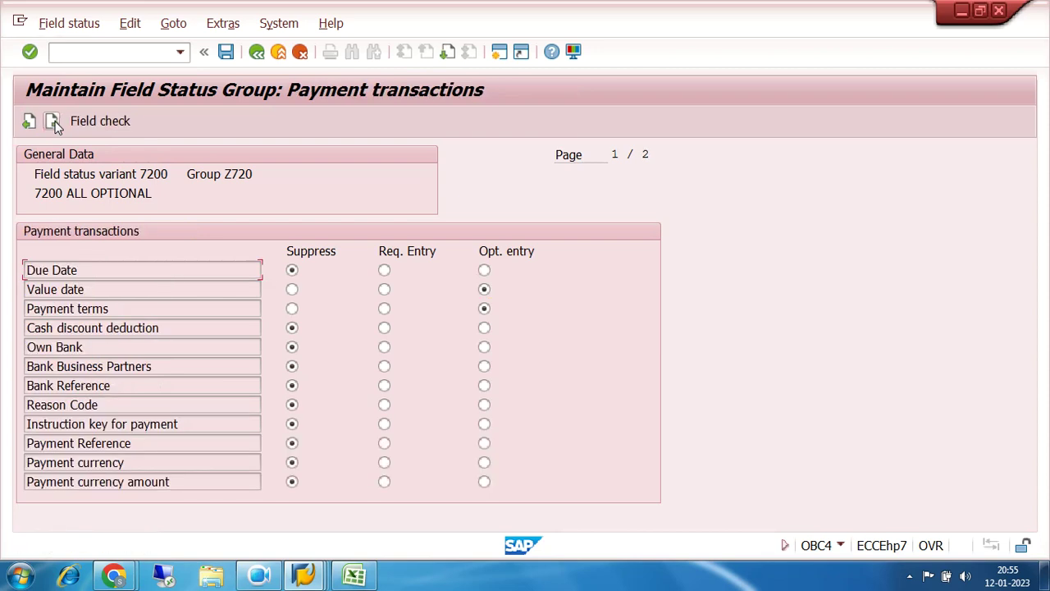
{"action": "left_click", "coordinate": [52, 122]}
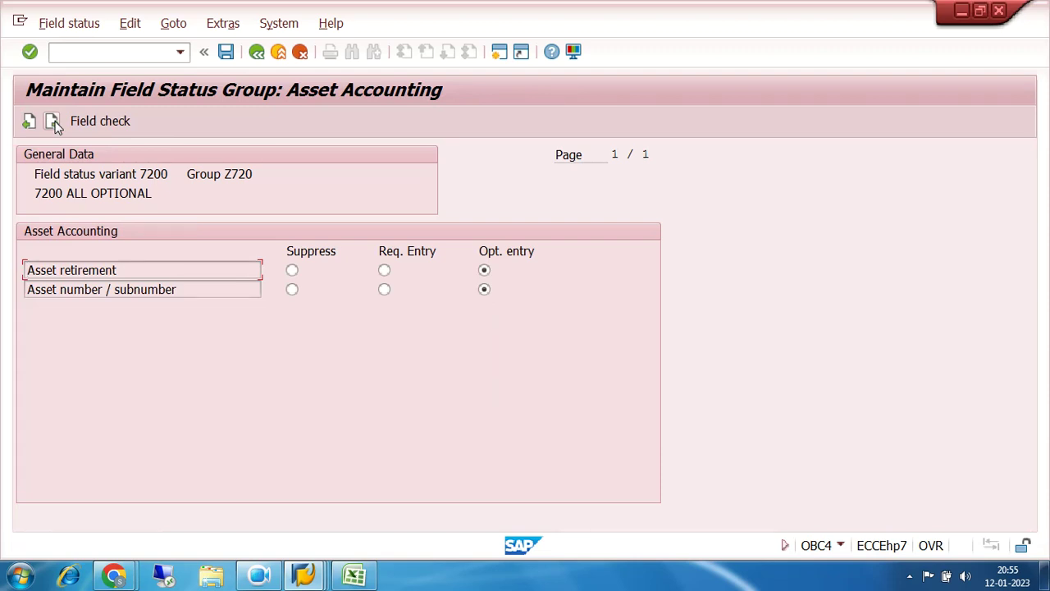
{"action": "left_click", "coordinate": [52, 121]}
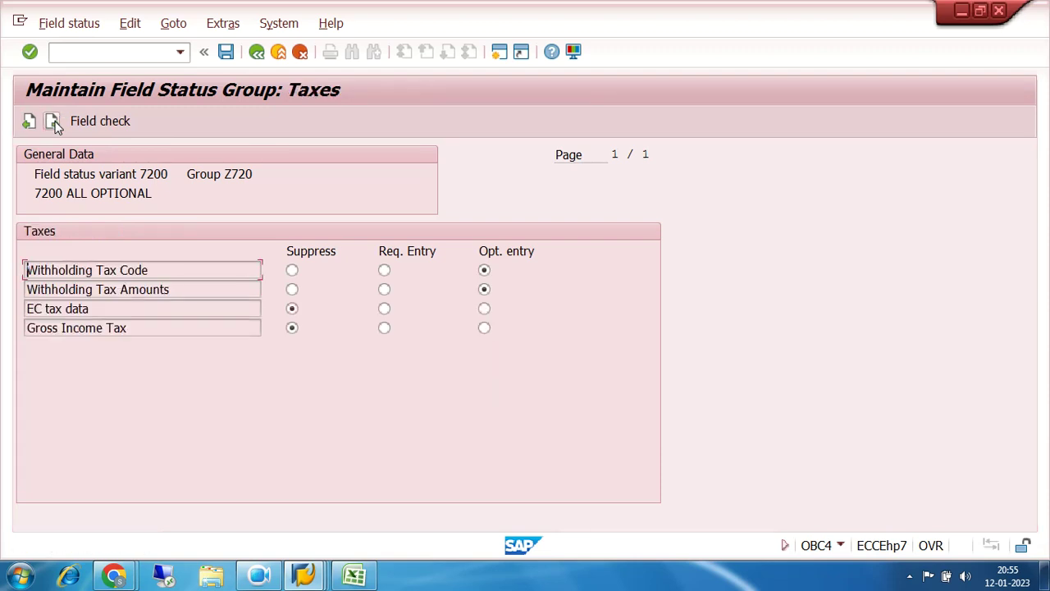
{"action": "left_click", "coordinate": [52, 122]}
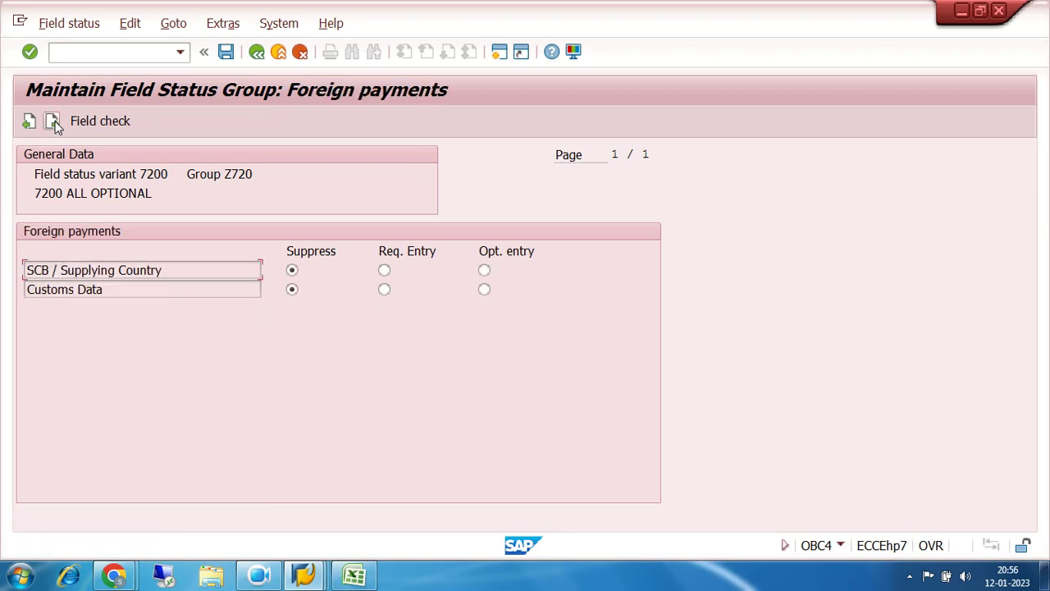
{"action": "left_click", "coordinate": [52, 121]}
{"action": "left_click", "coordinate": [52, 121]}
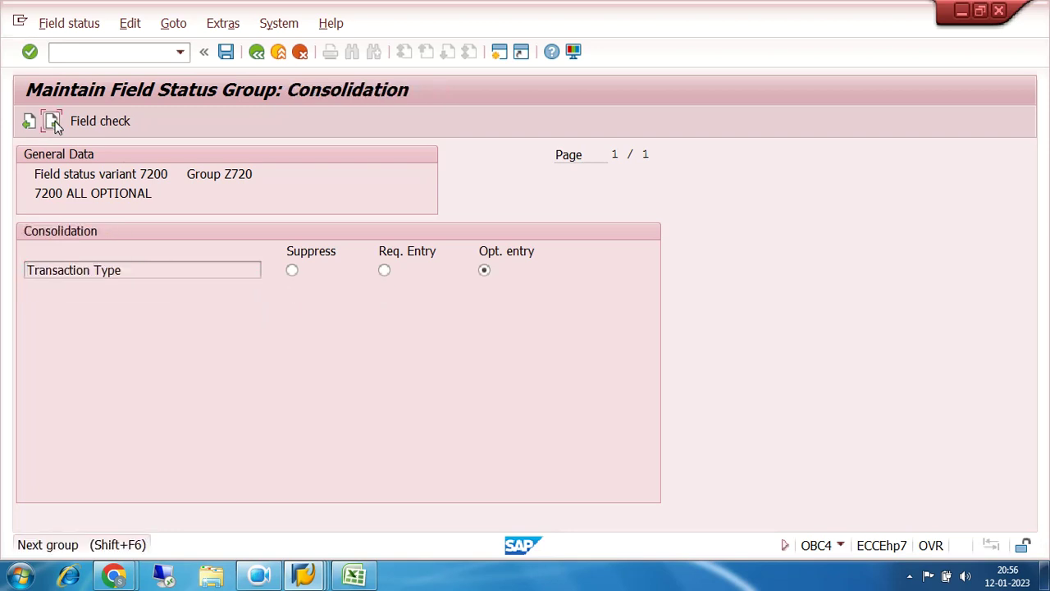
Leave the maintenance of field status group Z720 and variant 7200, saving the changed data on exit.
{"action": "left_click", "coordinate": [257, 53]}
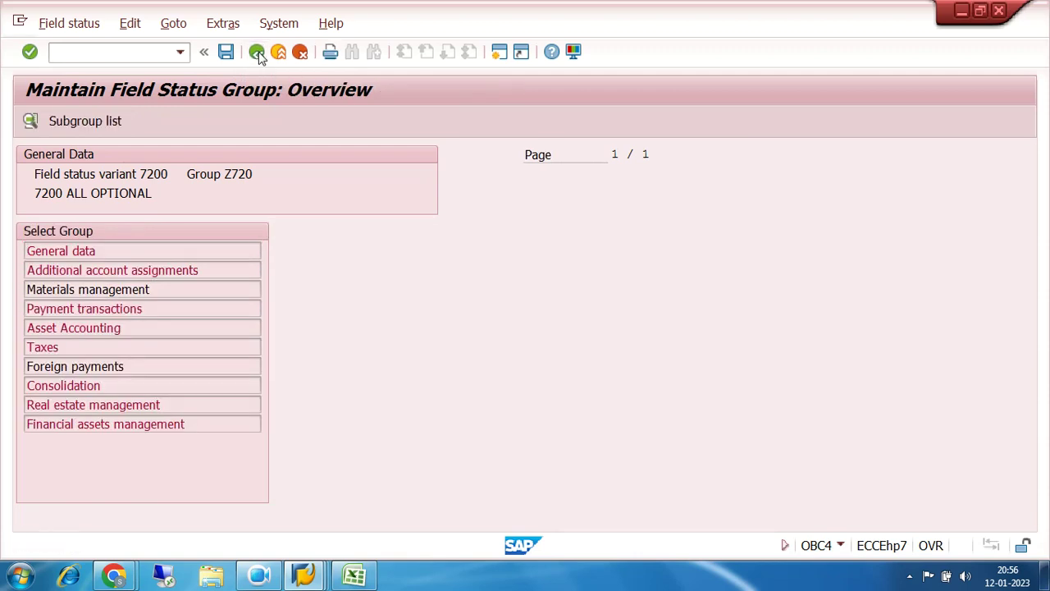
{"action": "left_click", "coordinate": [257, 53]}
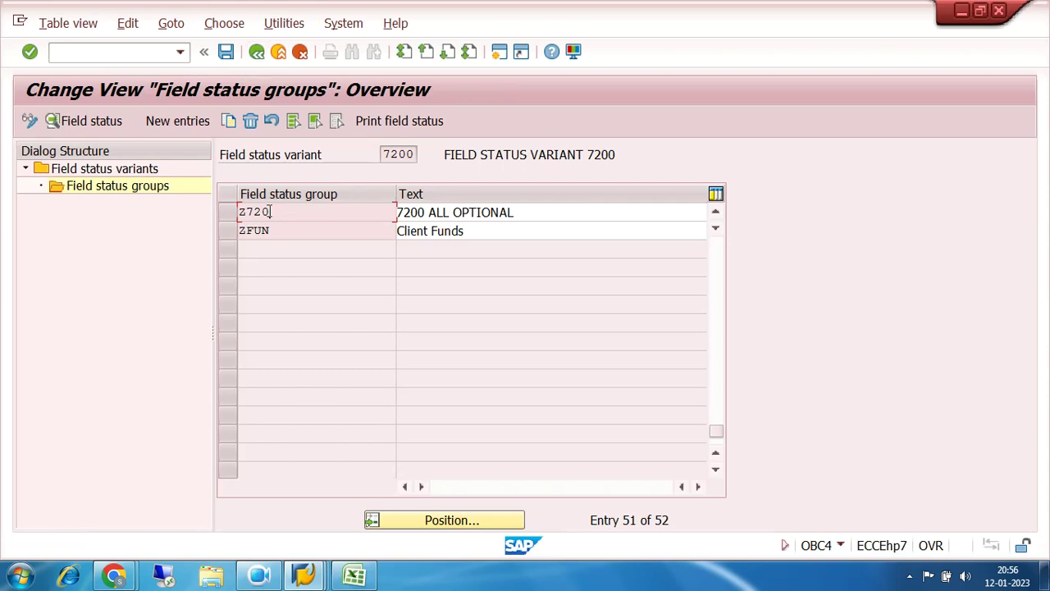
{"action": "left_click", "coordinate": [257, 53]}
{"action": "left_click", "coordinate": [257, 53]}
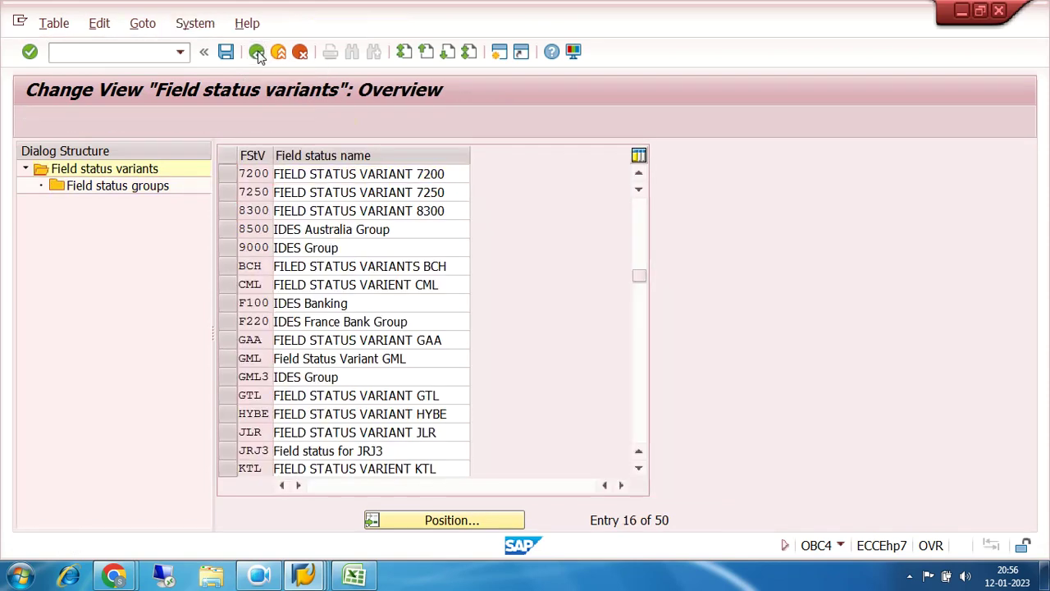
{"action": "left_click", "coordinate": [308, 341]}
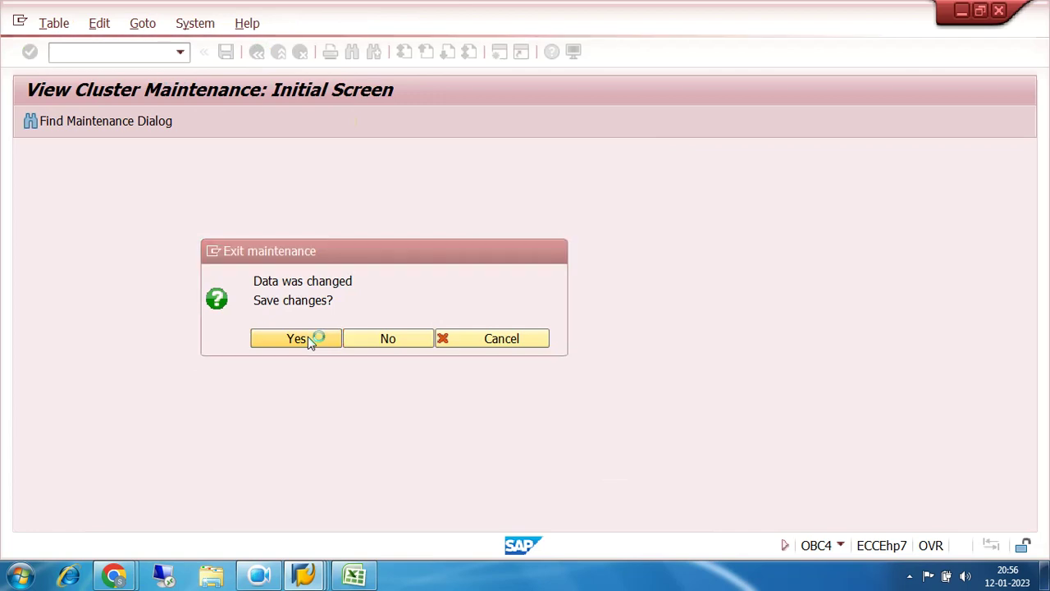
Assign field status group Z720 to G/L account 300100 in its open change session and save the account.
{"action": "left_click", "coordinate": [326, 572]}
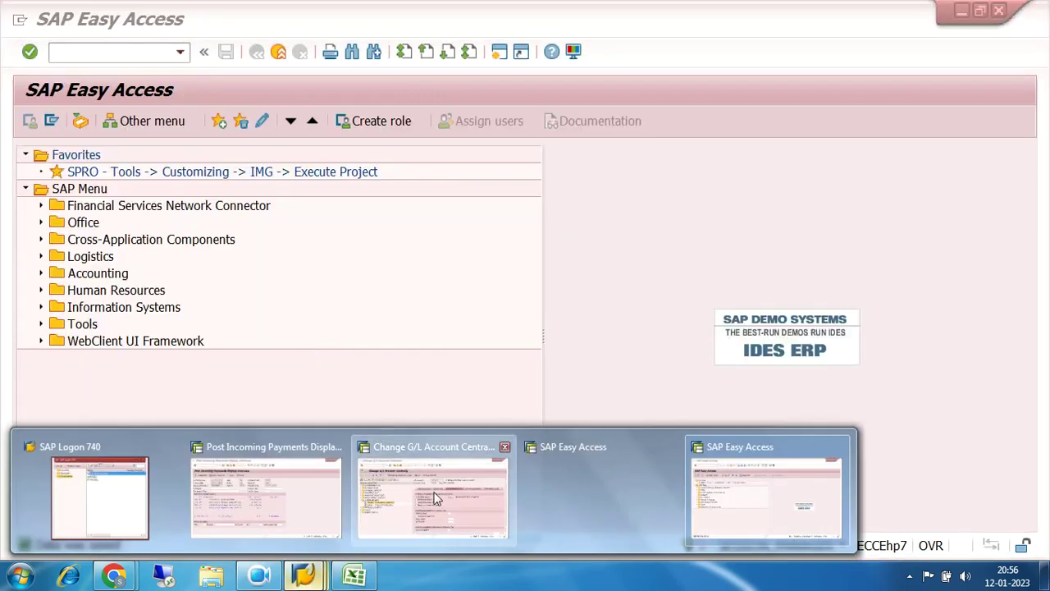
{"action": "left_click", "coordinate": [432, 496]}
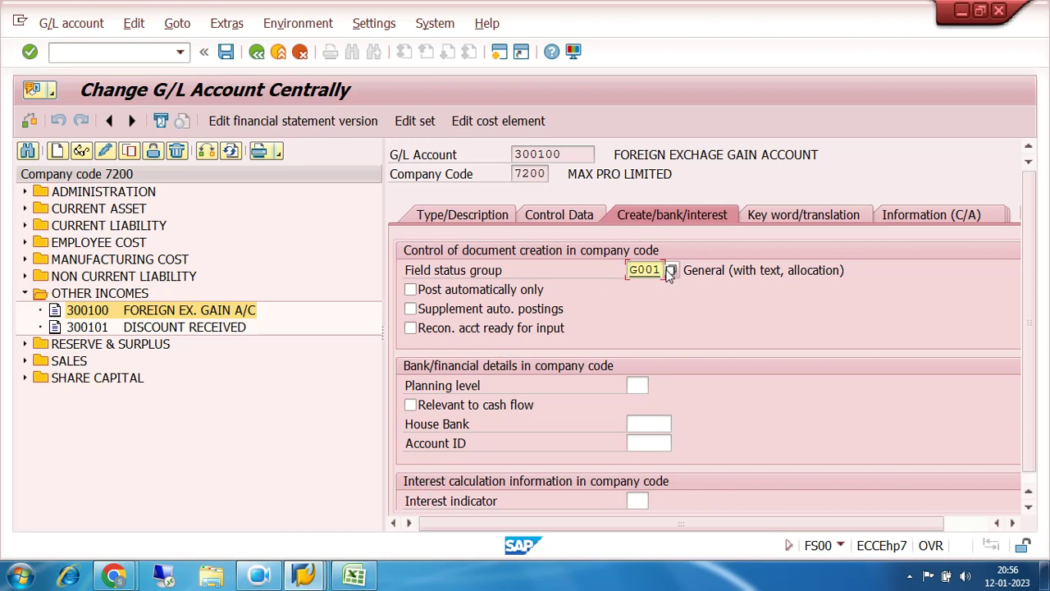
{"action": "left_click", "coordinate": [579, 154]}
{"action": "left_click_drag", "start_coordinate": [580, 154], "coordinate": [450, 164]}
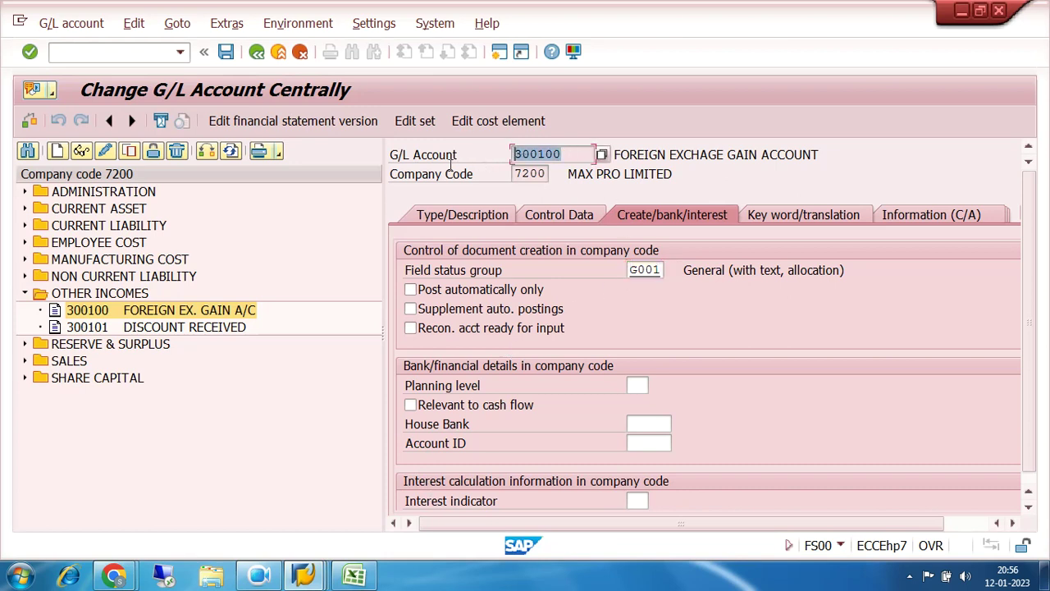
{"action": "left_click", "coordinate": [662, 270]}
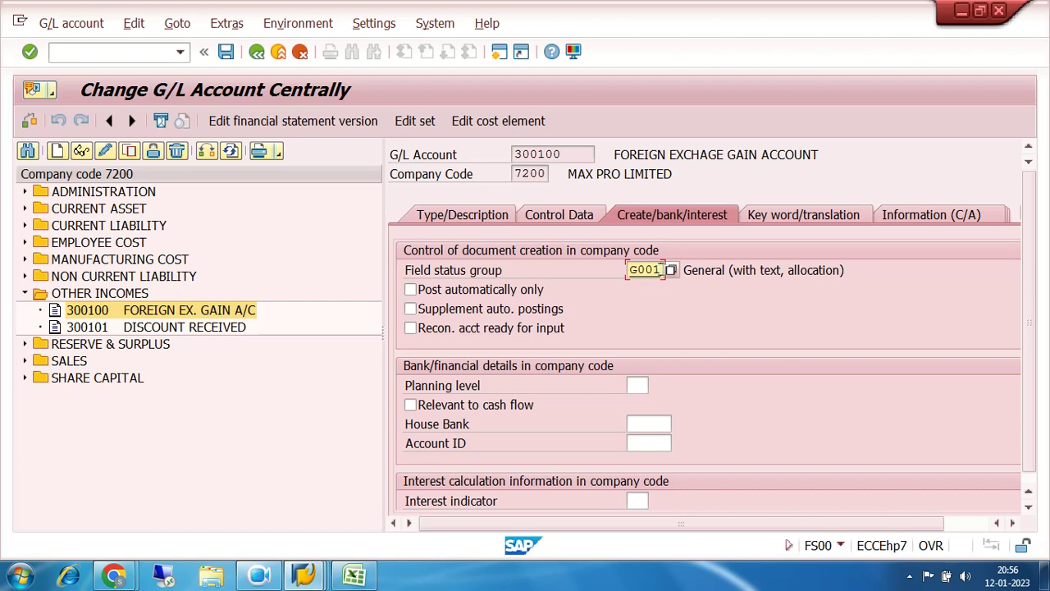
{"action": "left_click", "coordinate": [671, 270]}
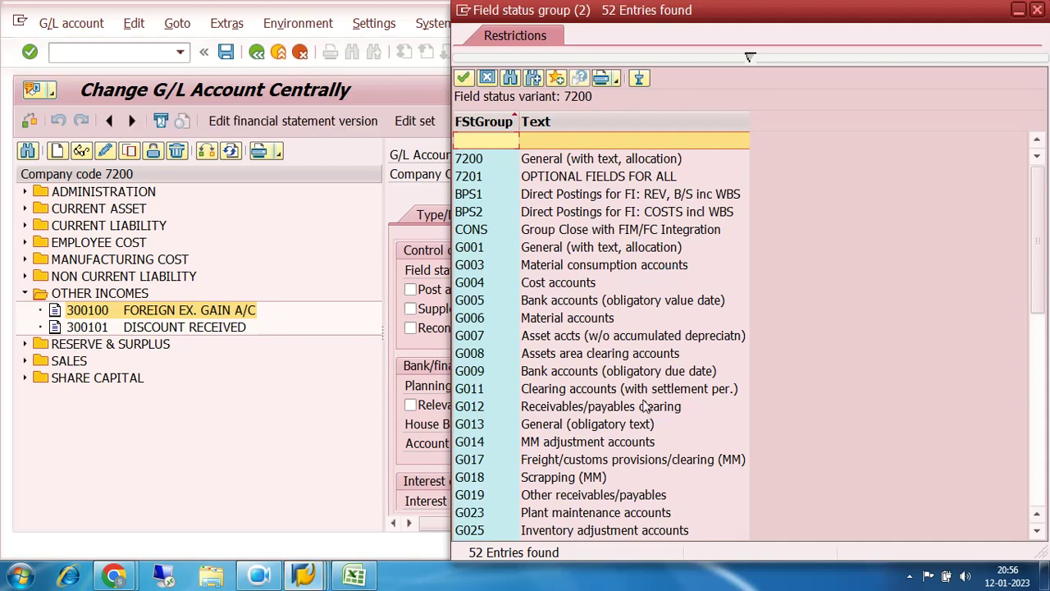
{"action": "scroll", "coordinate": [642, 408], "scroll_direction": "down", "scroll_amount": 4}
{"action": "scroll", "coordinate": [642, 407], "scroll_direction": "down", "scroll_amount": 5}
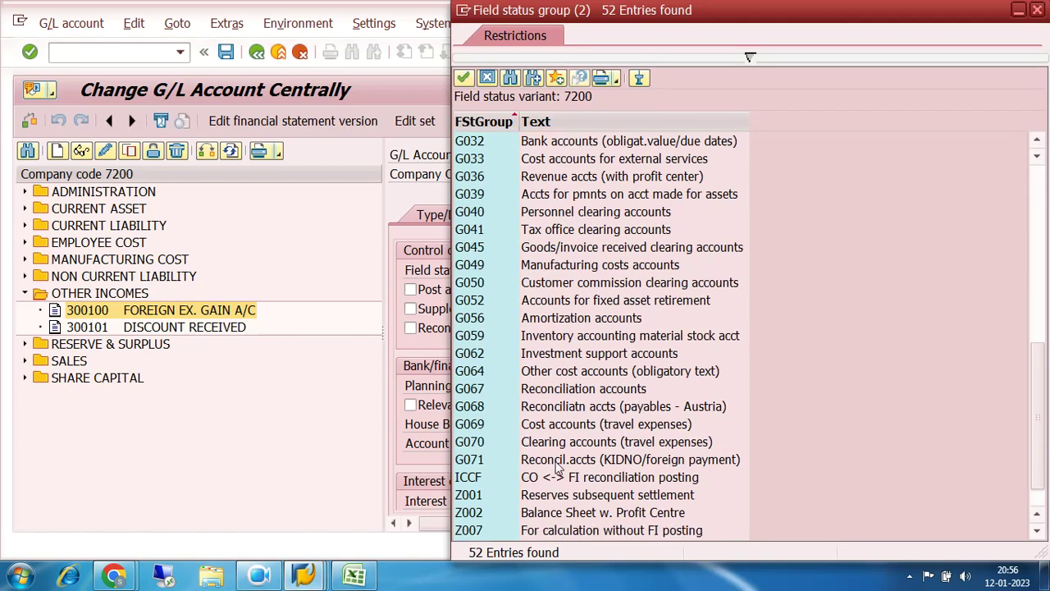
{"action": "scroll", "coordinate": [508, 500], "scroll_direction": "down", "scroll_amount": 1}
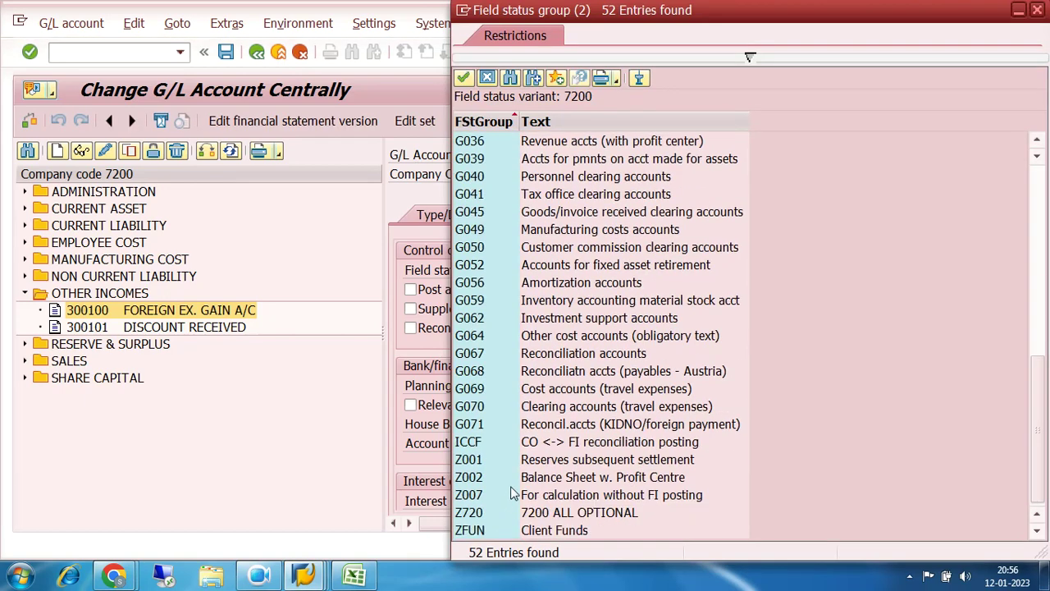
{"action": "left_click", "coordinate": [474, 513]}
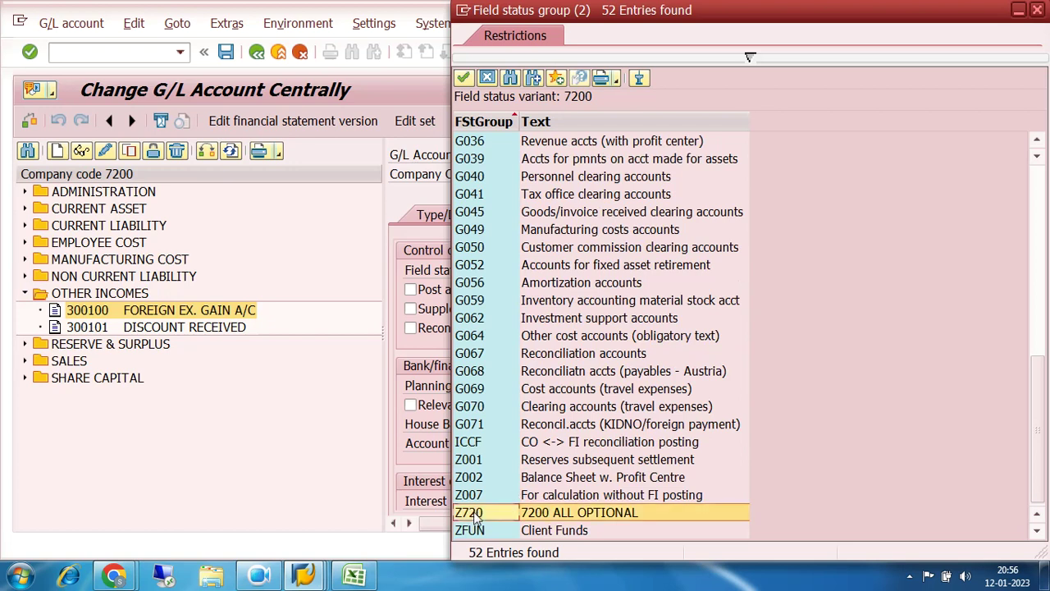
{"action": "double_click", "coordinate": [474, 513]}
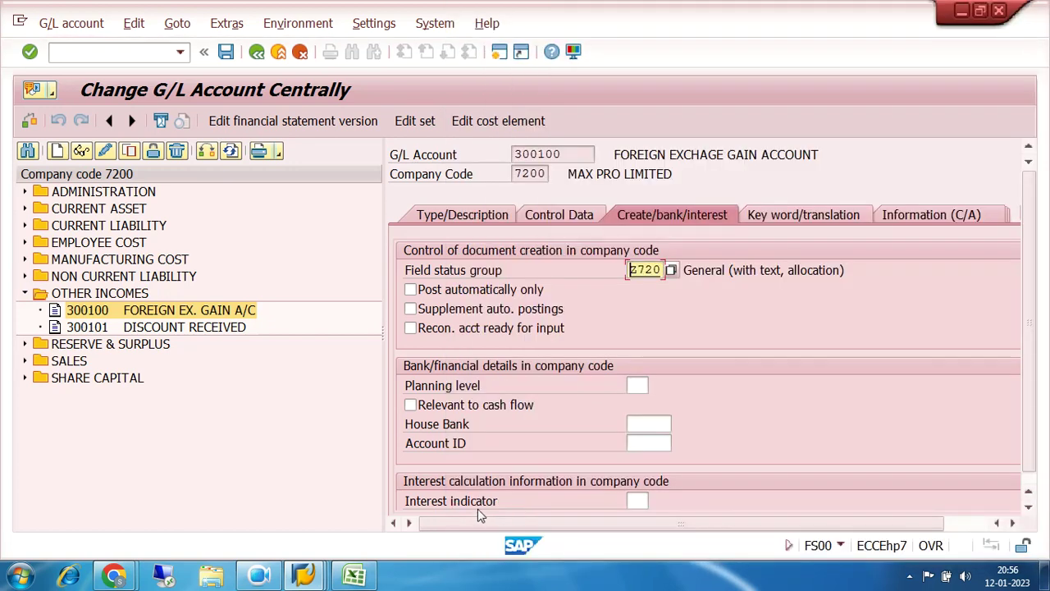
{"action": "left_click", "coordinate": [225, 52]}
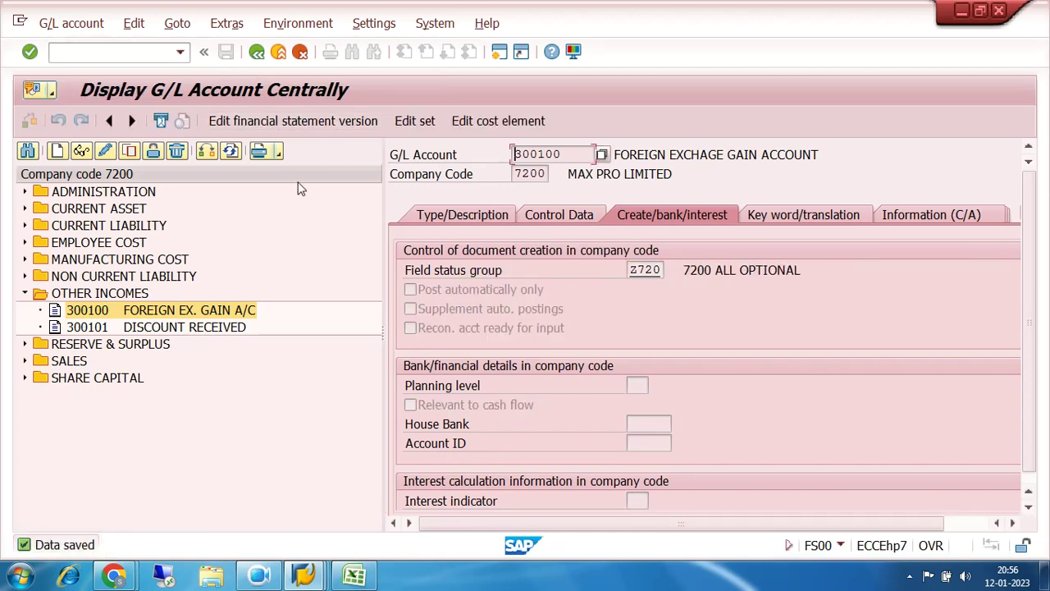
Return to the incoming payment session and discard the unposted document to start with empty header data.
{"action": "left_click", "coordinate": [305, 576]}
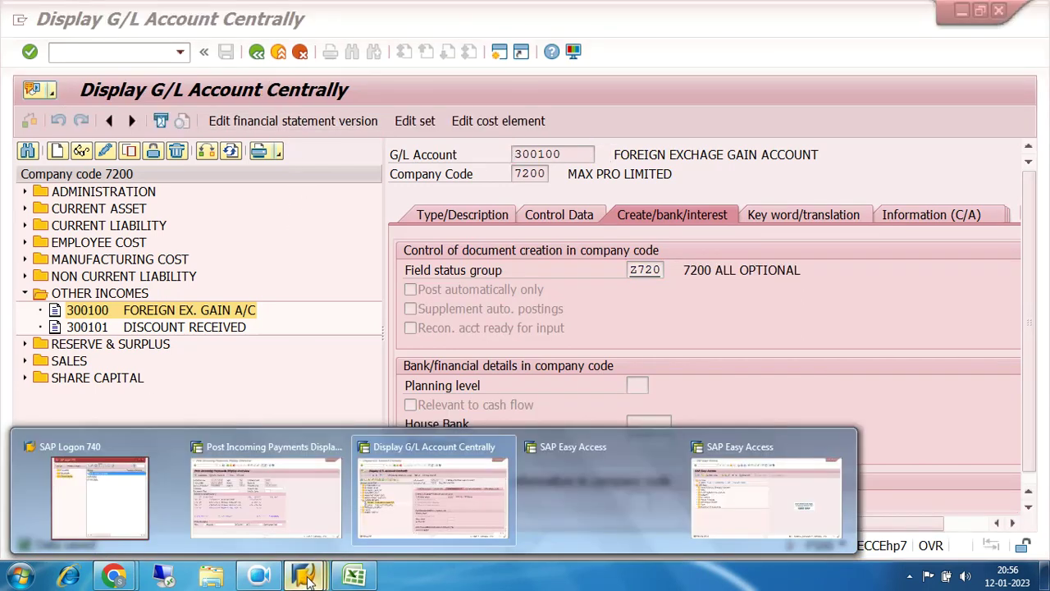
{"action": "left_click", "coordinate": [279, 477]}
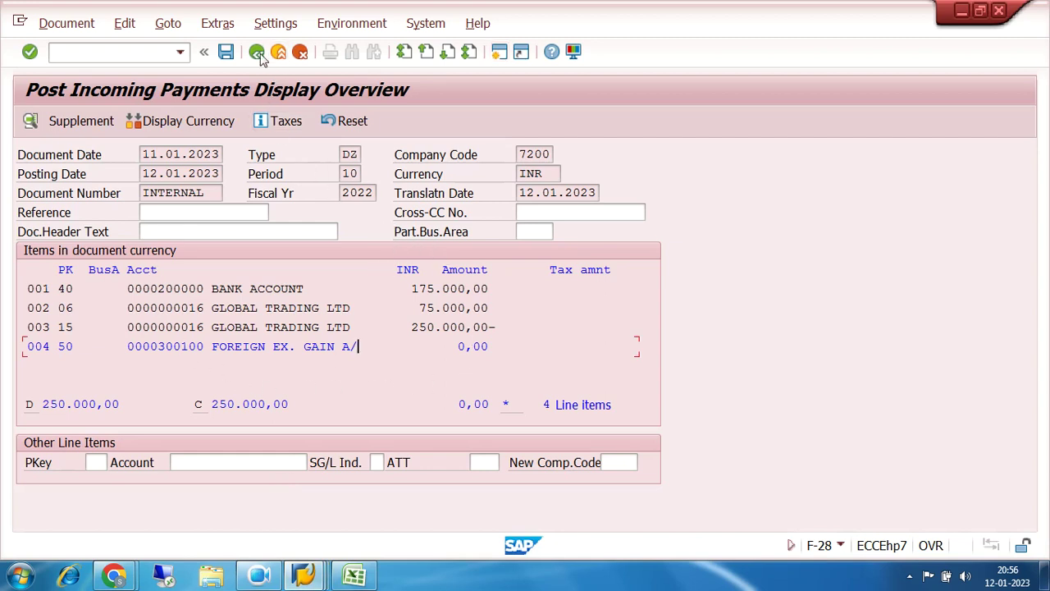
{"action": "left_click", "coordinate": [299, 52]}
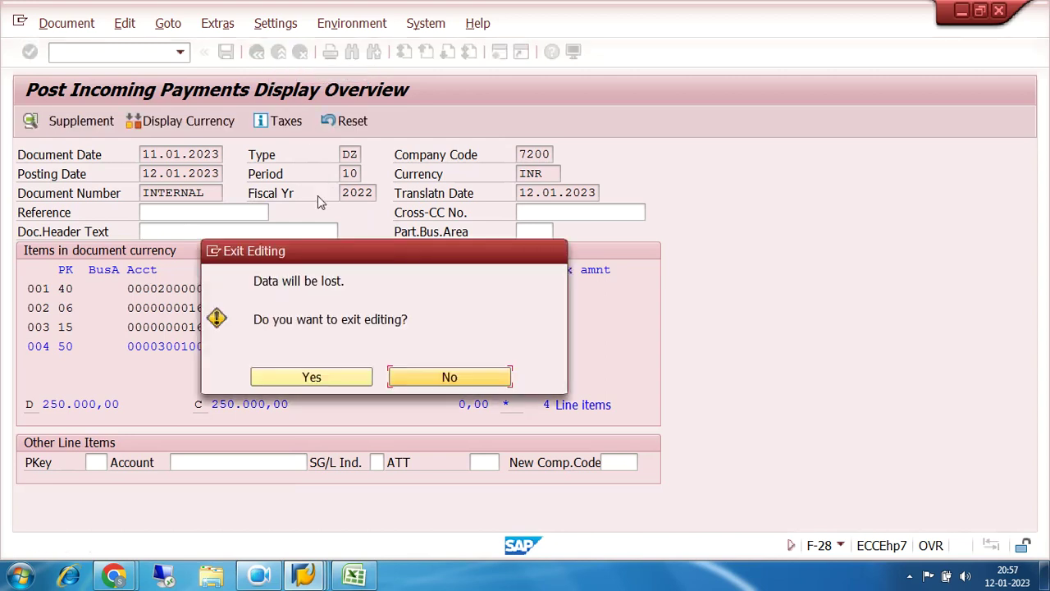
{"action": "left_click", "coordinate": [318, 377]}
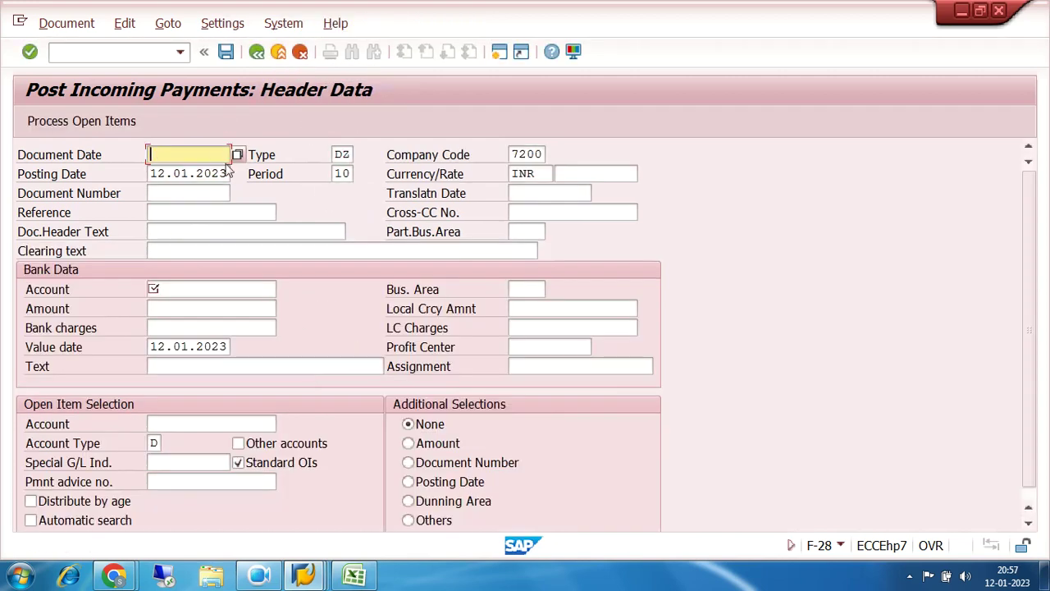
Enter document date 11.01.2023, bank G/L account 200000 and amount 175000 for the incoming payment.
{"action": "left_click", "coordinate": [195, 151]}
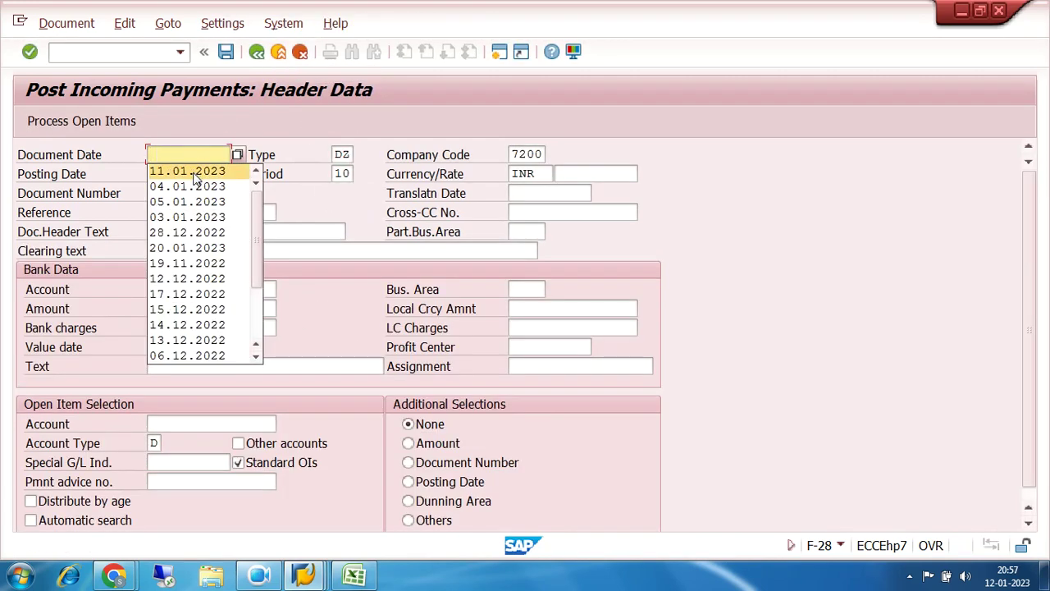
{"action": "left_click", "coordinate": [186, 169]}
{"action": "left_click", "coordinate": [199, 286]}
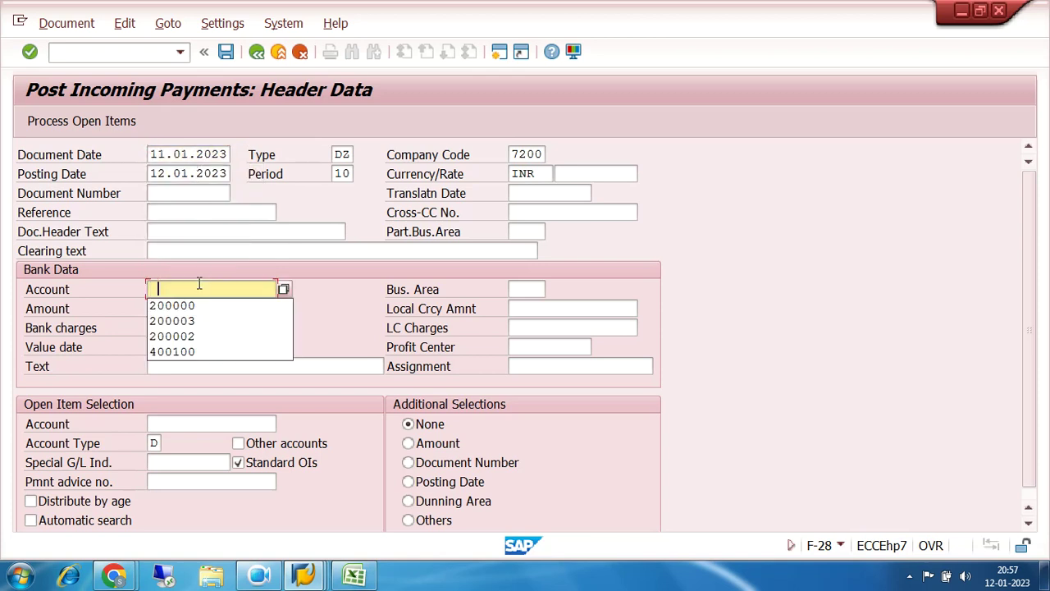
{"action": "left_click", "coordinate": [204, 304]}
{"action": "left_click", "coordinate": [204, 305]}
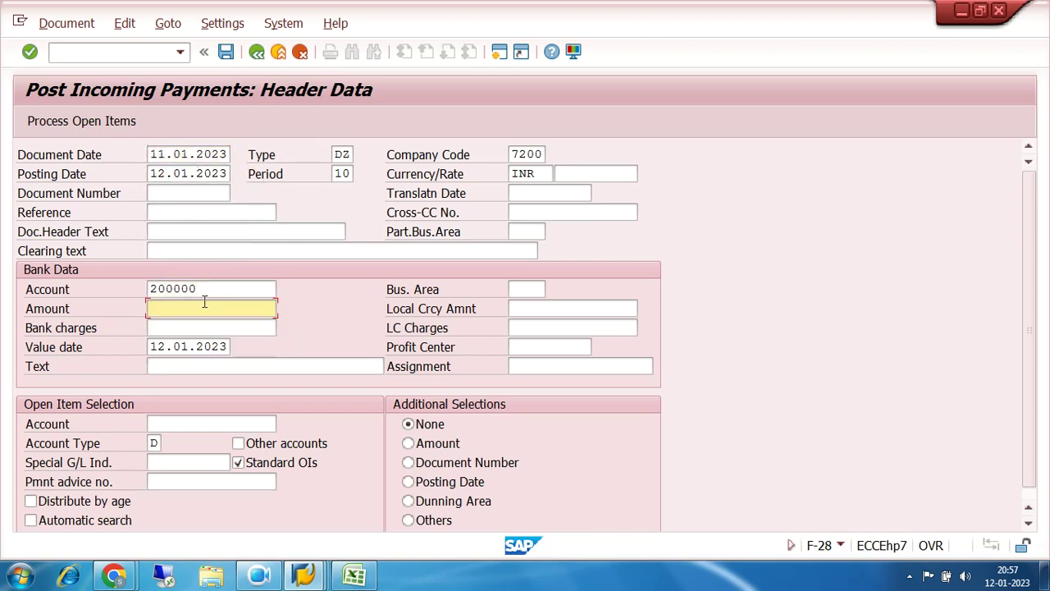
{"action": "left_click", "coordinate": [206, 326]}
Enter the text RECEIVED PAYMENT FROM CUSTOMER, select customer Global Trading Ltd for open items, and process its open items.
{"action": "left_click", "coordinate": [216, 367]}
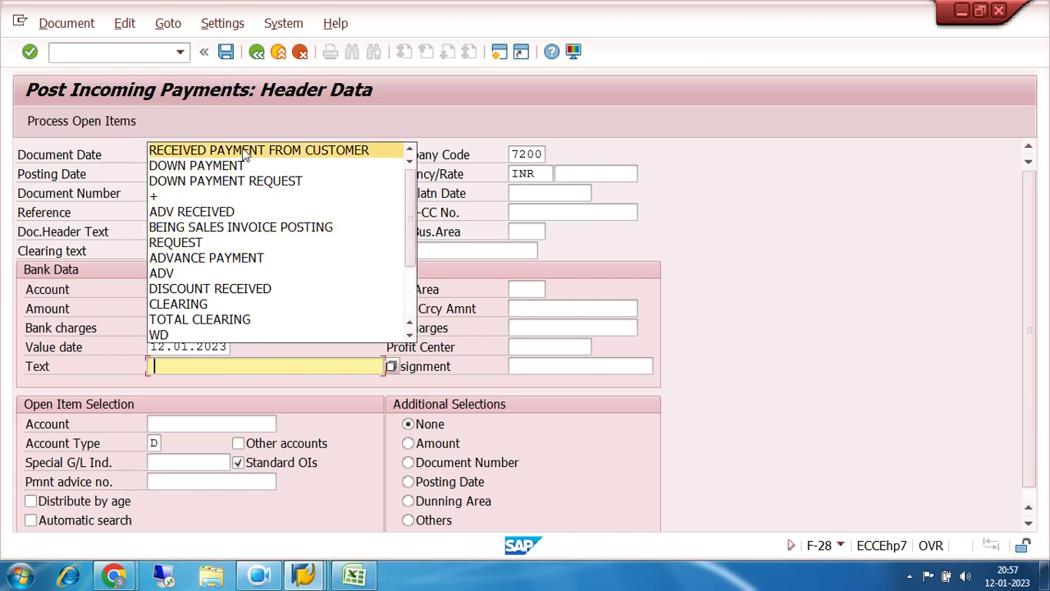
{"action": "left_click", "coordinate": [244, 154]}
{"action": "left_click", "coordinate": [190, 424]}
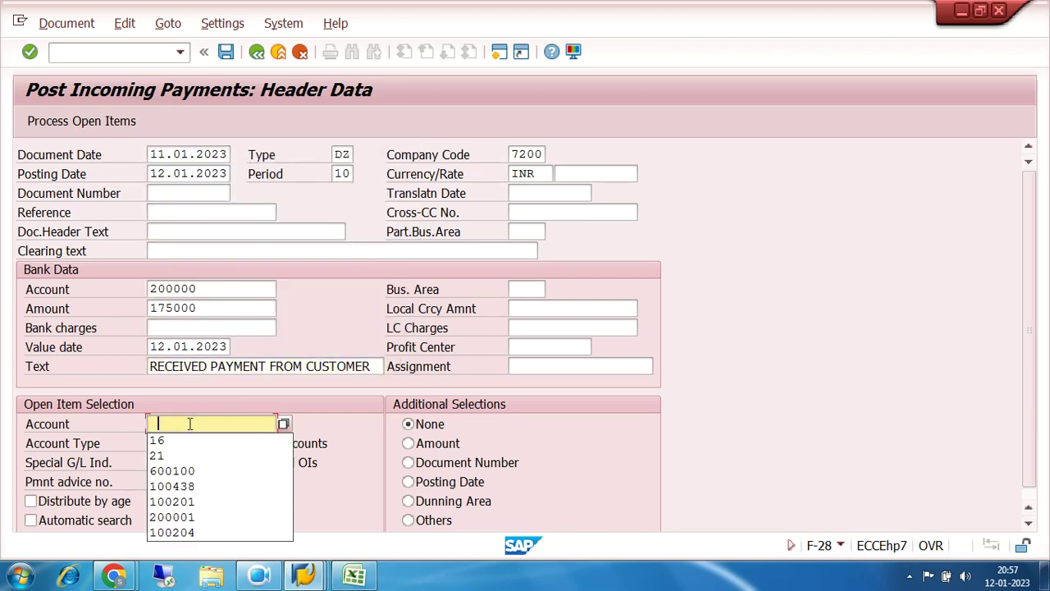
{"action": "left_click", "coordinate": [188, 440]}
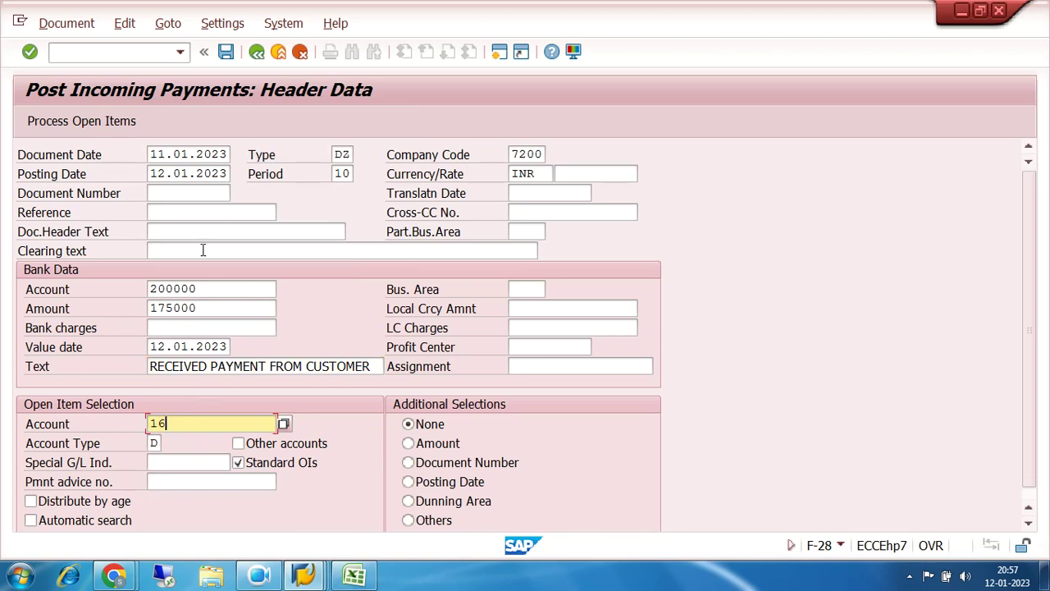
{"action": "left_click", "coordinate": [97, 121]}
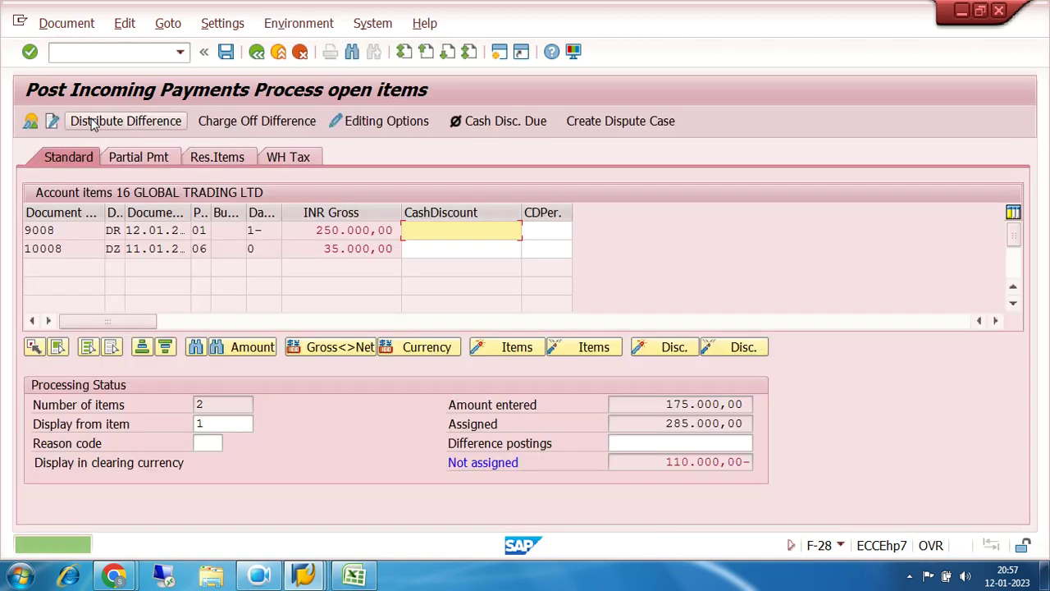
Deactivate the 35.000,00 item and create a residual item of 75.000,00 on the 250.000,00 invoice.
{"action": "left_click", "coordinate": [344, 248]}
{"action": "key", "text": "Return"}
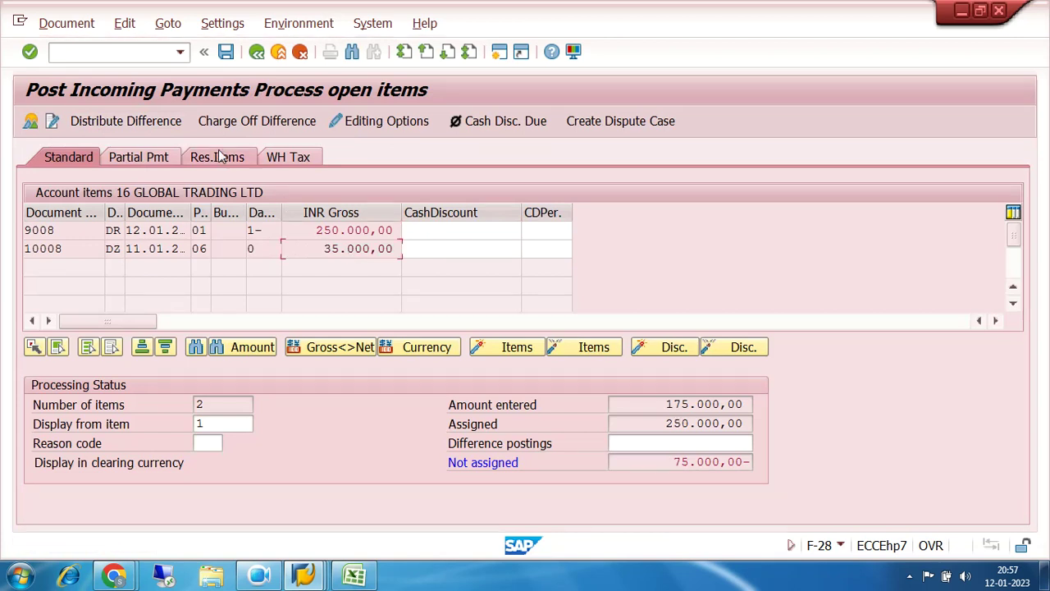
{"action": "left_click", "coordinate": [218, 156]}
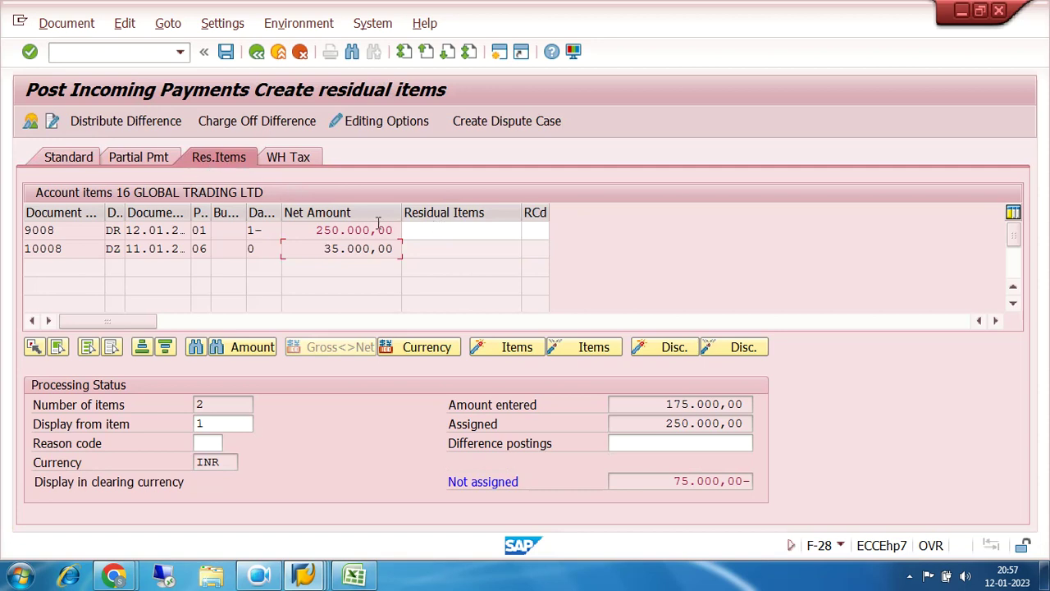
{"action": "double_click", "coordinate": [440, 230]}
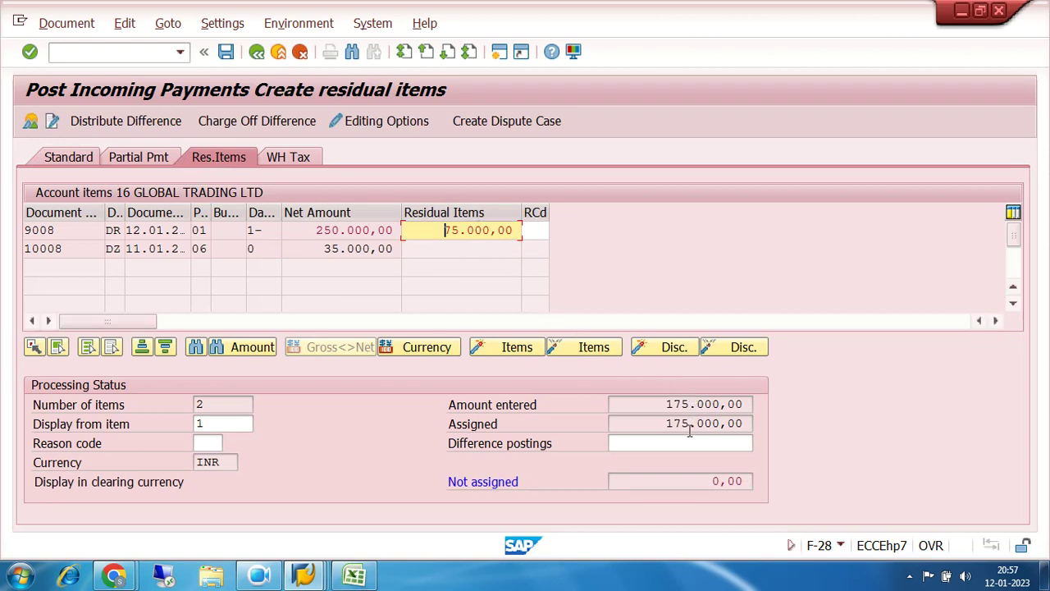
Simulate the incoming payment document, check the foreign exchange gain line, and post it.
{"action": "left_click", "coordinate": [66, 24]}
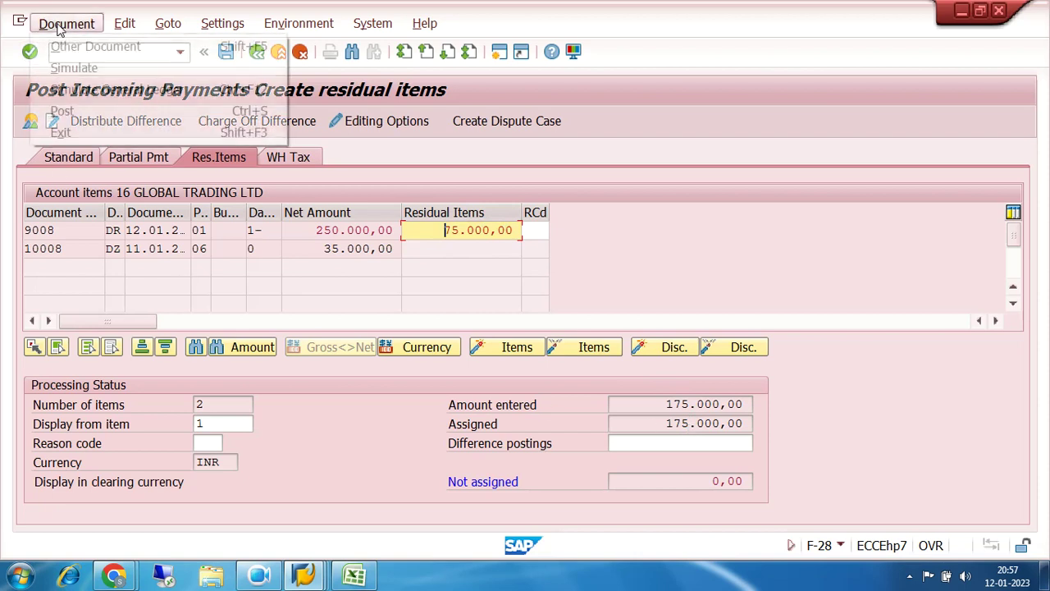
{"action": "left_click", "coordinate": [74, 67]}
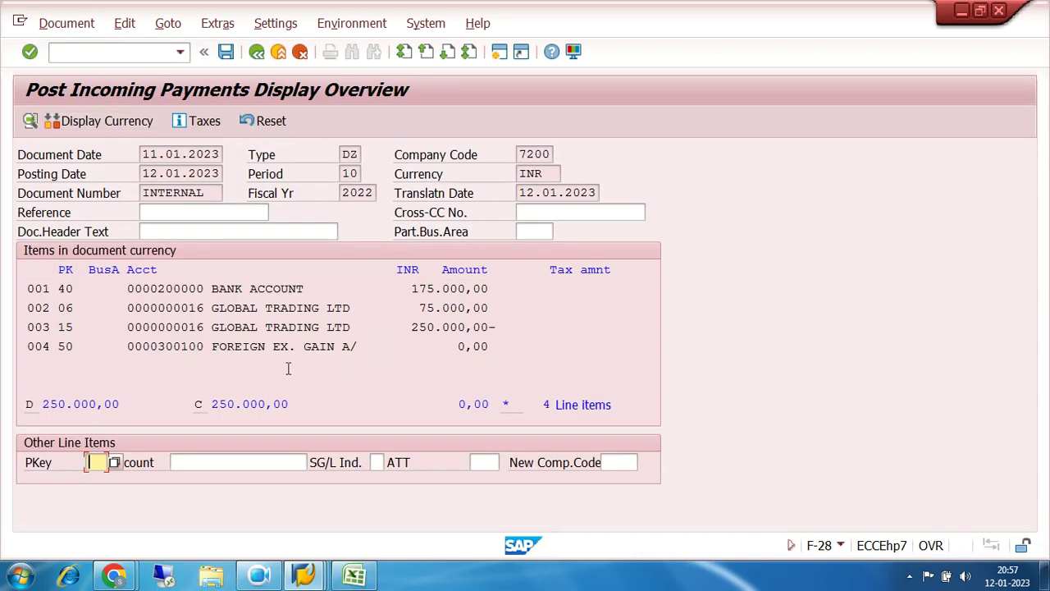
{"action": "left_click_drag", "start_coordinate": [125, 346], "coordinate": [515, 351]}
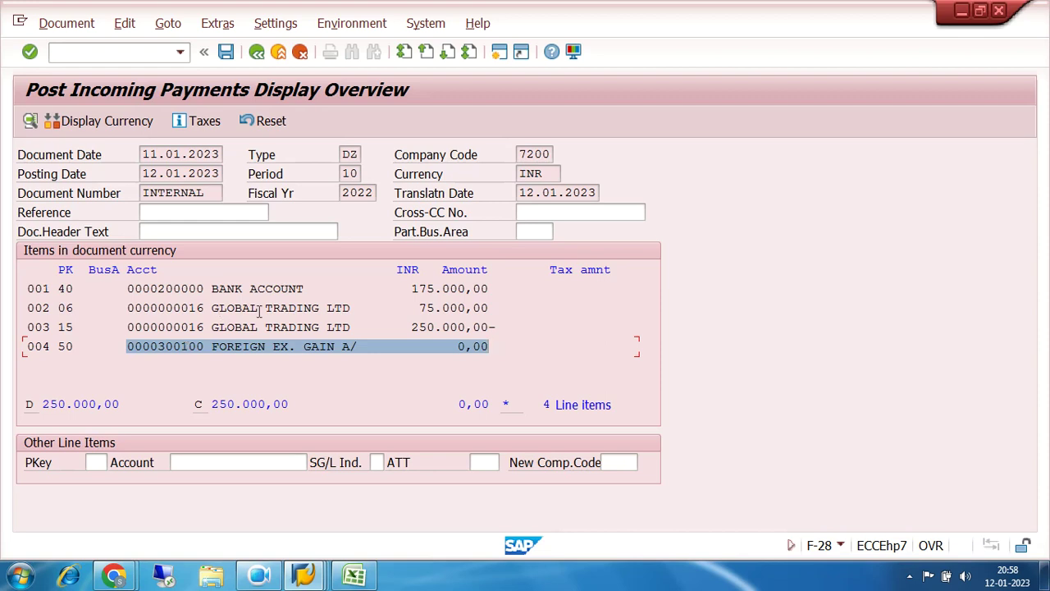
{"action": "left_click", "coordinate": [226, 54]}
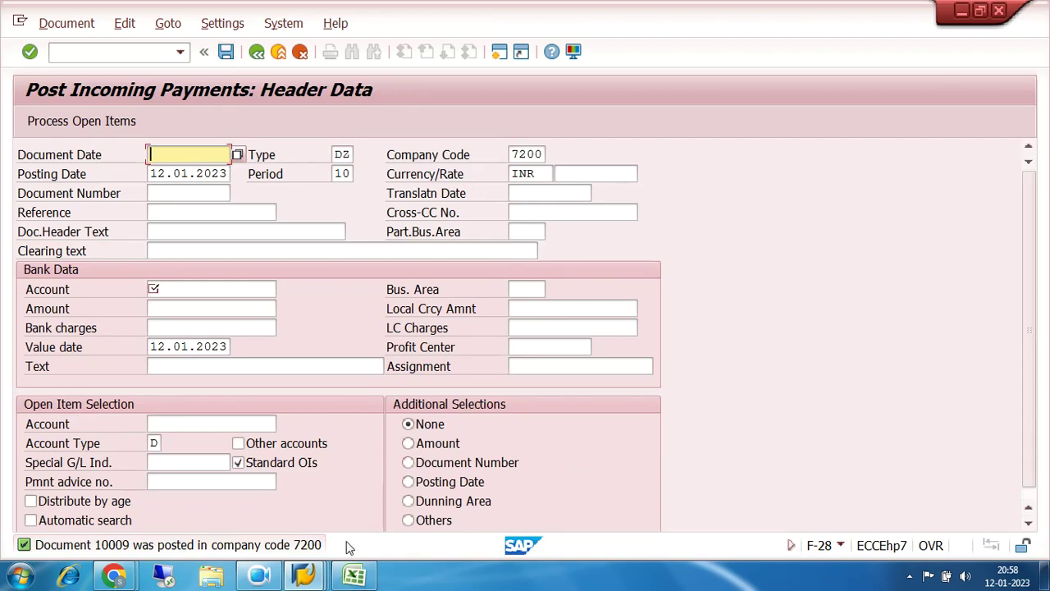
Open the customer line item display with transaction FBL5N and list Global Trading Ltd's open items in company code 7200.
{"action": "left_click", "coordinate": [306, 576]}
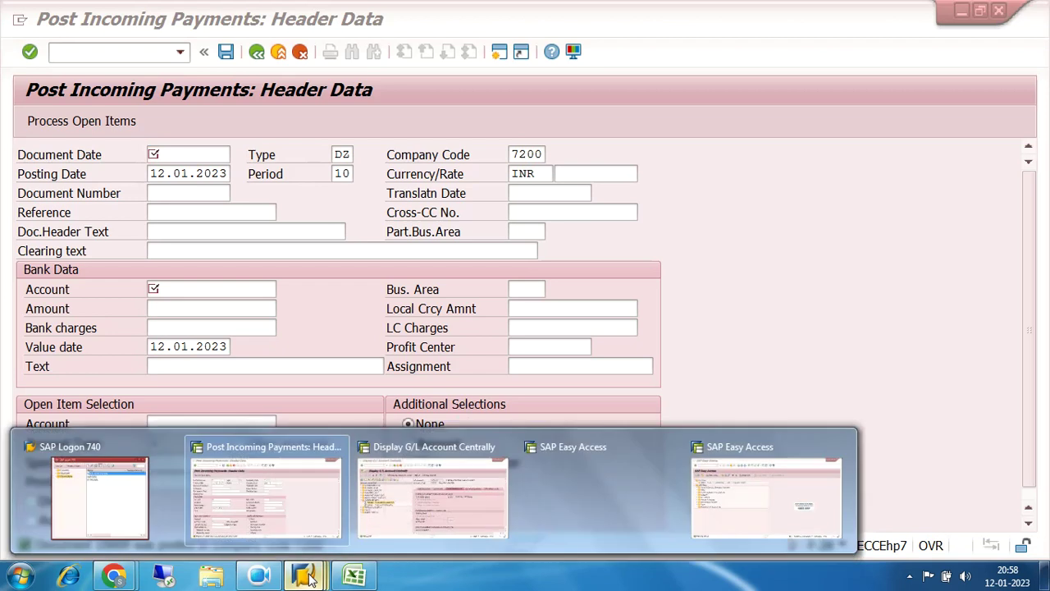
{"action": "left_click", "coordinate": [701, 248]}
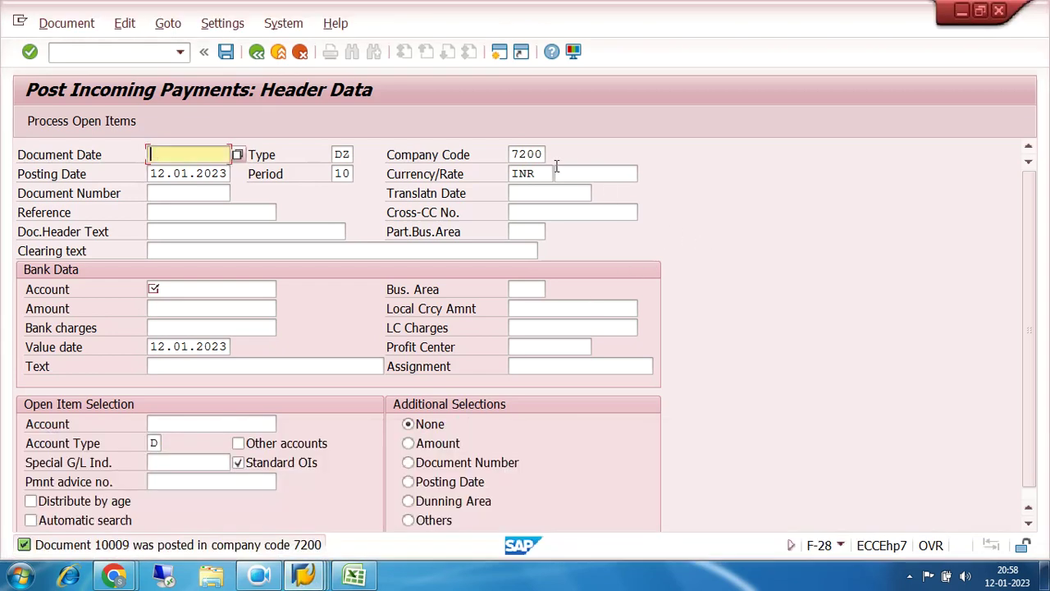
{"action": "left_click", "coordinate": [164, 54]}
{"action": "type", "text": "/N"}
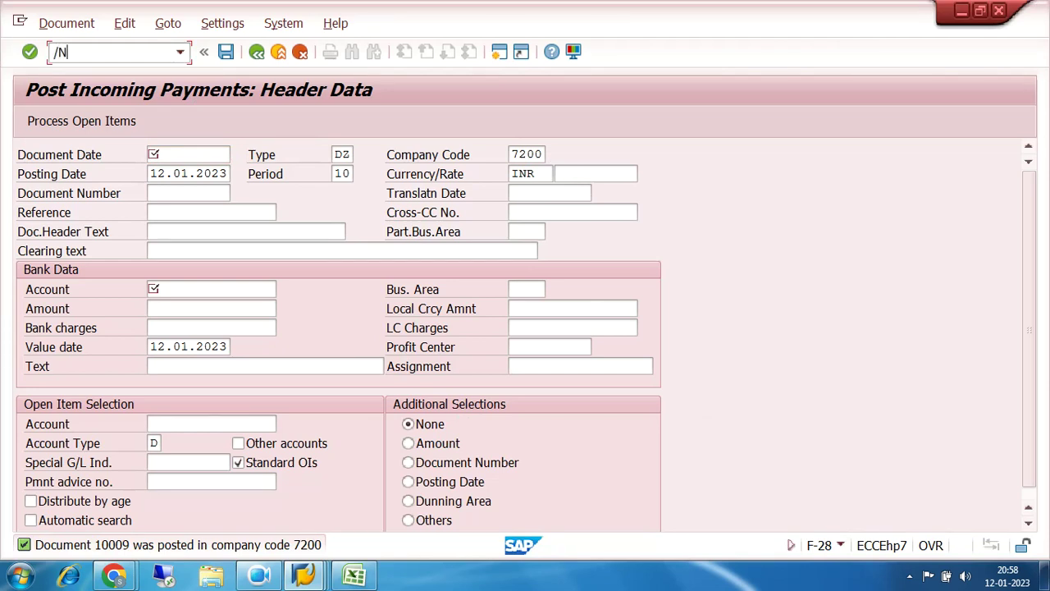
{"action": "type", "text": "FBL5N"}
{"action": "key", "text": "Return"}
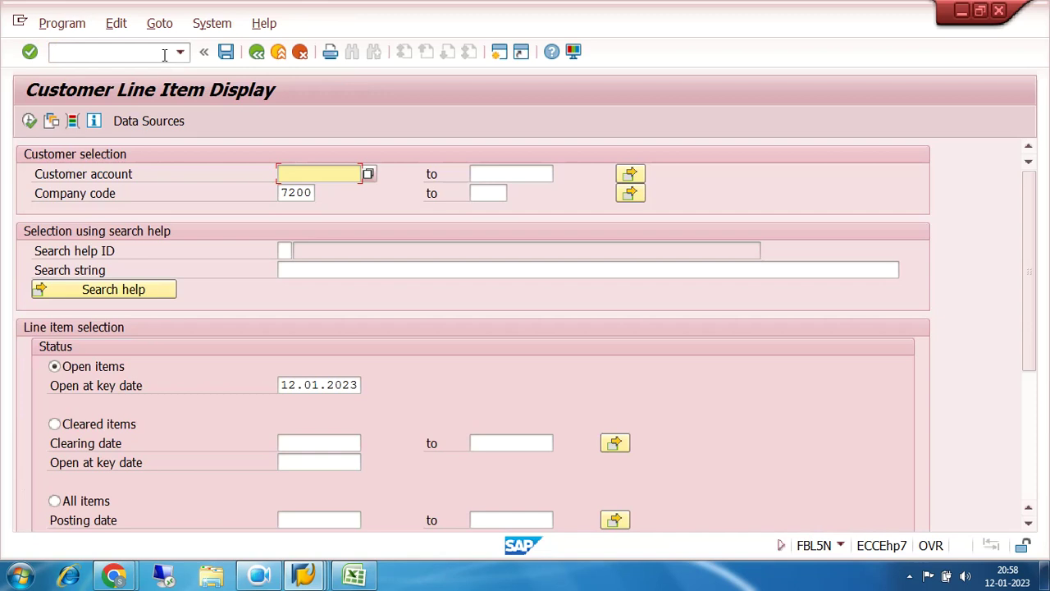
{"action": "type", "text": "1"}
{"action": "left_click", "coordinate": [305, 192]}
{"action": "left_click", "coordinate": [29, 121]}
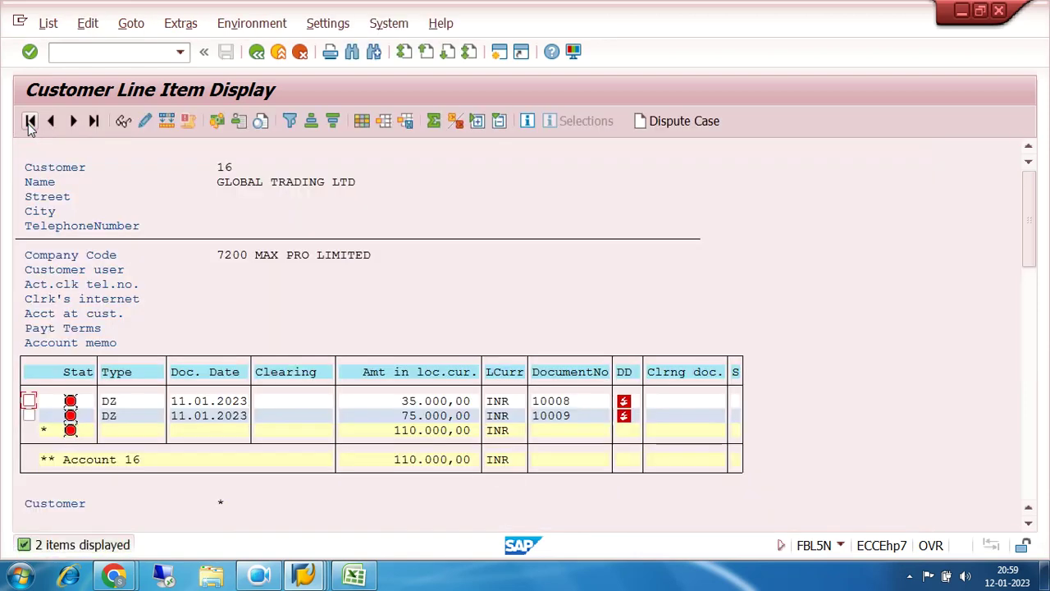
Compare the amounts of the two open DZ items in the customer line item list.
{"action": "left_click", "coordinate": [437, 415]}
{"action": "left_click", "coordinate": [435, 401]}
{"action": "left_click", "coordinate": [437, 414]}
{"action": "left_click", "coordinate": [438, 402]}
{"action": "left_click", "coordinate": [442, 416]}
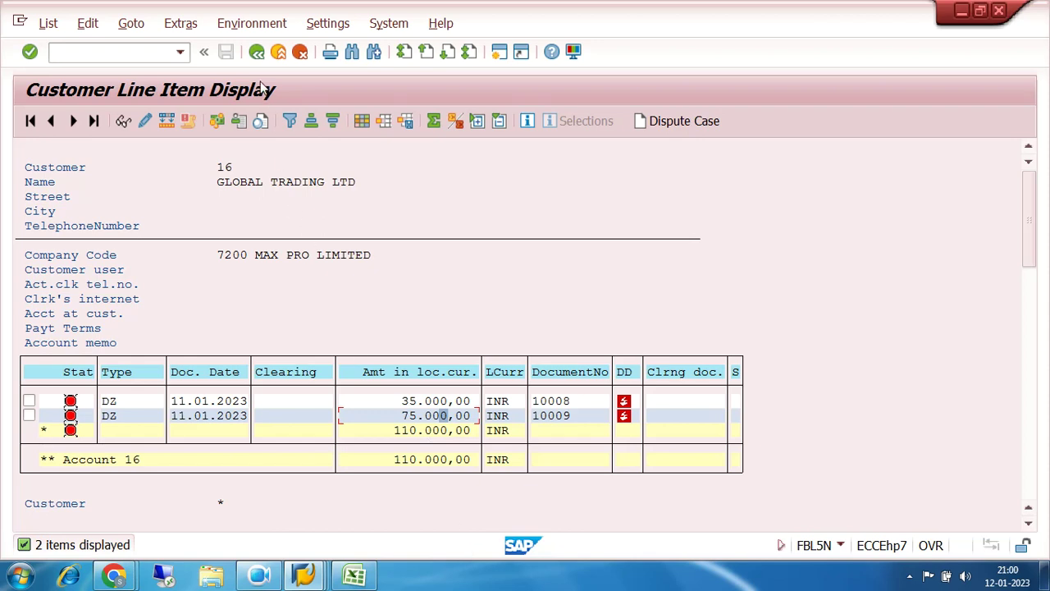
Return to the selection and list the customer's cleared items with clearing date 12.01.2023.
{"action": "left_click", "coordinate": [257, 52]}
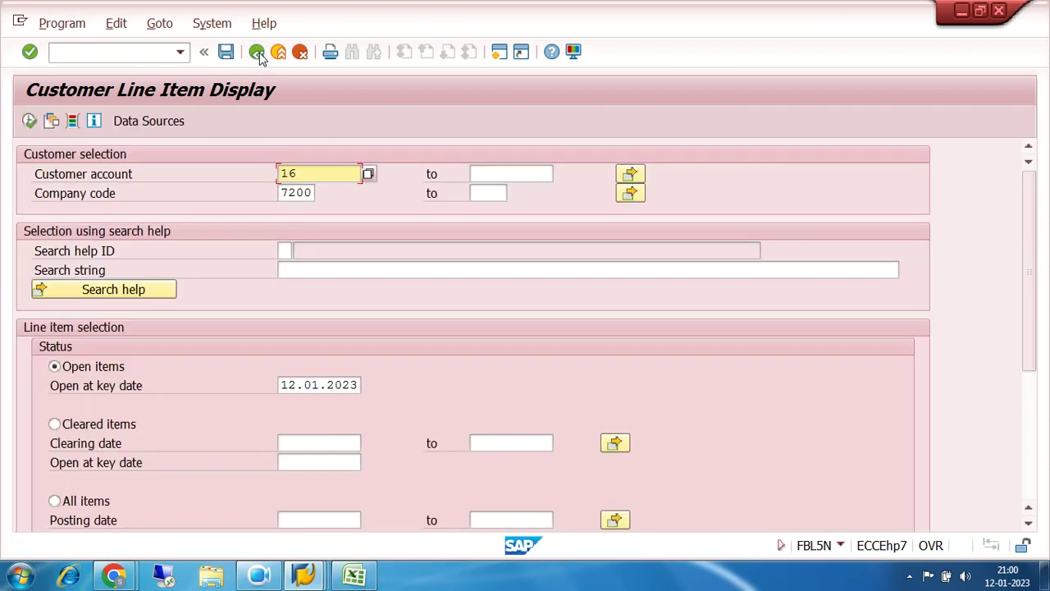
{"action": "left_click", "coordinate": [54, 423]}
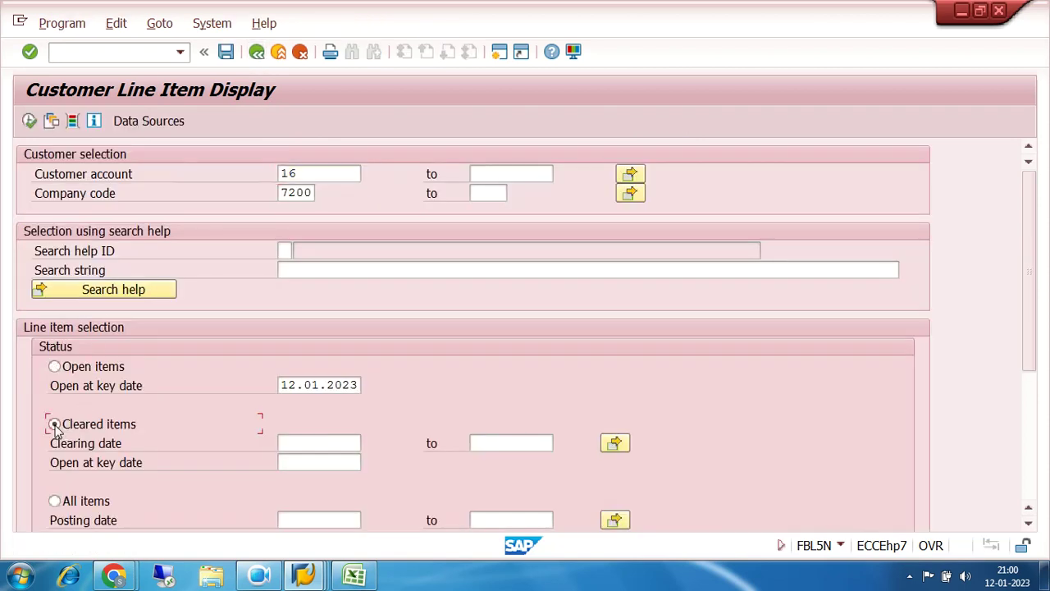
{"action": "left_click", "coordinate": [307, 444]}
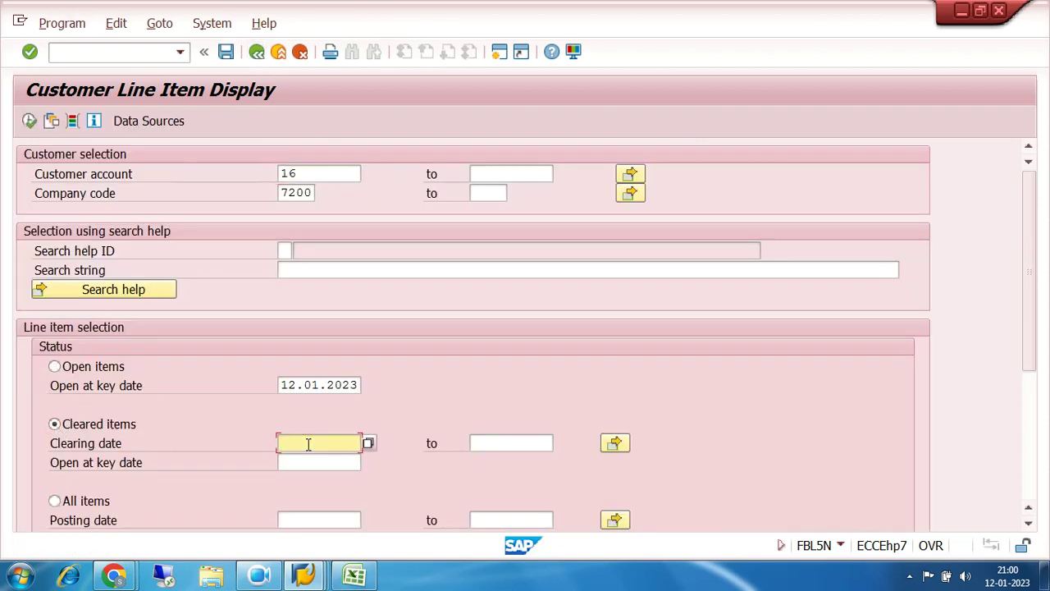
{"action": "type", "text": "12.01.2023"}
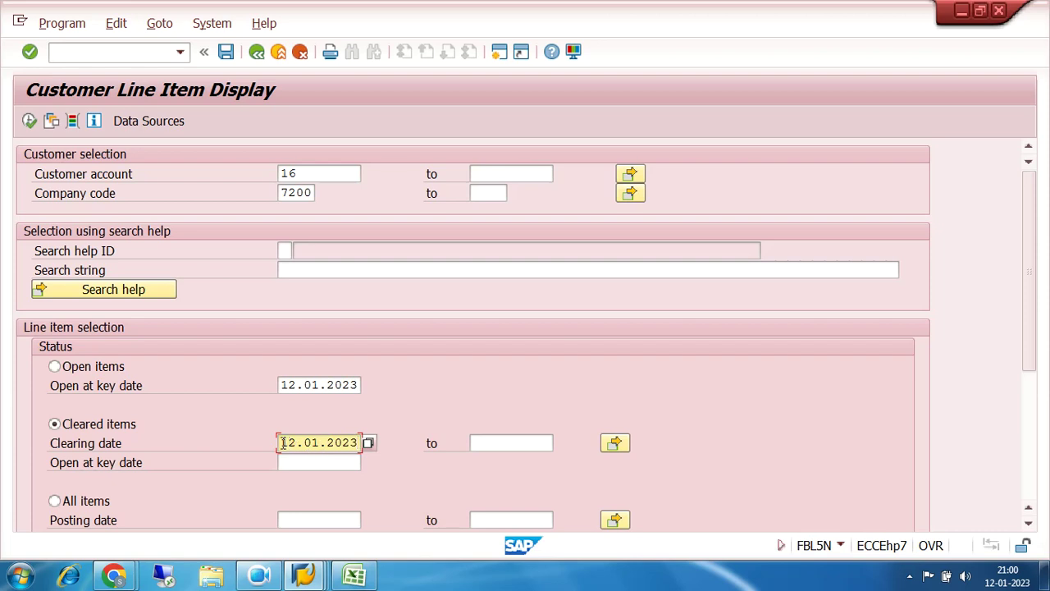
{"action": "left_click_drag", "start_coordinate": [285, 442], "coordinate": [367, 442]}
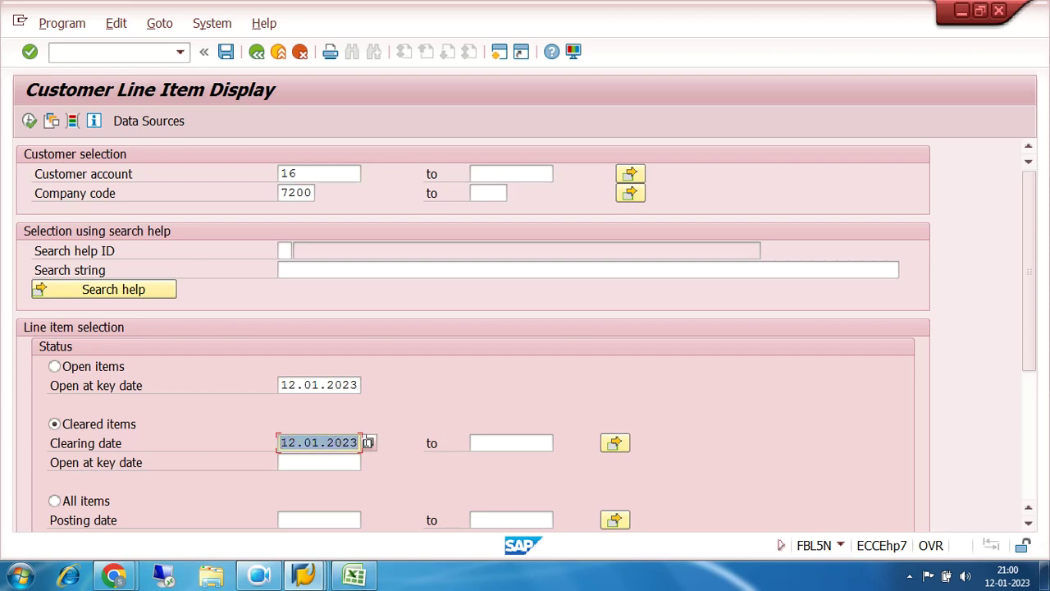
{"action": "left_click", "coordinate": [30, 122]}
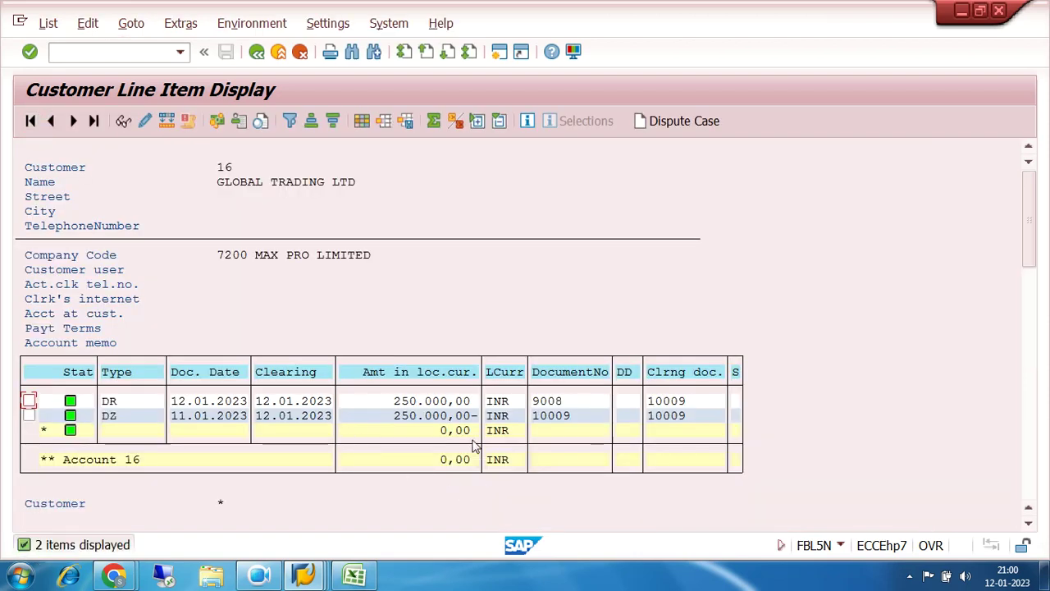
Examine the types and amounts of the cleared DR invoice and DZ payment items.
{"action": "left_click", "coordinate": [126, 401]}
{"action": "left_click", "coordinate": [416, 402]}
{"action": "left_click", "coordinate": [414, 417]}
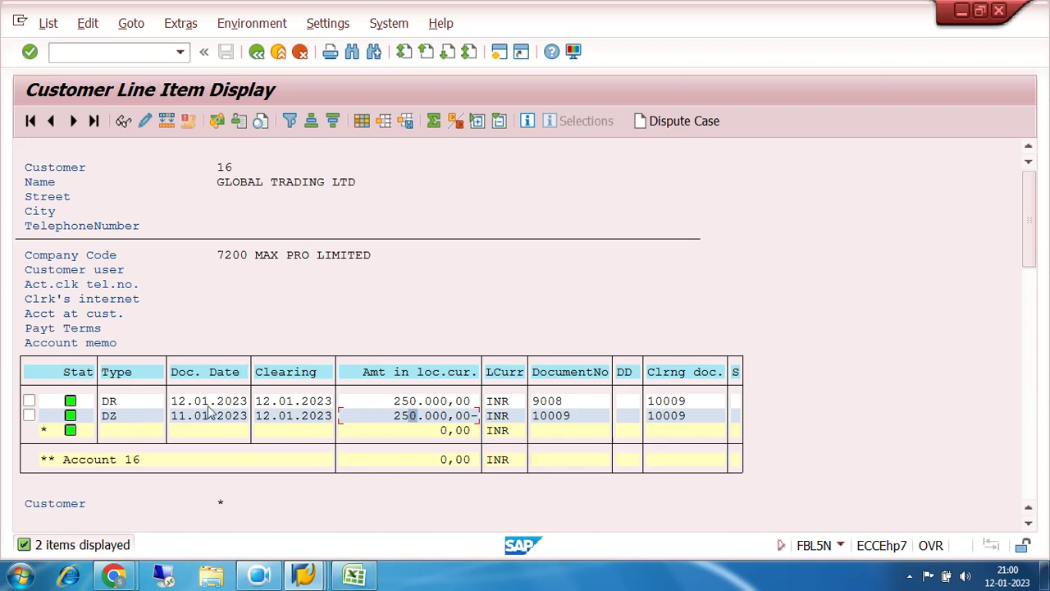
{"action": "left_click", "coordinate": [441, 417]}
{"action": "left_click", "coordinate": [119, 420]}
{"action": "left_click", "coordinate": [118, 401]}
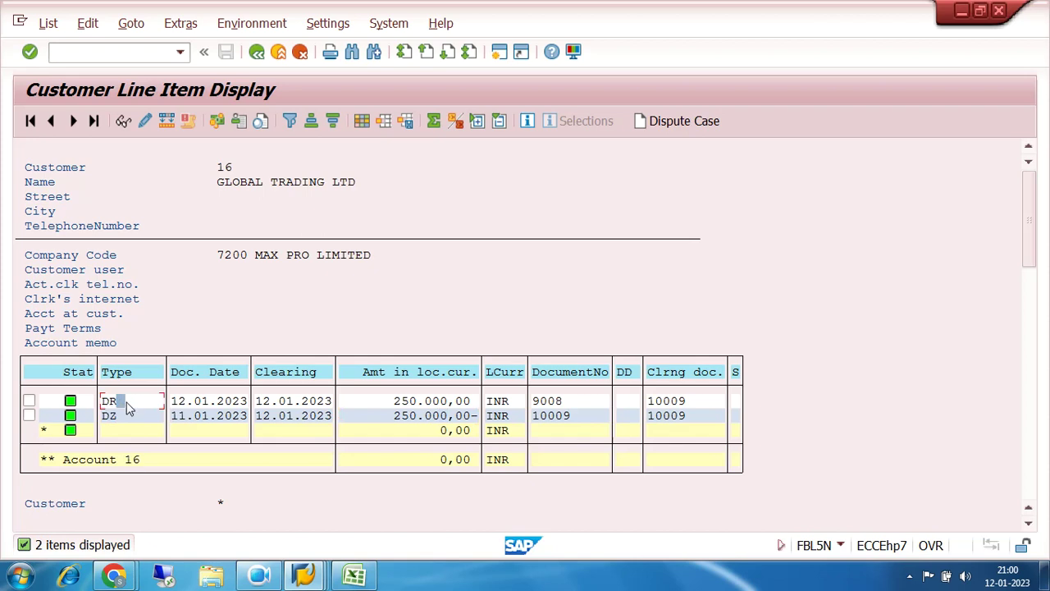
{"action": "left_click", "coordinate": [259, 574]}
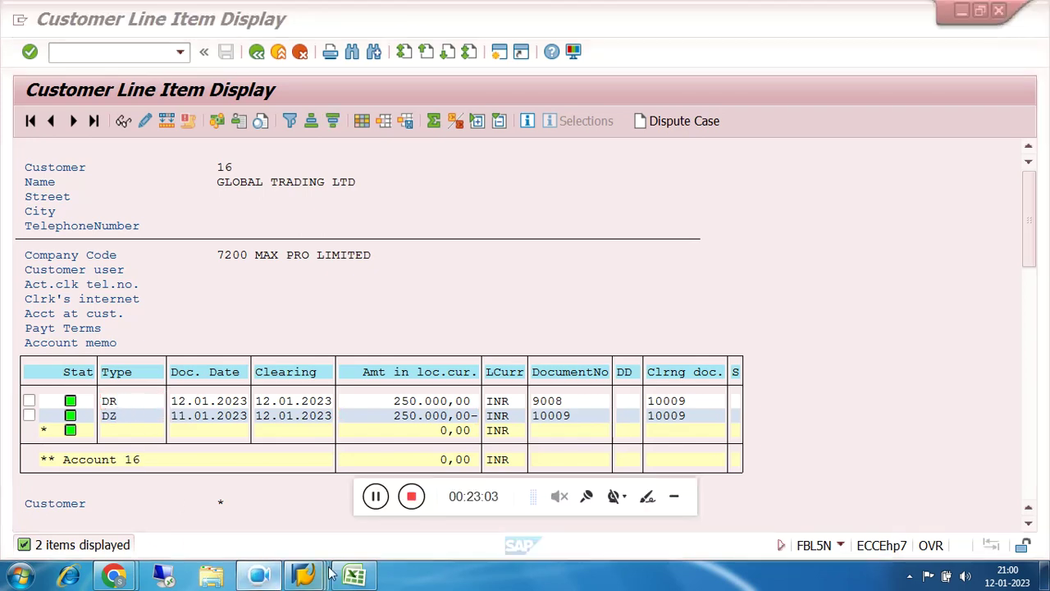
{"action": "left_click", "coordinate": [677, 500]}
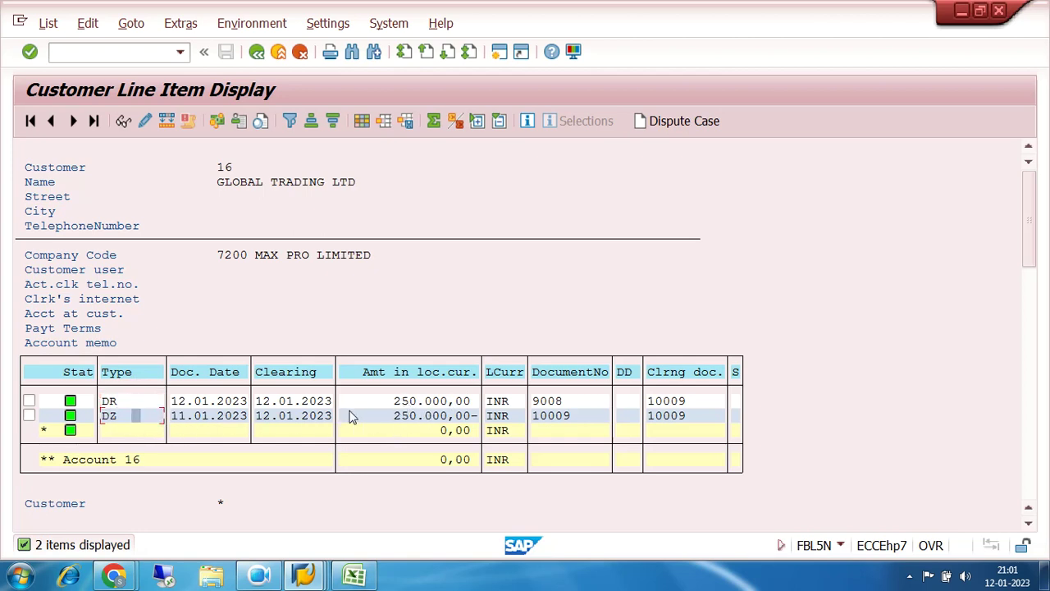
Display the cleared DZ payment item and call up its document overview.
{"action": "left_click", "coordinate": [553, 419]}
{"action": "left_click", "coordinate": [121, 123]}
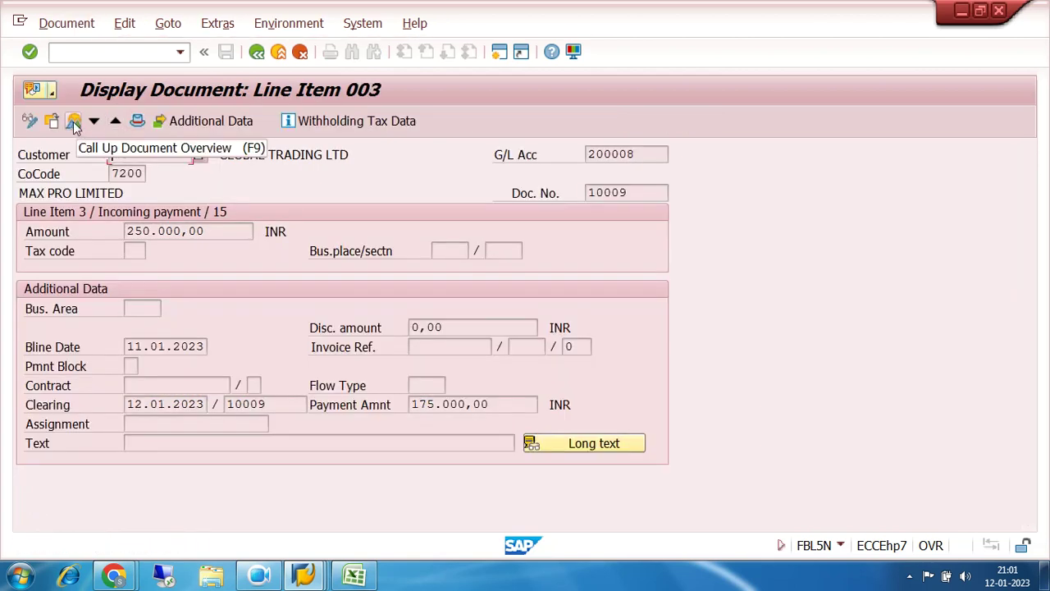
{"action": "left_click", "coordinate": [73, 122]}
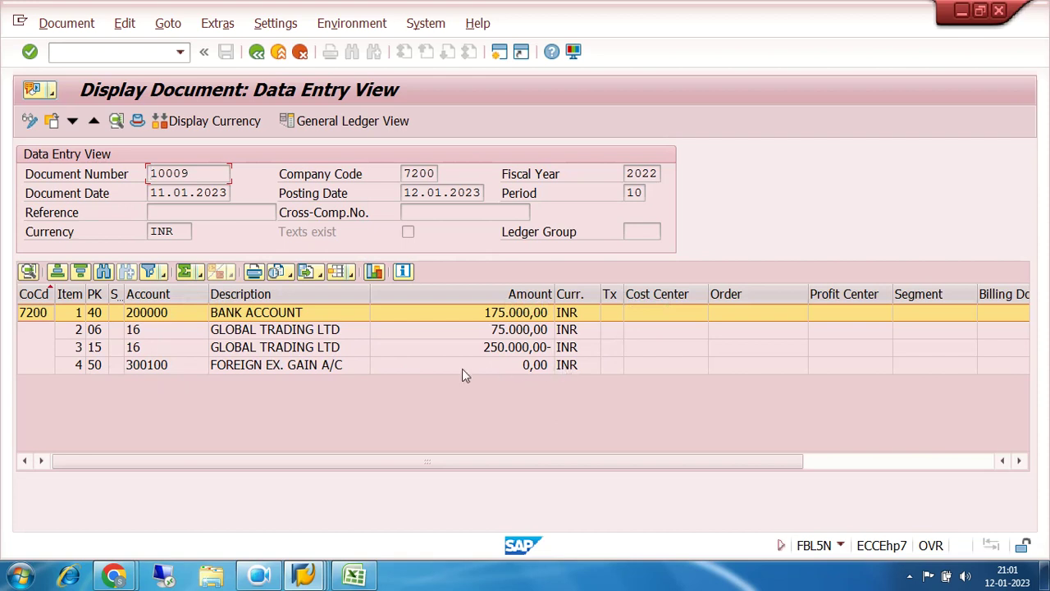
Examine the bank, residual and clearing line items of the payment document, and return to the cleared items list.
{"action": "left_click", "coordinate": [195, 349]}
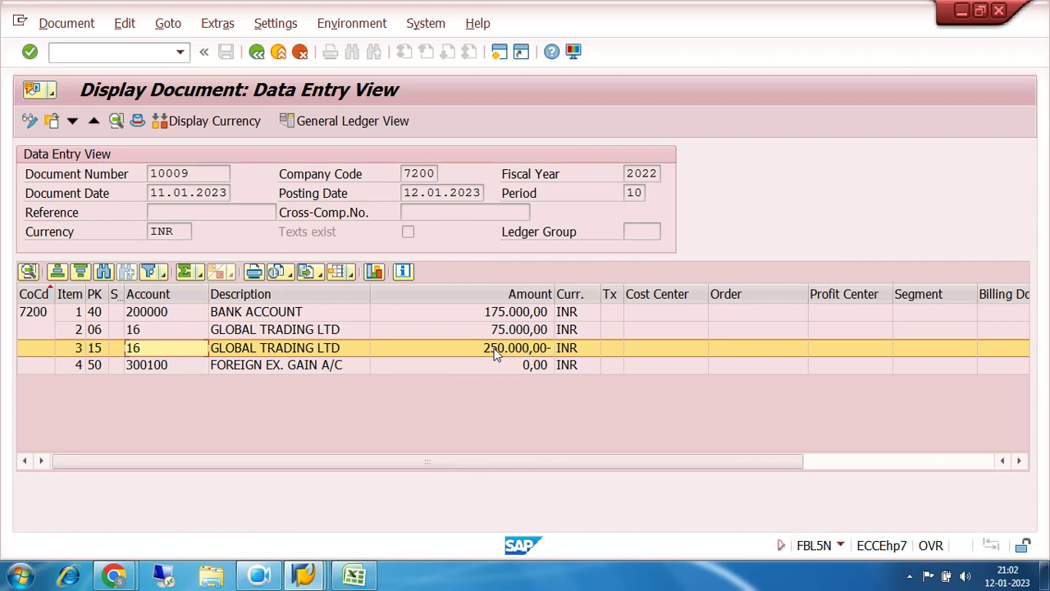
{"action": "left_click", "coordinate": [517, 315]}
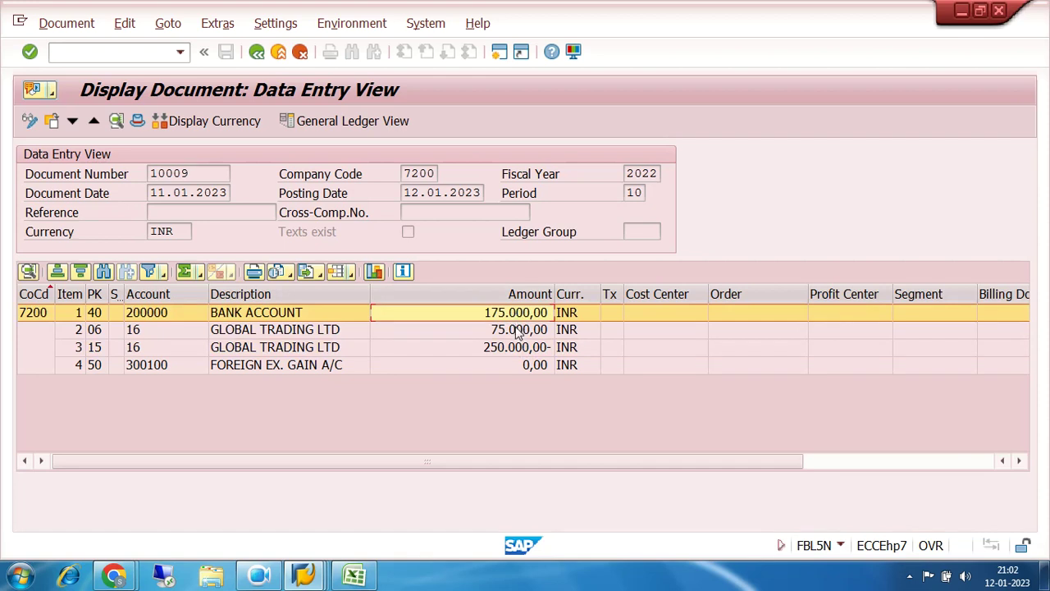
{"action": "left_click", "coordinate": [517, 331]}
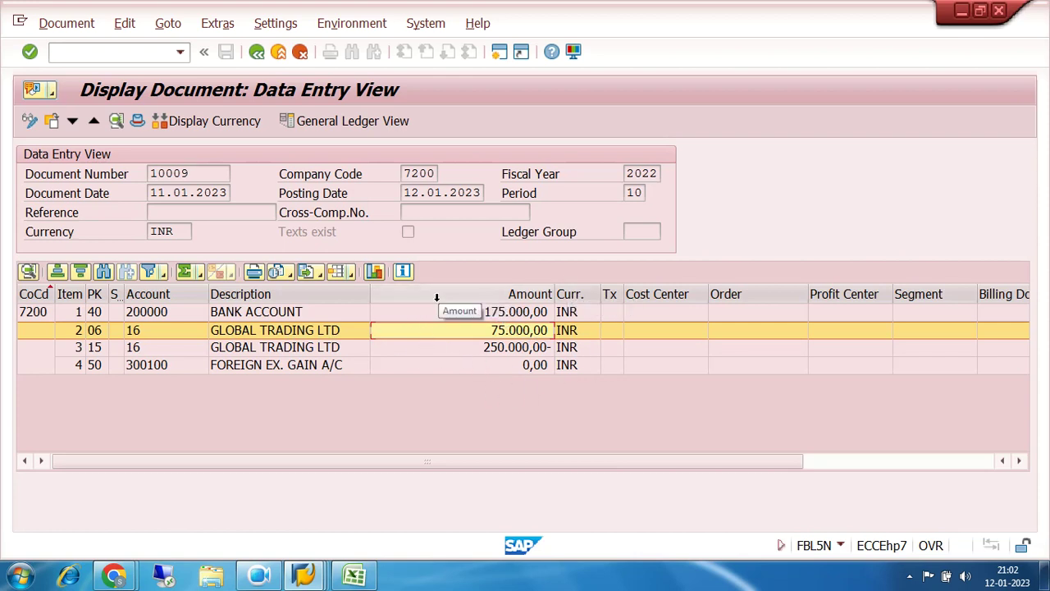
{"action": "left_click", "coordinate": [237, 355]}
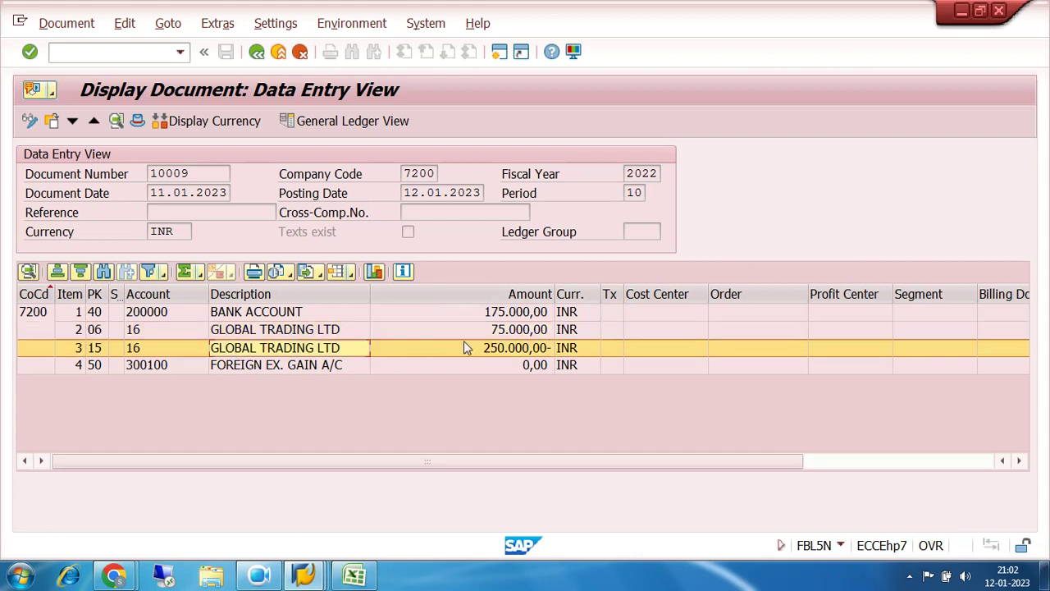
{"action": "left_click", "coordinate": [524, 331]}
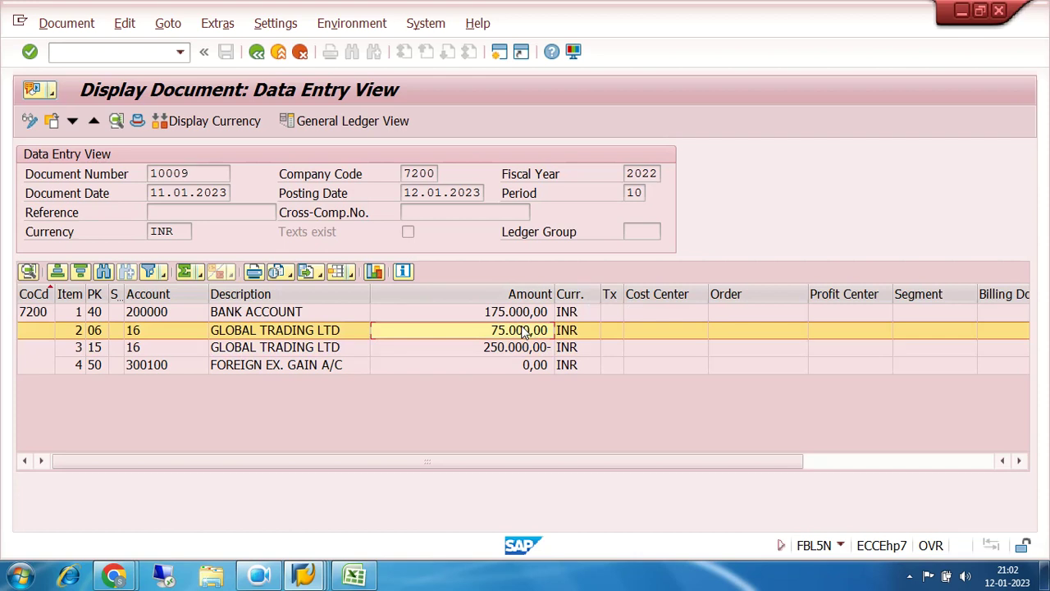
{"action": "left_click", "coordinate": [256, 52]}
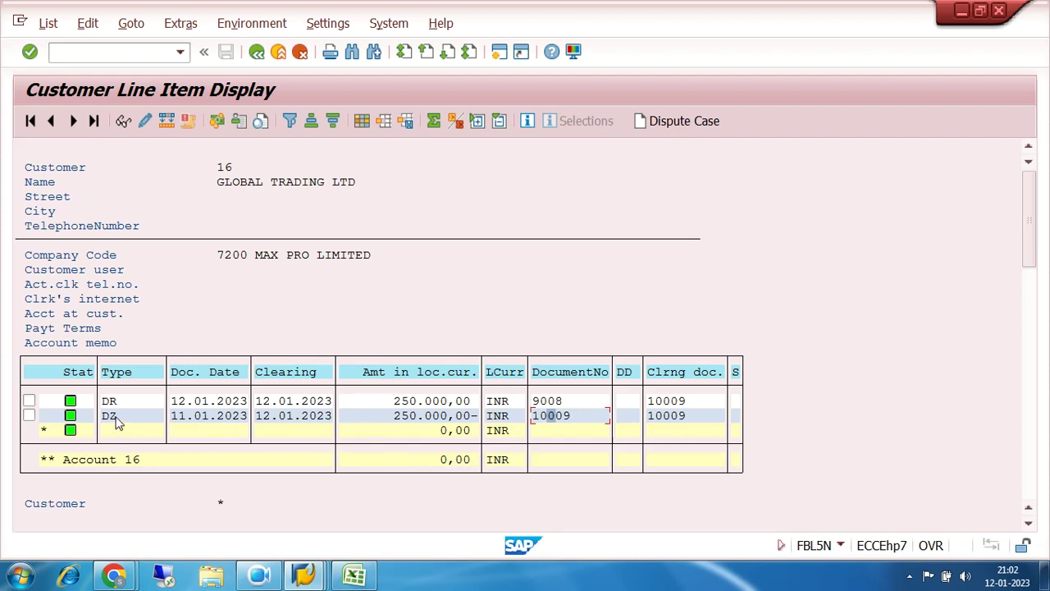
Leave the customer line item report and collapse the Document Entry, Accounts Receivable and Financial Accounting folders.
{"action": "left_click", "coordinate": [421, 416]}
{"action": "left_click", "coordinate": [256, 53]}
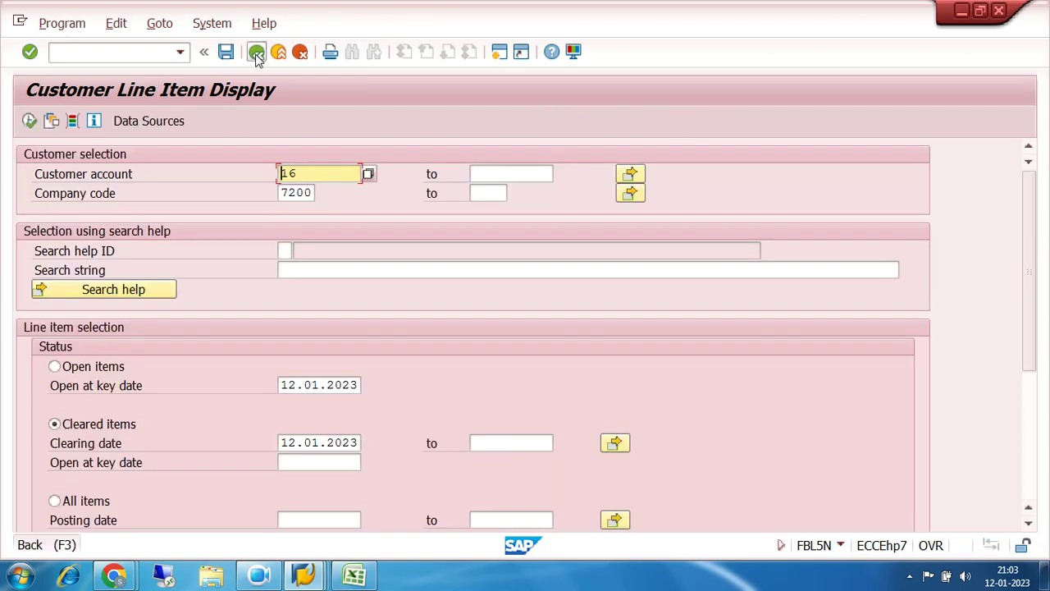
{"action": "left_click", "coordinate": [256, 53]}
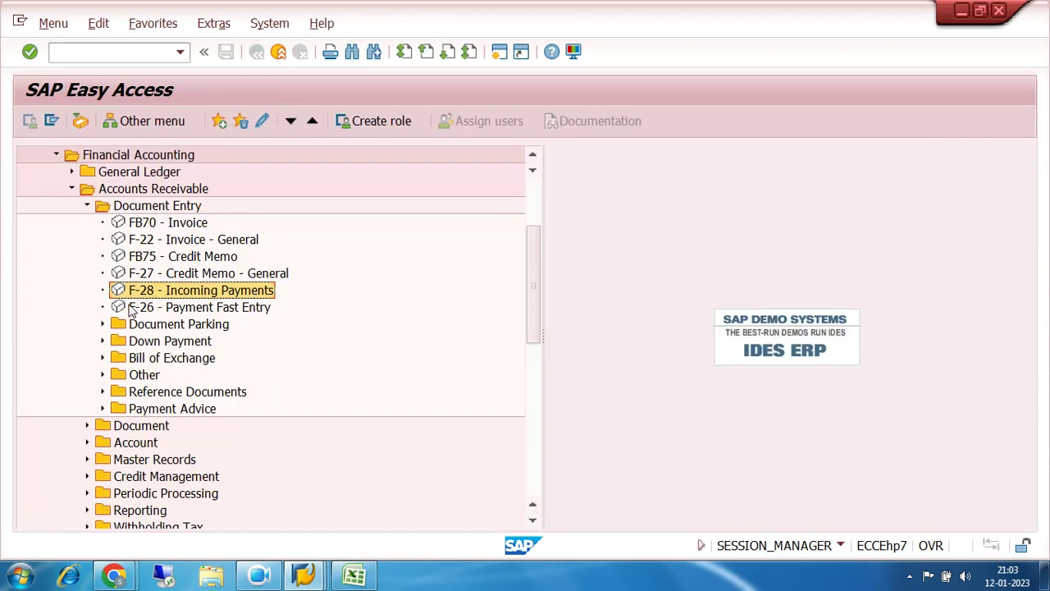
{"action": "left_click", "coordinate": [87, 206]}
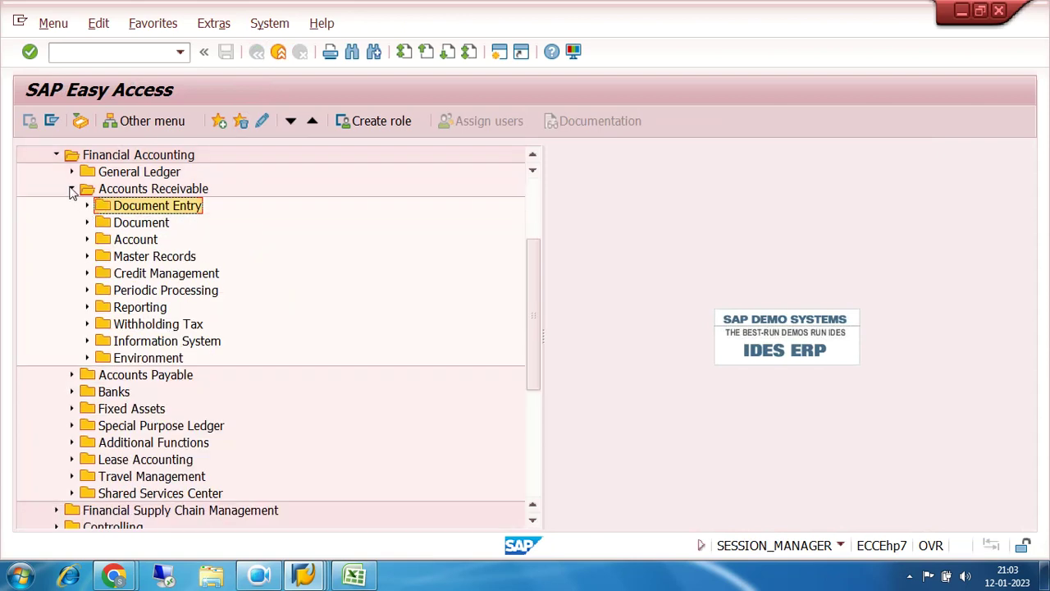
{"action": "left_click", "coordinate": [71, 188]}
{"action": "left_click", "coordinate": [57, 155]}
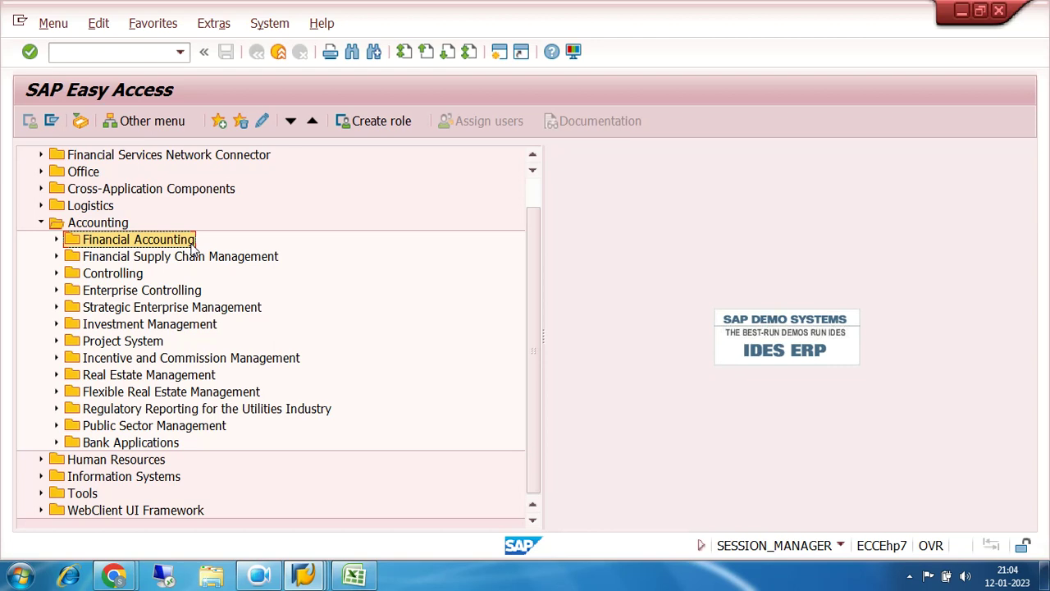
Switch to the ADVANCE workbook in Excel and enter SUNDRY DEBTORS in cell A7 of Sheet4.
{"action": "left_click", "coordinate": [367, 573]}
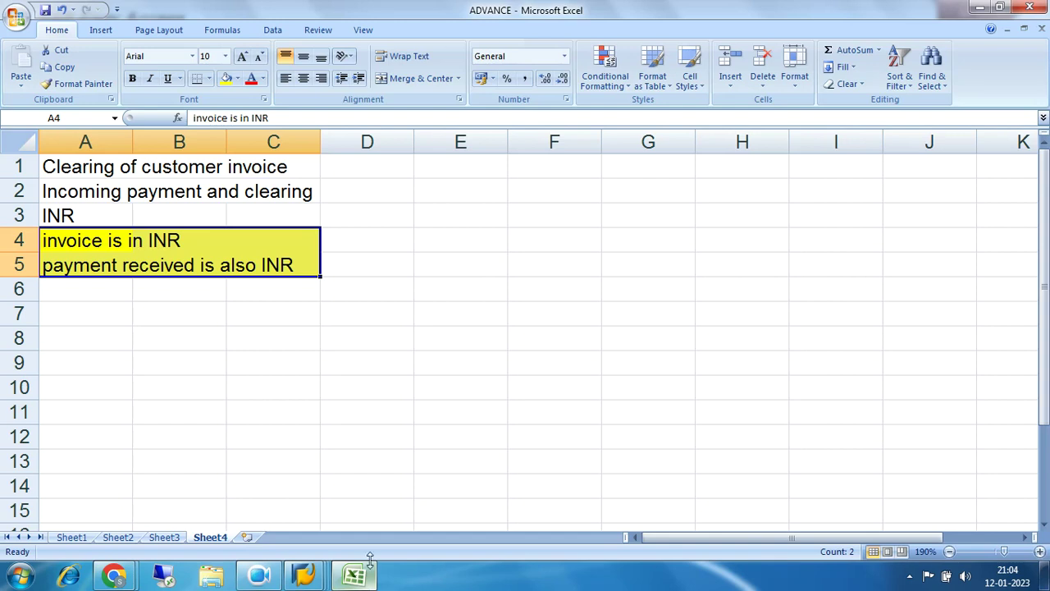
{"action": "left_click", "coordinate": [121, 319]}
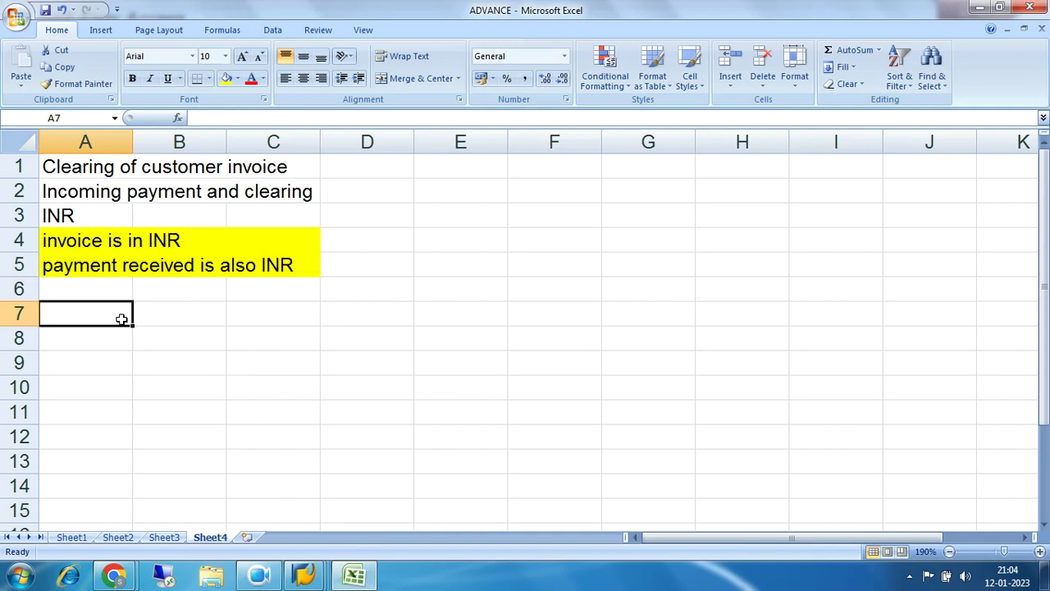
{"action": "type", "text": "DR"}
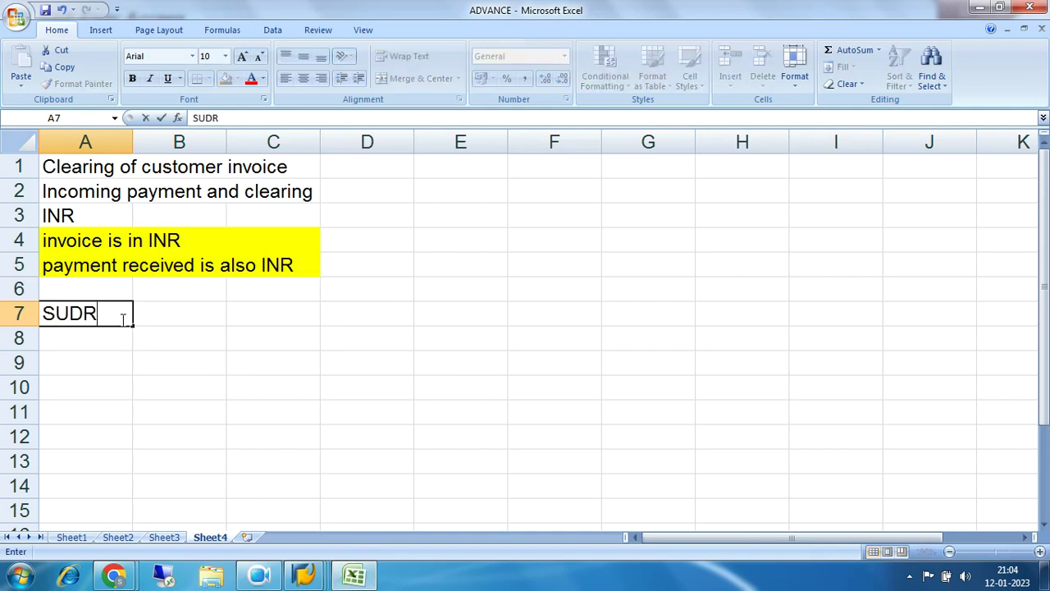
{"action": "type", "text": "Y"}
{"action": "key", "text": "BackSpace"}
{"action": "key", "text": "BackSpace"}
{"action": "key", "text": "BackSpace"}
{"action": "type", "text": "NDRY"}
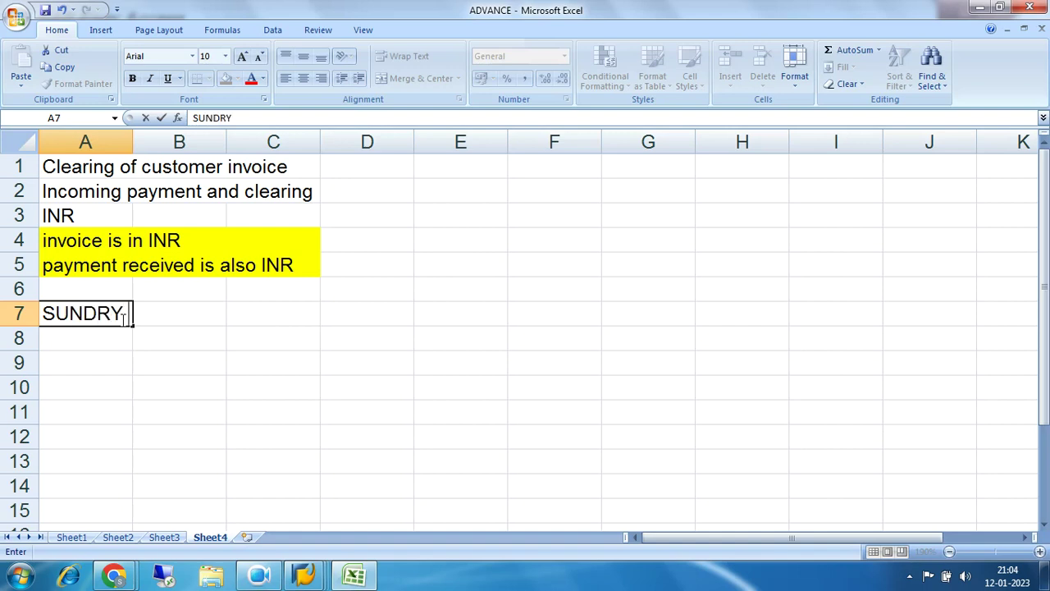
{"action": "type", "text": " DEB"}
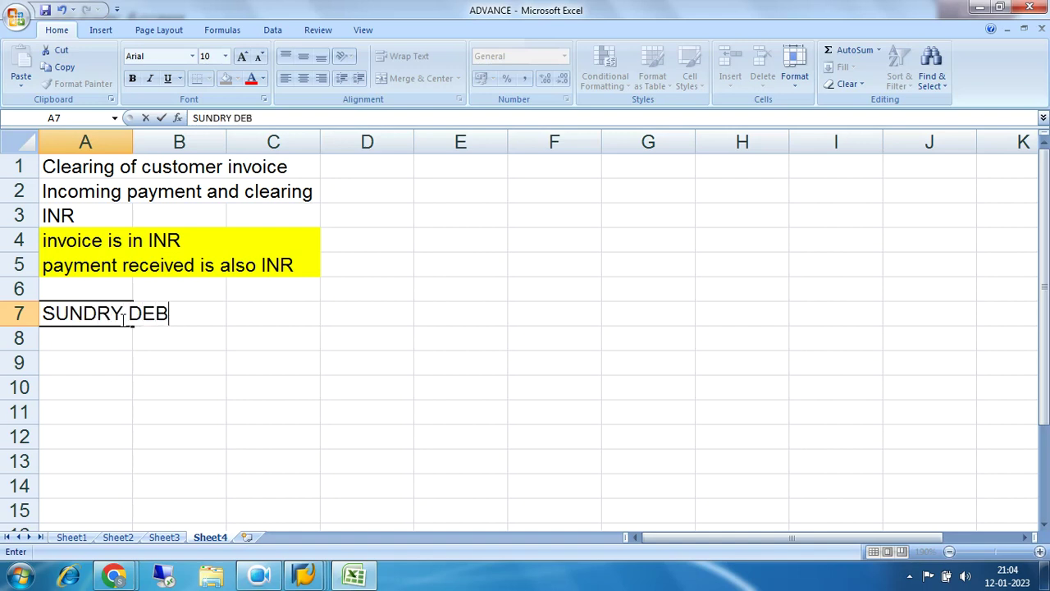
{"action": "type", "text": "TORS"}
Complete the sundry debtors line with DR in D7, 1000 in E7 and USD in F7.
{"action": "key", "text": "Right"}
{"action": "key", "text": "Right"}
{"action": "key", "text": "Right"}
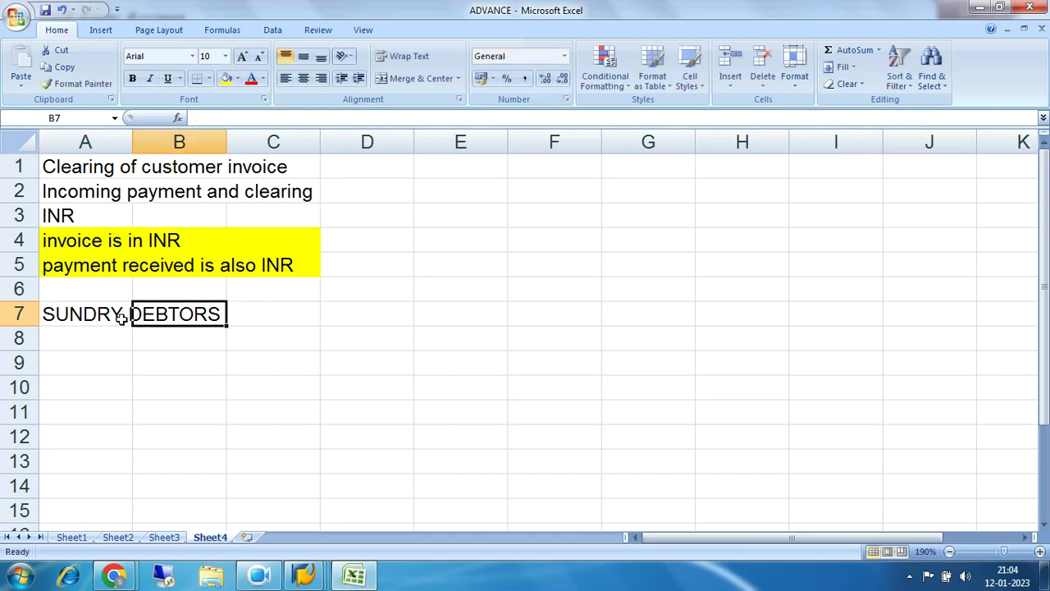
{"action": "type", "text": "DR"}
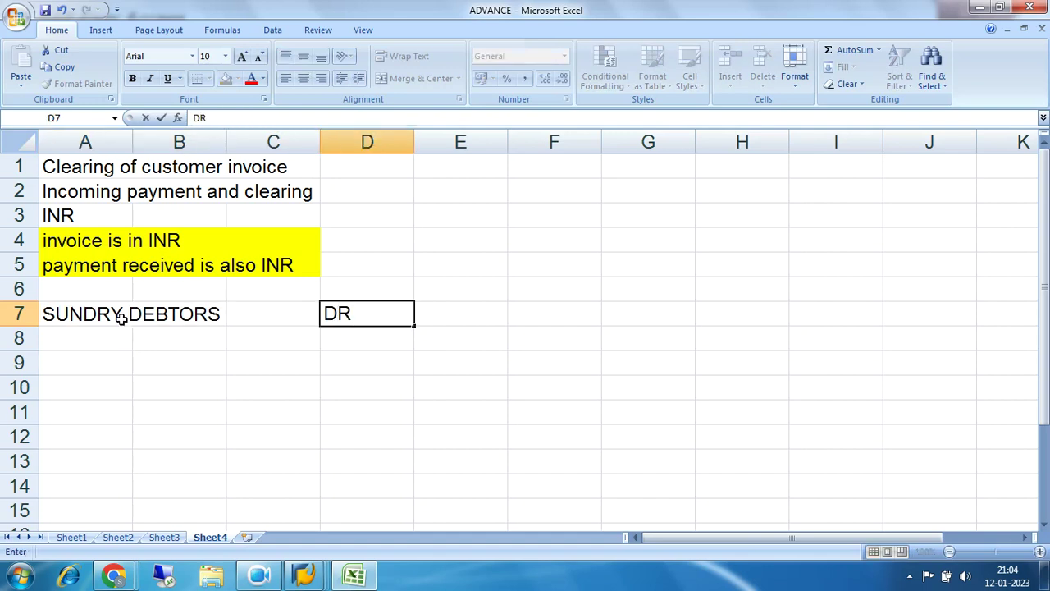
{"action": "key", "text": "Right"}
{"action": "type", "text": "1000"}
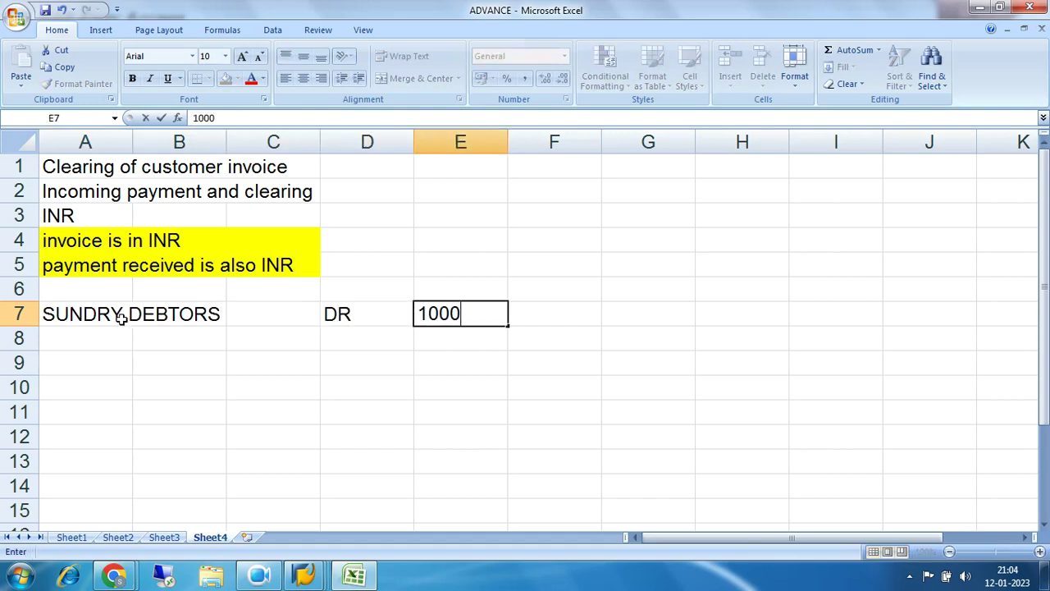
{"action": "key", "text": "Right"}
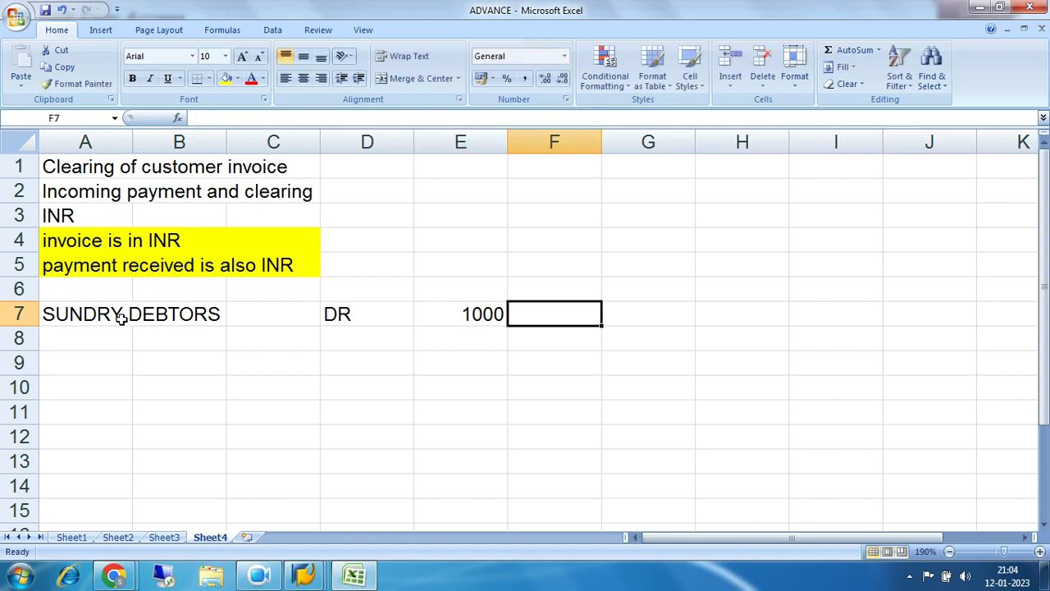
{"action": "type", "text": "USD"}
{"action": "key", "text": "Return"}
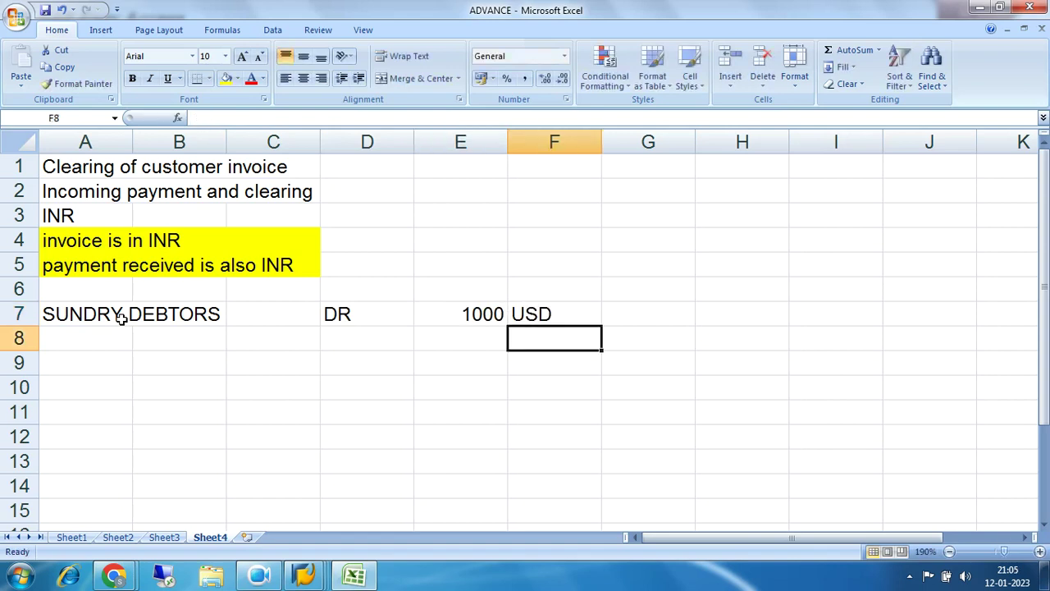
Enter TO SALES in cell A8, below the sundry debtors entry.
{"action": "key", "text": "Left"}
{"action": "key", "text": "Left"}
{"action": "key", "text": "Left"}
{"action": "key", "text": "Left"}
{"action": "key", "text": "Left"}
{"action": "type", "text": "T"}
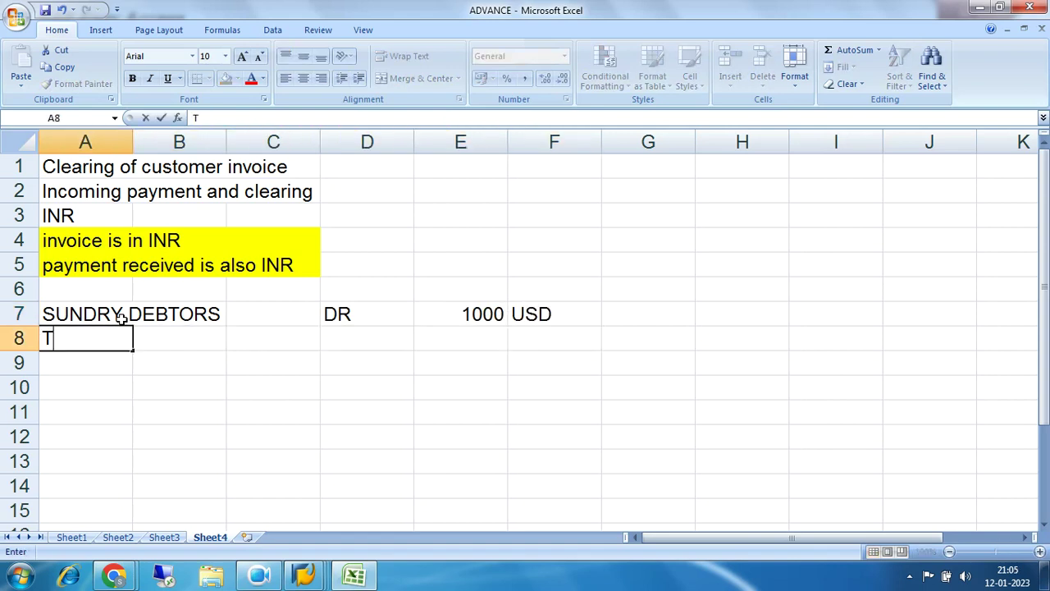
{"action": "type", "text": "O SALES"}
Complete the sales line with CR in D8, 1000 in E8 and USD in F8.
{"action": "key", "text": "Tab"}
{"action": "key", "text": "Right"}
{"action": "key", "text": "Right"}
{"action": "type", "text": "CR"}
{"action": "key", "text": "Tab"}
{"action": "type", "text": "1000"}
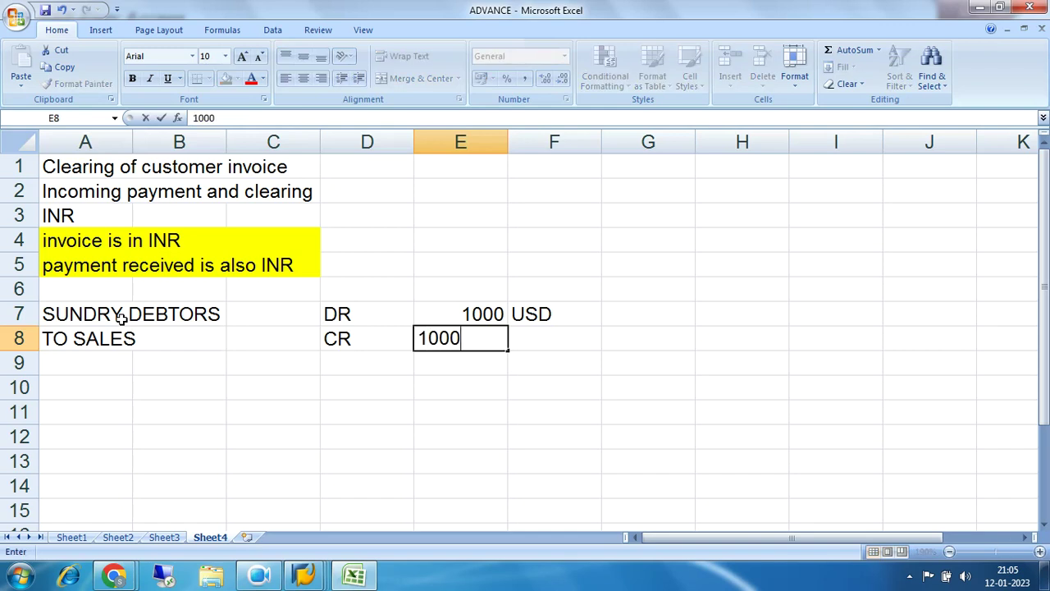
{"action": "key", "text": "Tab"}
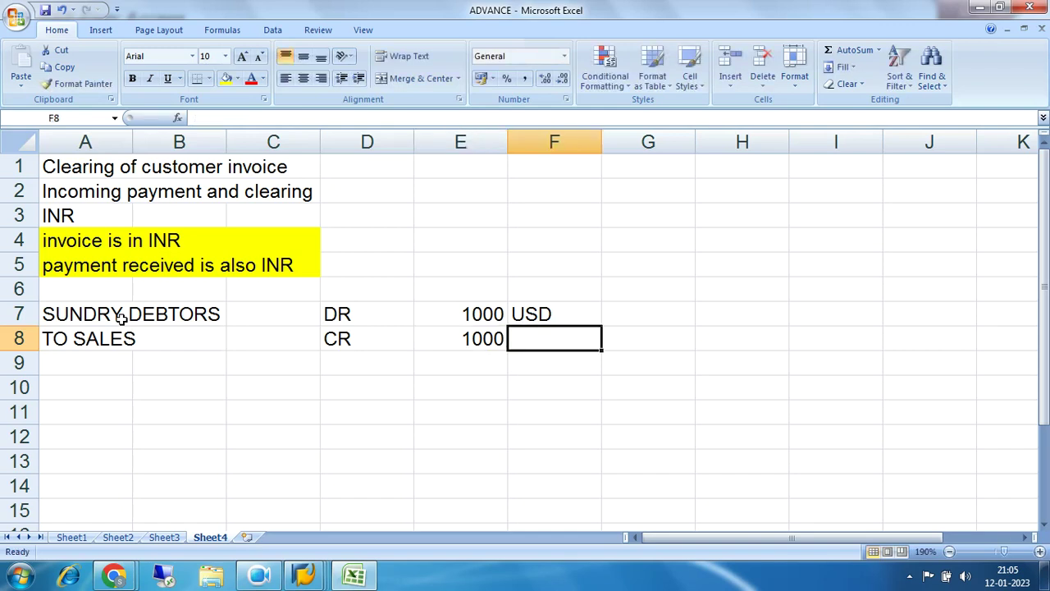
{"action": "type", "text": "USD"}
{"action": "key", "text": "Return"}
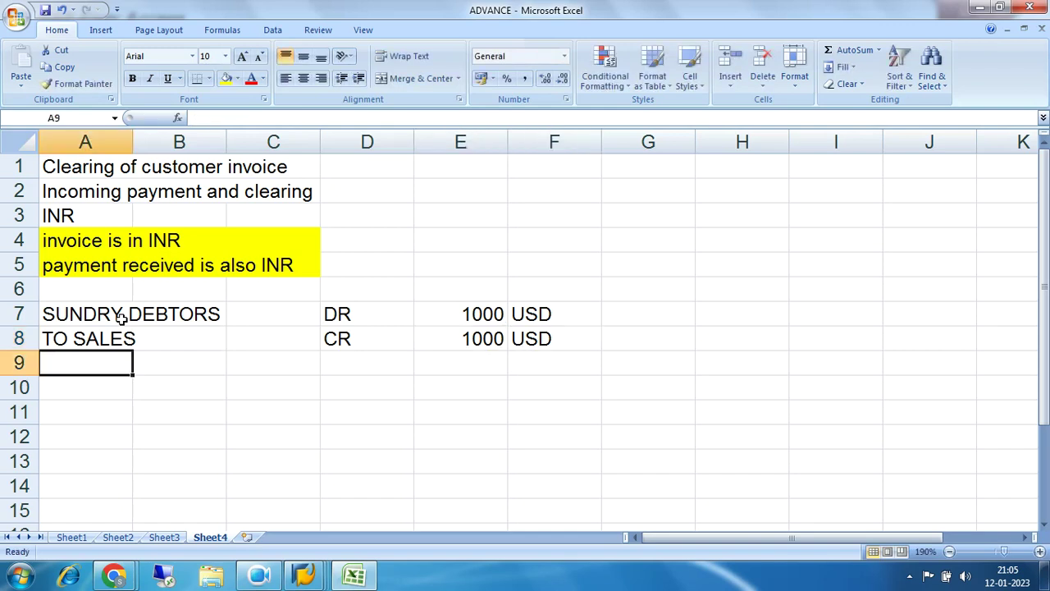
Fill the invoice entry in A7:F8 with blue.
{"action": "left_click_drag", "start_coordinate": [122, 319], "coordinate": [556, 336]}
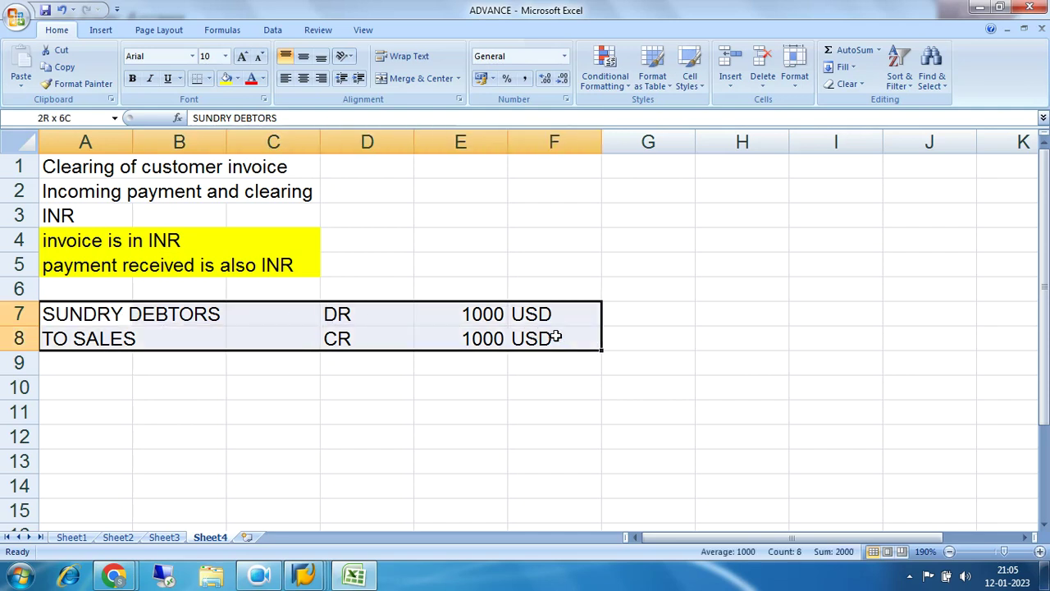
{"action": "left_click", "coordinate": [237, 78]}
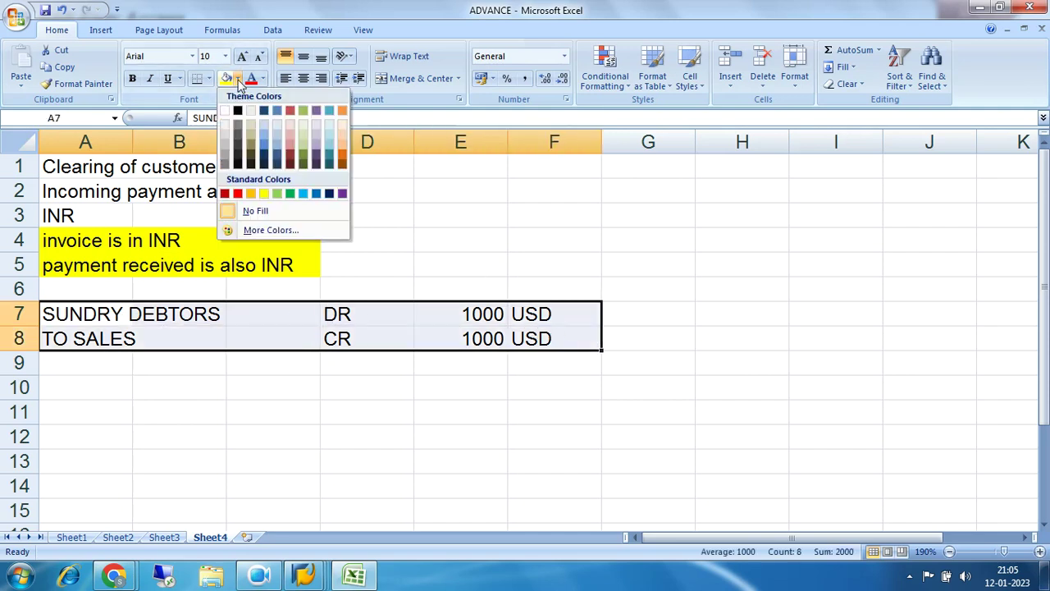
{"action": "left_click", "coordinate": [266, 145]}
{"action": "left_click", "coordinate": [527, 428]}
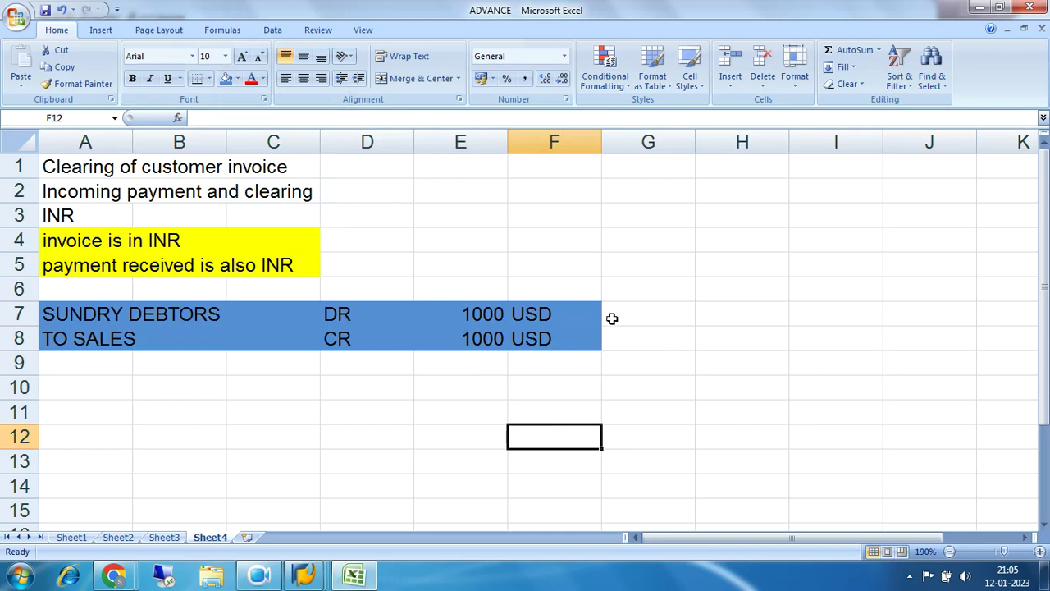
Enter the invoice date 01.04.2022 in cell F6 and widen column F to fit it.
{"action": "left_click", "coordinate": [540, 294]}
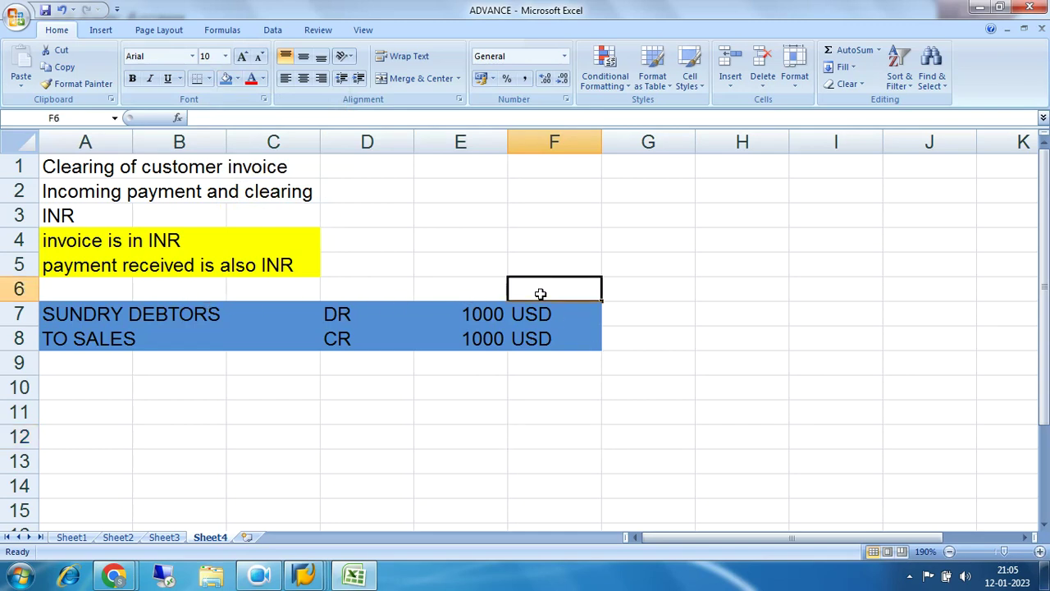
{"action": "type", "text": "01.0"}
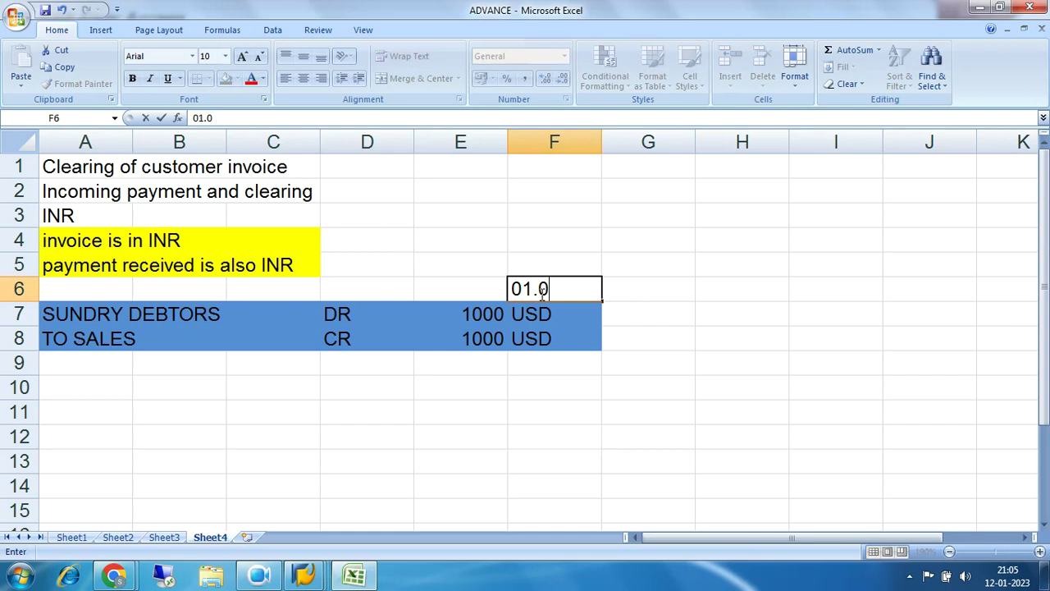
{"action": "type", "text": "4.2022"}
{"action": "left_click", "coordinate": [714, 355]}
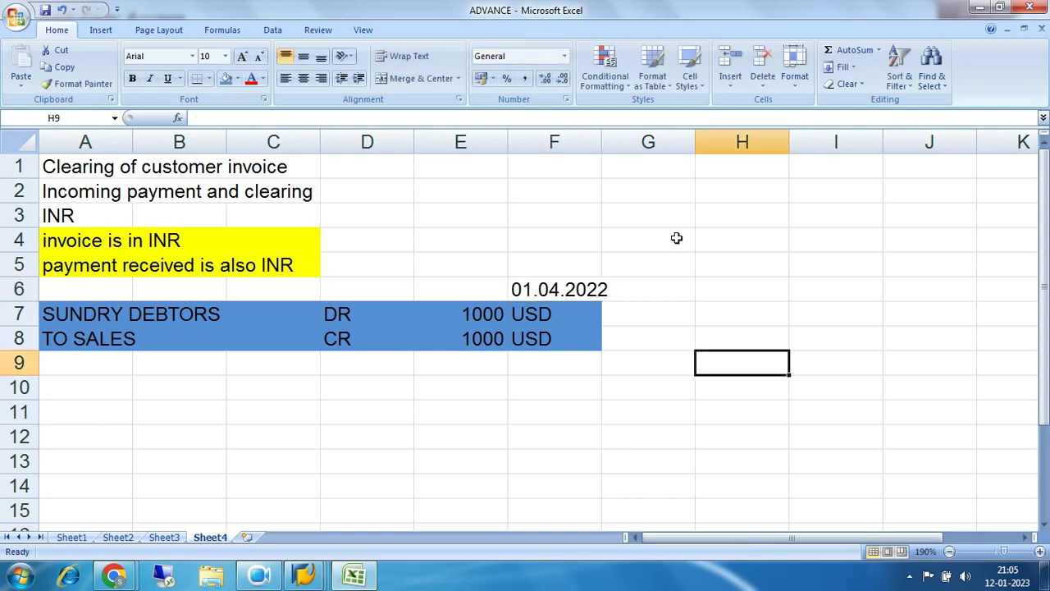
{"action": "left_click_drag", "start_coordinate": [603, 142], "coordinate": [621, 143]}
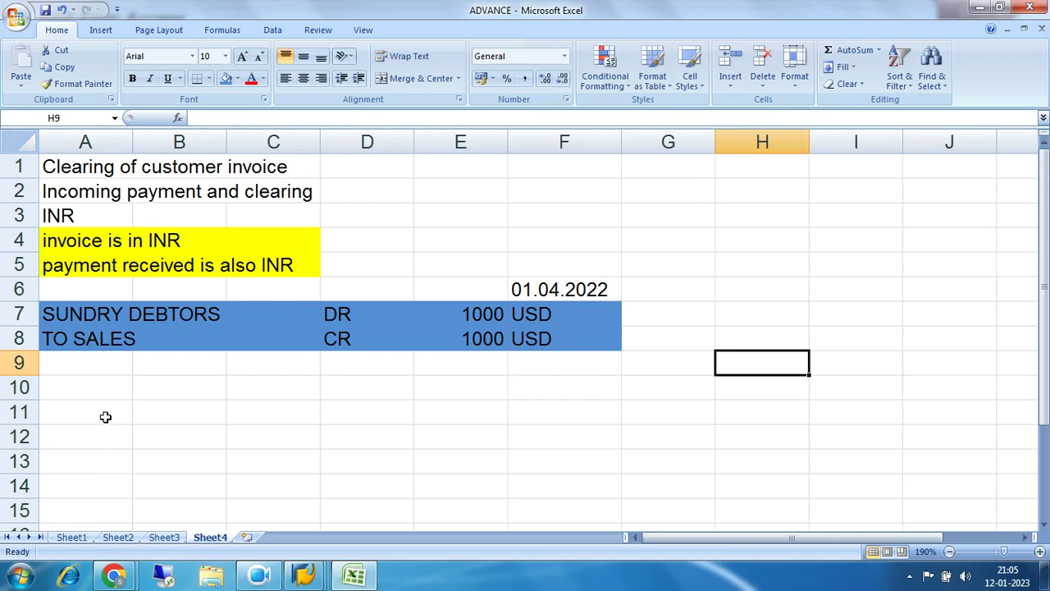
Enter the payment date 01.08.2022 in cell F10.
{"action": "left_click_drag", "start_coordinate": [80, 315], "coordinate": [564, 341]}
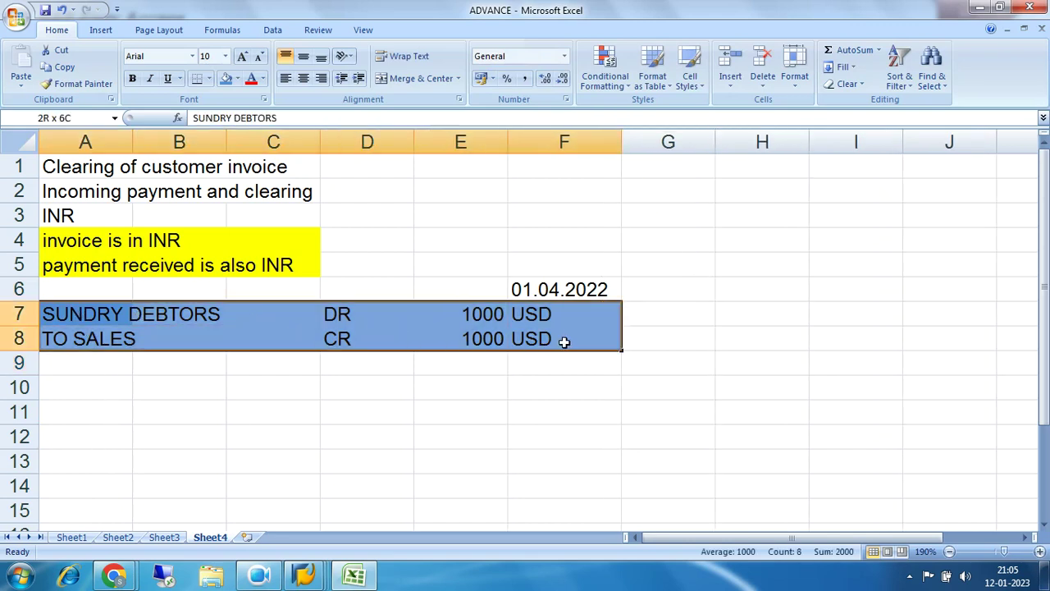
{"action": "left_click", "coordinate": [554, 397]}
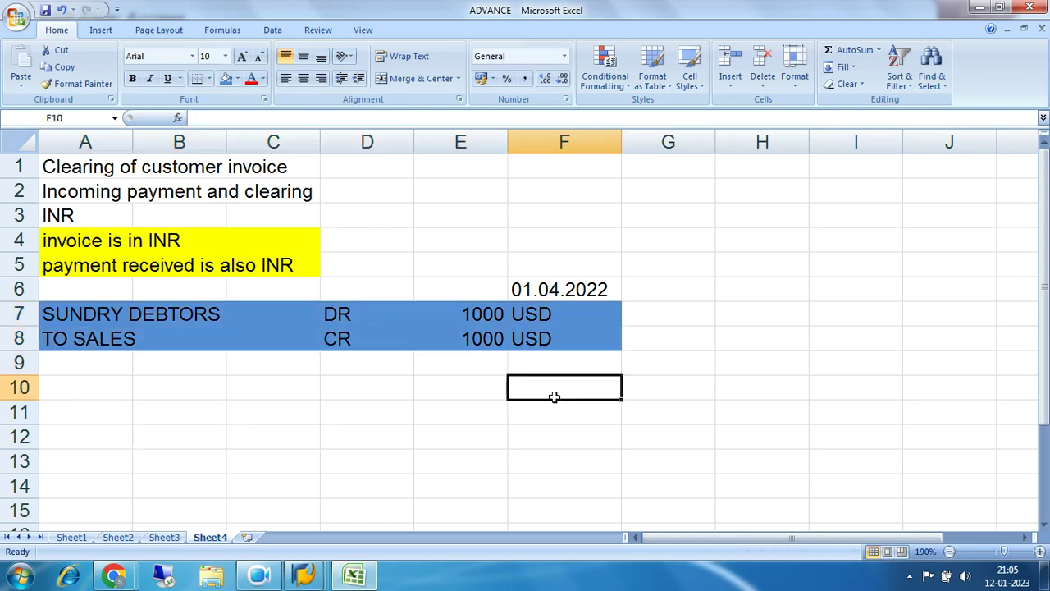
{"action": "type", "text": "01"}
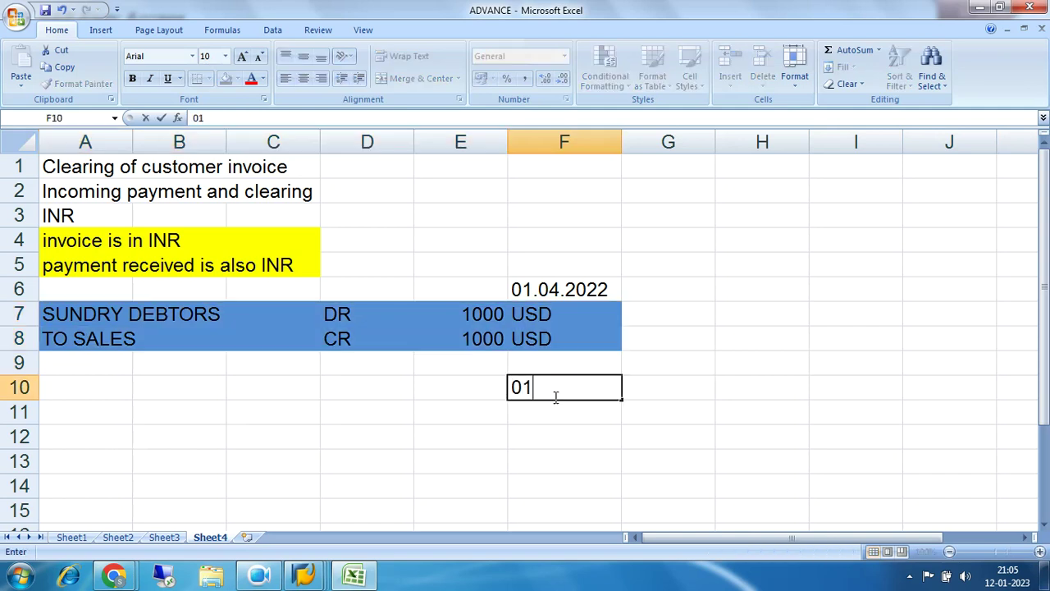
{"action": "type", "text": ".08.2022"}
{"action": "key", "text": "Return"}
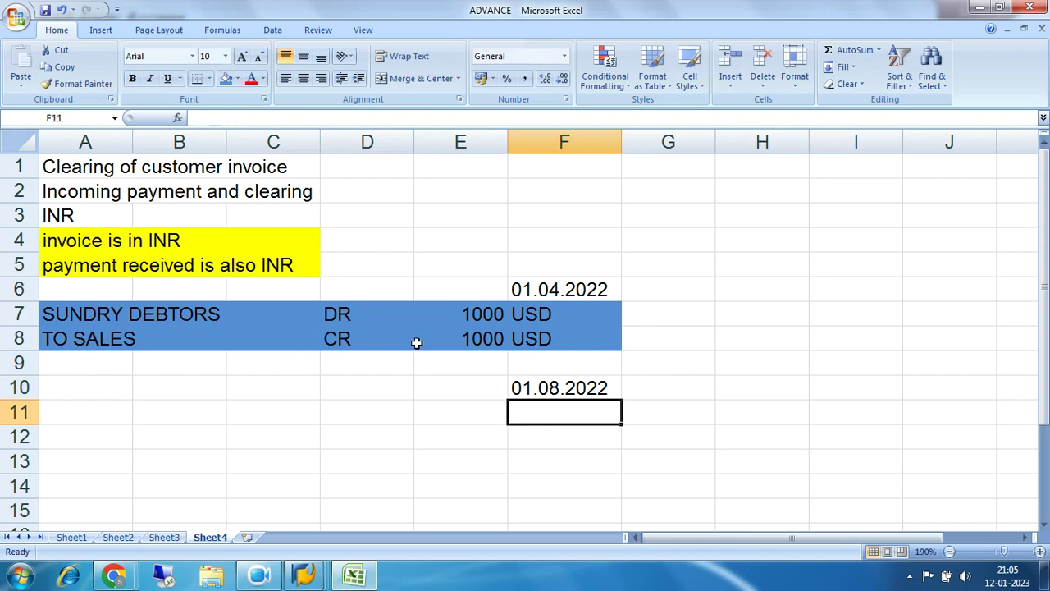
Start the payment entry in row 11 with BANK in A11 and DR in D11.
{"action": "left_click_drag", "start_coordinate": [133, 313], "coordinate": [540, 339]}
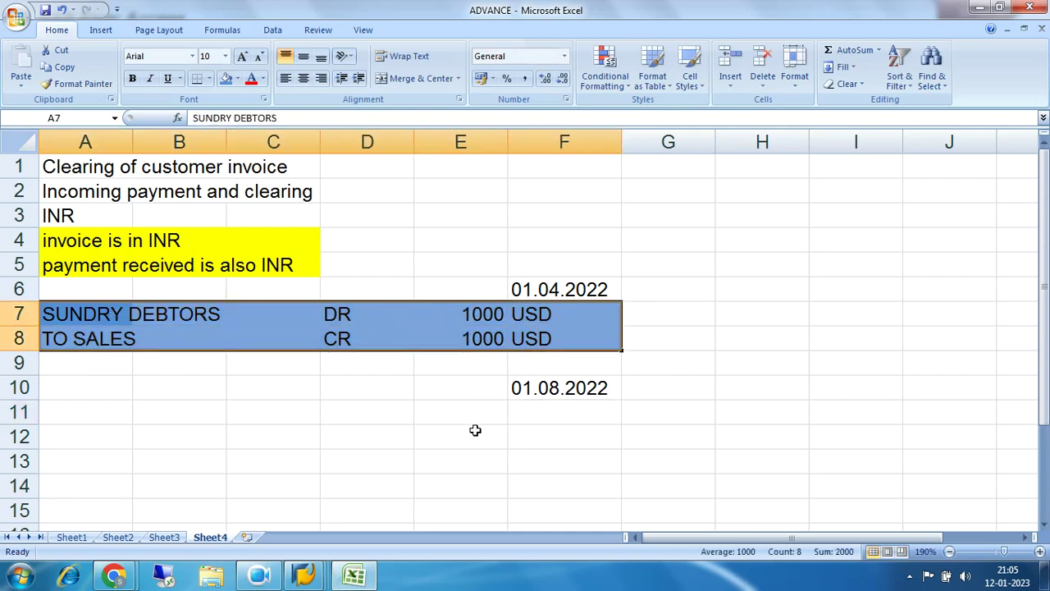
{"action": "left_click", "coordinate": [117, 412]}
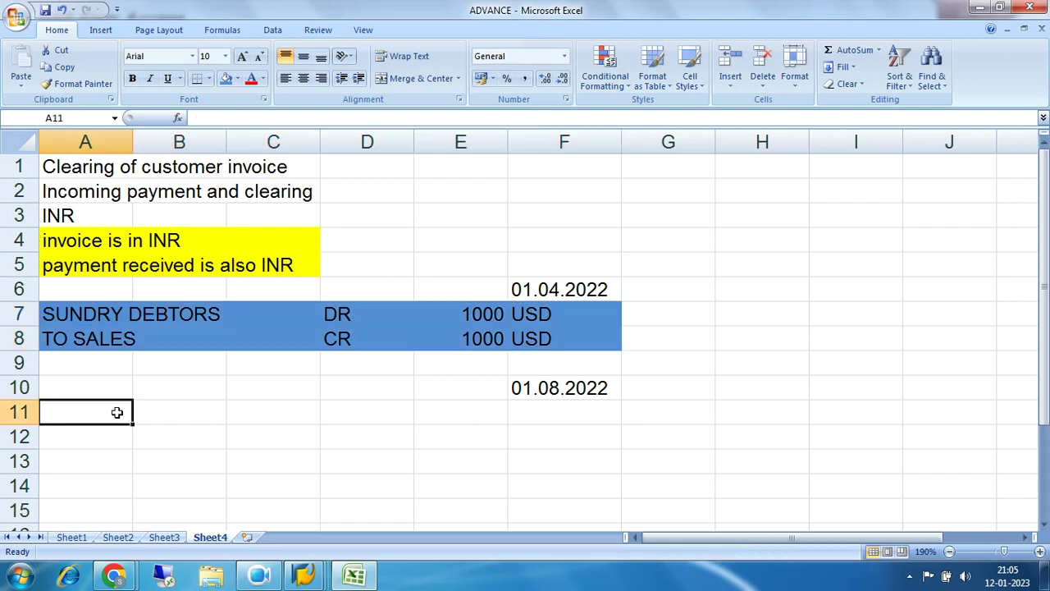
{"action": "type", "text": "BAK"}
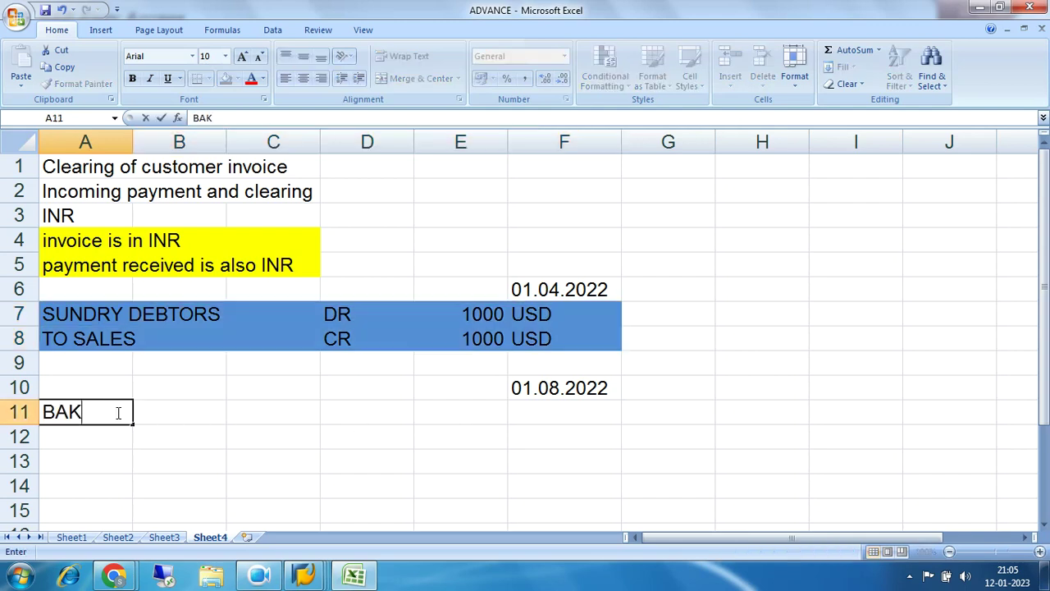
{"action": "key", "text": "BackSpace"}
{"action": "type", "text": "NK"}
{"action": "key", "text": "Tab"}
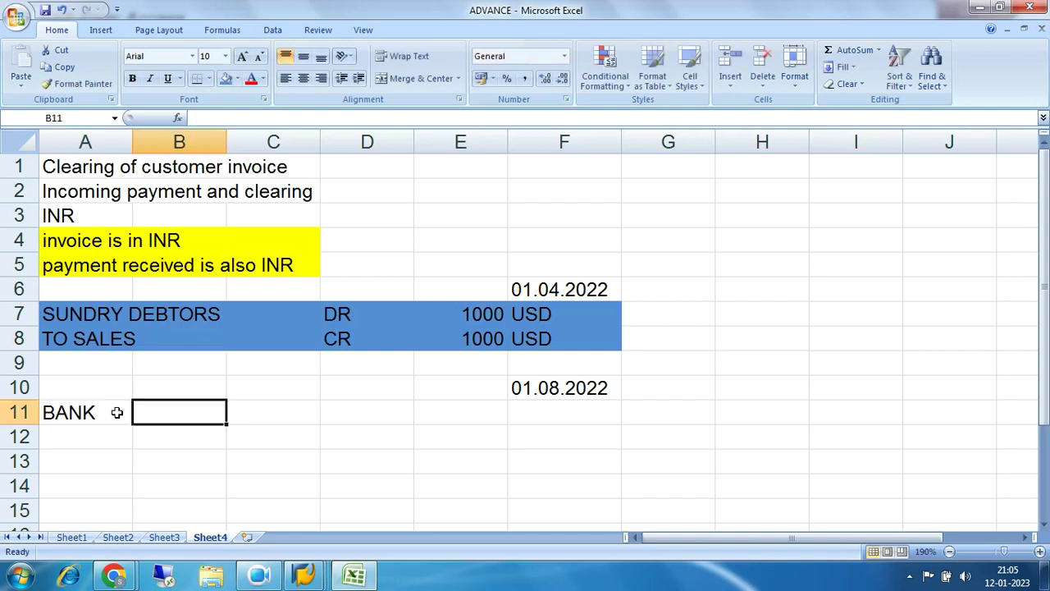
{"action": "key", "text": "Tab"}
{"action": "key", "text": "Tab"}
{"action": "type", "text": "DR"}
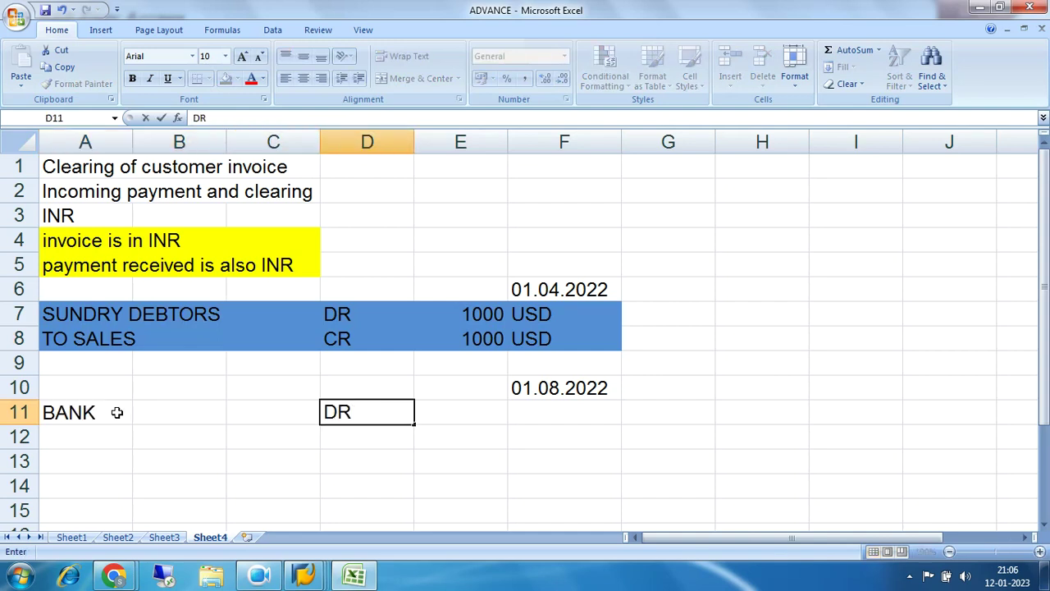
{"action": "key", "text": "Tab"}
{"action": "key", "text": "Tab"}
Copy the 1000 USD amounts and currency from E7:F8 into the payment entry at E11:F12.
{"action": "left_click_drag", "start_coordinate": [481, 313], "coordinate": [548, 337]}
{"action": "key", "text": "ctrl+c"}
{"action": "left_click", "coordinate": [494, 416]}
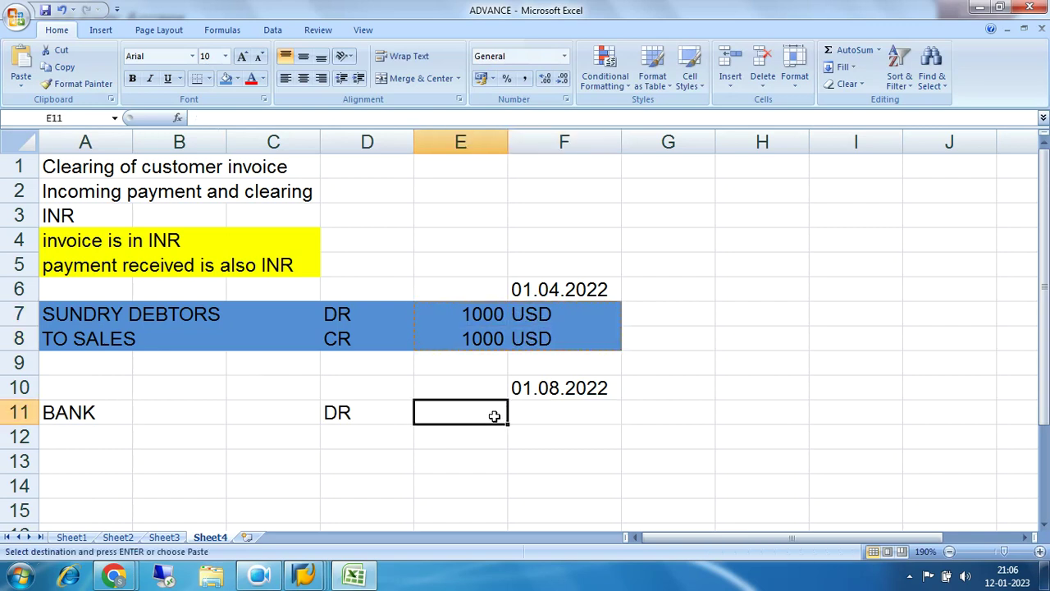
{"action": "key", "text": "ctrl+v"}
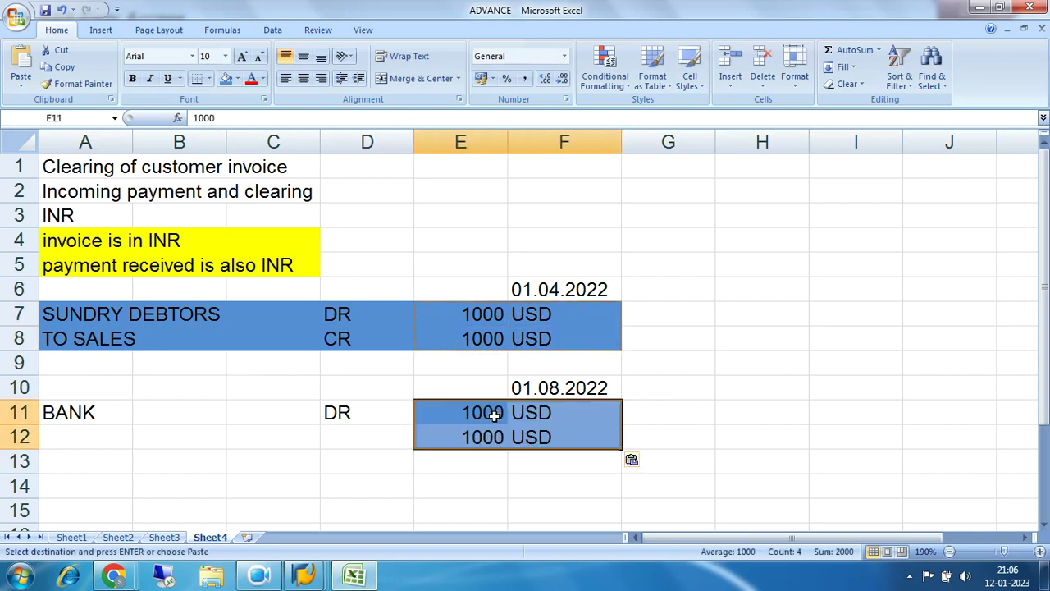
Copy the SUNDRY DEBTORS line from A7:D7 to row 12 and change D12 to CR.
{"action": "left_click", "coordinate": [80, 440]}
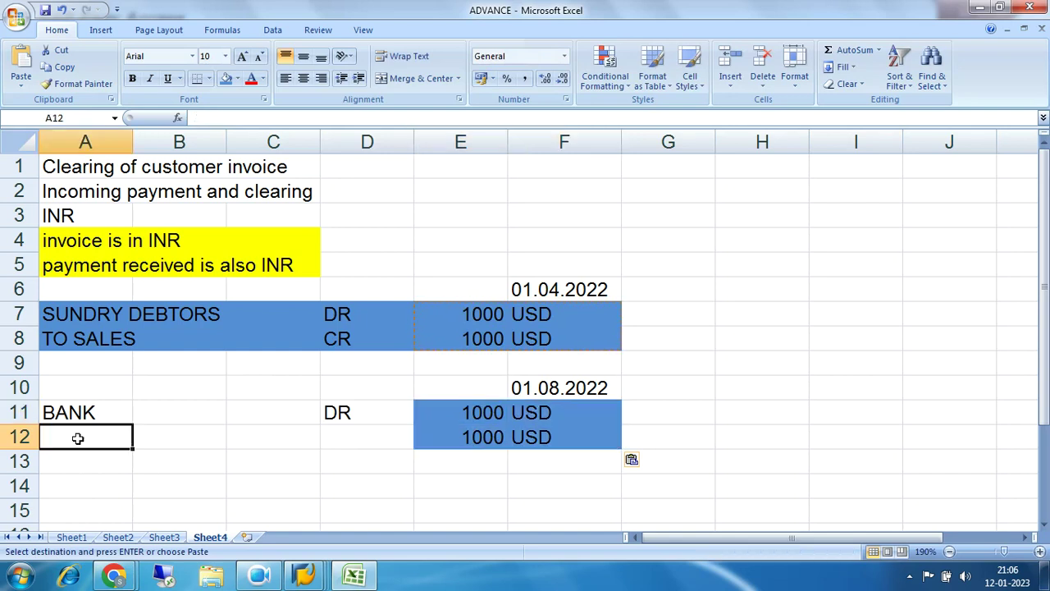
{"action": "left_click_drag", "start_coordinate": [78, 321], "coordinate": [333, 322]}
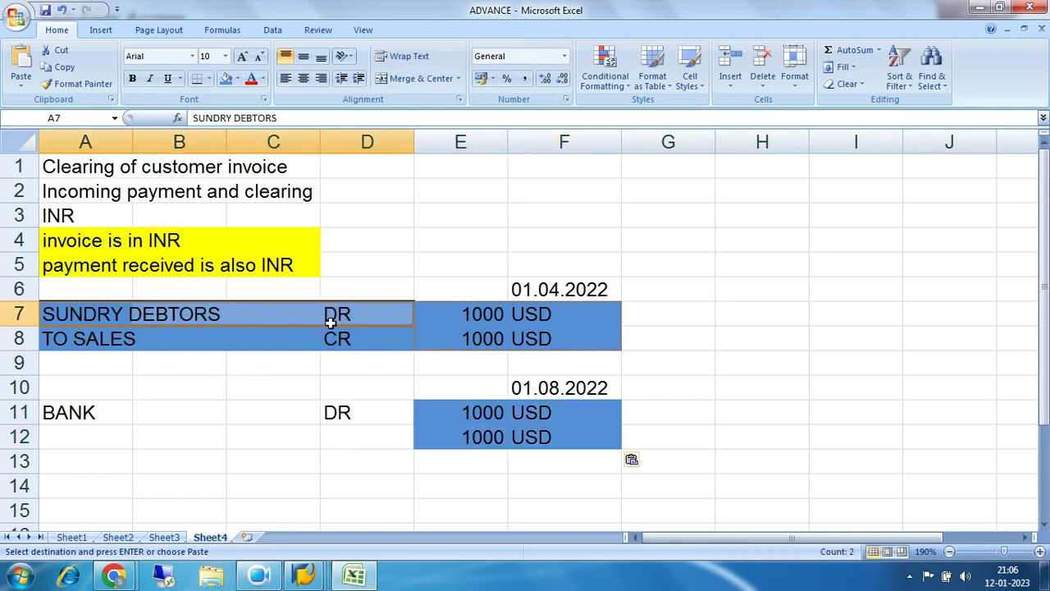
{"action": "left_click", "coordinate": [75, 440]}
{"action": "key", "text": "ctrl+v"}
{"action": "left_click", "coordinate": [351, 438]}
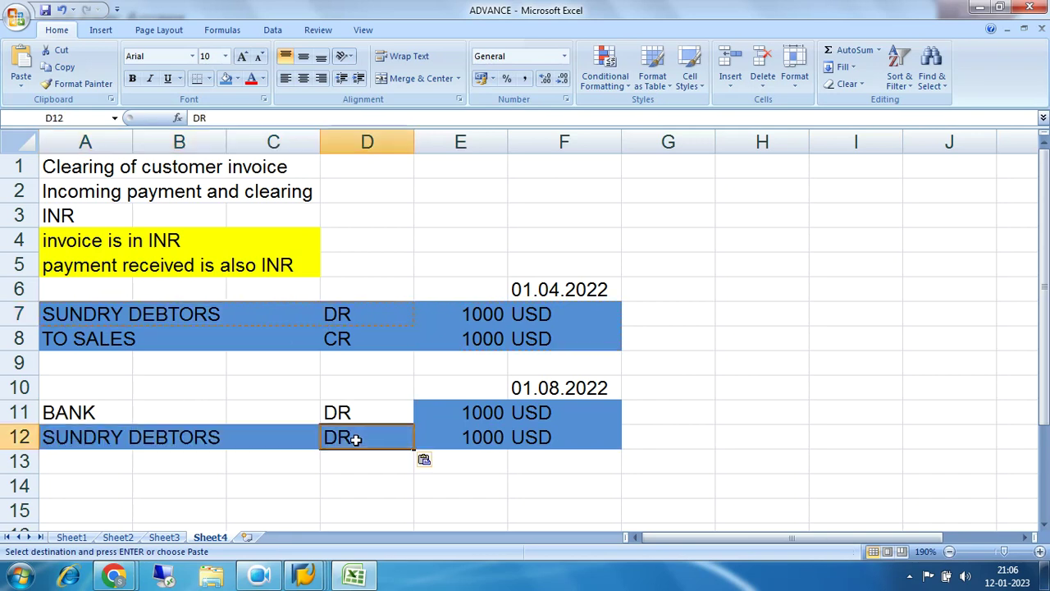
{"action": "type", "text": "CR"}
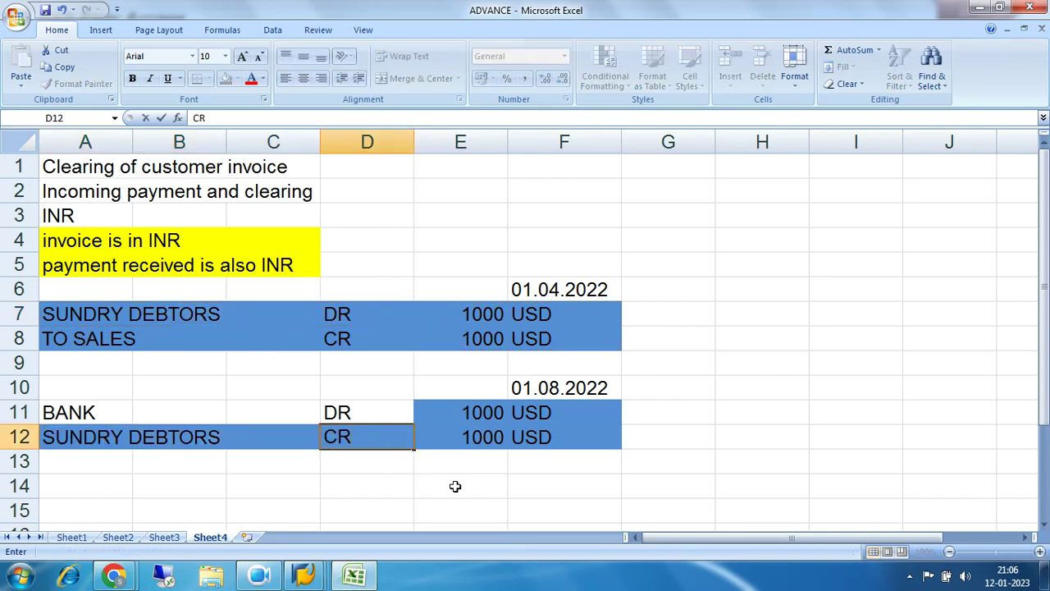
{"action": "left_click", "coordinate": [524, 511]}
Fill the payment entry in A11:F12 with light green.
{"action": "left_click_drag", "start_coordinate": [86, 413], "coordinate": [572, 435]}
{"action": "left_click", "coordinate": [238, 80]}
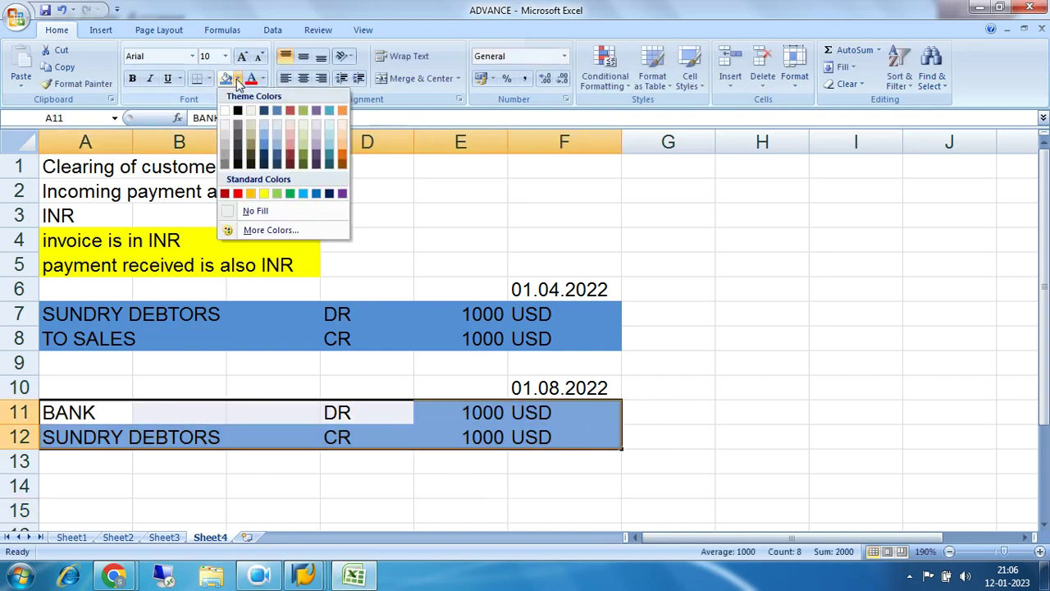
{"action": "left_click", "coordinate": [277, 193]}
{"action": "left_click", "coordinate": [755, 467]}
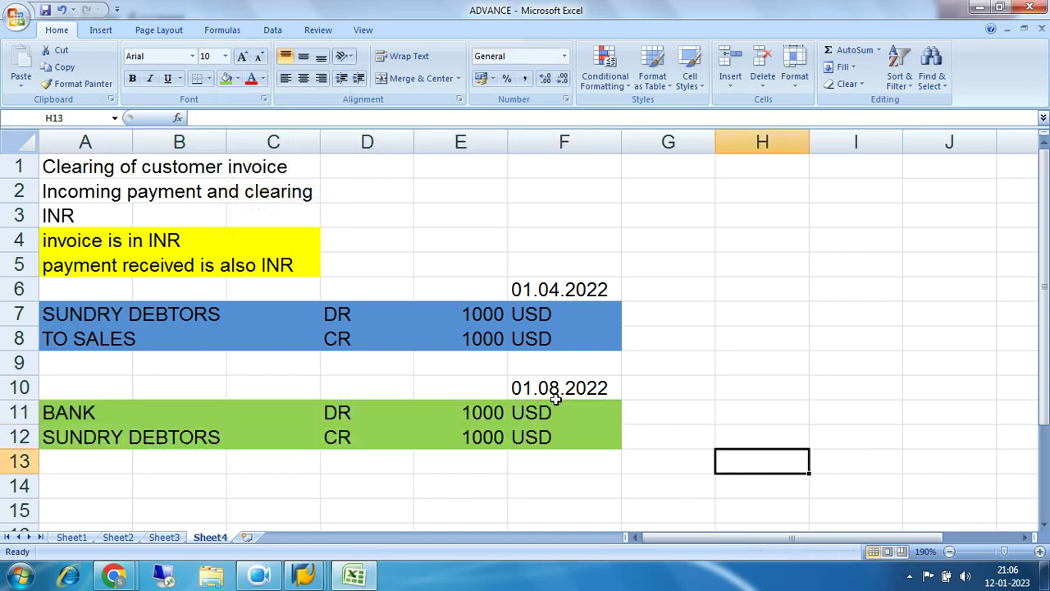
{"action": "left_click", "coordinate": [541, 389]}
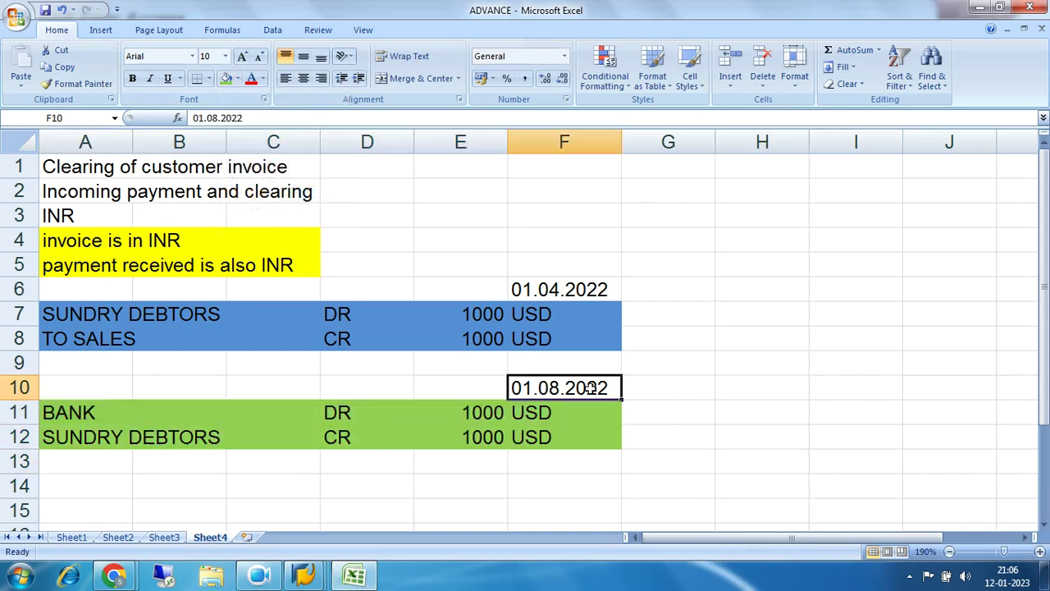
{"action": "left_click", "coordinate": [546, 289]}
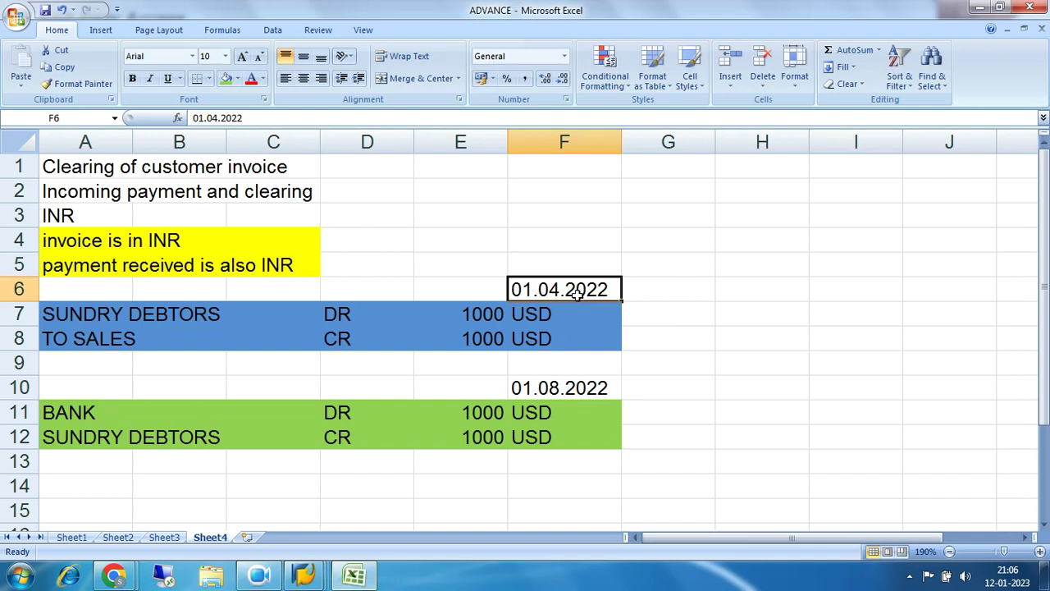
{"action": "left_click", "coordinate": [651, 359]}
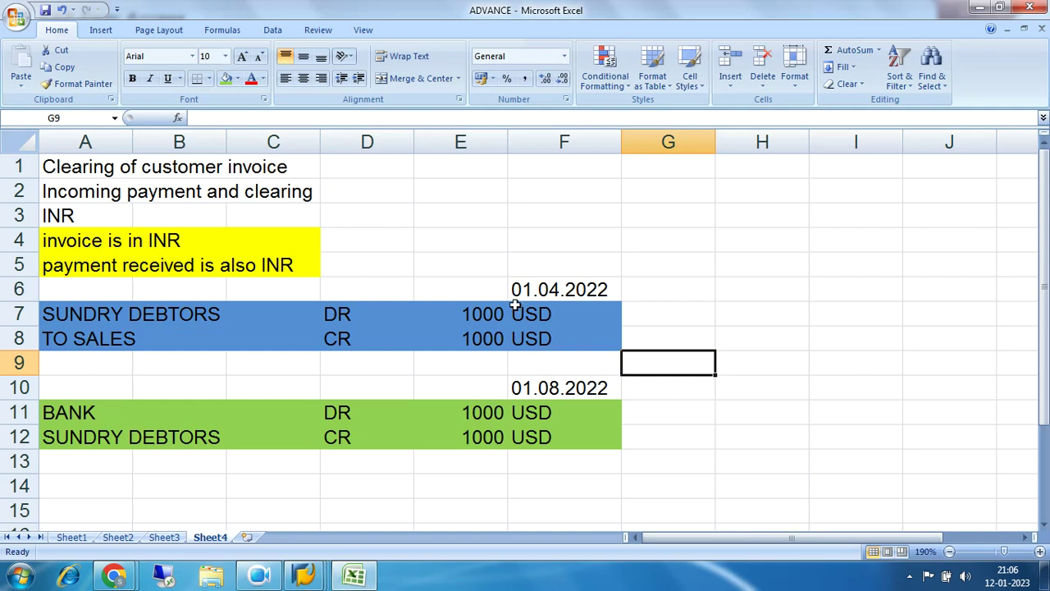
{"action": "left_click_drag", "start_coordinate": [80, 314], "coordinate": [572, 335]}
Start a label reading TRAN in cell G6 beside the invoice date.
{"action": "left_click", "coordinate": [687, 293]}
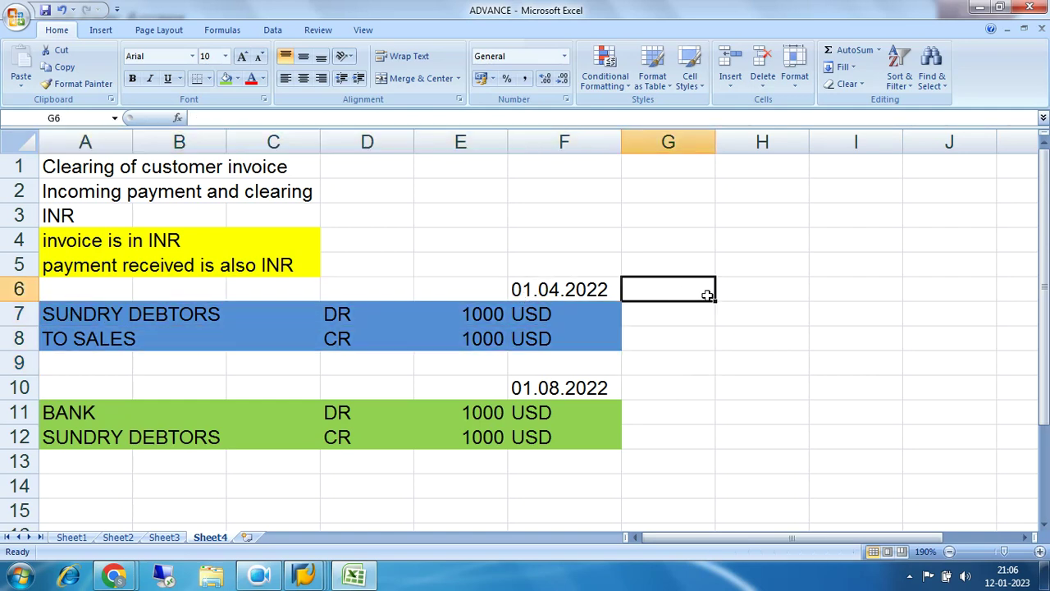
{"action": "type", "text": "TRAN"}
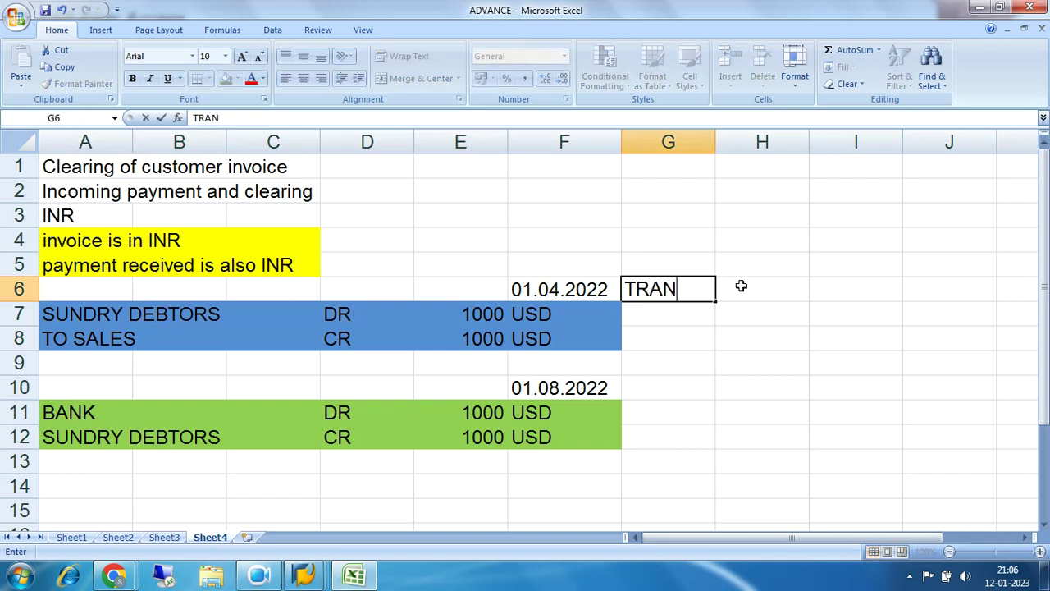
Complete the note in G6, beside the 01.04.2022 date, as "TRANSACTION CURRENCY IS IN USD".
{"action": "type", "text": "SACTION"}
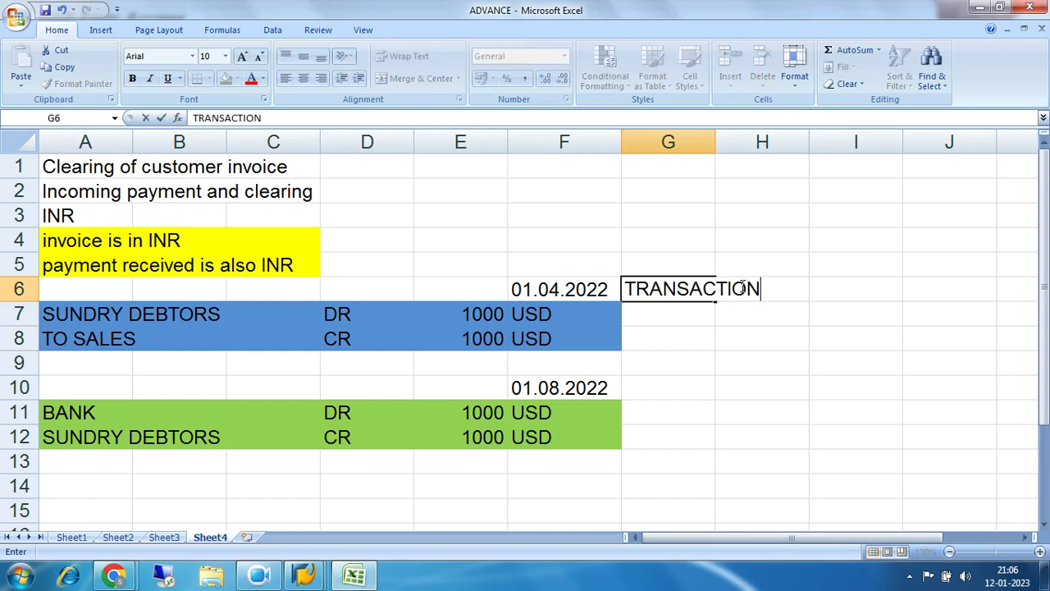
{"action": "type", "text": " CURRENC"}
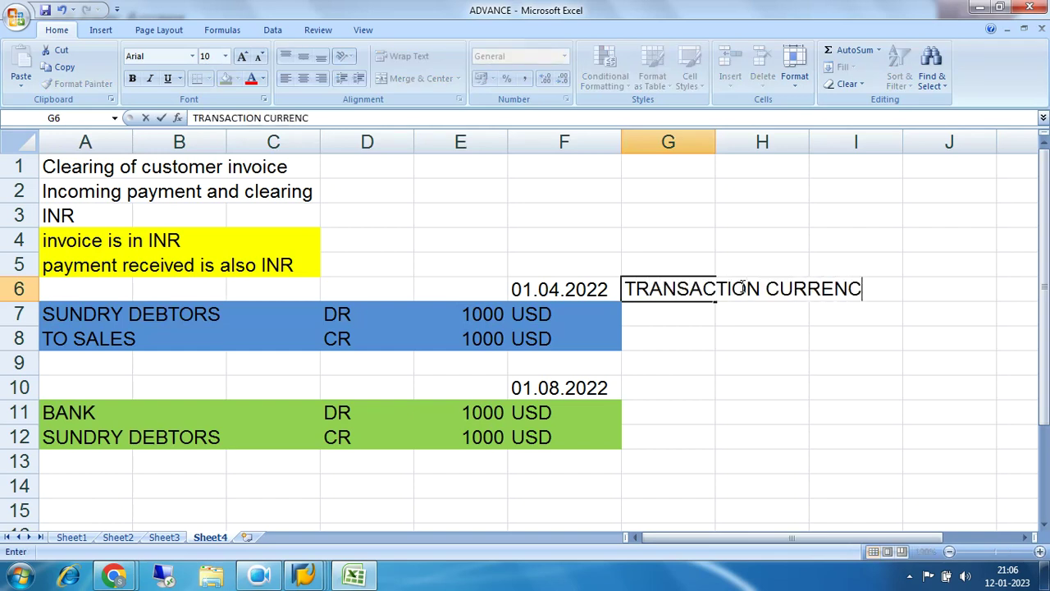
{"action": "type", "text": "Y IS IN USD"}
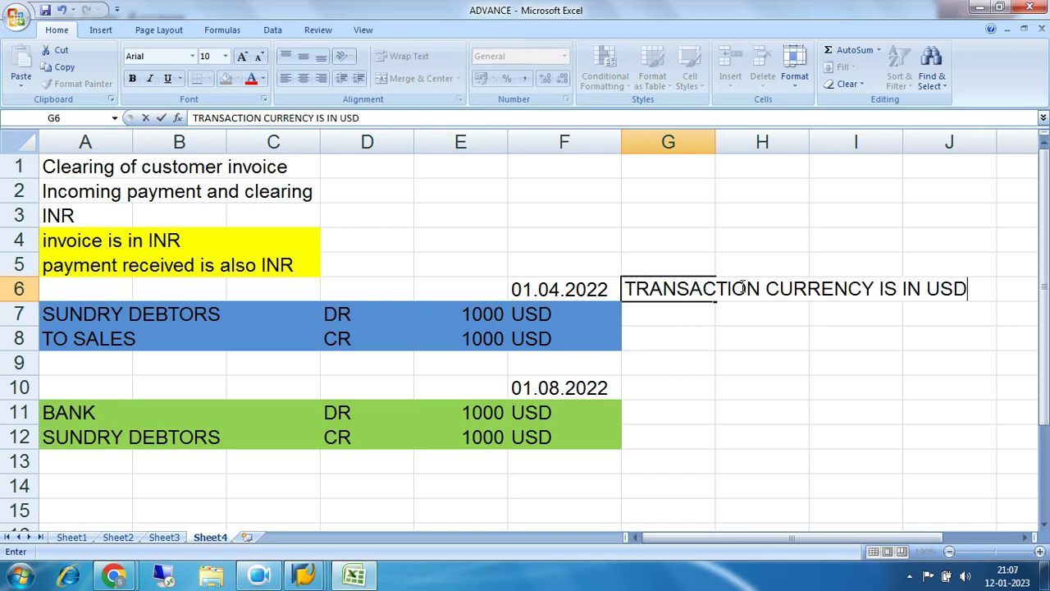
{"action": "left_click", "coordinate": [867, 370]}
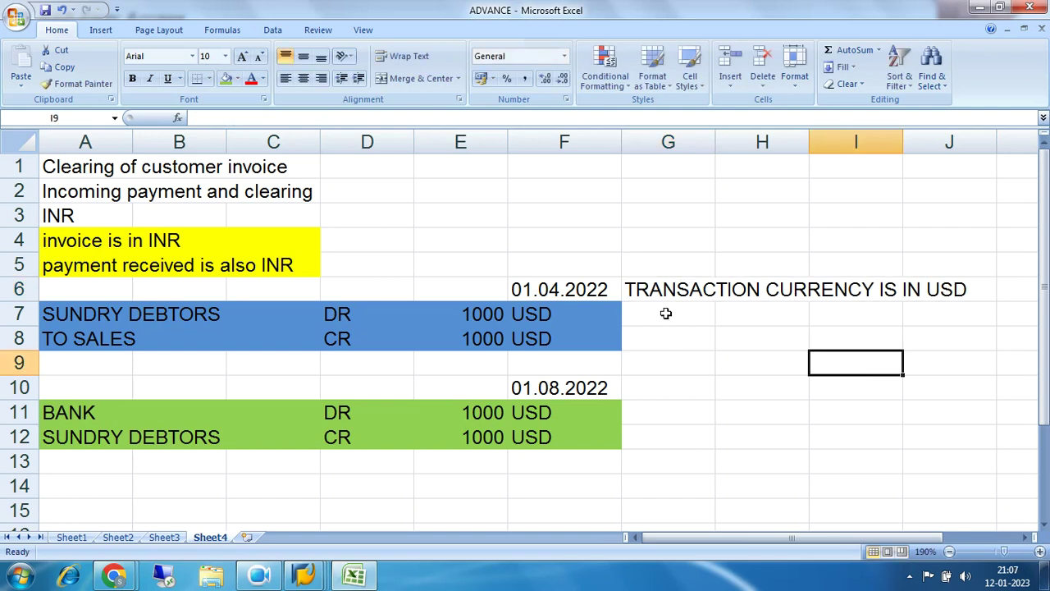
Copy the transaction currency note from G6:J6 to G11, beside the BANK entry.
{"action": "left_click_drag", "start_coordinate": [647, 291], "coordinate": [922, 290]}
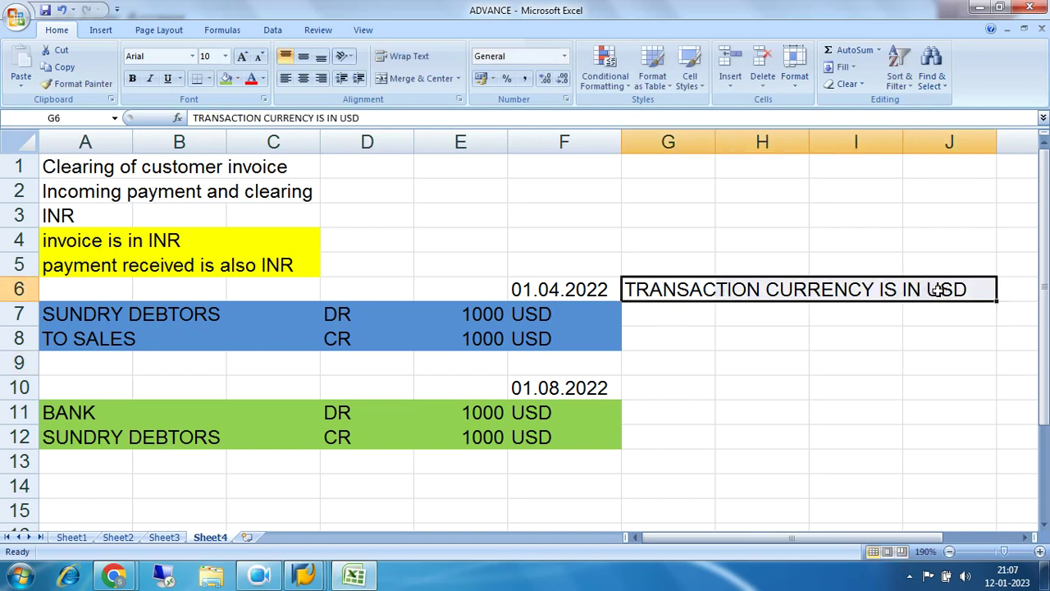
{"action": "key", "text": "ctrl+c"}
{"action": "left_click", "coordinate": [692, 415]}
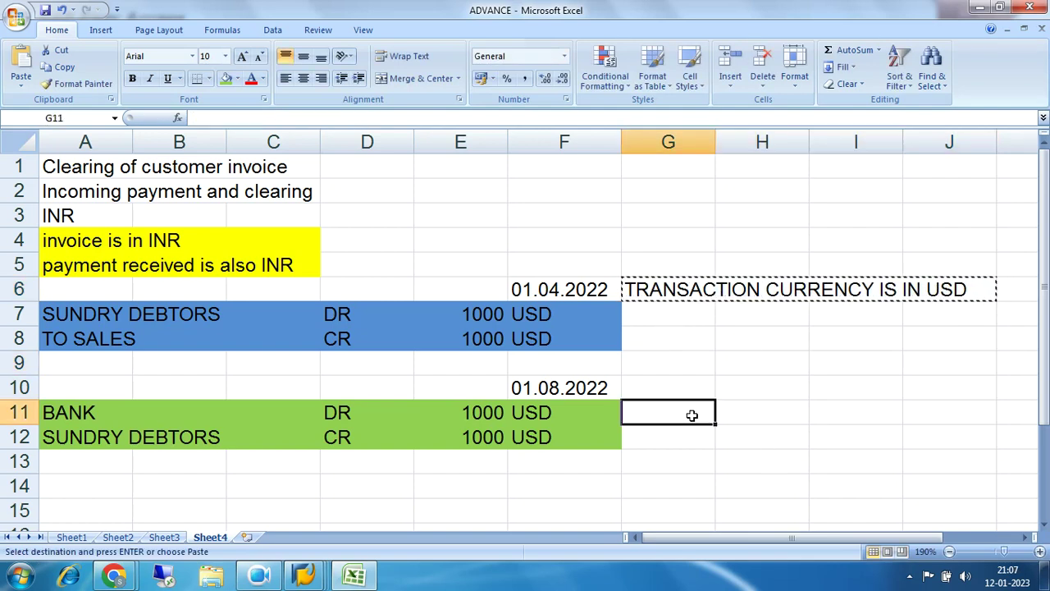
{"action": "key", "text": "ctrl+v"}
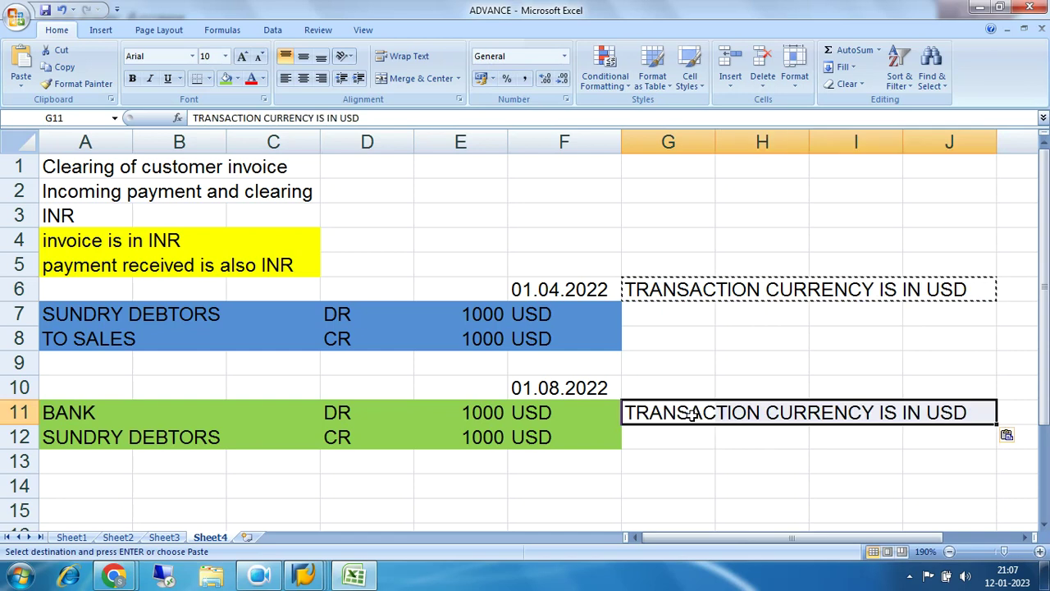
{"action": "left_click", "coordinate": [727, 368]}
{"action": "key", "text": "Escape"}
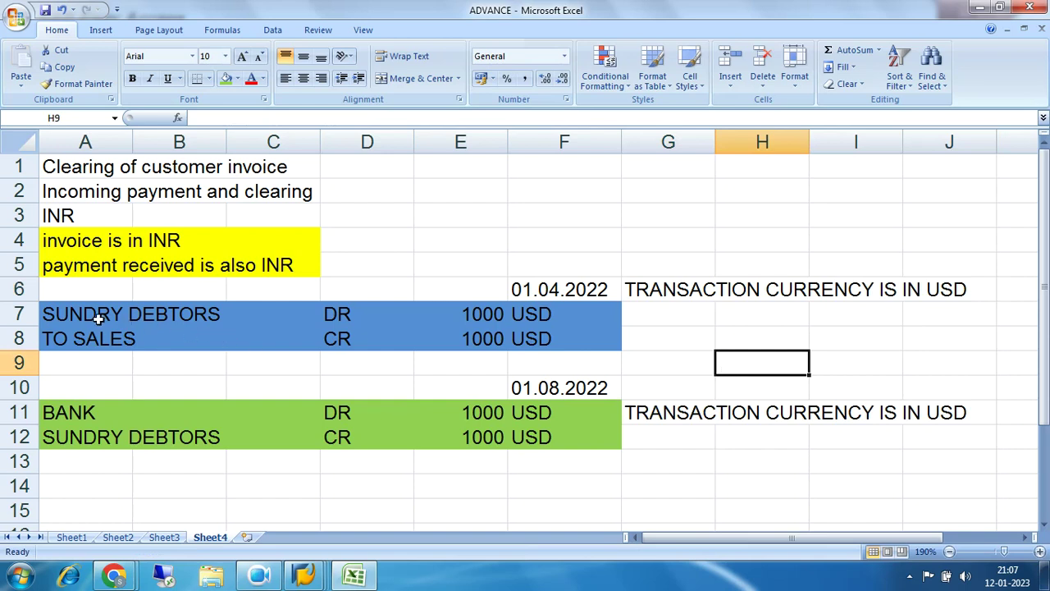
Enter the question "USD HAS TO BE CONVERTED INTO INR ?" in A14, below the payment entry.
{"action": "left_click_drag", "start_coordinate": [99, 320], "coordinate": [563, 343]}
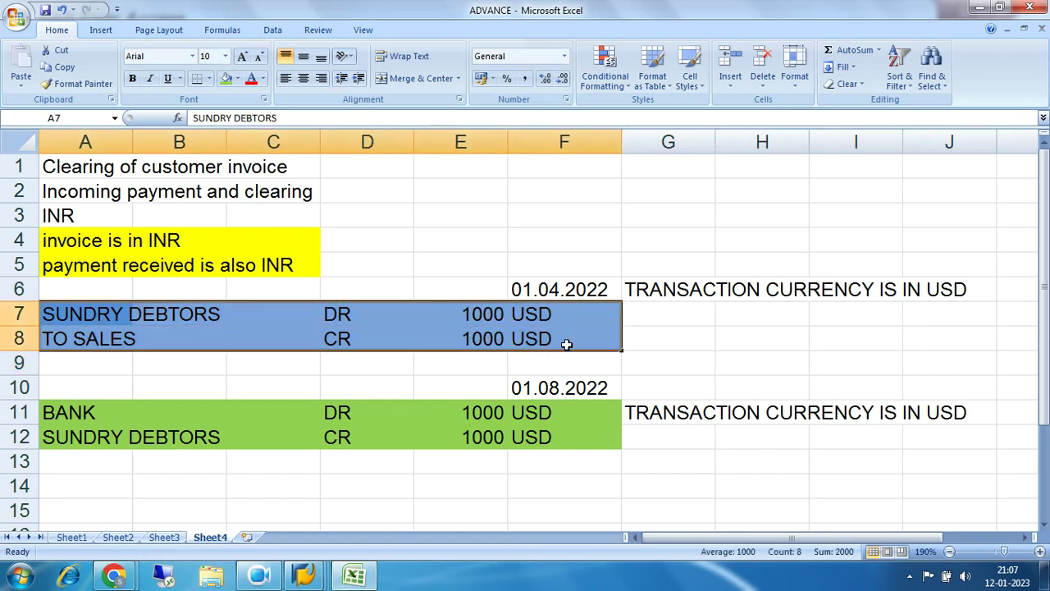
{"action": "scroll", "coordinate": [768, 312], "scroll_direction": "down", "scroll_amount": 1}
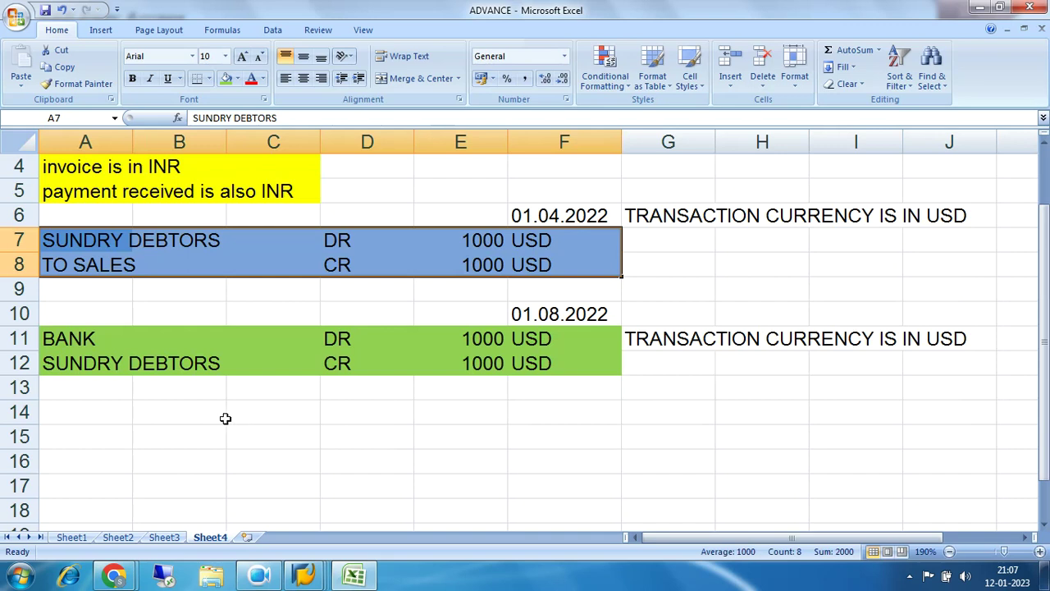
{"action": "left_click", "coordinate": [128, 412]}
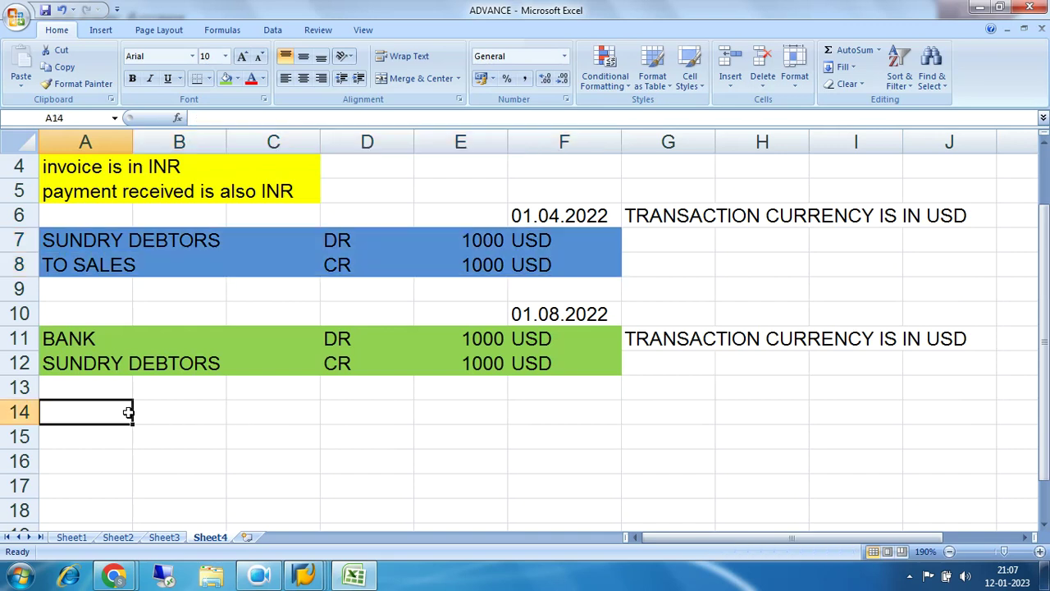
{"action": "type", "text": "HAS"}
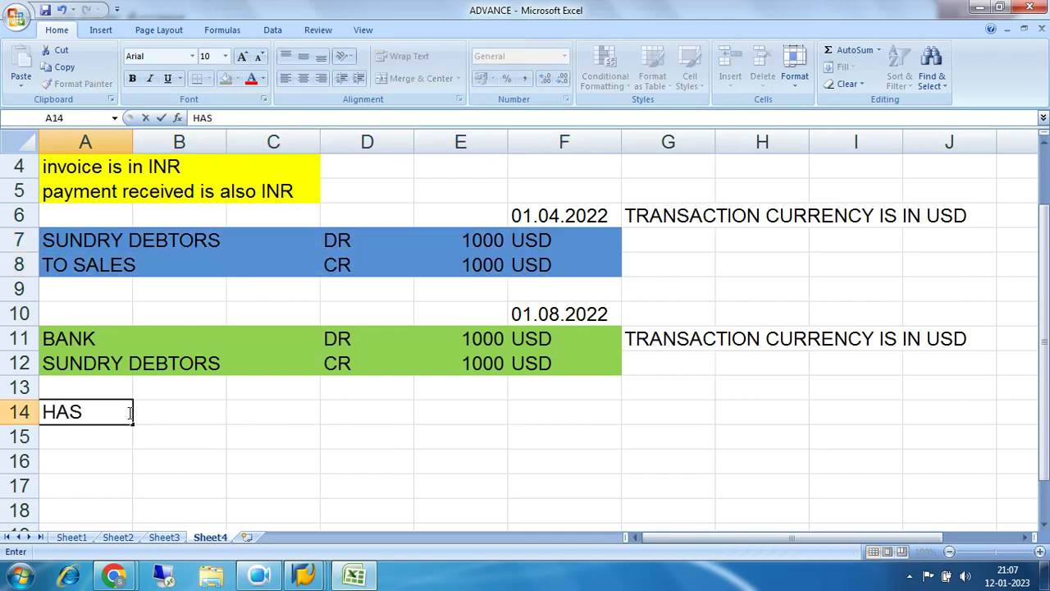
{"action": "key", "text": "BackSpace"}
{"action": "key", "text": "BackSpace"}
{"action": "key", "text": "BackSpace"}
{"action": "type", "text": "USD H"}
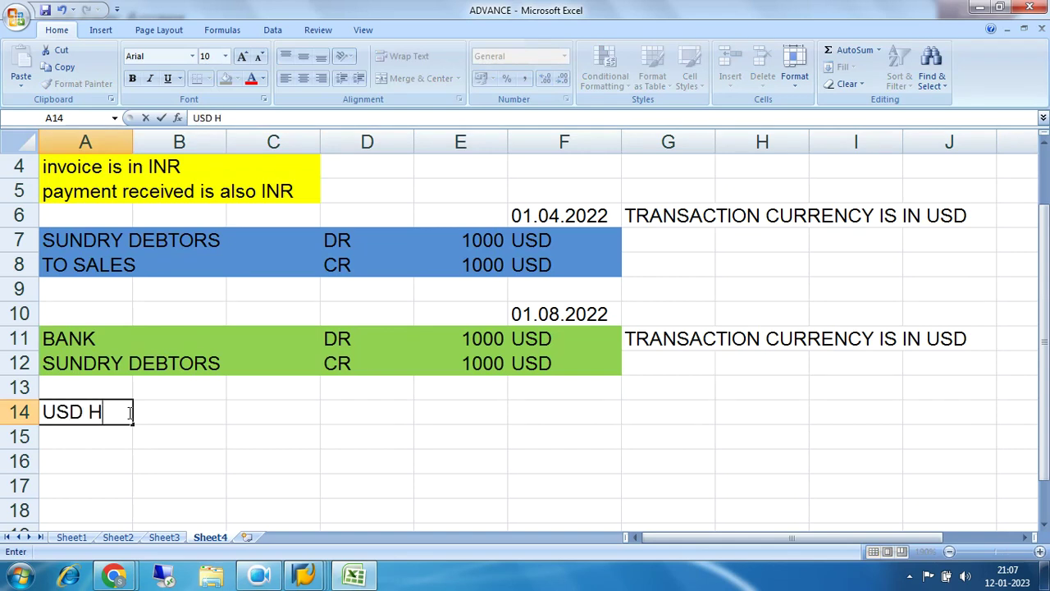
{"action": "type", "text": "AS TO BE CO"}
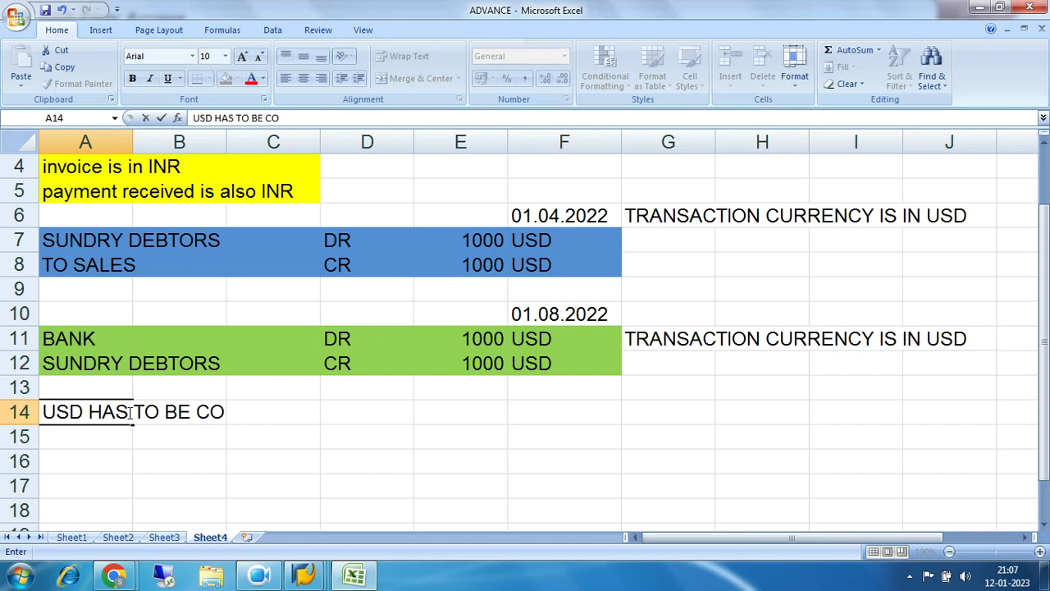
{"action": "type", "text": "NVERTED"}
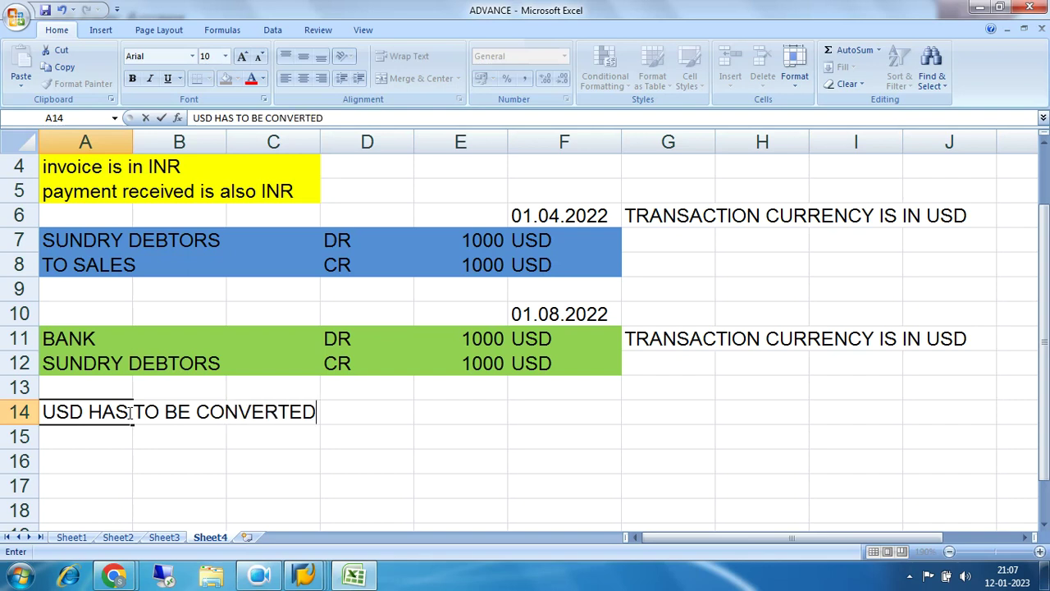
{"action": "type", "text": " INTO I"}
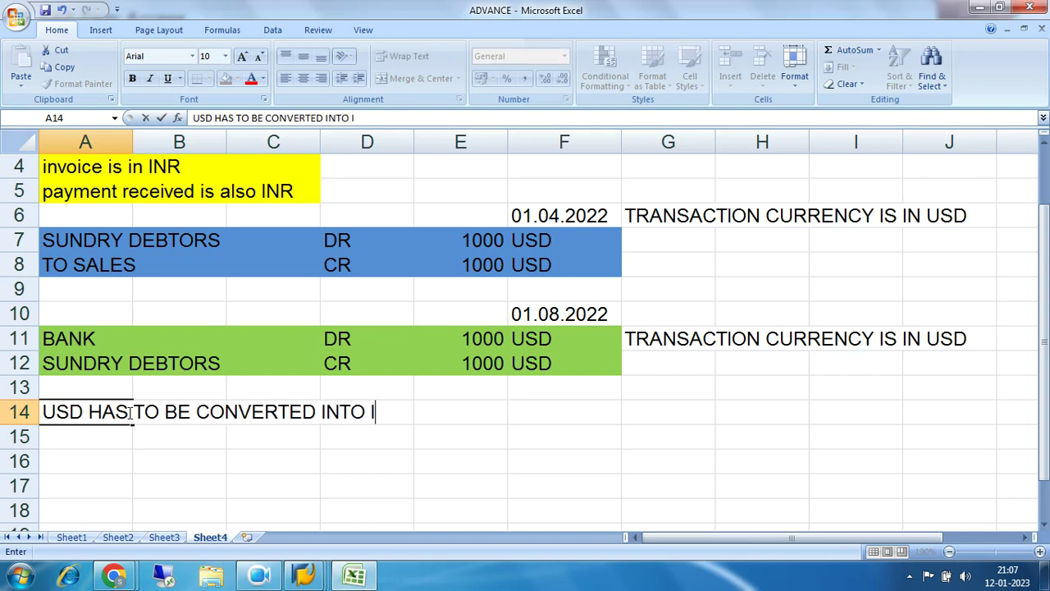
{"action": "type", "text": "NR"}
{"action": "key", "text": "Return"}
{"action": "key", "text": "Return"}
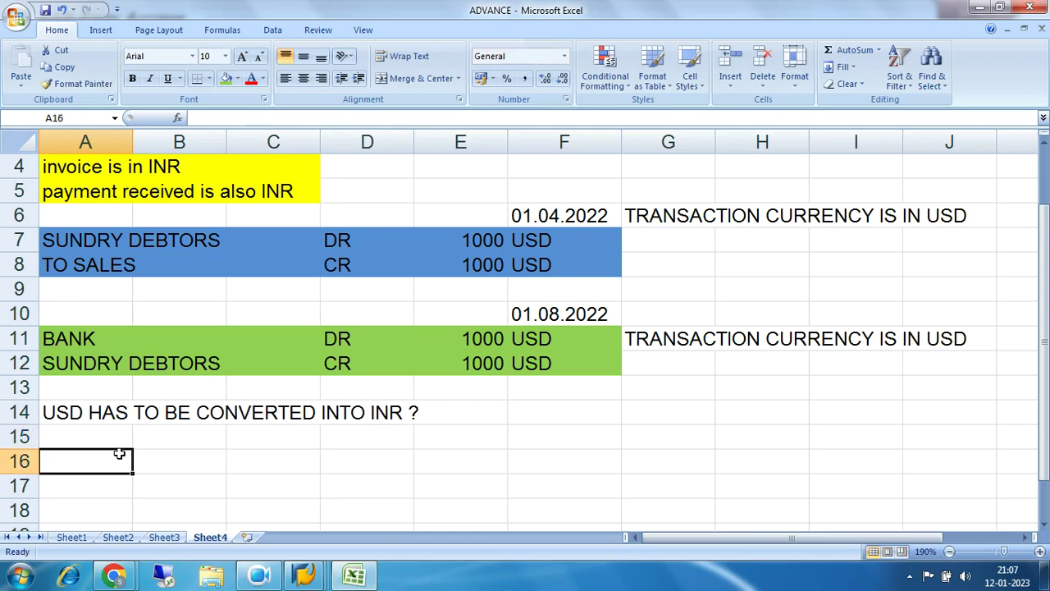
Enter "PROFIT & LOSS ACCOUNT AND BS IS IN INR" in A15.
{"action": "left_click", "coordinate": [117, 437]}
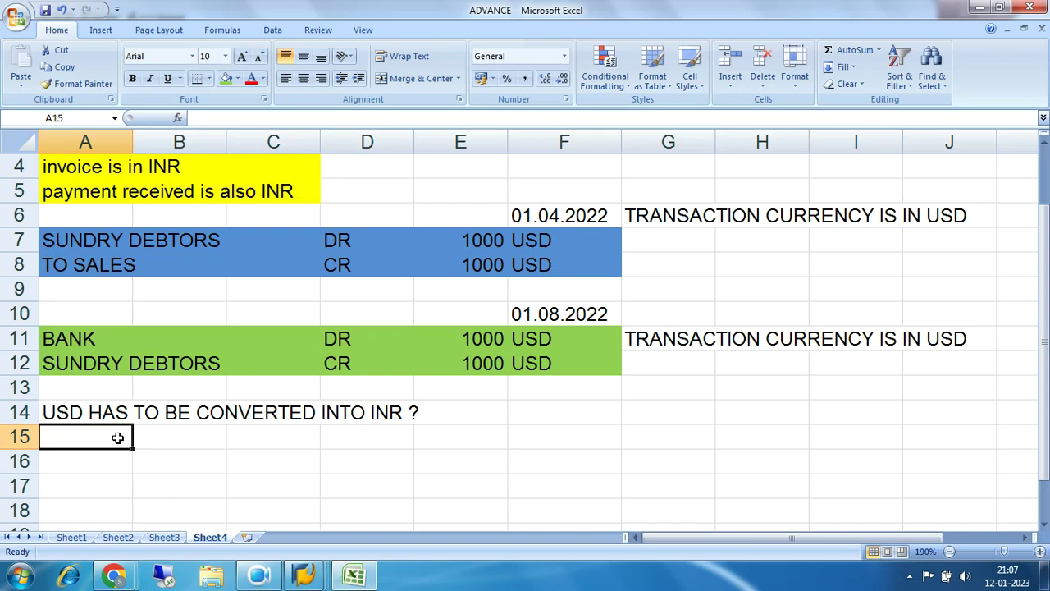
{"action": "type", "text": "PROFIT"}
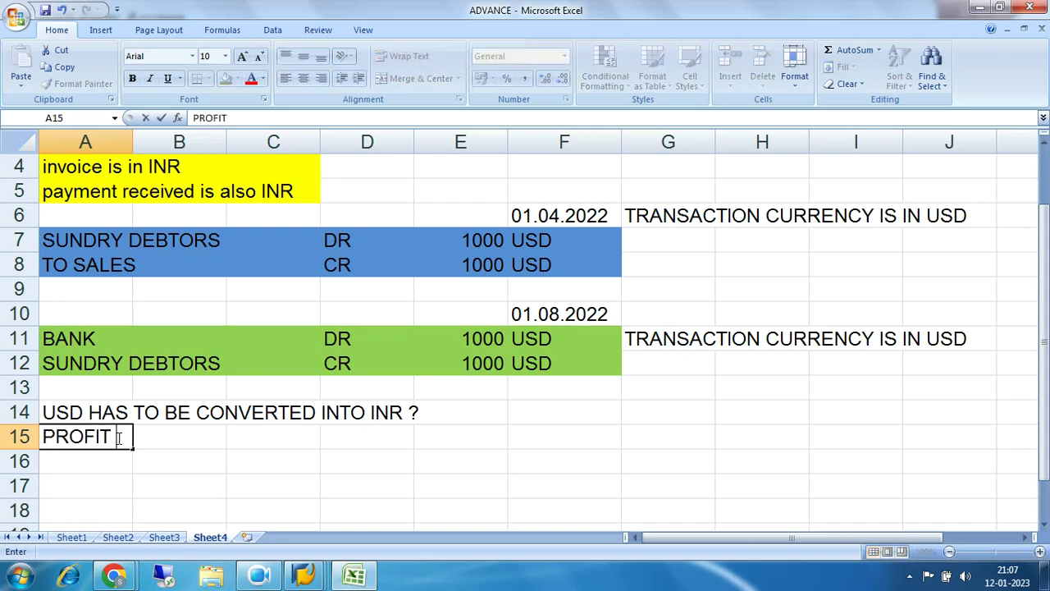
{"action": "type", "text": " & LO"}
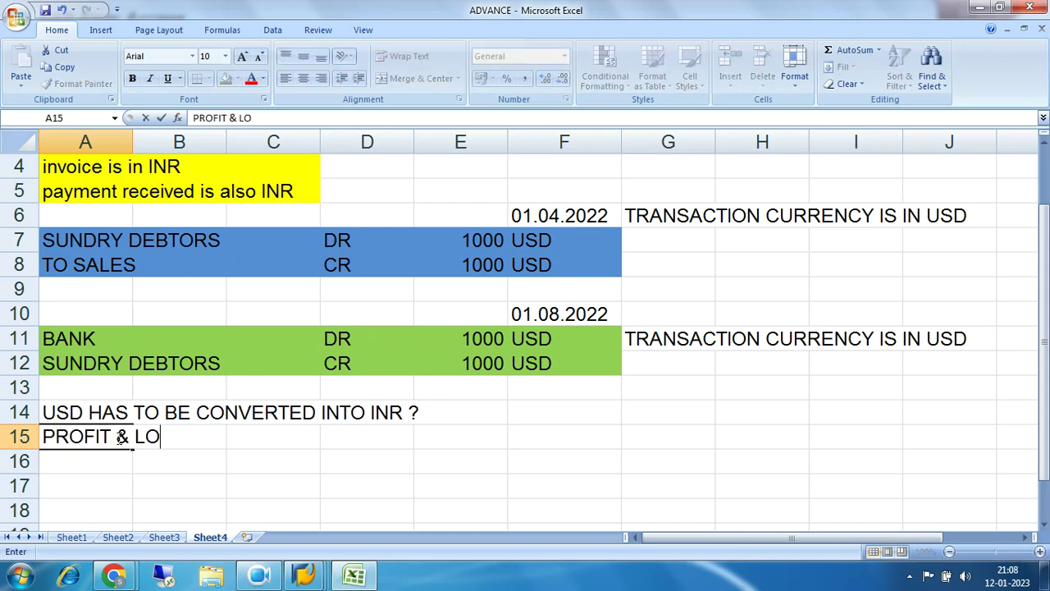
{"action": "type", "text": "SS ACCOUN"}
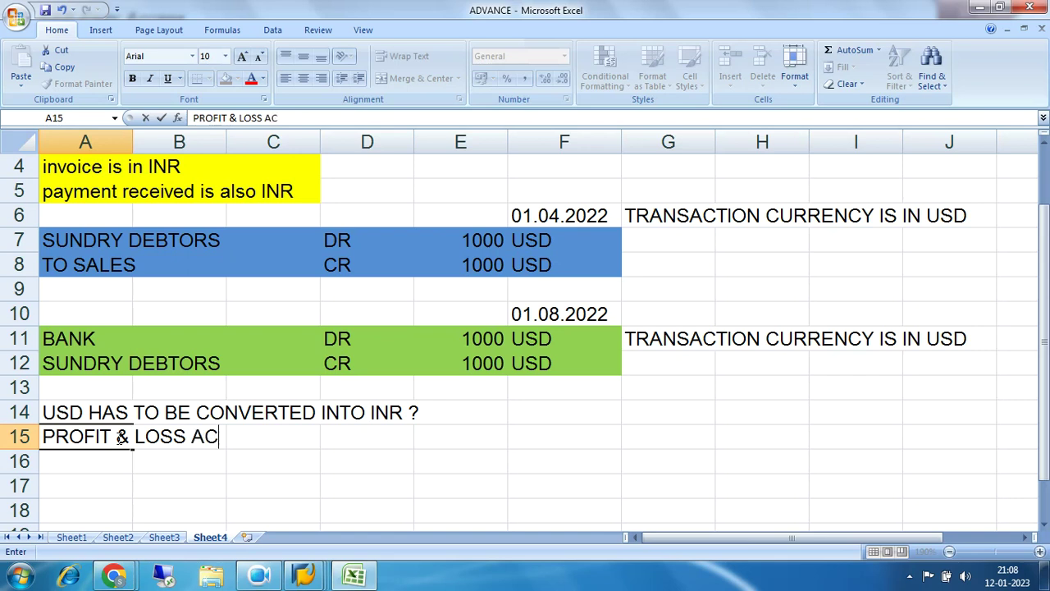
{"action": "type", "text": "AN"}
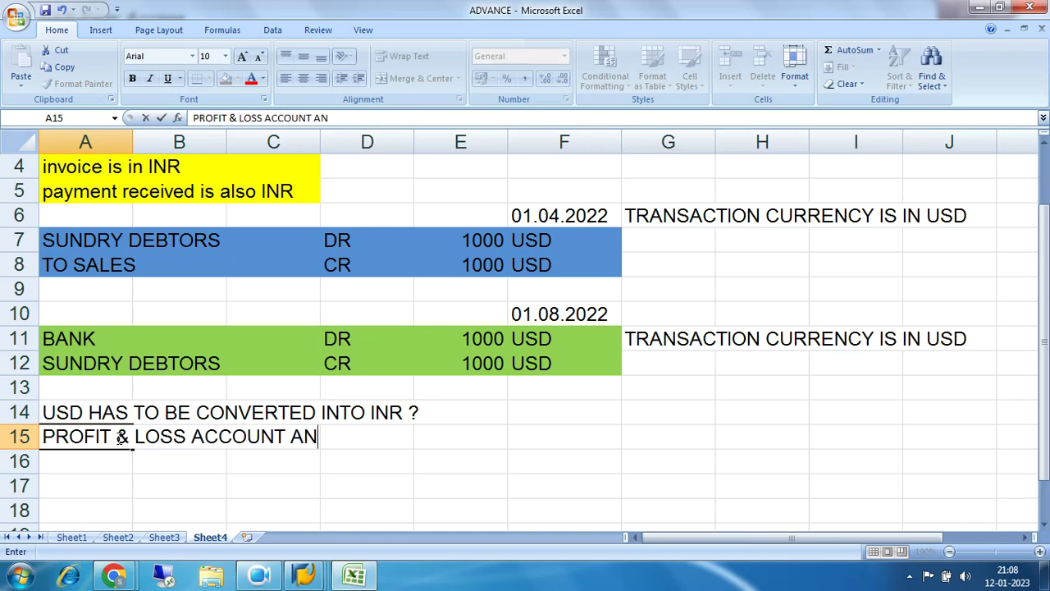
{"action": "type", "text": "D BS I"}
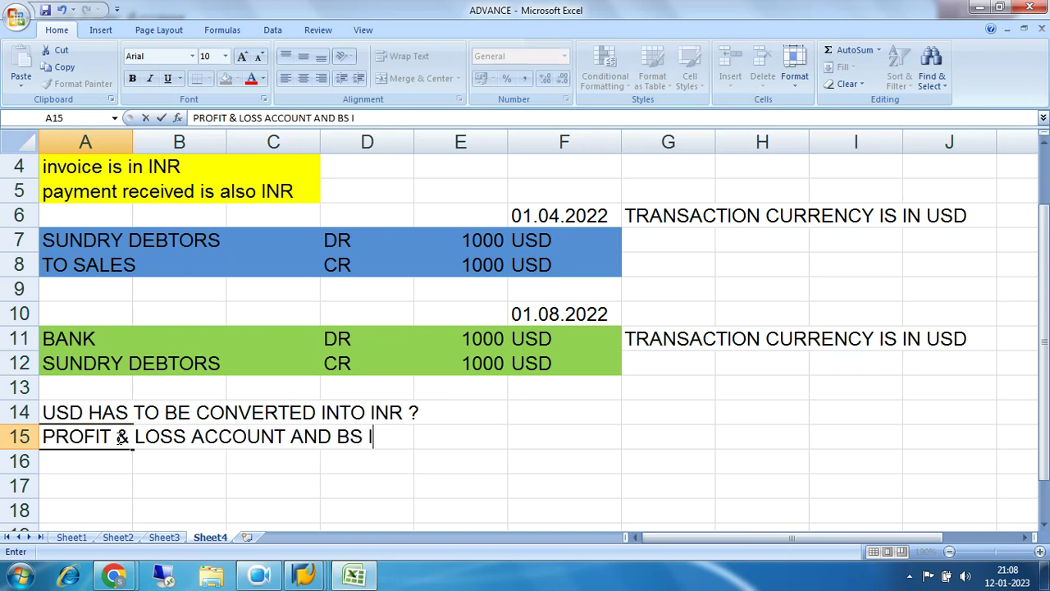
{"action": "type", "text": "S IN INR"}
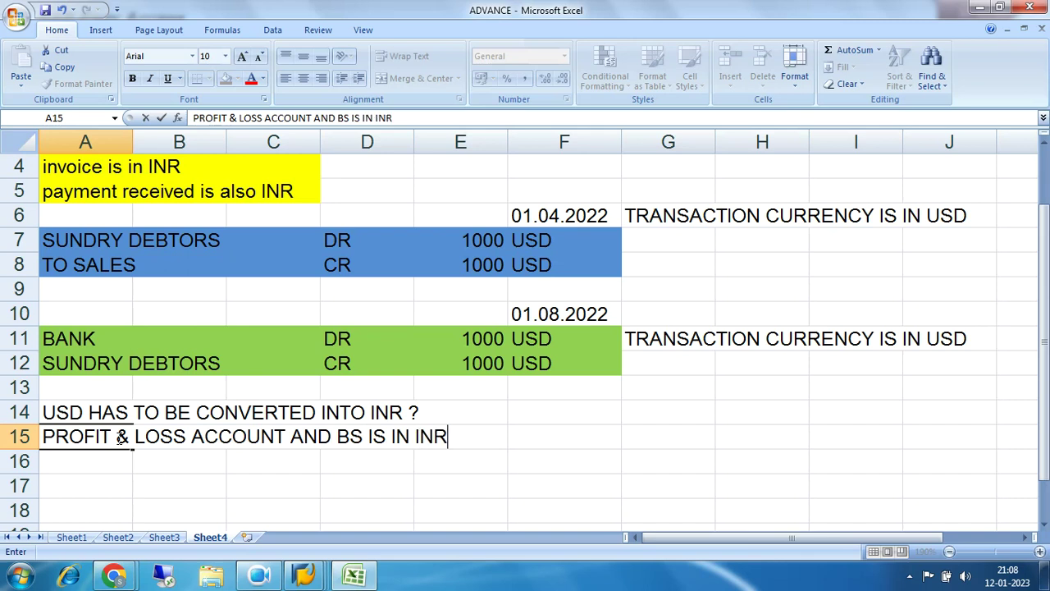
{"action": "key", "text": "Return"}
Fill cells A15:E15, holding the profit and loss note, with the standard red colour.
{"action": "left_click_drag", "start_coordinate": [119, 437], "coordinate": [442, 441]}
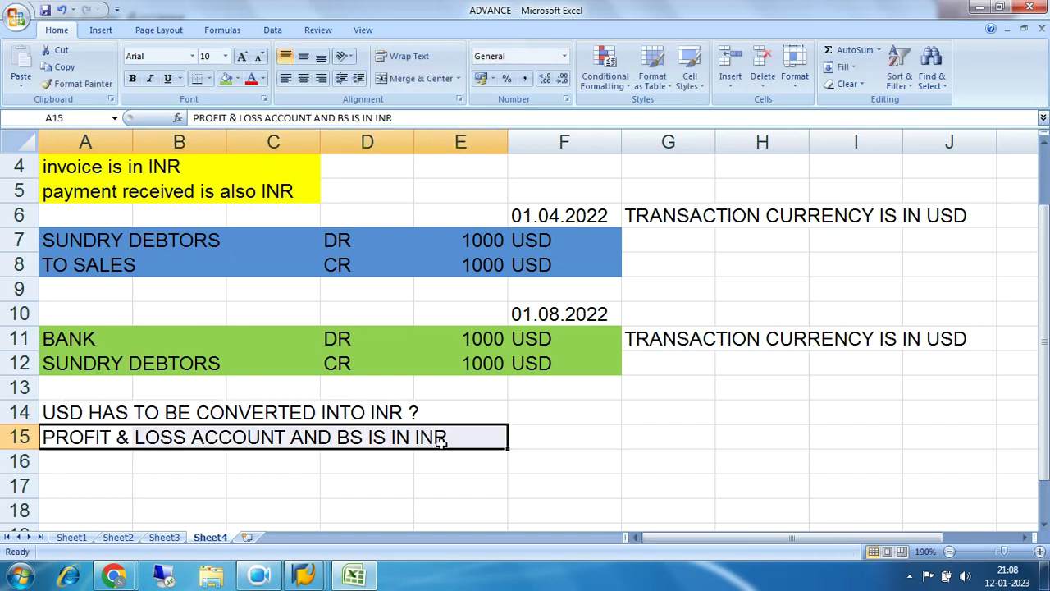
{"action": "left_click", "coordinate": [239, 81]}
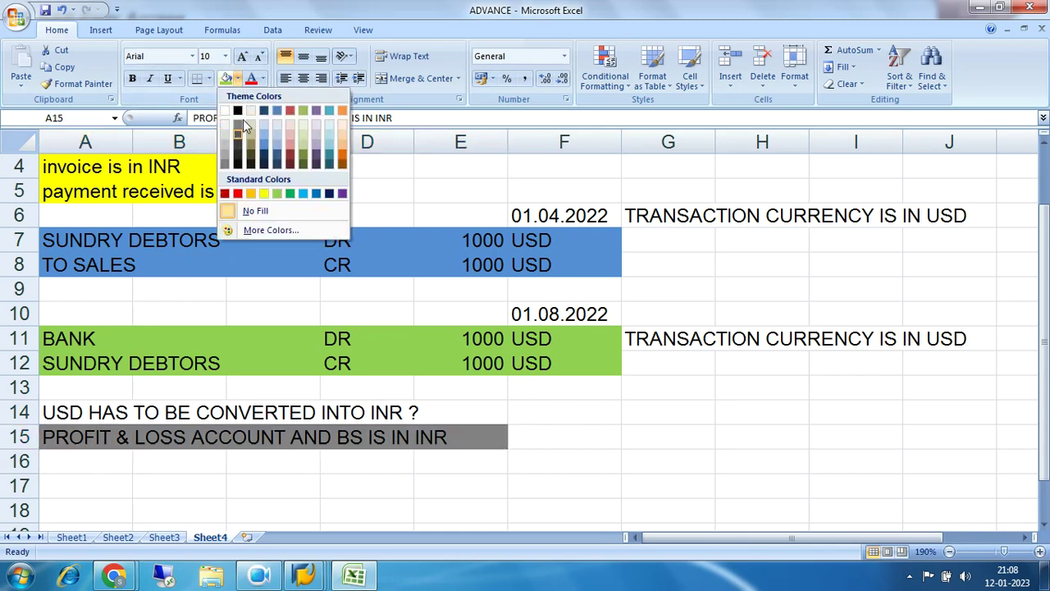
{"action": "left_click", "coordinate": [241, 192]}
{"action": "left_click", "coordinate": [561, 441]}
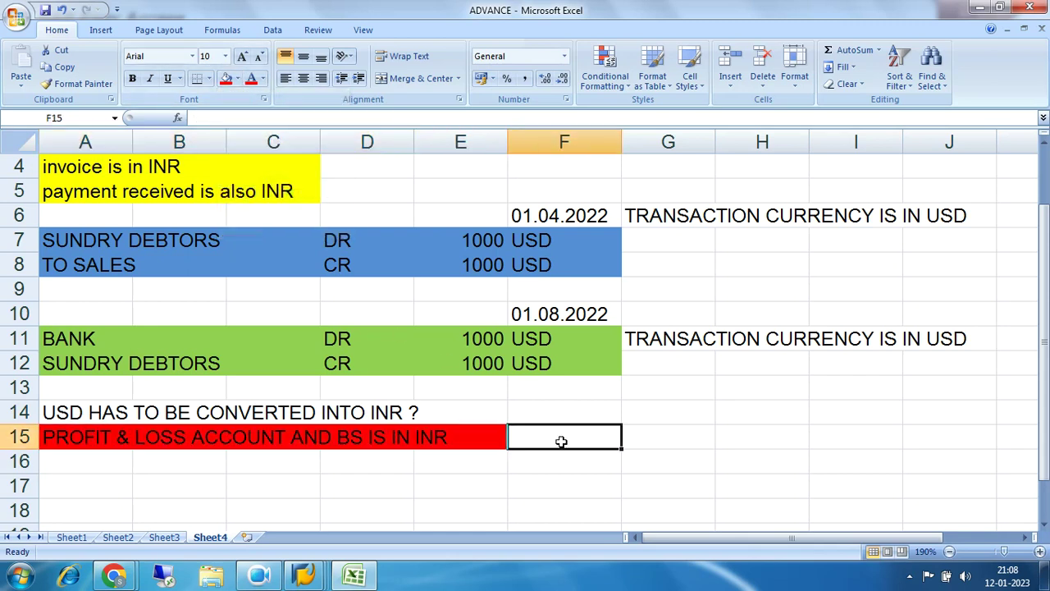
{"action": "left_click_drag", "start_coordinate": [107, 239], "coordinate": [535, 261]}
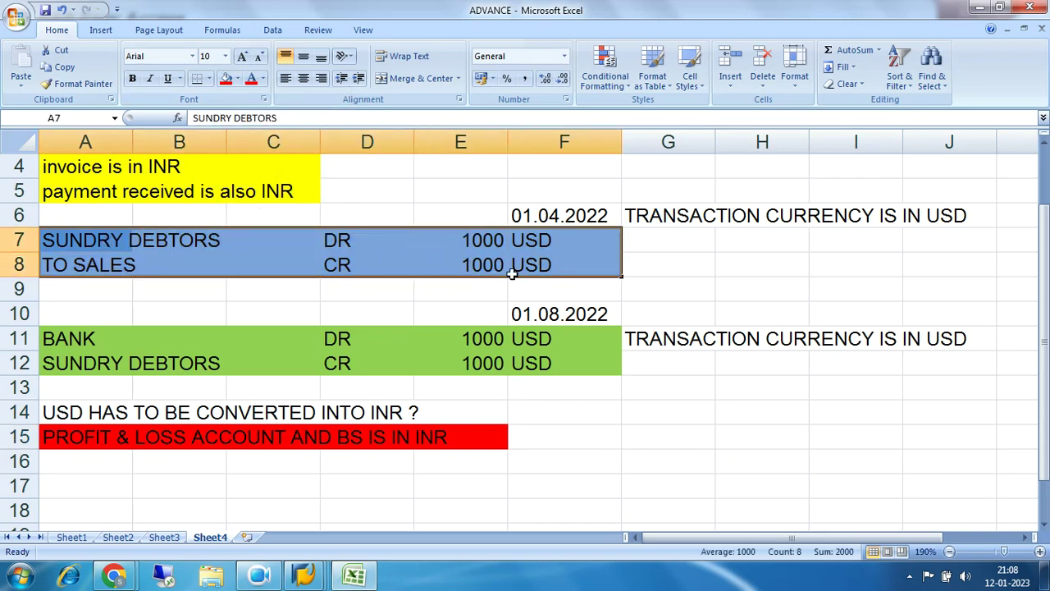
{"action": "left_click_drag", "start_coordinate": [95, 336], "coordinate": [546, 364]}
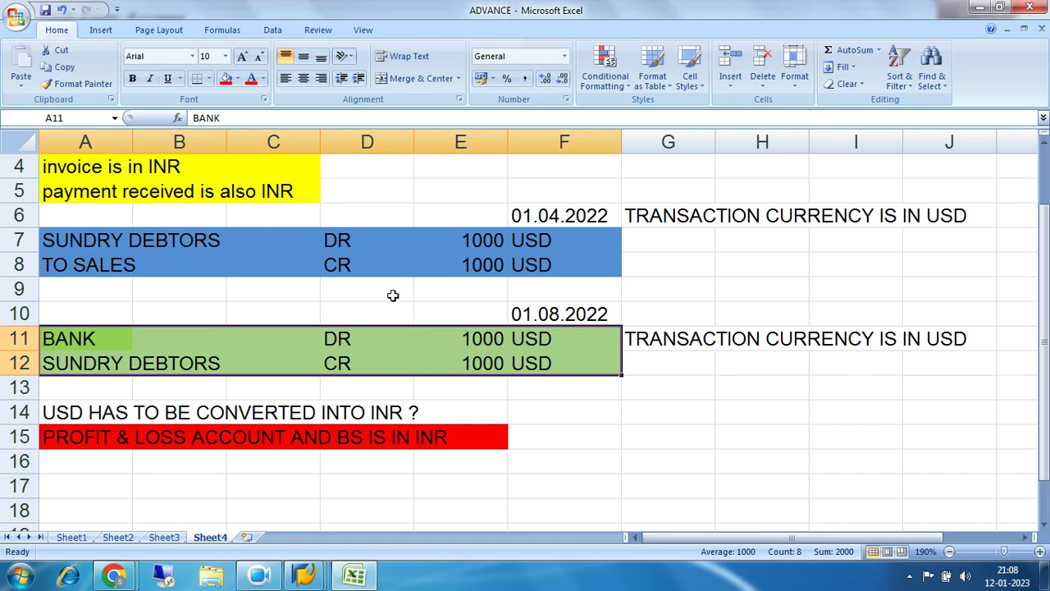
{"action": "left_click", "coordinate": [111, 240]}
{"action": "left_click_drag", "start_coordinate": [111, 239], "coordinate": [564, 264]}
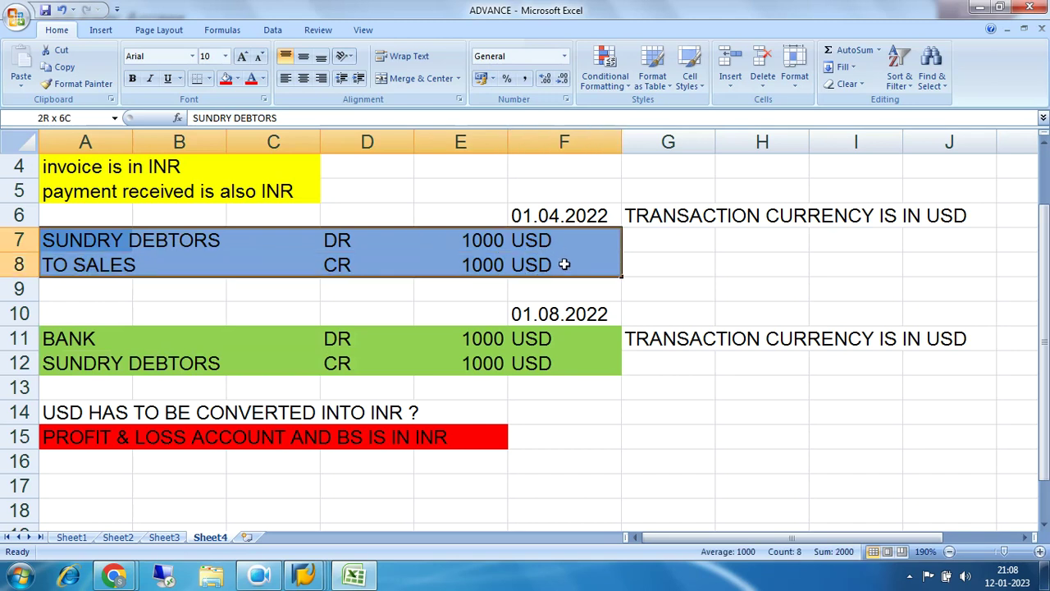
{"action": "left_click_drag", "start_coordinate": [85, 336], "coordinate": [558, 360]}
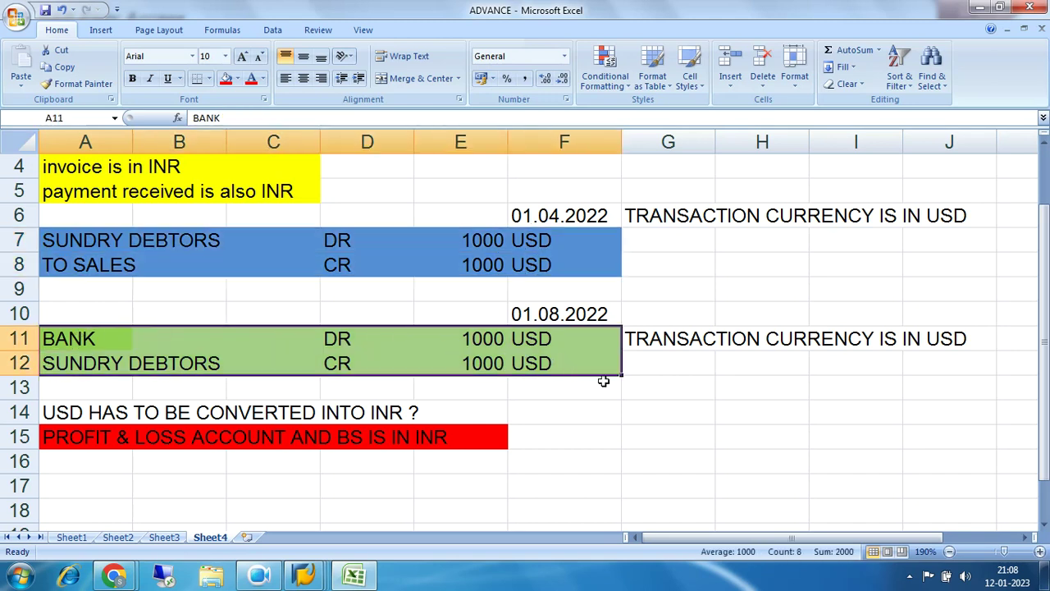
Enter "EXCHANGE GAIN OR LOSS" in A16, below the profit and loss note, correcting the spelling of the first word.
{"action": "left_click", "coordinate": [109, 462]}
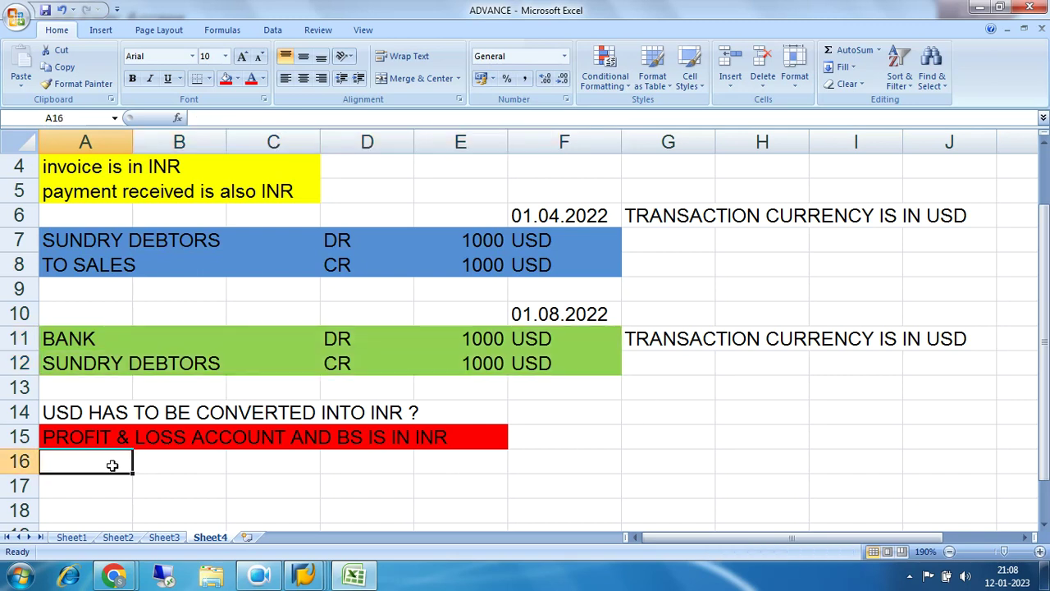
{"action": "type", "text": "EXCAH"}
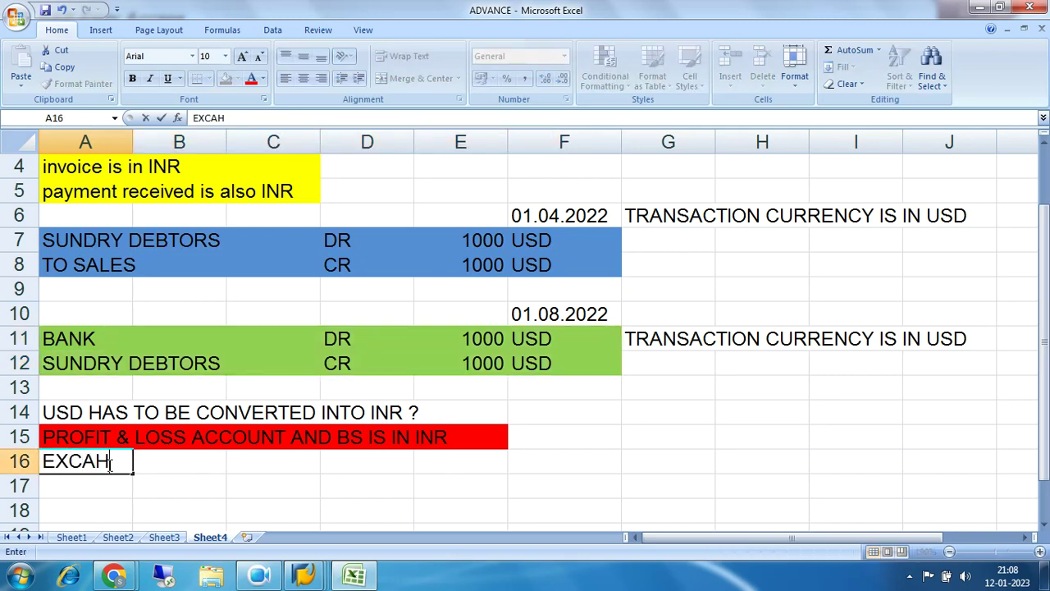
{"action": "type", "text": "ANGE GA"}
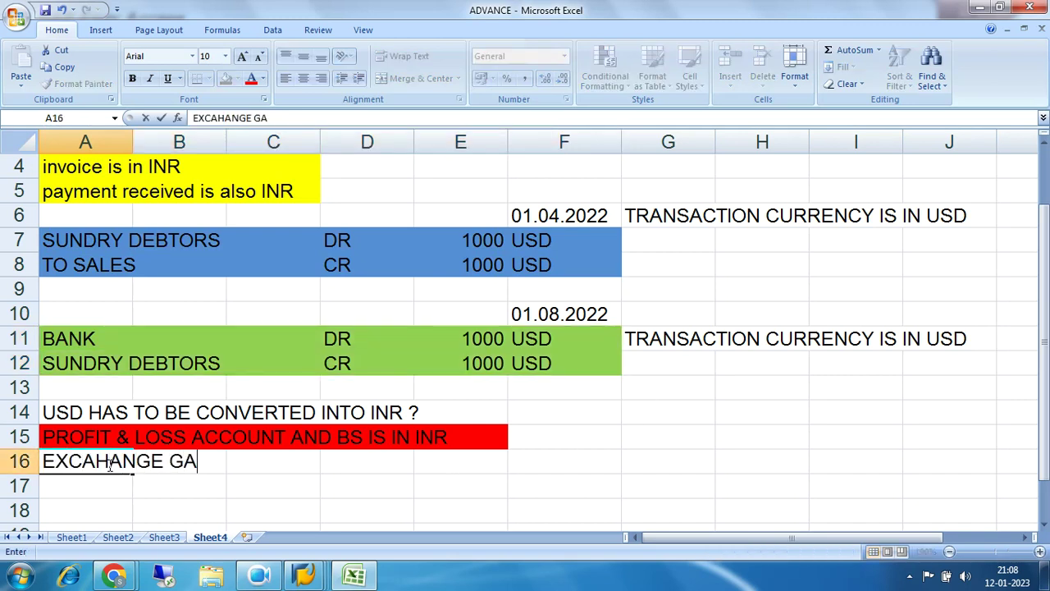
{"action": "type", "text": "IN OR"}
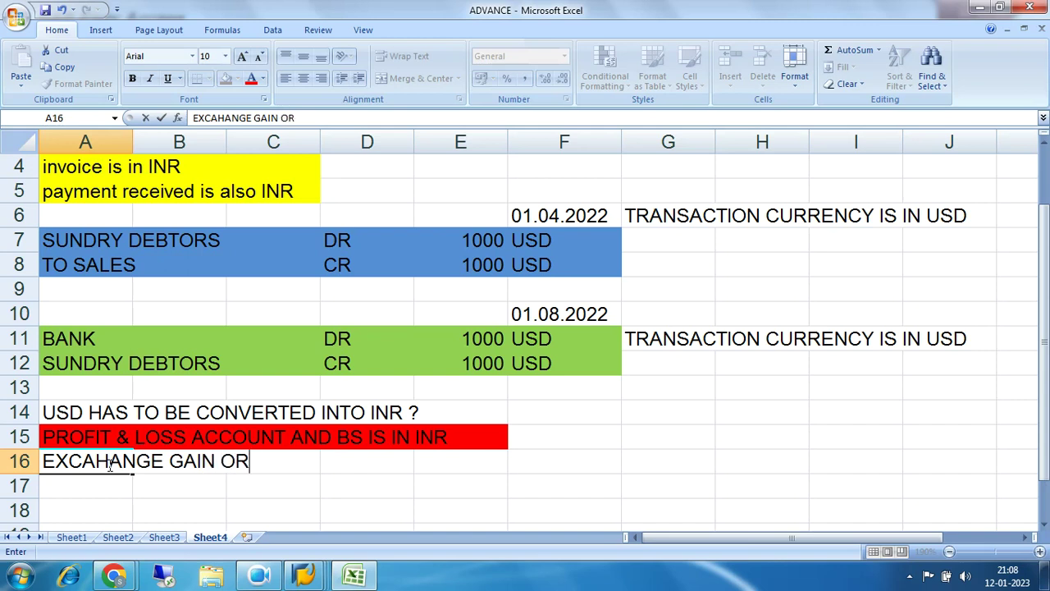
{"action": "type", "text": " LOSS"}
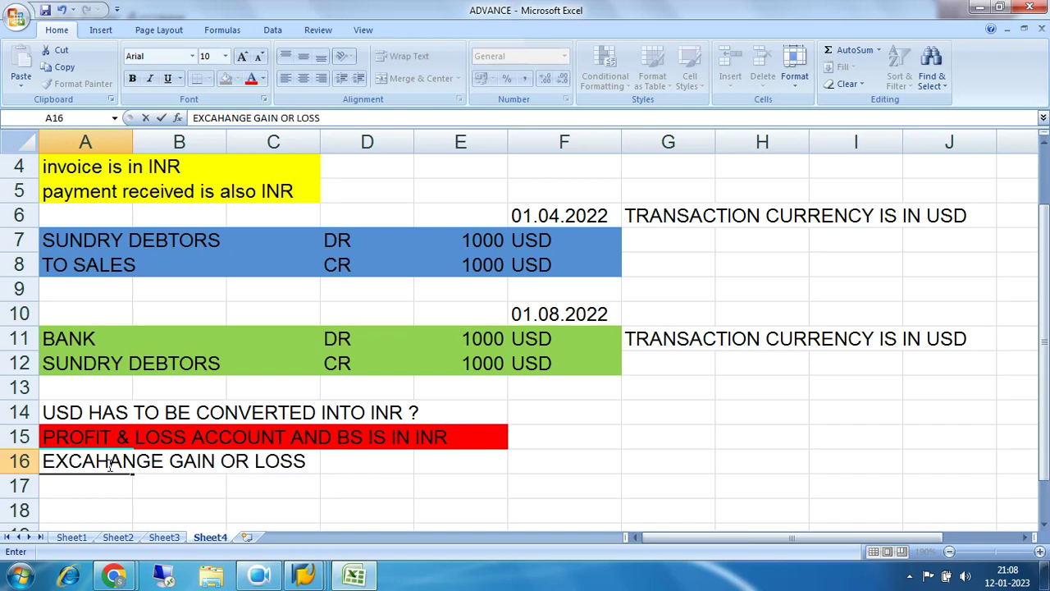
{"action": "left_click", "coordinate": [246, 504]}
{"action": "left_click_drag", "start_coordinate": [58, 466], "coordinate": [272, 473]}
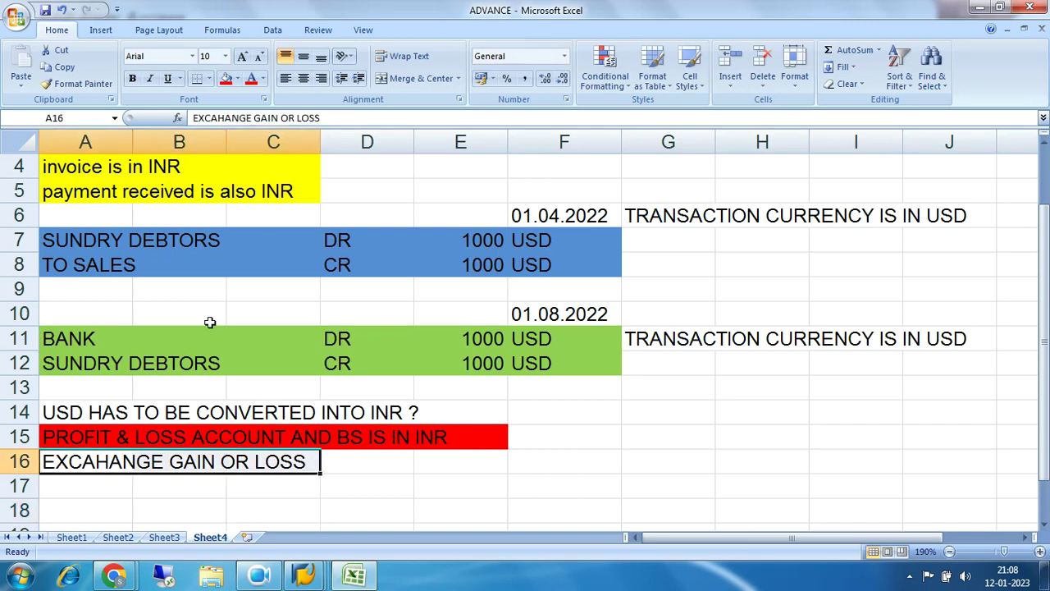
{"action": "left_click", "coordinate": [216, 117]}
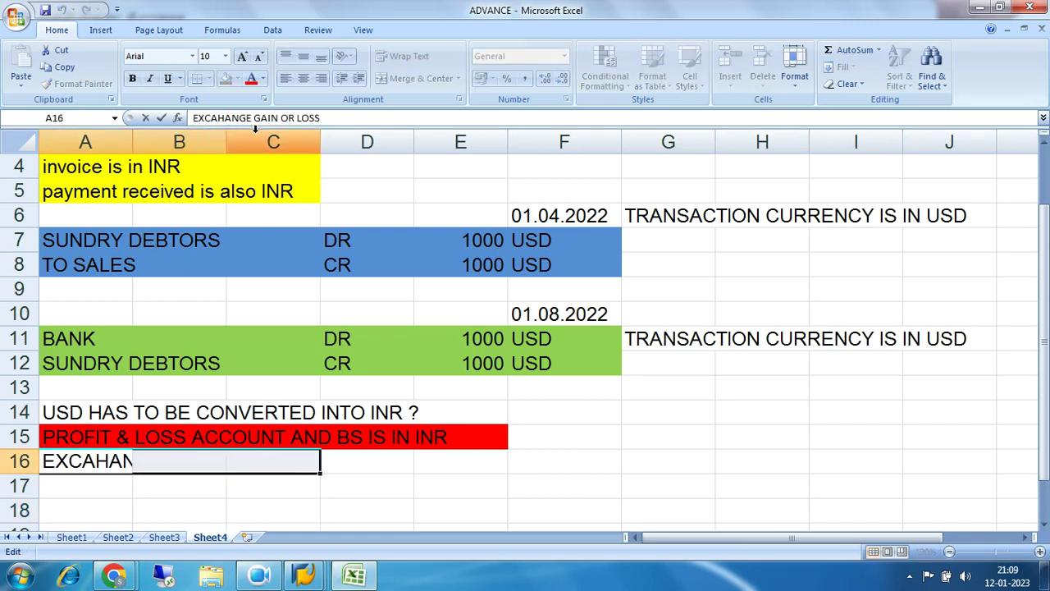
{"action": "key", "text": "BackSpace"}
{"action": "key", "text": "Return"}
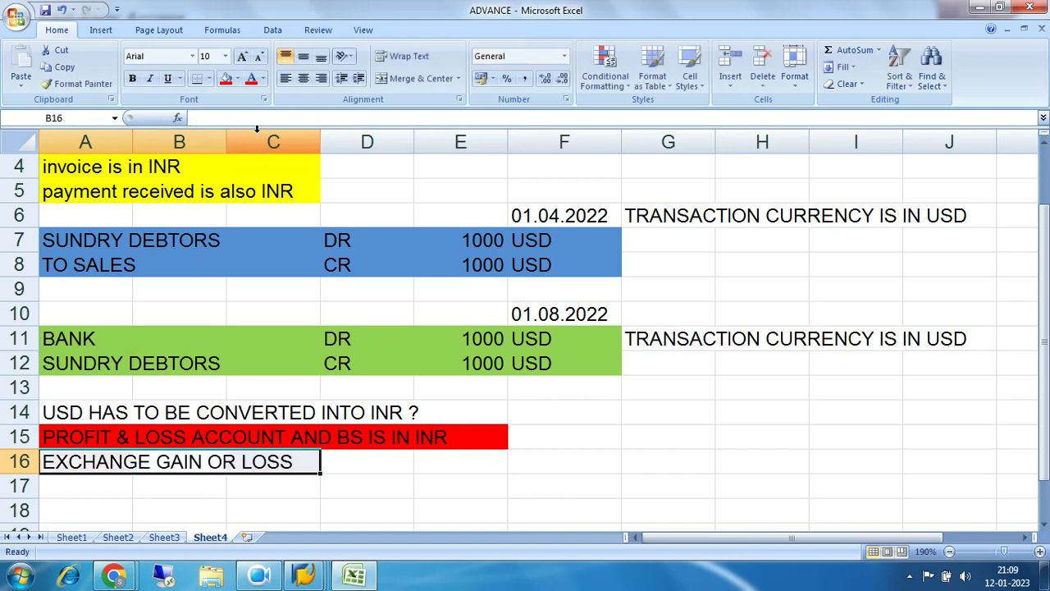
Fill cells A16:D16, holding the exchange gain or loss note, with a light olive green theme colour.
{"action": "left_click", "coordinate": [105, 486]}
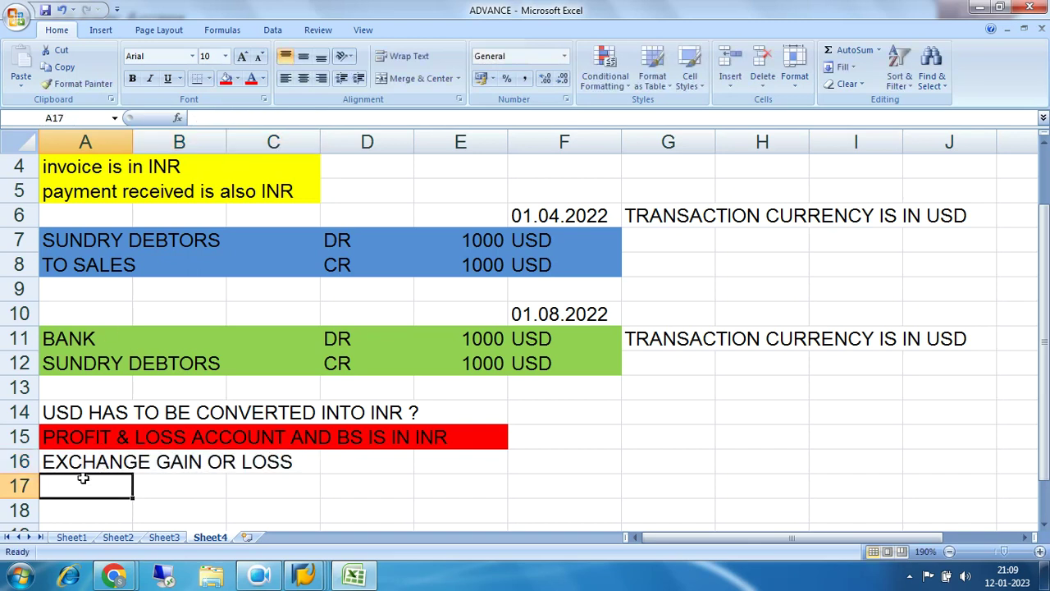
{"action": "left_click", "coordinate": [82, 462]}
{"action": "left_click_drag", "start_coordinate": [127, 461], "coordinate": [330, 462]}
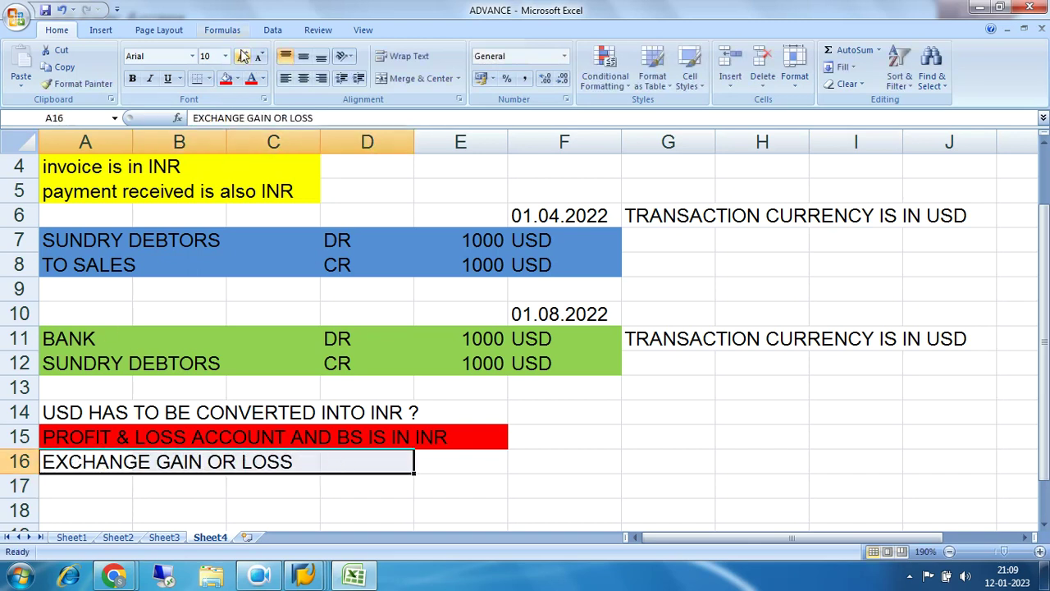
{"action": "left_click", "coordinate": [237, 78]}
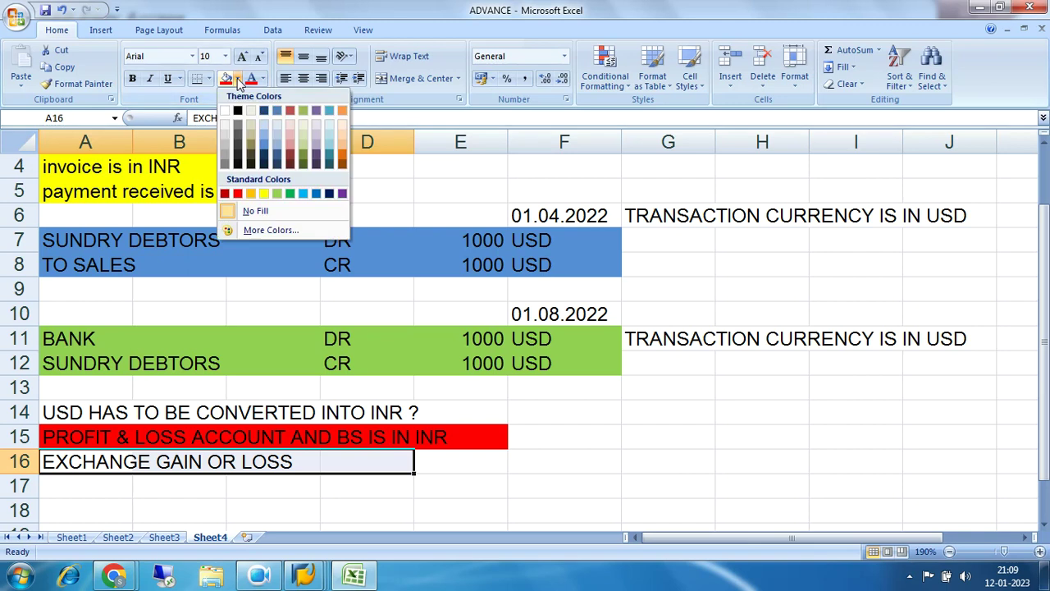
{"action": "left_click", "coordinate": [305, 135]}
{"action": "left_click", "coordinate": [648, 443]}
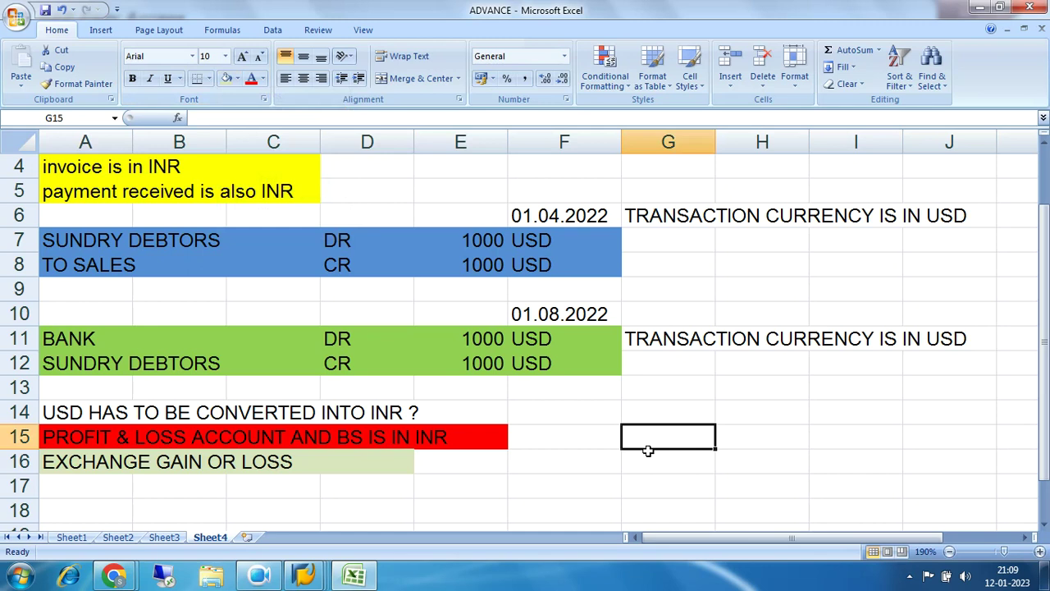
Enter the exchange rate note "LET 1USD=72 INR" in G7, beside the first SUNDRY DEBTORS entry.
{"action": "left_click", "coordinate": [677, 248]}
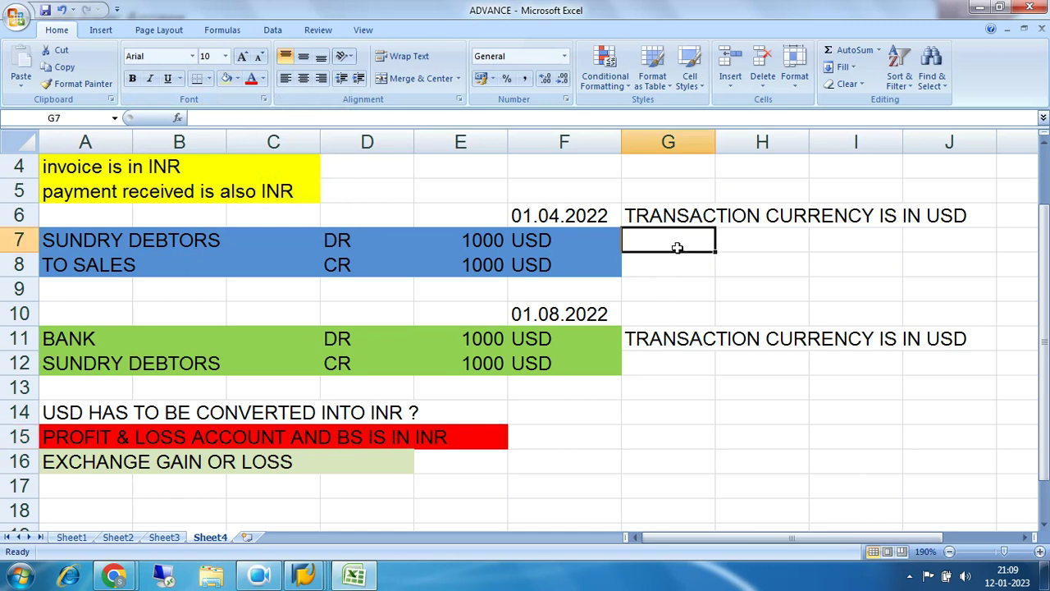
{"action": "type", "text": "LET"}
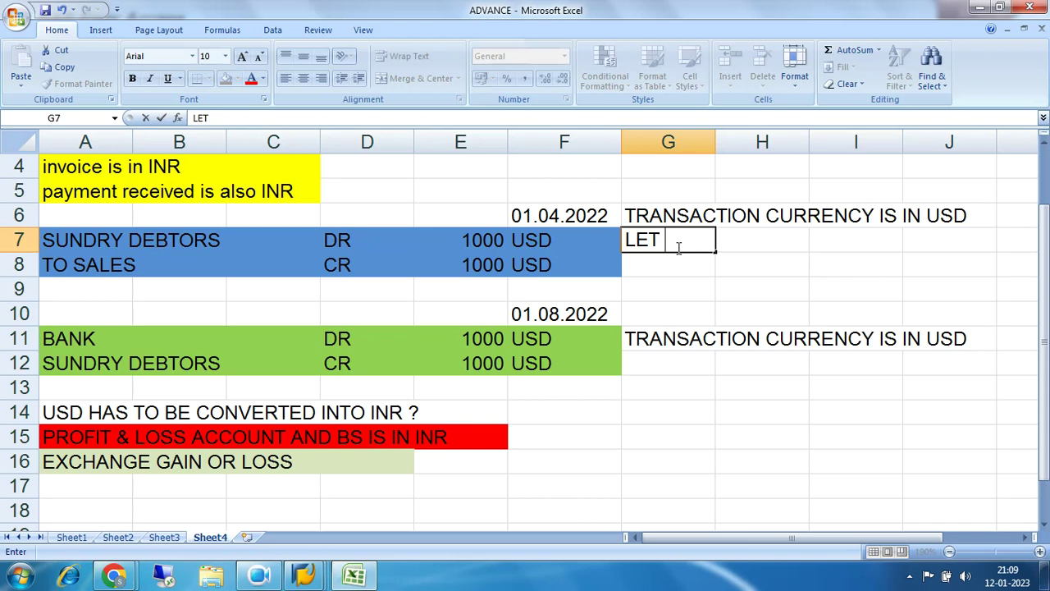
{"action": "type", "text": " 1USD=72 INR"}
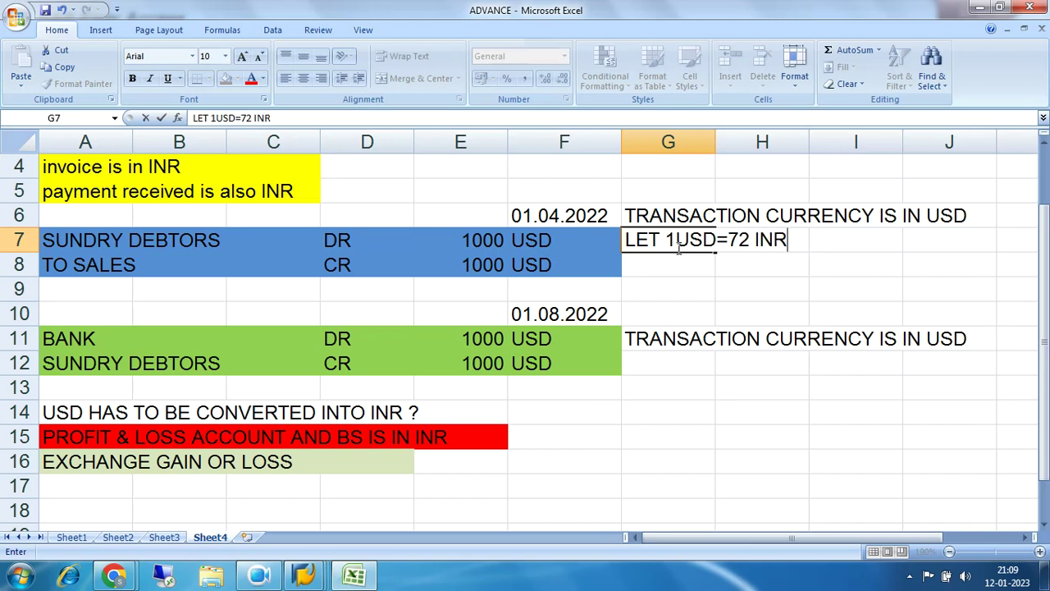
{"action": "key", "text": "Return"}
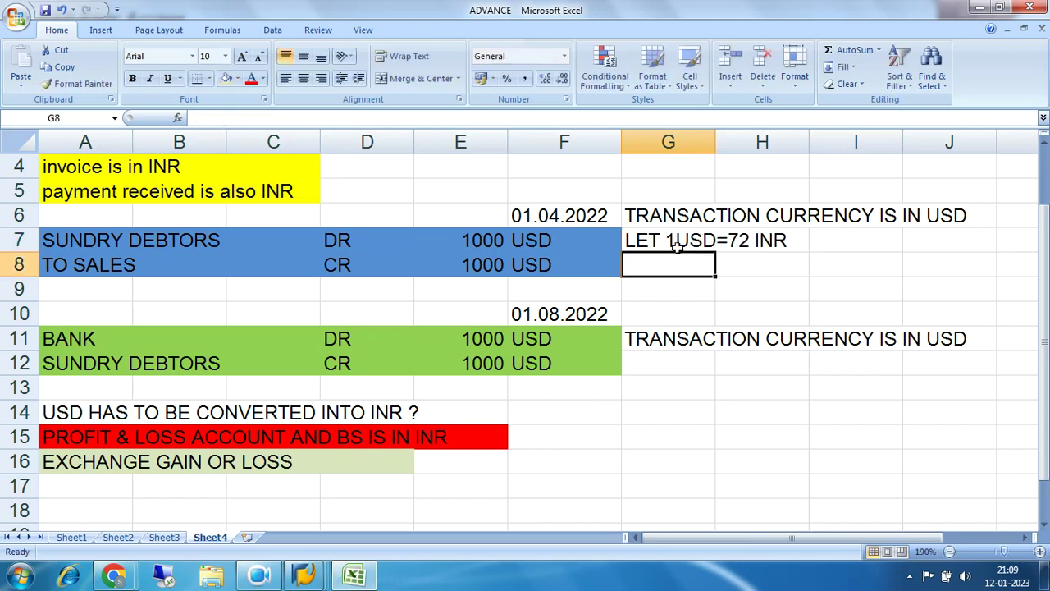
{"action": "left_click_drag", "start_coordinate": [634, 241], "coordinate": [769, 250]}
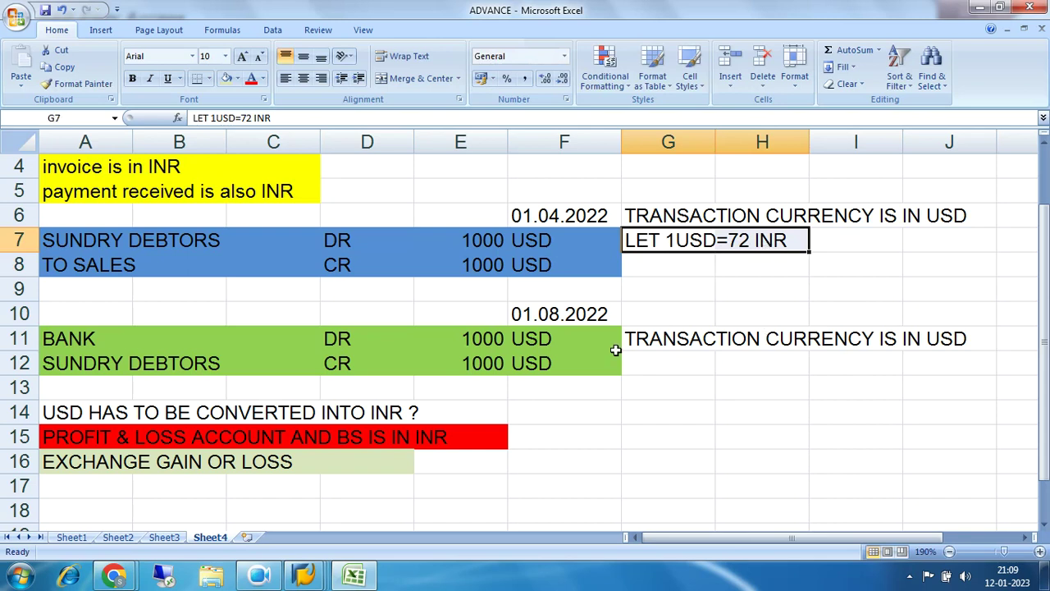
Copy the exchange rate note from G7:H7 to G12, beside the 01.08.2022 payment entry.
{"action": "left_click", "coordinate": [522, 314]}
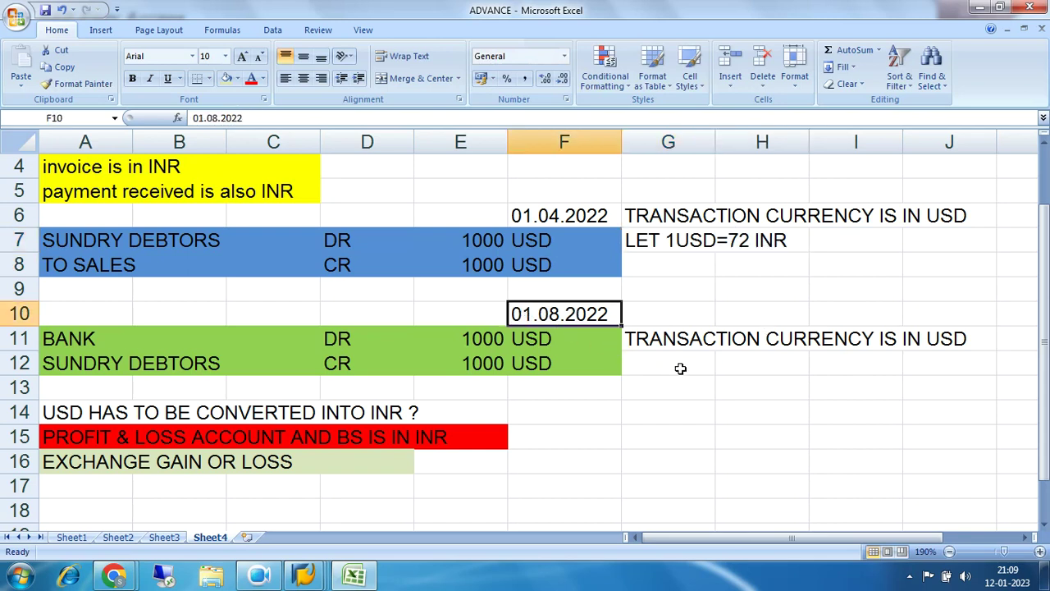
{"action": "left_click_drag", "start_coordinate": [656, 245], "coordinate": [771, 253]}
{"action": "key", "text": "ctrl+c"}
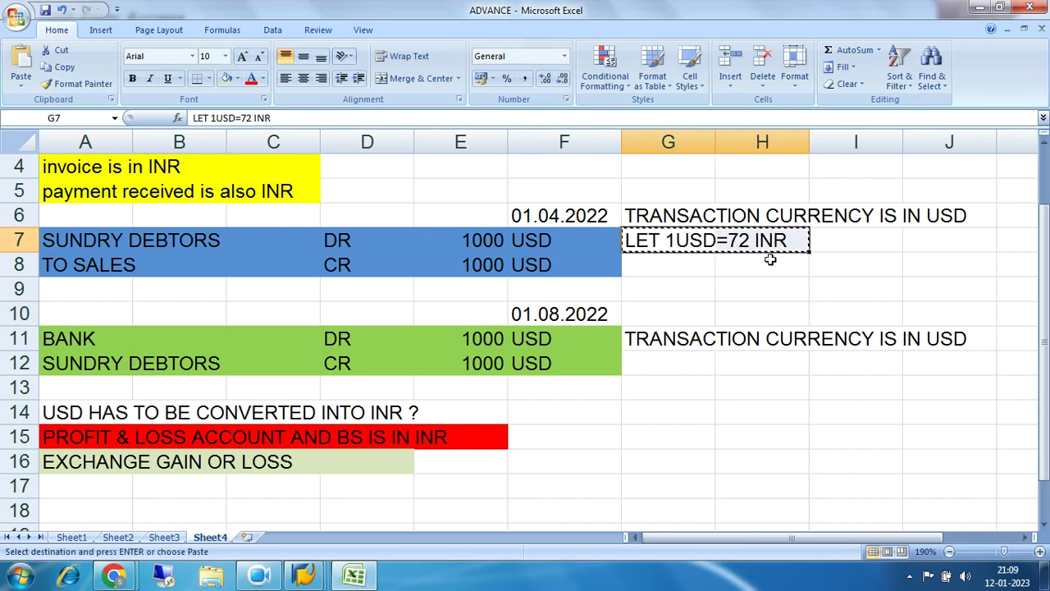
{"action": "left_click", "coordinate": [676, 369]}
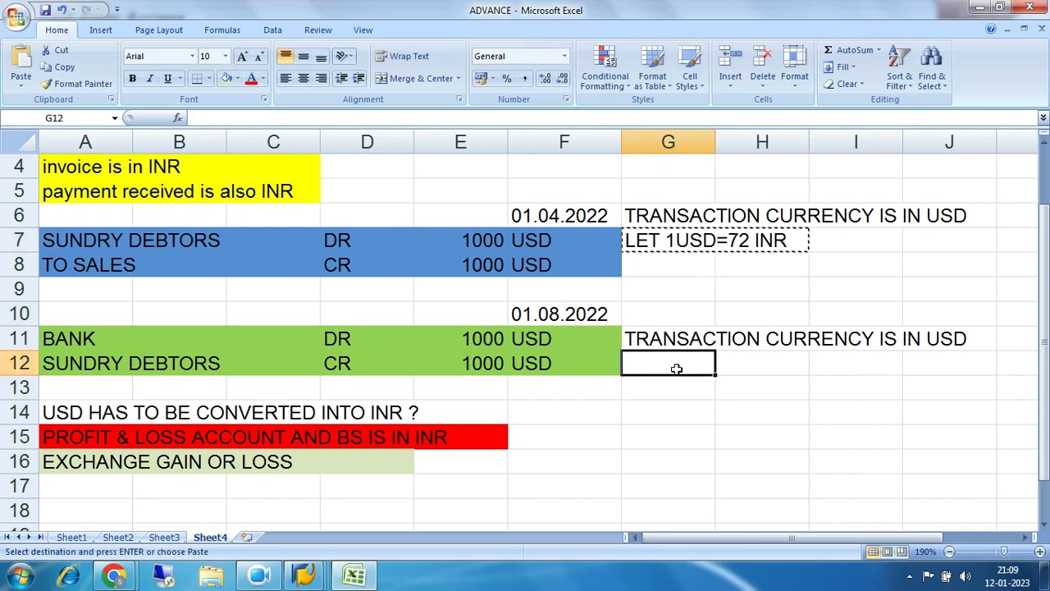
{"action": "key", "text": "ctrl+v"}
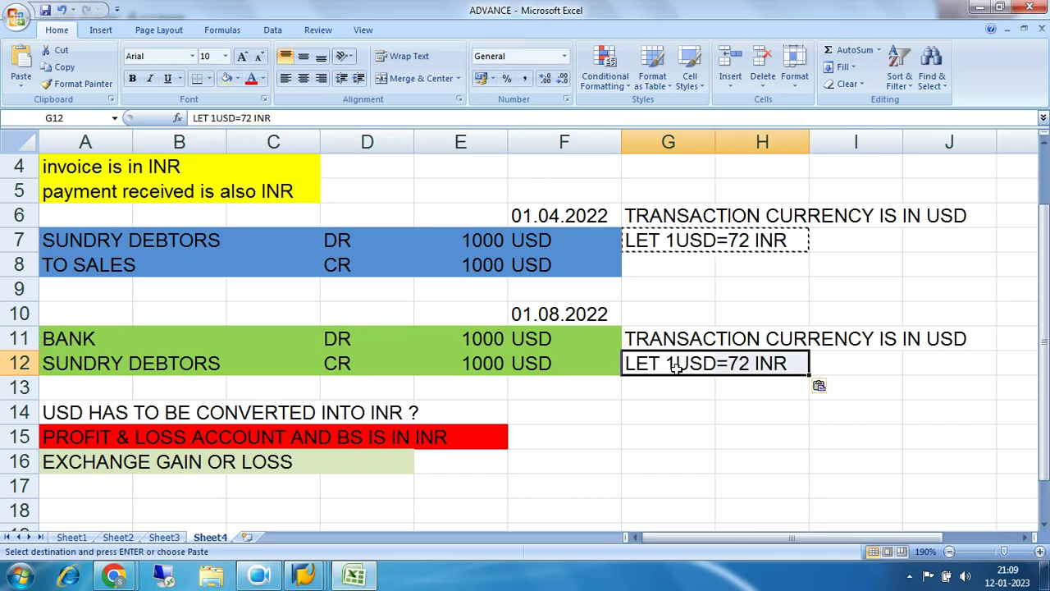
Change the rate in the G12 note so it reads "LET 1USD=78 INR".
{"action": "left_click", "coordinate": [251, 117]}
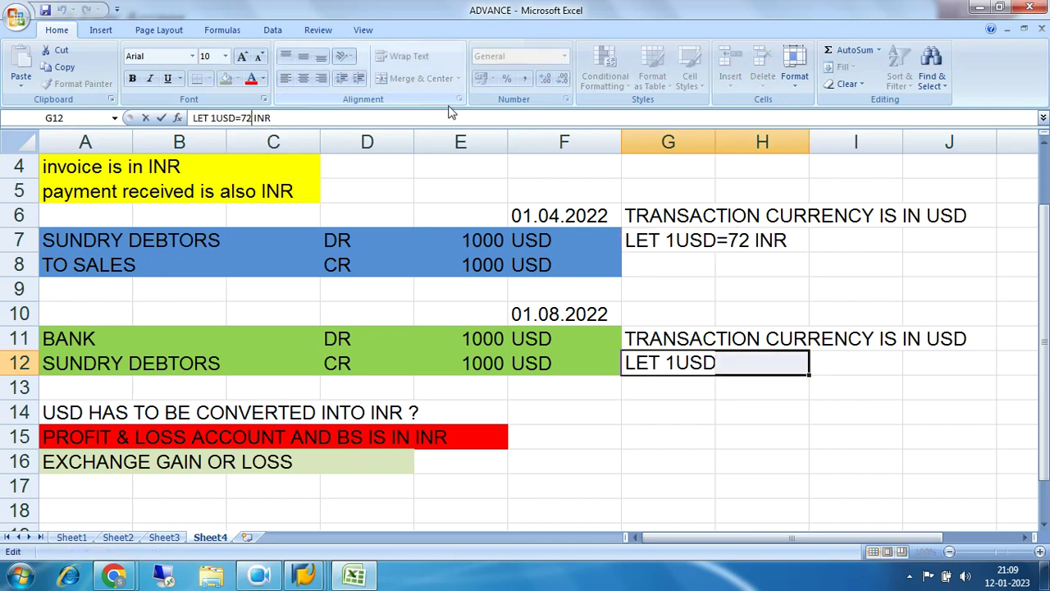
{"action": "key", "text": "BackSpace"}
{"action": "type", "text": "8"}
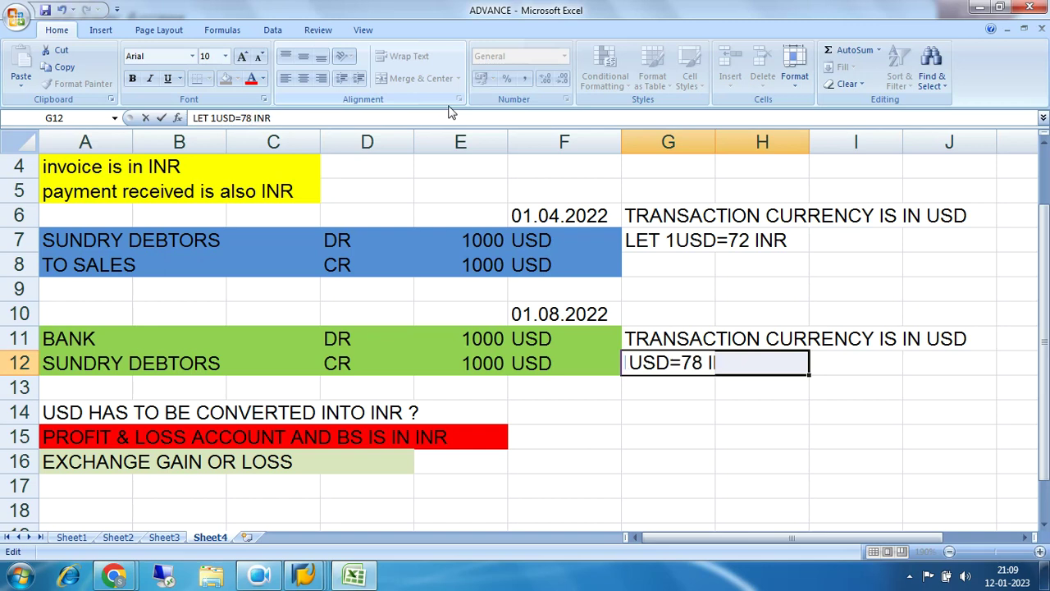
{"action": "left_click", "coordinate": [750, 432]}
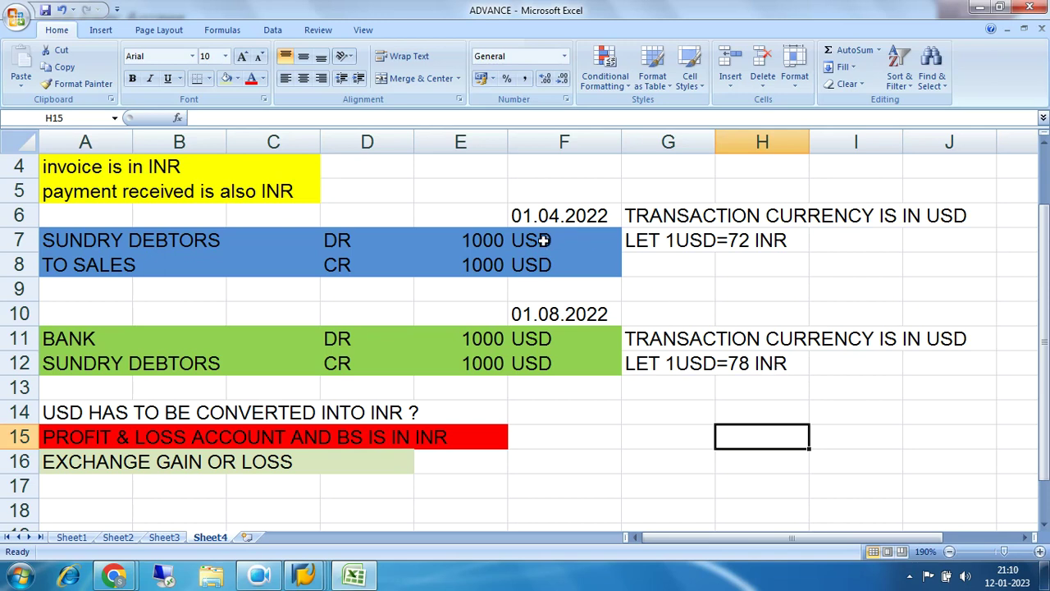
{"action": "left_click_drag", "start_coordinate": [486, 242], "coordinate": [566, 266]}
{"action": "left_click_drag", "start_coordinate": [483, 244], "coordinate": [574, 265]}
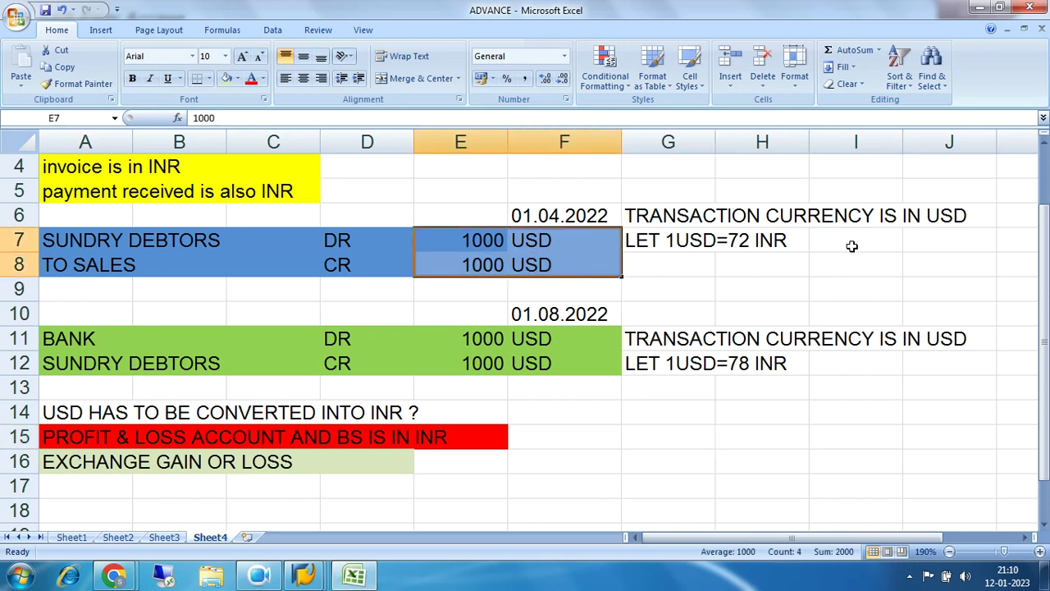
{"action": "left_click_drag", "start_coordinate": [77, 241], "coordinate": [550, 263]}
{"action": "left_click_drag", "start_coordinate": [67, 343], "coordinate": [551, 361]}
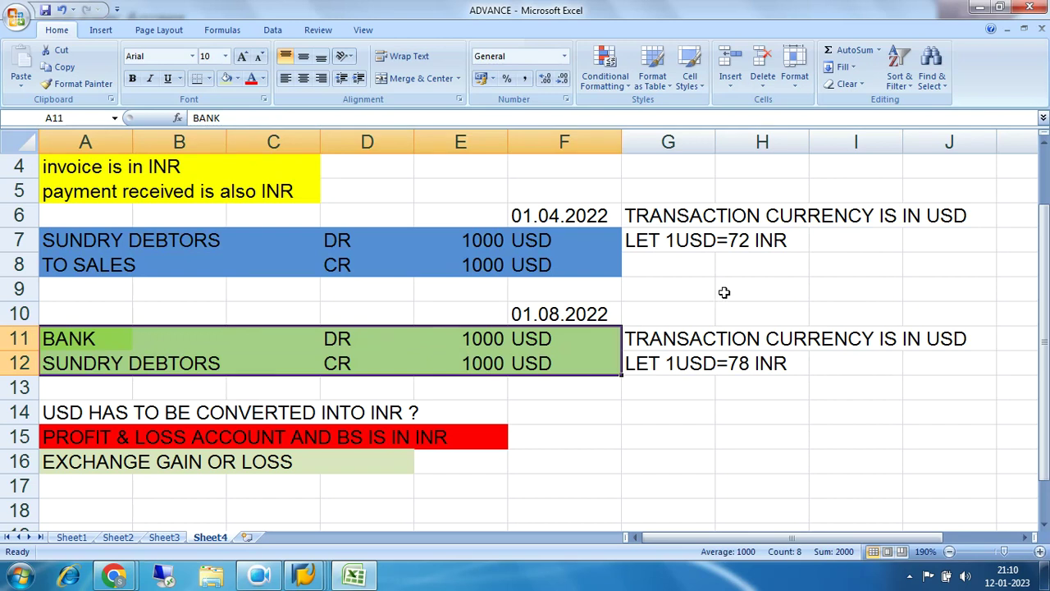
{"action": "left_click_drag", "start_coordinate": [47, 239], "coordinate": [534, 257]}
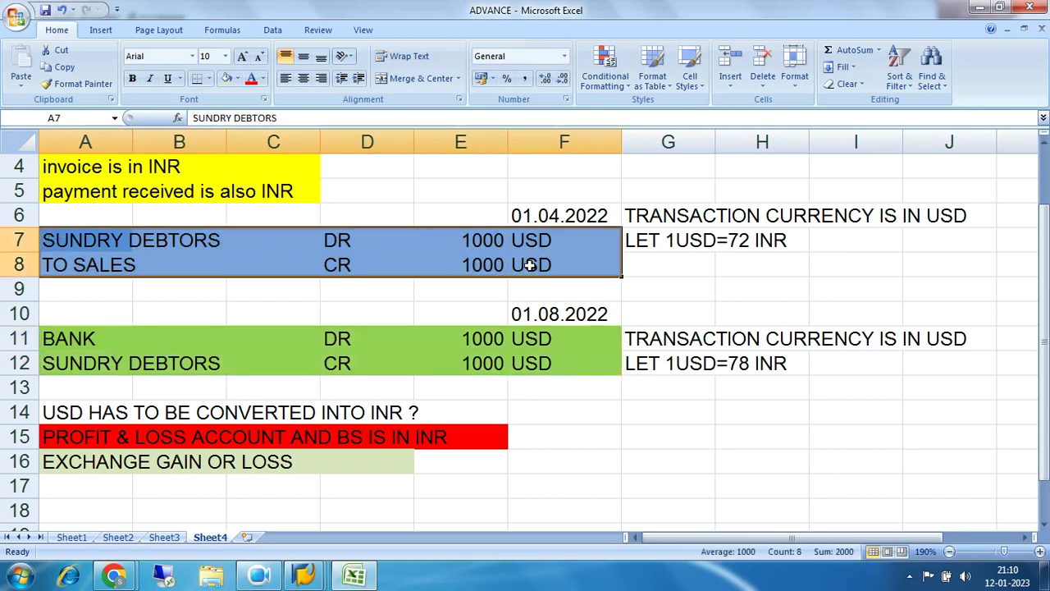
Enter the converted amount "72000 INR" in both I7 and I8, beside the debtor and sales lines.
{"action": "left_click", "coordinate": [844, 241]}
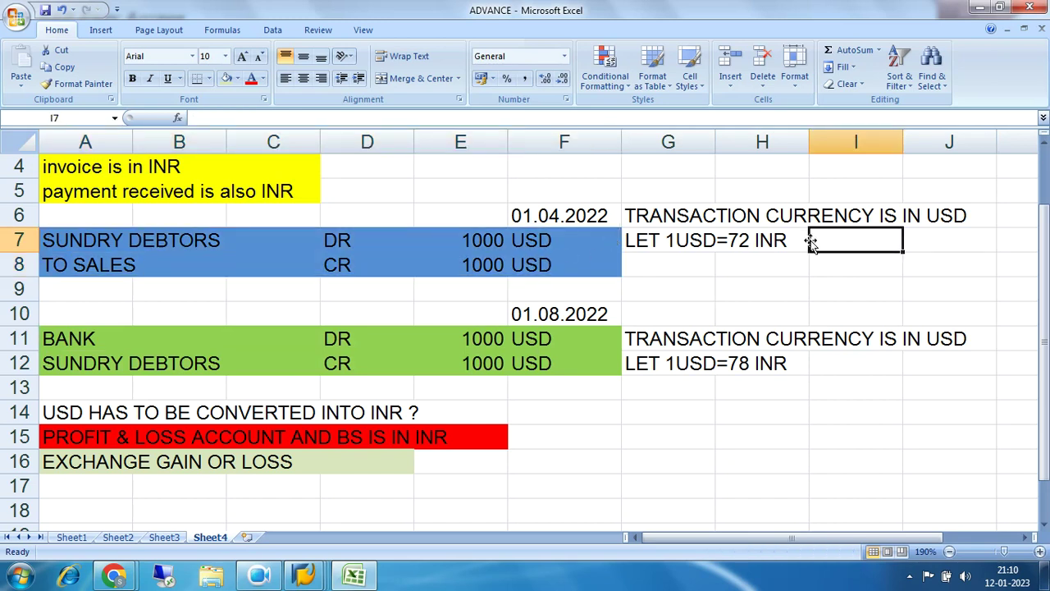
{"action": "type", "text": "72000"}
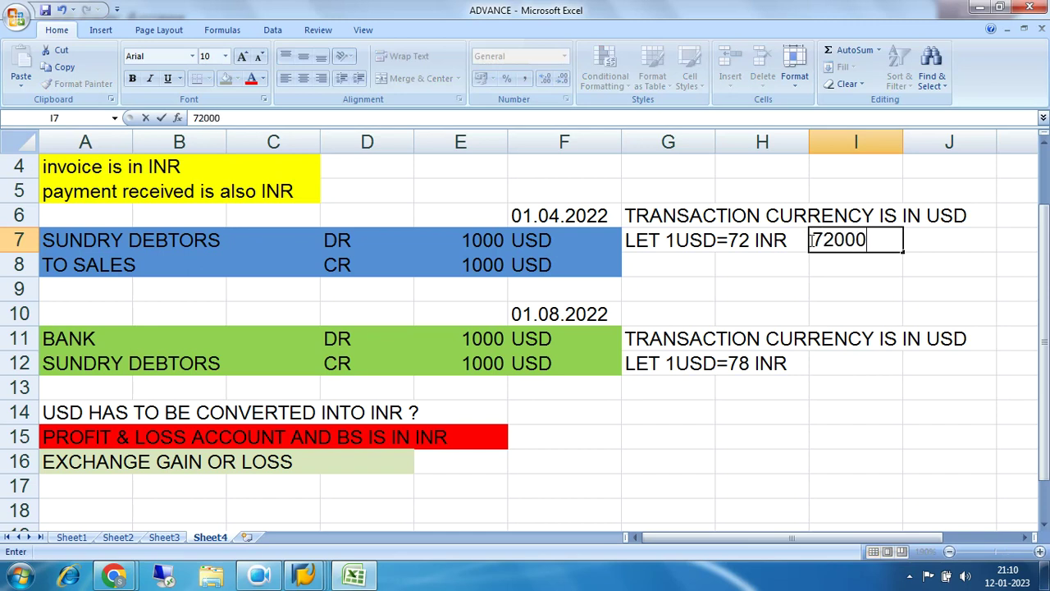
{"action": "type", "text": " INR"}
{"action": "key", "text": "Return"}
{"action": "type", "text": "72"}
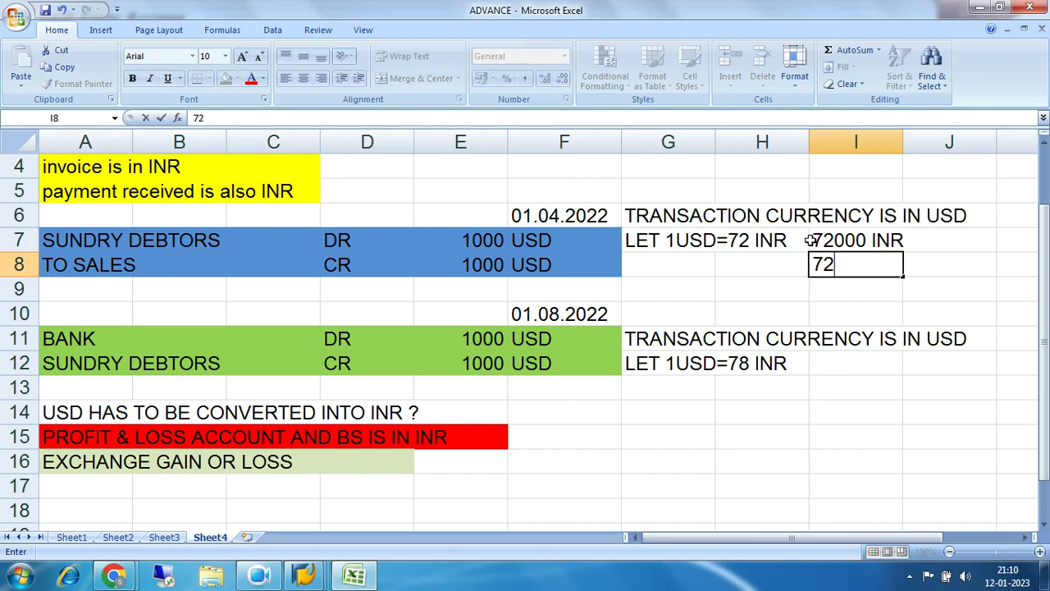
{"action": "type", "text": "000 INR"}
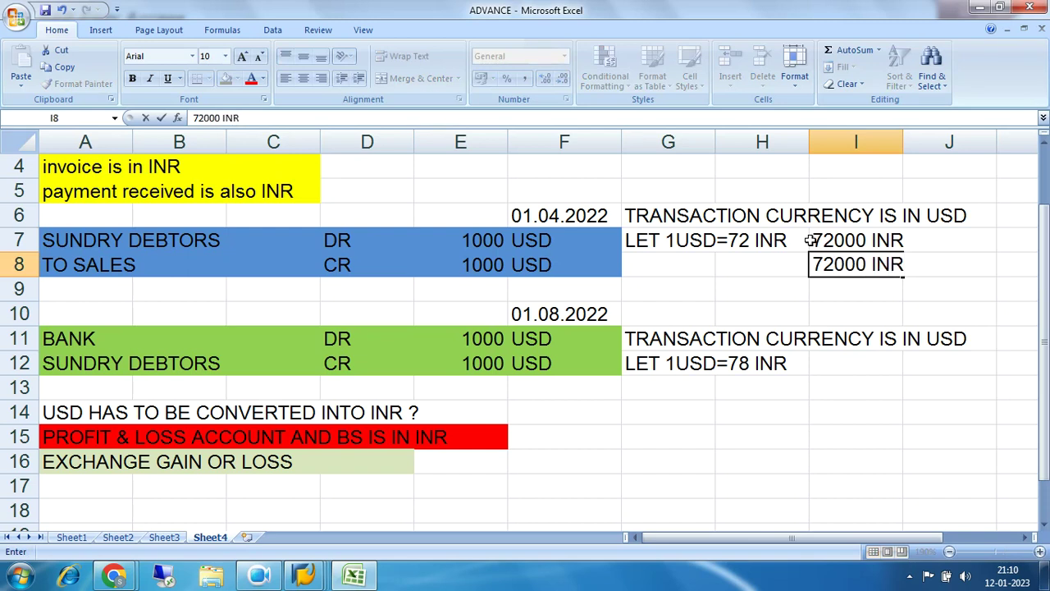
{"action": "key", "text": "Return"}
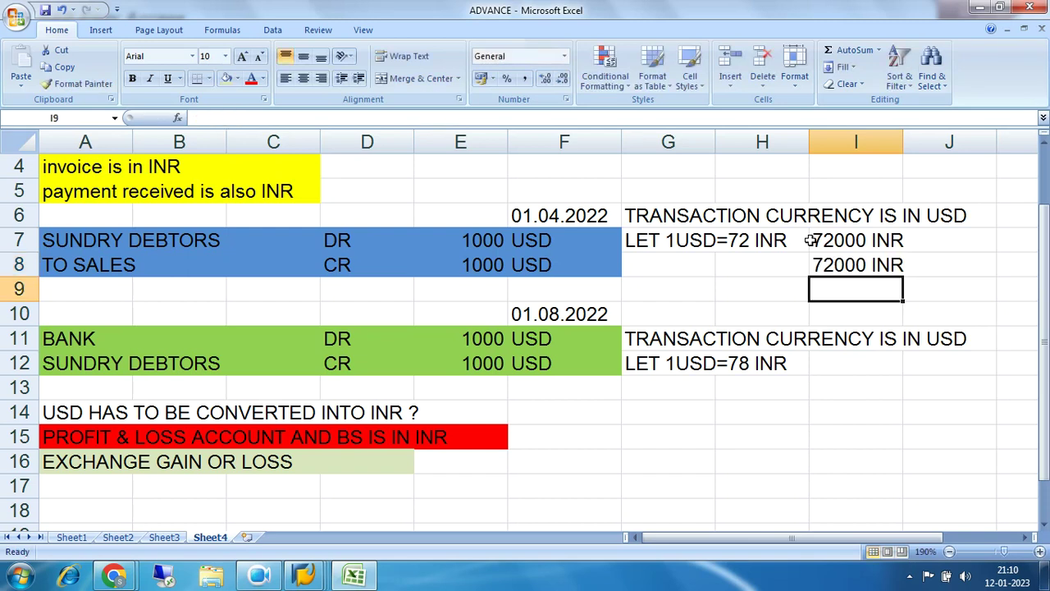
Fill cells I7:J8, holding the converted INR amounts, with a dark orange theme colour.
{"action": "left_click_drag", "start_coordinate": [824, 239], "coordinate": [910, 261]}
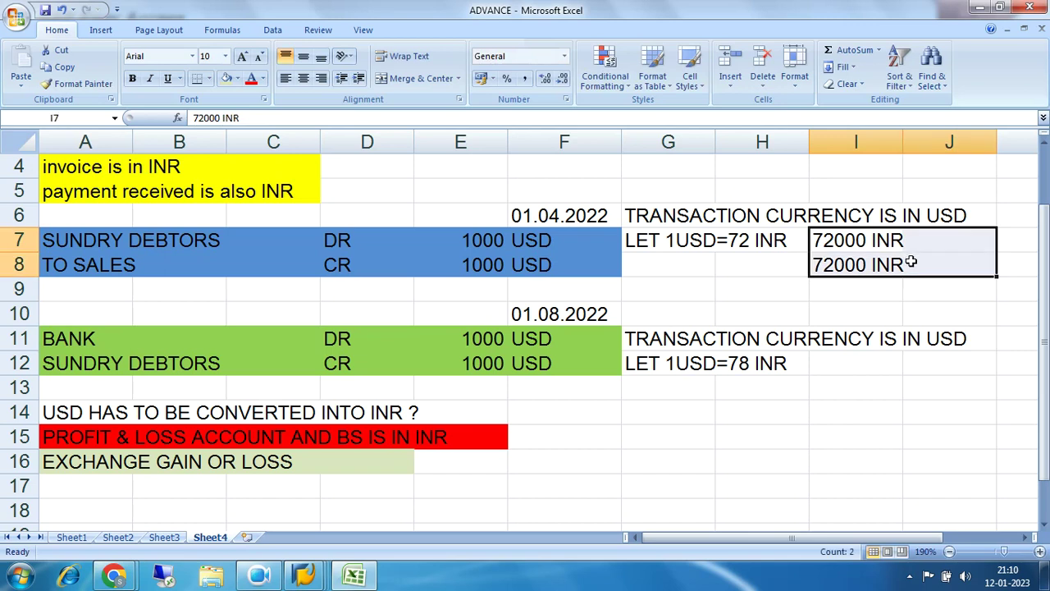
{"action": "left_click", "coordinate": [237, 79]}
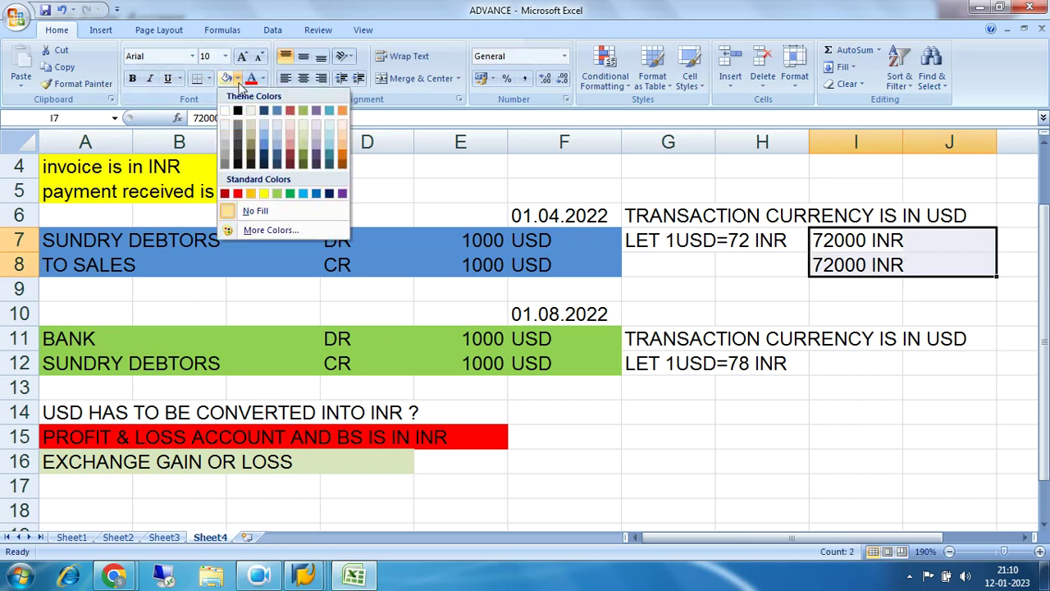
{"action": "left_click", "coordinate": [342, 159]}
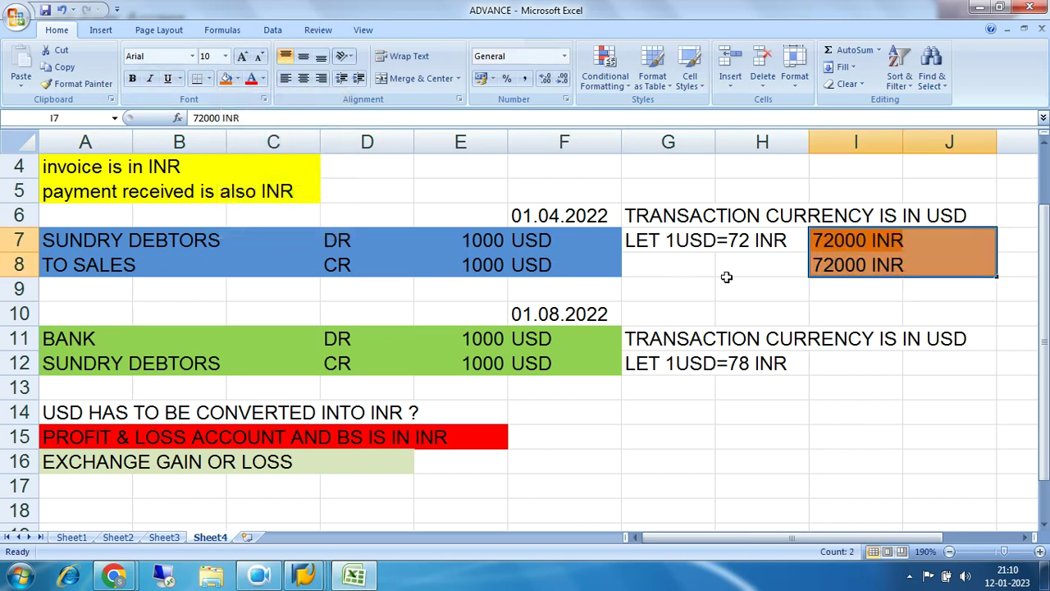
Review the converted invoice amounts in I7:J8 against the 01.08.2022 payment entry and its exchange rate note in G12.
{"action": "left_click", "coordinate": [826, 310]}
{"action": "left_click", "coordinate": [845, 242]}
{"action": "left_click_drag", "start_coordinate": [889, 248], "coordinate": [912, 260]}
{"action": "left_click_drag", "start_coordinate": [74, 245], "coordinate": [574, 245]}
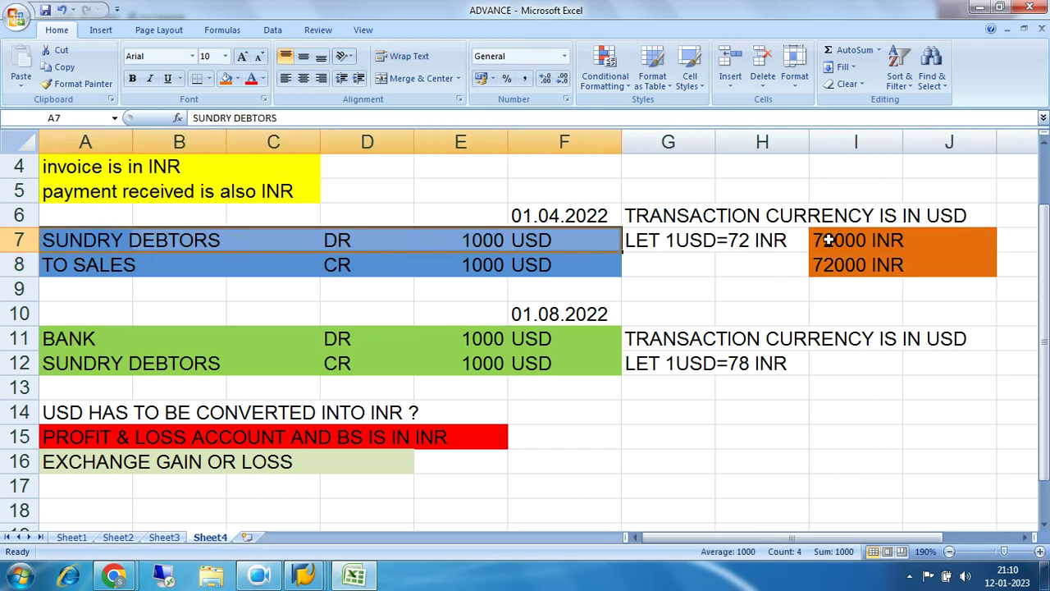
{"action": "left_click", "coordinate": [828, 239]}
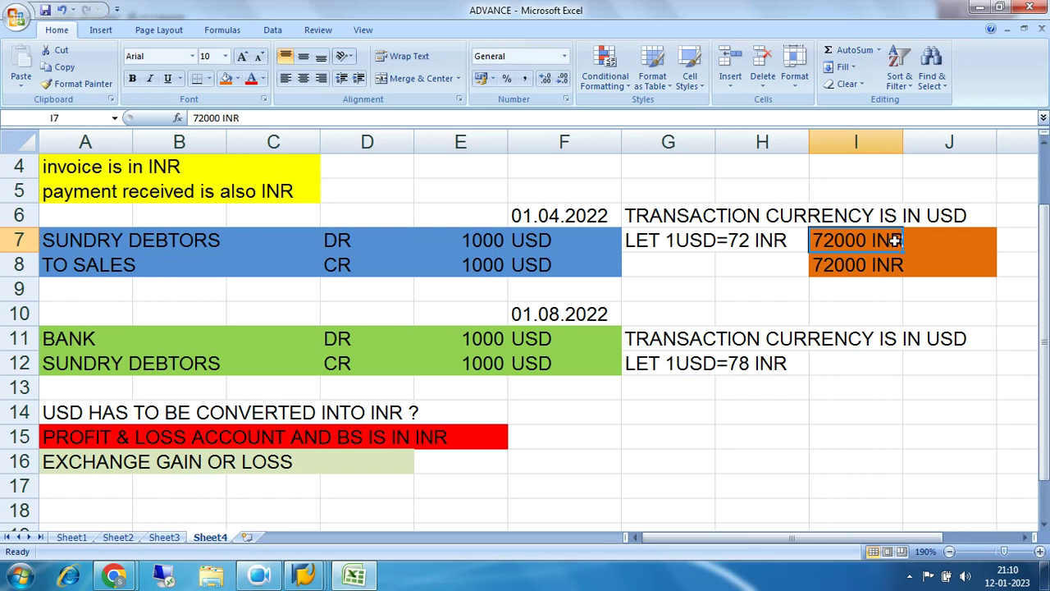
{"action": "left_click_drag", "start_coordinate": [70, 335], "coordinate": [548, 365]}
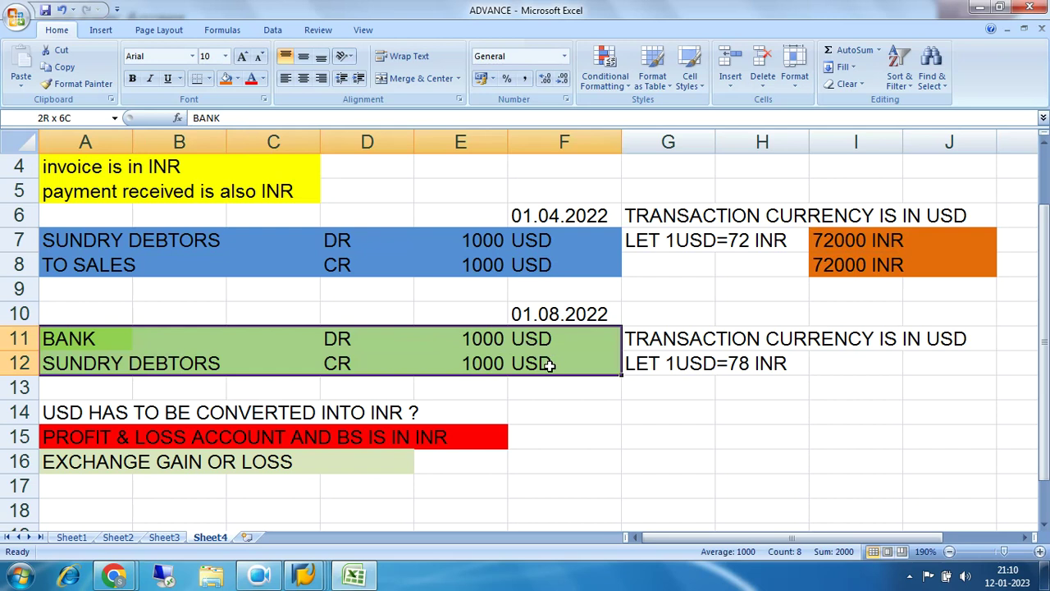
{"action": "left_click_drag", "start_coordinate": [649, 366], "coordinate": [745, 369]}
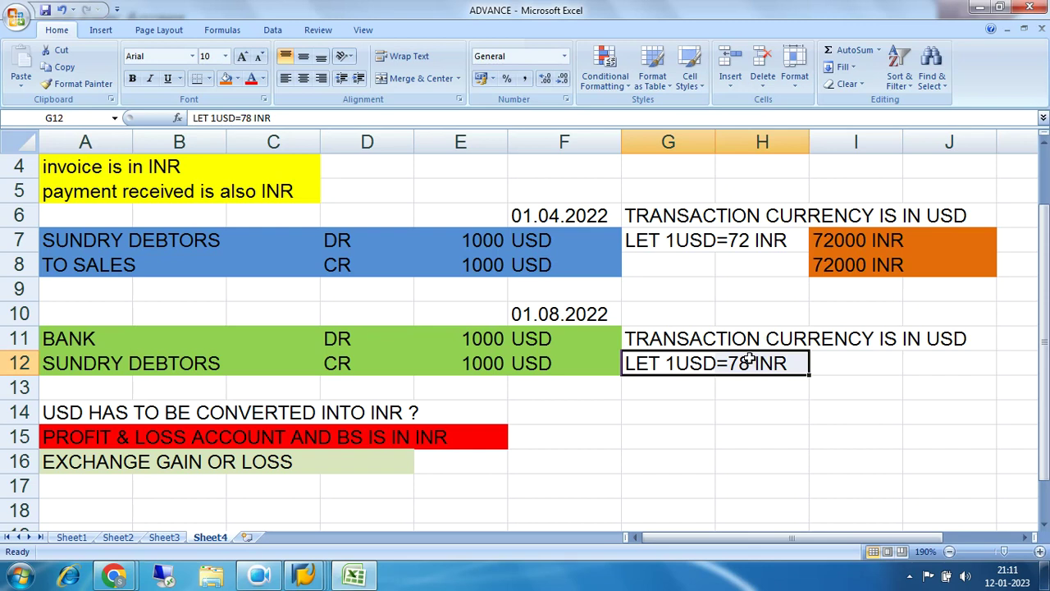
Enter the converted bank line in row 13: "BANK" in G13, "DR" in I13 and 78000 in J13.
{"action": "left_click", "coordinate": [706, 392]}
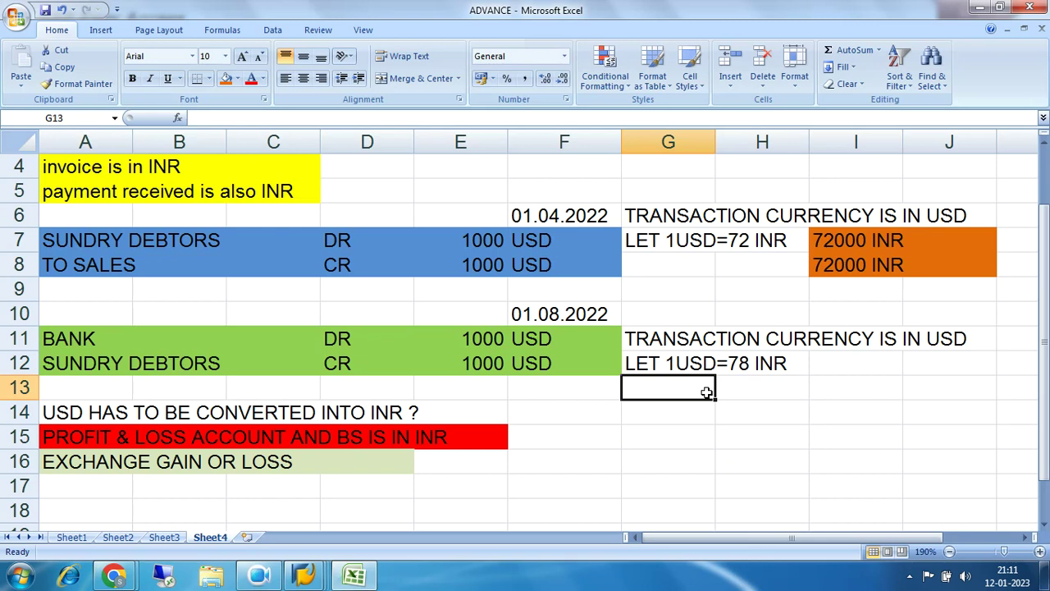
{"action": "type", "text": "BAN"}
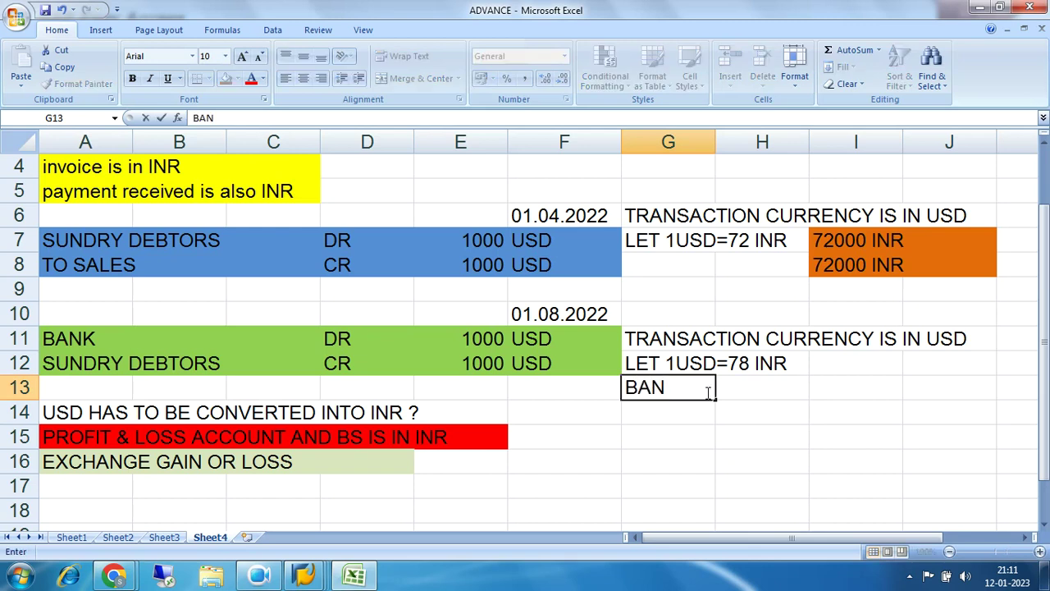
{"action": "type", "text": "K"}
{"action": "key", "text": "Right"}
{"action": "key", "text": "Right"}
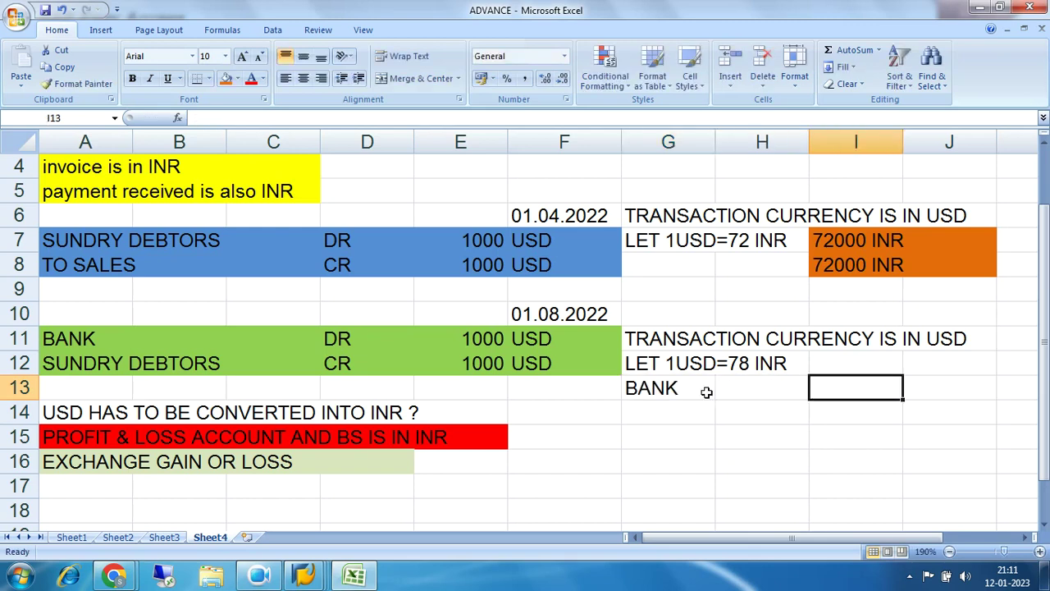
{"action": "type", "text": "DR"}
{"action": "key", "text": "Right"}
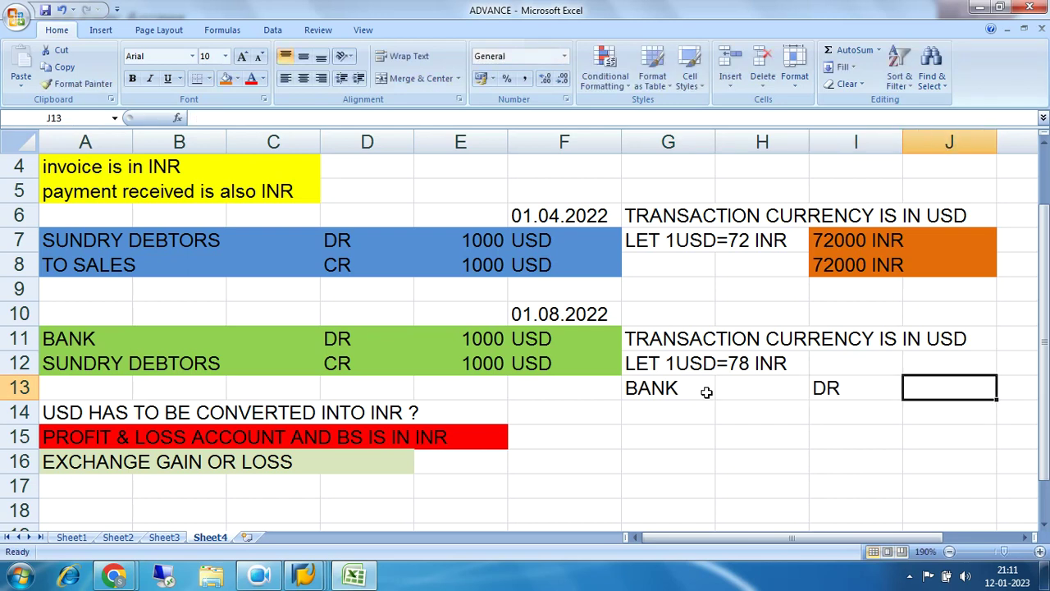
{"action": "type", "text": "78000"}
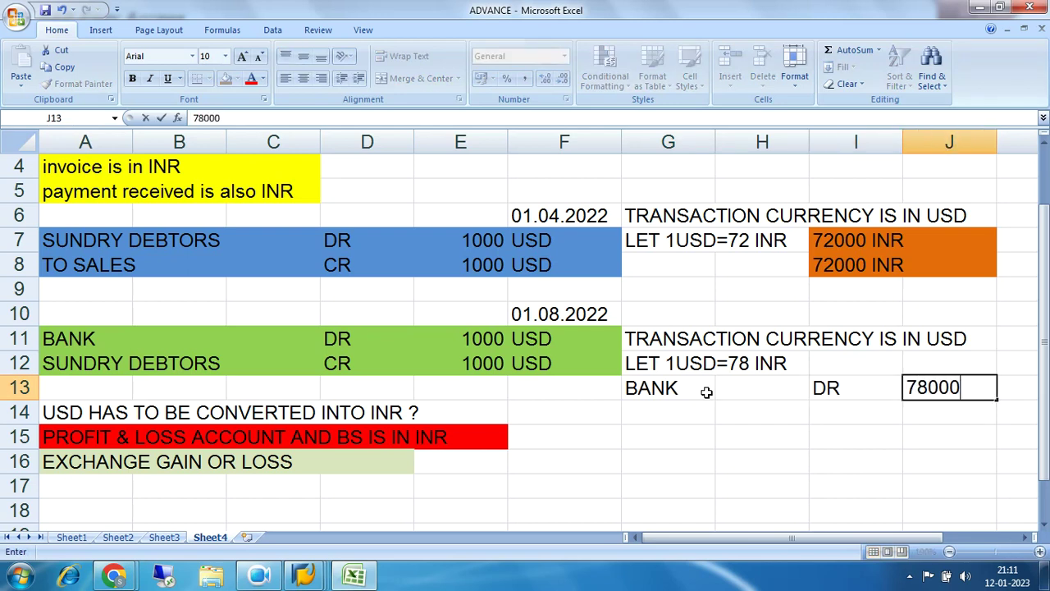
{"action": "key", "text": "Return"}
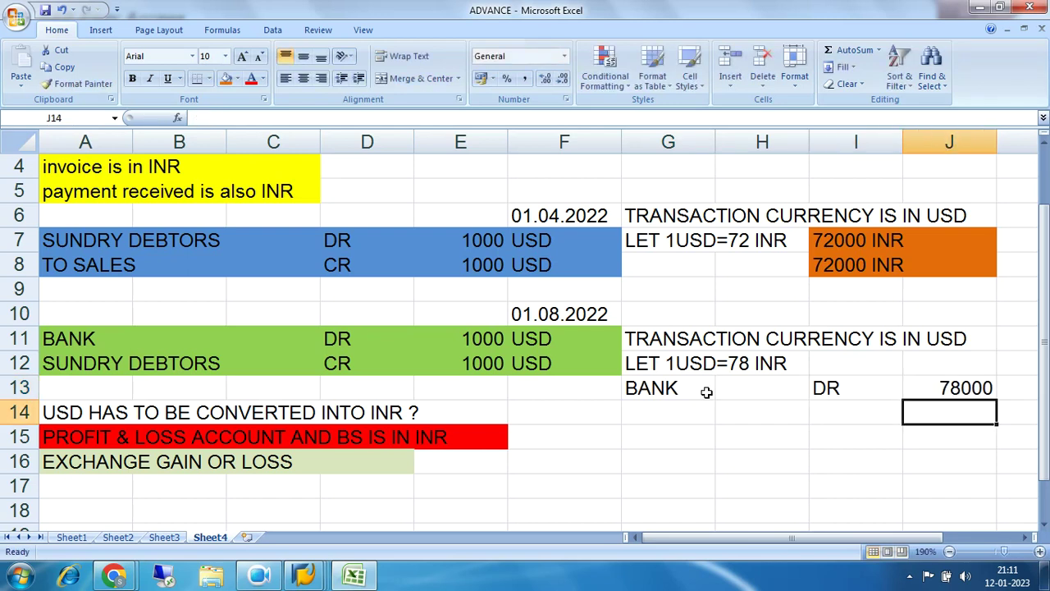
Copy the sundry debtors label from A12:D12 to G14 and clear the misplaced "CR" in J14.
{"action": "key", "text": "Left"}
{"action": "key", "text": "Left"}
{"action": "key", "text": "Left"}
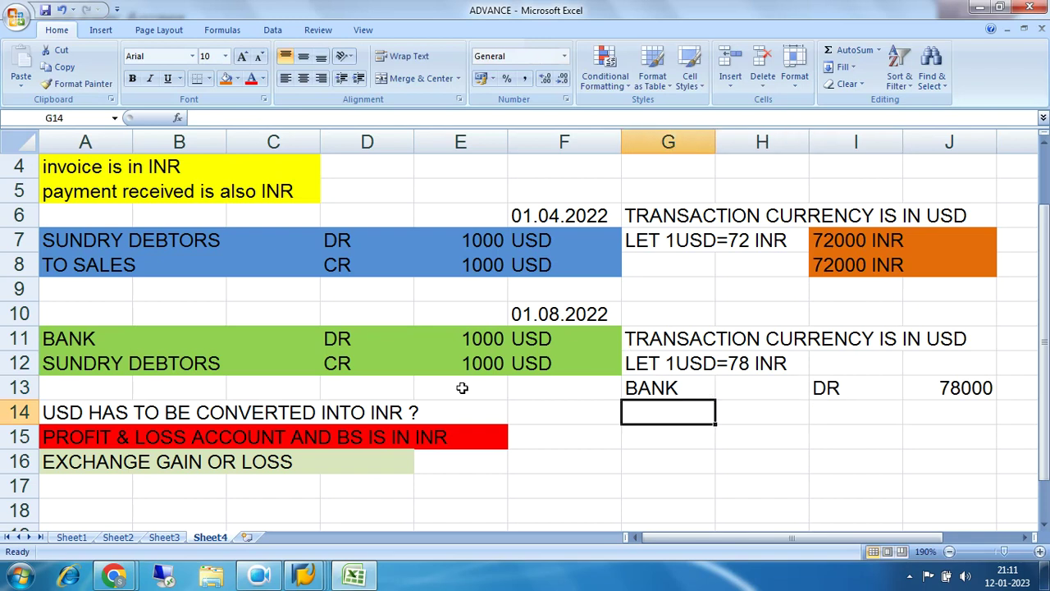
{"action": "left_click_drag", "start_coordinate": [122, 366], "coordinate": [320, 366]}
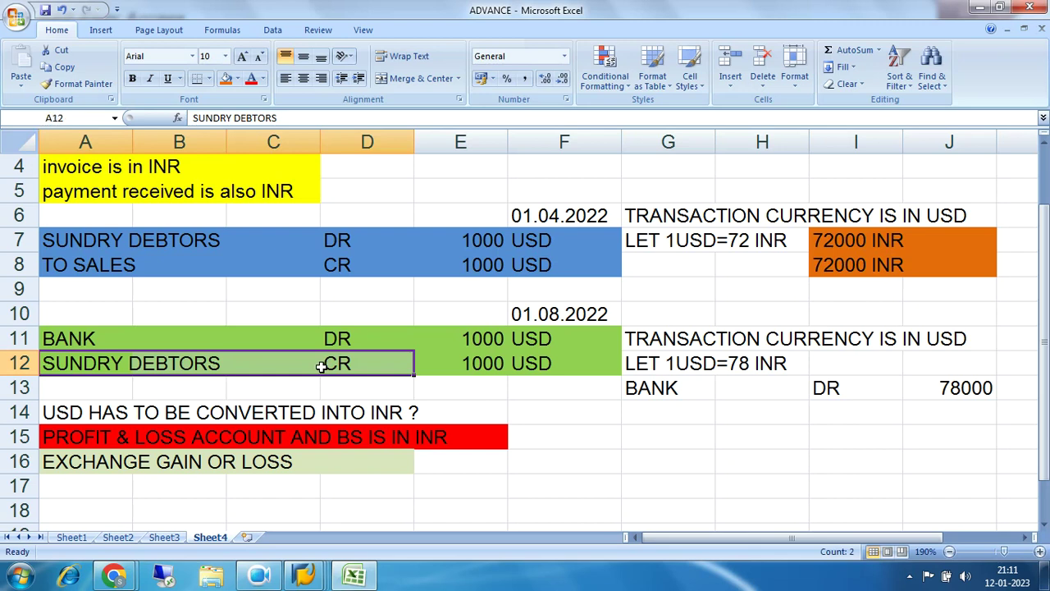
{"action": "key", "text": "ctrl+c"}
{"action": "left_click", "coordinate": [671, 416]}
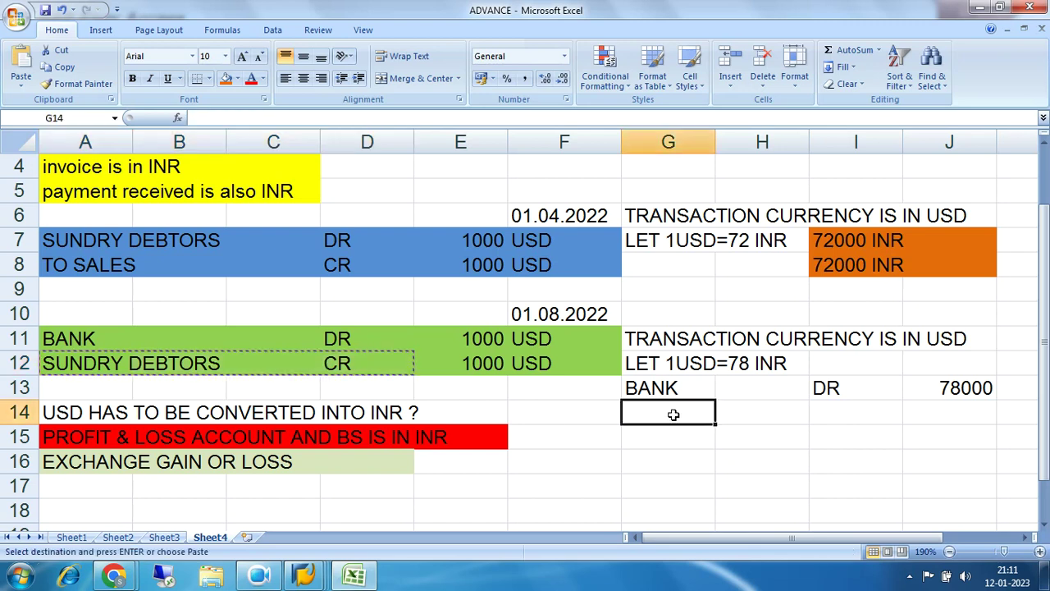
{"action": "key", "text": "ctrl+v"}
{"action": "left_click", "coordinate": [917, 416]}
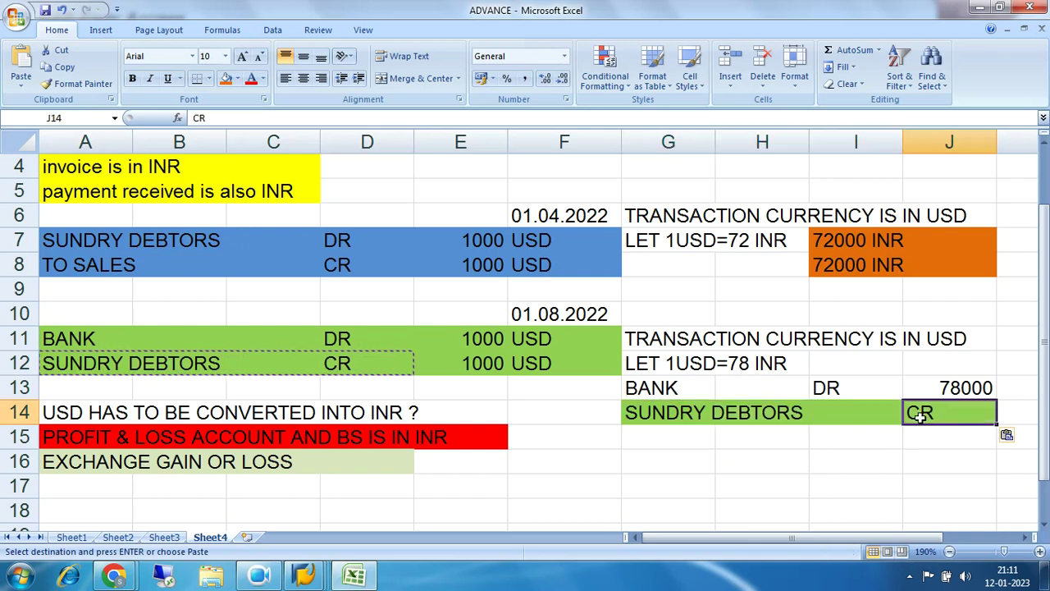
{"action": "key", "text": "Delete"}
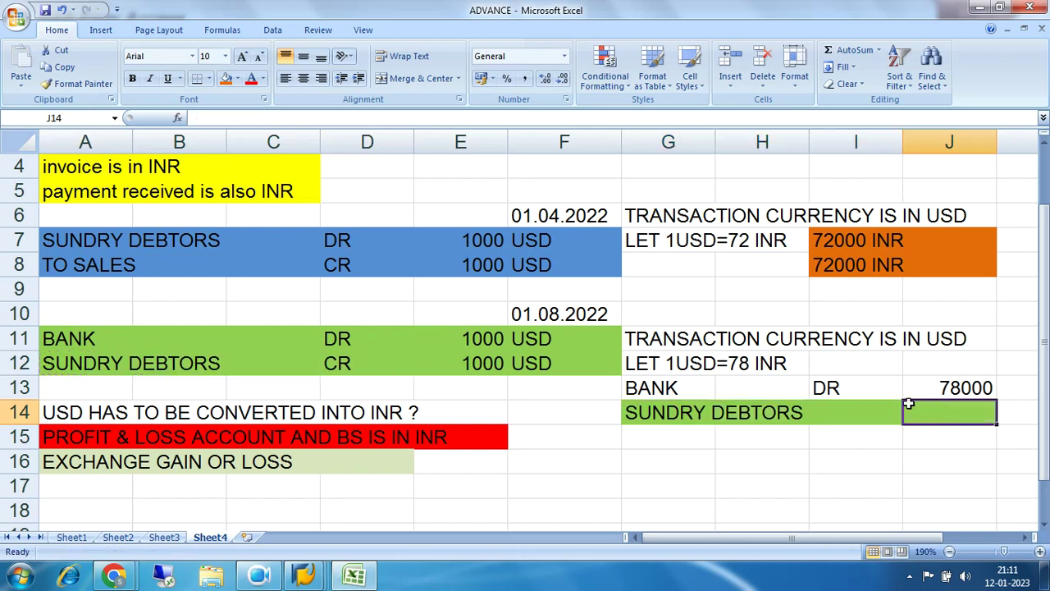
Complete the sundry debtors line in row 14 with "CR" in I14 and 72000 in J14.
{"action": "key", "text": "Left"}
{"action": "type", "text": "CR"}
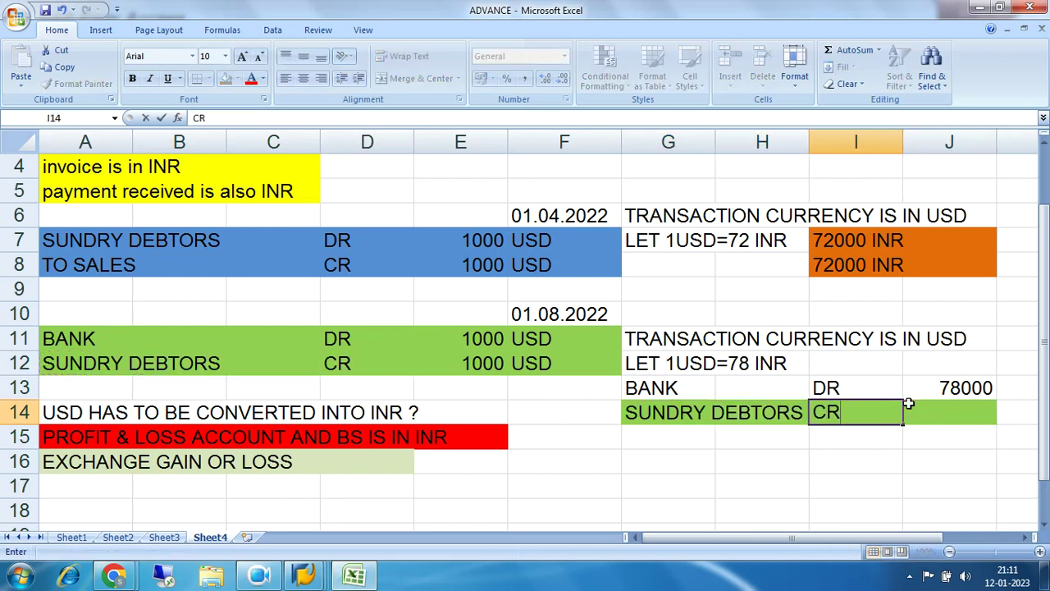
{"action": "key", "text": "Tab"}
{"action": "type", "text": "72000"}
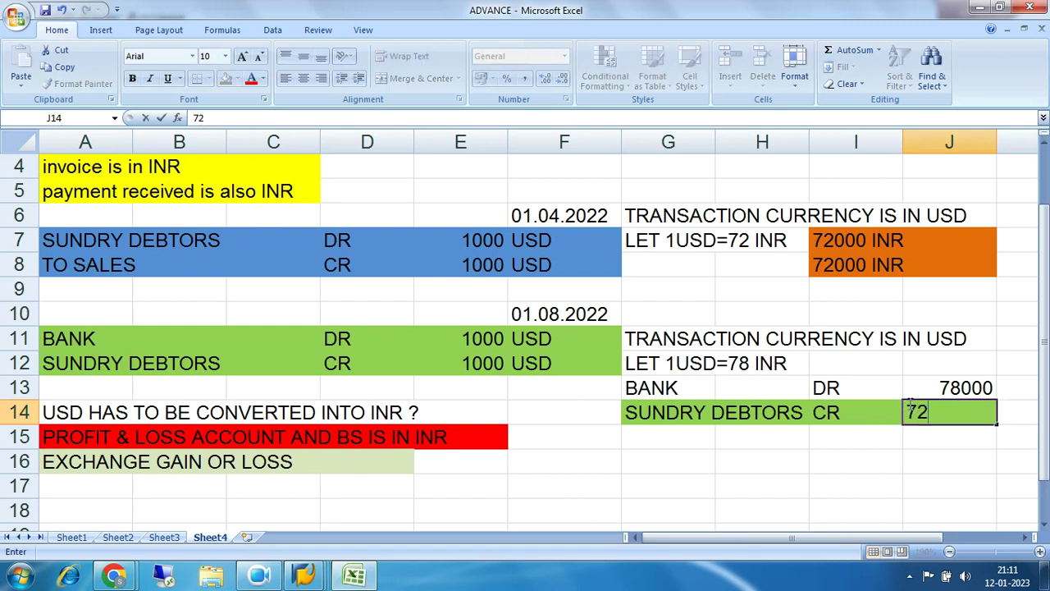
{"action": "left_click", "coordinate": [868, 267]}
Enter the label "FOREN EXCHANGE GAIN" in G15, below the sundry debtors line.
{"action": "left_click", "coordinate": [703, 442]}
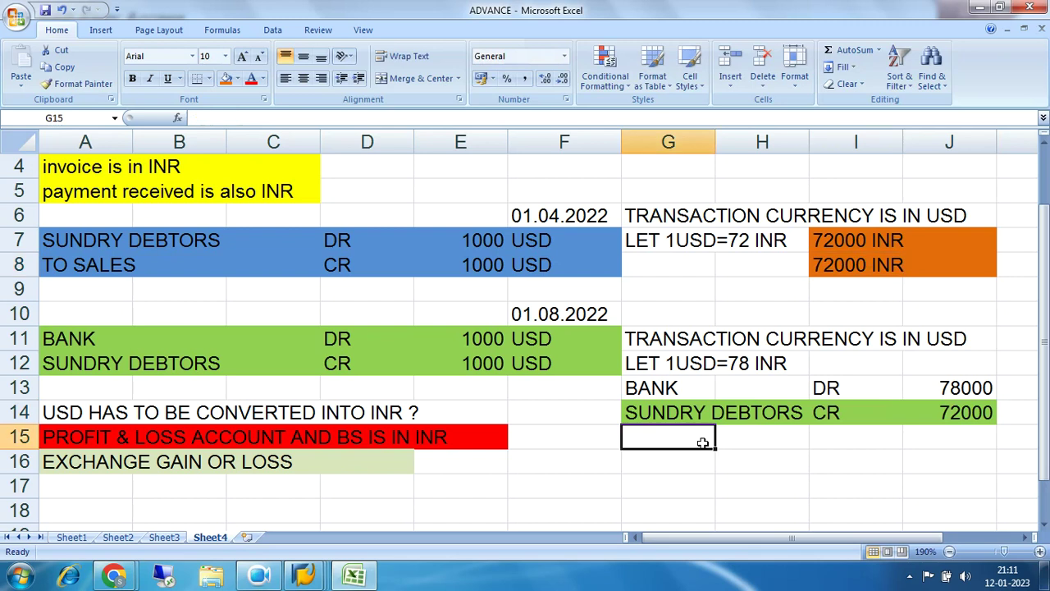
{"action": "type", "text": "FO"}
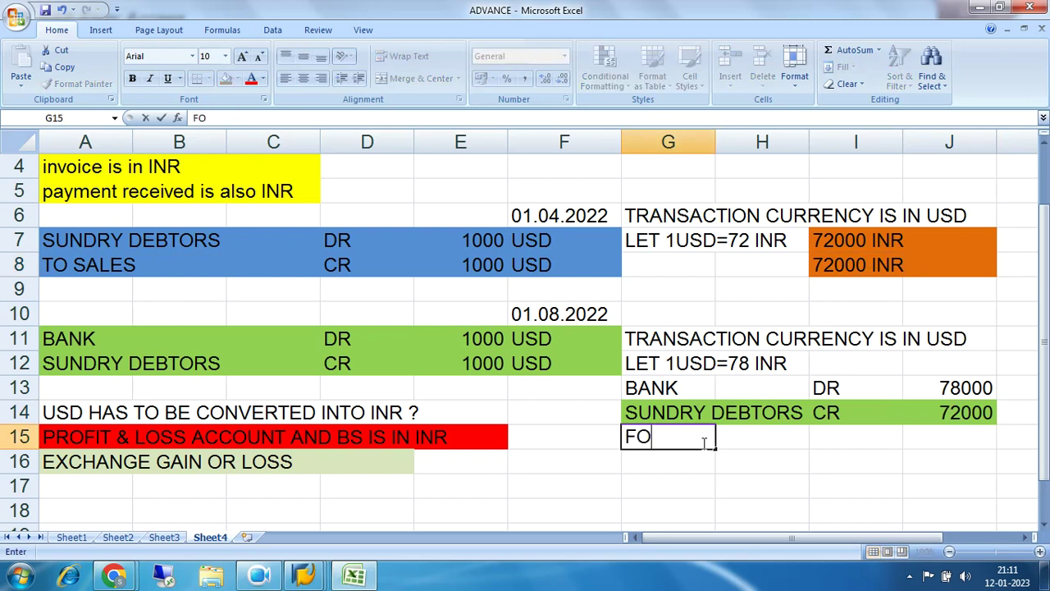
{"action": "type", "text": "REN EXCHANGE "}
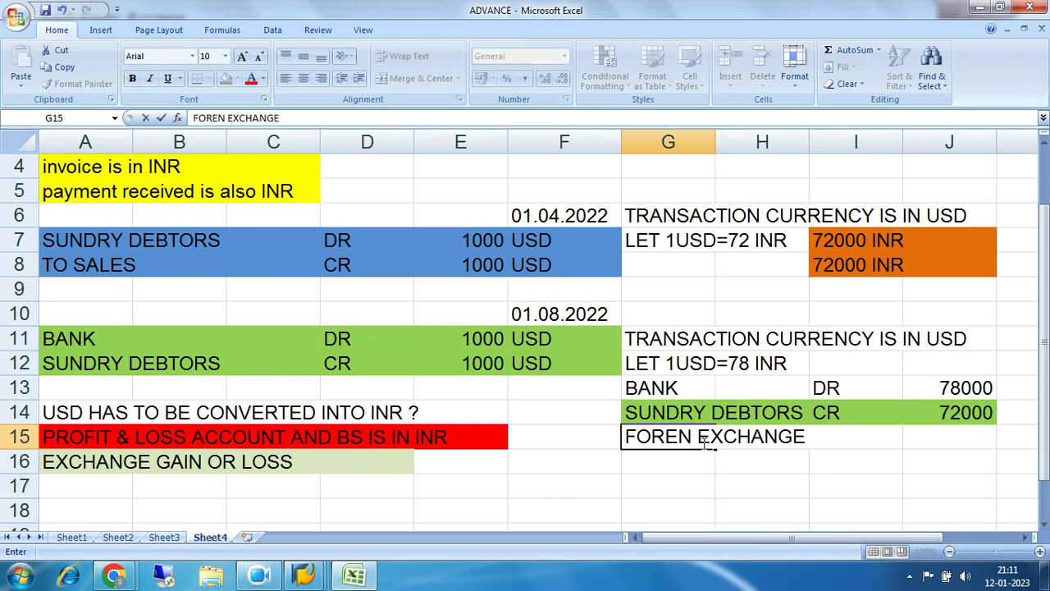
{"action": "type", "text": "GAIN"}
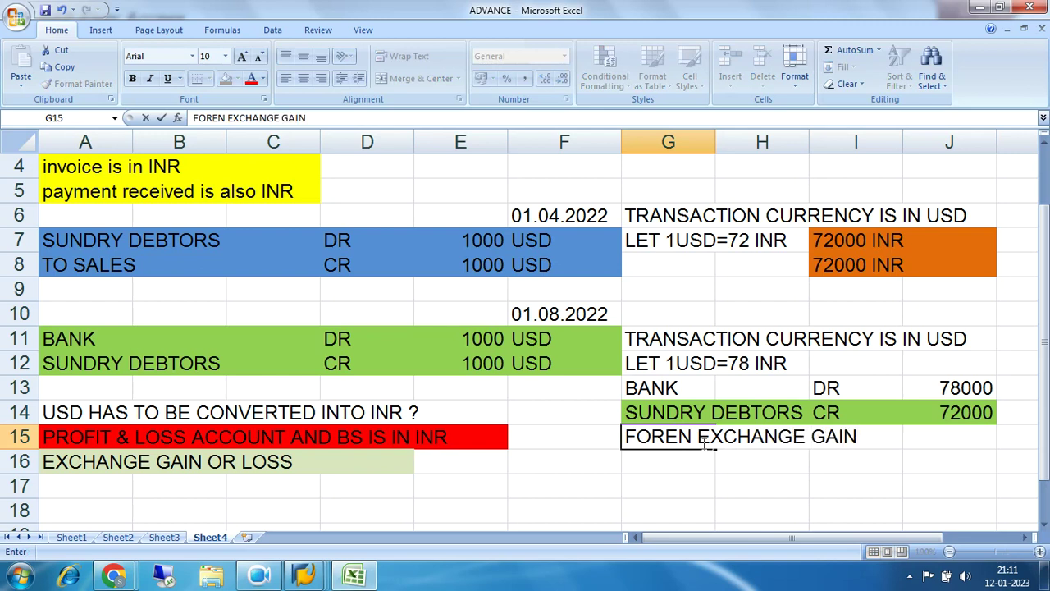
{"action": "key", "text": "Tab"}
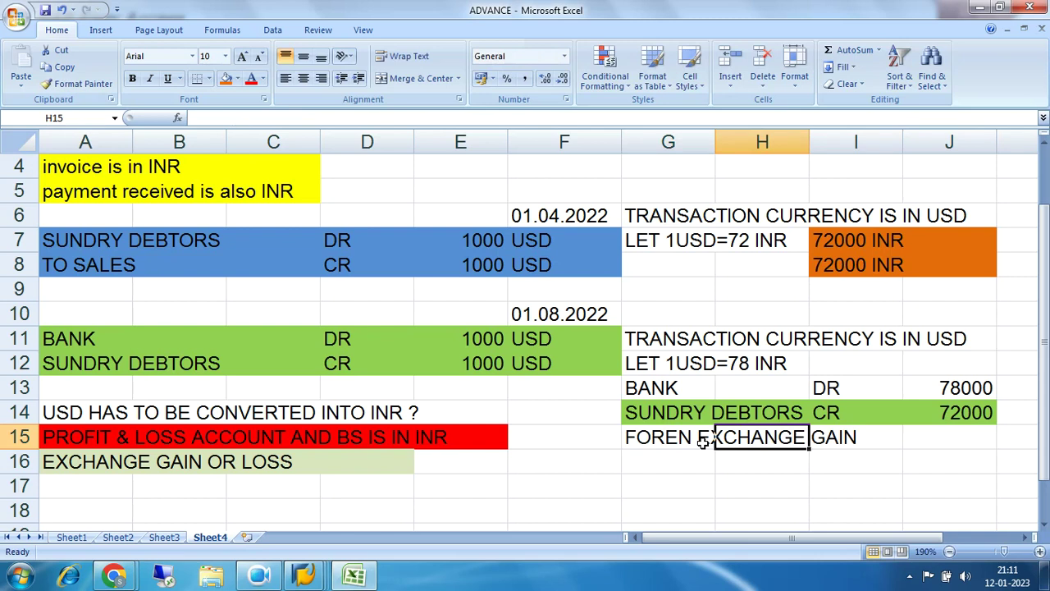
Enter "CR" in I16 and the exchange gain amount 6000 in J15.
{"action": "key", "text": "Tab"}
{"action": "key", "text": "Tab"}
{"action": "key", "text": "Down"}
{"action": "key", "text": "Left"}
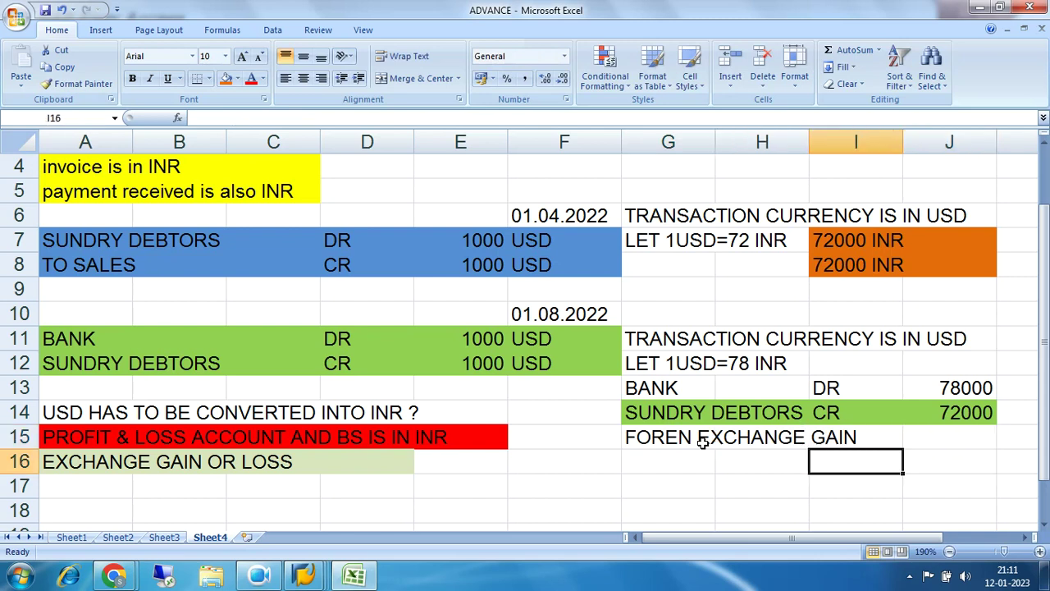
{"action": "type", "text": "CR"}
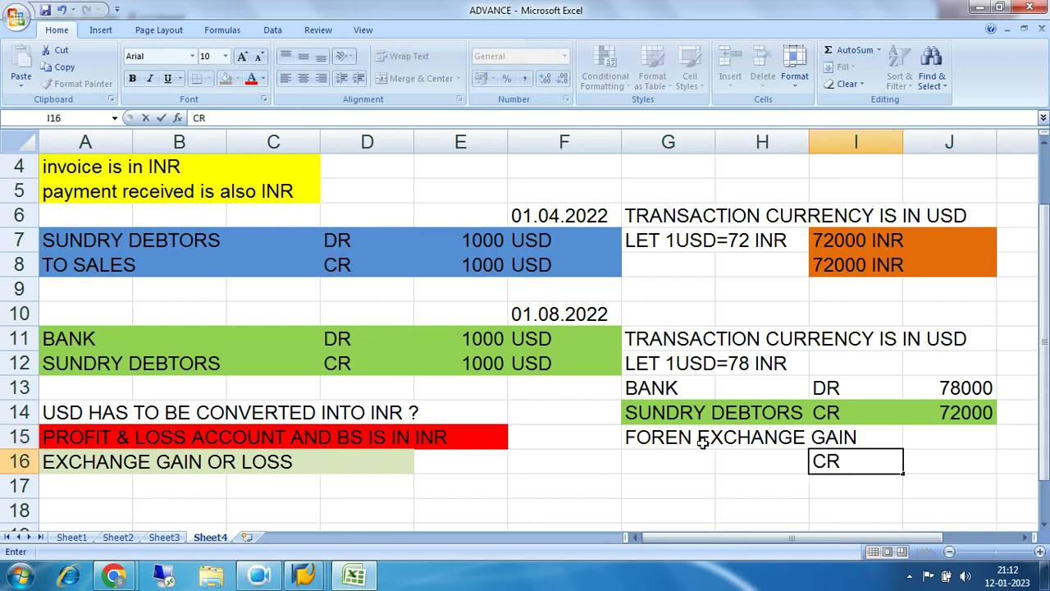
{"action": "key", "text": "Tab"}
{"action": "key", "text": "Up"}
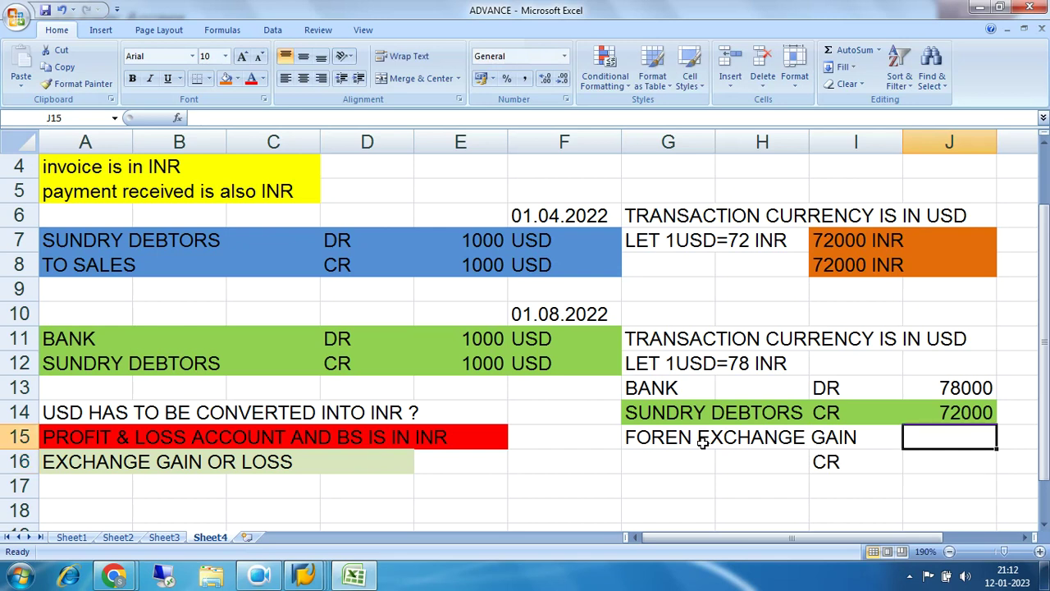
{"action": "type", "text": "6000"}
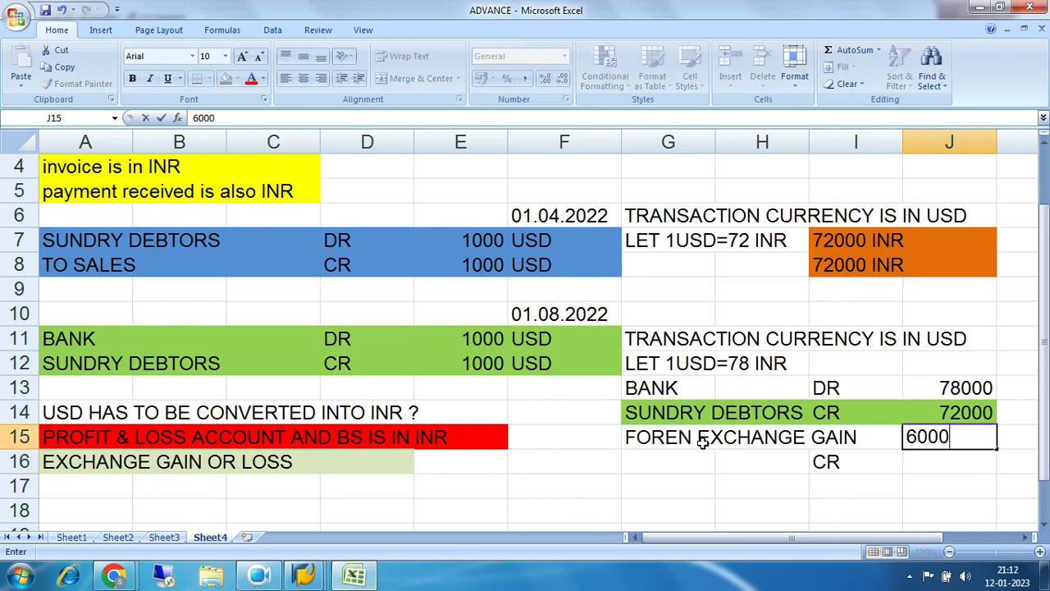
{"action": "left_click", "coordinate": [757, 507]}
Fill cells G13:J16, holding the converted payment entry, with standard yellow.
{"action": "left_click_drag", "start_coordinate": [655, 388], "coordinate": [971, 459]}
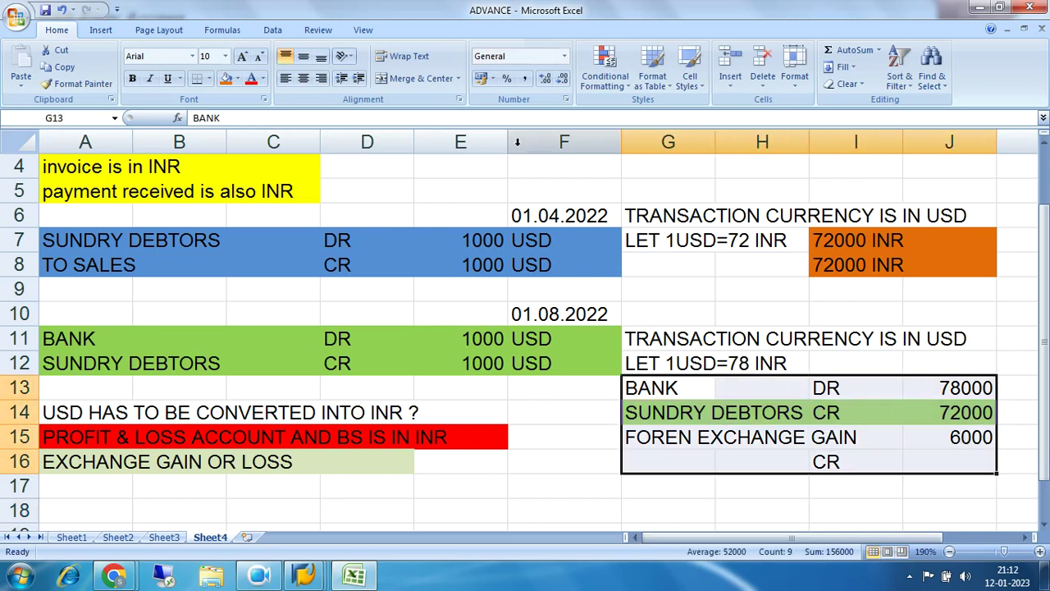
{"action": "left_click", "coordinate": [237, 80]}
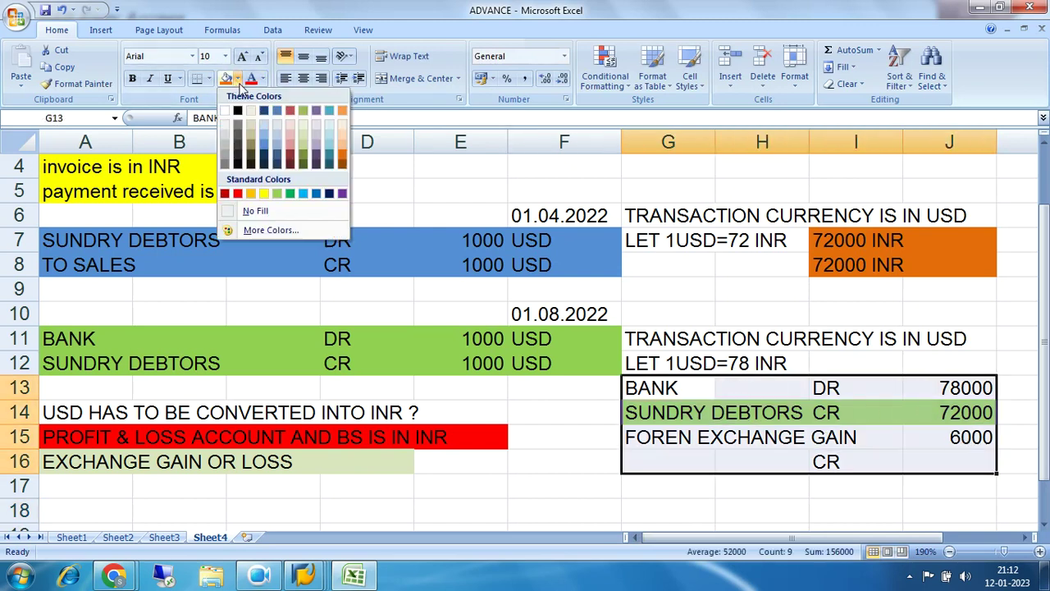
{"action": "left_click", "coordinate": [263, 193]}
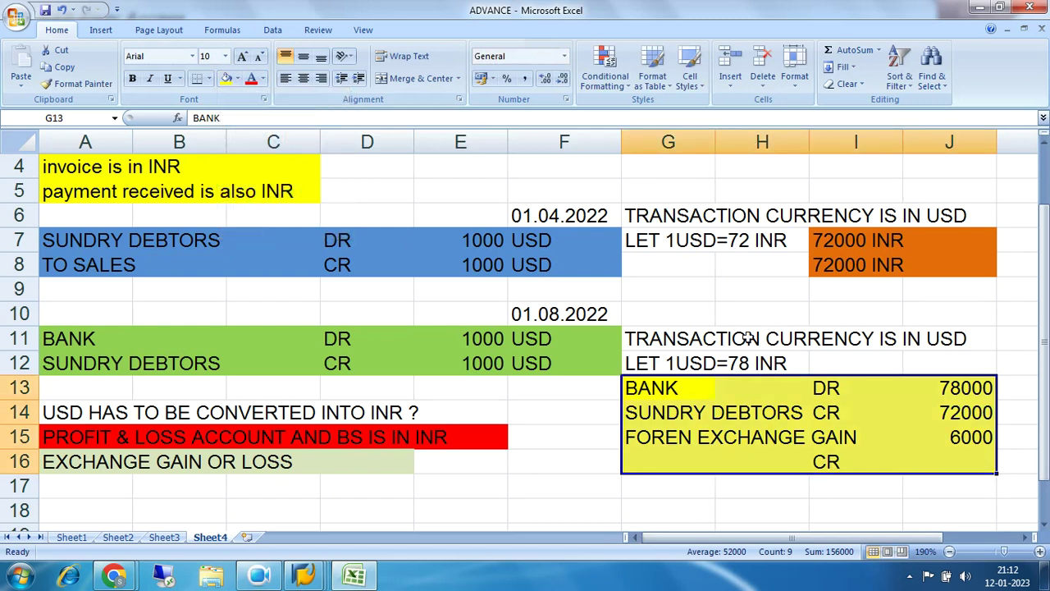
Widen column H and move the "CR" entry from I16 up to I15, beside the exchange gain line.
{"action": "left_click", "coordinate": [902, 461]}
{"action": "left_click_drag", "start_coordinate": [808, 152], "coordinate": [880, 151]}
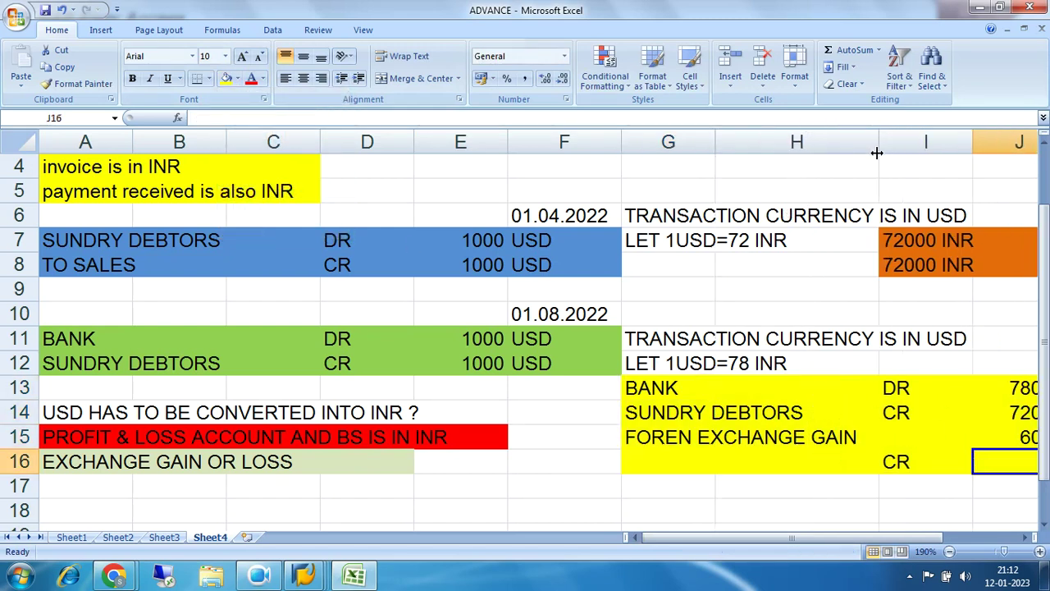
{"action": "left_click", "coordinate": [1024, 537]}
{"action": "left_click", "coordinate": [1025, 536]}
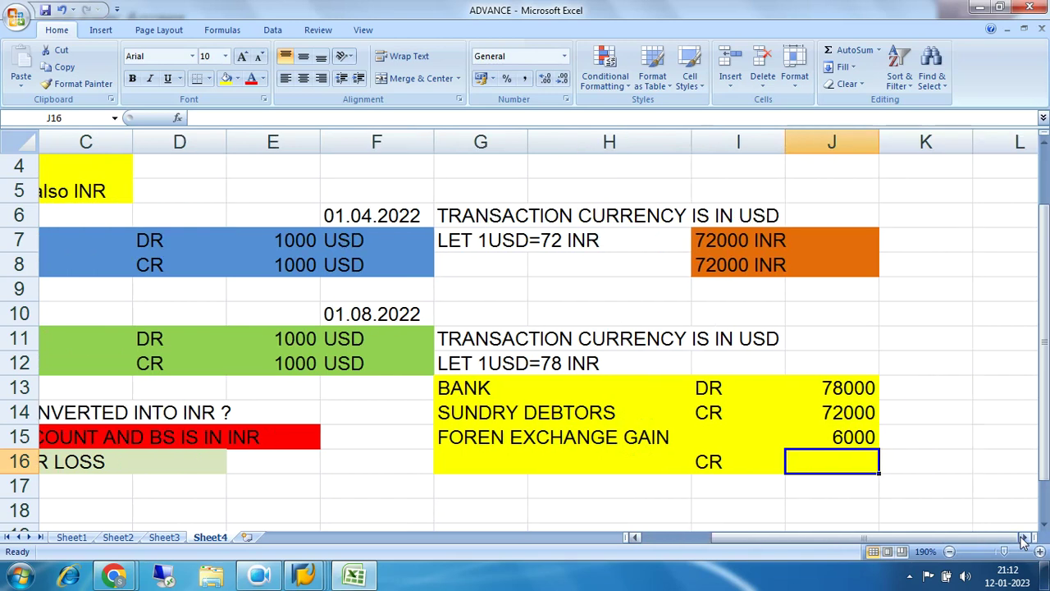
{"action": "left_click", "coordinate": [720, 460]}
{"action": "left_click_drag", "start_coordinate": [720, 459], "coordinate": [714, 435]}
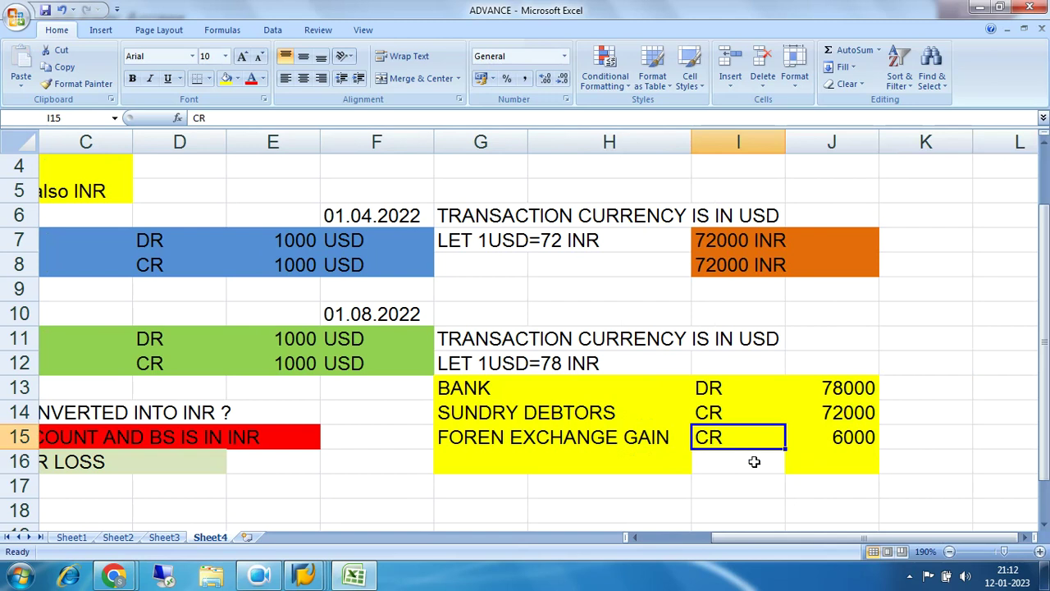
{"action": "left_click", "coordinate": [821, 487]}
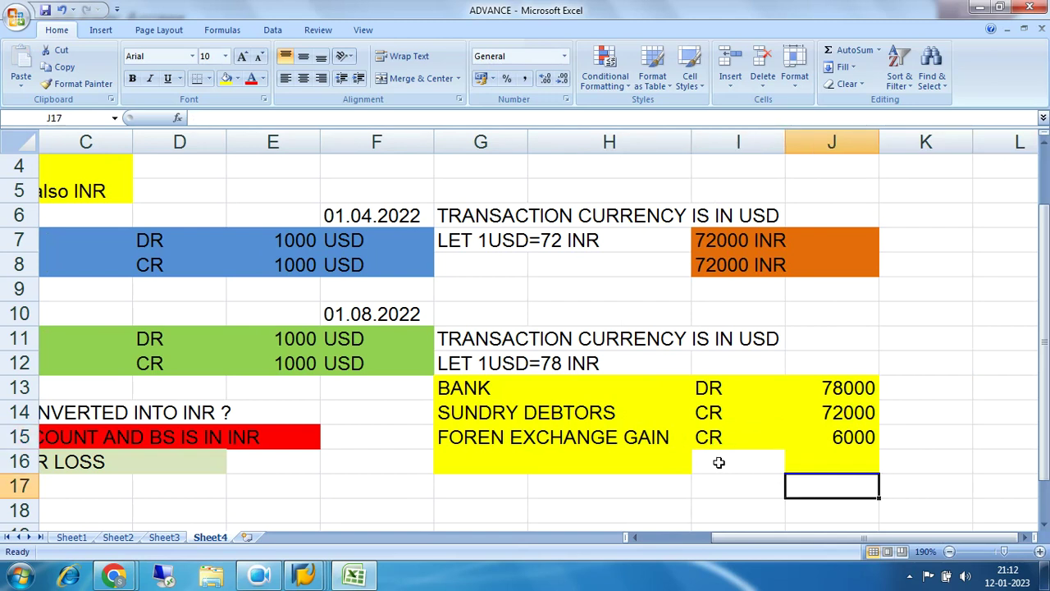
Review the INR payment entry in G13:J15 against the invoice amounts in I7:J8.
{"action": "left_click", "coordinate": [480, 389]}
{"action": "left_click_drag", "start_coordinate": [481, 389], "coordinate": [857, 425]}
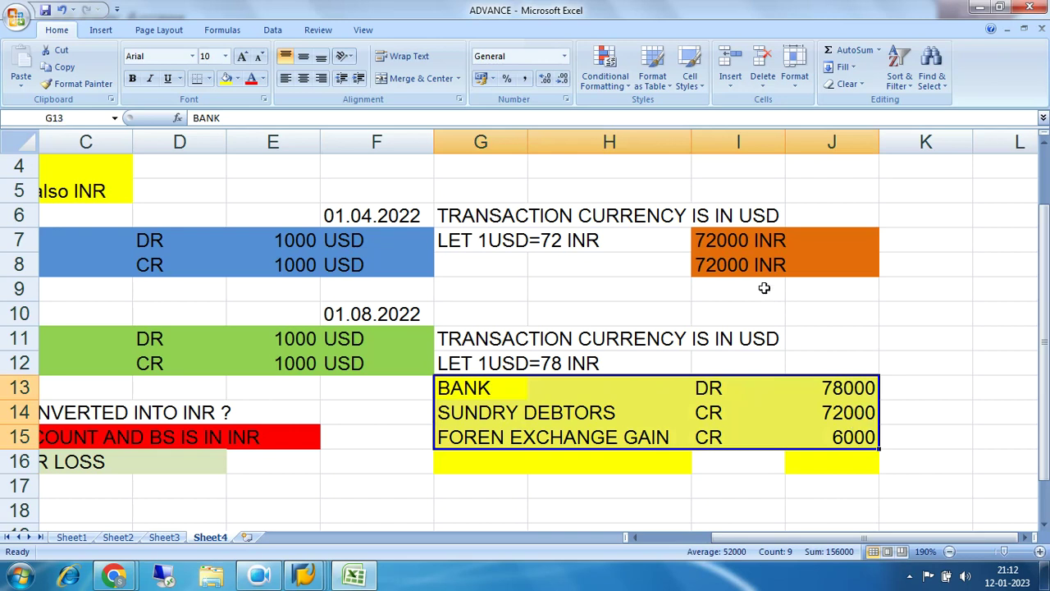
{"action": "left_click", "coordinate": [714, 241]}
{"action": "left_click_drag", "start_coordinate": [771, 240], "coordinate": [816, 258]}
{"action": "left_click", "coordinate": [768, 392]}
{"action": "left_click_drag", "start_coordinate": [767, 392], "coordinate": [853, 434]}
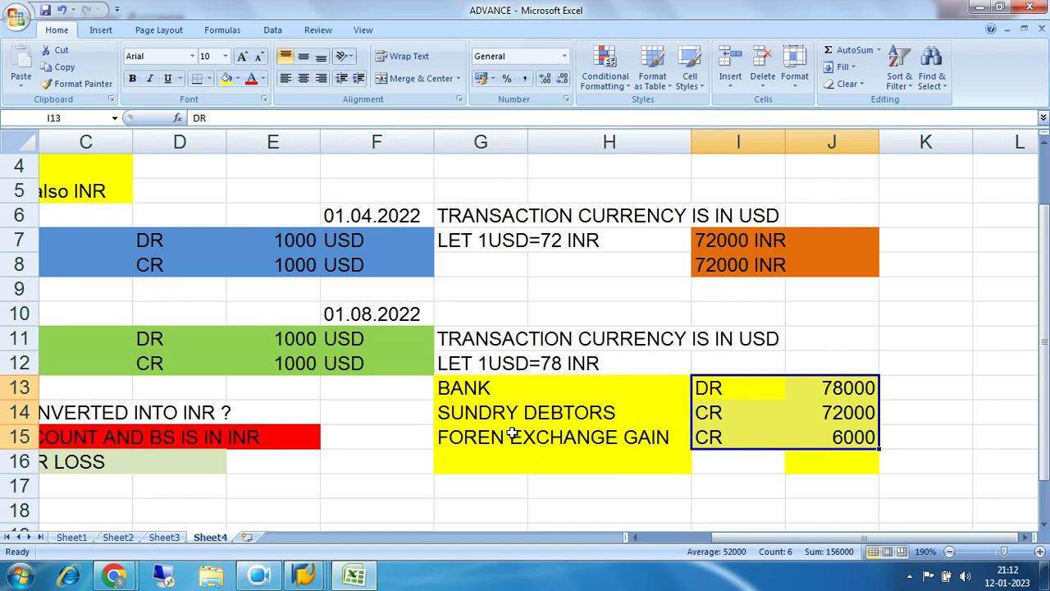
Review the foreign exchange gain line and the complete INR payment entry in G13:J15.
{"action": "left_click_drag", "start_coordinate": [474, 435], "coordinate": [624, 432]}
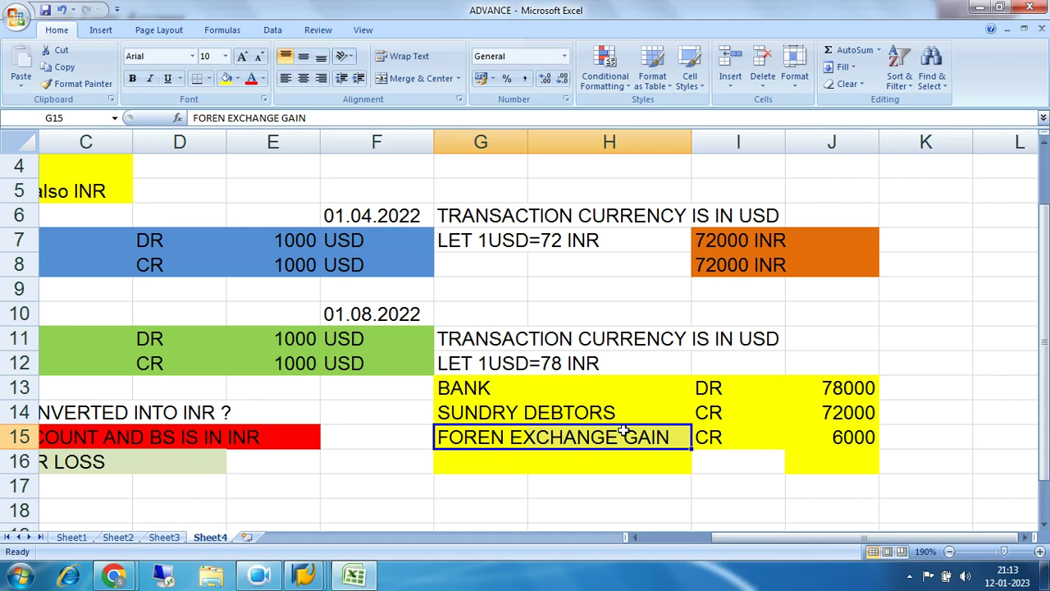
{"action": "left_click_drag", "start_coordinate": [485, 387], "coordinate": [857, 433]}
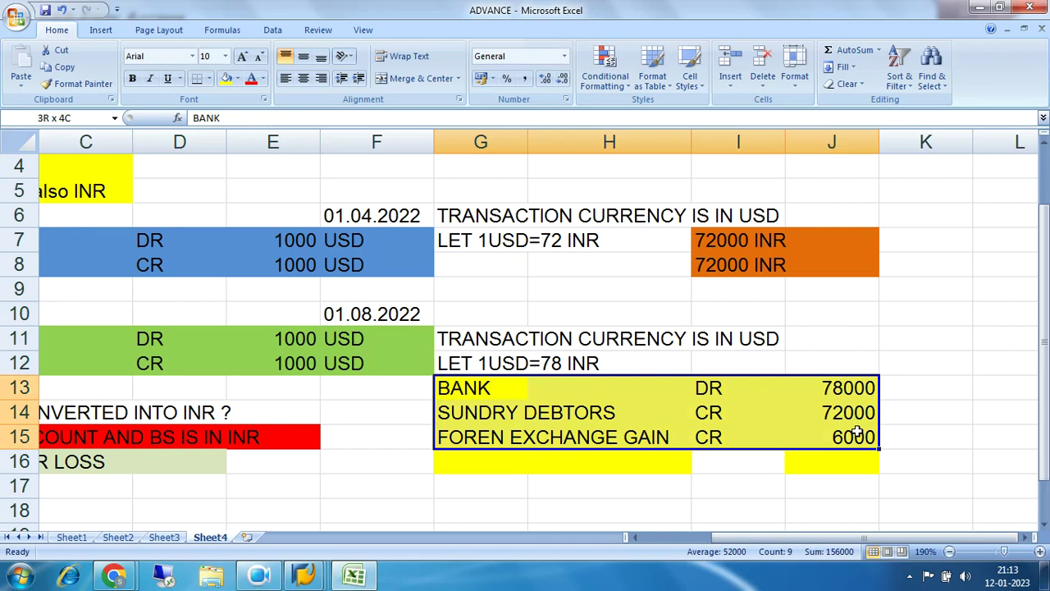
{"action": "left_click_drag", "start_coordinate": [856, 433], "coordinate": [856, 433]}
Switch to the free SAP Easy Access session and display the SAP Reference IMG through the SPRO favorite.
{"action": "left_click", "coordinate": [307, 575]}
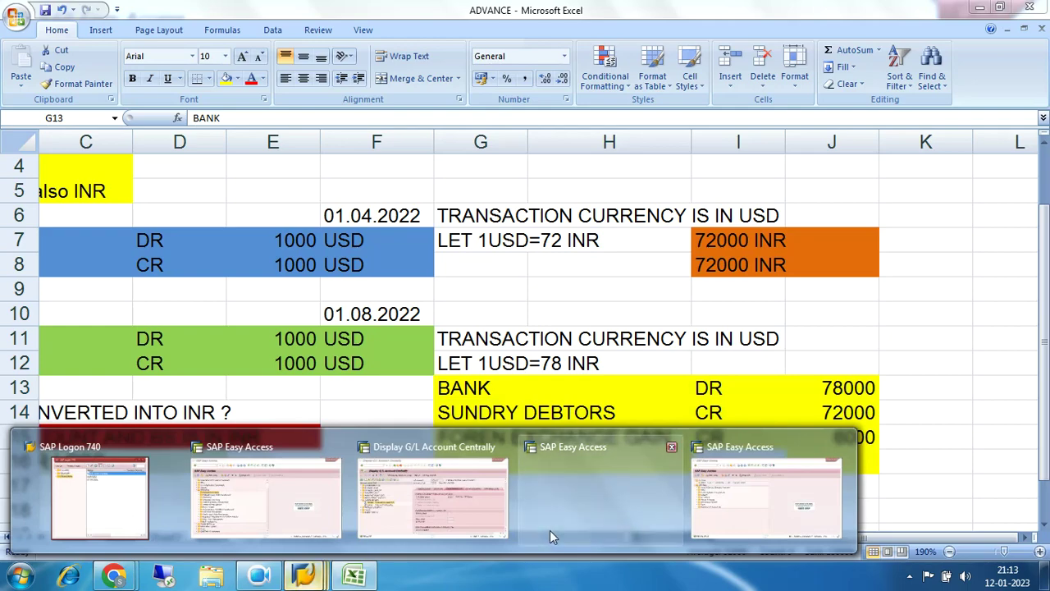
{"action": "left_click", "coordinate": [729, 492]}
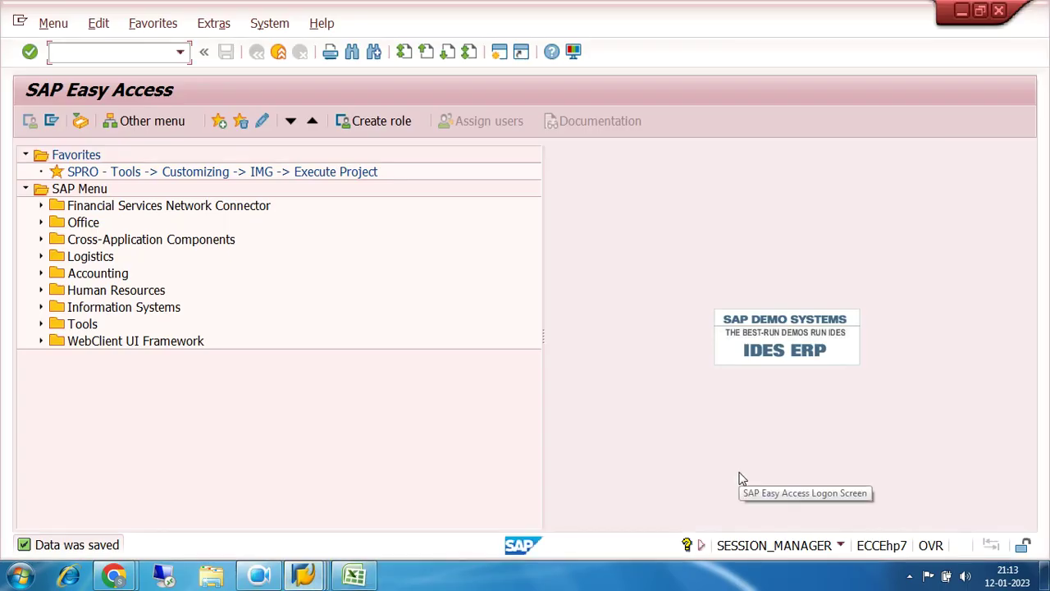
{"action": "double_click", "coordinate": [212, 174]}
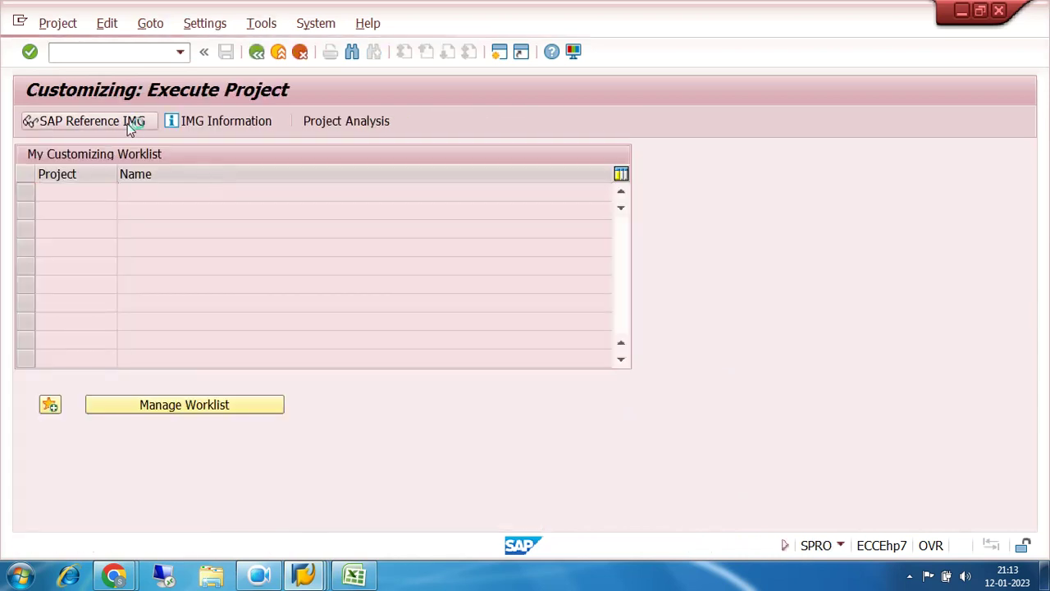
{"action": "left_click", "coordinate": [129, 123]}
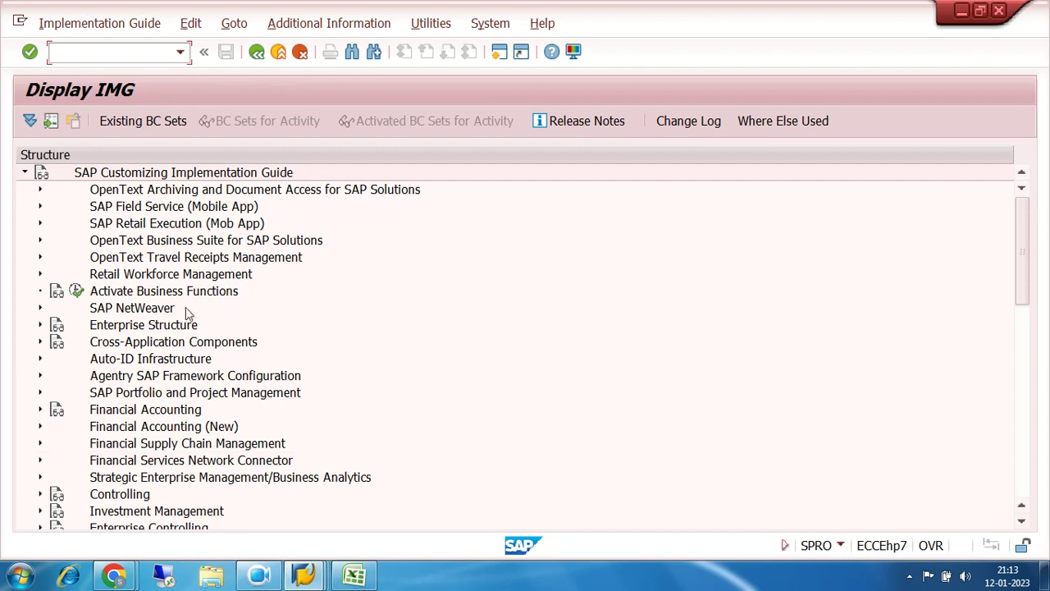
Open Define Accounts for Exchange Rate Differences under General Ledger Accounting (New), Business Transactions, Open Item Clearing, for chart of accounts 7200.
{"action": "left_click", "coordinate": [43, 429]}
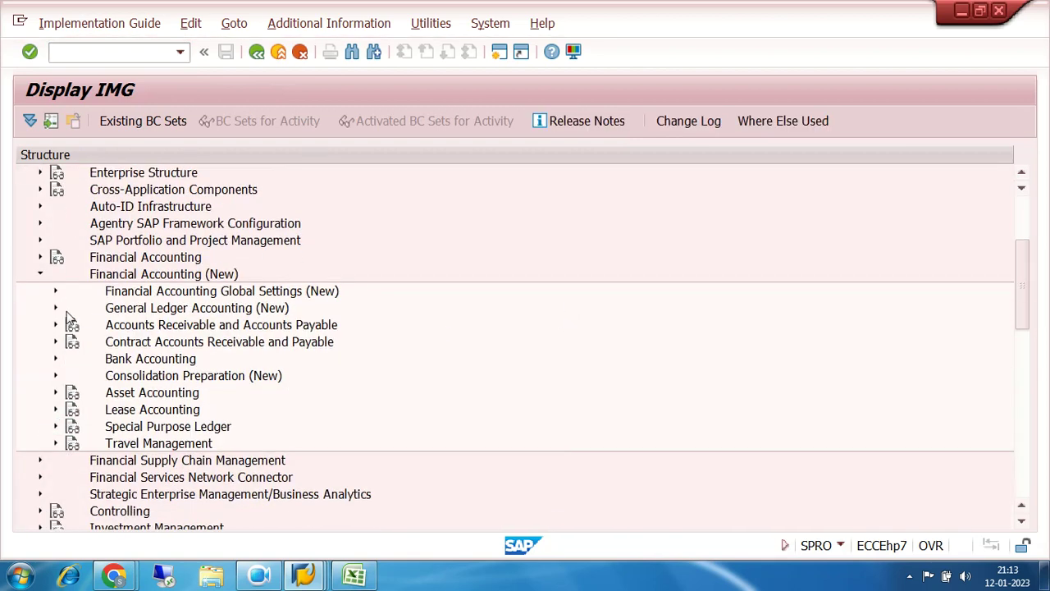
{"action": "left_click", "coordinate": [56, 308]}
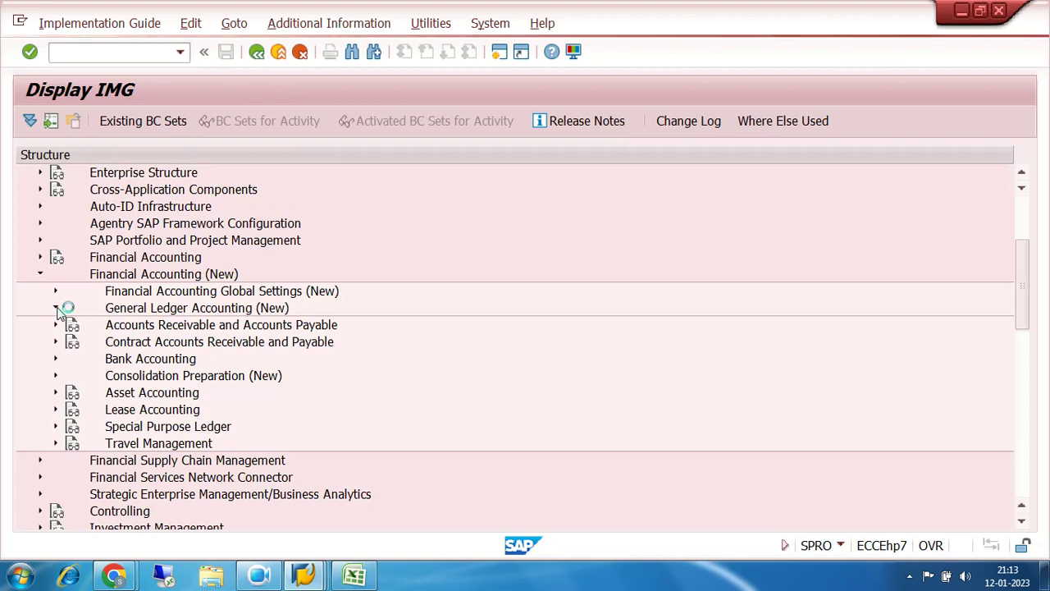
{"action": "left_click", "coordinate": [70, 343]}
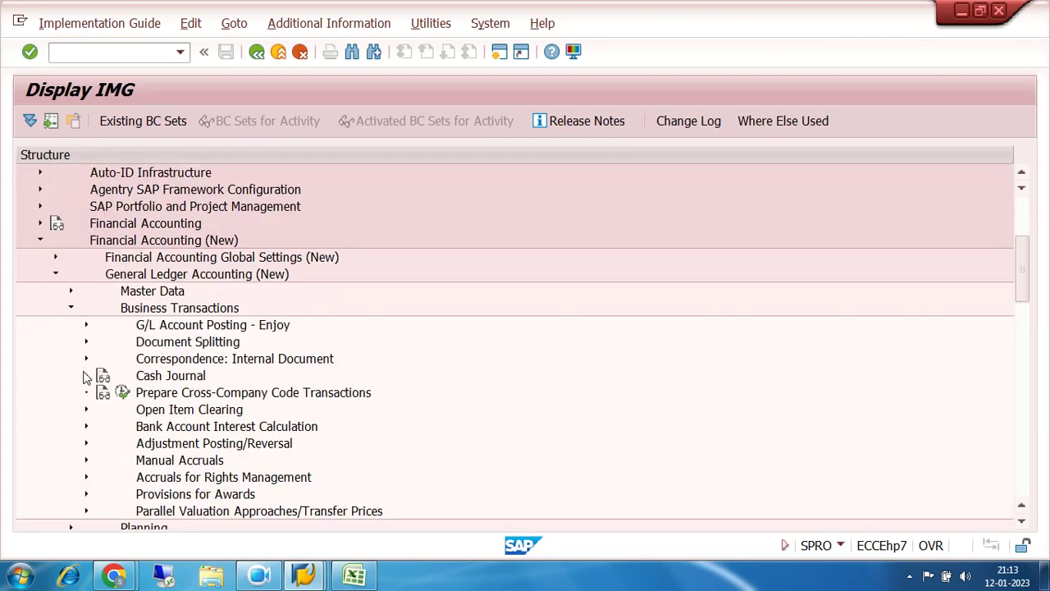
{"action": "left_click", "coordinate": [86, 408]}
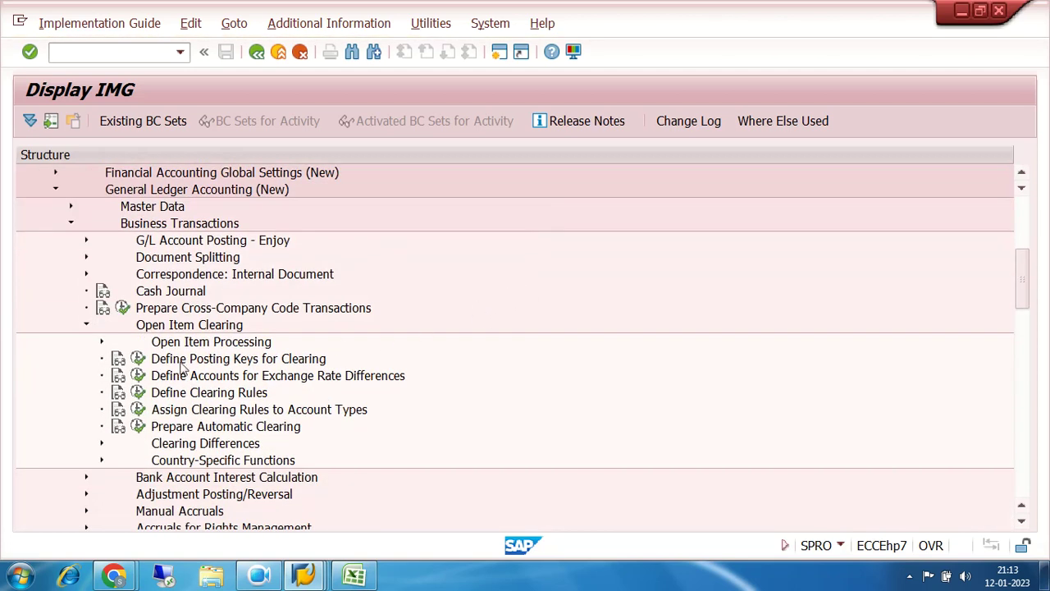
{"action": "left_click", "coordinate": [138, 375]}
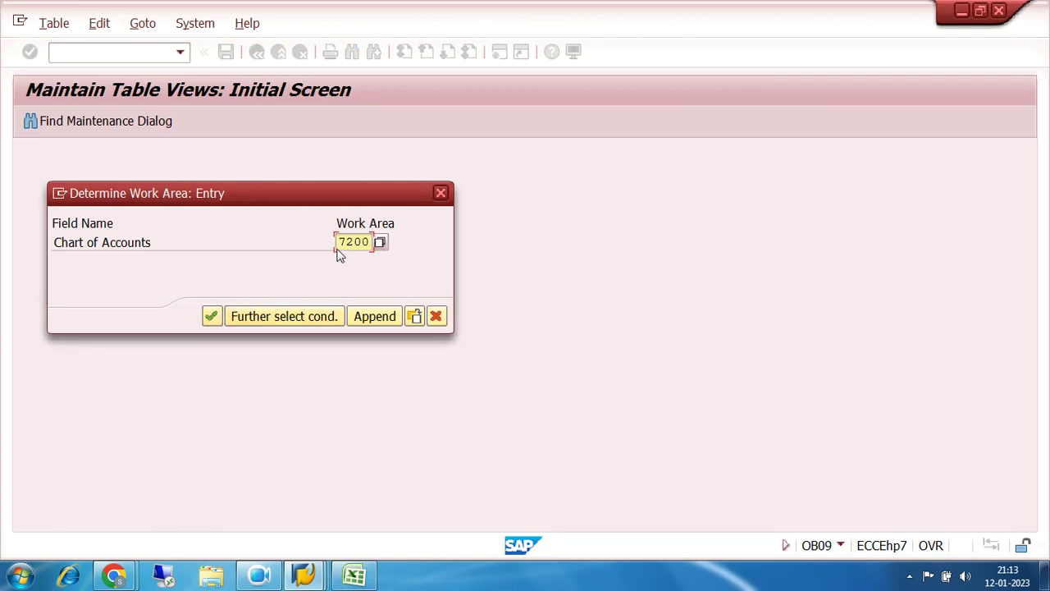
{"action": "left_click", "coordinate": [215, 317]}
Examine the G/L account, currency and realized loss and gain accounts in the exchange rate difference entry.
{"action": "left_click_drag", "start_coordinate": [253, 174], "coordinate": [146, 192]}
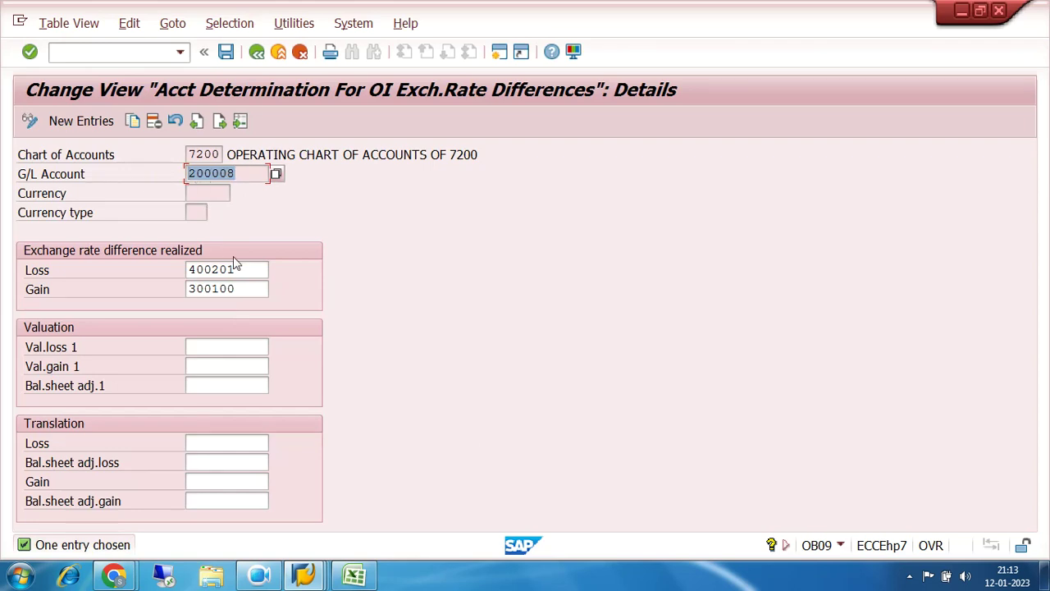
{"action": "left_click_drag", "start_coordinate": [247, 269], "coordinate": [174, 270]}
{"action": "left_click_drag", "start_coordinate": [254, 287], "coordinate": [175, 293]}
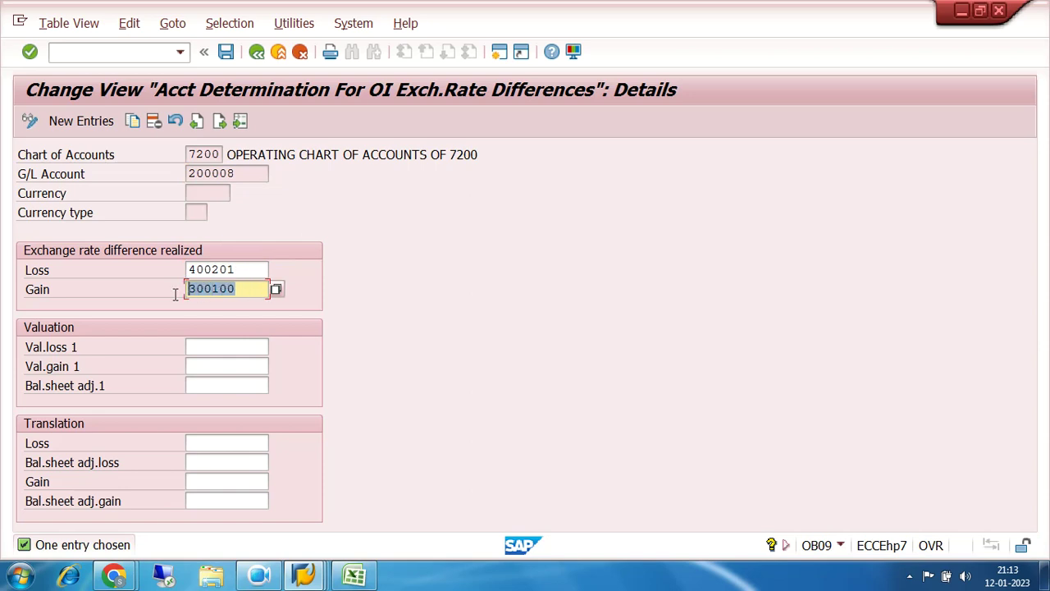
{"action": "left_click", "coordinate": [199, 191]}
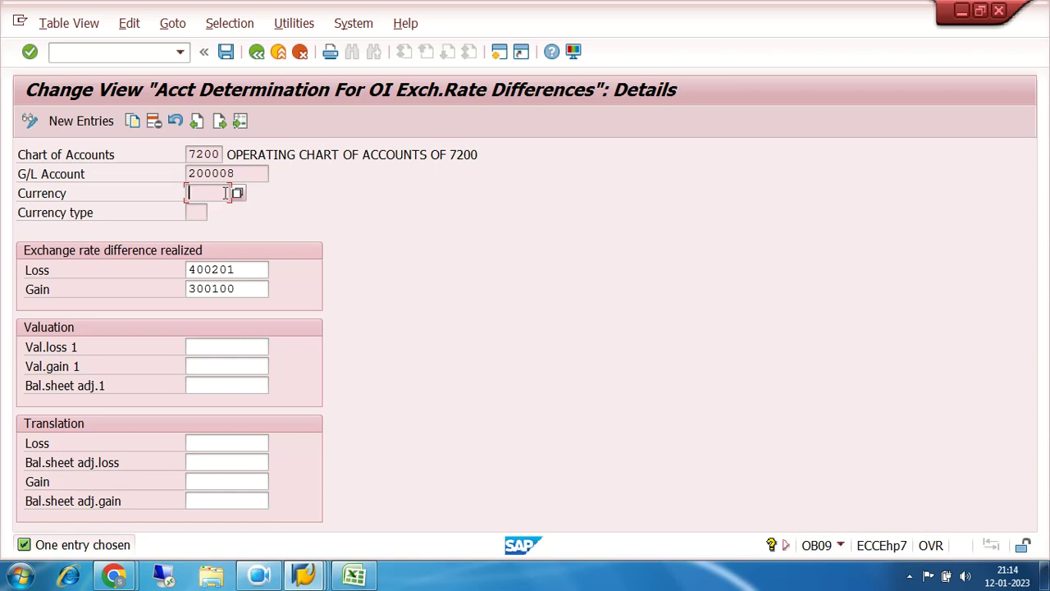
Copy the exchange rate difference entry with currency USD and save it under the proposed customizing request.
{"action": "left_click", "coordinate": [132, 120]}
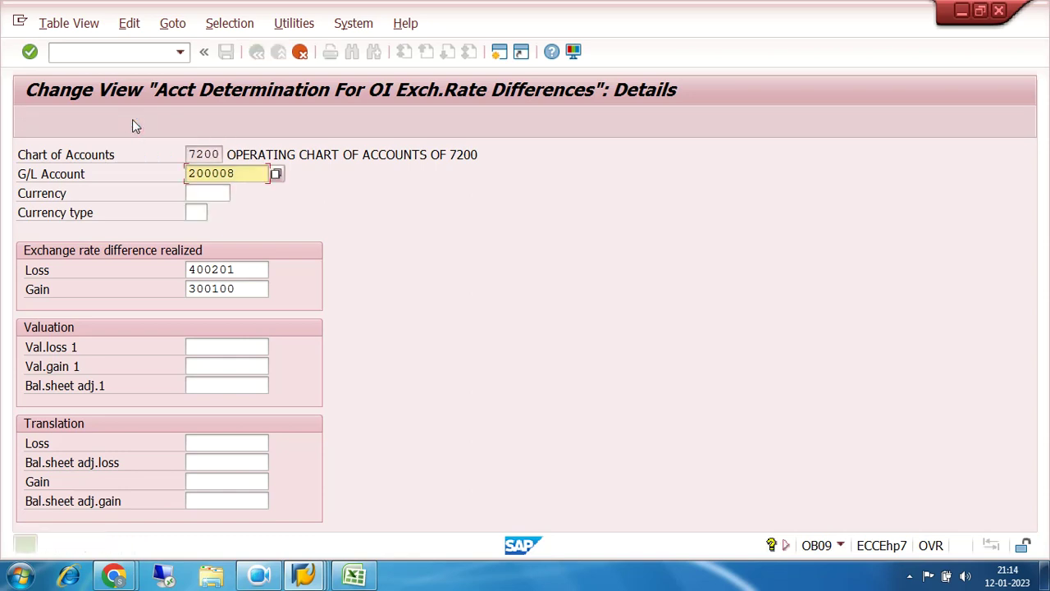
{"action": "left_click", "coordinate": [219, 191]}
{"action": "type", "text": "USD"}
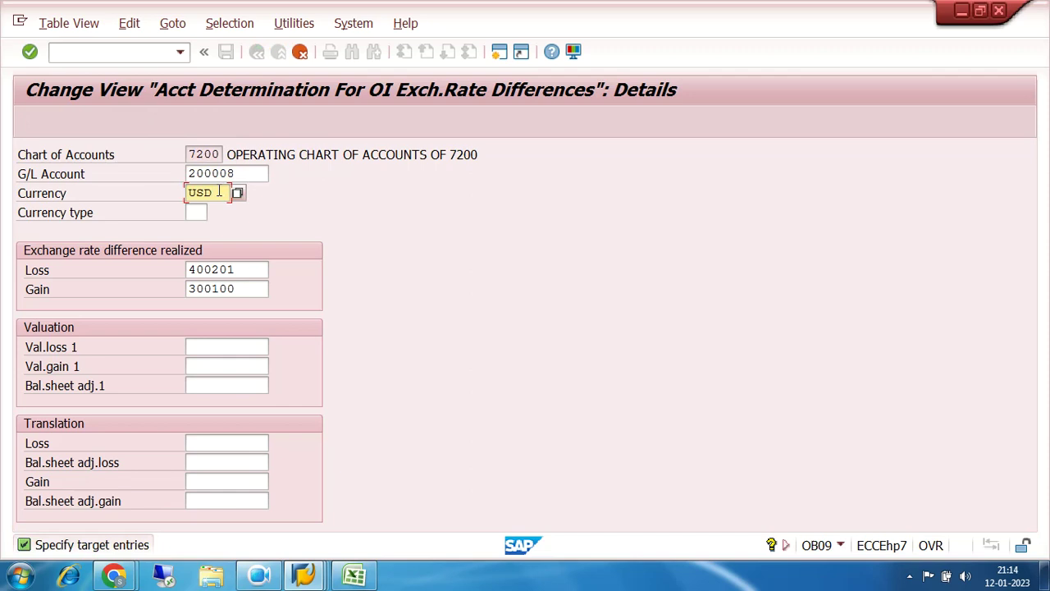
{"action": "key", "text": "Return"}
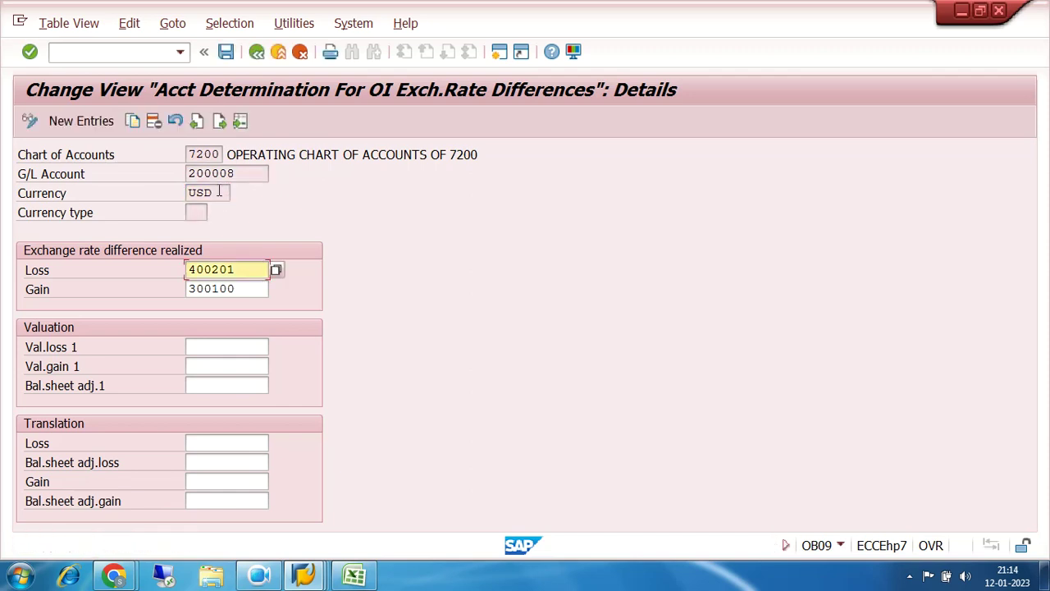
{"action": "left_click", "coordinate": [224, 53]}
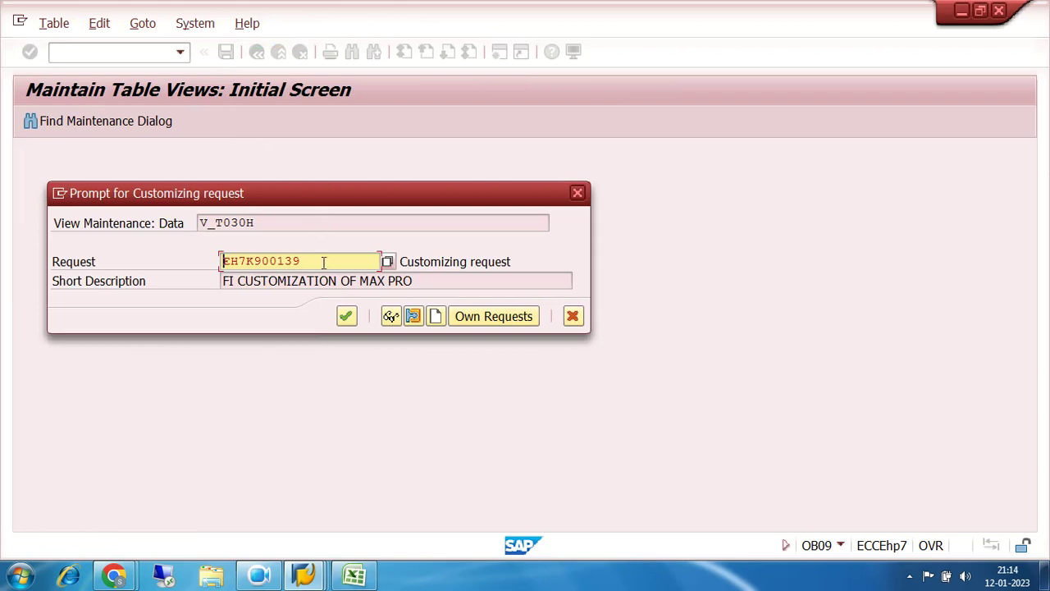
{"action": "left_click", "coordinate": [346, 315]}
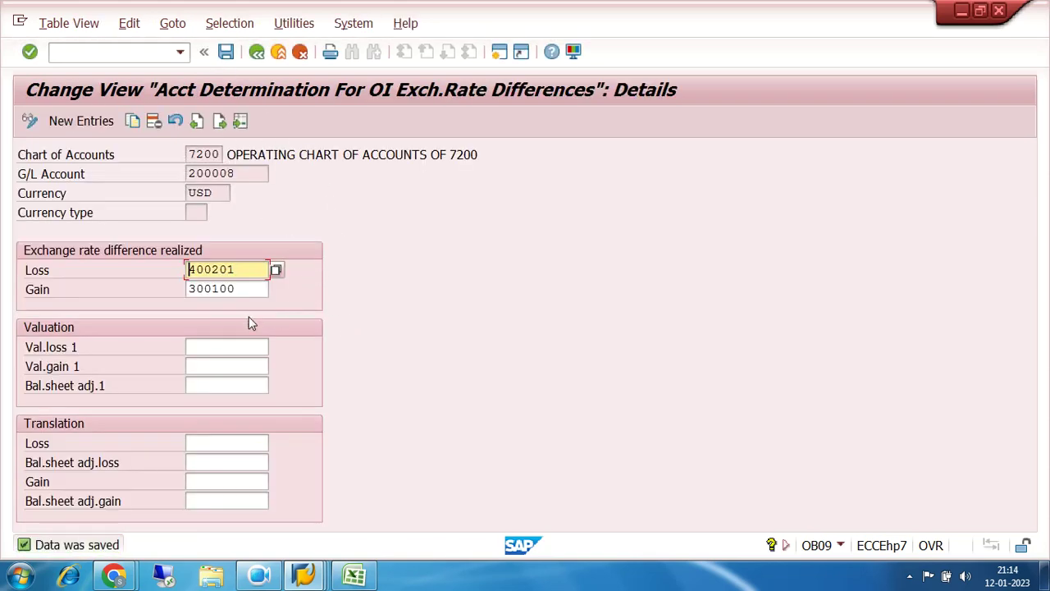
Review the USD entry's G/L account, currency and realized exchange rate loss and gain accounts.
{"action": "left_click_drag", "start_coordinate": [248, 173], "coordinate": [173, 176]}
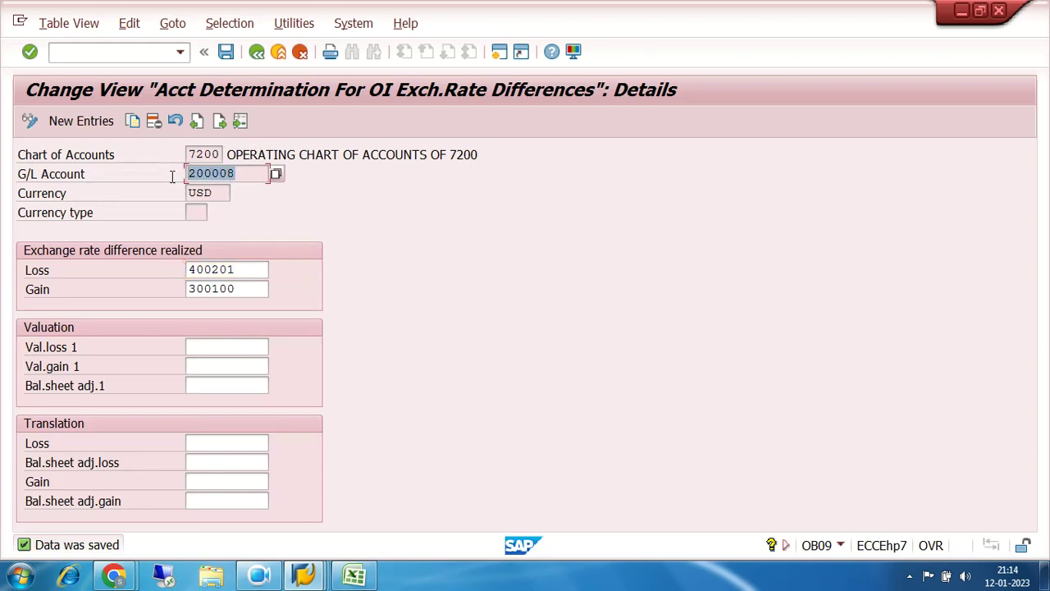
{"action": "left_click_drag", "start_coordinate": [244, 173], "coordinate": [179, 173]}
{"action": "left_click_drag", "start_coordinate": [222, 192], "coordinate": [171, 191]}
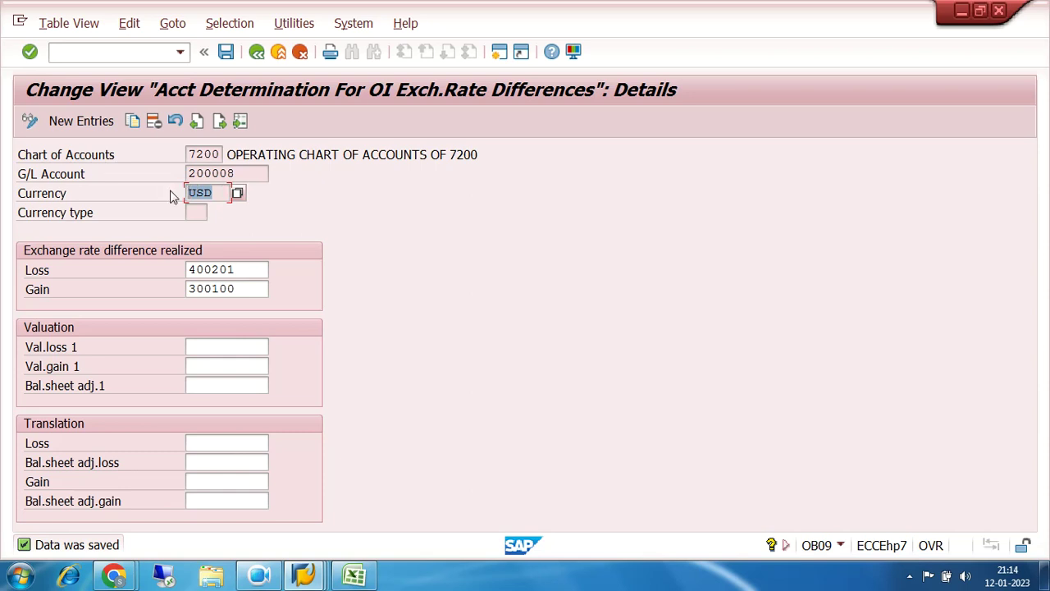
{"action": "left_click_drag", "start_coordinate": [243, 268], "coordinate": [158, 265]}
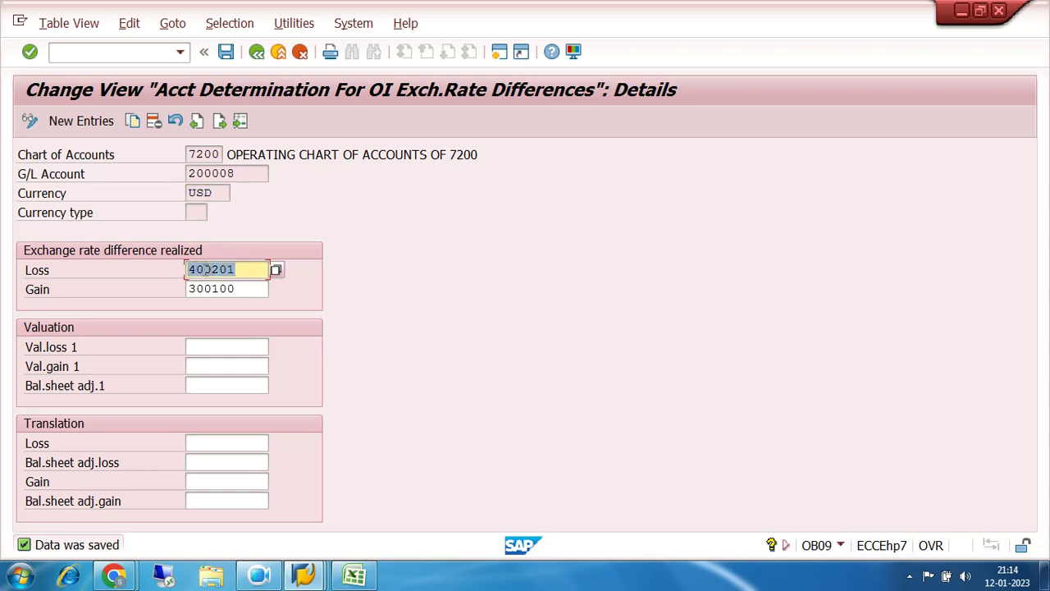
{"action": "left_click_drag", "start_coordinate": [246, 289], "coordinate": [140, 282]}
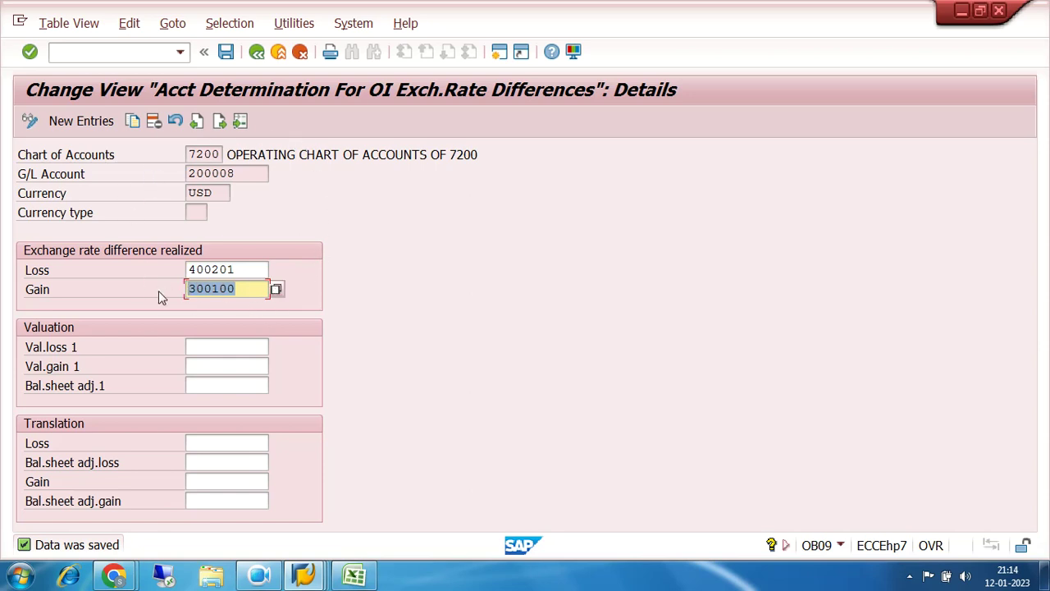
{"action": "left_click", "coordinate": [241, 270]}
{"action": "left_click_drag", "start_coordinate": [241, 270], "coordinate": [172, 270]}
{"action": "left_click_drag", "start_coordinate": [238, 286], "coordinate": [169, 288]}
{"action": "left_click_drag", "start_coordinate": [249, 269], "coordinate": [160, 268]}
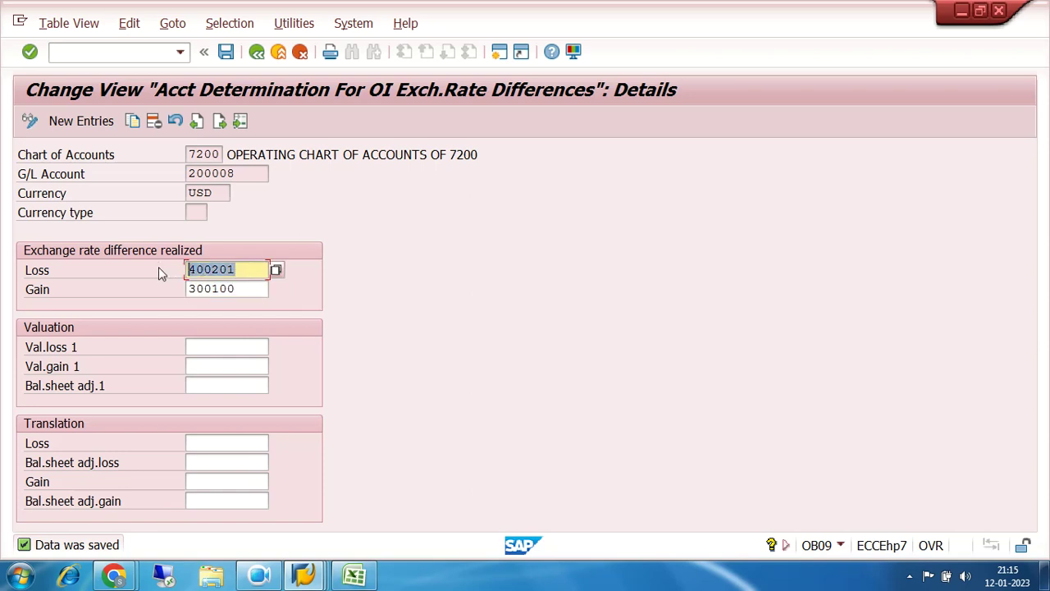
{"action": "left_click", "coordinate": [221, 192]}
{"action": "left_click_drag", "start_coordinate": [221, 192], "coordinate": [172, 198]}
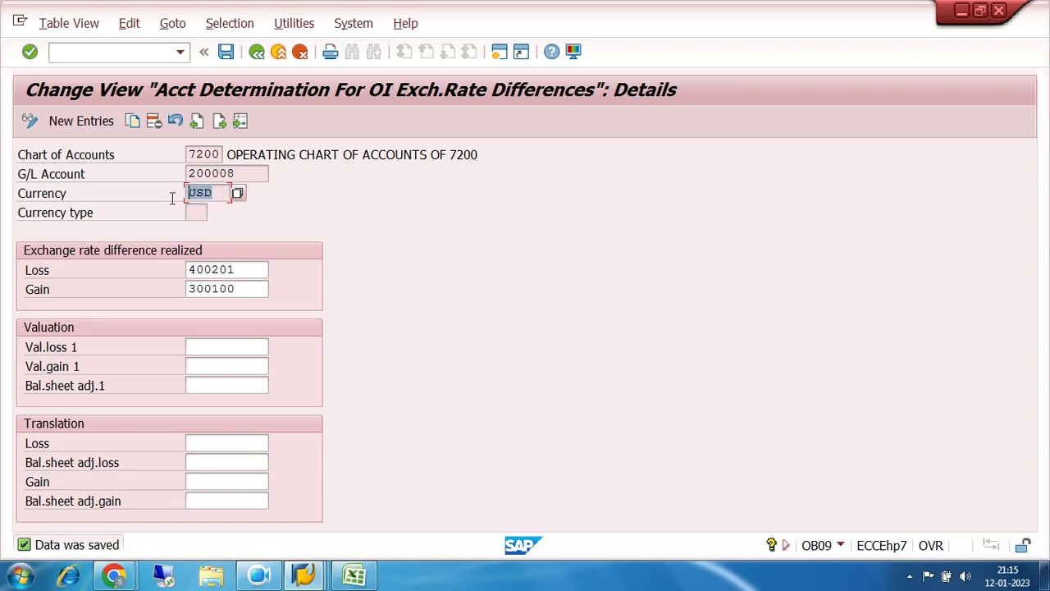
{"action": "left_click", "coordinate": [239, 175]}
{"action": "left_click_drag", "start_coordinate": [243, 173], "coordinate": [163, 176]}
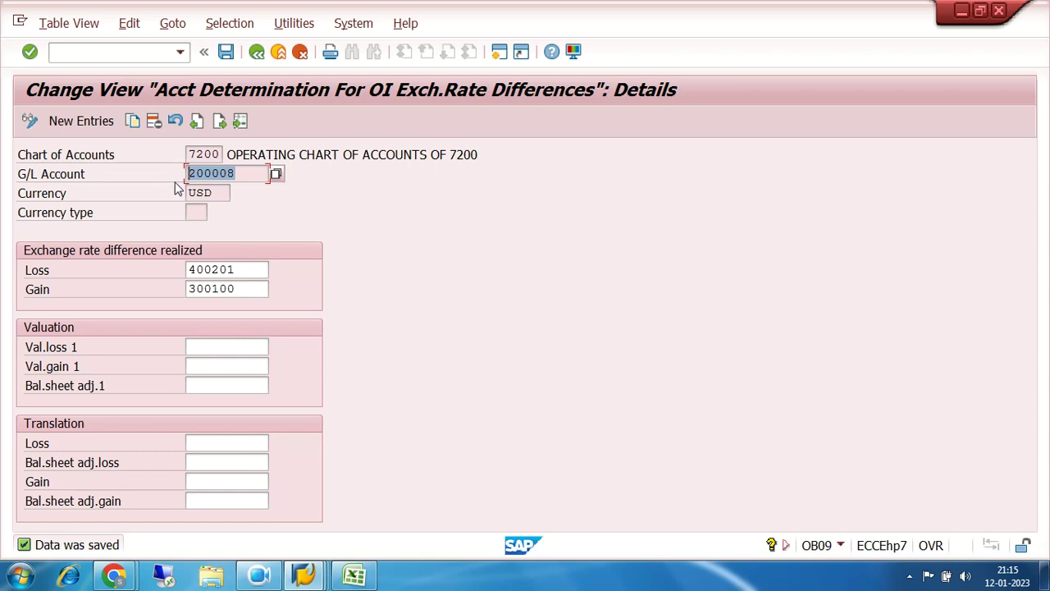
Leave the exchange rate difference settings and the IMG, returning to the SAP Easy Access screen.
{"action": "left_click", "coordinate": [257, 52]}
{"action": "left_click", "coordinate": [256, 52]}
{"action": "left_click", "coordinate": [257, 52]}
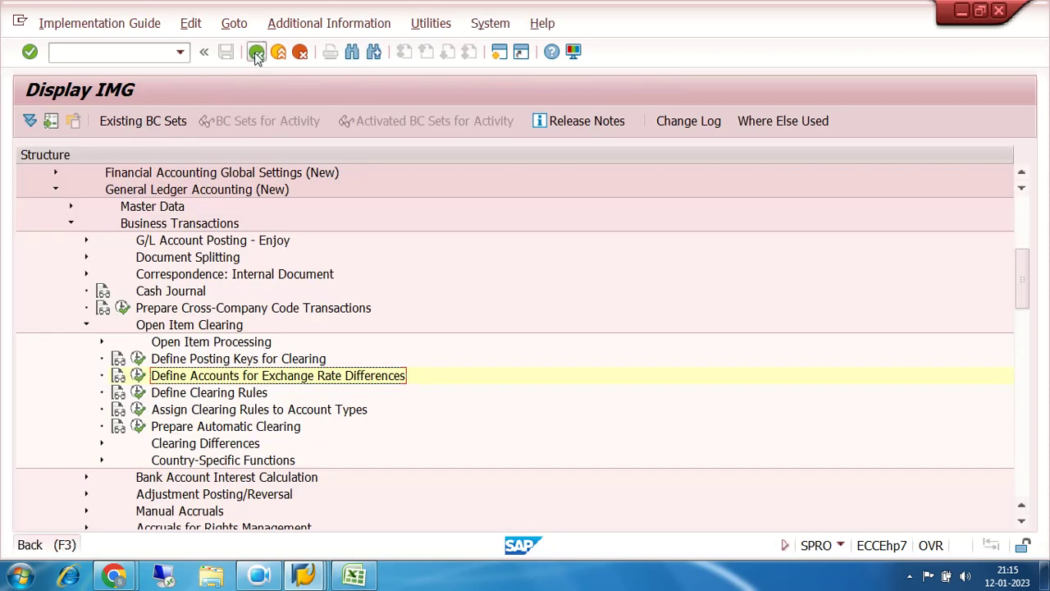
{"action": "left_click", "coordinate": [256, 52]}
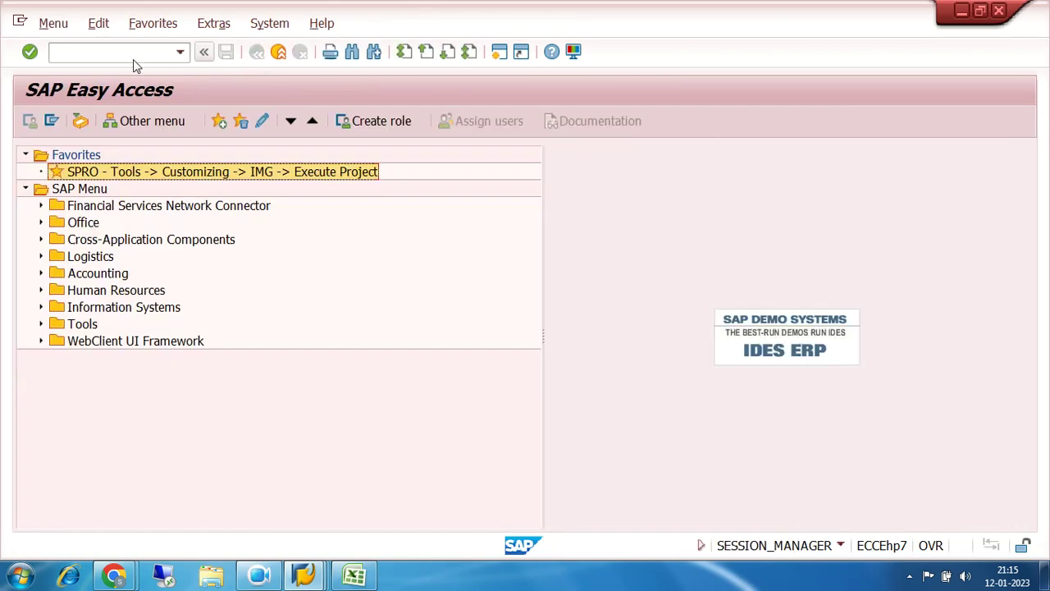
Check the exchange rate type for foreign currency documents on document type DZ in transaction OBA7, returning to SAP Easy Access.
{"action": "left_click", "coordinate": [110, 53]}
{"action": "type", "text": "OBA7"}
{"action": "key", "text": "Return"}
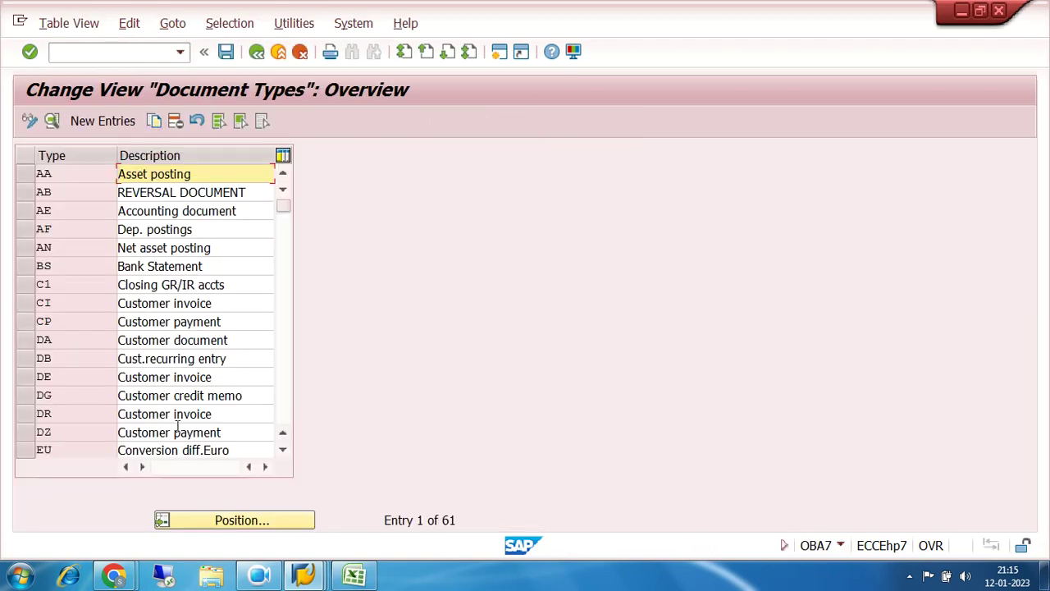
{"action": "double_click", "coordinate": [86, 432]}
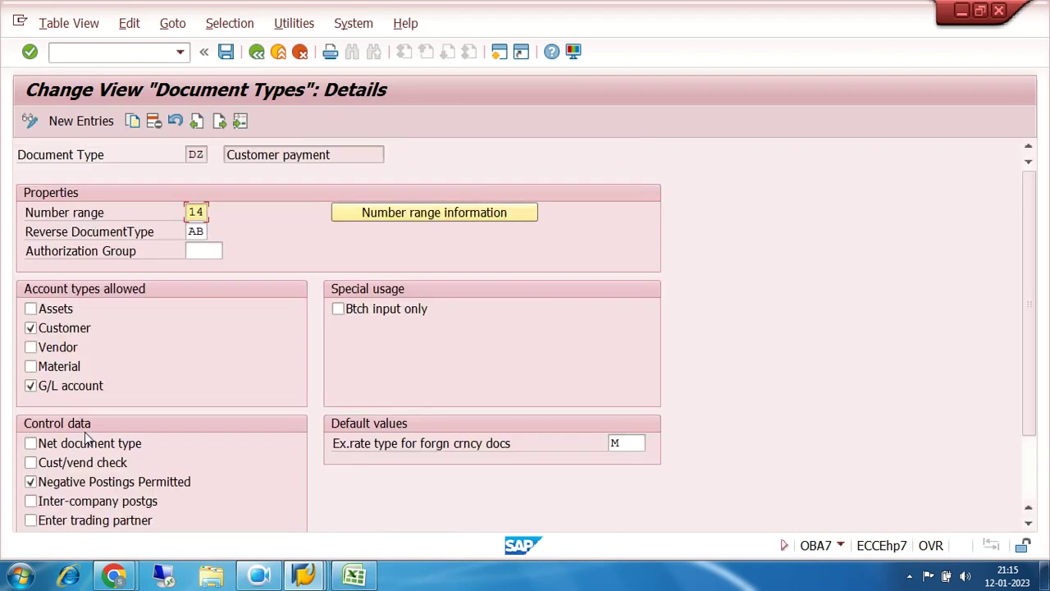
{"action": "left_click", "coordinate": [621, 443]}
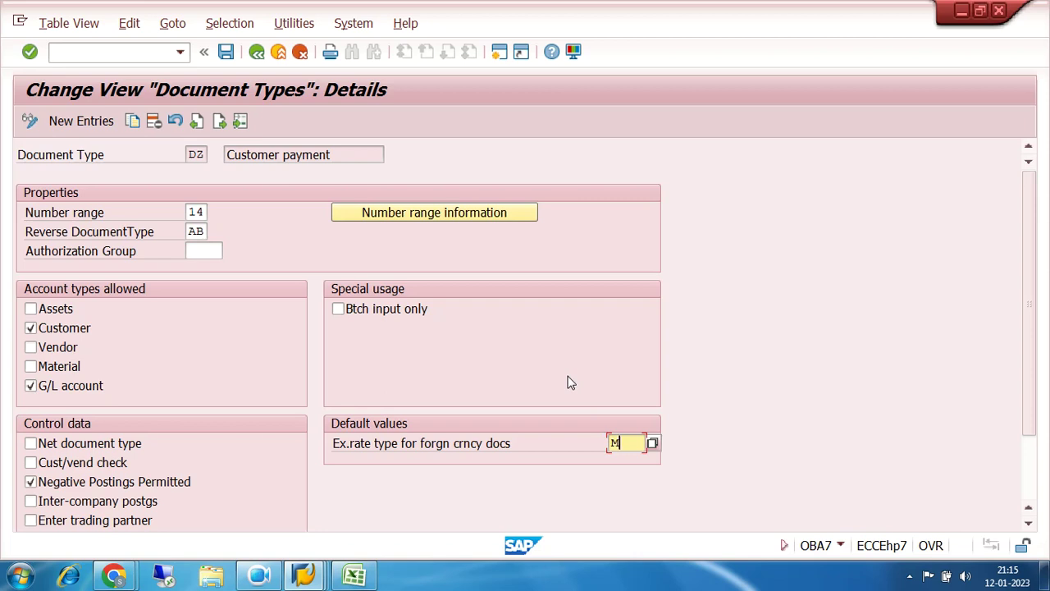
{"action": "left_click_drag", "start_coordinate": [625, 439], "coordinate": [581, 446]}
{"action": "left_click", "coordinate": [256, 52]}
{"action": "left_click", "coordinate": [256, 52]}
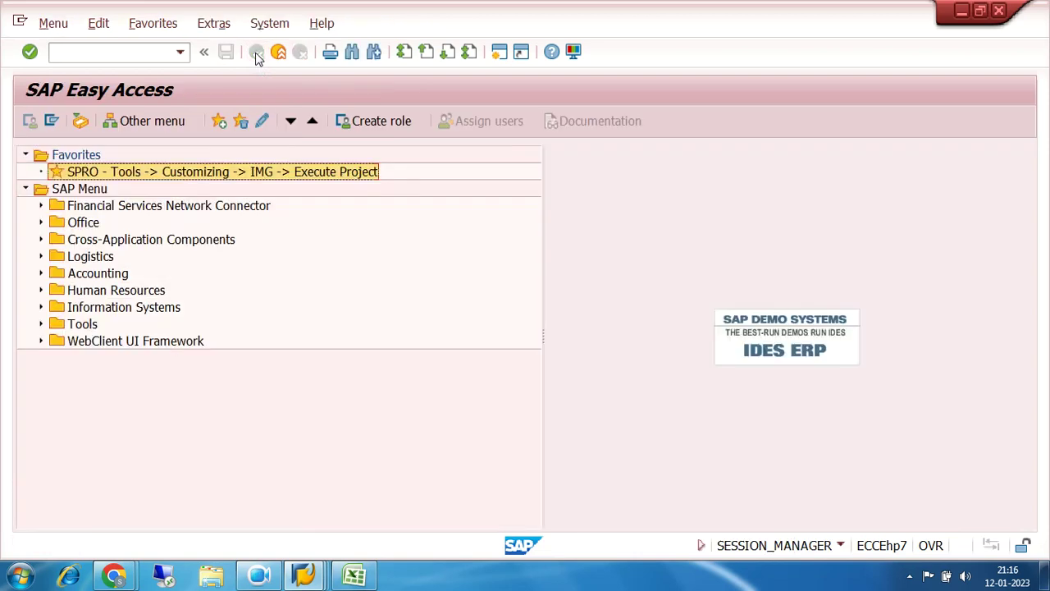
Open the currency exchange rates in transaction OB08 and position the list at exchange rate type M, from USD to INR.
{"action": "left_click", "coordinate": [121, 50]}
{"action": "type", "text": "OB08"}
{"action": "key", "text": "Return"}
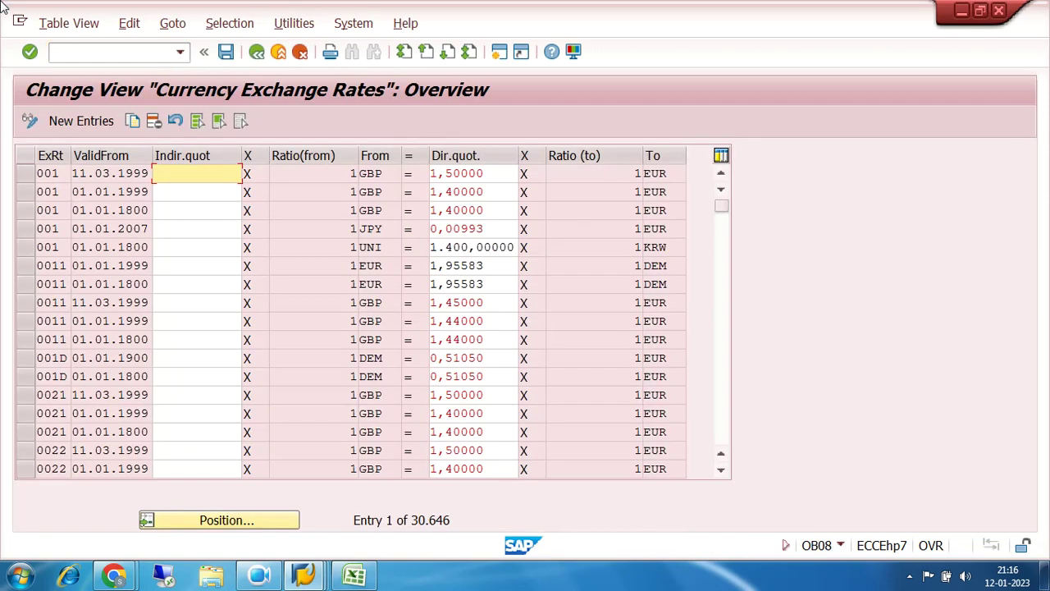
{"action": "left_click", "coordinate": [239, 530]}
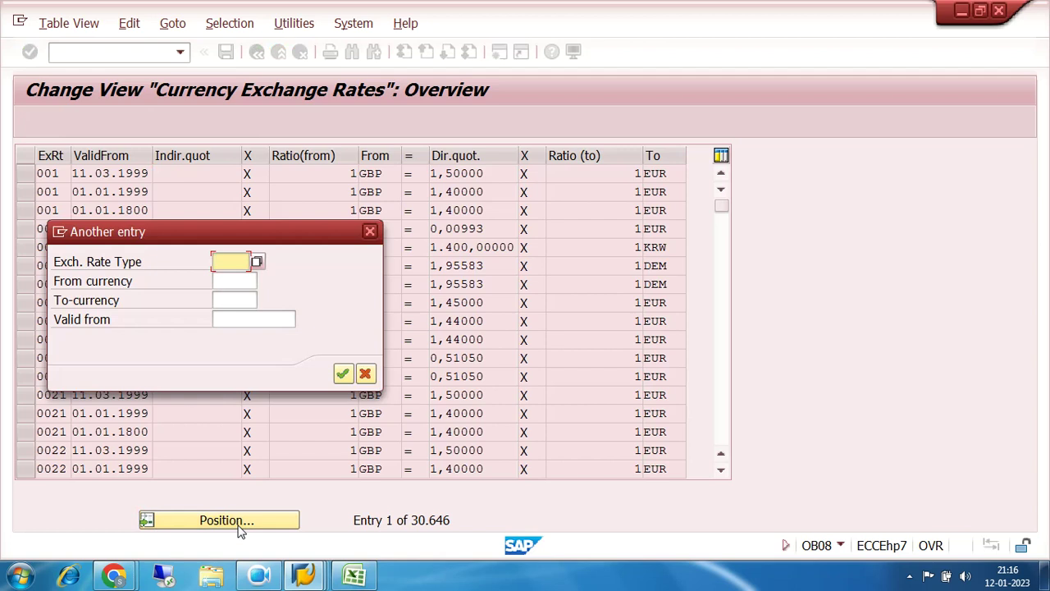
{"action": "type", "text": "M"}
{"action": "key", "text": "Tab"}
{"action": "type", "text": "USD"}
{"action": "key", "text": "Tab"}
{"action": "type", "text": "INR"}
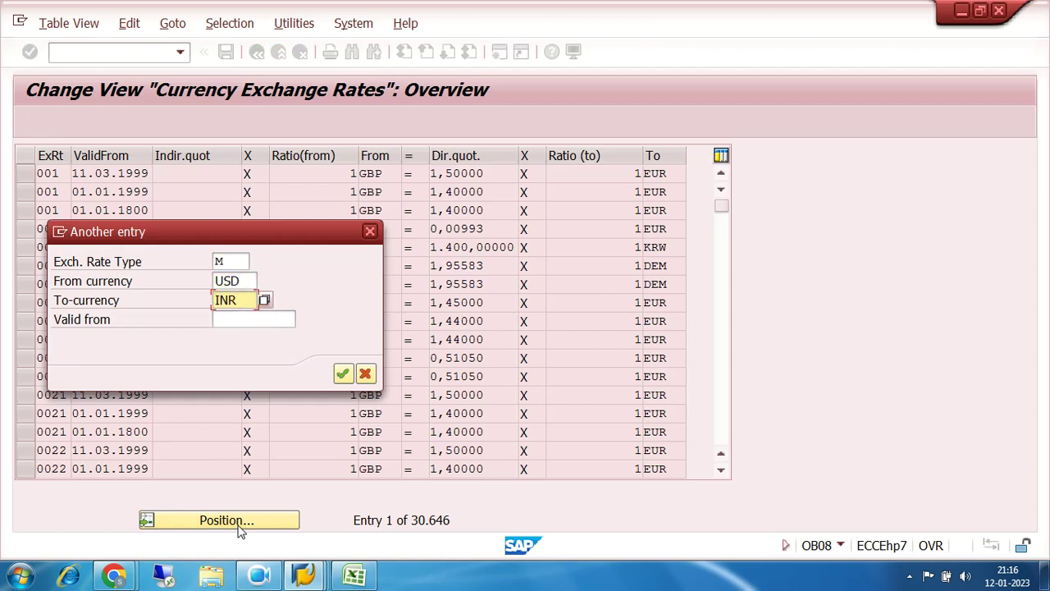
{"action": "key", "text": "Return"}
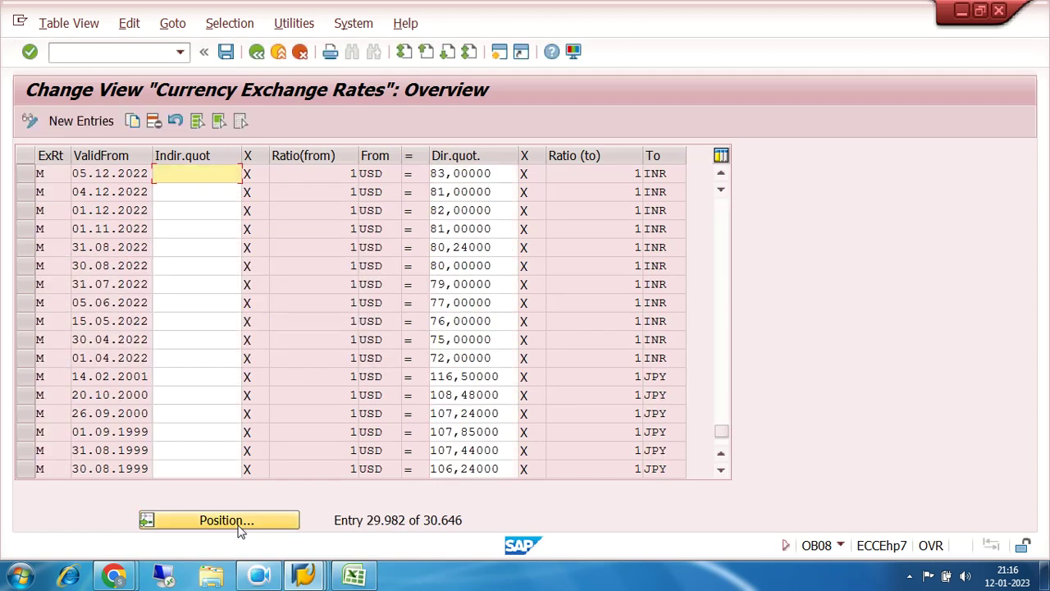
Mark the USD-to-INR rate rows valid from 05.12.2022 back to 30.04.2022.
{"action": "left_click", "coordinate": [25, 174]}
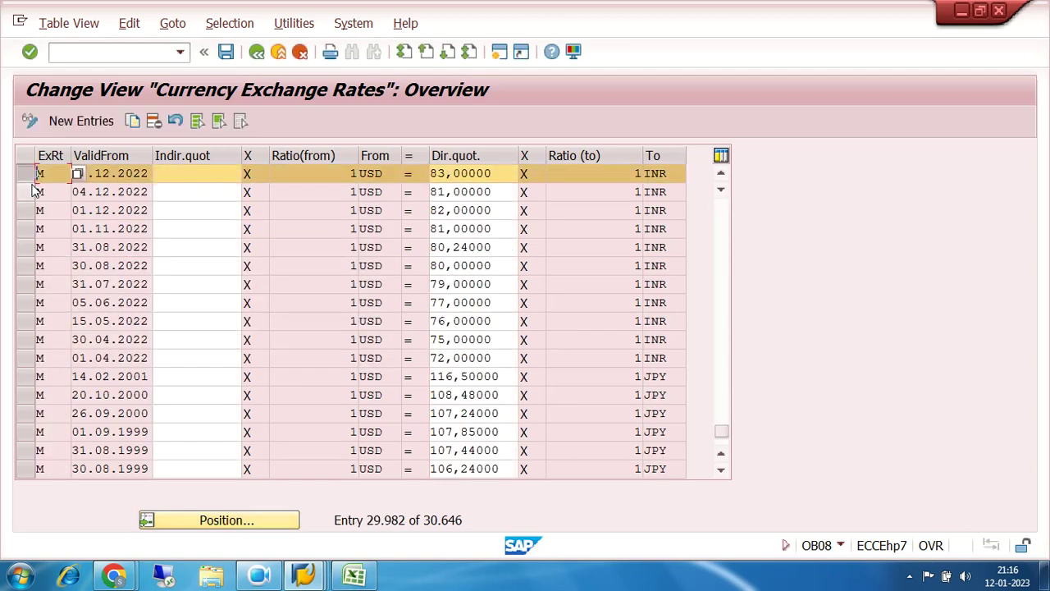
{"action": "left_click", "coordinate": [26, 191]}
{"action": "left_click", "coordinate": [25, 212]}
{"action": "left_click", "coordinate": [26, 229]}
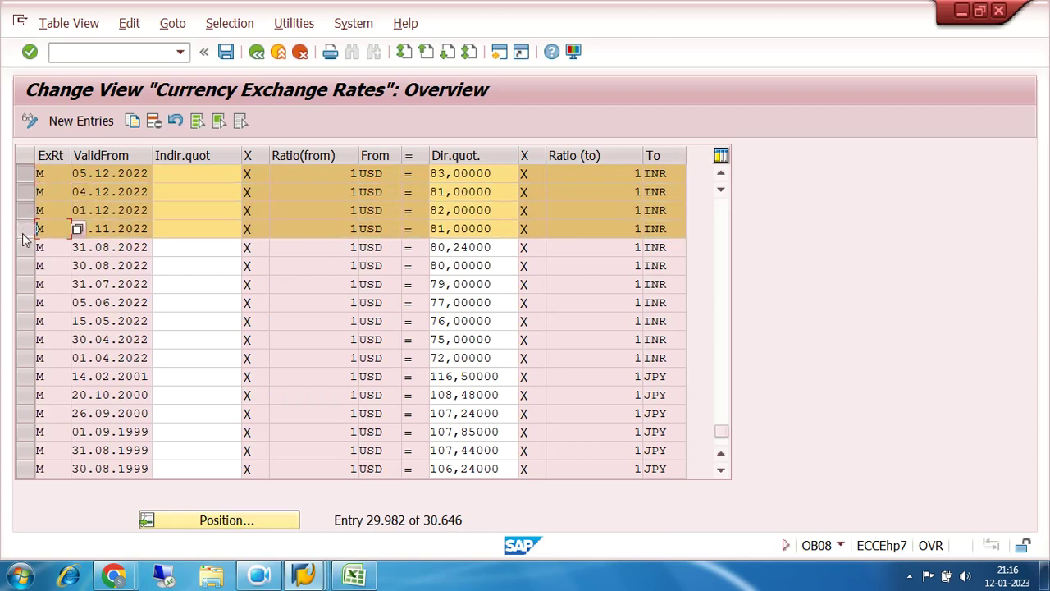
{"action": "left_click", "coordinate": [25, 247]}
{"action": "left_click", "coordinate": [26, 265]}
{"action": "left_click", "coordinate": [25, 283]}
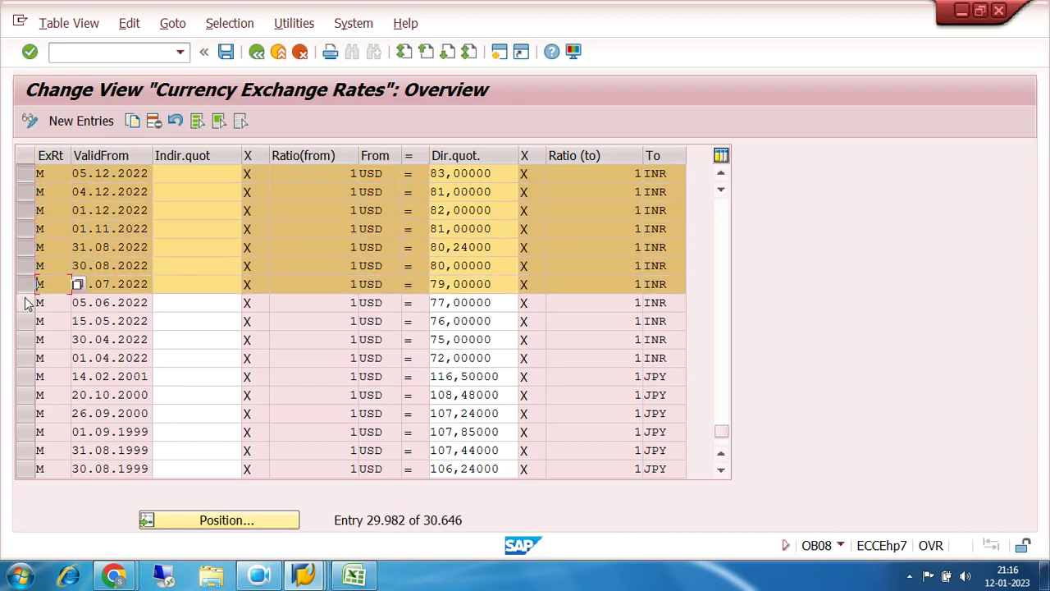
{"action": "left_click", "coordinate": [26, 302]}
{"action": "left_click", "coordinate": [25, 325]}
{"action": "left_click", "coordinate": [25, 341]}
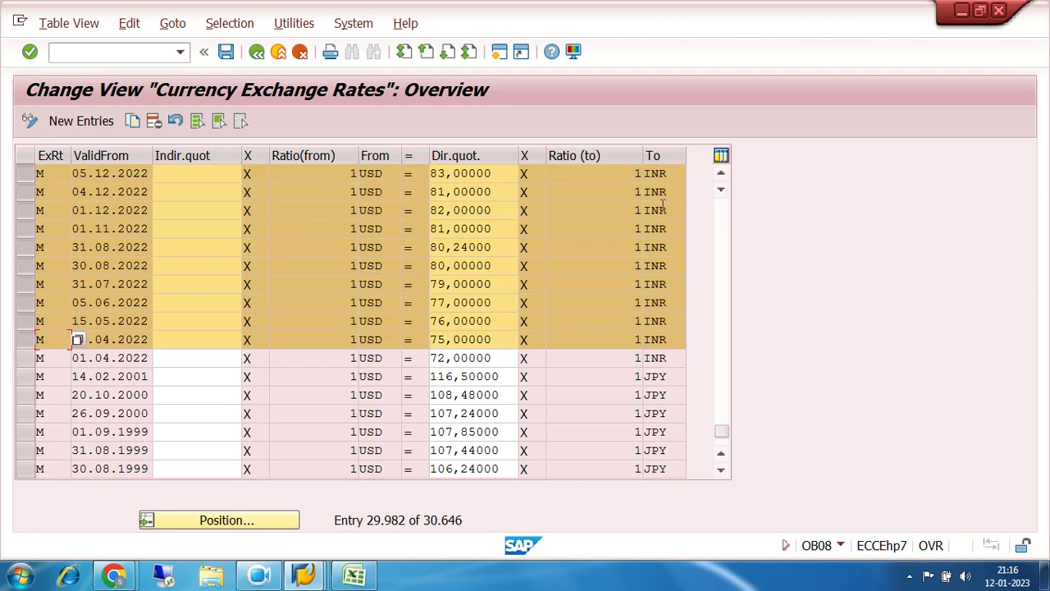
Unmark the rate rows for 30.04.2022 and 15.05.2022 and mark the row valid from 01.04.2022.
{"action": "left_click", "coordinate": [30, 340]}
{"action": "left_click", "coordinate": [30, 323]}
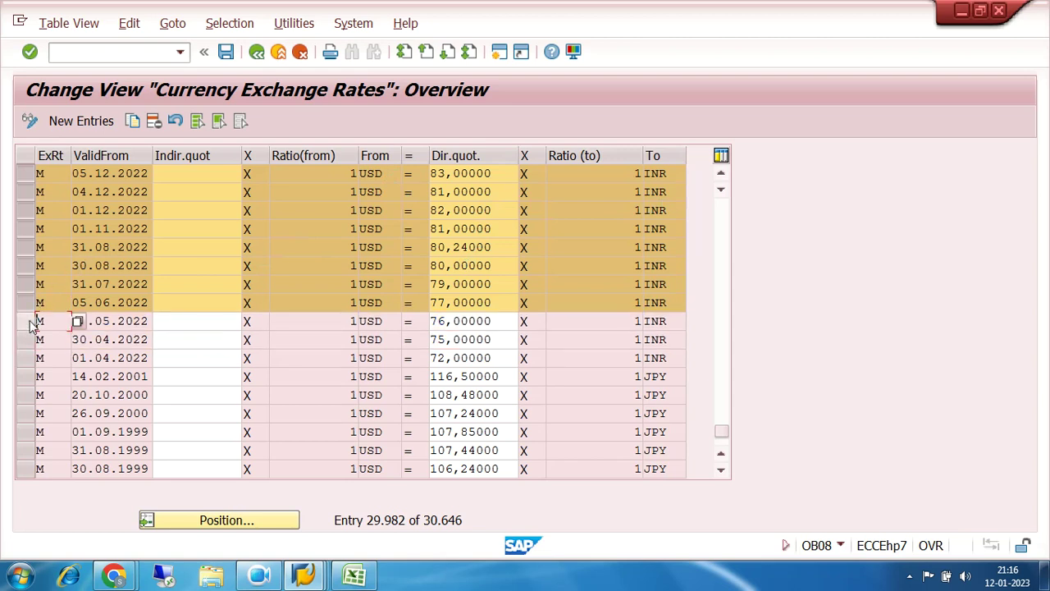
{"action": "left_click", "coordinate": [30, 359]}
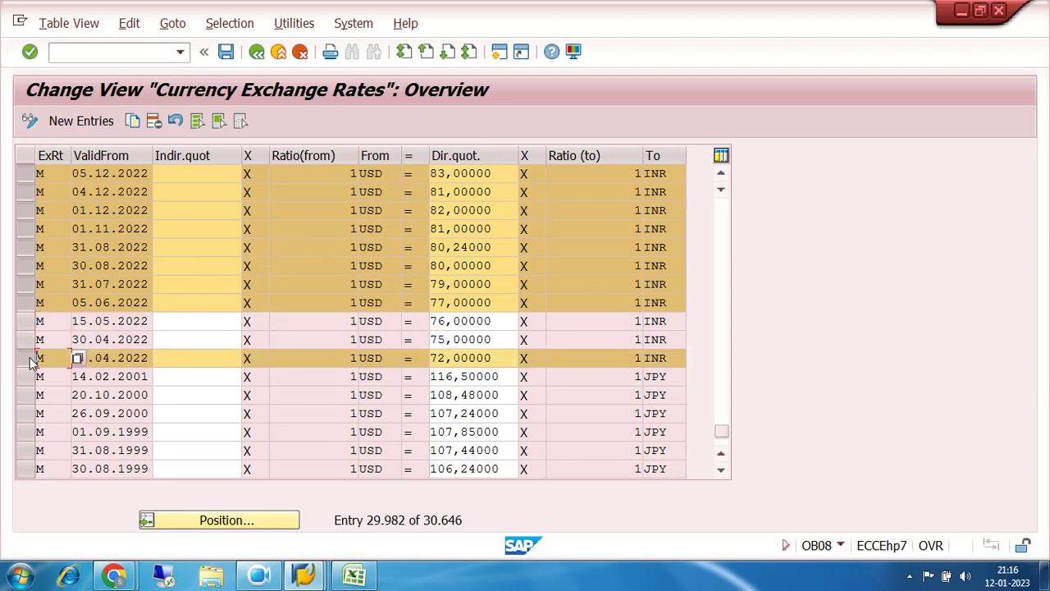
Check the invoice date in the Excel worksheet and compare it with the date, currencies and direct quotation of the 01.04.2022 rate row.
{"action": "left_click", "coordinate": [352, 574]}
{"action": "left_click", "coordinate": [342, 216]}
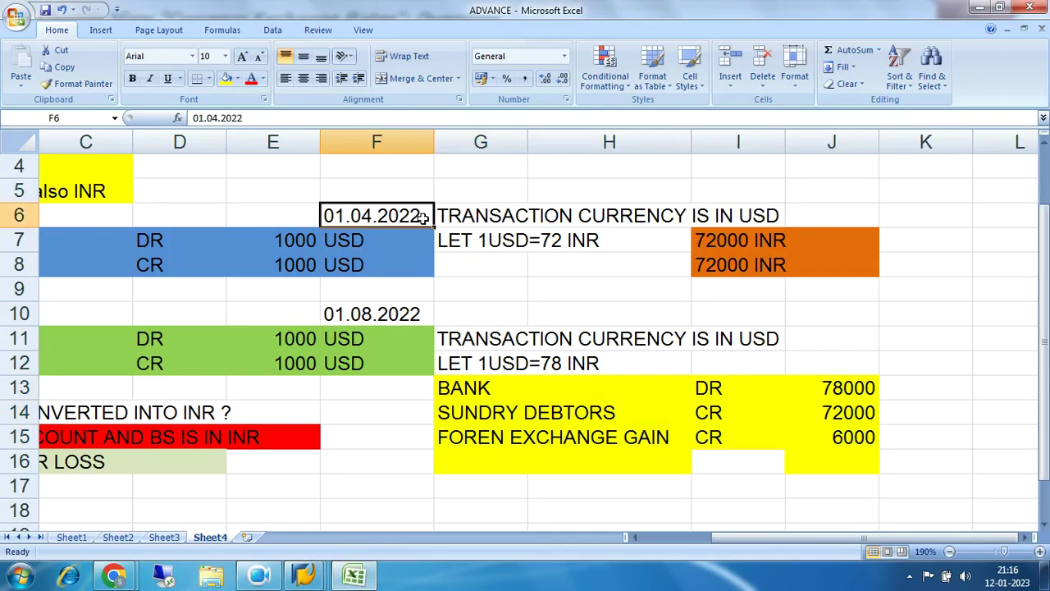
{"action": "left_click", "coordinate": [315, 579]}
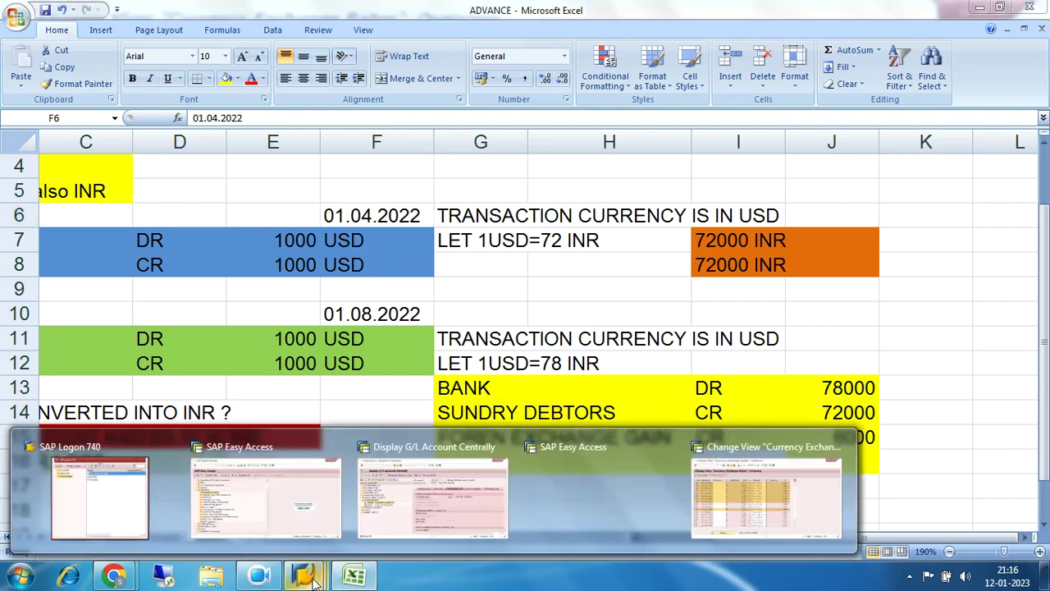
{"action": "left_click", "coordinate": [772, 505]}
{"action": "left_click", "coordinate": [76, 358]}
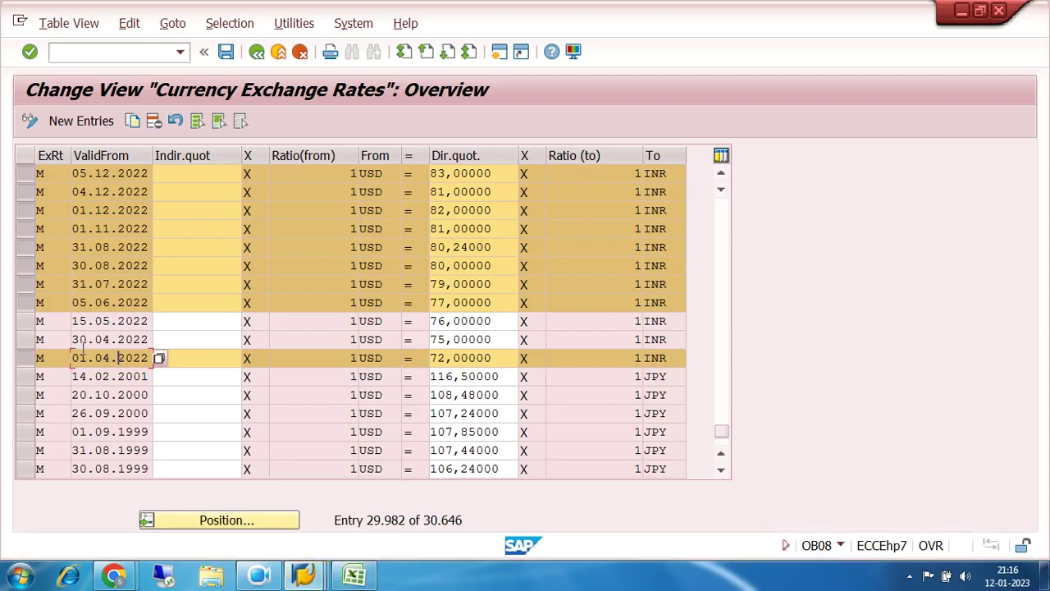
{"action": "left_click", "coordinate": [233, 358]}
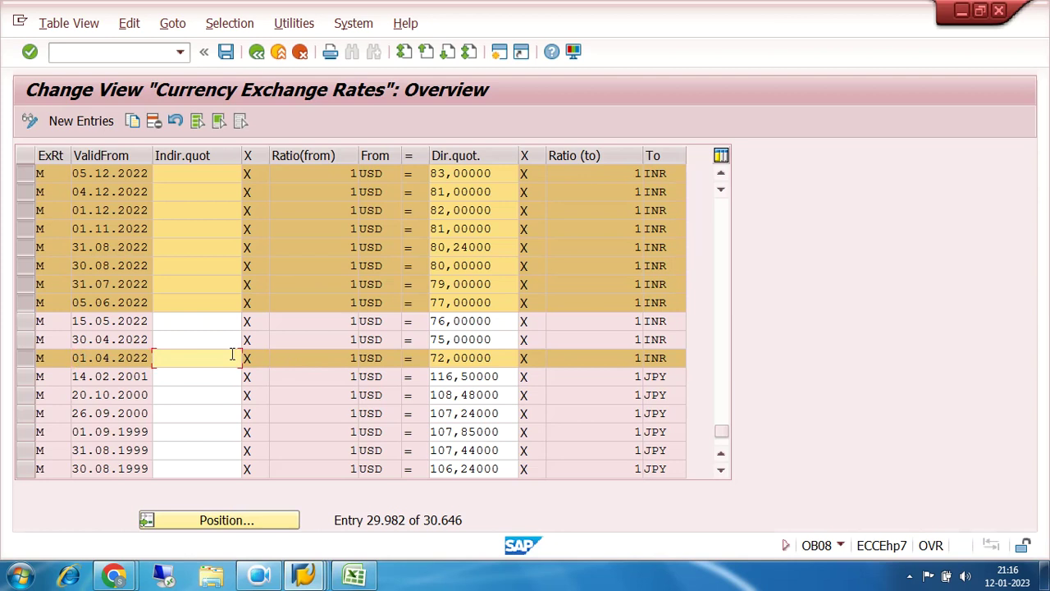
{"action": "left_click", "coordinate": [352, 358]}
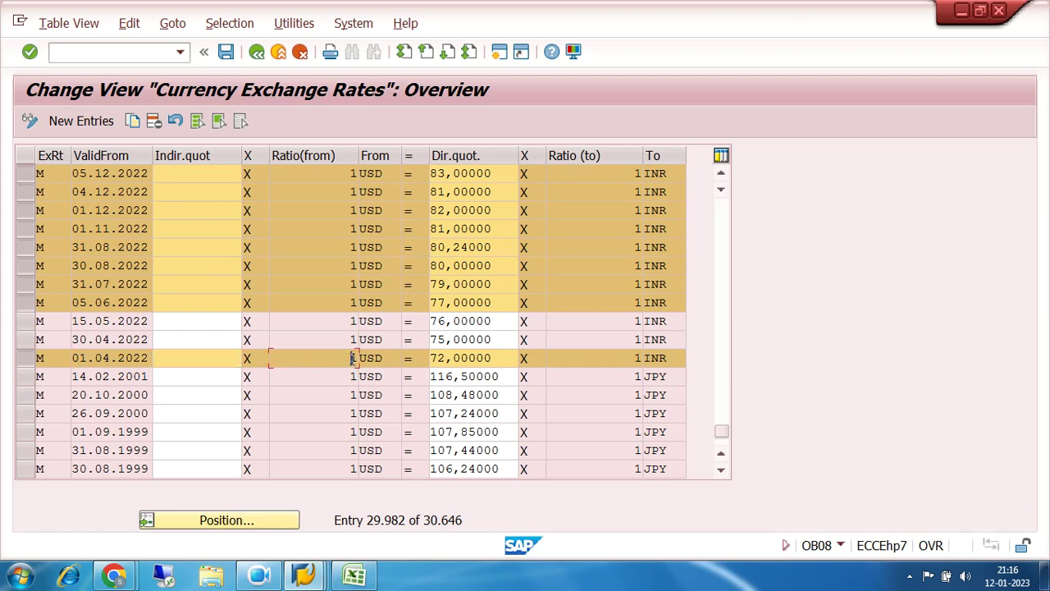
{"action": "left_click", "coordinate": [662, 358]}
{"action": "left_click", "coordinate": [382, 359]}
{"action": "left_click_drag", "start_coordinate": [486, 357], "coordinate": [402, 358]}
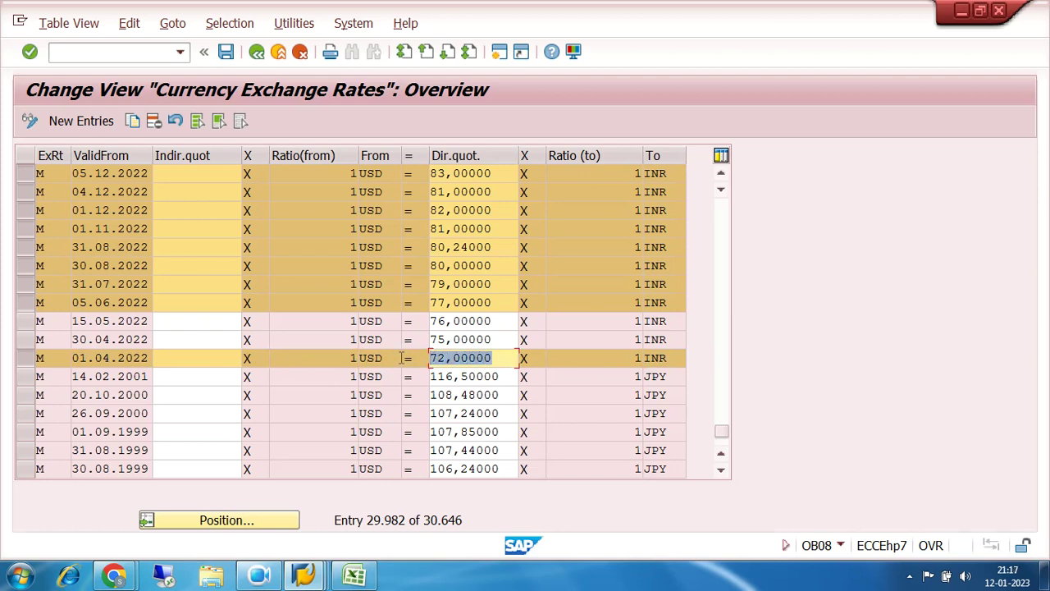
Check the payment date in the Excel worksheet and examine the valid-from date and direct quotation of the 30.08.2022 USD-to-INR entry.
{"action": "left_click", "coordinate": [355, 575]}
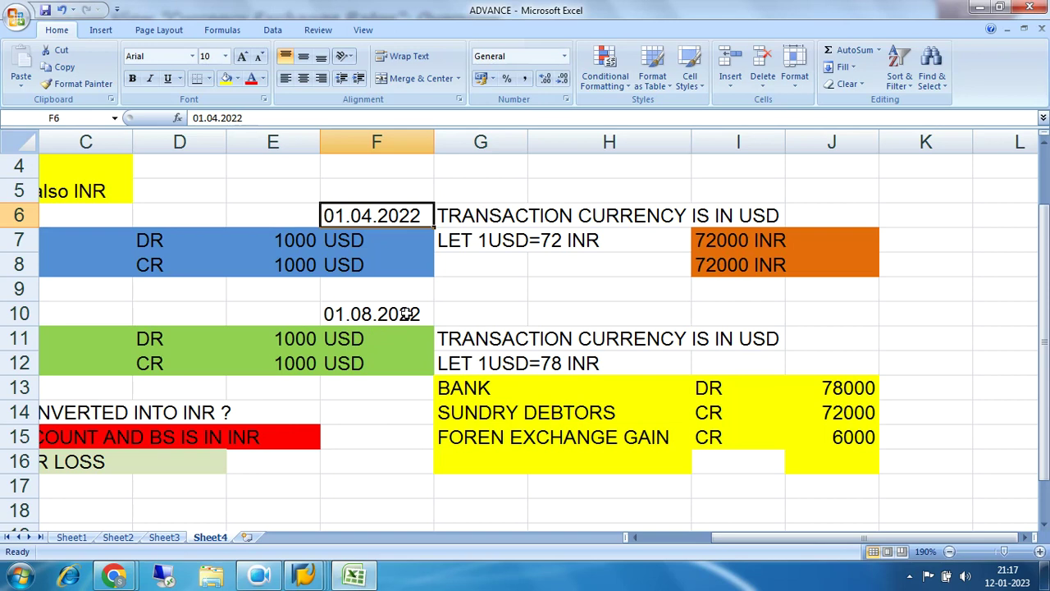
{"action": "left_click", "coordinate": [326, 579]}
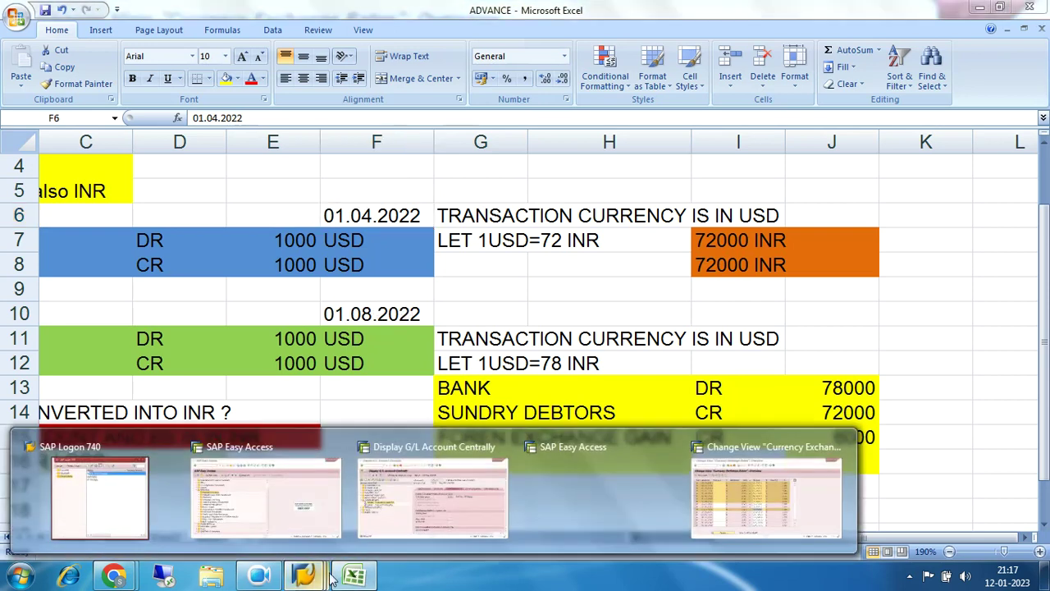
{"action": "left_click", "coordinate": [755, 510]}
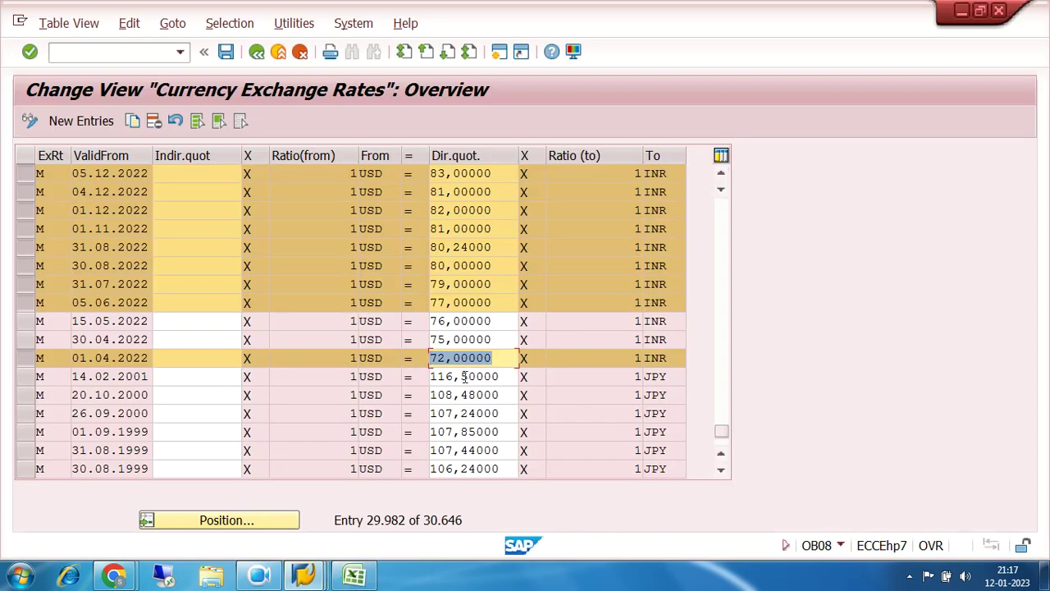
{"action": "left_click", "coordinate": [120, 321]}
{"action": "left_click", "coordinate": [117, 284]}
{"action": "left_click", "coordinate": [117, 265]}
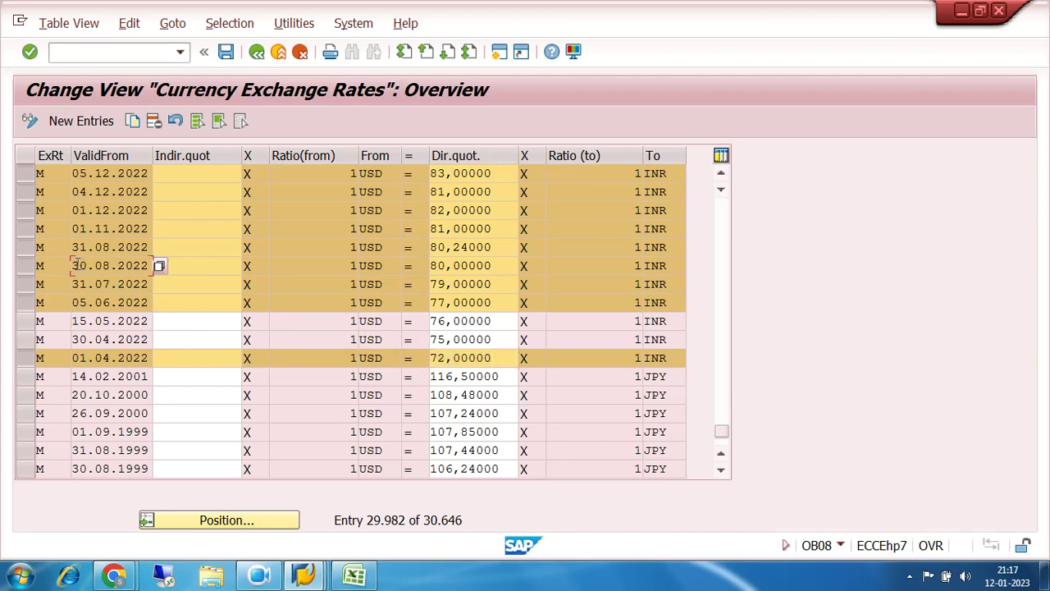
{"action": "left_click_drag", "start_coordinate": [78, 265], "coordinate": [157, 265]}
{"action": "left_click", "coordinate": [492, 265]}
{"action": "left_click_drag", "start_coordinate": [493, 265], "coordinate": [424, 265]}
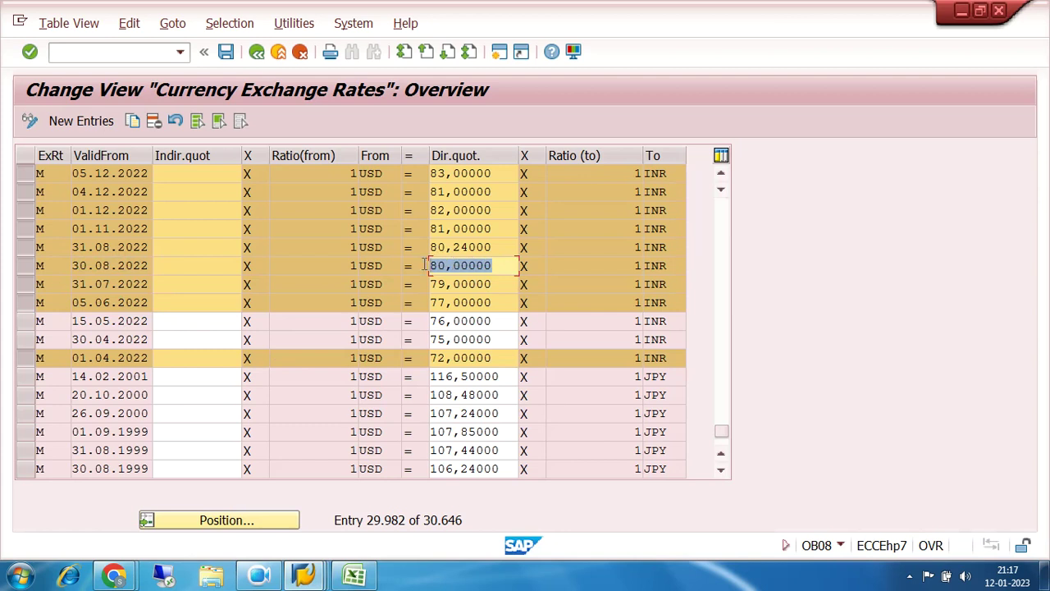
Unmark the 30.08.2022 and 05.06.2022 rate rows, keeping the 31.07.2022 row marked between them.
{"action": "left_click", "coordinate": [30, 286]}
{"action": "left_click", "coordinate": [27, 267]}
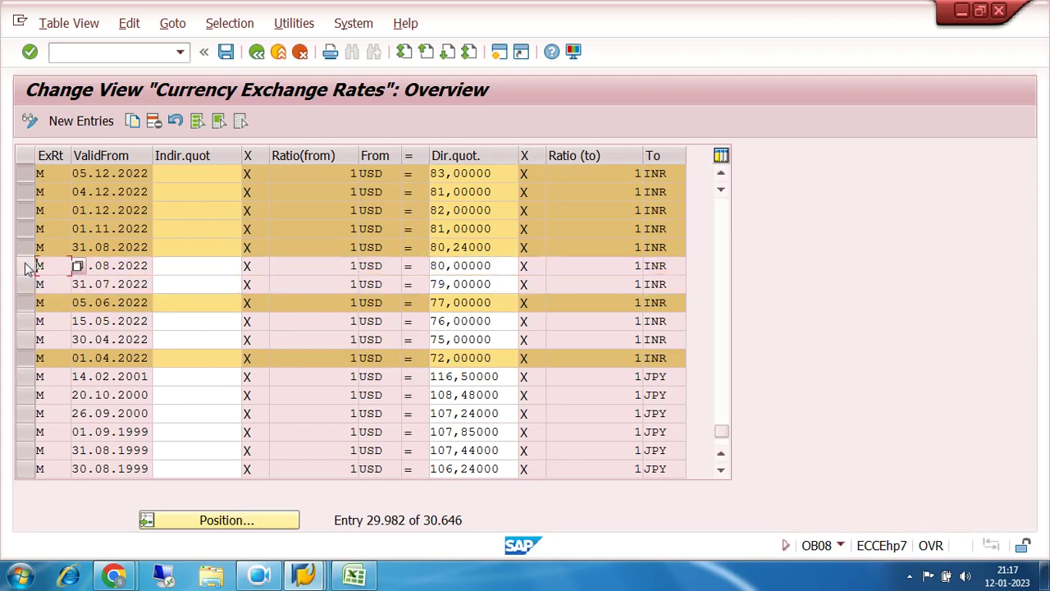
{"action": "left_click", "coordinate": [27, 286]}
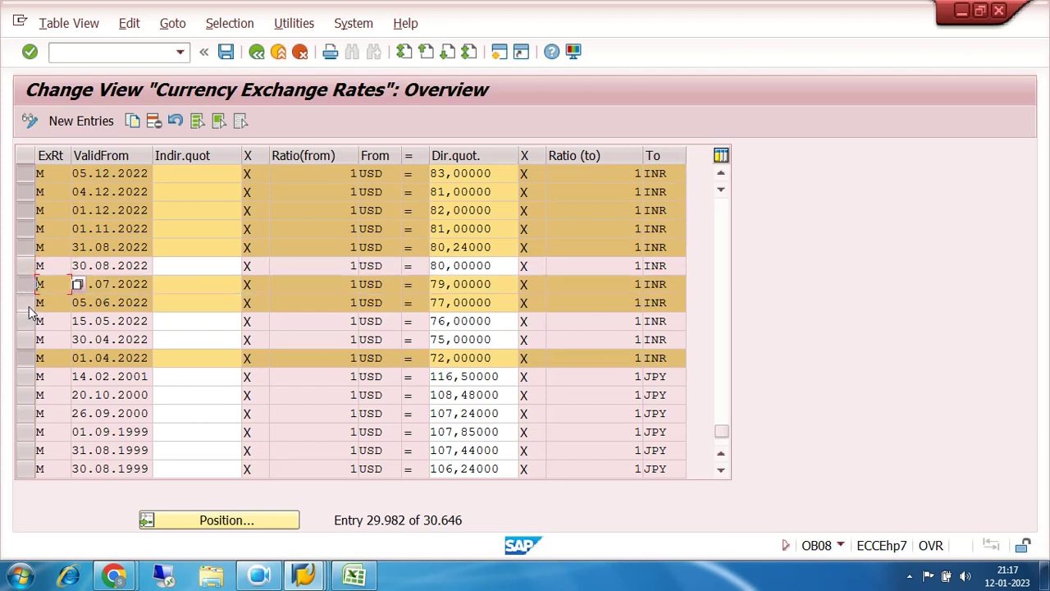
{"action": "left_click", "coordinate": [28, 303]}
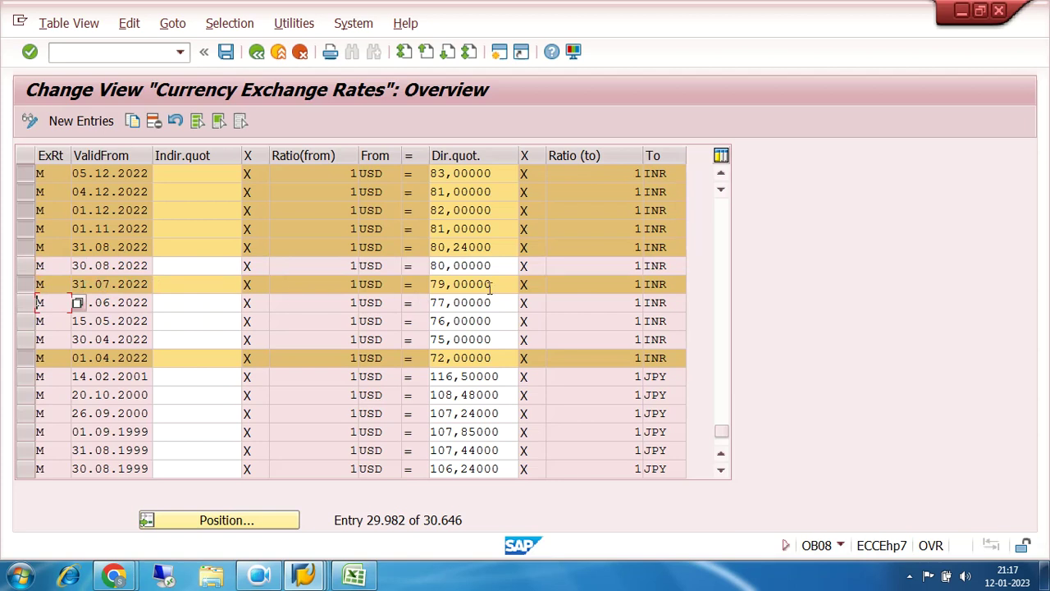
Examine the 31.07.2022 direct quotation, mark the 30.08.2022 row and unmark the 31.08.2022 and 31.07.2022 rows.
{"action": "left_click_drag", "start_coordinate": [502, 285], "coordinate": [428, 284]}
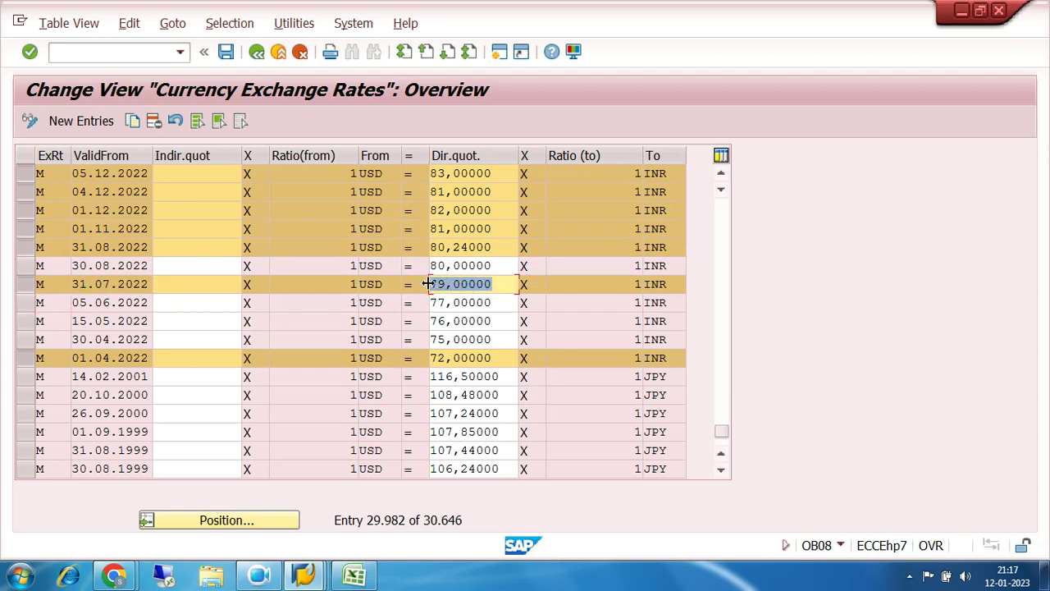
{"action": "left_click", "coordinate": [96, 265]}
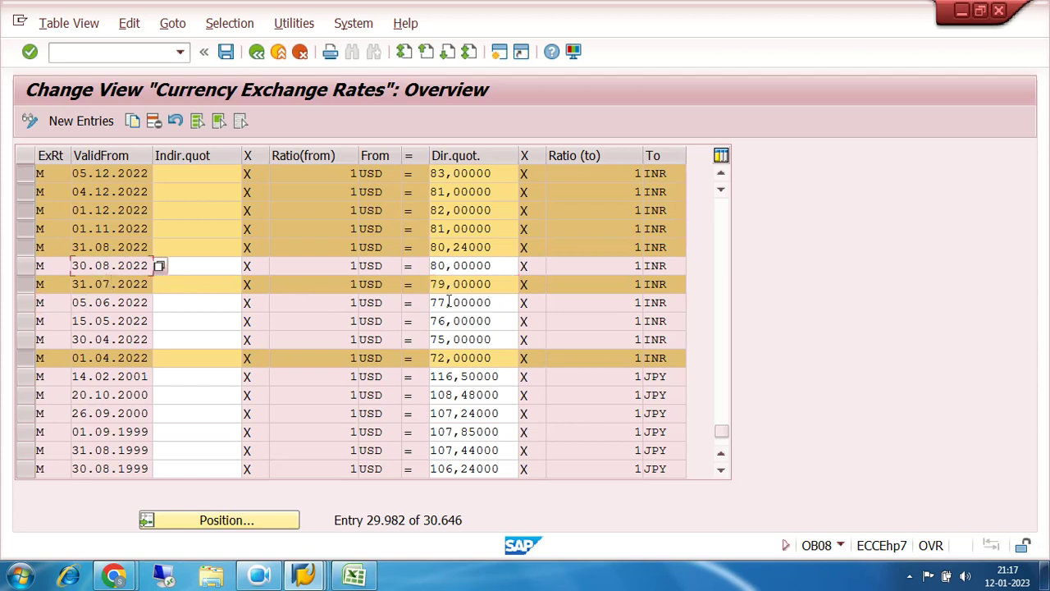
{"action": "left_click_drag", "start_coordinate": [492, 287], "coordinate": [407, 288]}
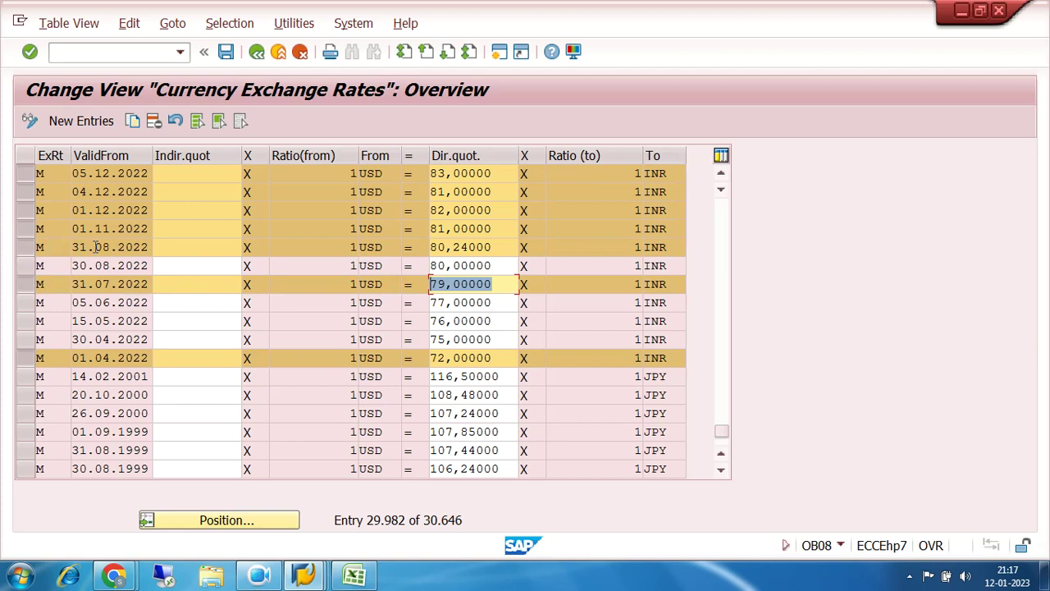
{"action": "left_click", "coordinate": [27, 265]}
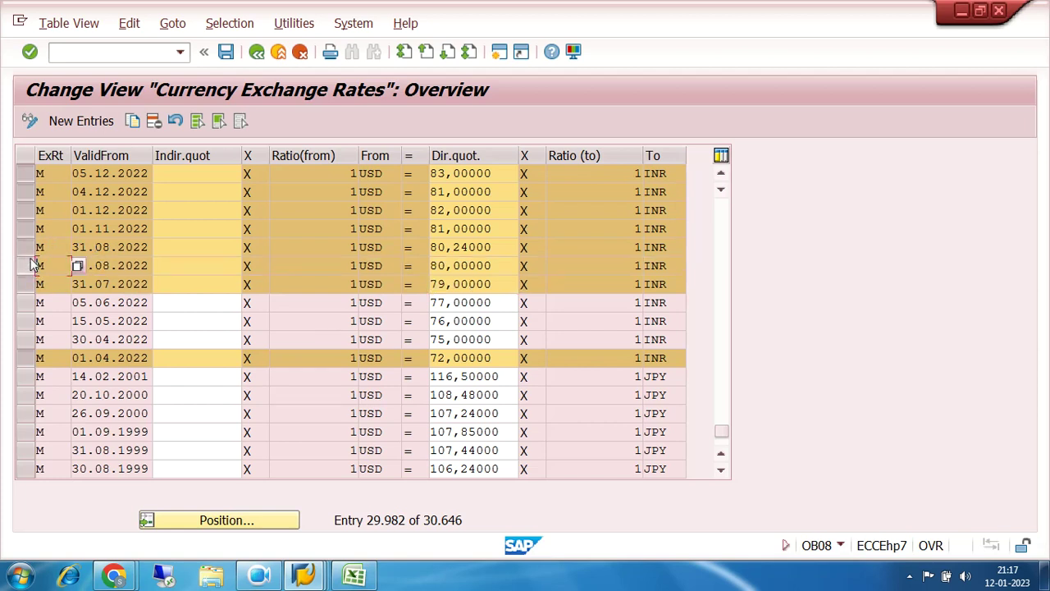
{"action": "left_click", "coordinate": [27, 247]}
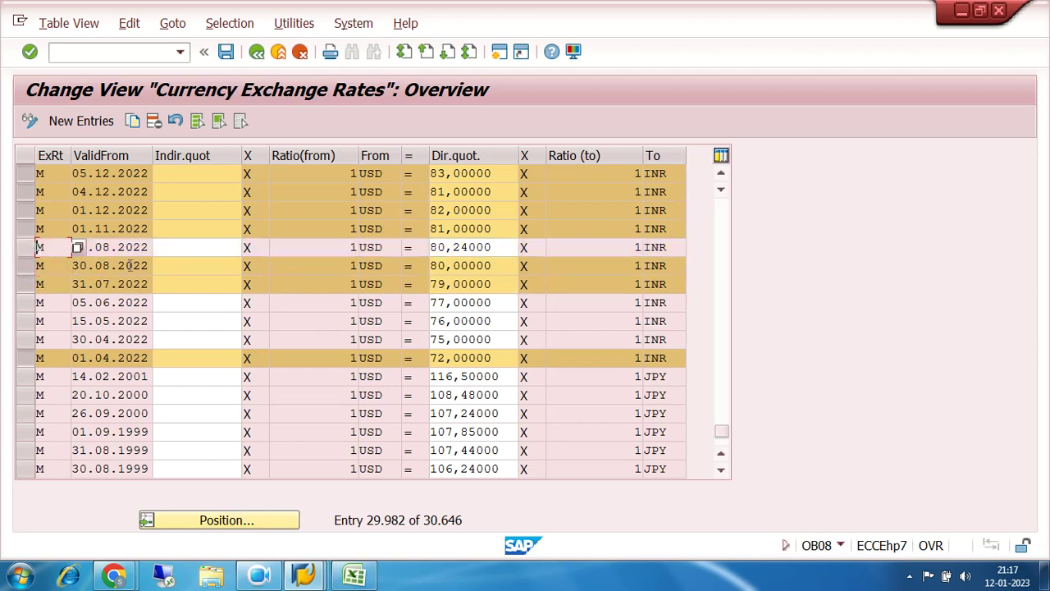
{"action": "left_click", "coordinate": [29, 284]}
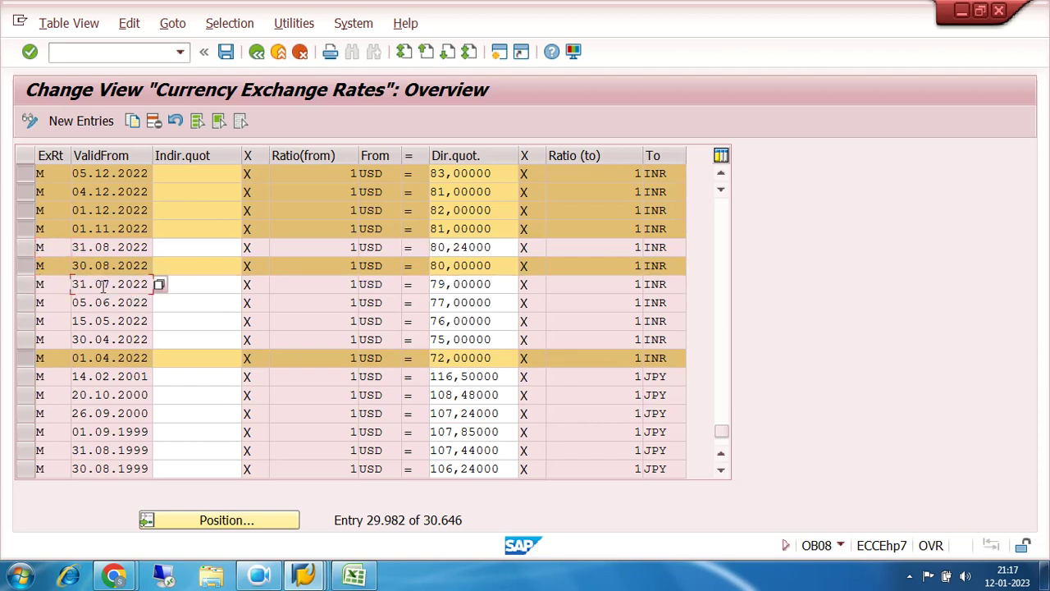
Compare the payment date in the Excel worksheet with the 31.07.2022 direct quotation in SAP, unmarking the 30.08.2022 row.
{"action": "left_click", "coordinate": [355, 575]}
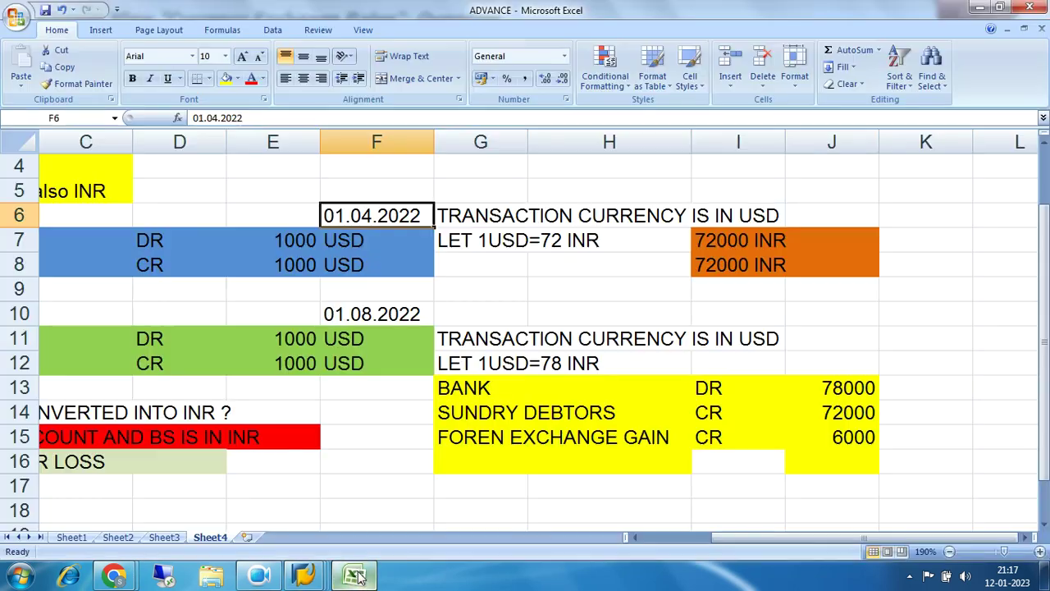
{"action": "left_click_drag", "start_coordinate": [349, 314], "coordinate": [517, 313]}
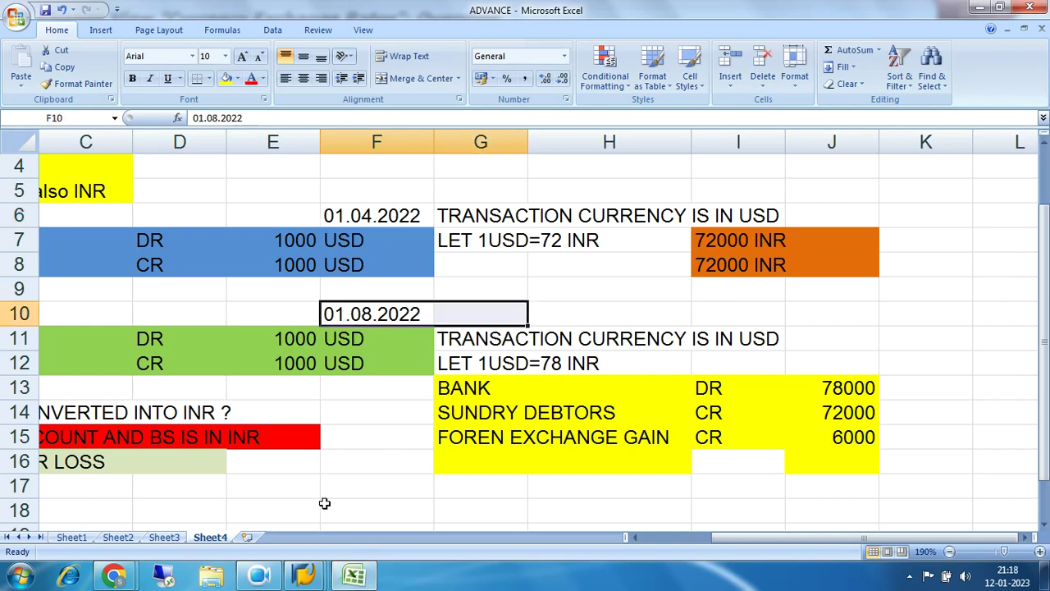
{"action": "left_click", "coordinate": [355, 575]}
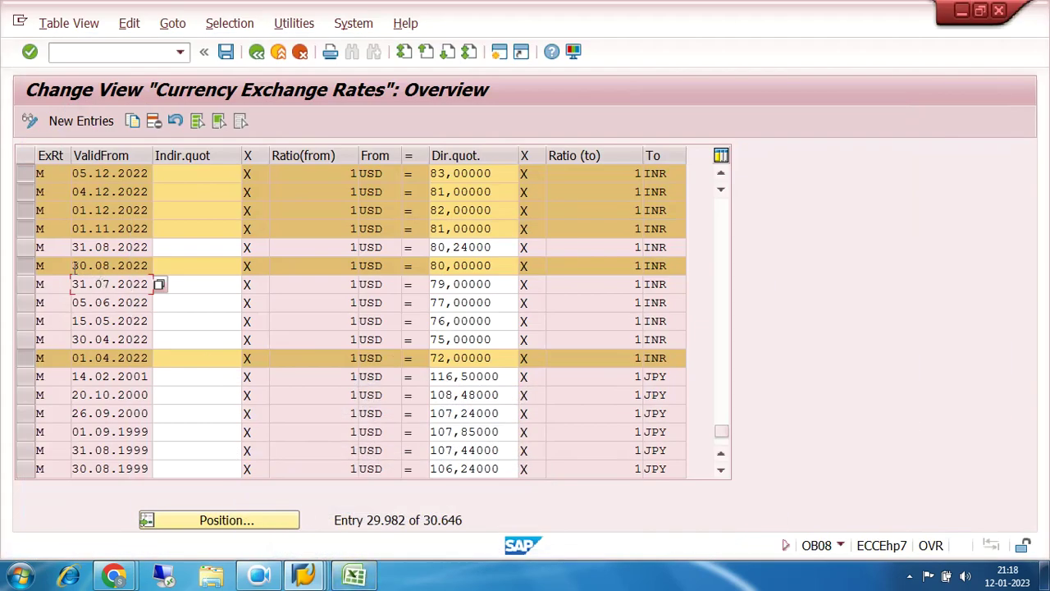
{"action": "left_click", "coordinate": [23, 267]}
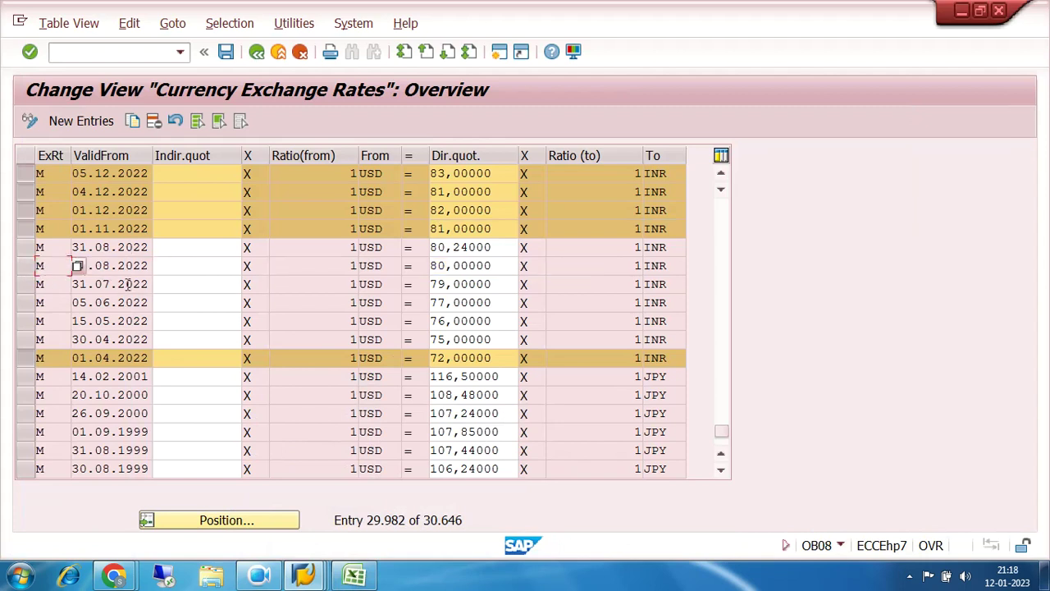
{"action": "left_click", "coordinate": [478, 284]}
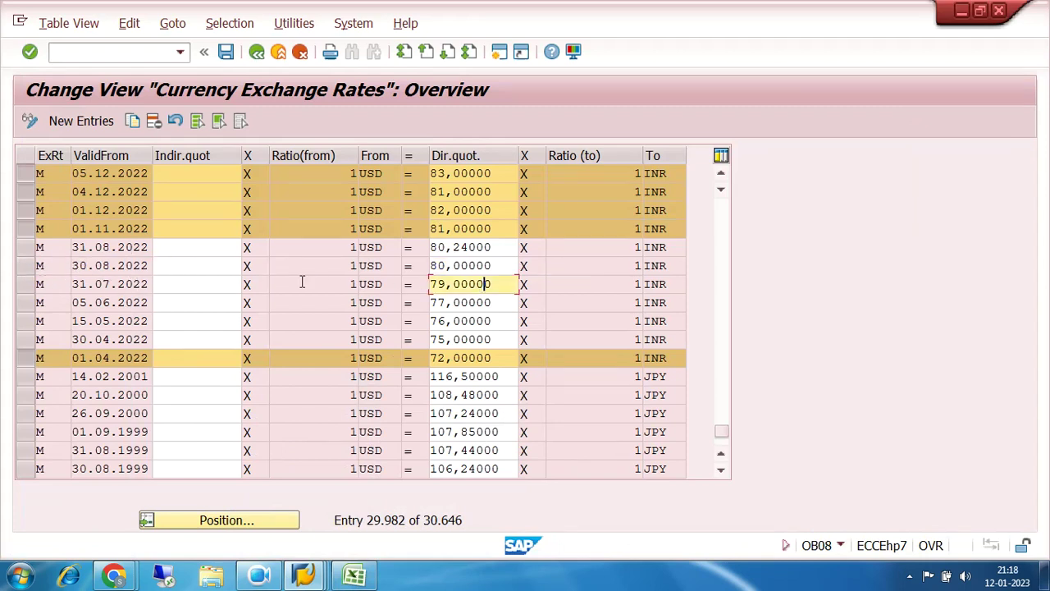
Mark the 31.07.2022 USD-to-INR rate row, examine the 01.04.2022 direct quotation and check the payment entry's USD amount in the Excel worksheet.
{"action": "left_click", "coordinate": [26, 285]}
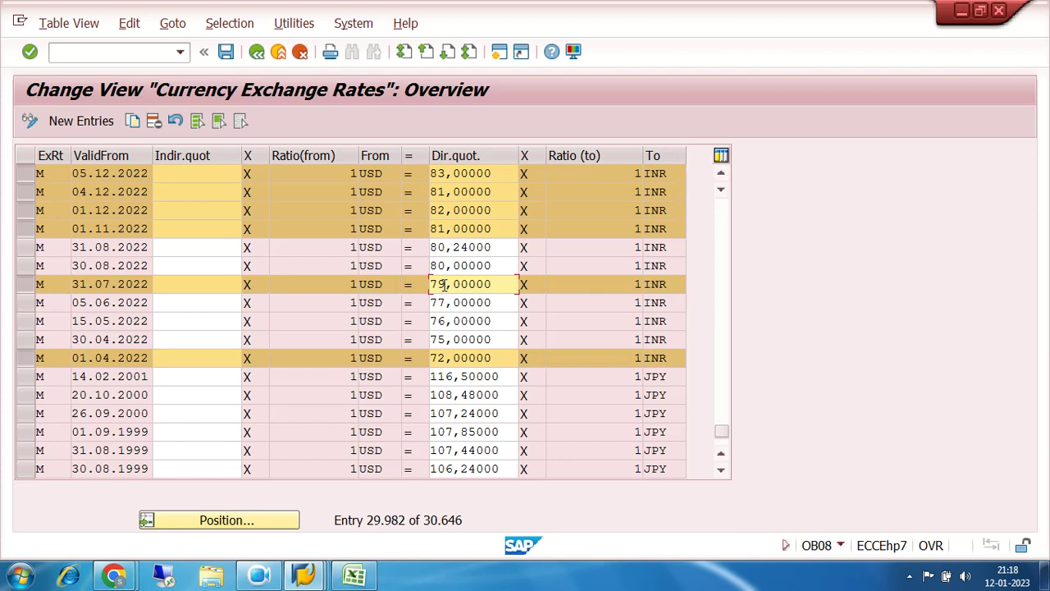
{"action": "left_click", "coordinate": [446, 358]}
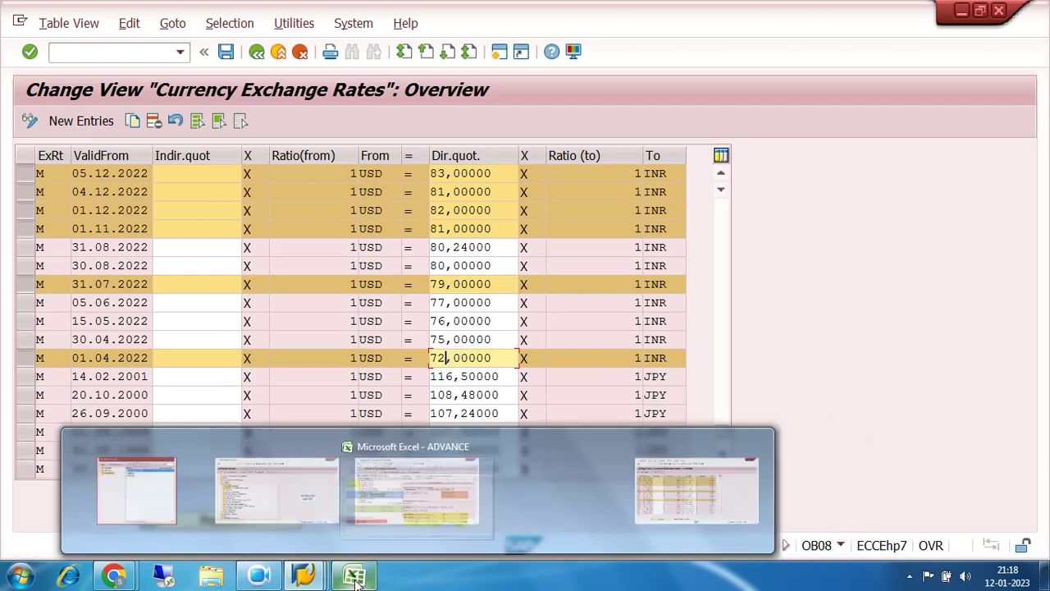
{"action": "left_click", "coordinate": [385, 491]}
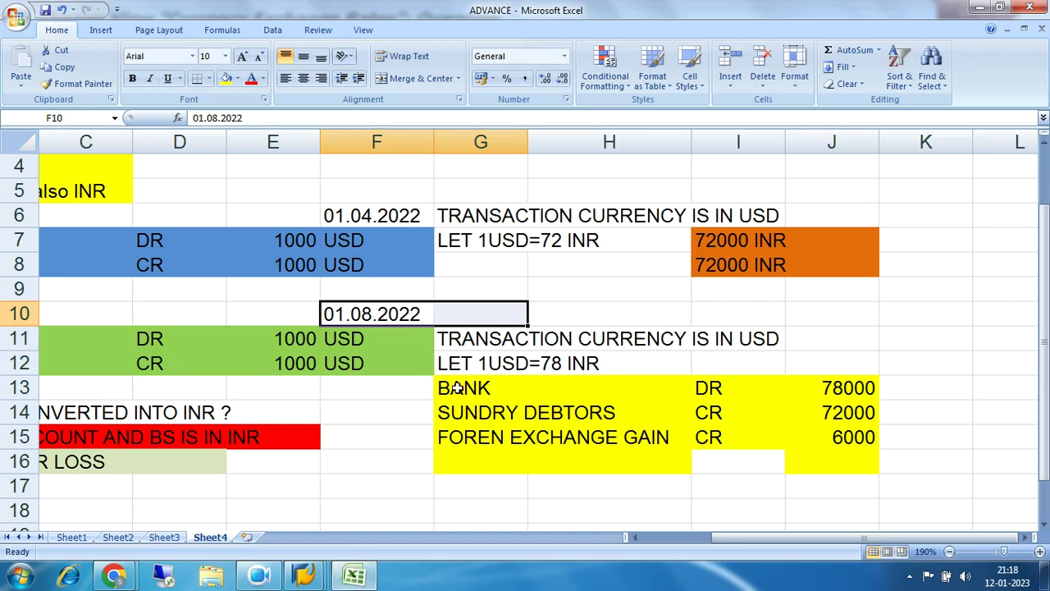
{"action": "left_click", "coordinate": [296, 338]}
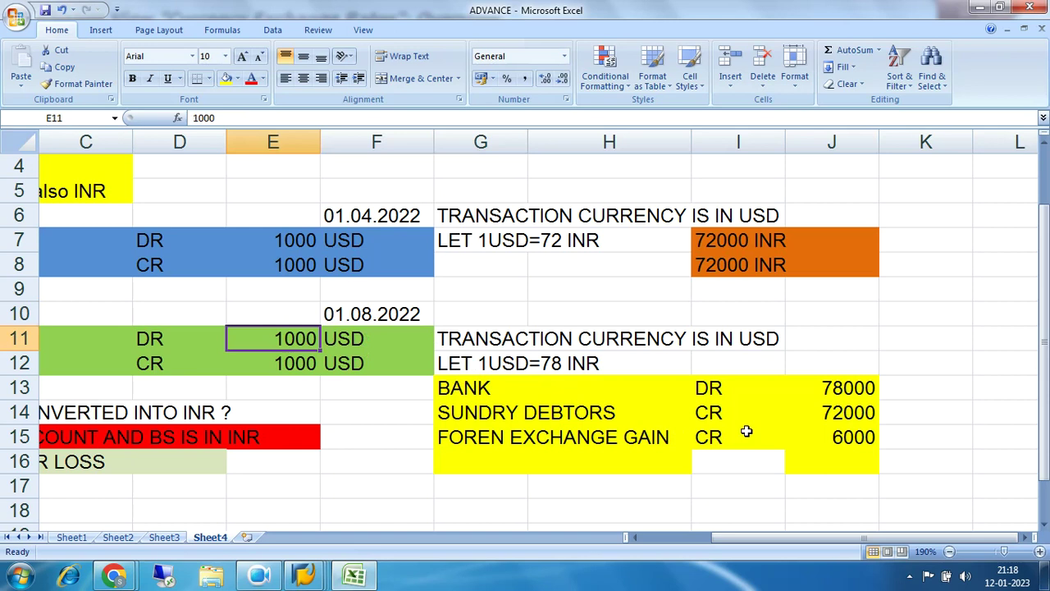
Switch back to SAP and exit both the currency exchange rates view and the G/L account display.
{"action": "mouse_move", "coordinate": [304, 574]}
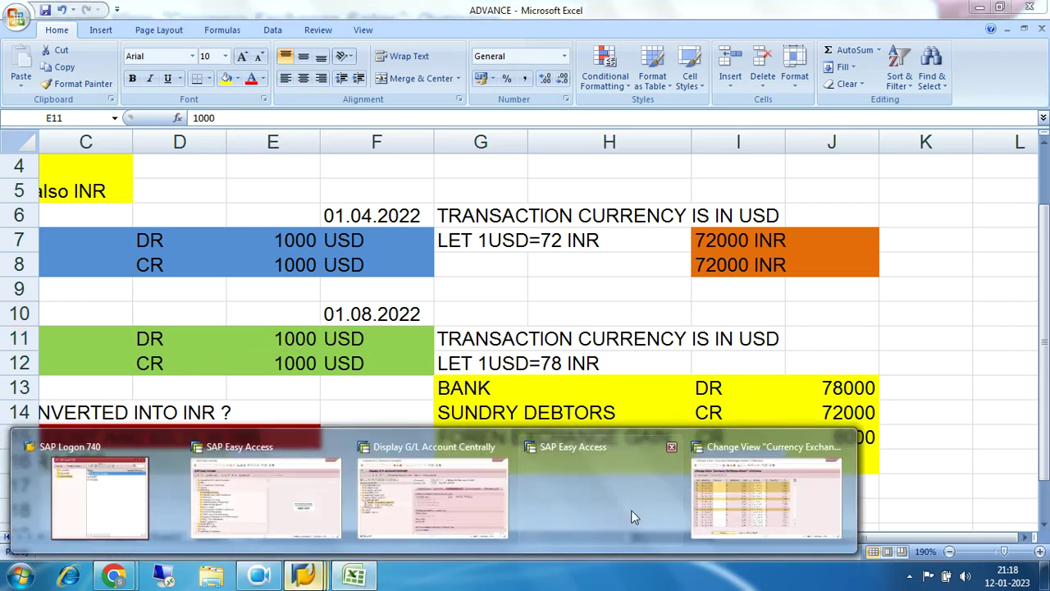
{"action": "left_click", "coordinate": [765, 496]}
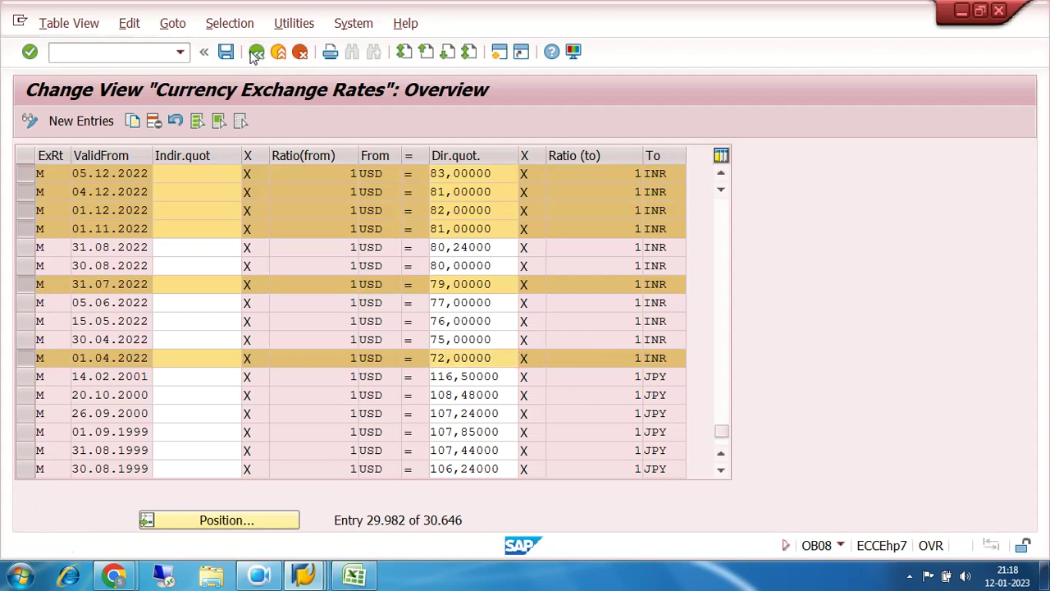
{"action": "left_click", "coordinate": [255, 53]}
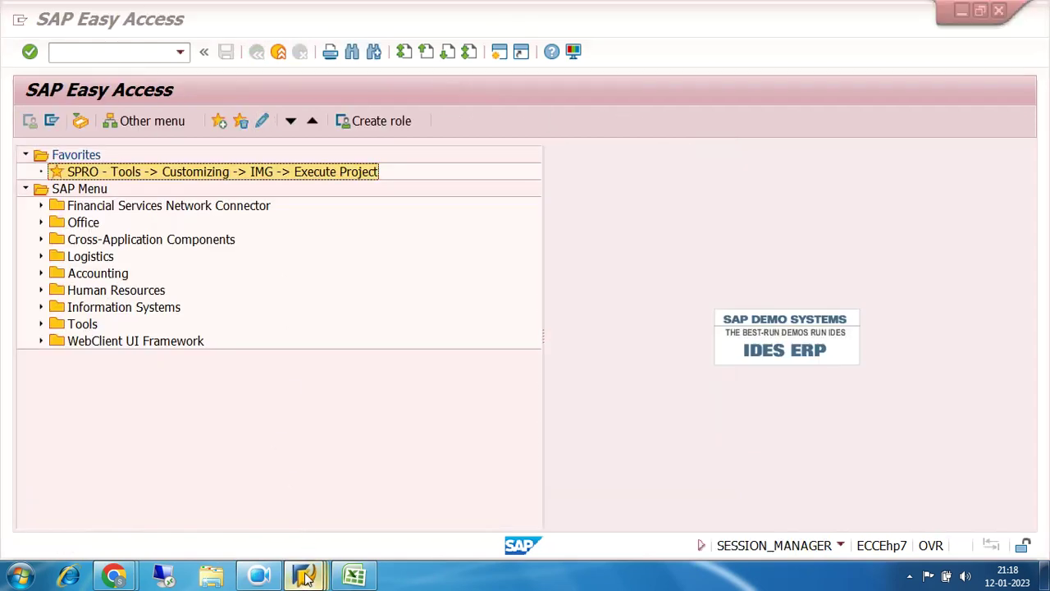
{"action": "left_click", "coordinate": [303, 576]}
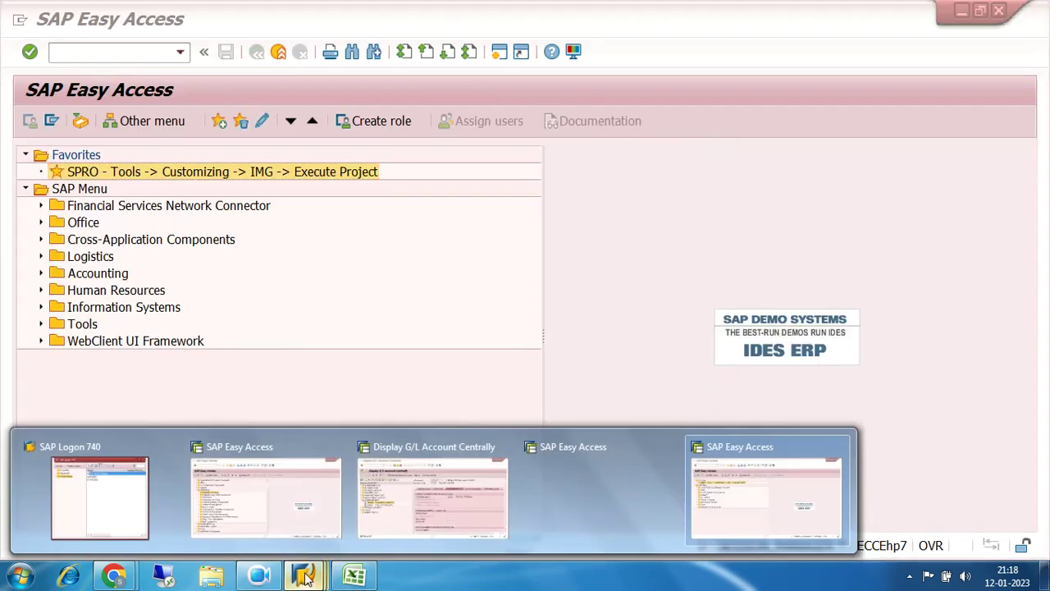
{"action": "left_click", "coordinate": [443, 499]}
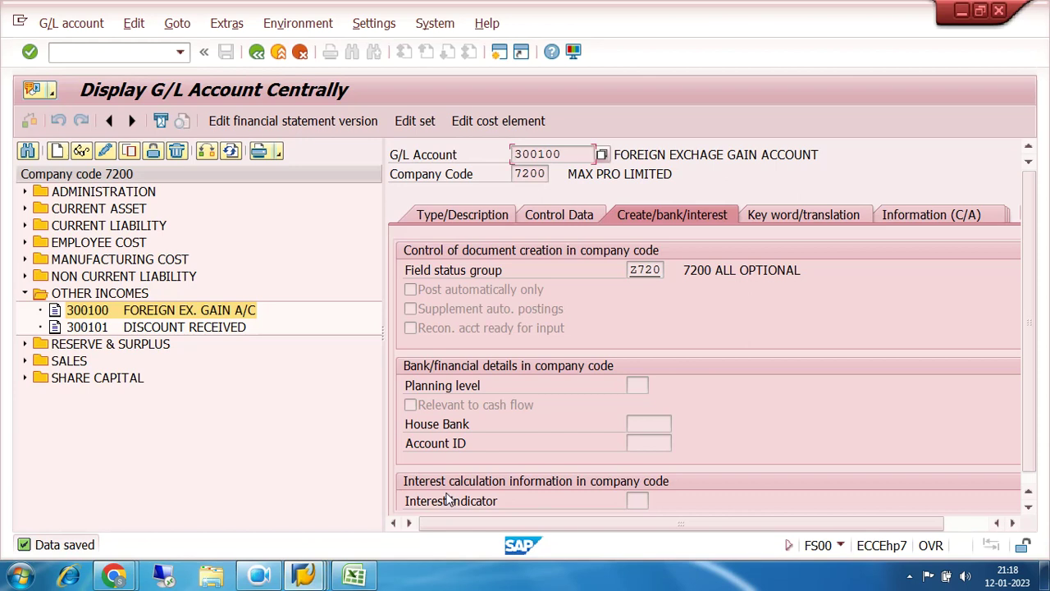
{"action": "left_click", "coordinate": [257, 55]}
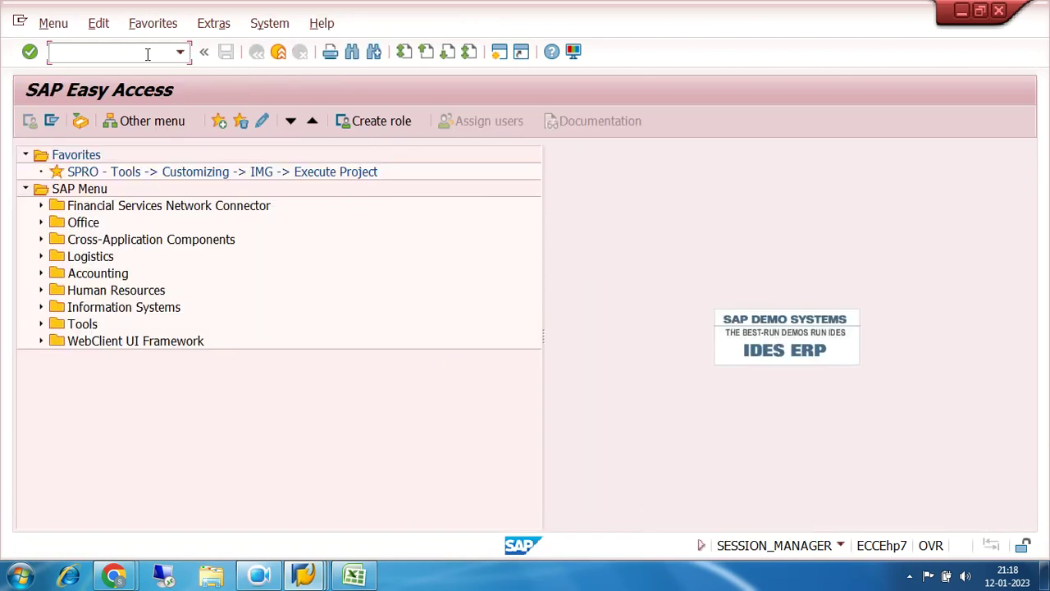
Start a customer invoice in transaction FB70 with the customer's number and 01.04.2022 as both invoice date and posting date.
{"action": "type", "text": "FB70"}
{"action": "key", "text": "Return"}
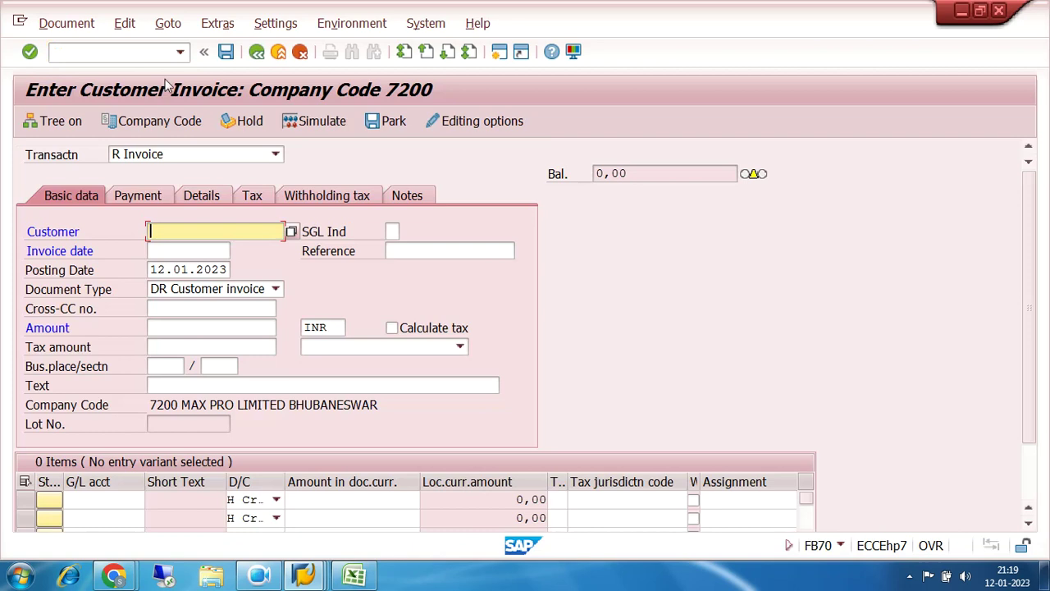
{"action": "left_click", "coordinate": [202, 231]}
{"action": "left_click", "coordinate": [199, 245]}
{"action": "left_click", "coordinate": [188, 249]}
{"action": "type", "text": "01.04.2022"}
{"action": "key", "text": "Tab"}
{"action": "key", "text": "Tab"}
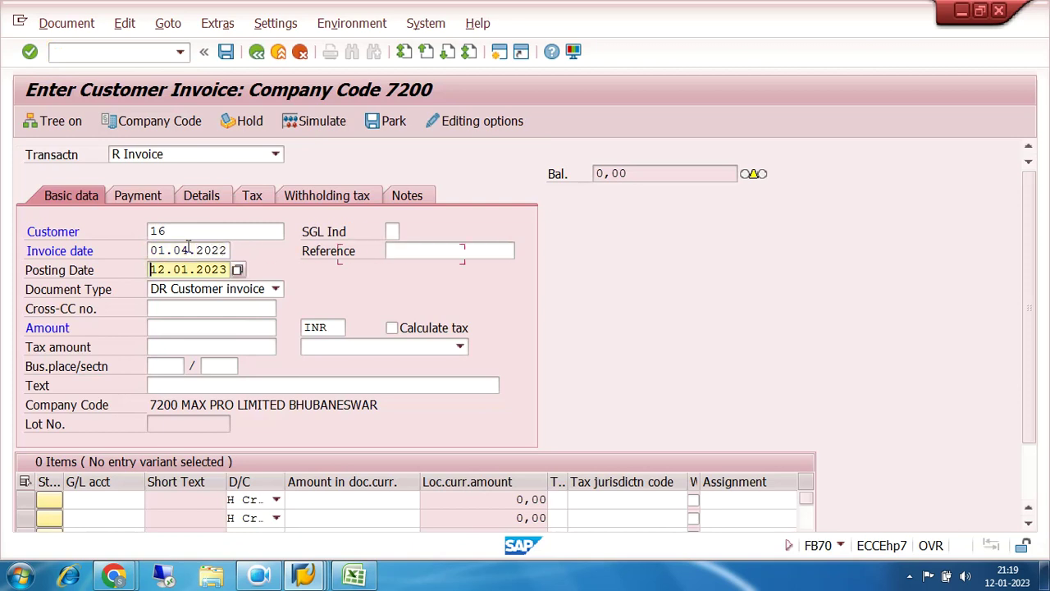
{"action": "type", "text": "01.04.202"}
{"action": "left_click", "coordinate": [259, 575]}
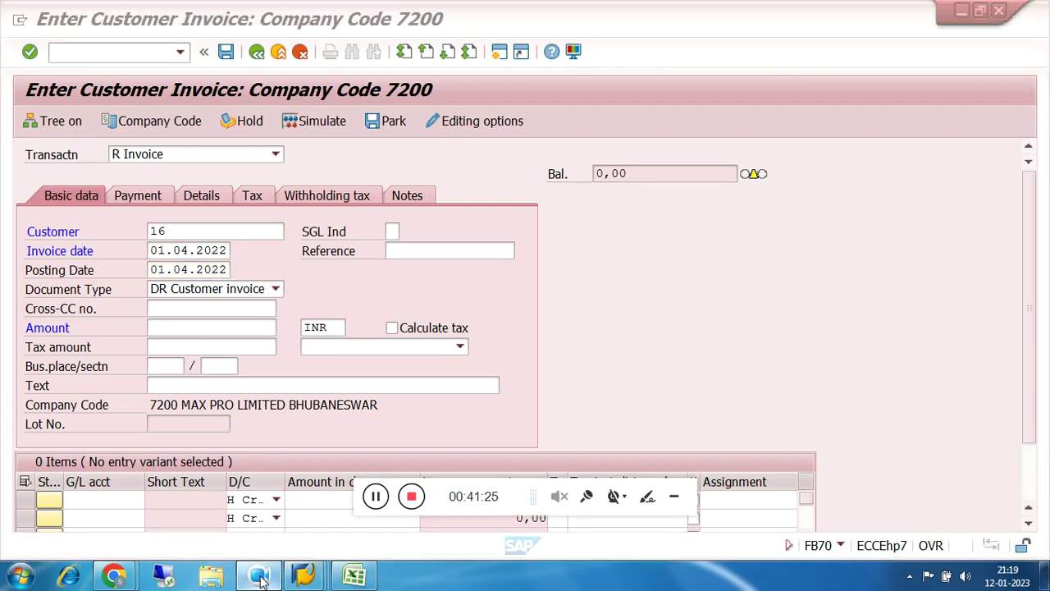
{"action": "left_click", "coordinate": [676, 501]}
Set the invoice amount to 1000 in USD and enter SALES INVOICE POSTING as the header text.
{"action": "left_click", "coordinate": [171, 327]}
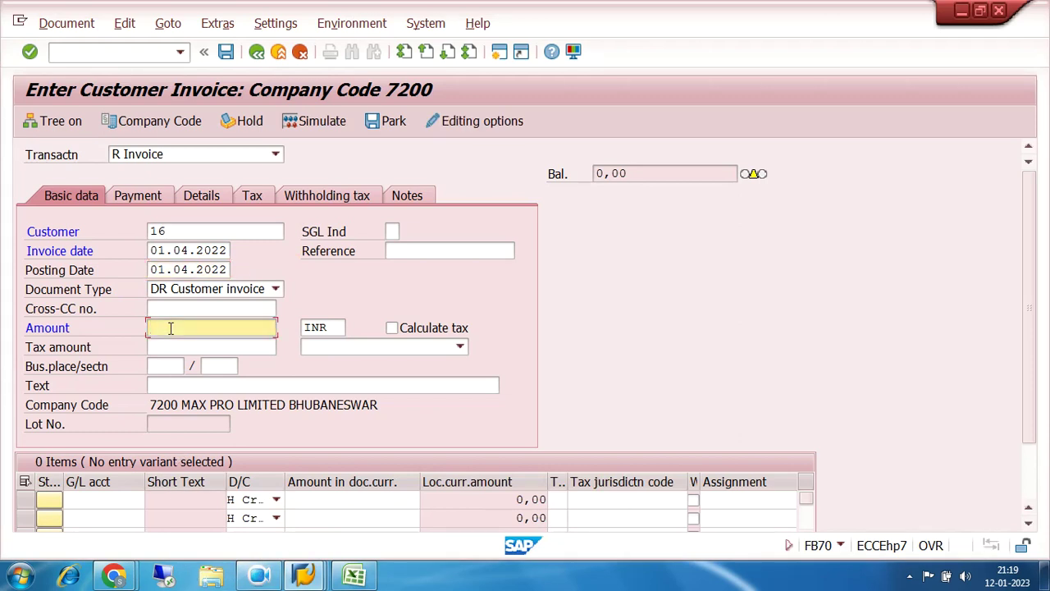
{"action": "type", "text": "1000"}
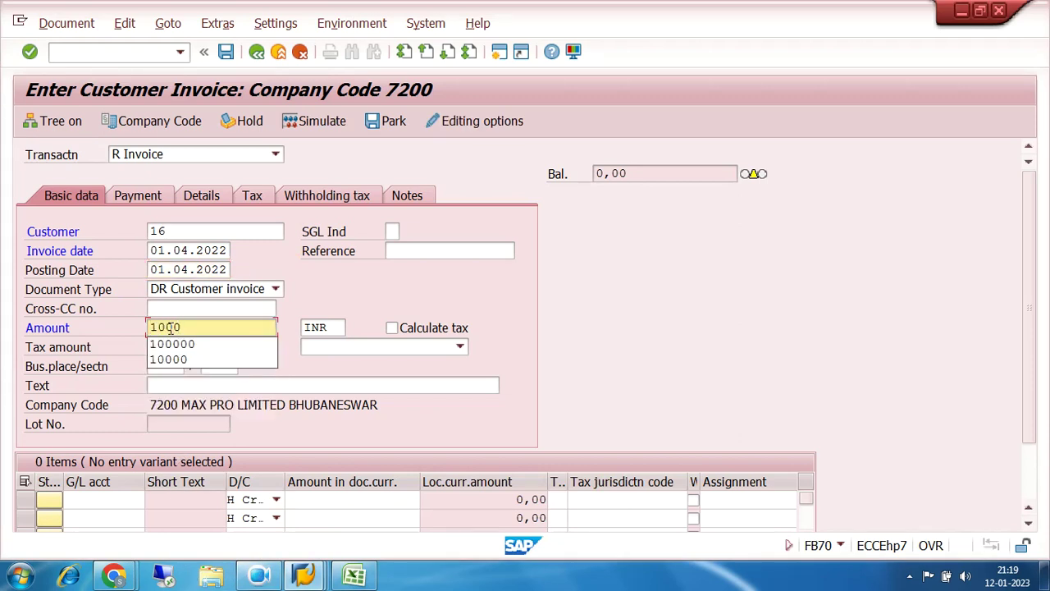
{"action": "left_click", "coordinate": [335, 327]}
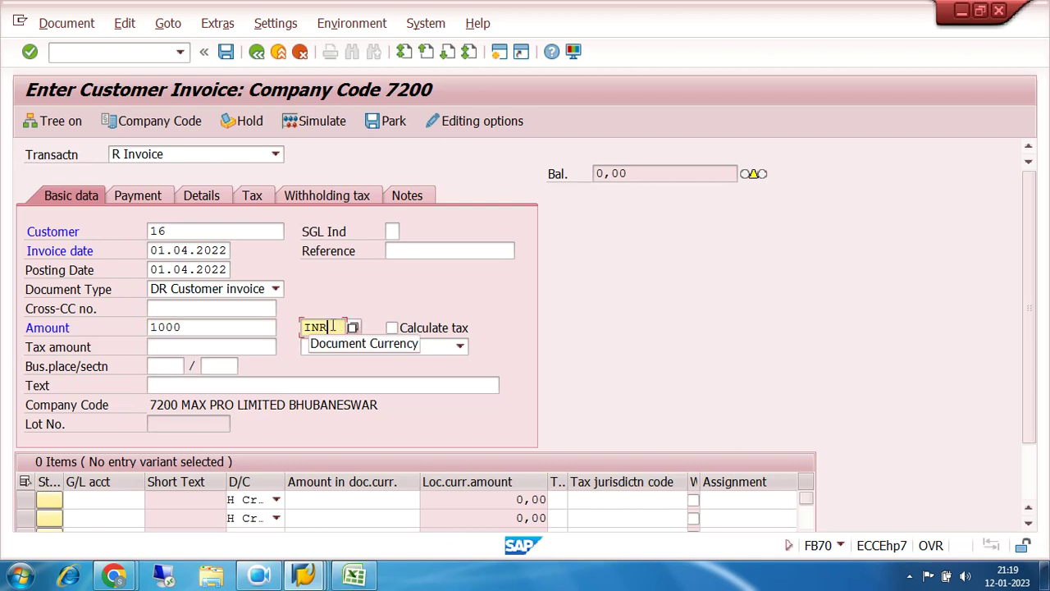
{"action": "key", "text": "BackSpace"}
{"action": "key", "text": "BackSpace"}
{"action": "key", "text": "BackSpace"}
{"action": "type", "text": "USD"}
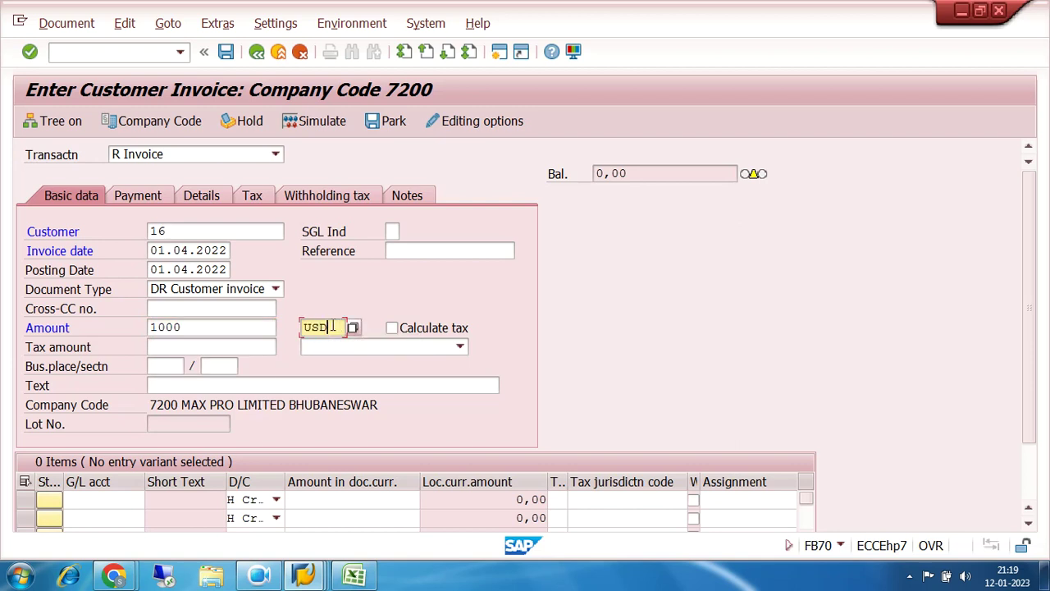
{"action": "left_click", "coordinate": [249, 383]}
{"action": "left_click", "coordinate": [249, 383]}
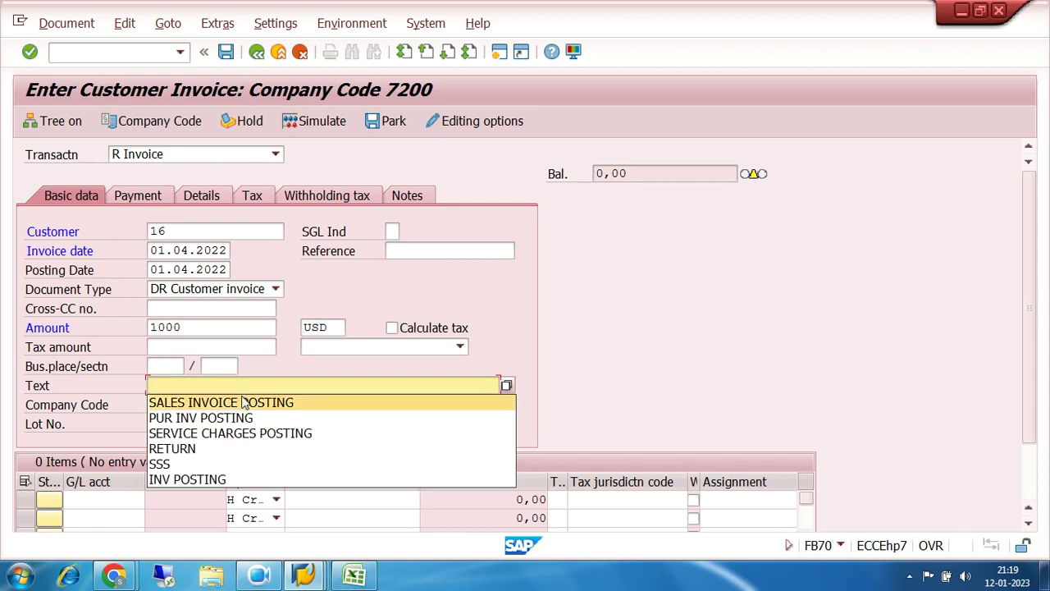
{"action": "left_click", "coordinate": [246, 403]}
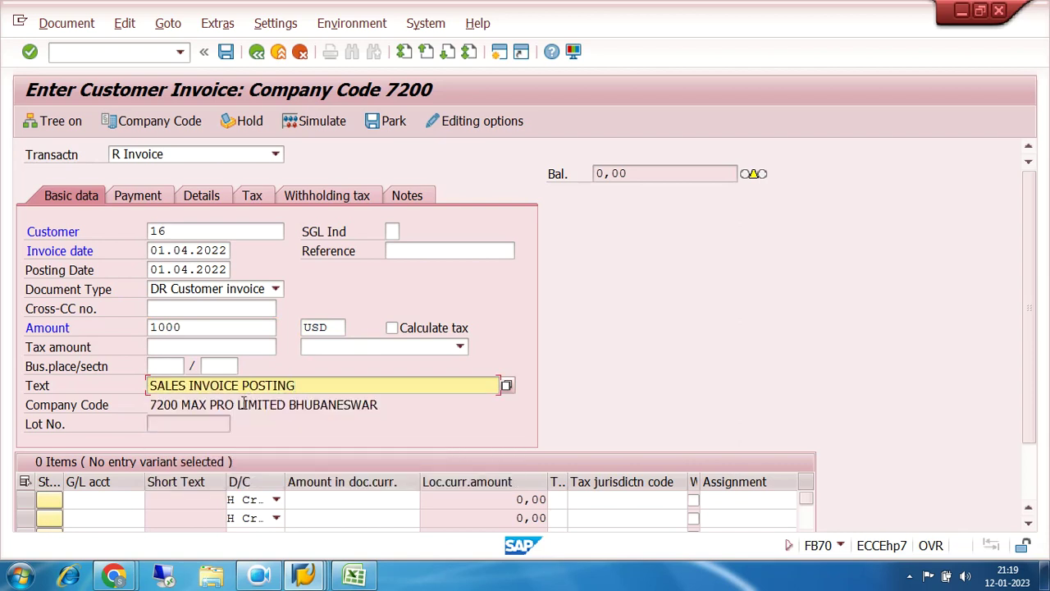
Fill the first line item with the sales G/L account as a credit, * as the amount and + as the text.
{"action": "left_click", "coordinate": [124, 499]}
{"action": "left_click", "coordinate": [124, 500]}
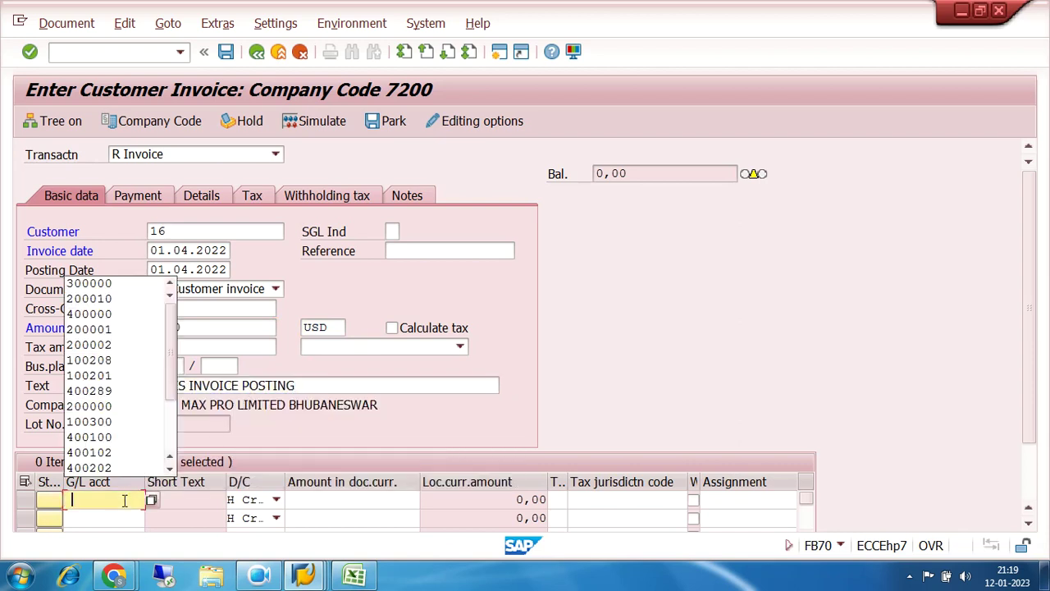
{"action": "left_click", "coordinate": [109, 285]}
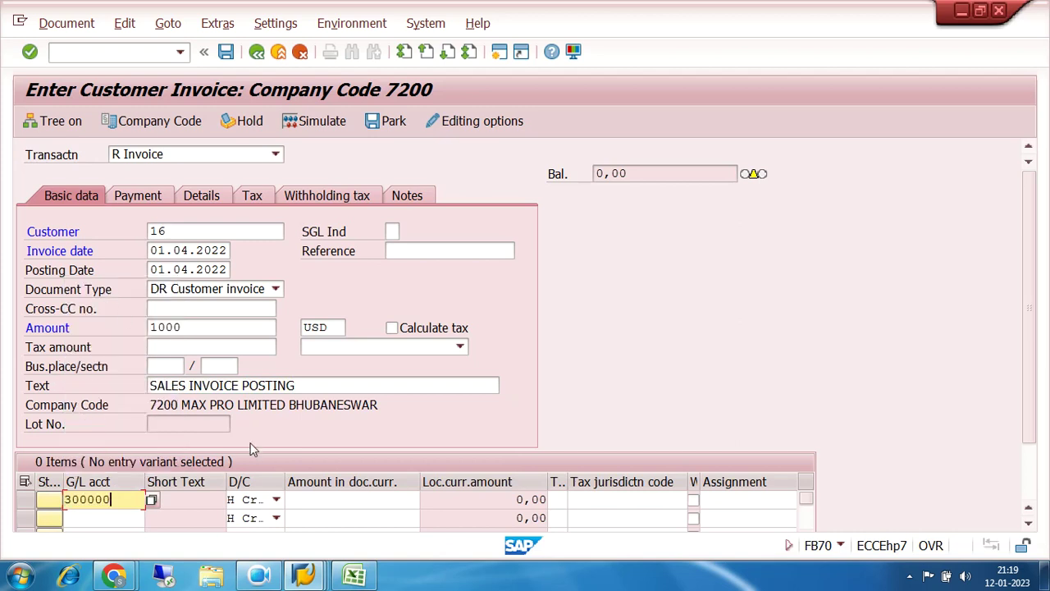
{"action": "left_click", "coordinate": [309, 500]}
{"action": "key", "text": "Escape"}
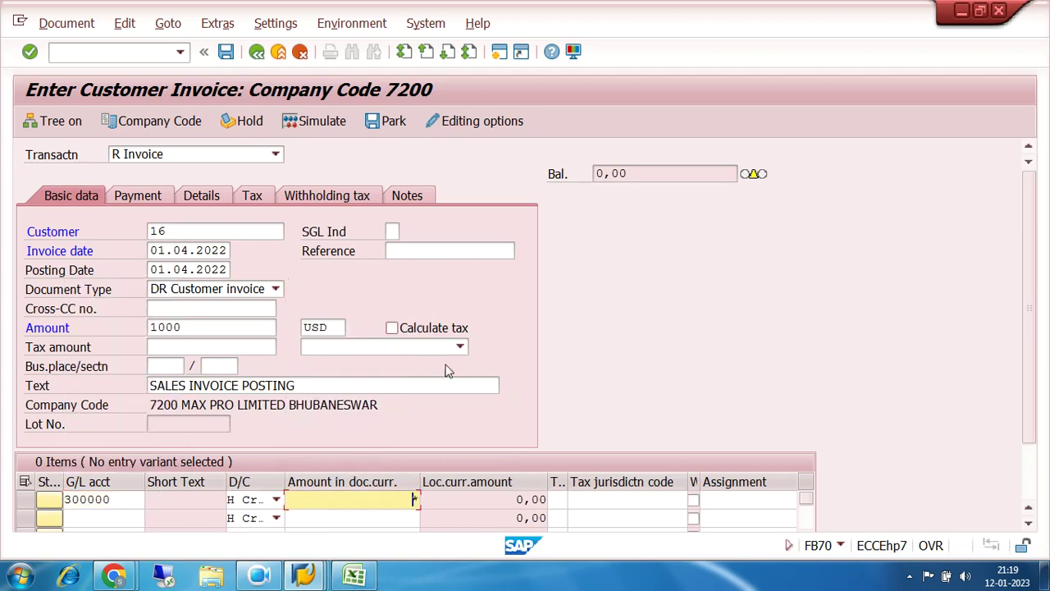
{"action": "key", "text": "Tab"}
{"action": "key", "text": "Tab"}
{"action": "key", "text": "Tab"}
{"action": "key", "text": "Tab"}
{"action": "key", "text": "Tab"}
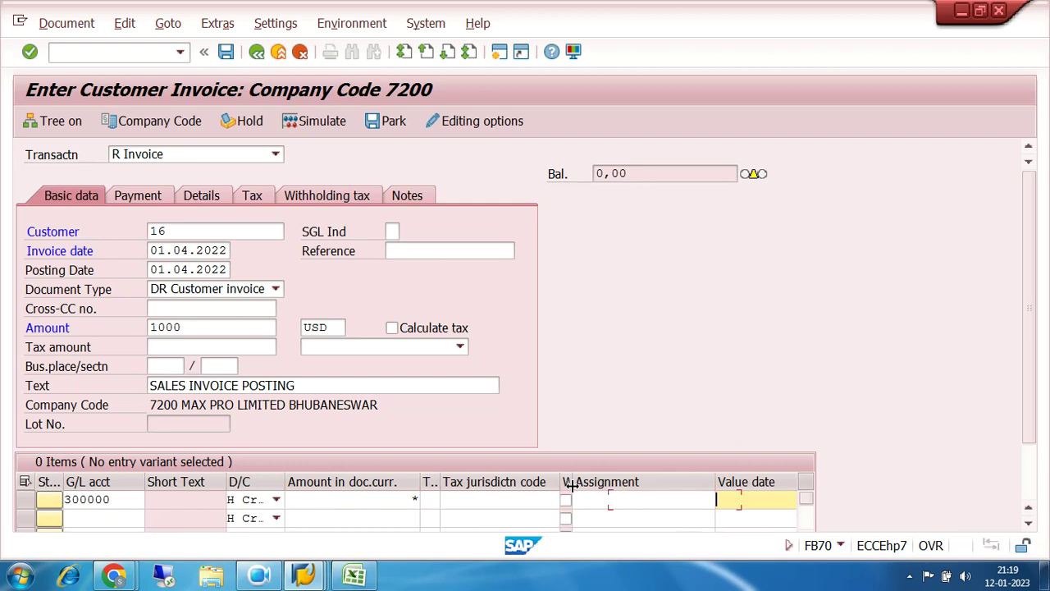
{"action": "key", "text": "Tab"}
{"action": "left_click", "coordinate": [697, 500]}
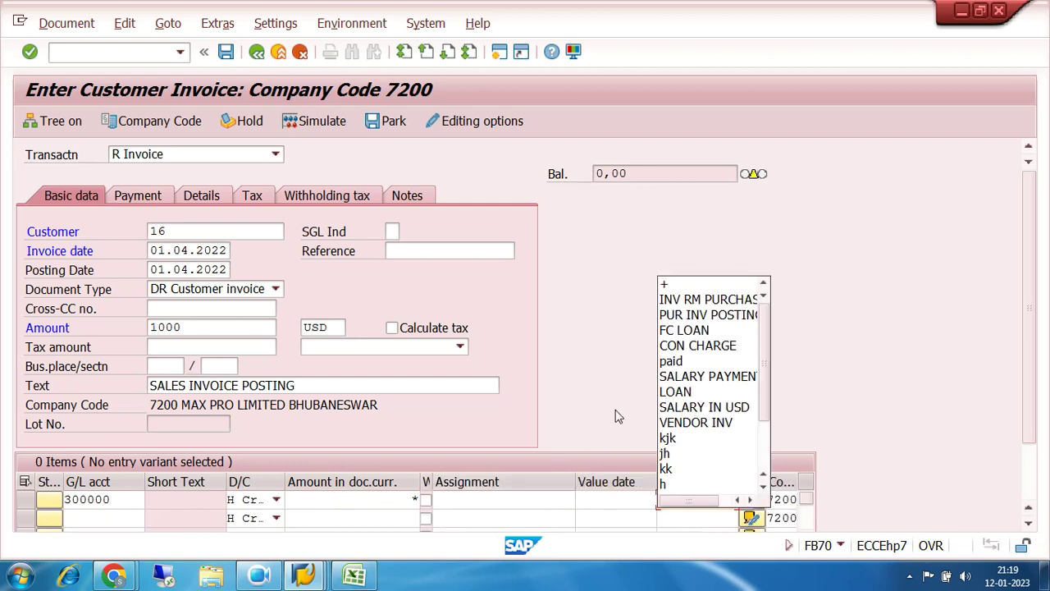
{"action": "left_click", "coordinate": [674, 284]}
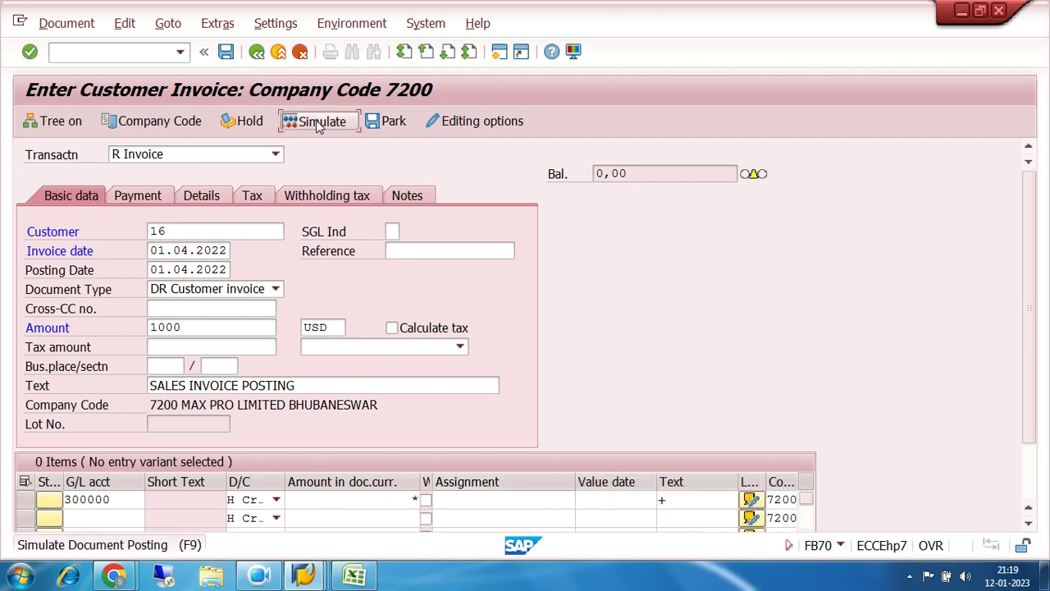
Simulate the customer invoice, accept the period and due date notices, and post the document.
{"action": "left_click", "coordinate": [319, 123]}
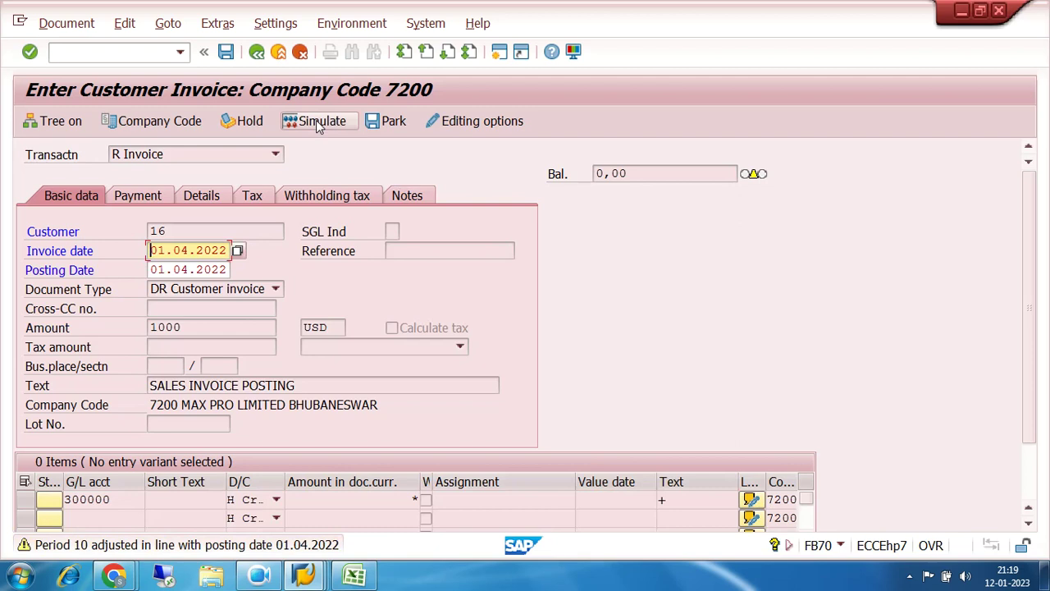
{"action": "key", "text": "Return"}
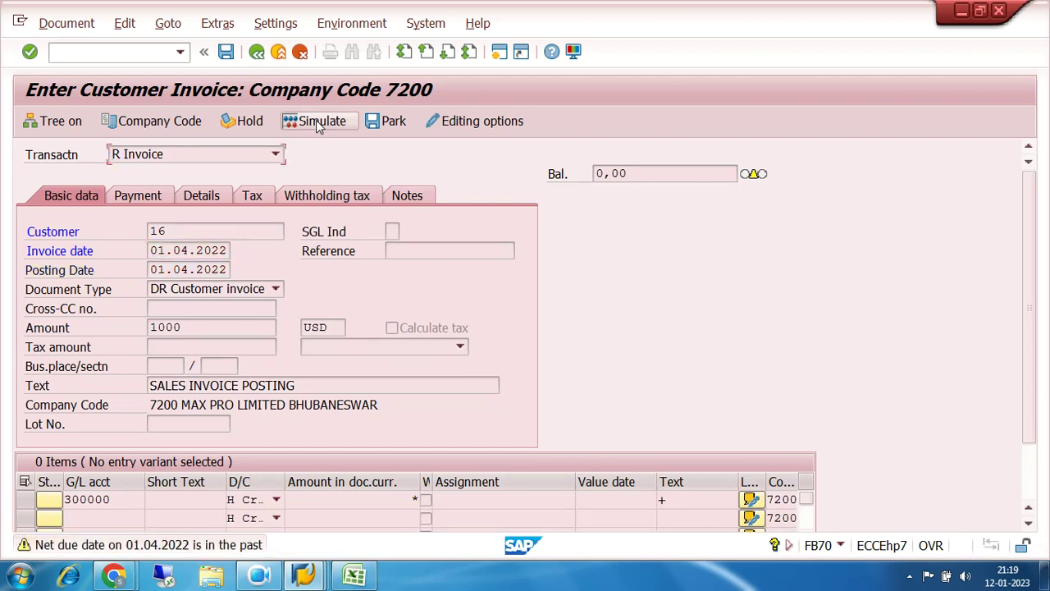
{"action": "left_click", "coordinate": [319, 123]}
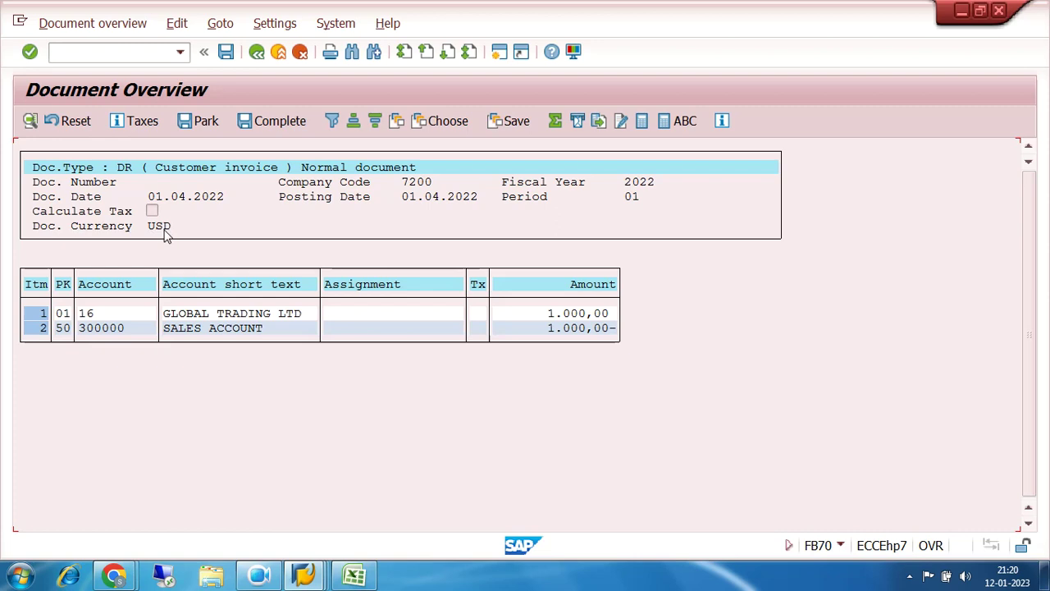
{"action": "left_click", "coordinate": [227, 52]}
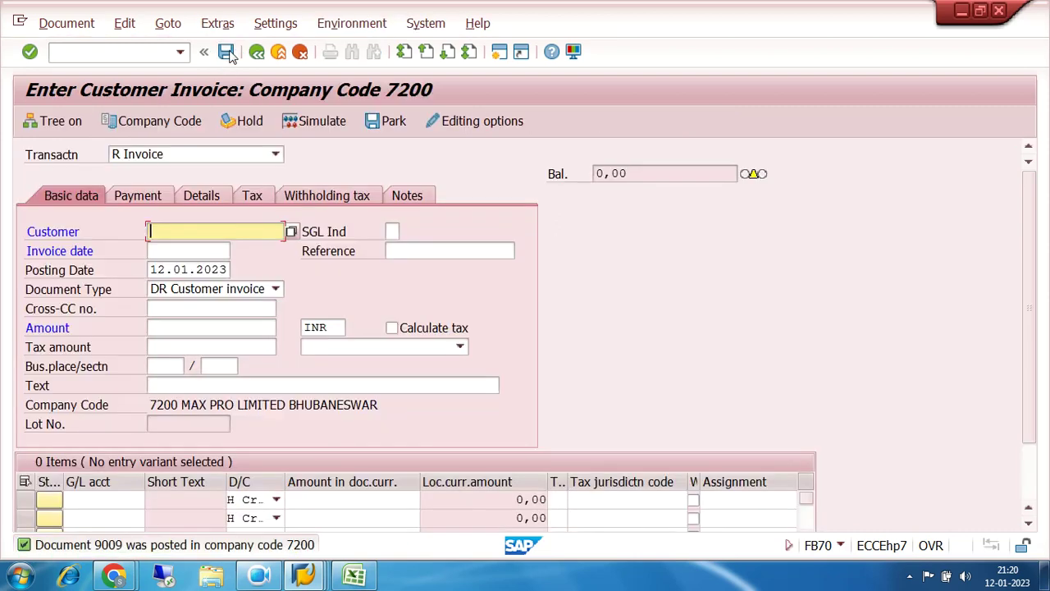
Open the just-posted invoice document in transaction FB03 for company code 7200 and fiscal year 2022.
{"action": "left_click", "coordinate": [137, 54]}
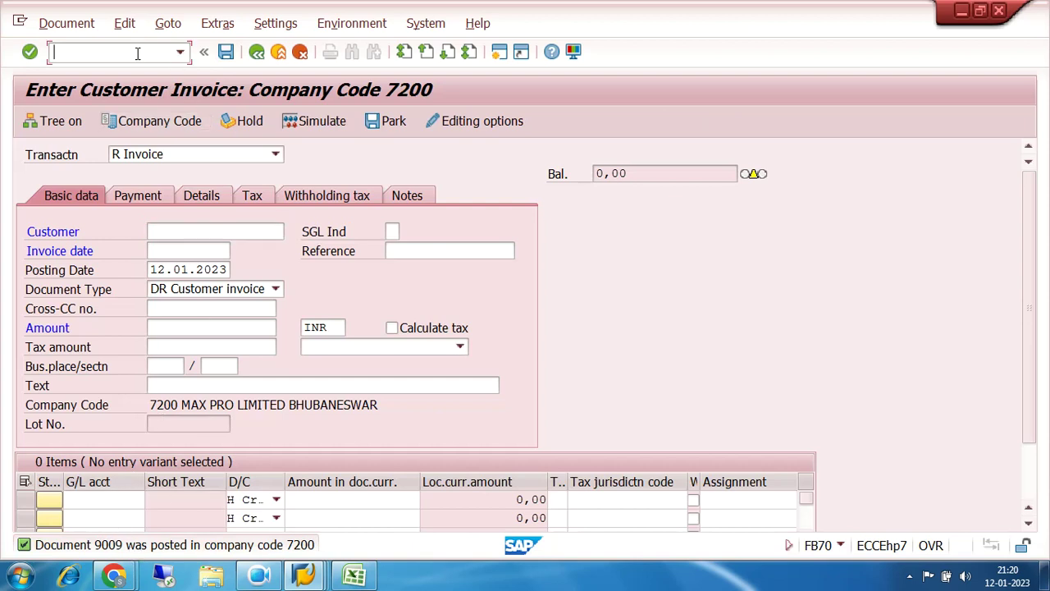
{"action": "type", "text": "/NFB03"}
{"action": "key", "text": "Return"}
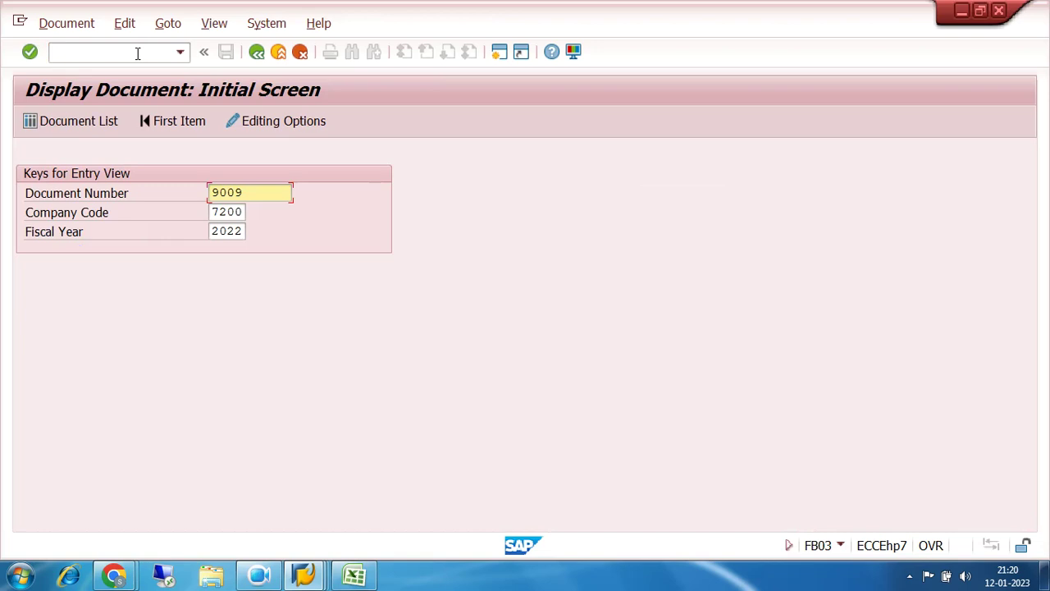
{"action": "left_click_drag", "start_coordinate": [254, 194], "coordinate": [148, 206]}
{"action": "key", "text": "Return"}
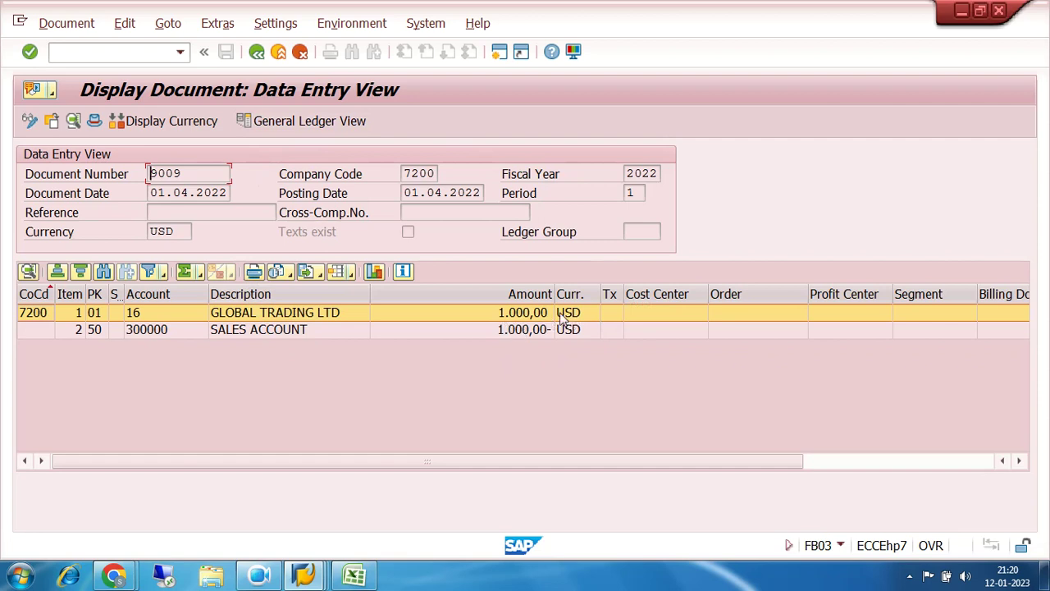
Change the document's display currency to Local Currency to view its line item amounts.
{"action": "left_click", "coordinate": [174, 123]}
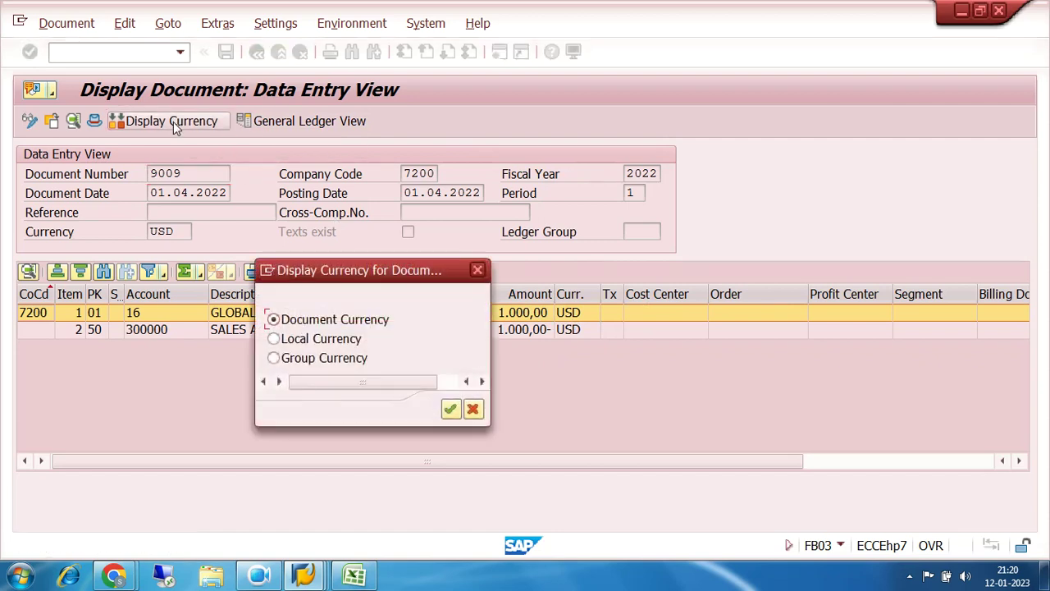
{"action": "left_click", "coordinate": [275, 340]}
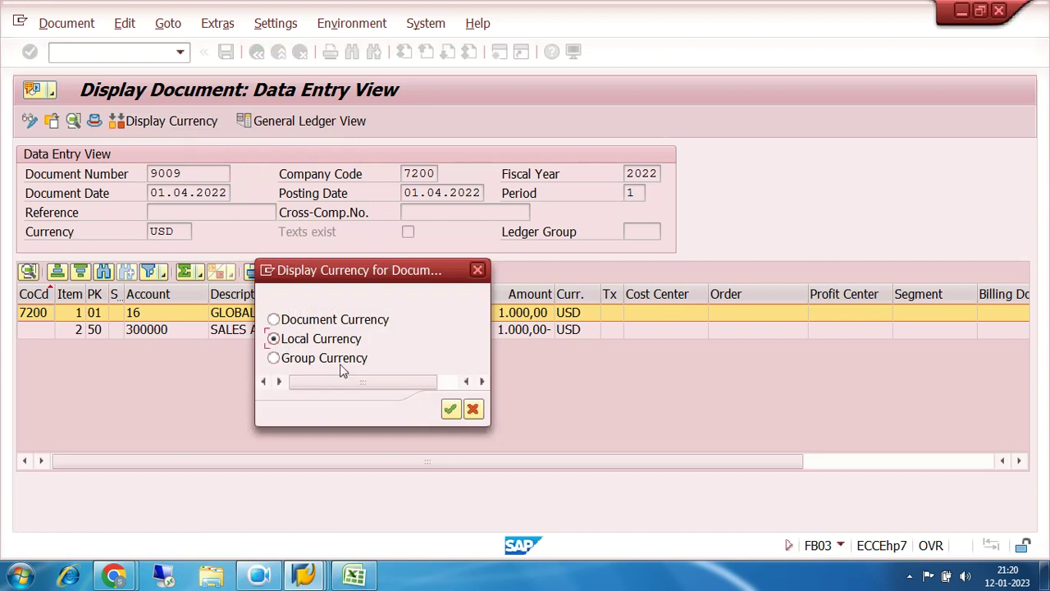
{"action": "left_click", "coordinate": [452, 411]}
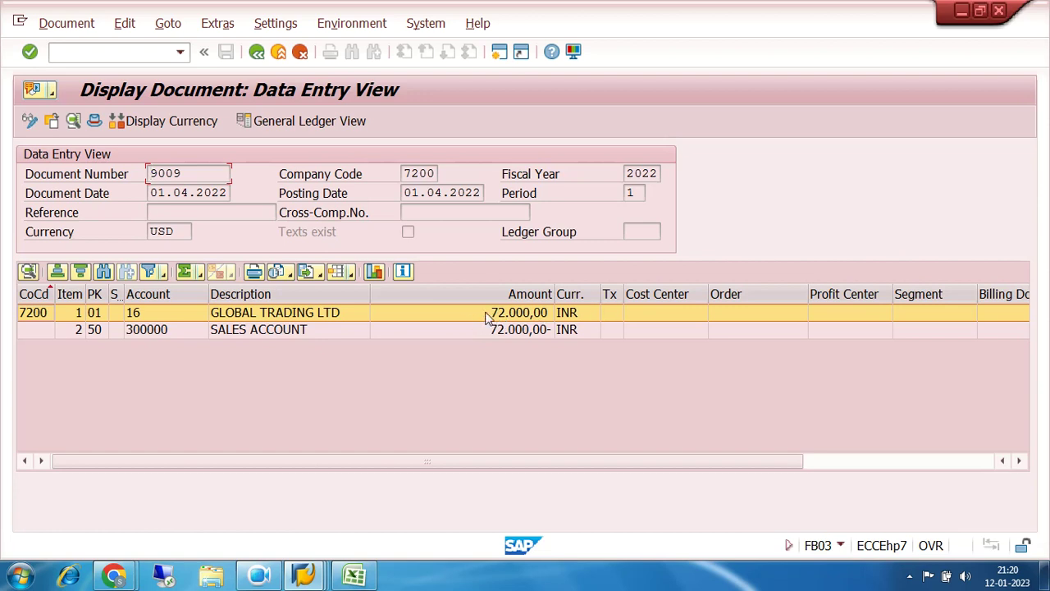
Switch to a free SAP session and open the currency exchange rates table with transaction OB08.
{"action": "left_click", "coordinate": [305, 576]}
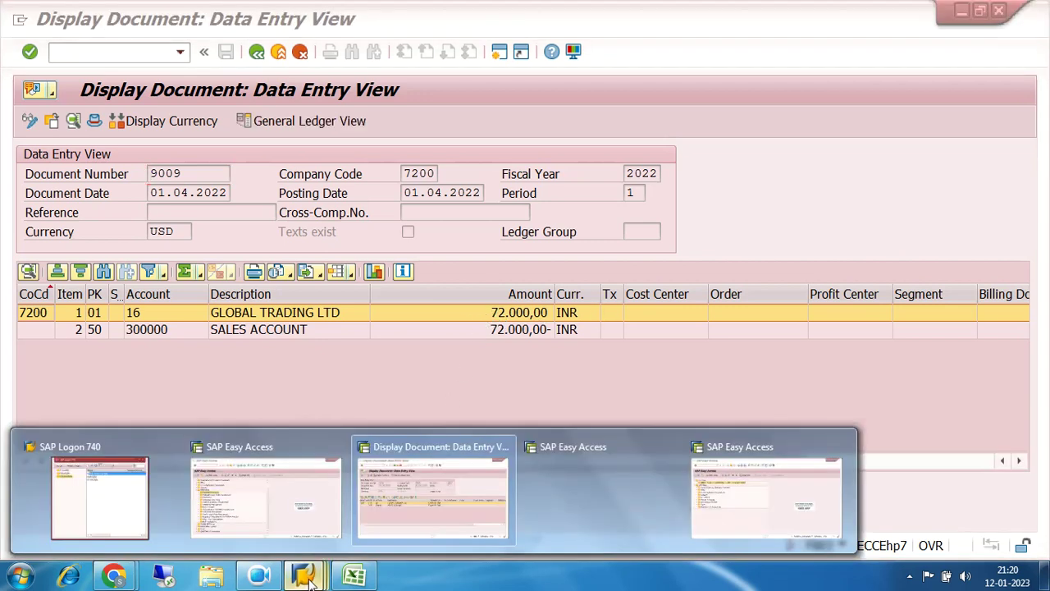
{"action": "left_click", "coordinate": [733, 504]}
{"action": "left_click", "coordinate": [105, 55]}
{"action": "type", "text": "OB08"}
{"action": "key", "text": "Return"}
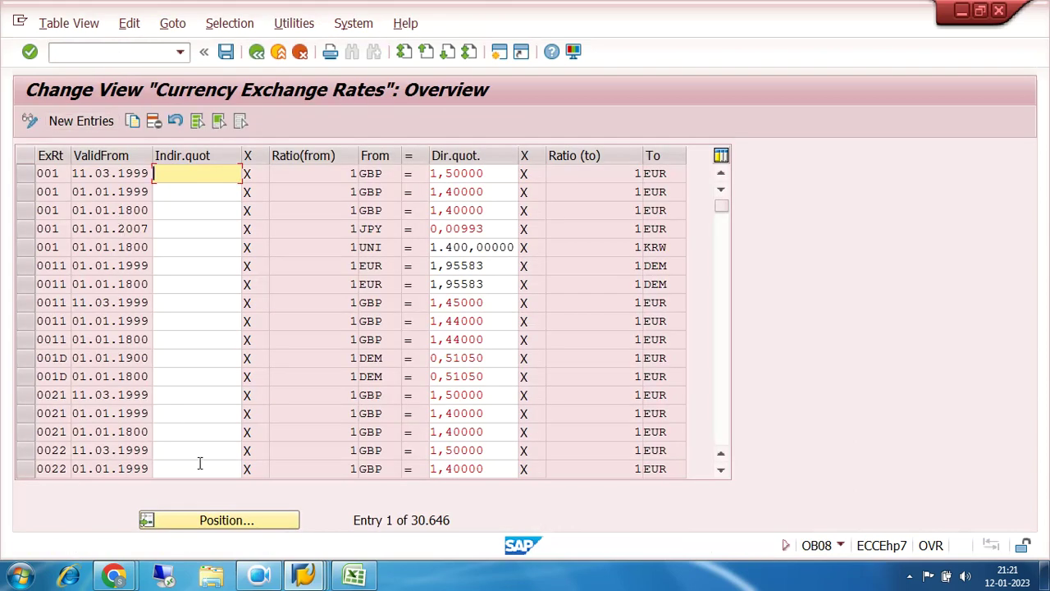
Position the exchange rate table at rate type M, from currency USD to currency INR.
{"action": "left_click", "coordinate": [225, 521]}
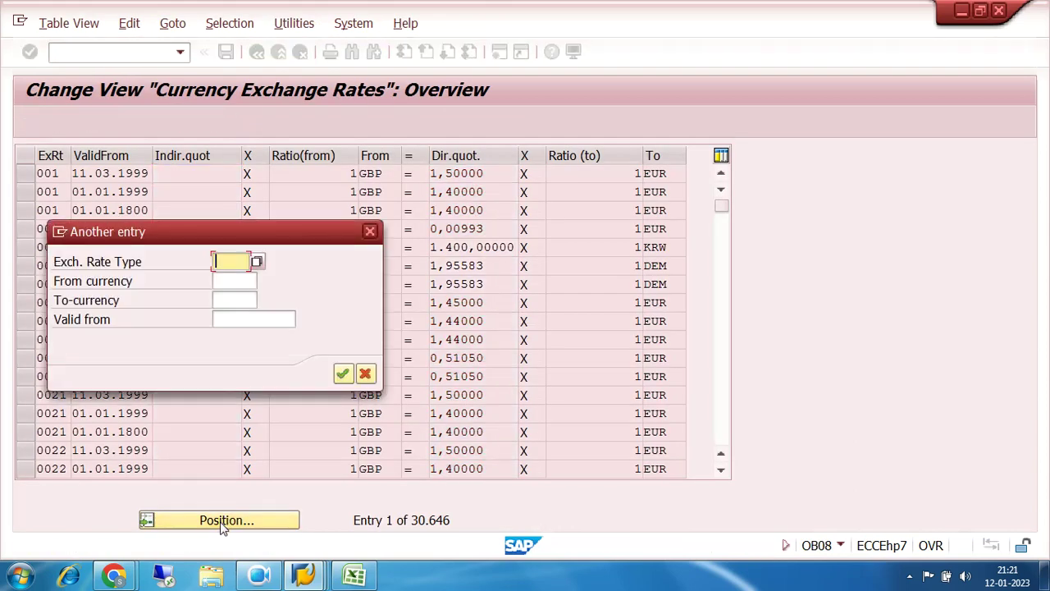
{"action": "type", "text": "M"}
{"action": "key", "text": "Tab"}
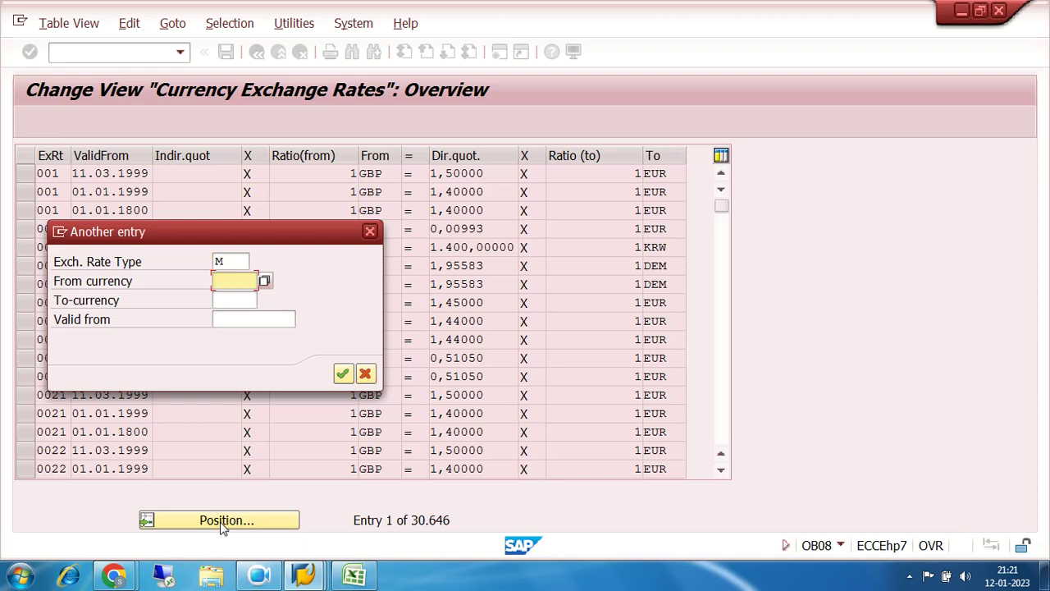
{"action": "type", "text": "USD"}
{"action": "key", "text": "Tab"}
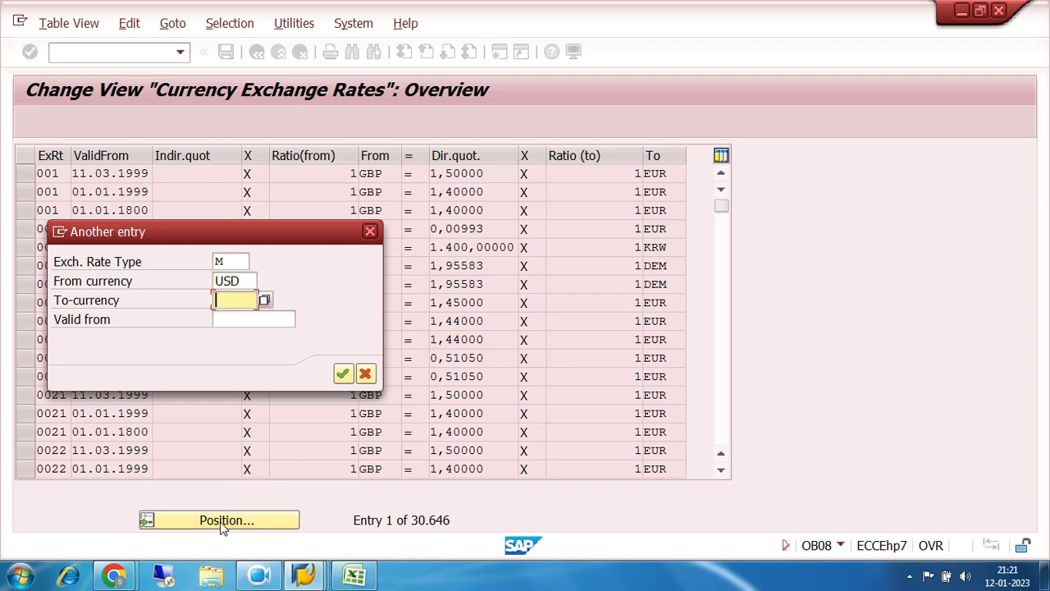
{"action": "type", "text": "INR"}
{"action": "key", "text": "Return"}
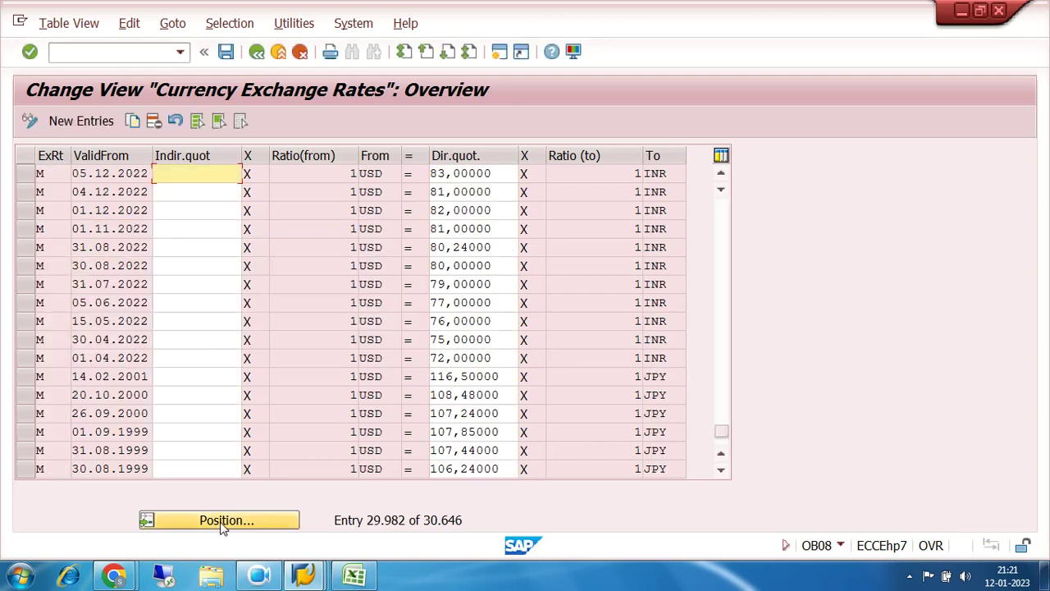
Check the USD to INR rate valid from 01.04.2022, then return to the invoice document's session.
{"action": "left_click", "coordinate": [30, 358]}
{"action": "left_click", "coordinate": [171, 358]}
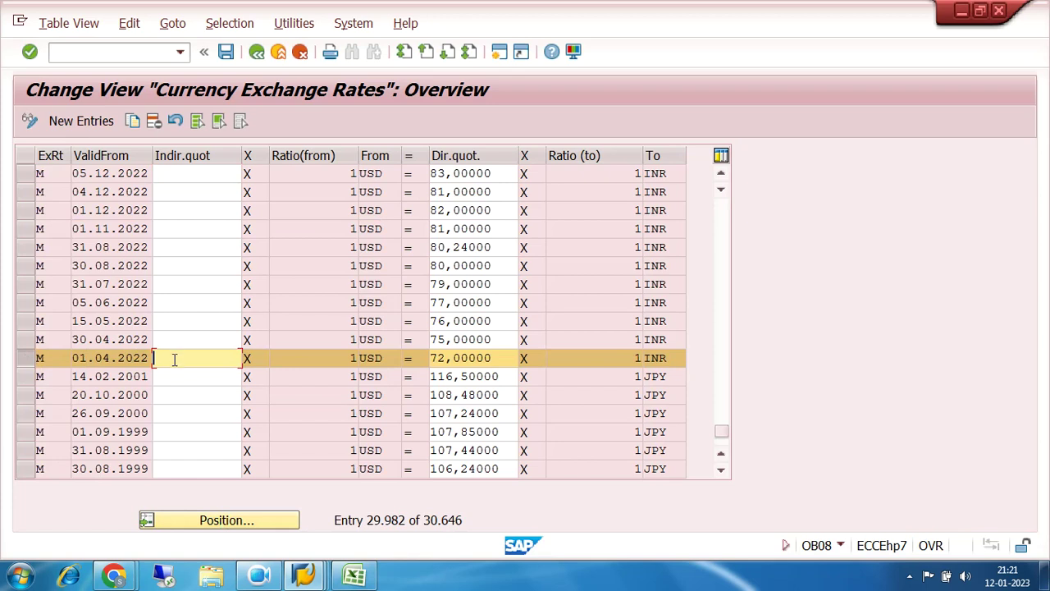
{"action": "left_click_drag", "start_coordinate": [506, 358], "coordinate": [425, 360]}
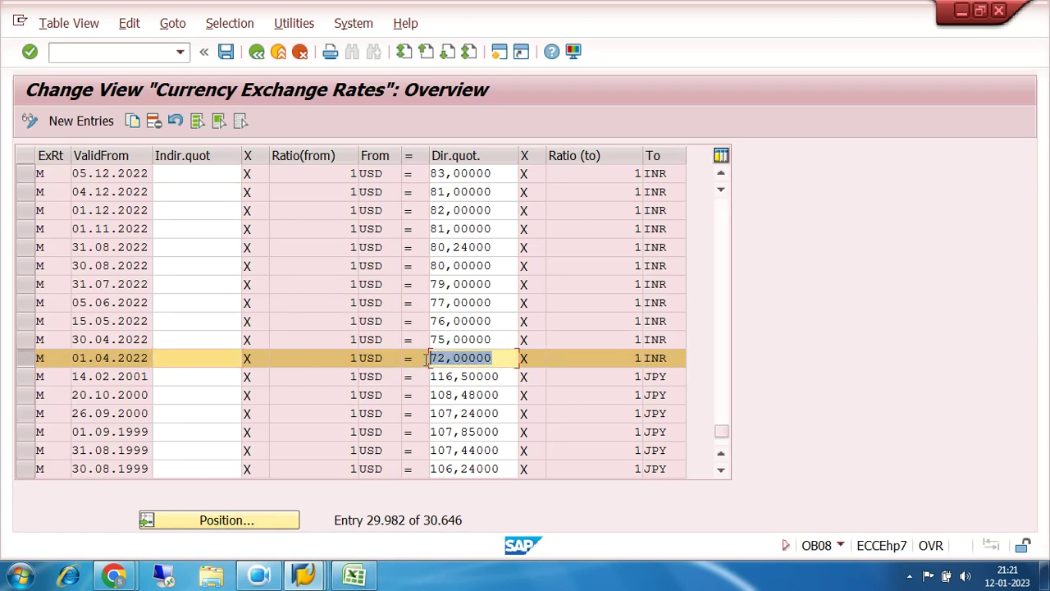
{"action": "left_click", "coordinate": [308, 576]}
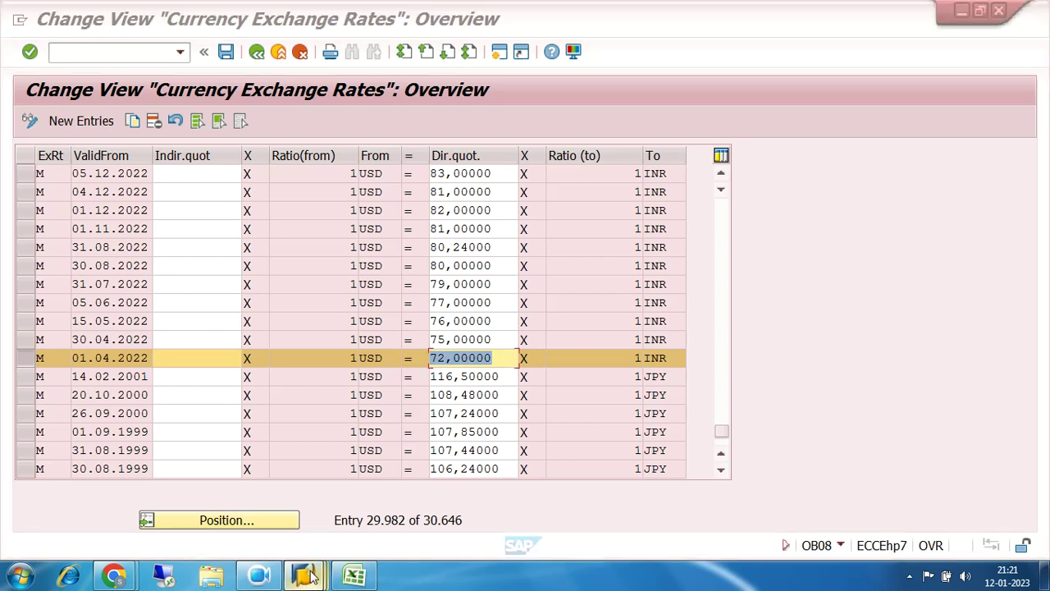
{"action": "left_click", "coordinate": [401, 500]}
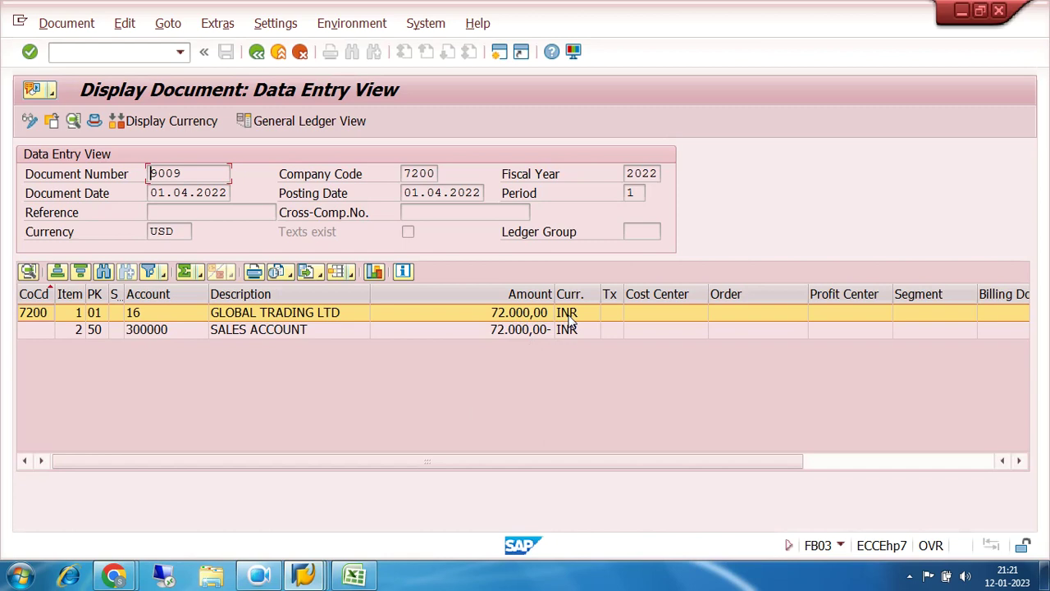
Leave the invoice display and open F-28 - Incoming Payments from the Accounts Receivable document entry functions.
{"action": "left_click", "coordinate": [256, 51]}
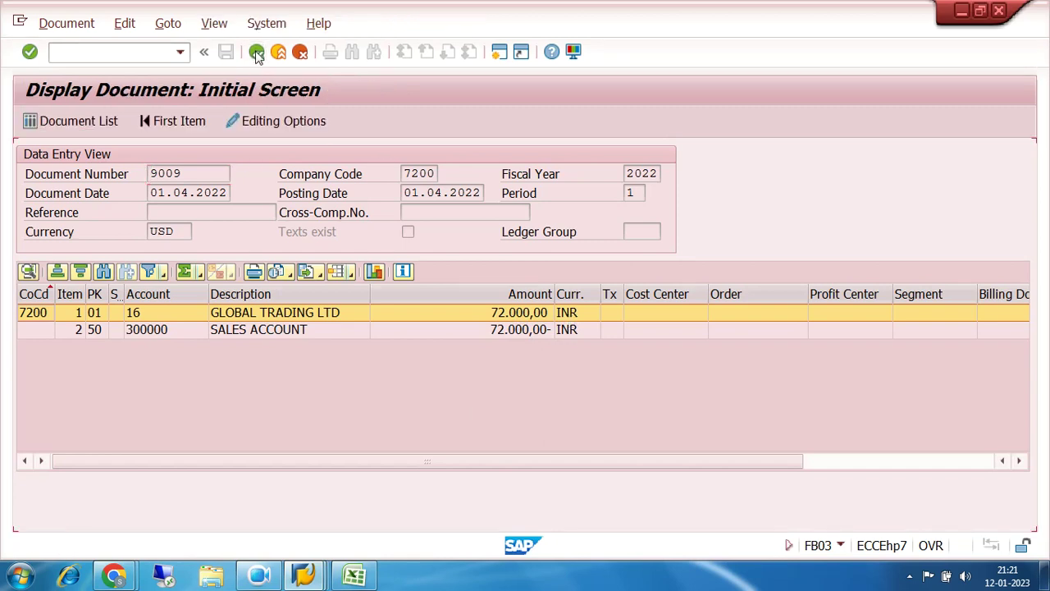
{"action": "left_click", "coordinate": [256, 51]}
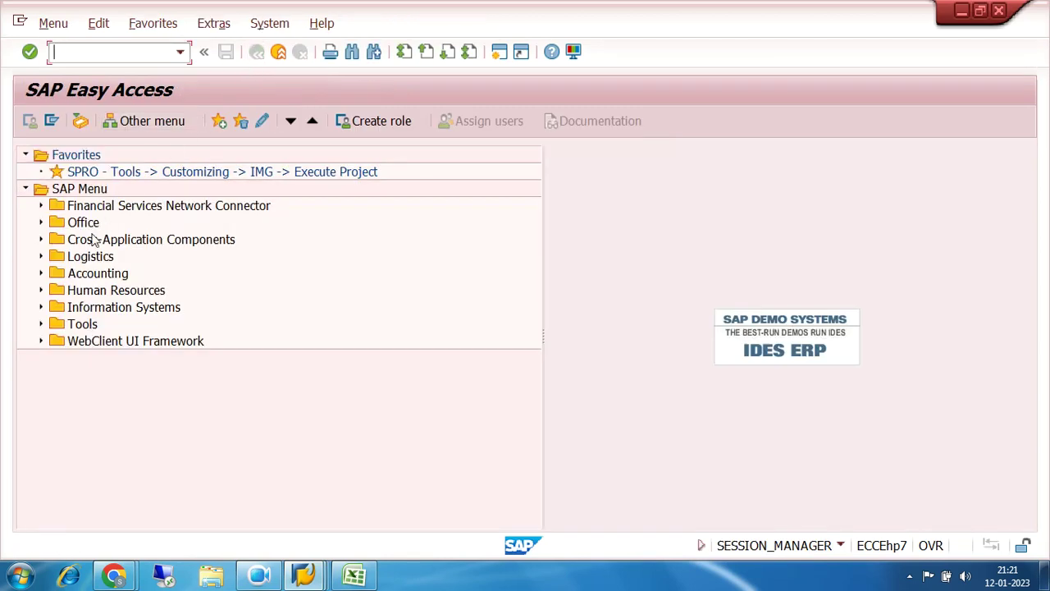
{"action": "left_click", "coordinate": [40, 274]}
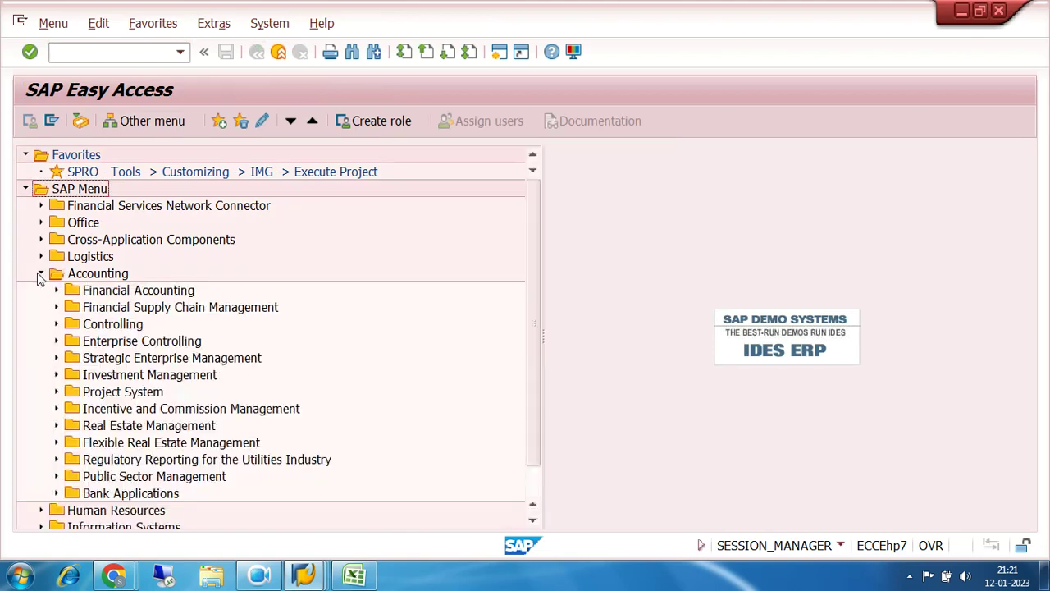
{"action": "left_click", "coordinate": [56, 290]}
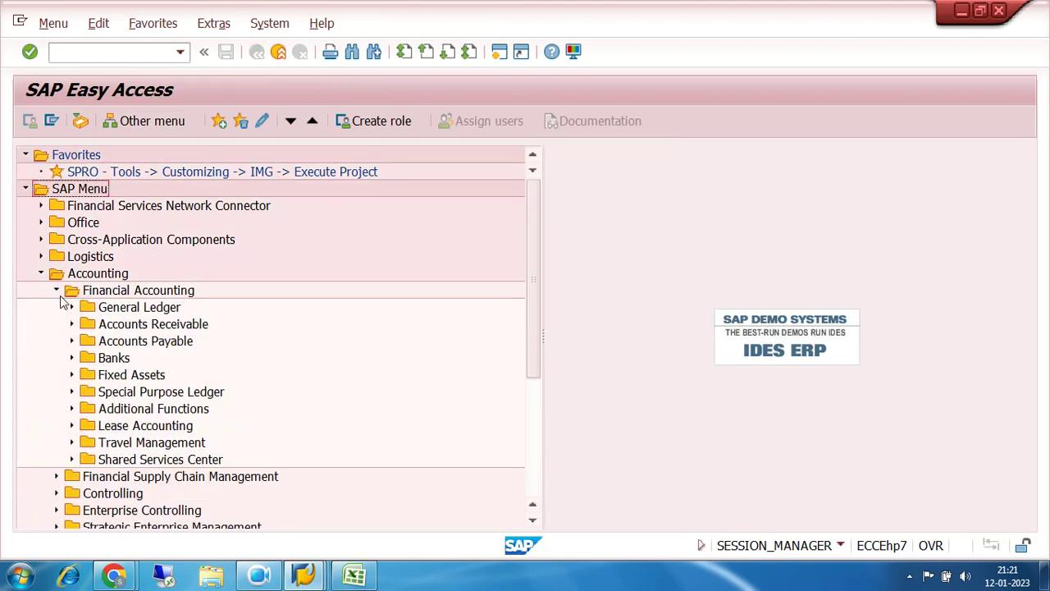
{"action": "left_click", "coordinate": [71, 325]}
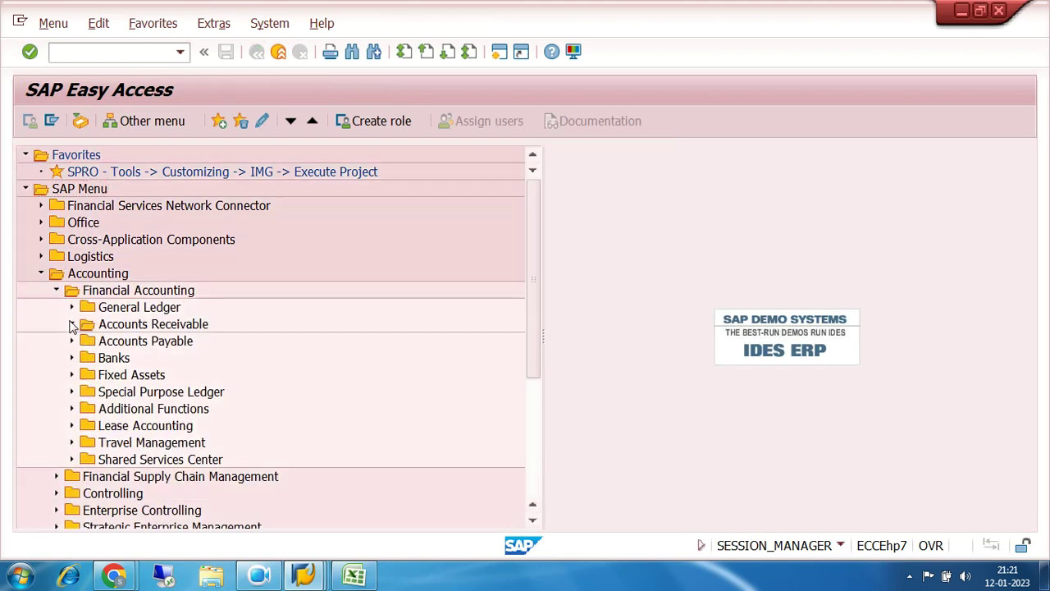
{"action": "left_click", "coordinate": [86, 341]}
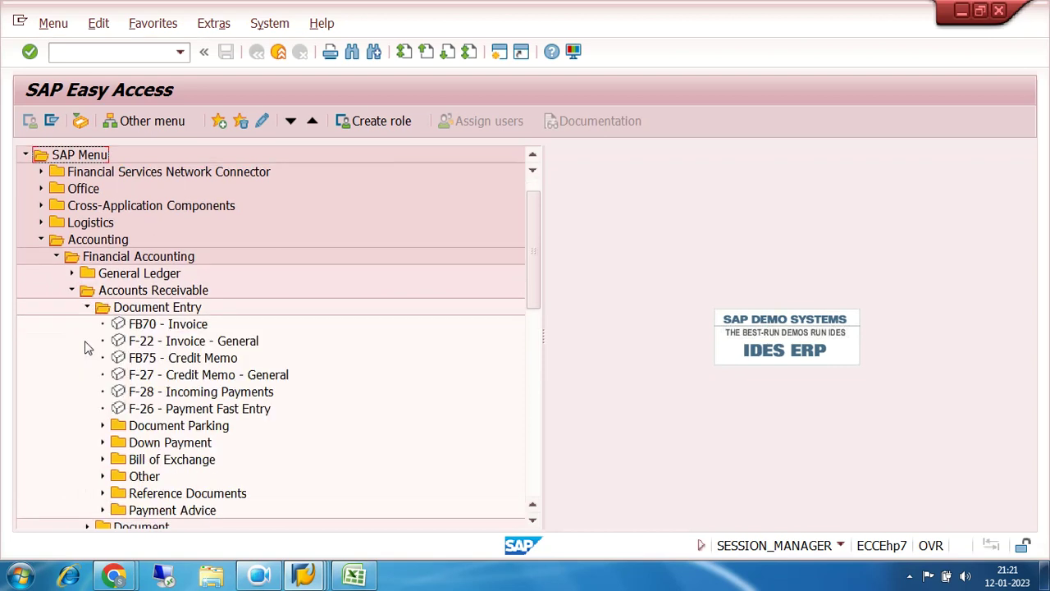
{"action": "double_click", "coordinate": [168, 394]}
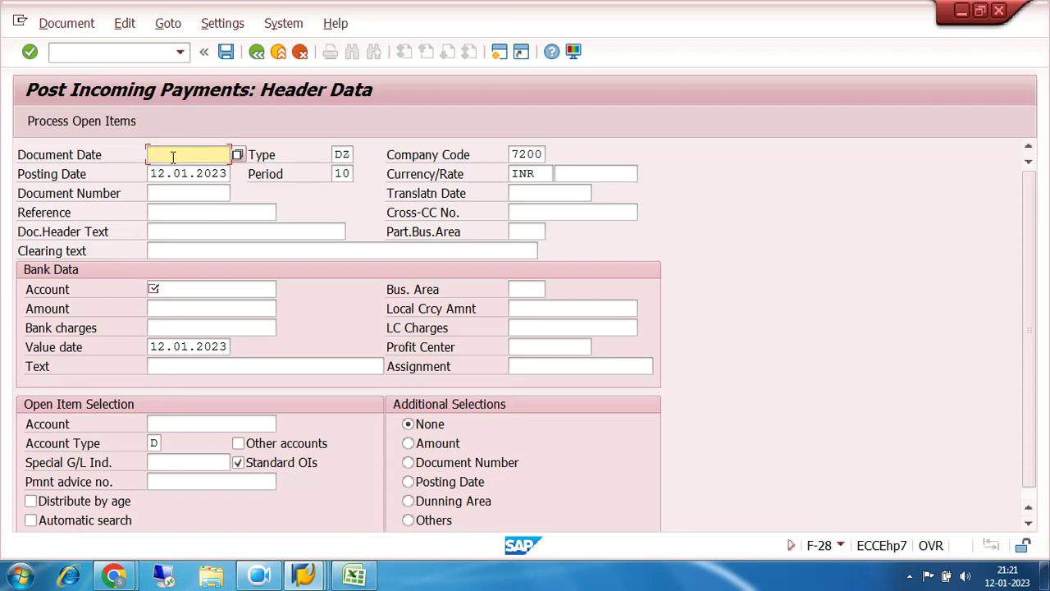
Set both the document date and the posting date of the incoming payment to 01.08.2022.
{"action": "type", "text": "01.0"}
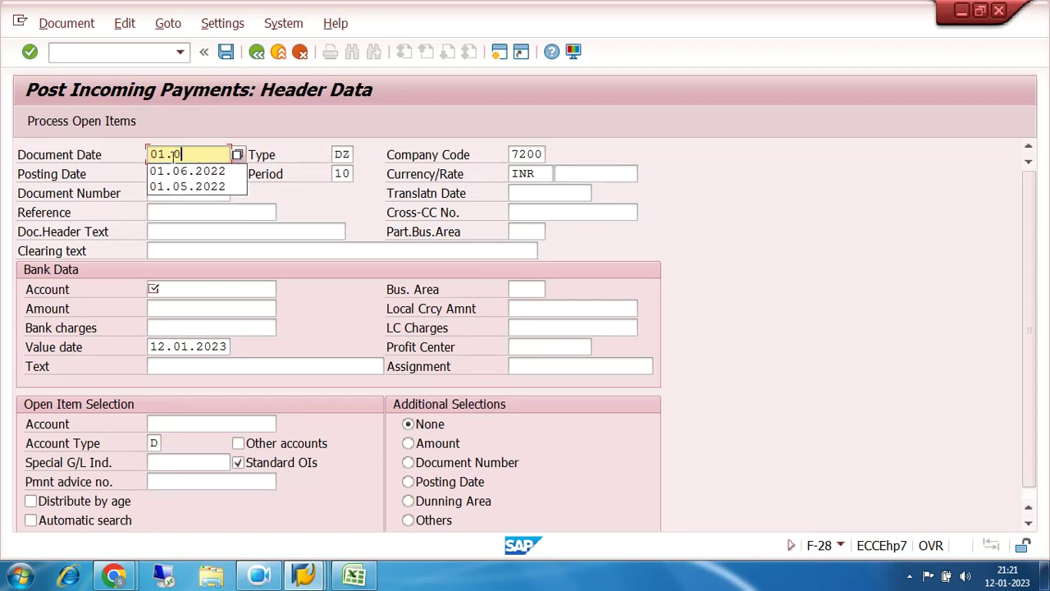
{"action": "type", "text": "8.2022"}
{"action": "key", "text": "Tab"}
{"action": "key", "text": "Tab"}
{"action": "key", "text": "Tab"}
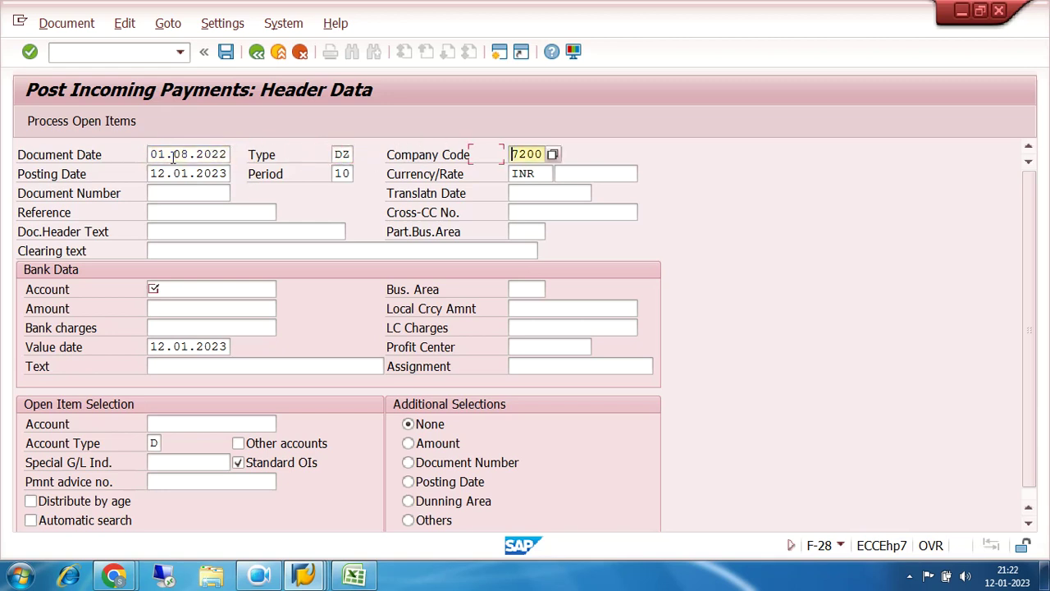
{"action": "type", "text": "01.08.20"}
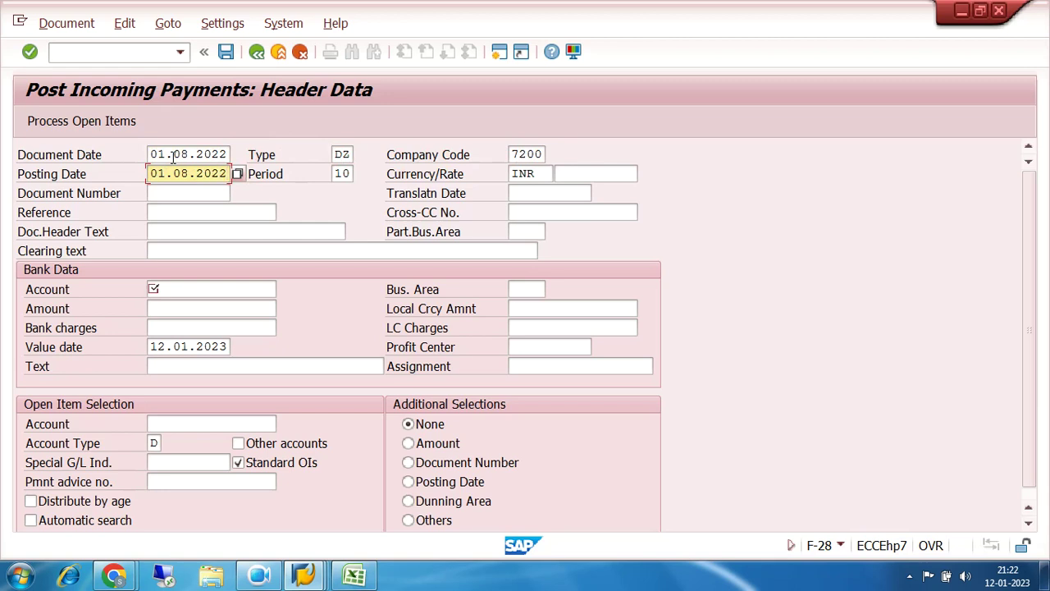
Enter the bank G/L account in the bank data and set the payment currency to USD.
{"action": "left_click", "coordinate": [191, 290]}
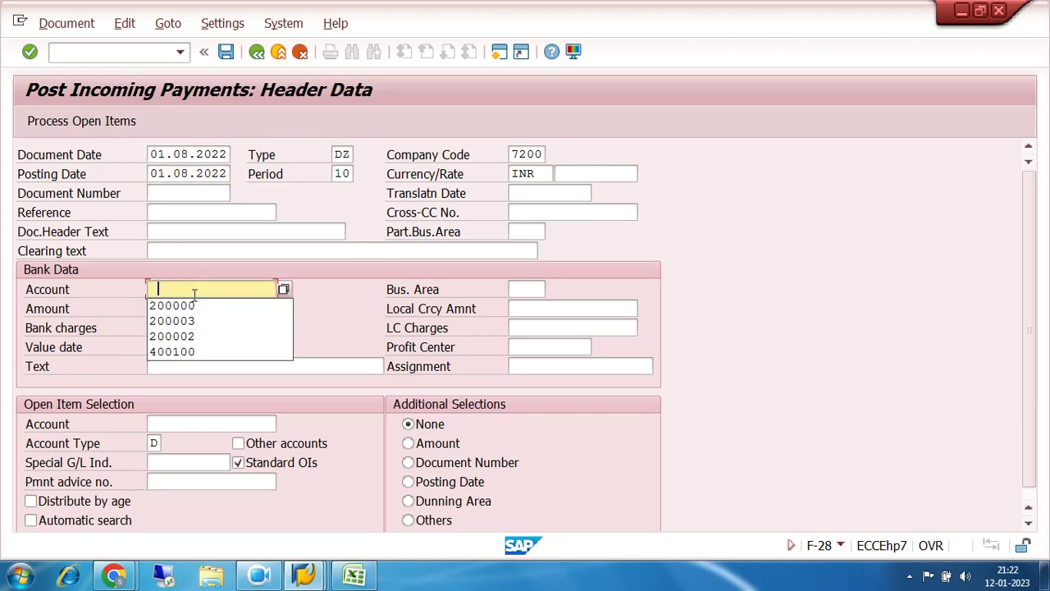
{"action": "left_click", "coordinate": [199, 306]}
{"action": "left_click", "coordinate": [199, 306]}
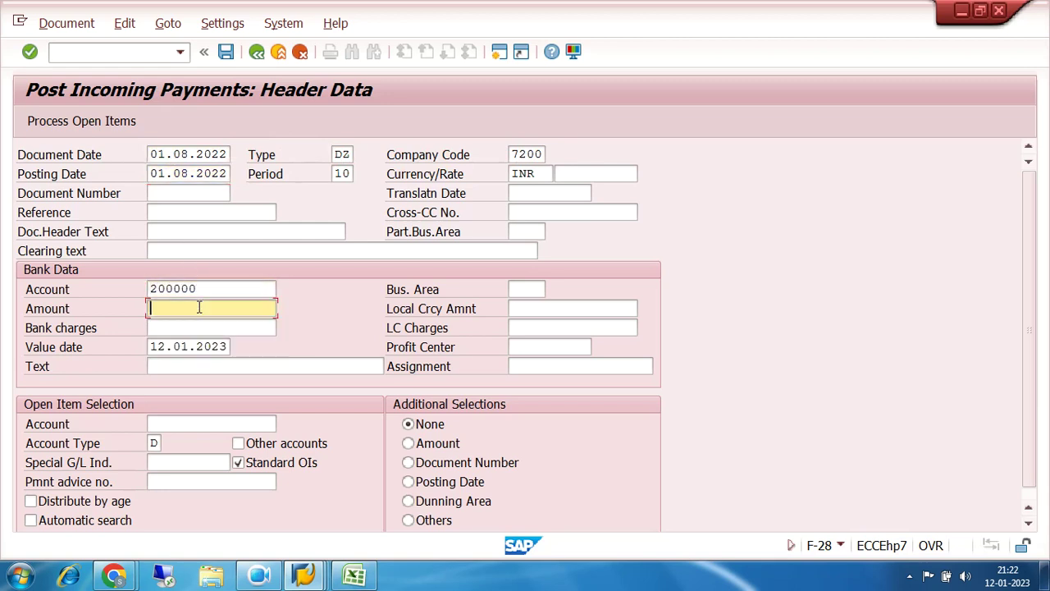
{"action": "left_click", "coordinate": [537, 173]}
{"action": "key", "text": "BackSpace"}
{"action": "key", "text": "BackSpace"}
{"action": "key", "text": "BackSpace"}
{"action": "type", "text": "USD"}
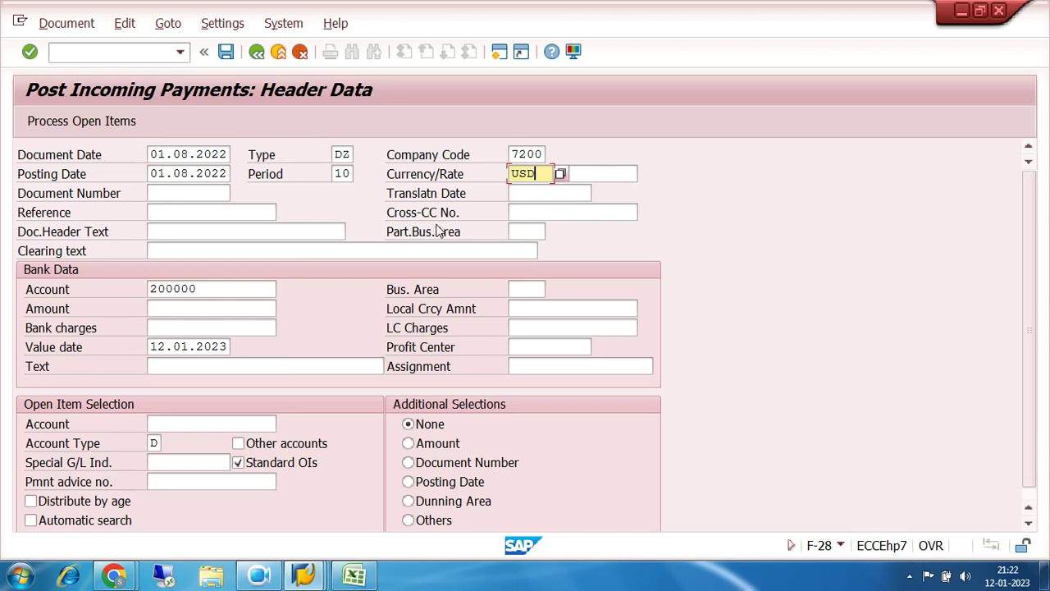
Enter 1000 as the payment amount and RECEIVED PAYMENT FROM CUSTOMER as the bank data text.
{"action": "left_click", "coordinate": [227, 308]}
{"action": "type", "text": "1000"}
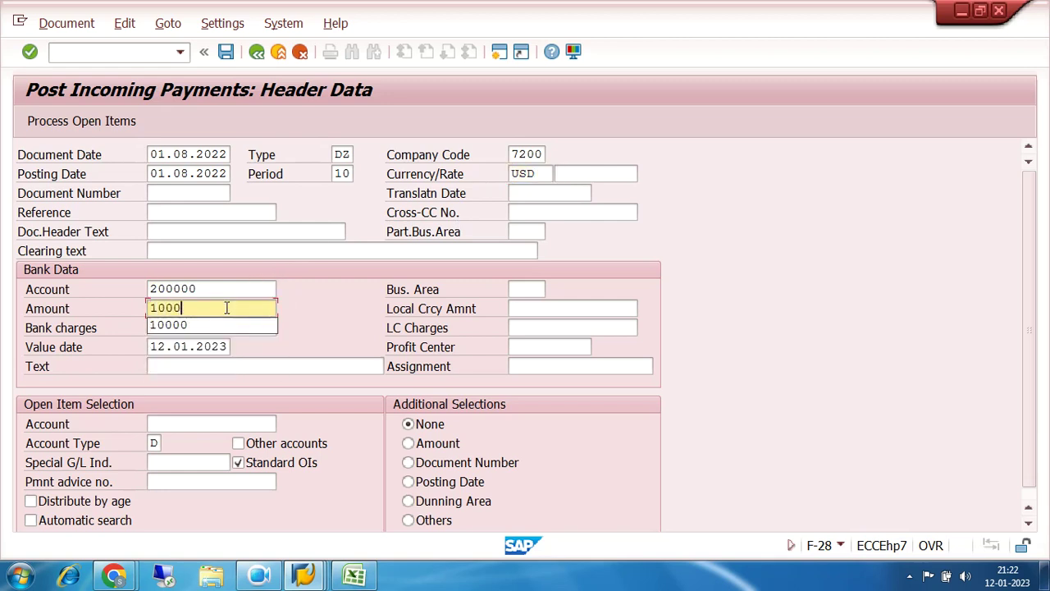
{"action": "key", "text": "Escape"}
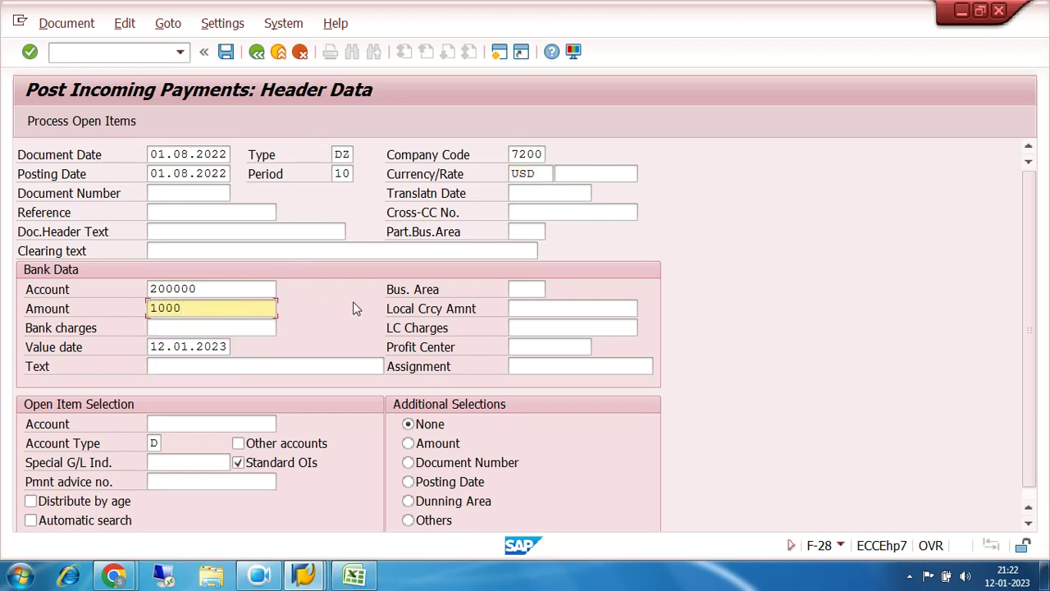
{"action": "left_click", "coordinate": [237, 366]}
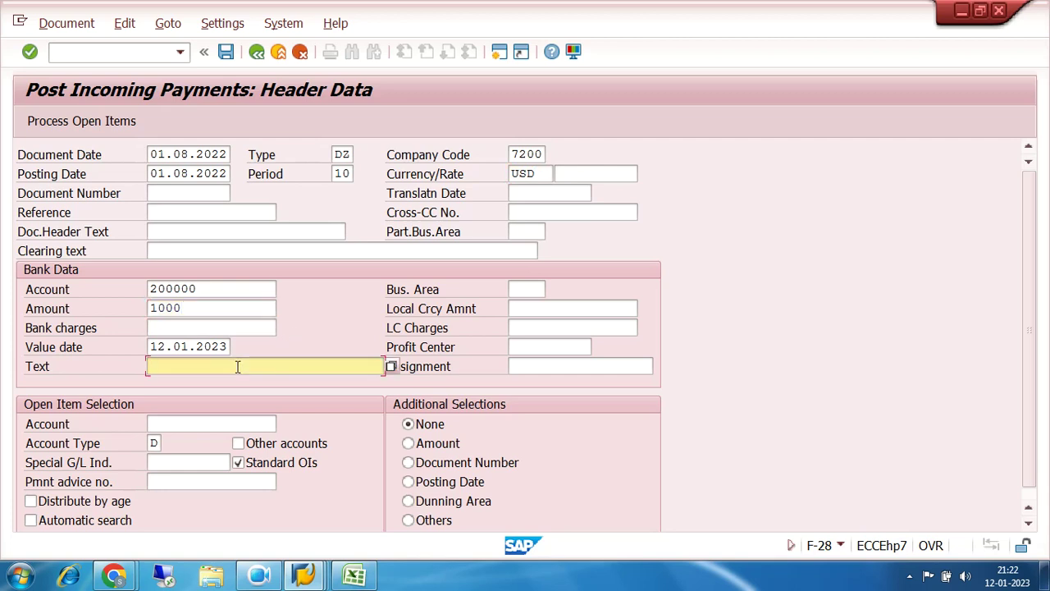
{"action": "left_click", "coordinate": [237, 367]}
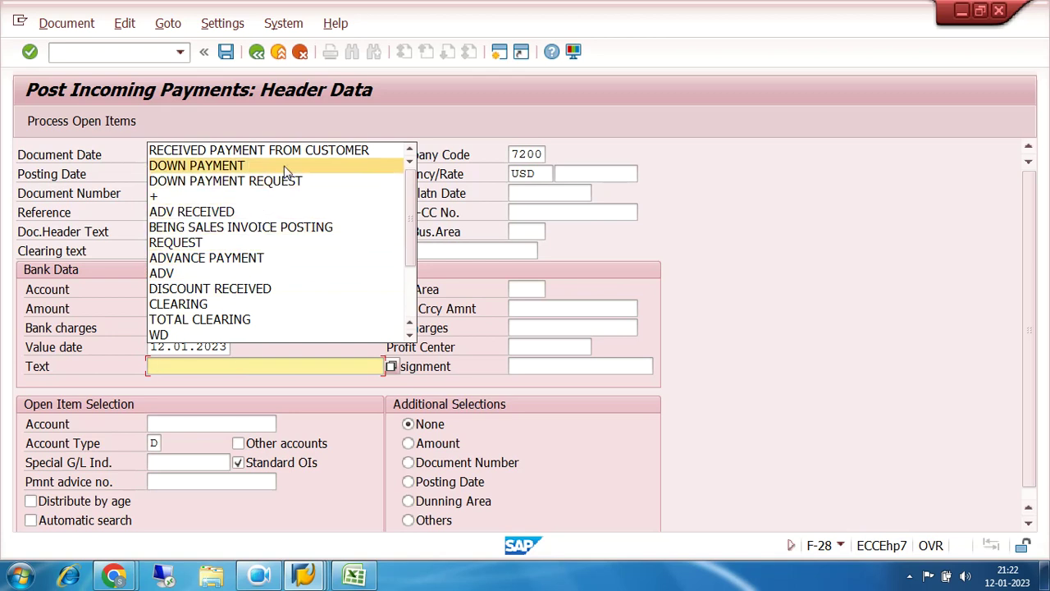
{"action": "left_click", "coordinate": [297, 156]}
Select the customer's account for open item selection and process its open items, accepting the period adjustment.
{"action": "left_click", "coordinate": [199, 419]}
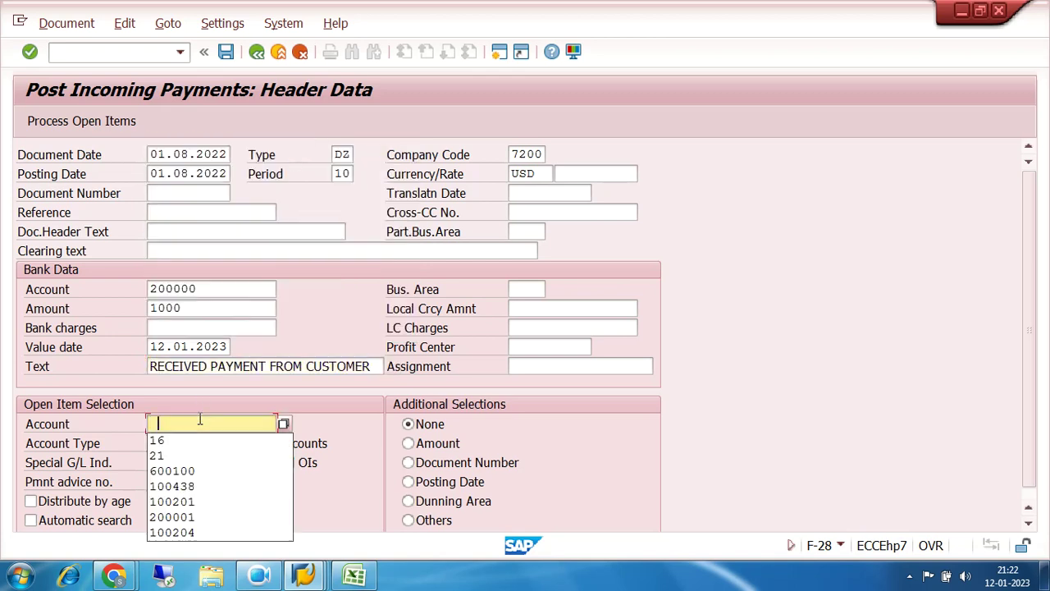
{"action": "left_click", "coordinate": [185, 439]}
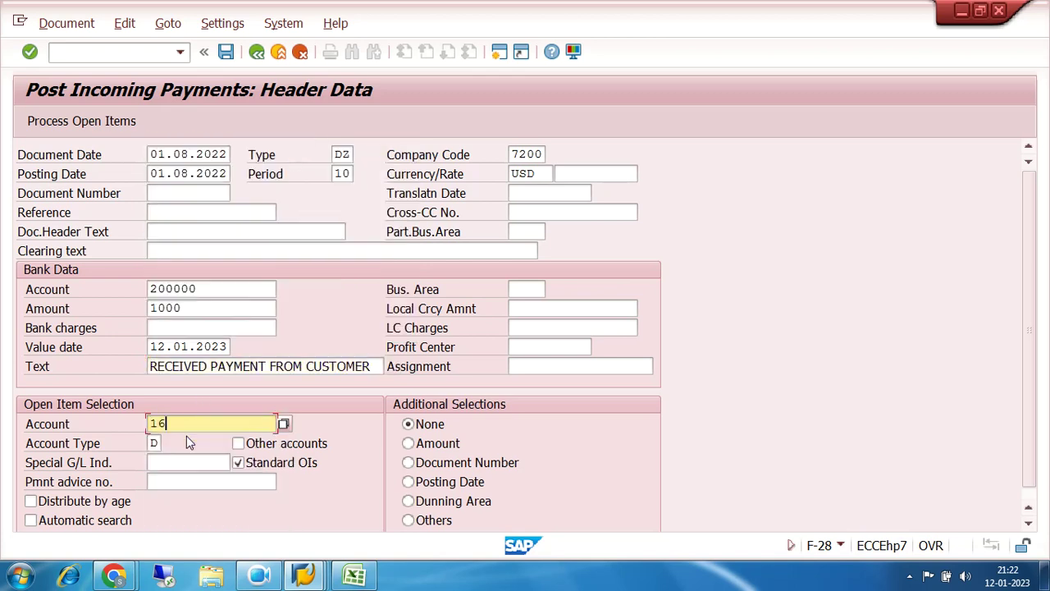
{"action": "left_click", "coordinate": [92, 123]}
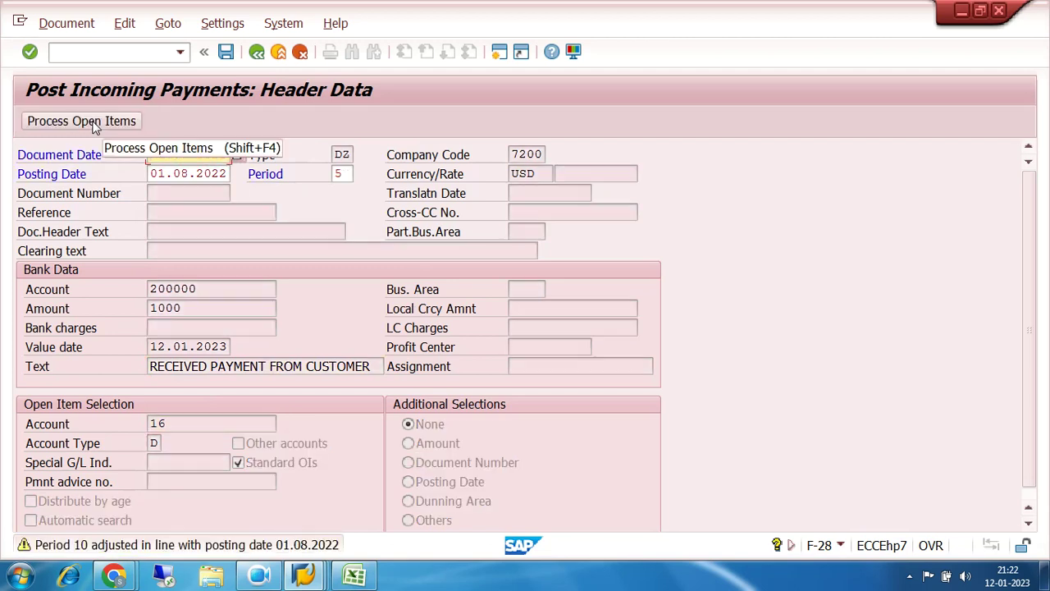
{"action": "left_click", "coordinate": [93, 123]}
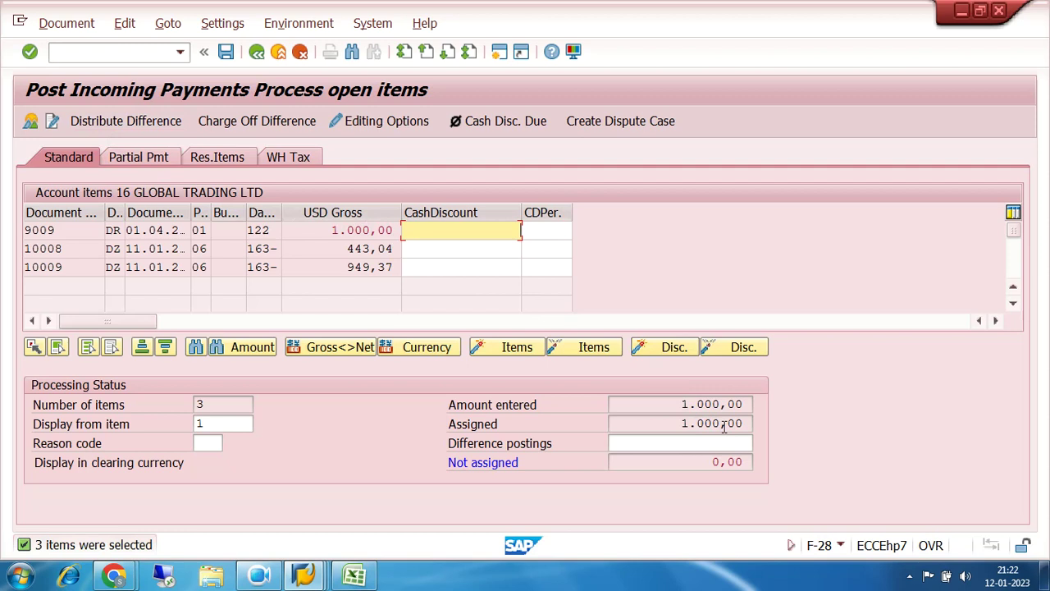
Simulate the incoming payment and examine the USD amounts of its bank, customer and foreign exchange gain line items.
{"action": "left_click", "coordinate": [52, 26]}
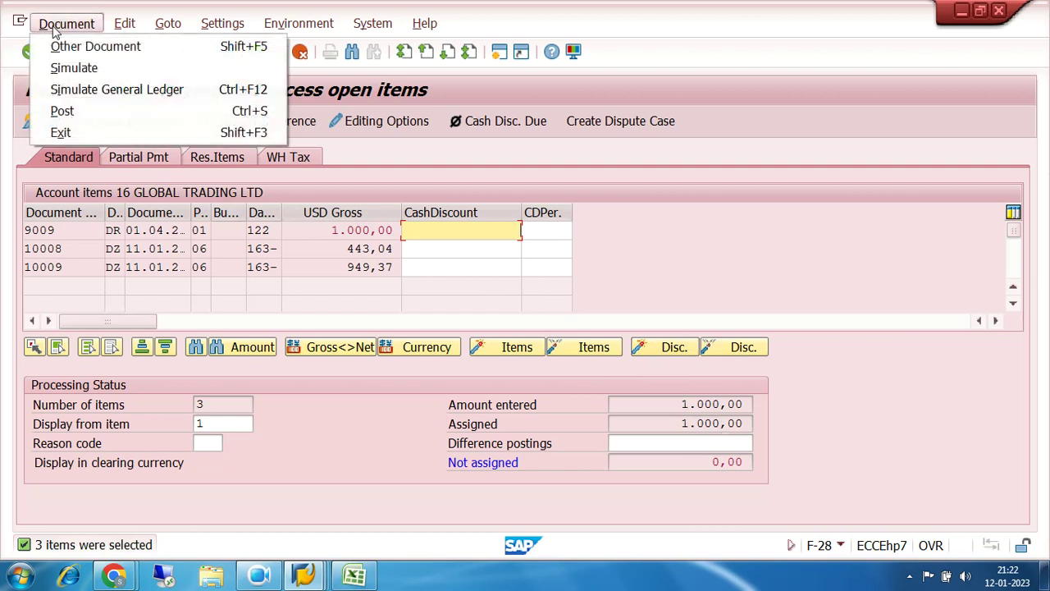
{"action": "left_click", "coordinate": [72, 68]}
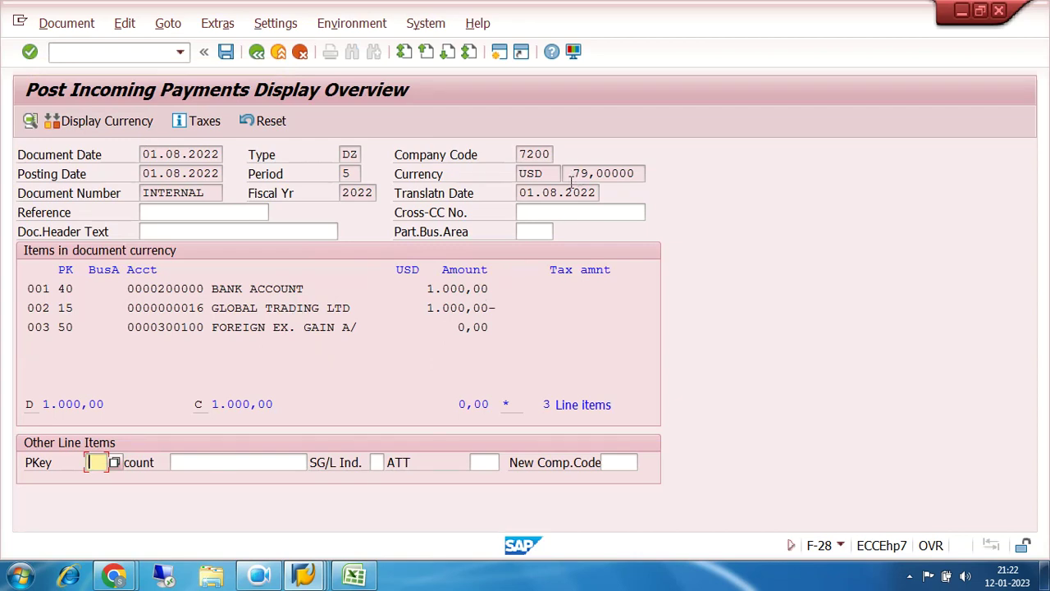
{"action": "left_click_drag", "start_coordinate": [420, 289], "coordinate": [493, 326]}
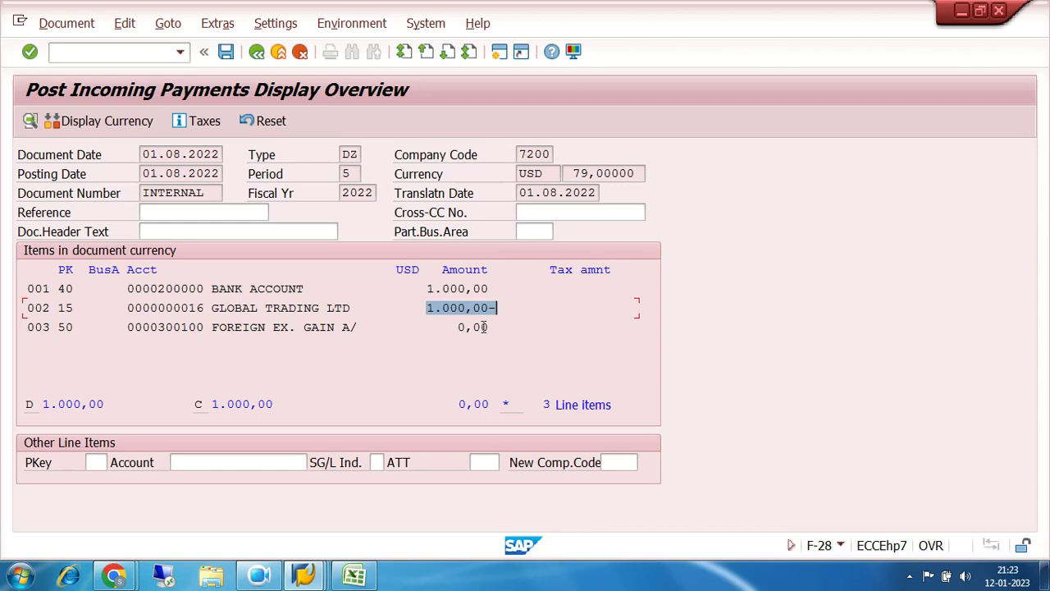
{"action": "left_click_drag", "start_coordinate": [212, 288], "coordinate": [523, 288]}
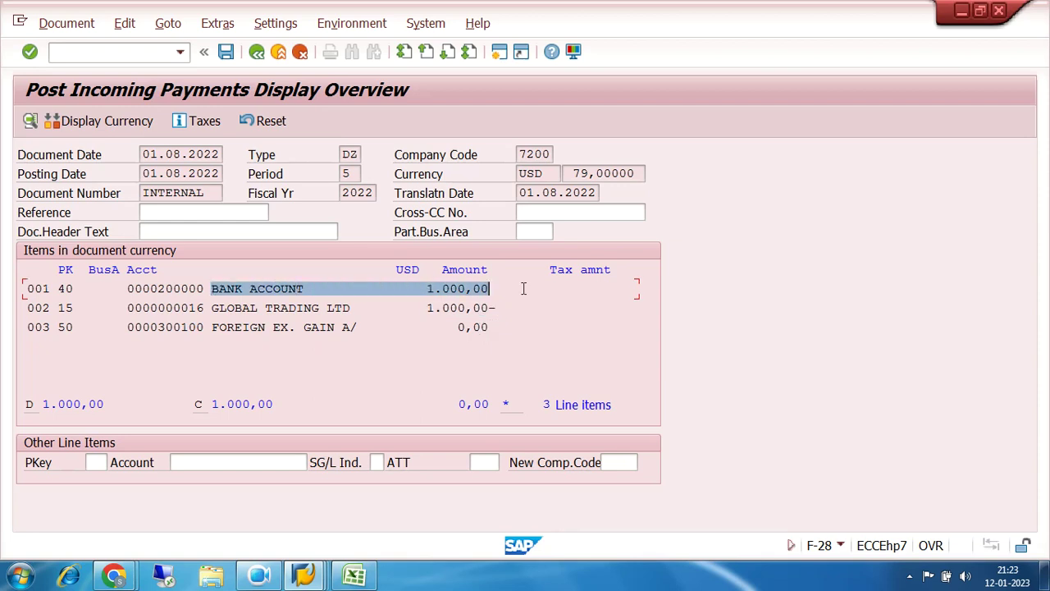
Review the customer line item and the exchange rate, and post the incoming payment.
{"action": "left_click_drag", "start_coordinate": [212, 308], "coordinate": [507, 307]}
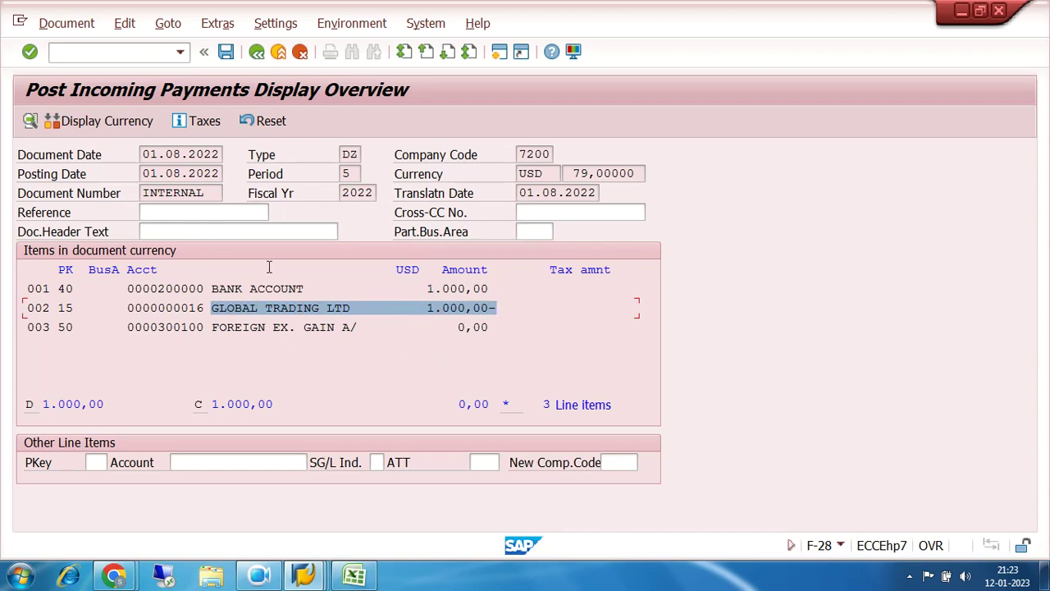
{"action": "left_click_drag", "start_coordinate": [641, 173], "coordinate": [564, 173]}
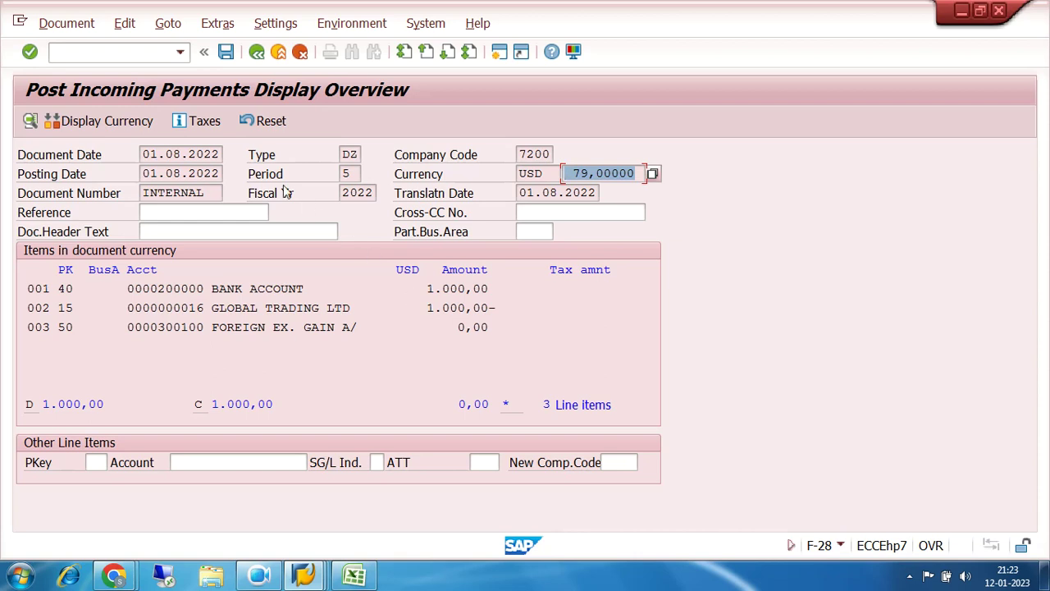
{"action": "left_click", "coordinate": [228, 52]}
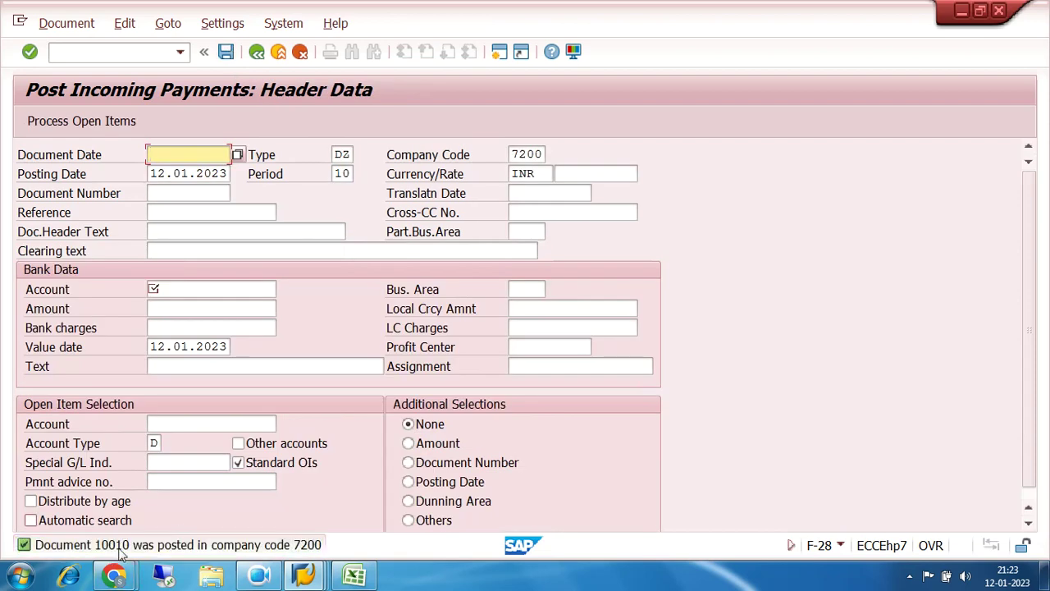
Display the just-posted payment document with transaction FB03 and switch its line item amounts to local currency INR.
{"action": "left_click", "coordinate": [139, 54]}
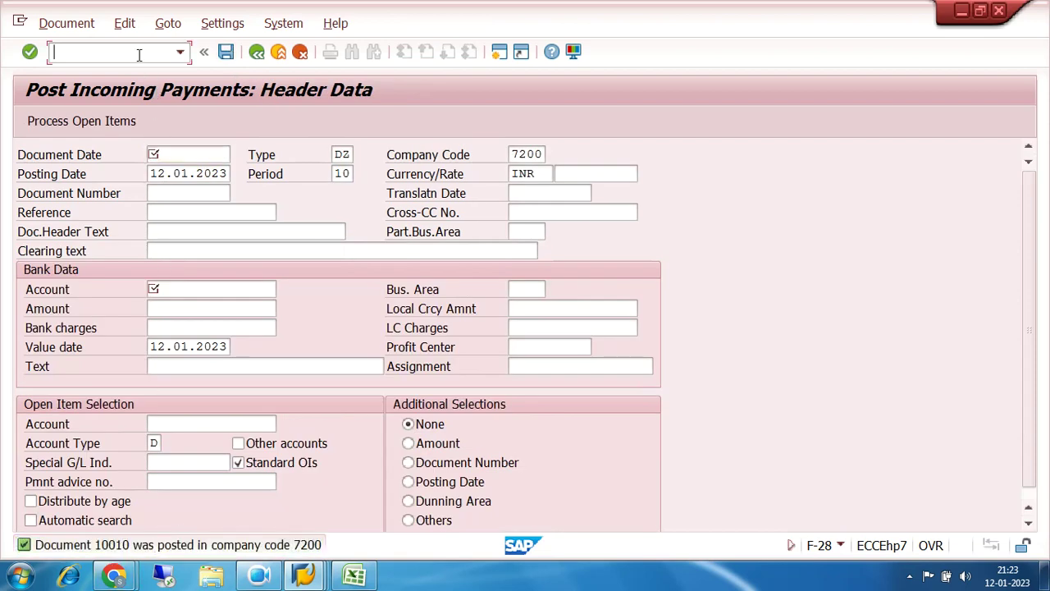
{"action": "type", "text": "/NFB03"}
{"action": "key", "text": "Return"}
{"action": "key", "text": "Return"}
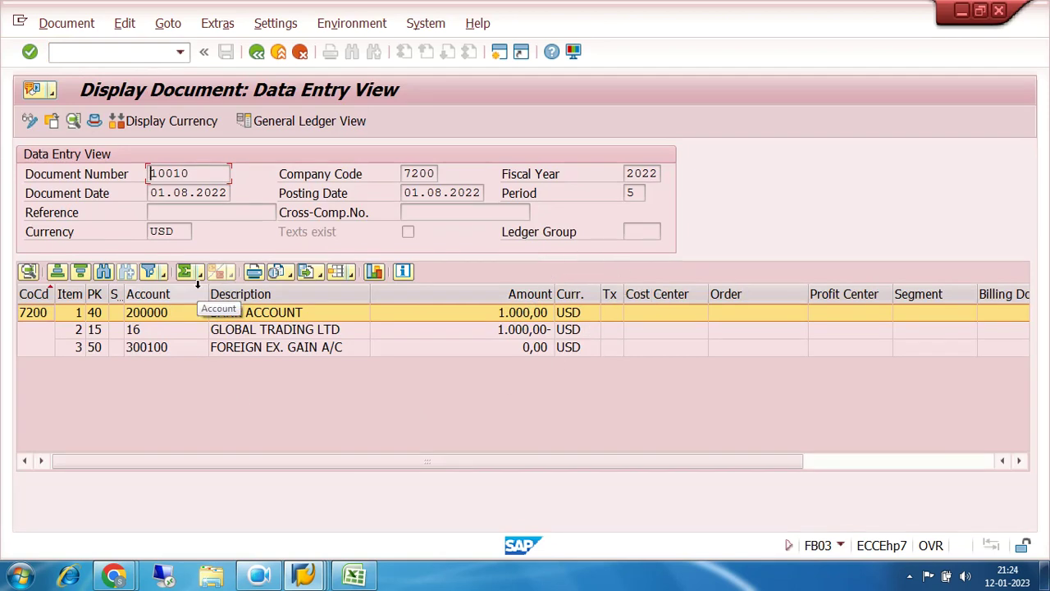
{"action": "left_click", "coordinate": [161, 123]}
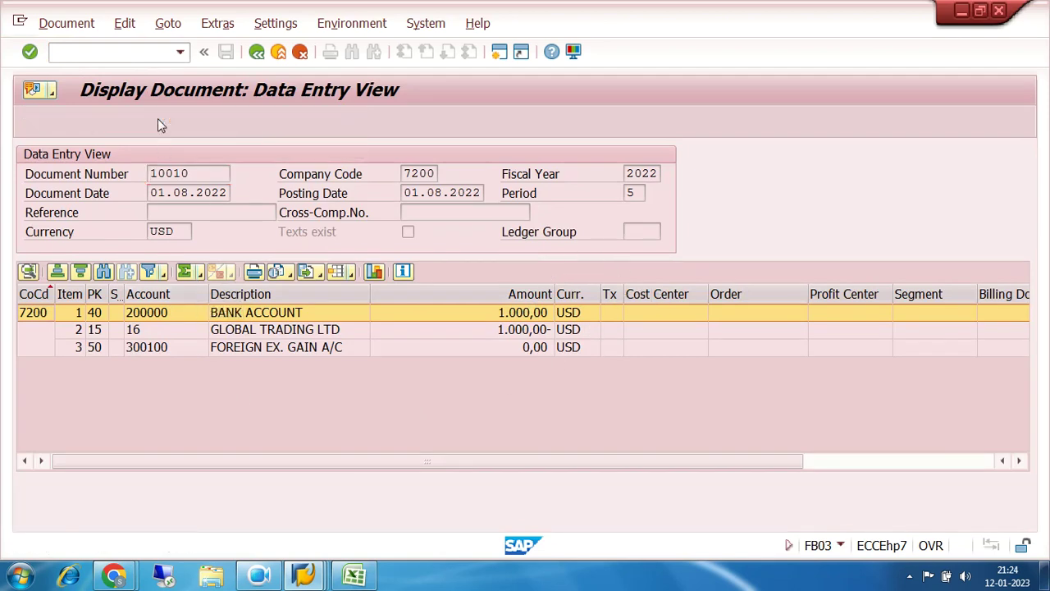
{"action": "left_click", "coordinate": [274, 338]}
{"action": "left_click", "coordinate": [445, 408]}
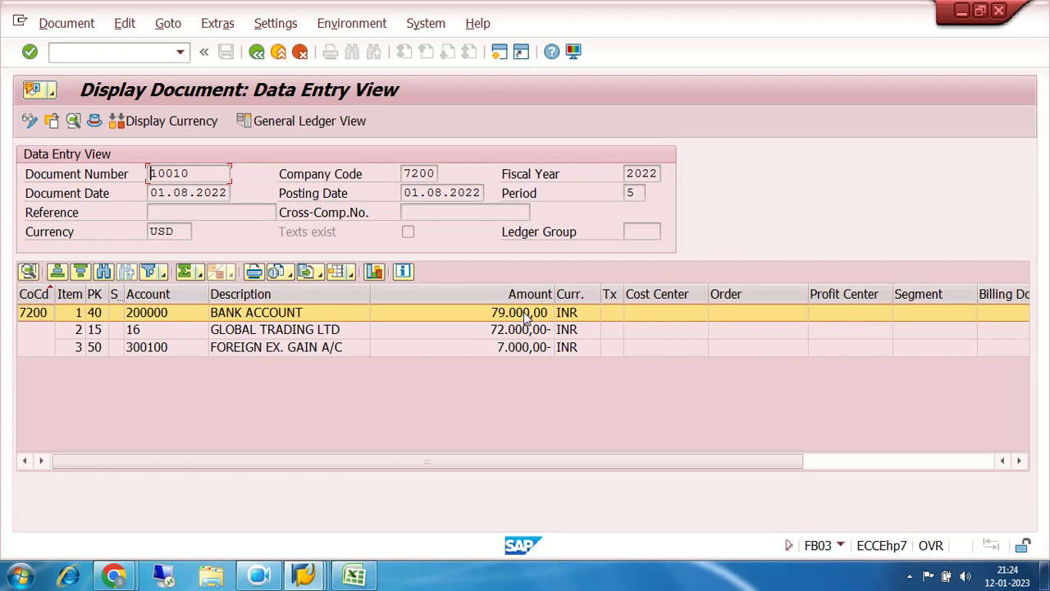
Switch to Excel to examine the bank, sundry debtors and exchange gain entry in G13:J15, and return to the SAP document.
{"action": "left_click", "coordinate": [354, 575]}
{"action": "left_click_drag", "start_coordinate": [505, 393], "coordinate": [823, 443]}
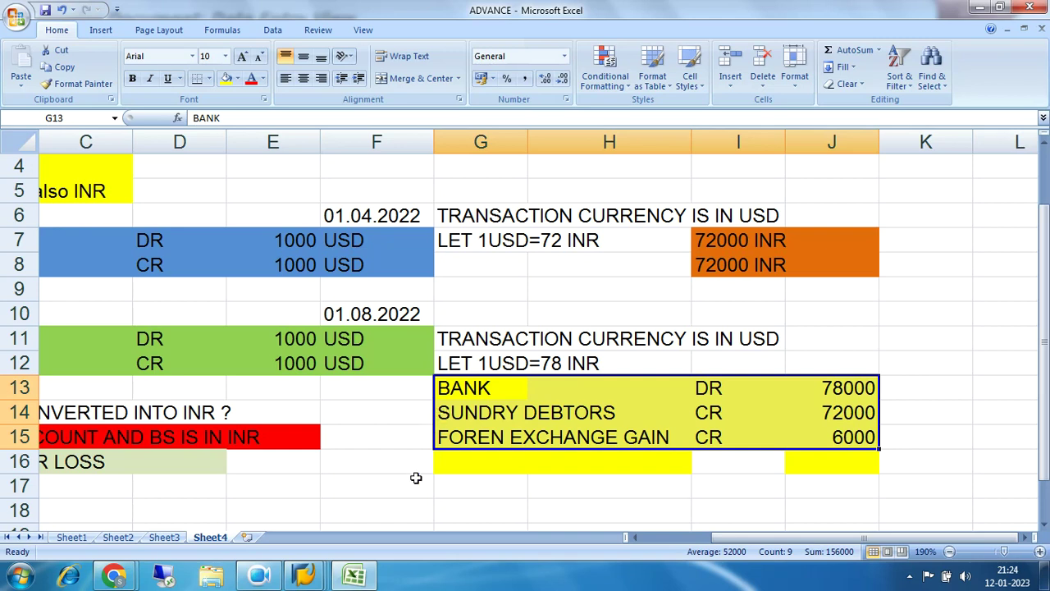
{"action": "left_click", "coordinate": [358, 573]}
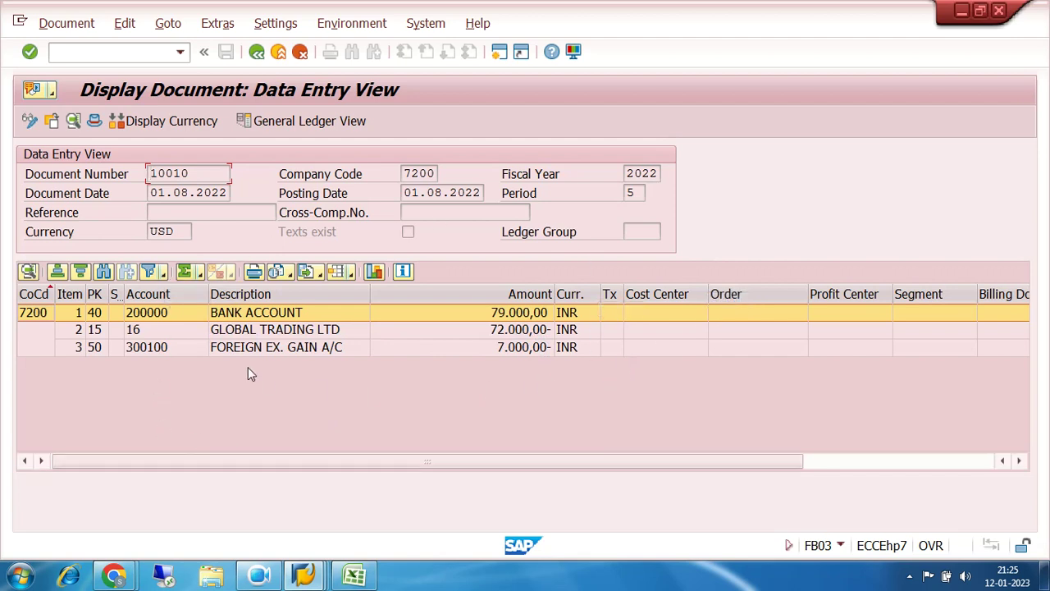
In another SAP Easy Access session, collapse the Accounting folder and open the Implementation Guide from the SPRO favorite.
{"action": "left_click", "coordinate": [315, 576]}
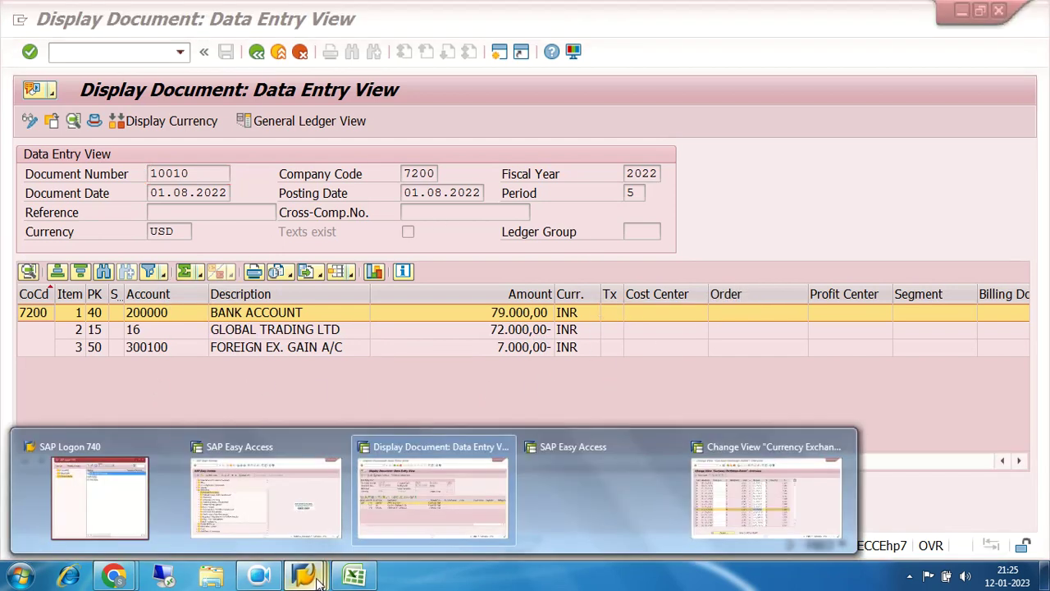
{"action": "left_click", "coordinate": [256, 474]}
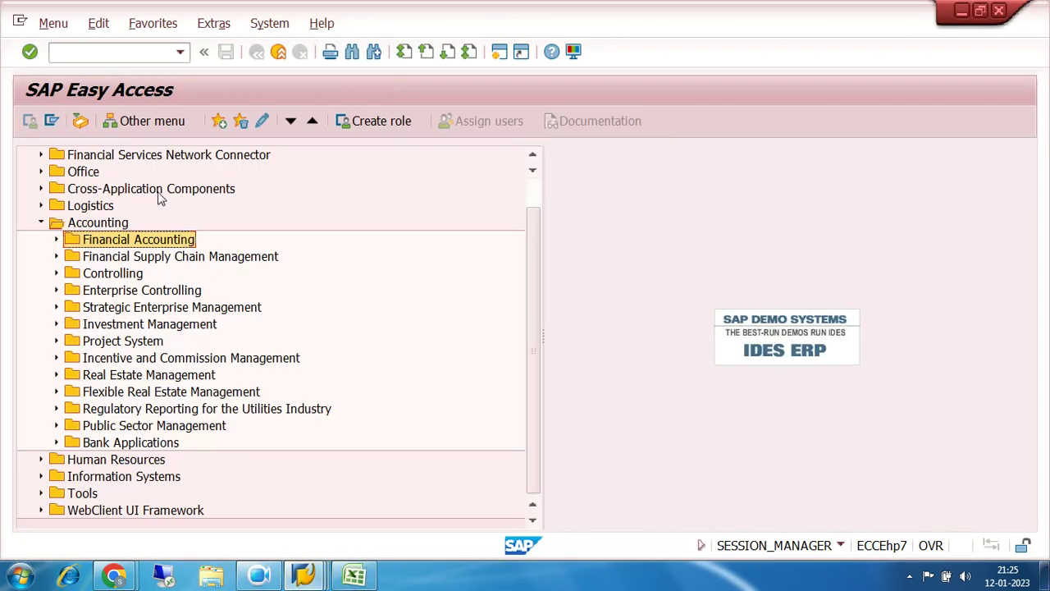
{"action": "left_click", "coordinate": [41, 222]}
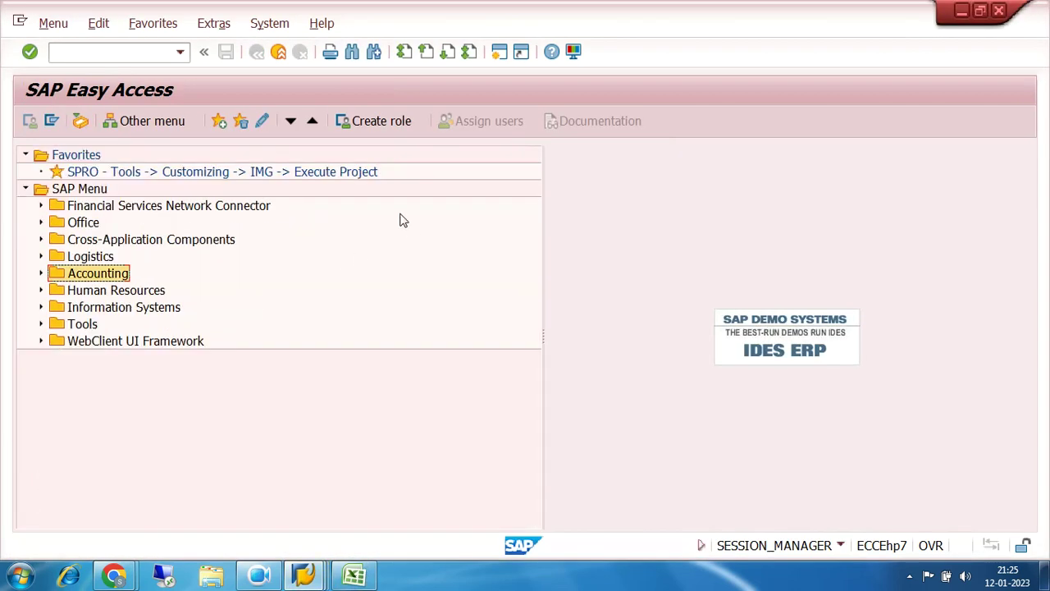
{"action": "double_click", "coordinate": [236, 173]}
{"action": "left_click", "coordinate": [107, 121]}
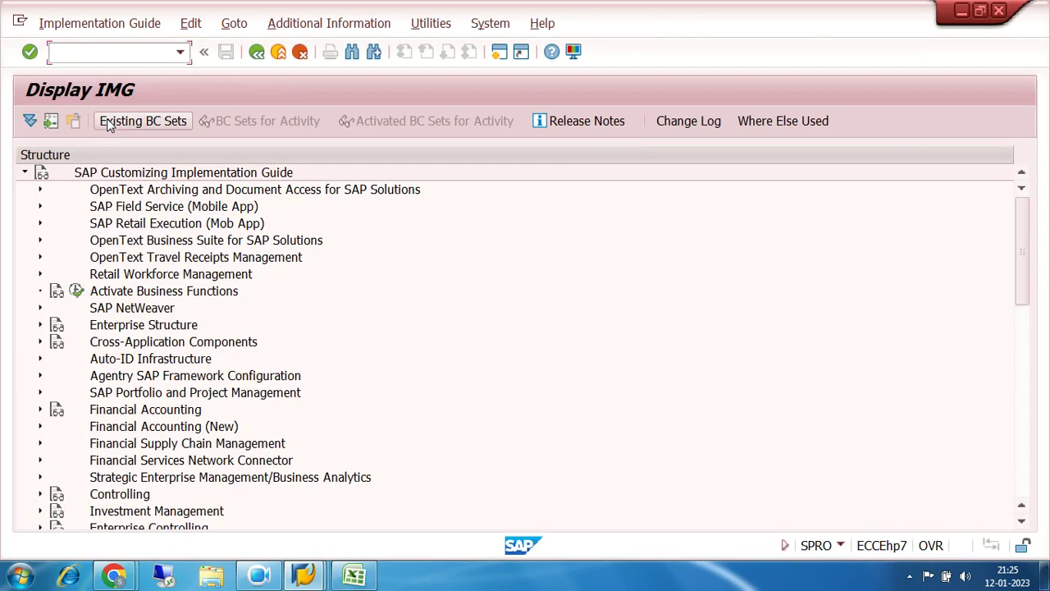
Open Define Accounts for Exchange Rate Differences under Open Item Clearing in General Ledger Accounting (New), for chart of accounts 7200.
{"action": "left_click", "coordinate": [40, 425]}
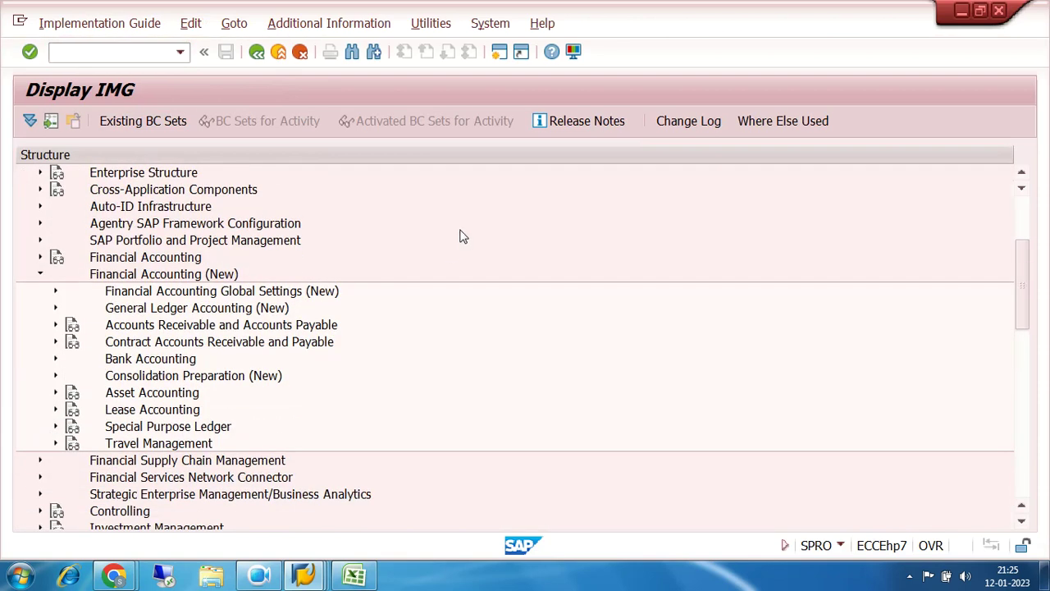
{"action": "left_click", "coordinate": [55, 309]}
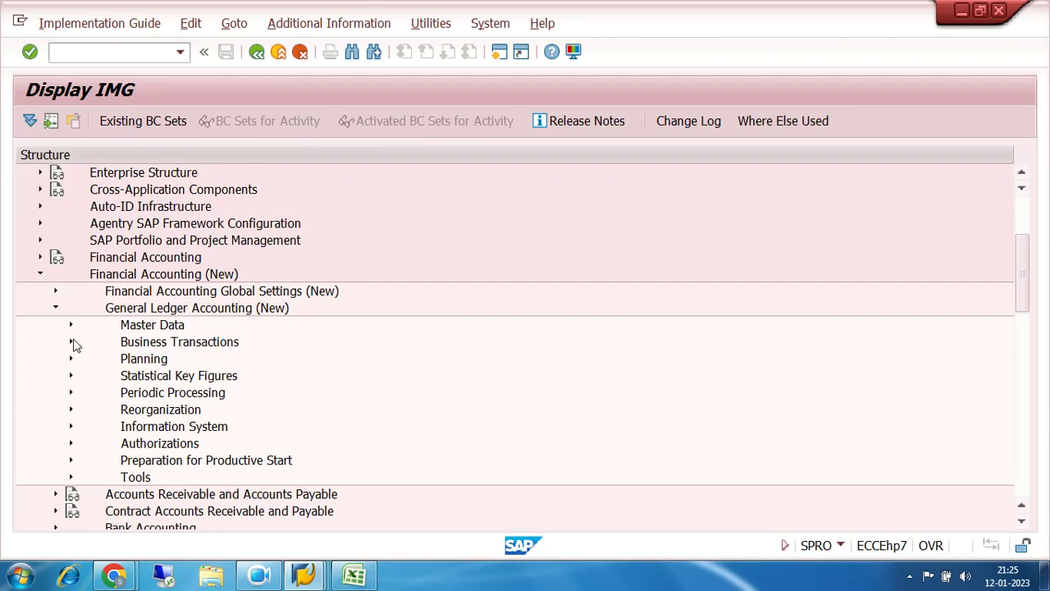
{"action": "left_click", "coordinate": [70, 343]}
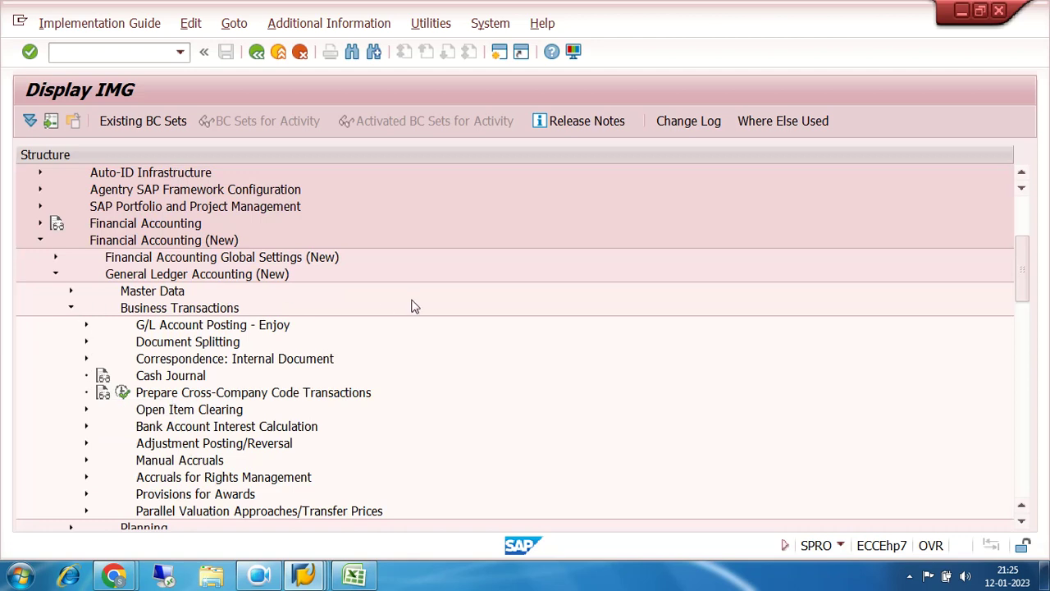
{"action": "scroll", "coordinate": [415, 300], "scroll_direction": "down", "scroll_amount": 2}
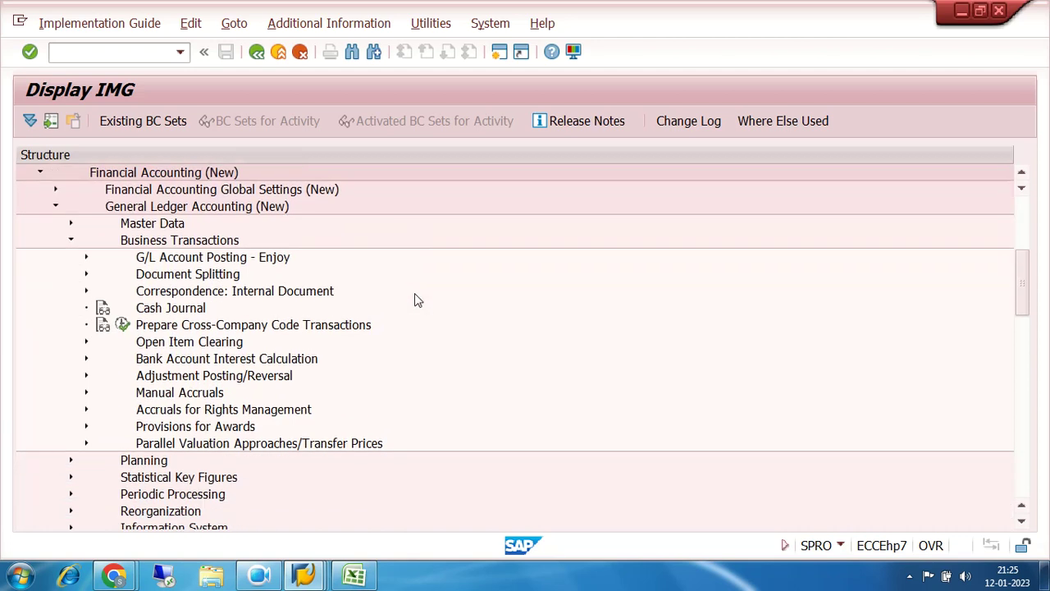
{"action": "left_click", "coordinate": [86, 342]}
{"action": "scroll", "coordinate": [547, 238], "scroll_direction": "down", "scroll_amount": 2}
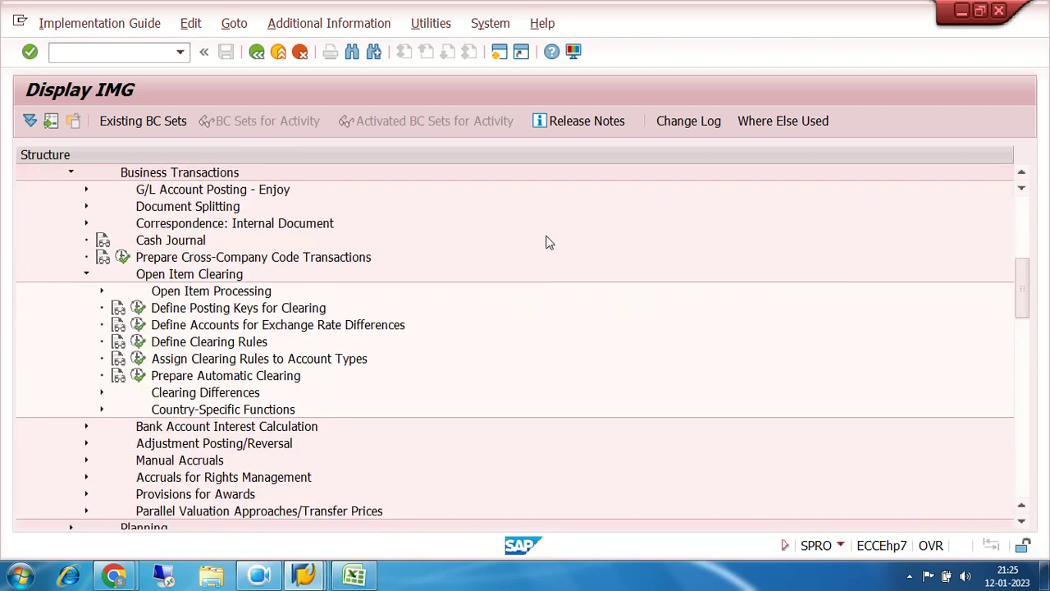
{"action": "left_click", "coordinate": [138, 325]}
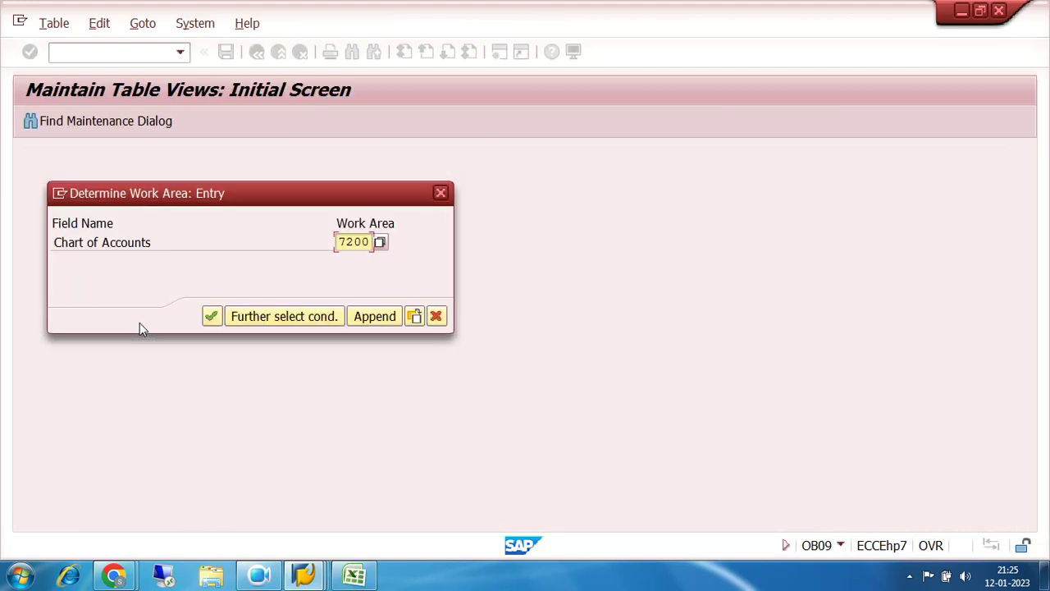
{"action": "left_click", "coordinate": [211, 318]}
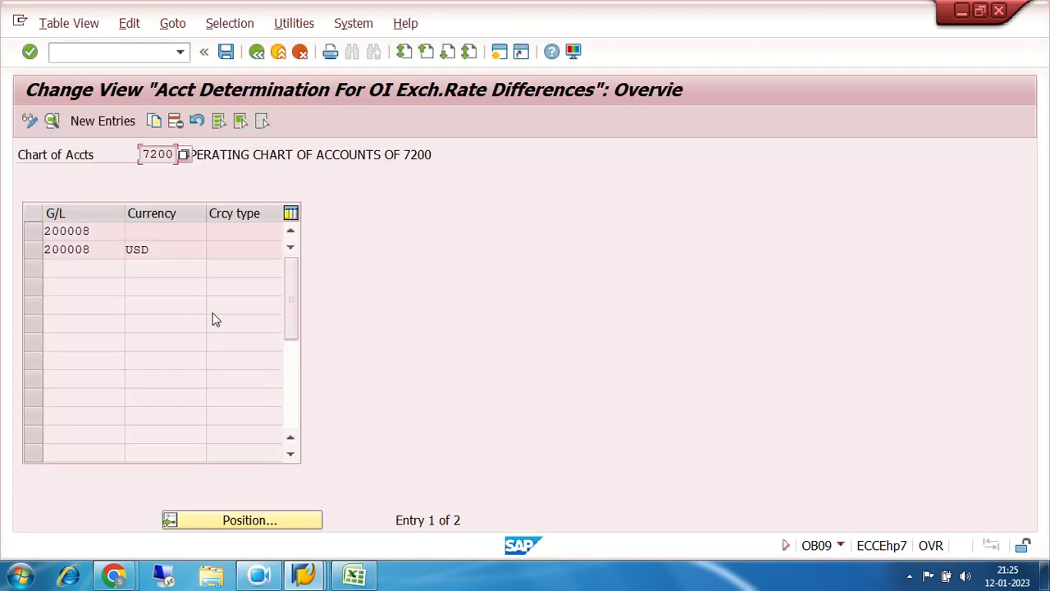
Examine the realized exchange rate loss and gain accounts assigned to the G/L entry without a currency.
{"action": "left_click", "coordinate": [101, 231]}
{"action": "left_click", "coordinate": [98, 251]}
{"action": "left_click", "coordinate": [101, 232]}
{"action": "left_click", "coordinate": [100, 250]}
{"action": "left_click", "coordinate": [102, 230]}
{"action": "double_click", "coordinate": [101, 231]}
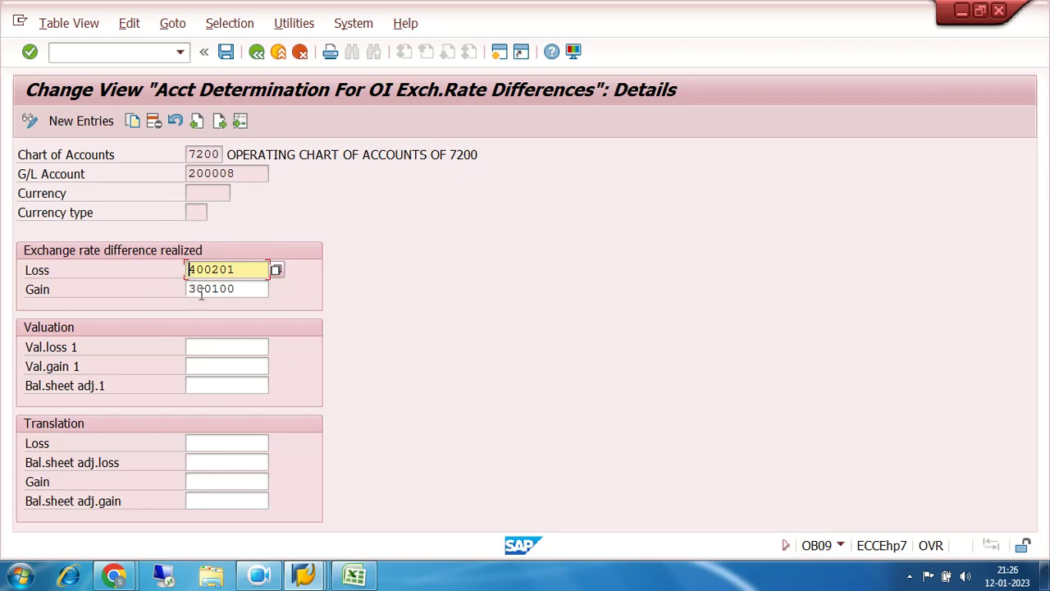
{"action": "left_click", "coordinate": [211, 194]}
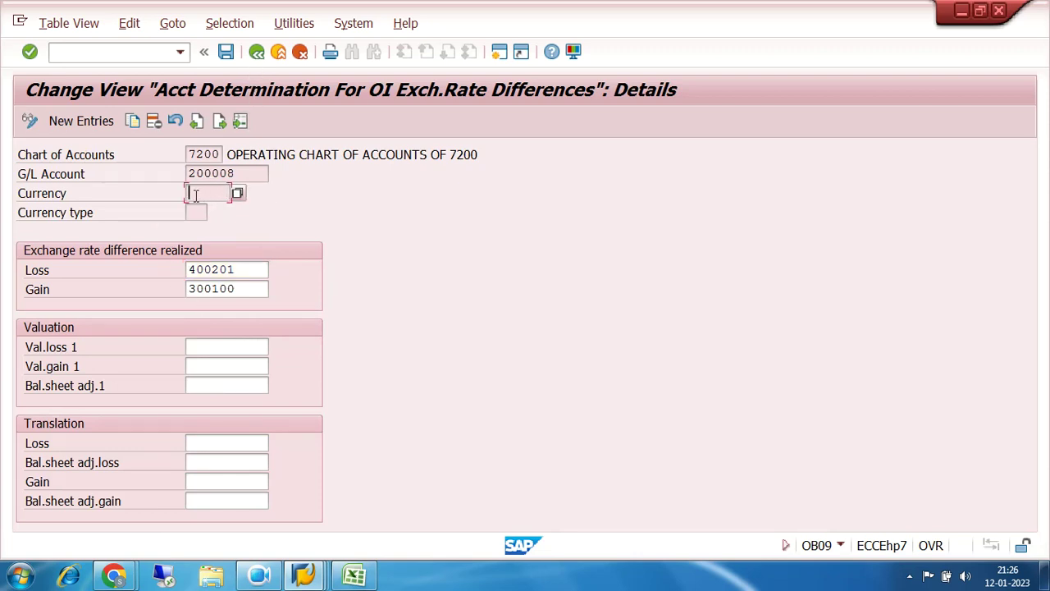
Examine the realized loss and gain accounts of the USD entry, and return to the Implementation Guide.
{"action": "left_click", "coordinate": [256, 51]}
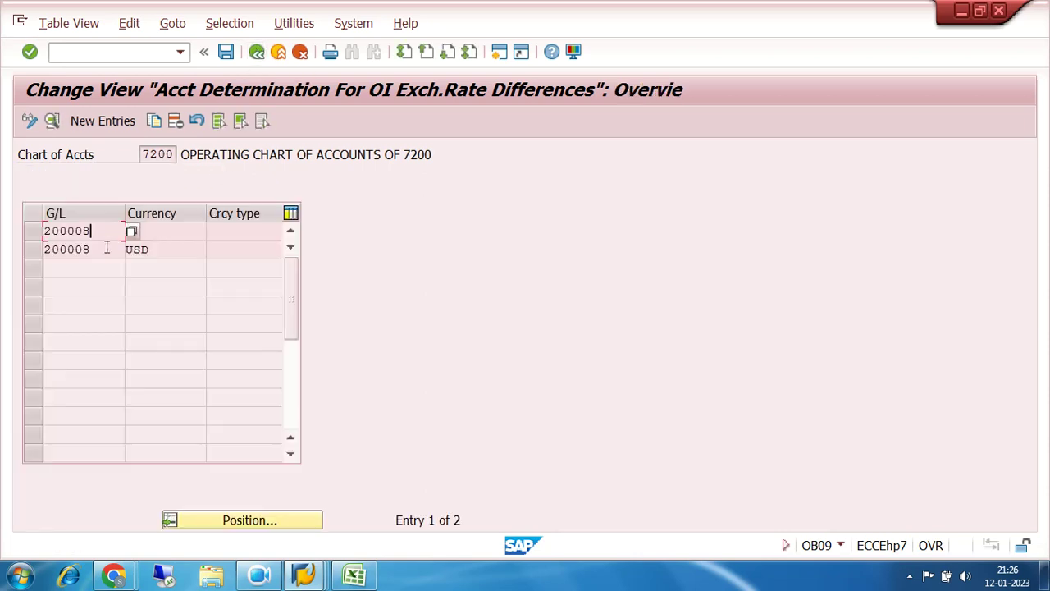
{"action": "double_click", "coordinate": [107, 253]}
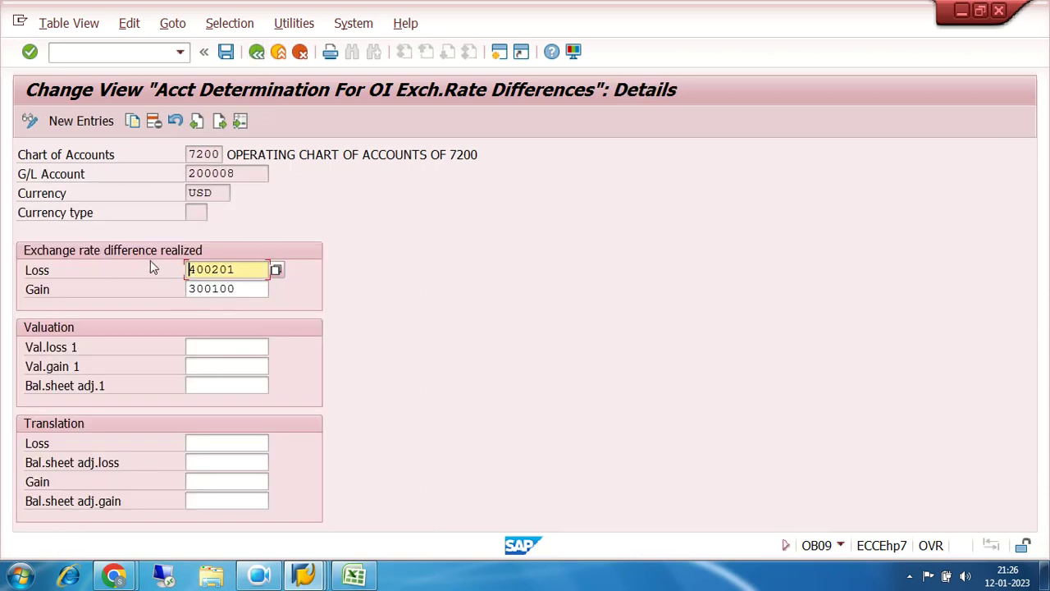
{"action": "left_click_drag", "start_coordinate": [221, 190], "coordinate": [154, 207]}
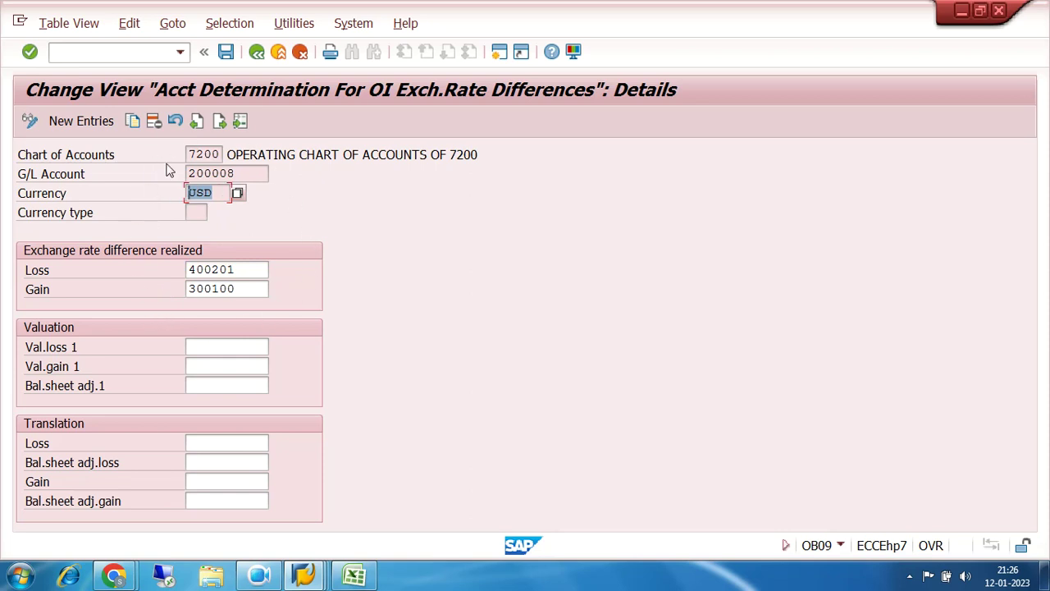
{"action": "left_click", "coordinate": [256, 51]}
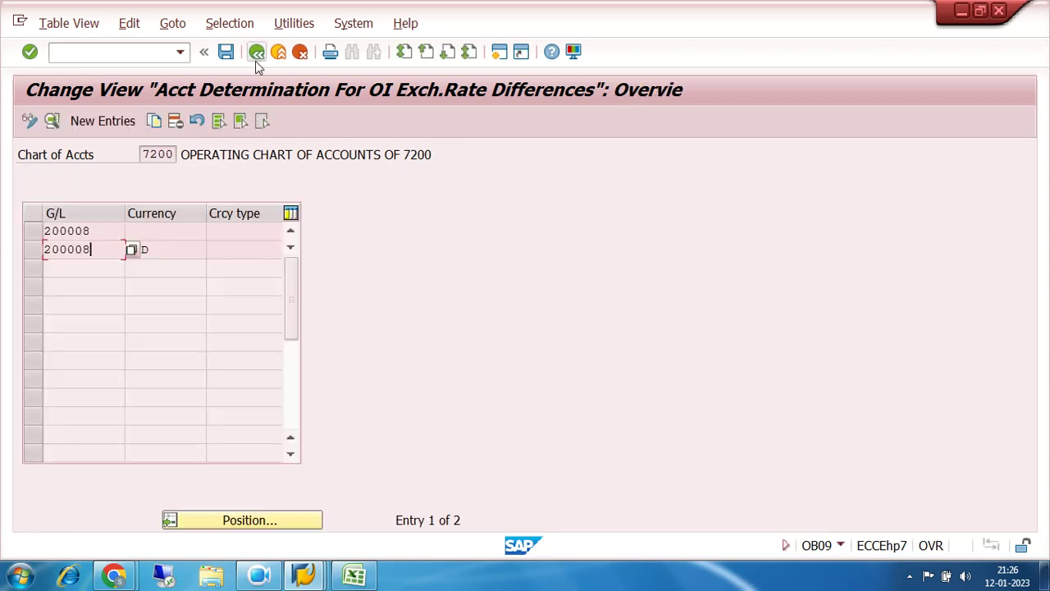
{"action": "left_click", "coordinate": [256, 51]}
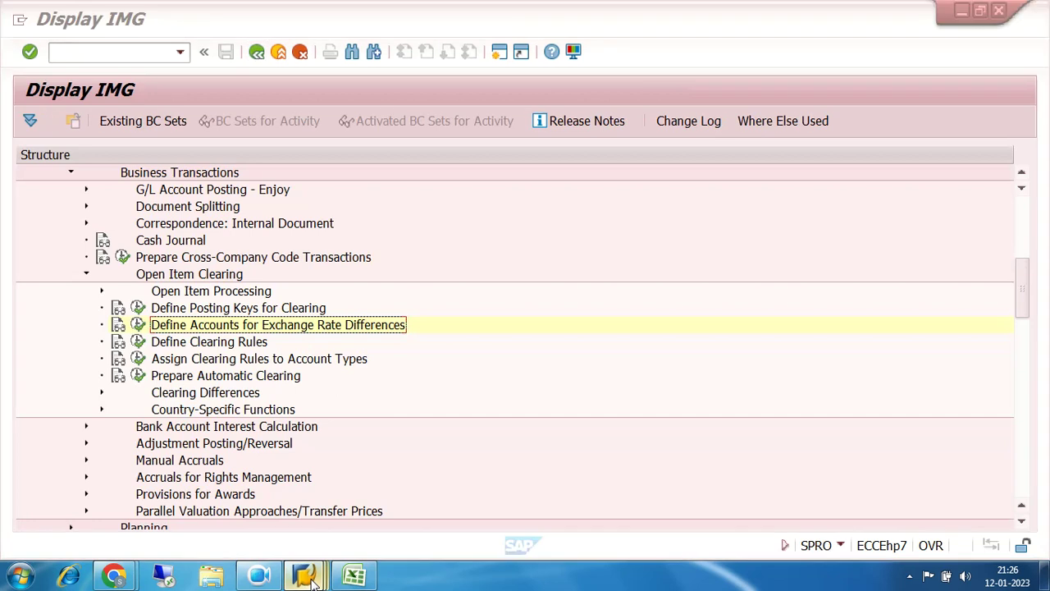
Leave the posted document's display in its own session and collapse the Accounting menu tree in SAP Easy Access.
{"action": "mouse_move", "coordinate": [310, 580]}
{"action": "left_click", "coordinate": [396, 509]}
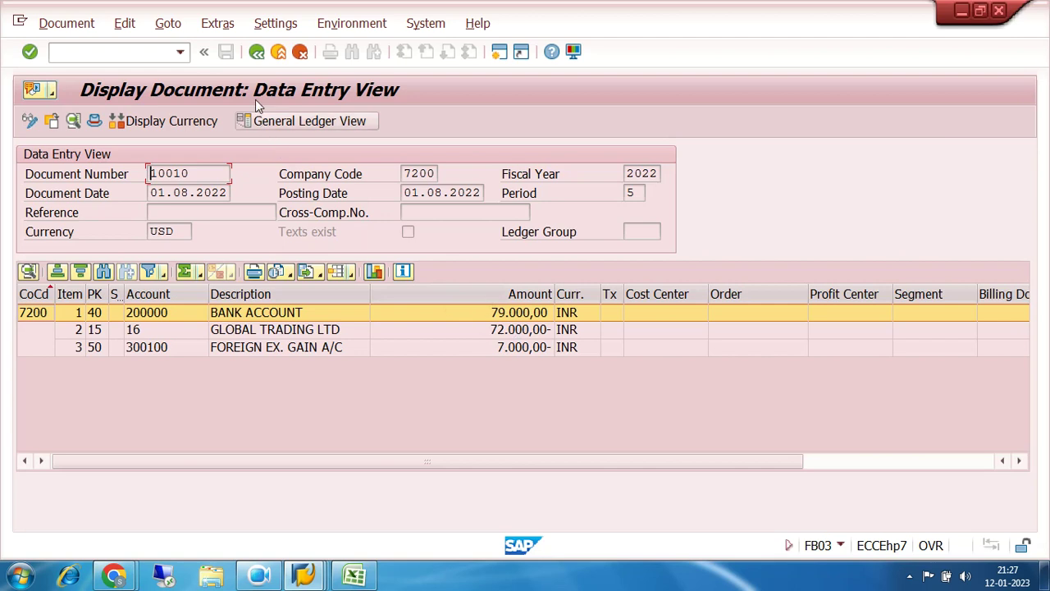
{"action": "left_click", "coordinate": [257, 52]}
{"action": "left_click", "coordinate": [257, 53]}
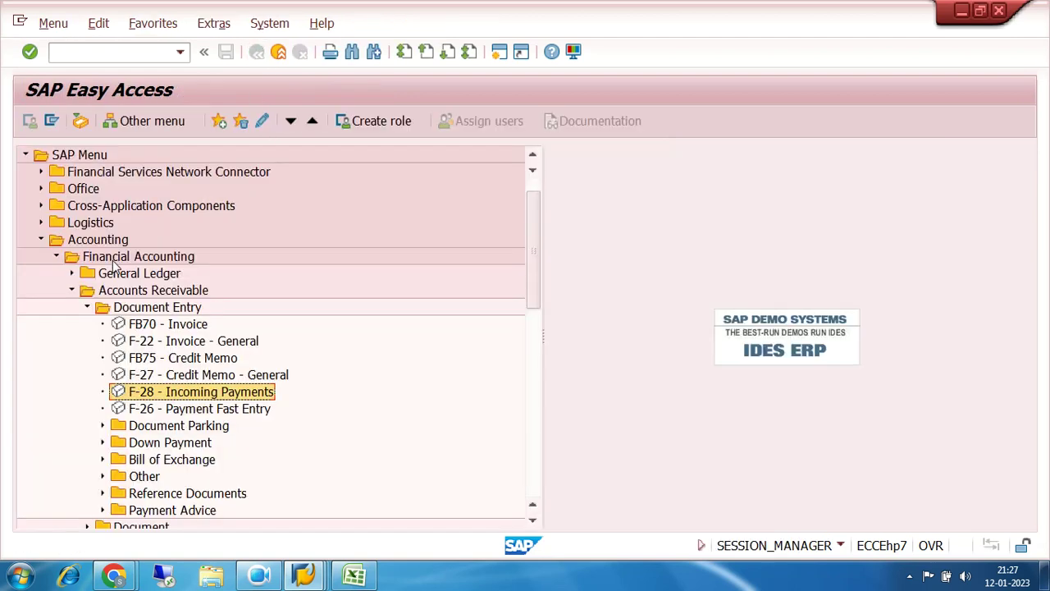
{"action": "left_click", "coordinate": [87, 307]}
{"action": "left_click", "coordinate": [71, 290]}
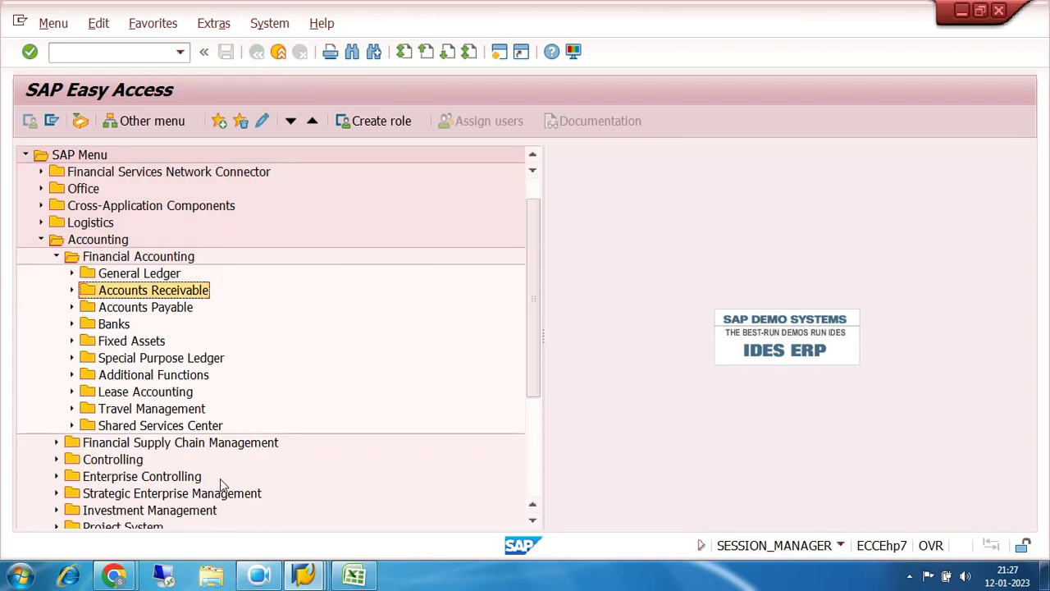
{"action": "left_click", "coordinate": [56, 255]}
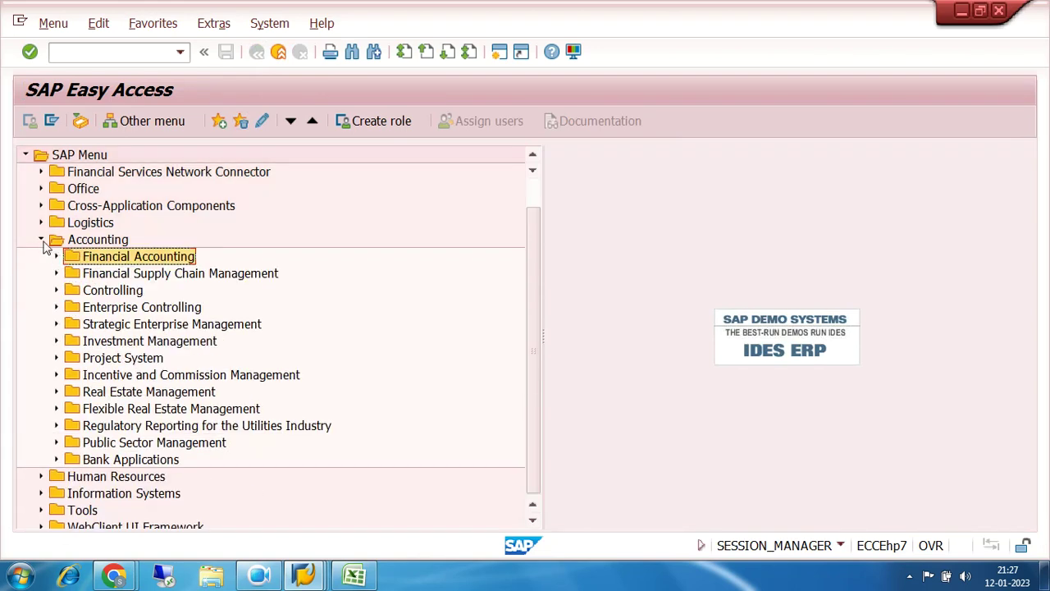
{"action": "left_click", "coordinate": [41, 239]}
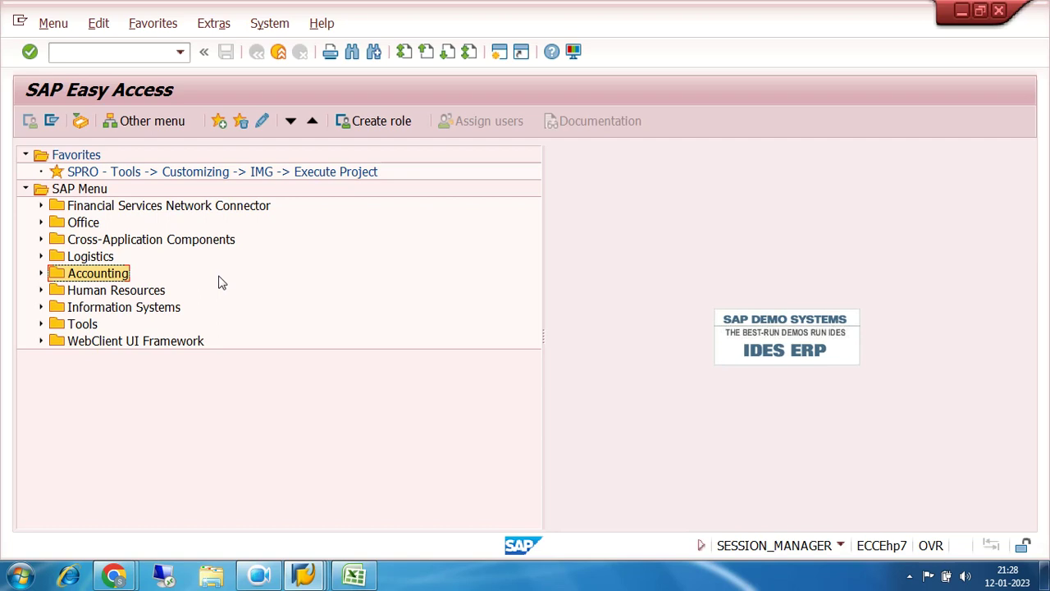
Switch to the Excel notes and enter the heading DUNNING in cell C19 of Sheet4.
{"action": "left_click", "coordinate": [353, 574]}
{"action": "scroll", "coordinate": [293, 414], "scroll_direction": "down", "scroll_amount": 4}
{"action": "scroll", "coordinate": [294, 410], "scroll_direction": "up", "scroll_amount": 1}
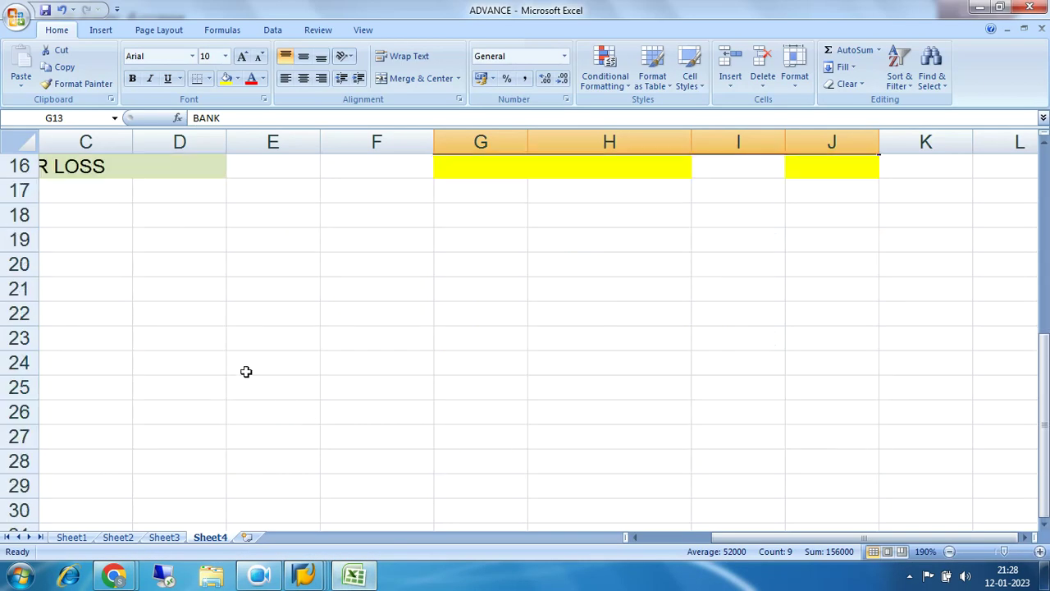
{"action": "left_click", "coordinate": [105, 237]}
{"action": "type", "text": "DUNNING"}
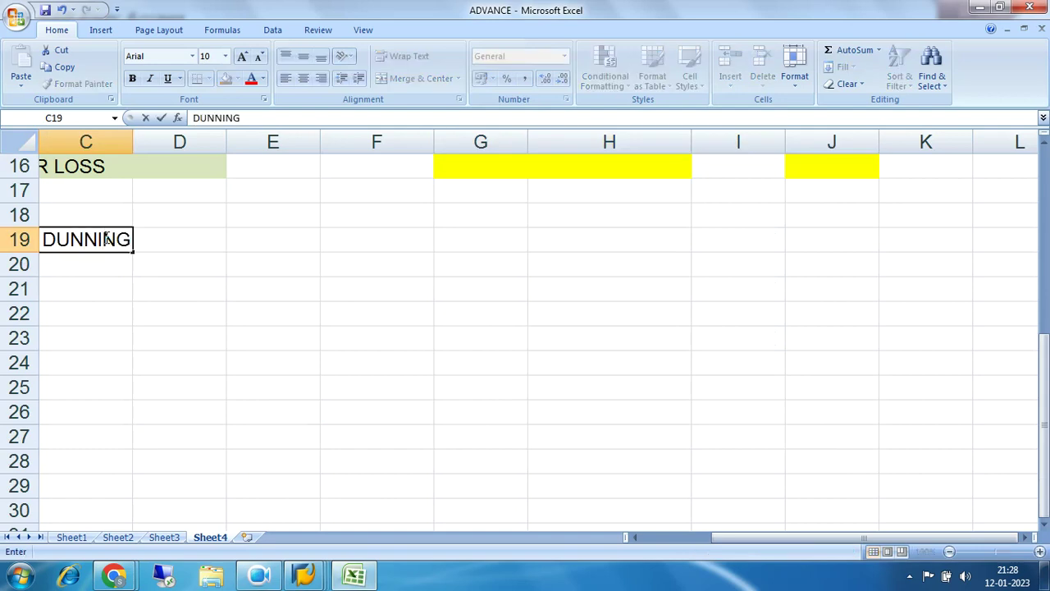
{"action": "key", "text": "Return"}
{"action": "left_click", "coordinate": [105, 237]}
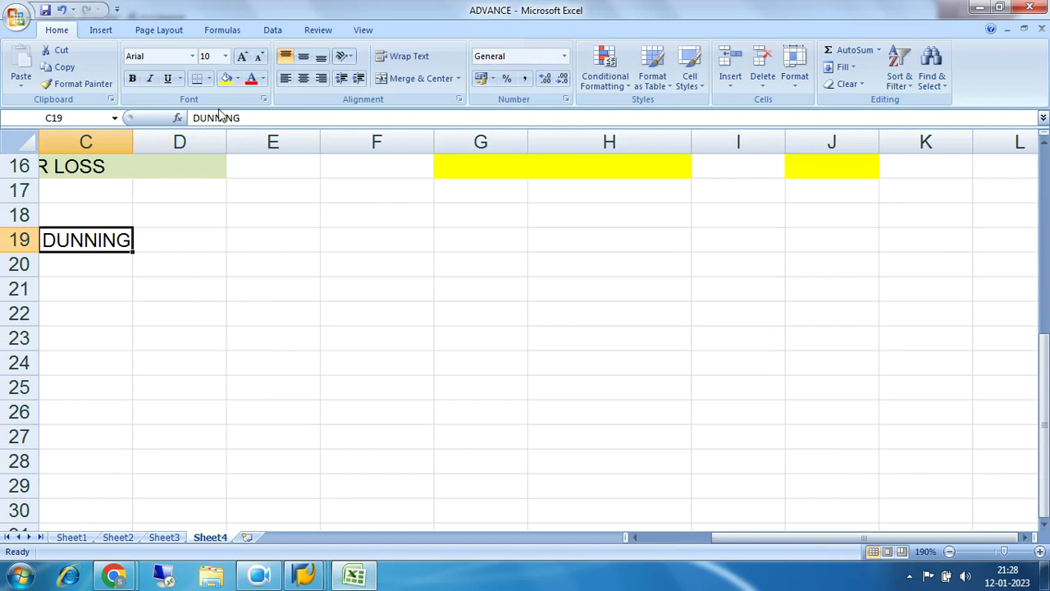
Fill the DUNNING heading cell C19 with yellow and enter SYSTEMATIC REMINDER in cell C20 below it.
{"action": "left_click", "coordinate": [226, 80]}
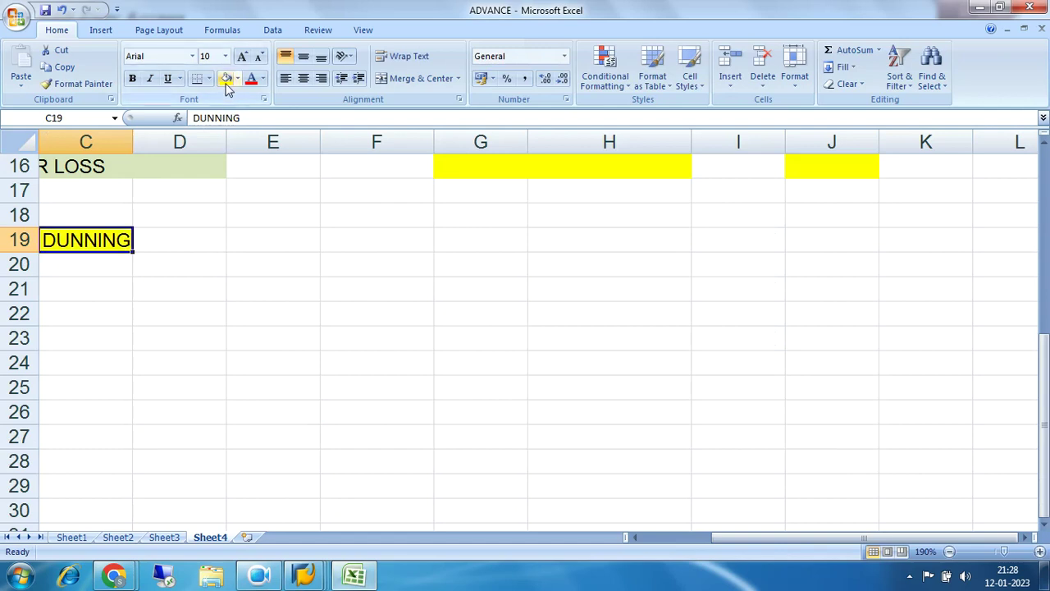
{"action": "left_click", "coordinate": [120, 270]}
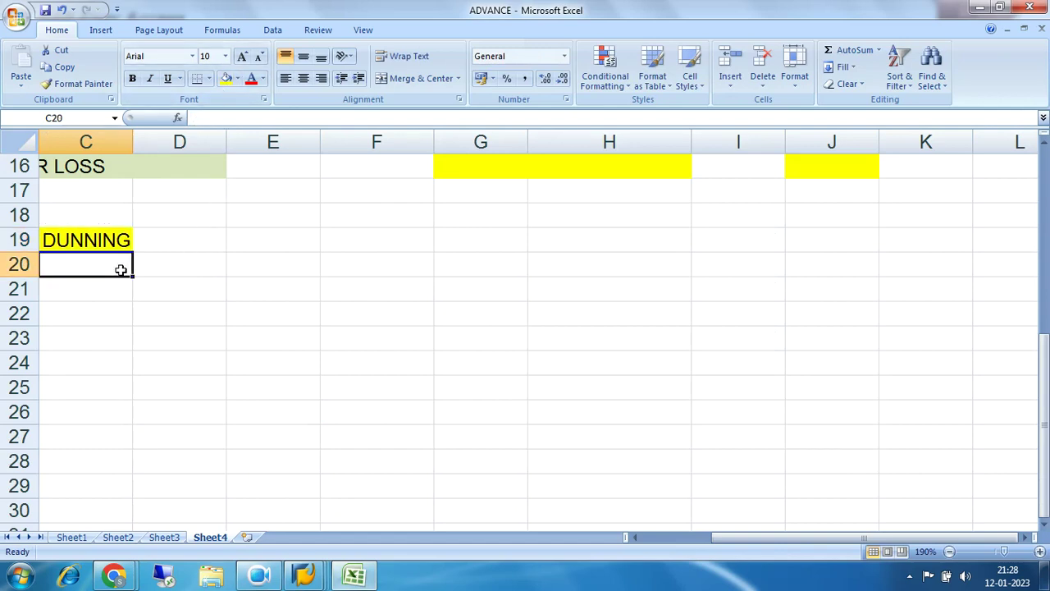
{"action": "type", "text": "S"}
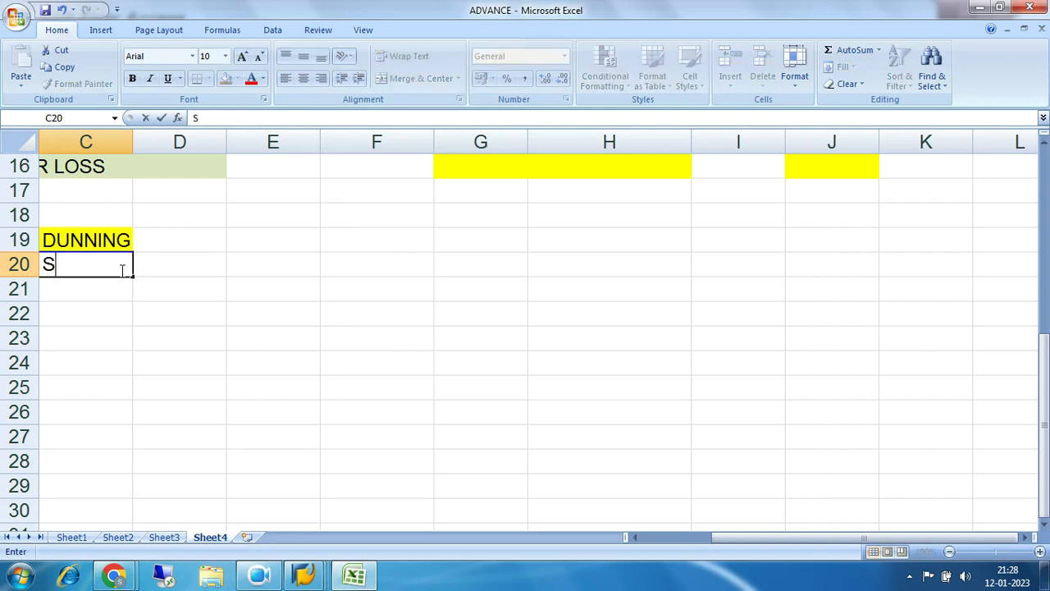
{"action": "type", "text": "YSTEMA"}
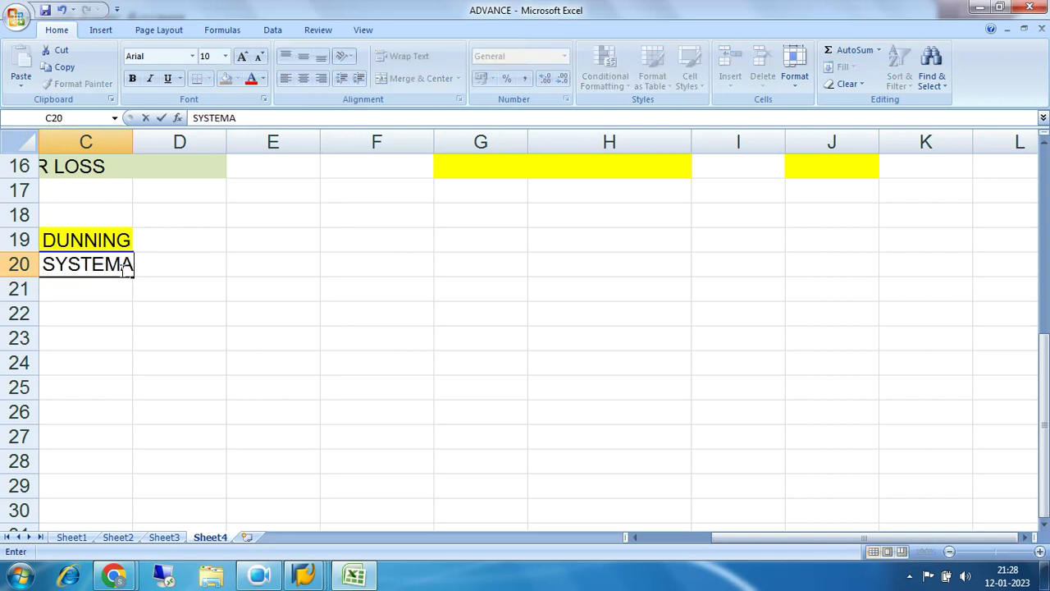
{"action": "type", "text": "TIC REMINDER"}
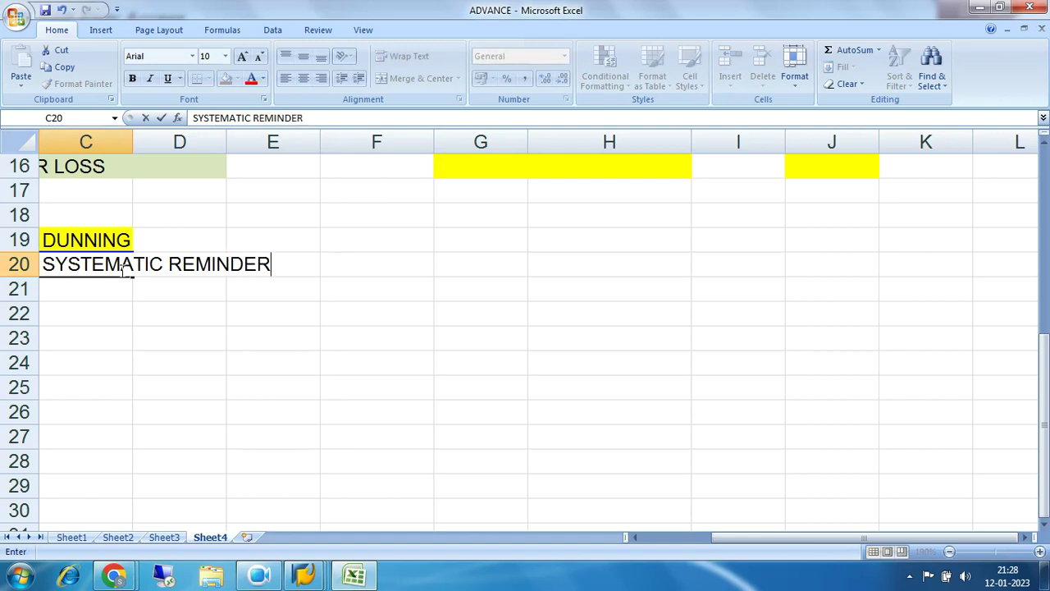
{"action": "left_click", "coordinate": [171, 336]}
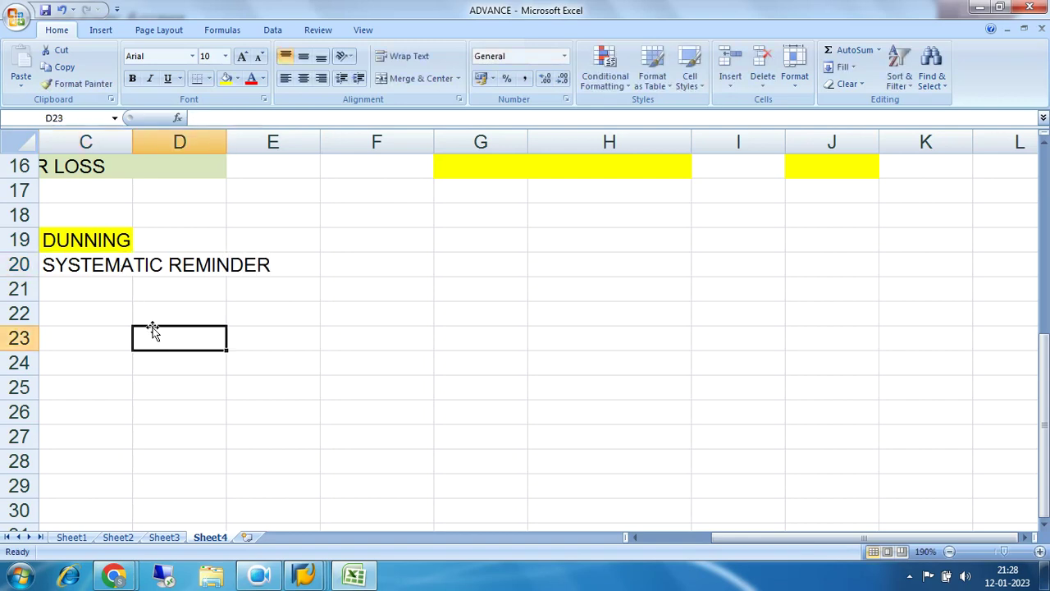
Fill the SYSTEMATIC REMINDER range C20:E20 with light blue.
{"action": "left_click_drag", "start_coordinate": [77, 264], "coordinate": [279, 257]}
{"action": "left_click", "coordinate": [237, 79]}
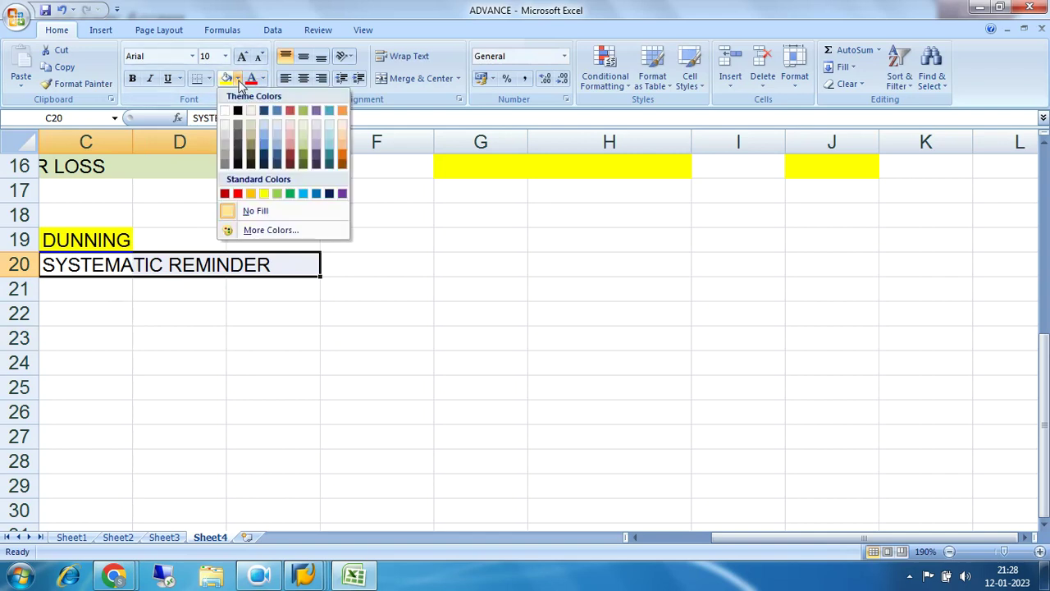
{"action": "left_click", "coordinate": [263, 132]}
{"action": "left_click", "coordinate": [345, 367]}
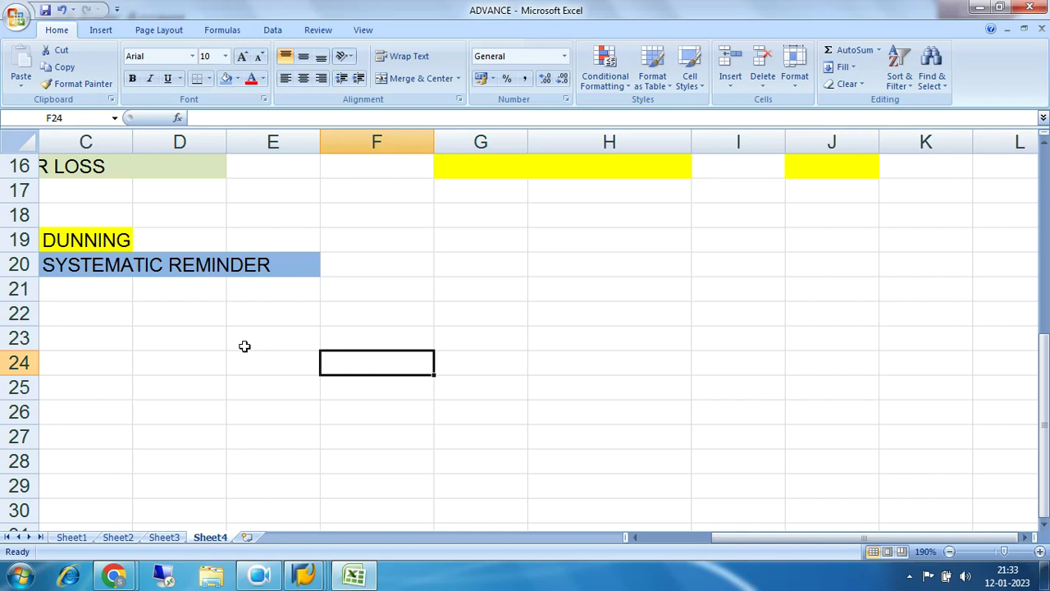
Switch to the SAP Easy Access session and open the Customizing Execute Project transaction (SPRO) from the favorites.
{"action": "mouse_move", "coordinate": [305, 574]}
{"action": "left_click", "coordinate": [398, 510]}
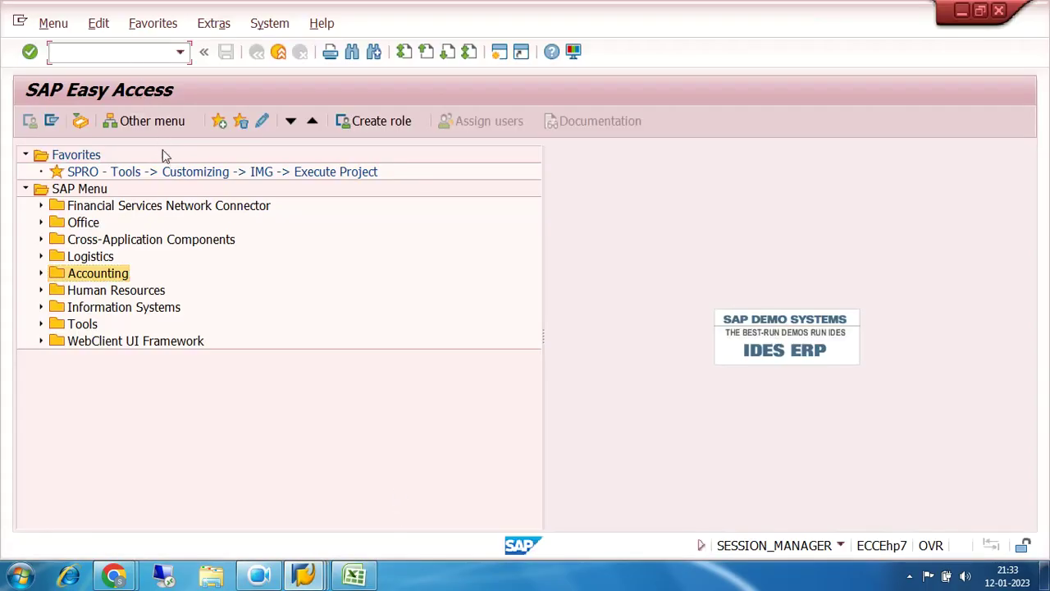
{"action": "double_click", "coordinate": [169, 174]}
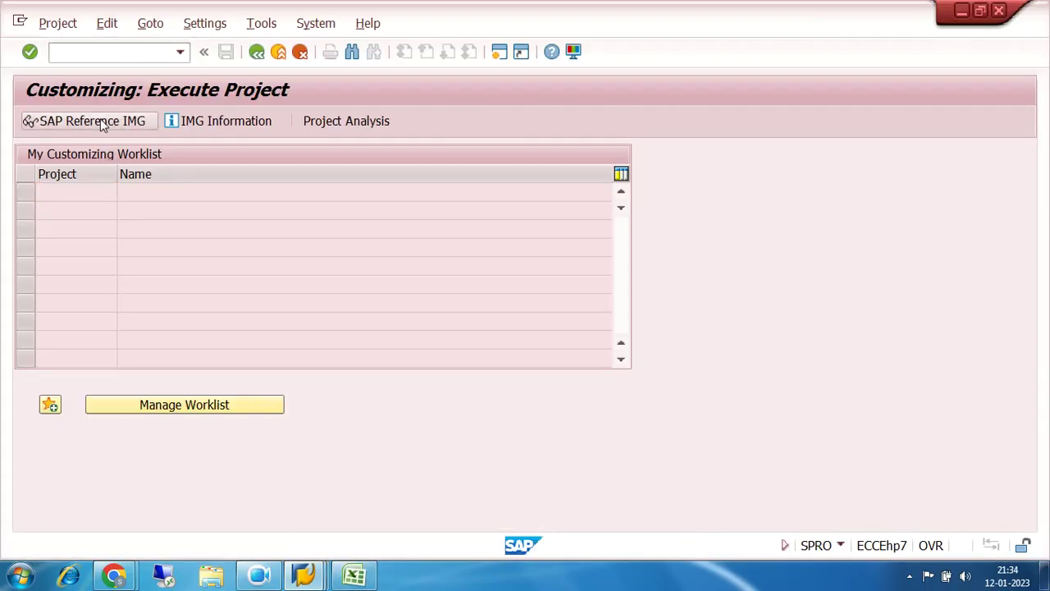
From the SAP Reference IMG, open Define Dunning Areas in Basic Settings for Dunning, under Financial Accounting (New), Accounts Receivable and Accounts Payable, Business Transactions.
{"action": "left_click", "coordinate": [102, 121]}
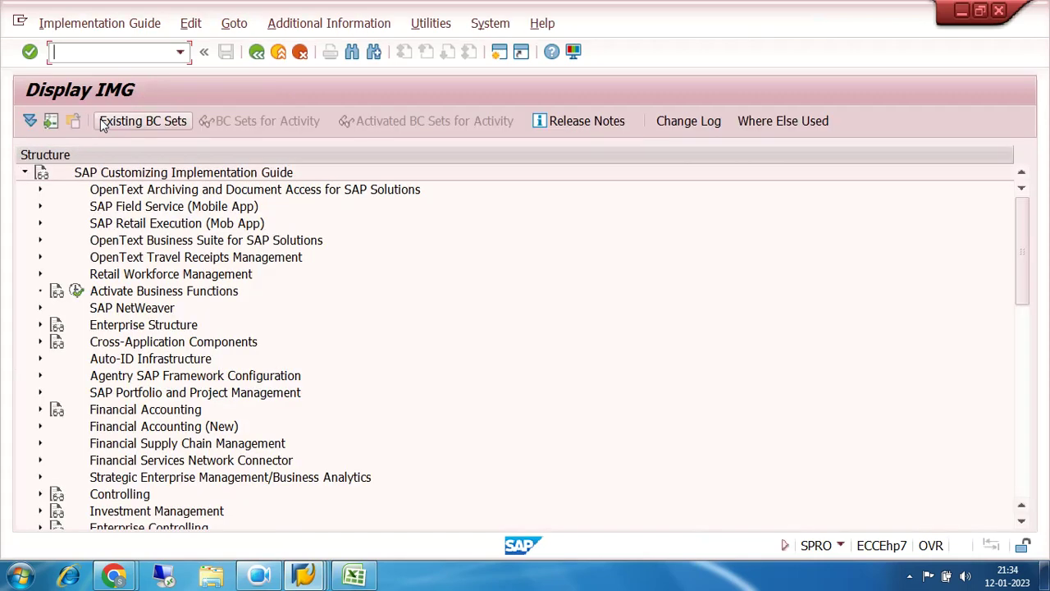
{"action": "left_click", "coordinate": [40, 427]}
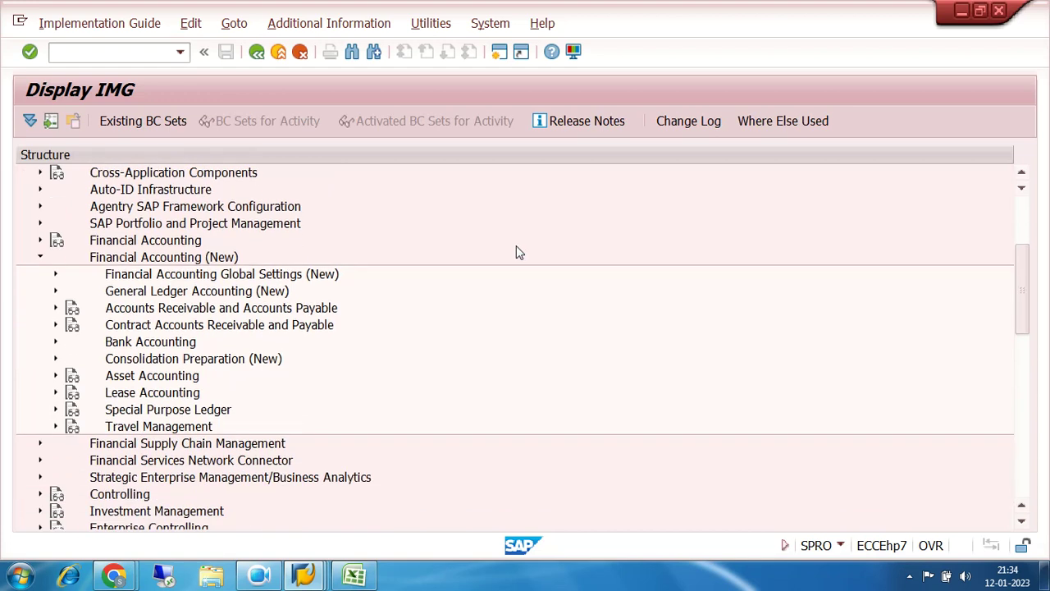
{"action": "left_click", "coordinate": [56, 307]}
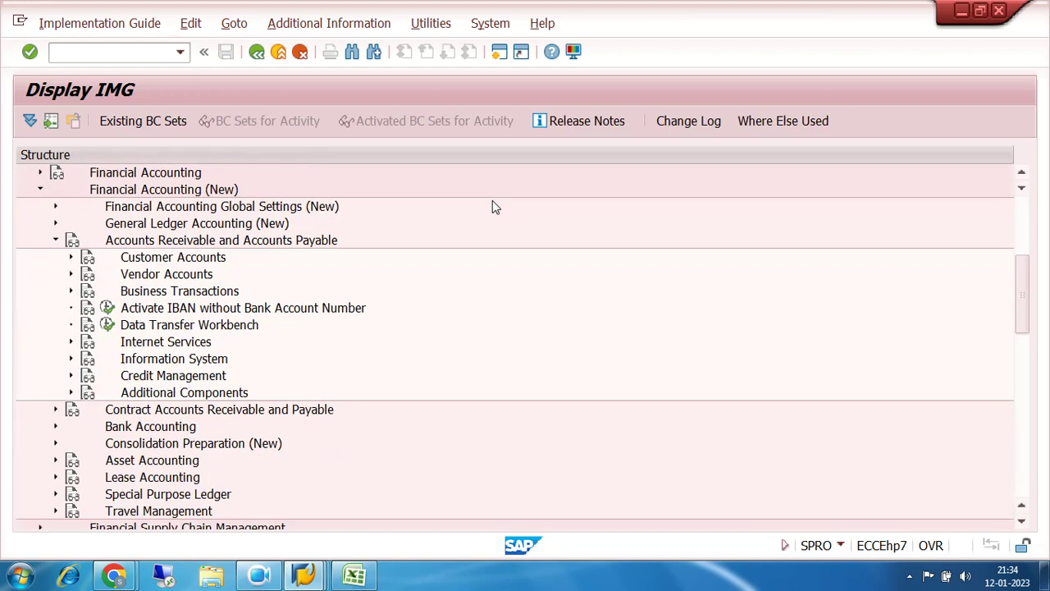
{"action": "left_click", "coordinate": [72, 293]}
{"action": "left_click", "coordinate": [87, 309]}
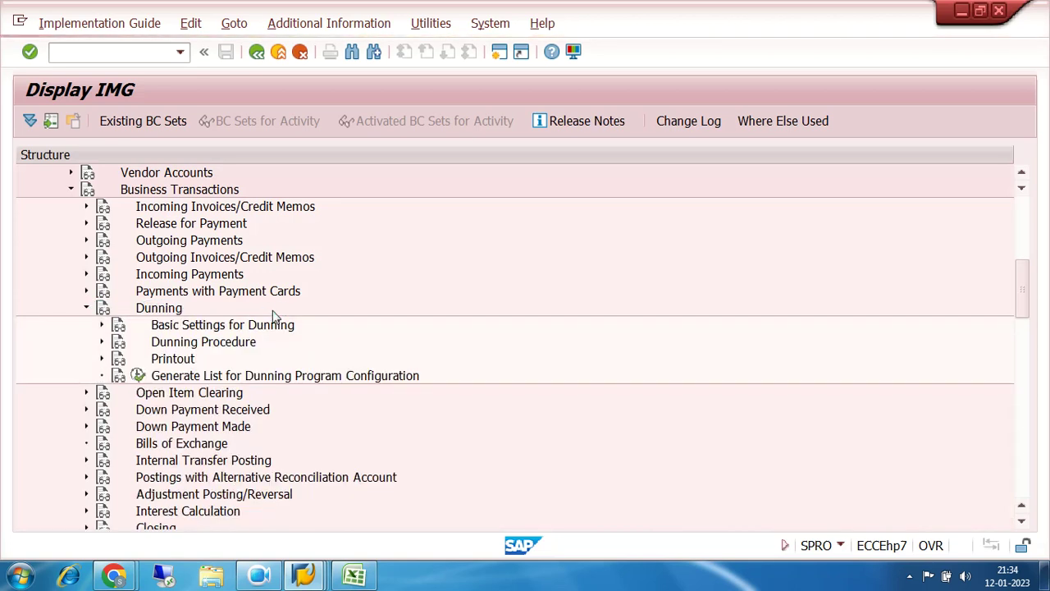
{"action": "left_click", "coordinate": [101, 325]}
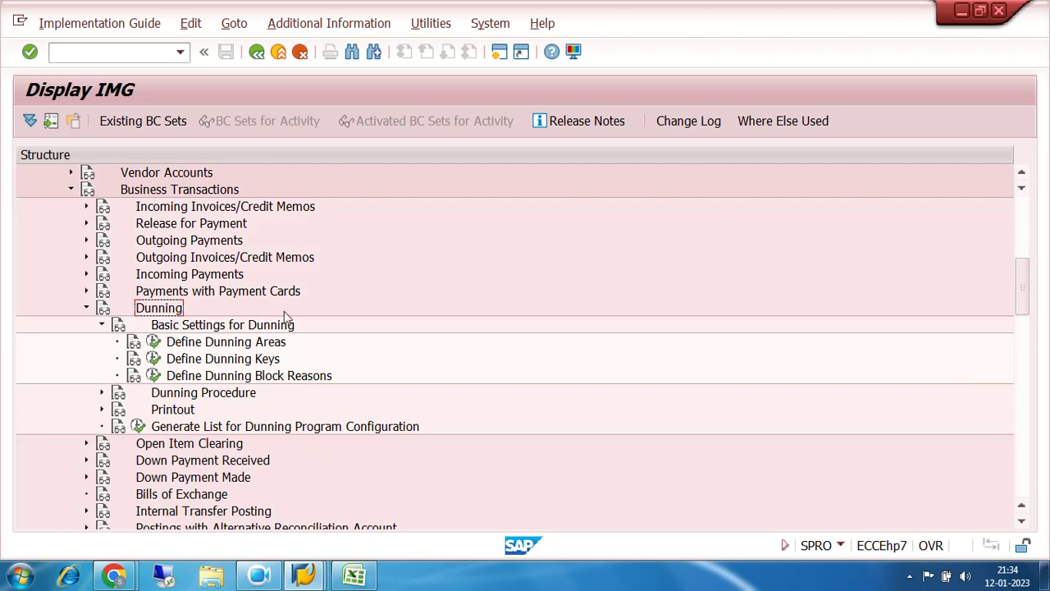
{"action": "left_click", "coordinate": [154, 343]}
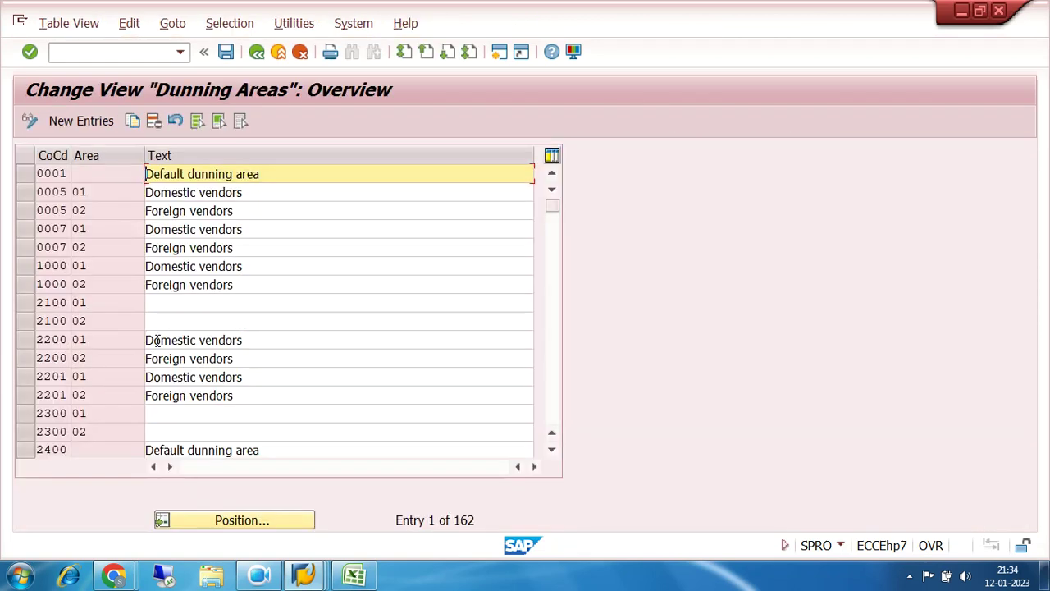
Create a dunning area entry for company code 7200 with a blank area and the text "7200 DUNNING AREA".
{"action": "left_click", "coordinate": [82, 122]}
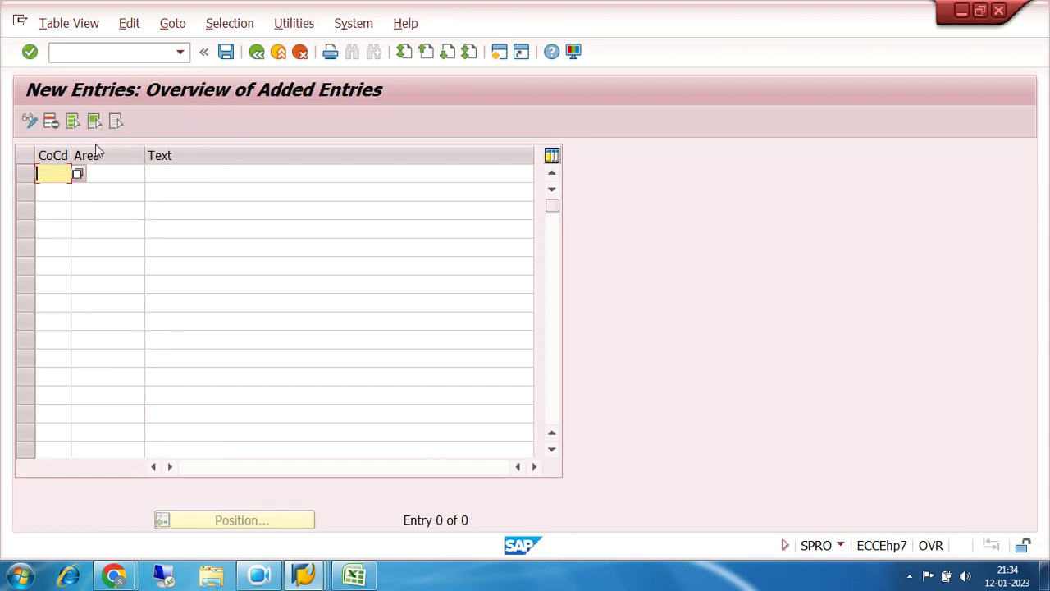
{"action": "type", "text": "7200"}
{"action": "left_click", "coordinate": [124, 174]}
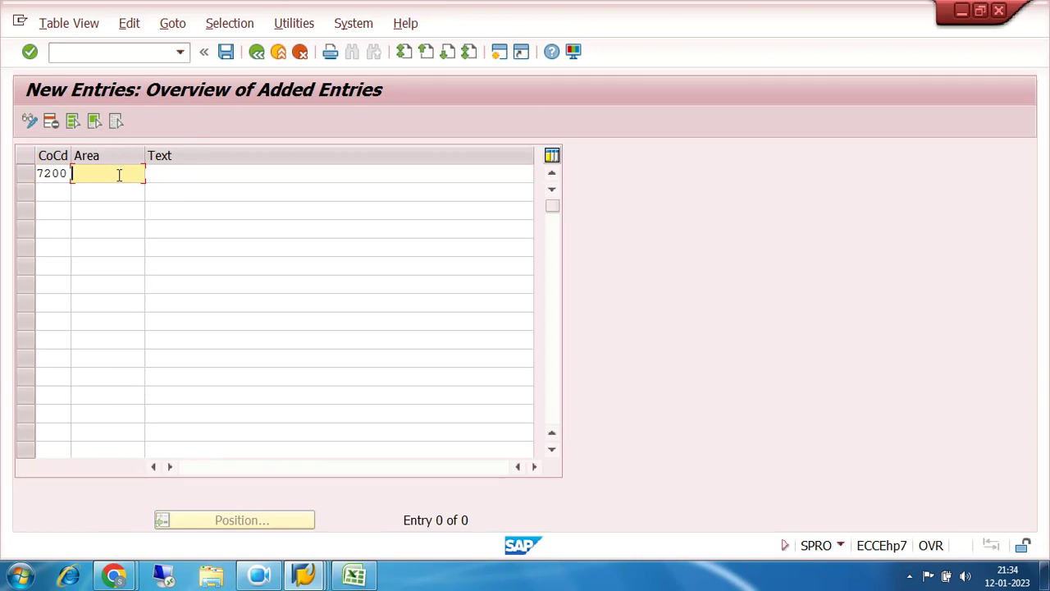
{"action": "left_click", "coordinate": [162, 176]}
{"action": "left_click", "coordinate": [126, 171]}
{"action": "left_click", "coordinate": [158, 173]}
{"action": "type", "text": "7"}
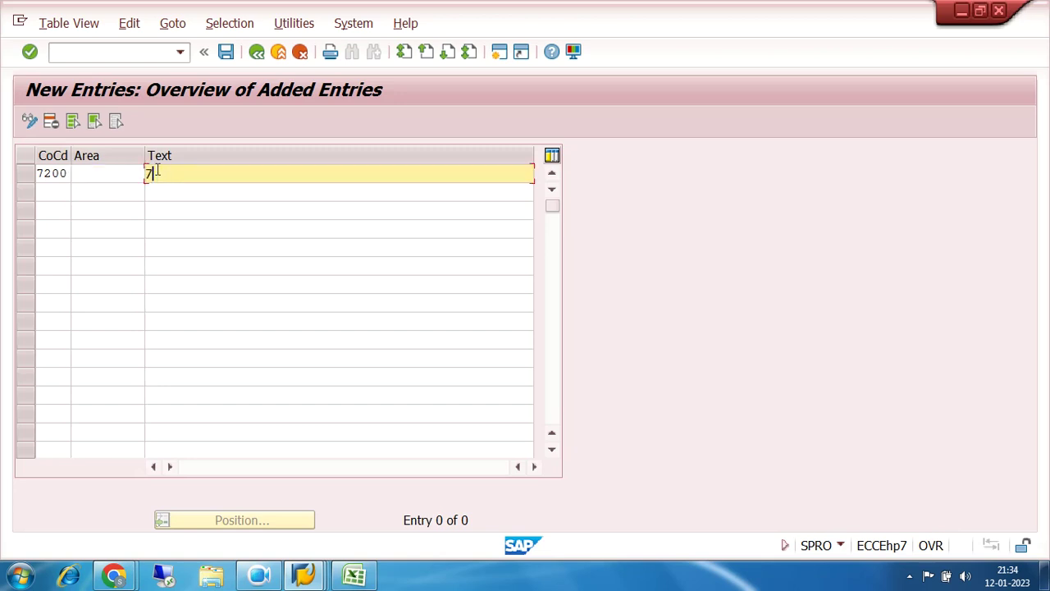
{"action": "type", "text": "200 DUNNING AREA"}
{"action": "key", "text": "Return"}
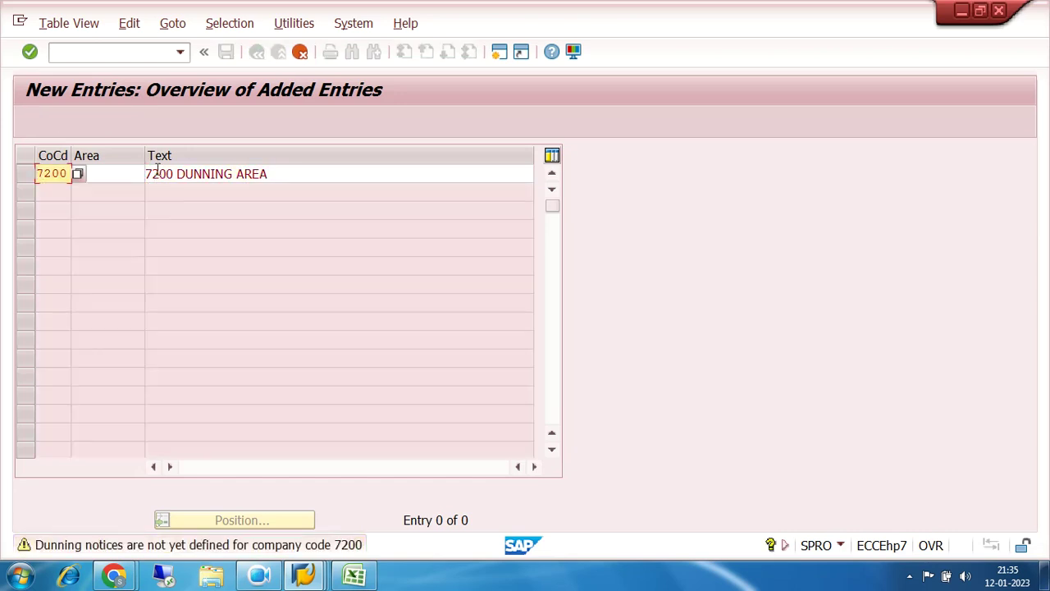
Save the new dunning area under the customizing request EH7K900139 and return to the dunning areas overview.
{"action": "key", "text": "ctrl+s"}
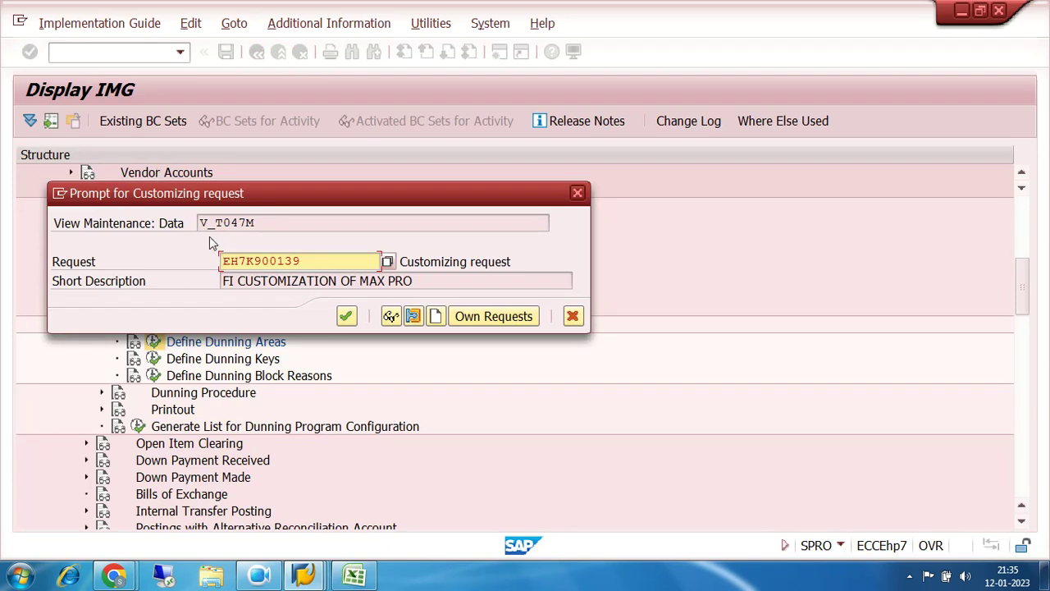
{"action": "left_click", "coordinate": [346, 316]}
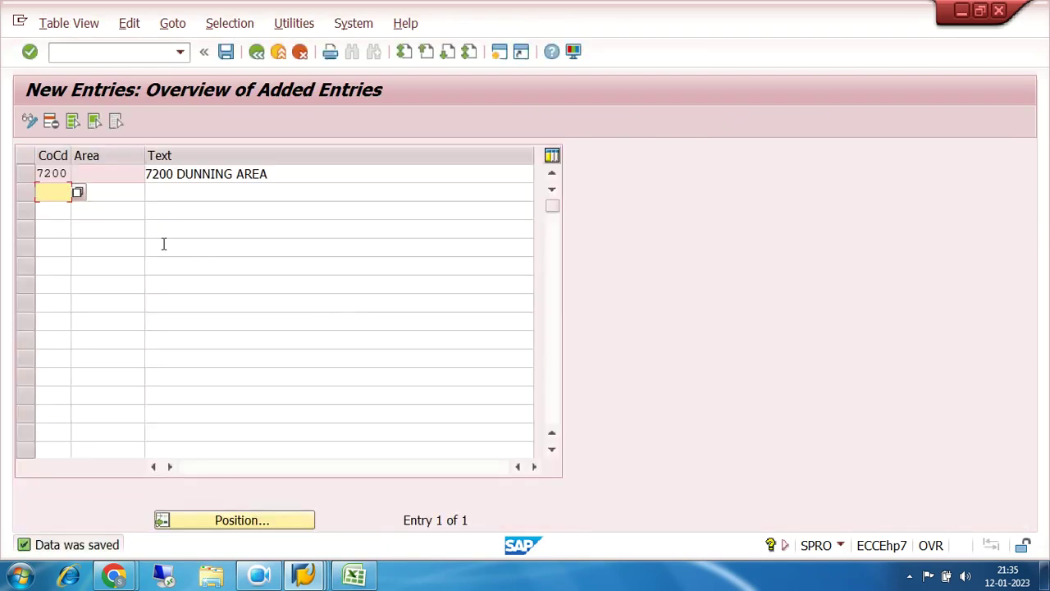
{"action": "left_click", "coordinate": [255, 52]}
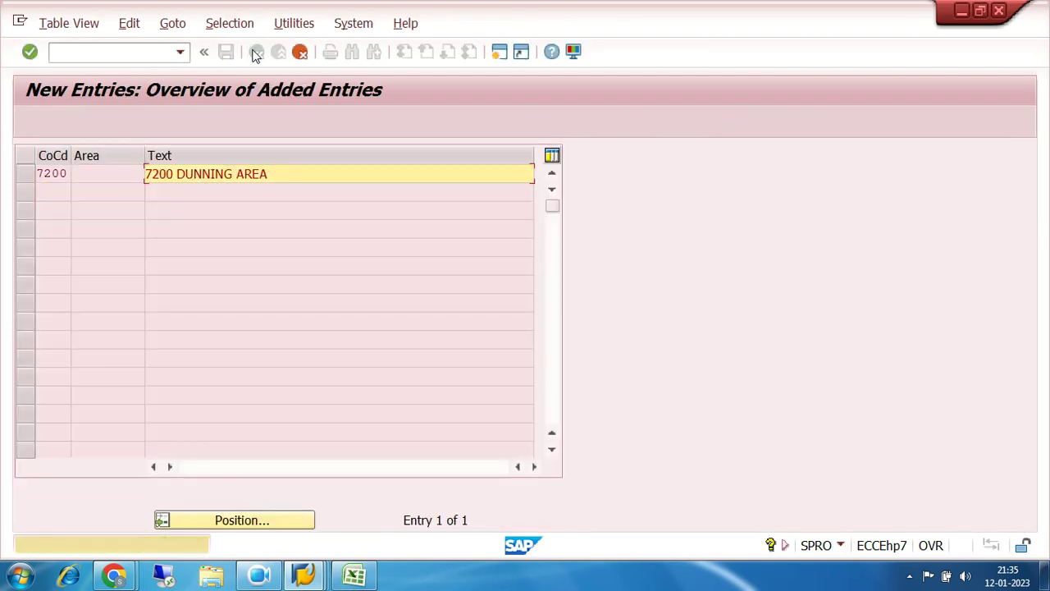
{"action": "left_click", "coordinate": [299, 52]}
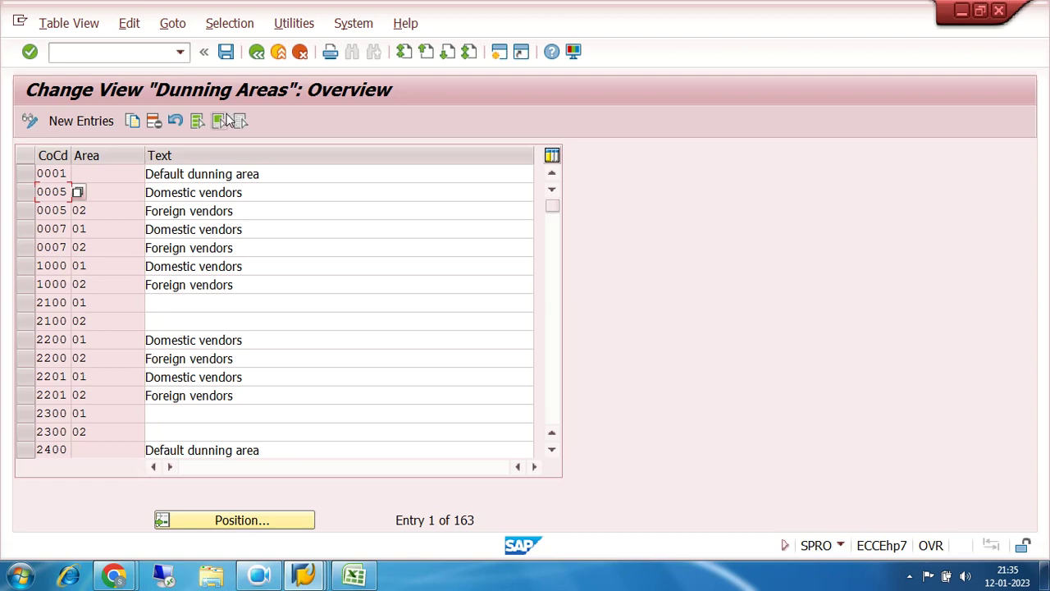
Examine the existing dunning areas of the various company codes through to the end of the list.
{"action": "left_click", "coordinate": [81, 340]}
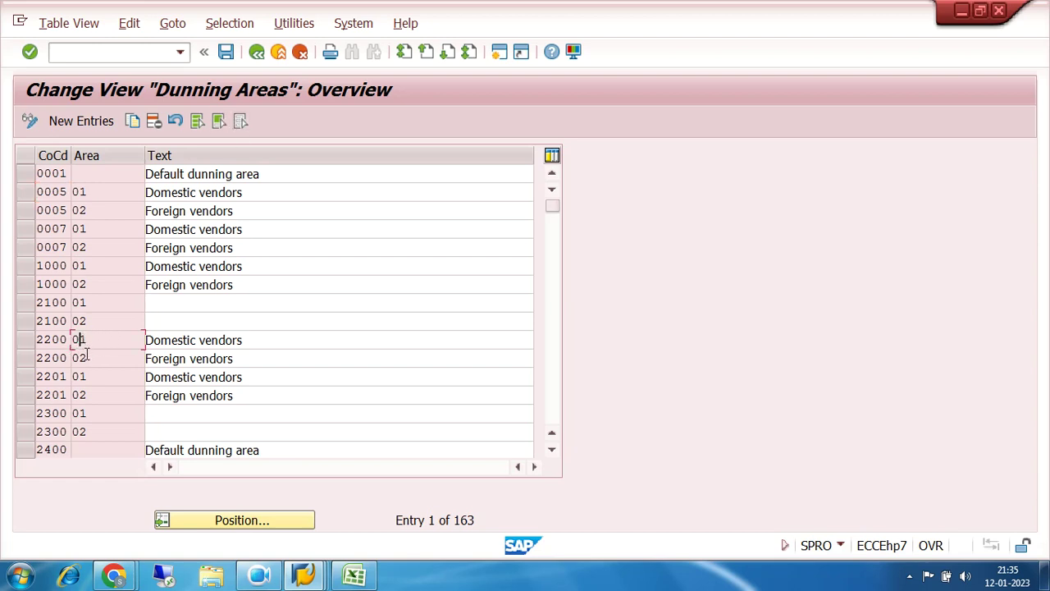
{"action": "left_click", "coordinate": [81, 358]}
{"action": "left_click", "coordinate": [101, 358]}
{"action": "scroll", "coordinate": [101, 351], "scroll_direction": "down", "scroll_amount": 2}
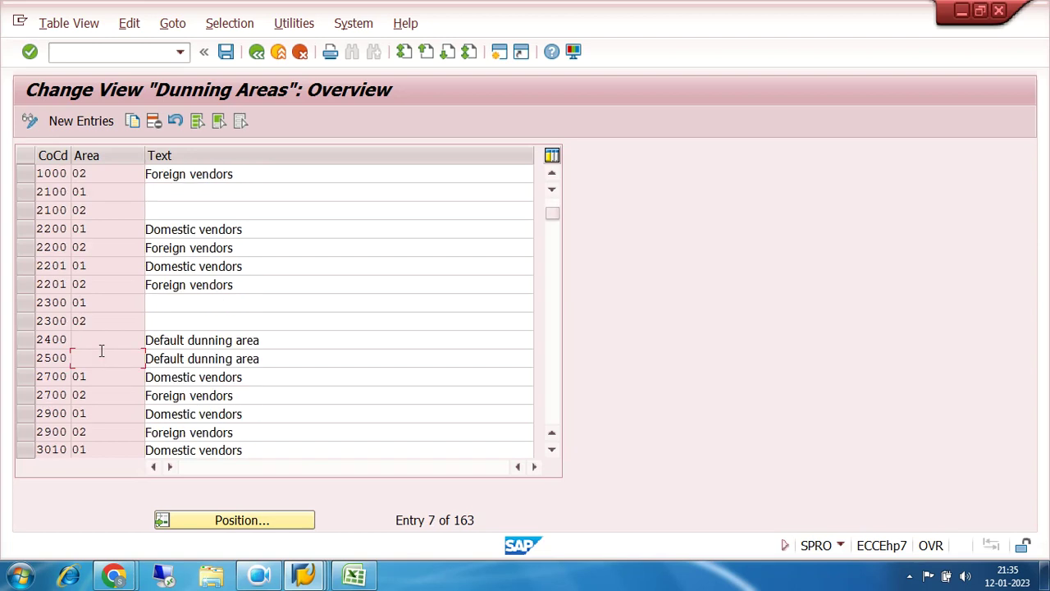
{"action": "scroll", "coordinate": [101, 351], "scroll_direction": "down", "scroll_amount": 5}
{"action": "scroll", "coordinate": [111, 357], "scroll_direction": "down", "scroll_amount": 5}
{"action": "scroll", "coordinate": [114, 358], "scroll_direction": "down", "scroll_amount": 4}
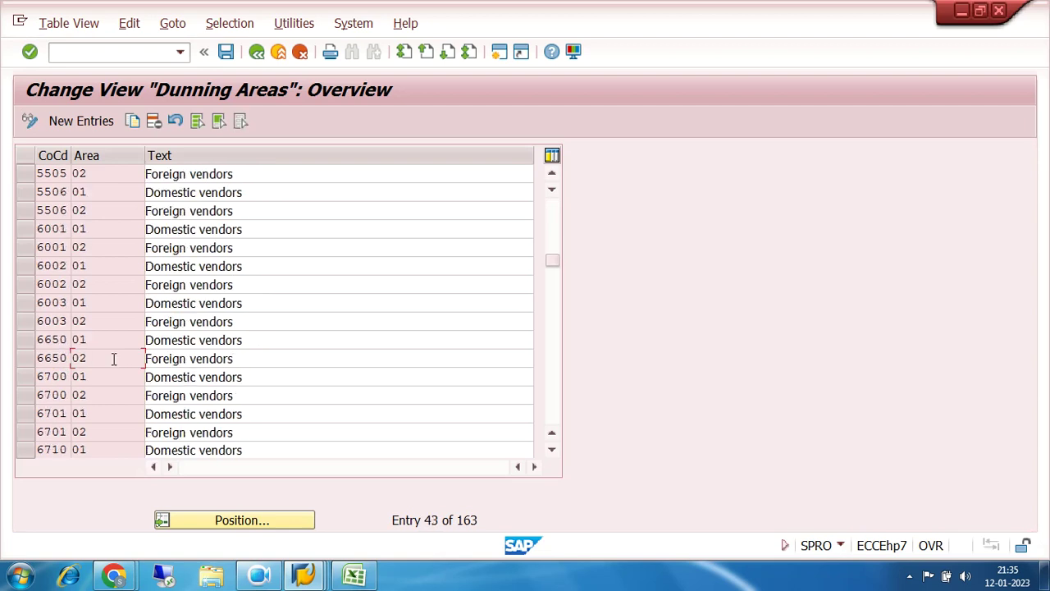
{"action": "left_click", "coordinate": [552, 419]}
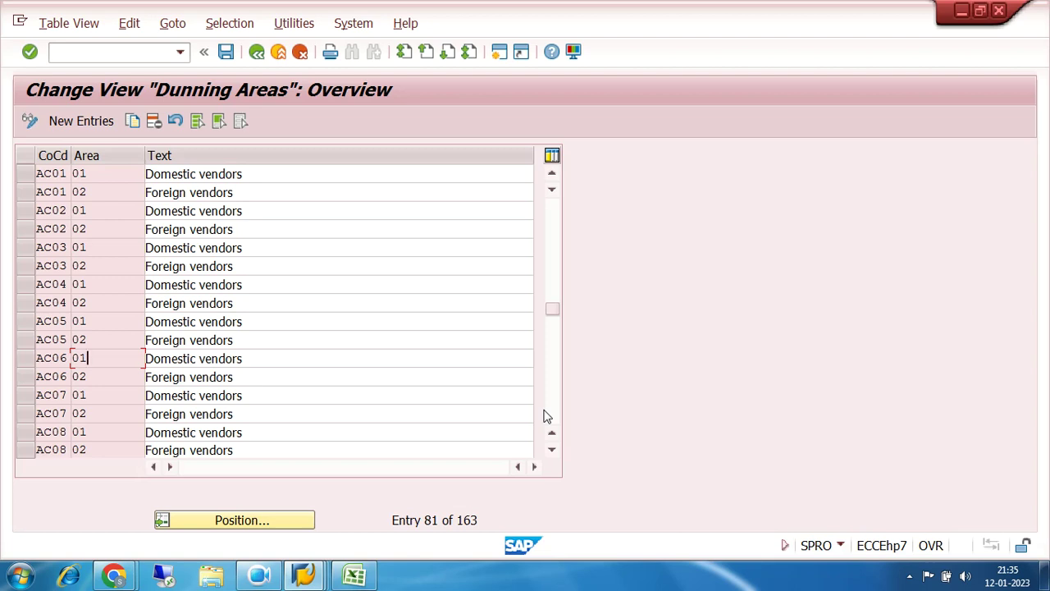
{"action": "left_click", "coordinate": [558, 414]}
{"action": "left_click", "coordinate": [558, 414]}
{"action": "left_click", "coordinate": [560, 414]}
{"action": "left_click", "coordinate": [560, 414]}
{"action": "left_click", "coordinate": [561, 414]}
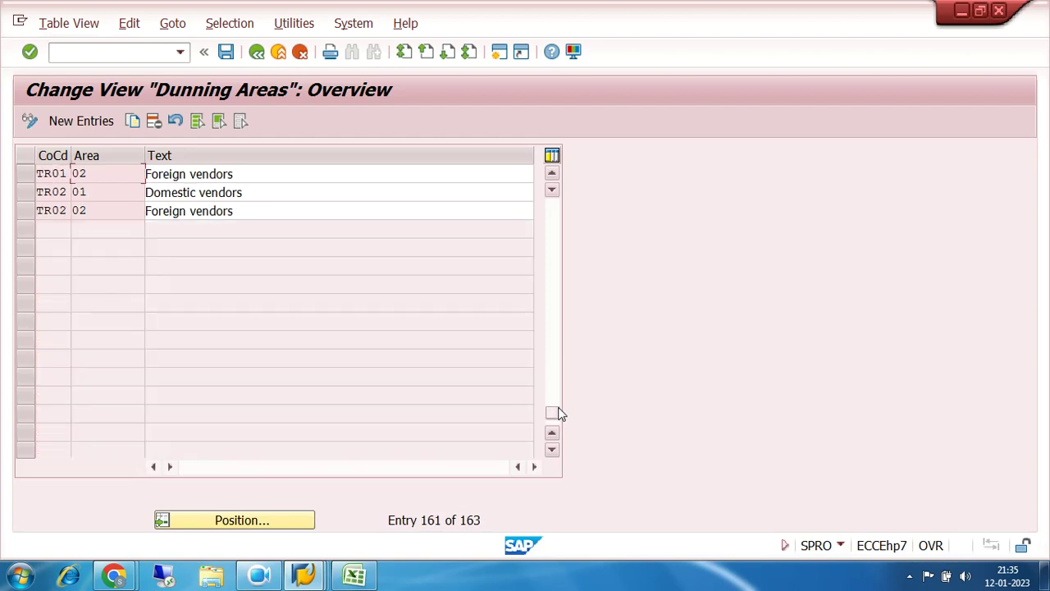
{"action": "left_click", "coordinate": [553, 236]}
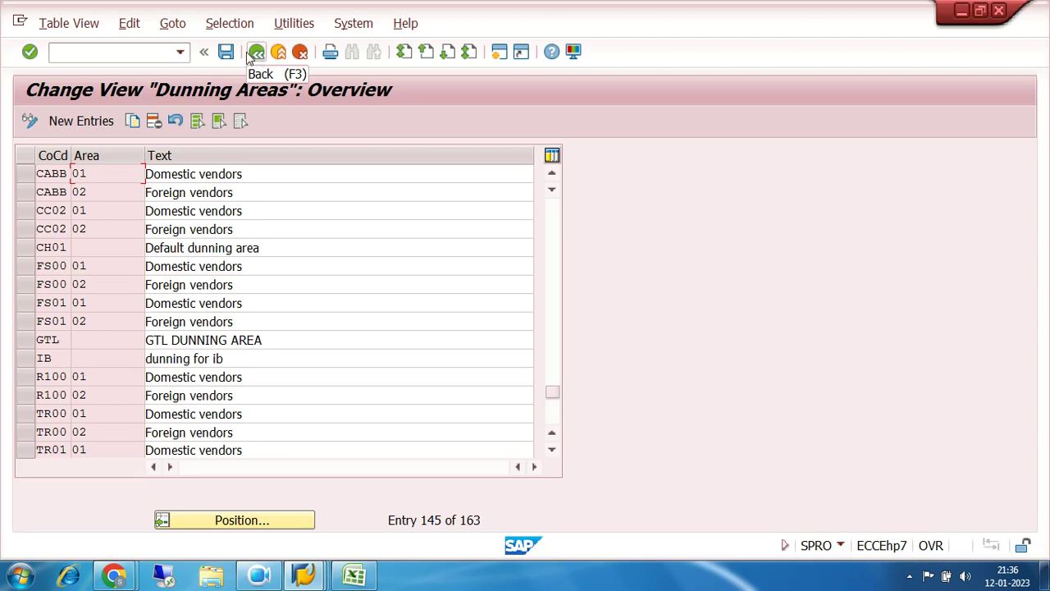
Leave the dunning areas and open Define Dunning Procedures under Dunning Procedure in the IMG.
{"action": "left_click", "coordinate": [258, 54]}
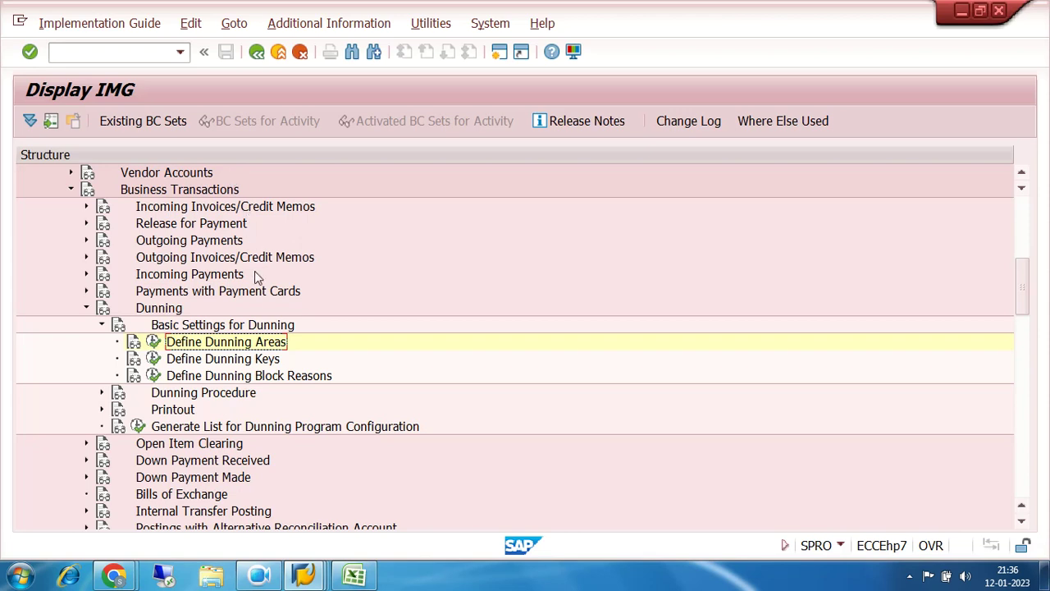
{"action": "left_click", "coordinate": [101, 325]}
{"action": "left_click", "coordinate": [206, 345]}
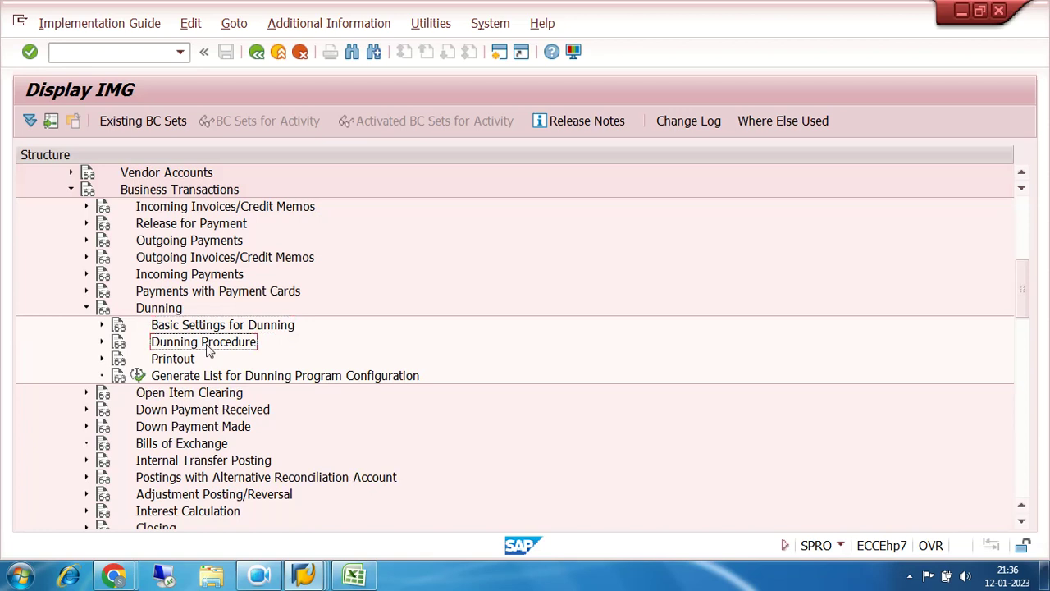
{"action": "left_click", "coordinate": [101, 342]}
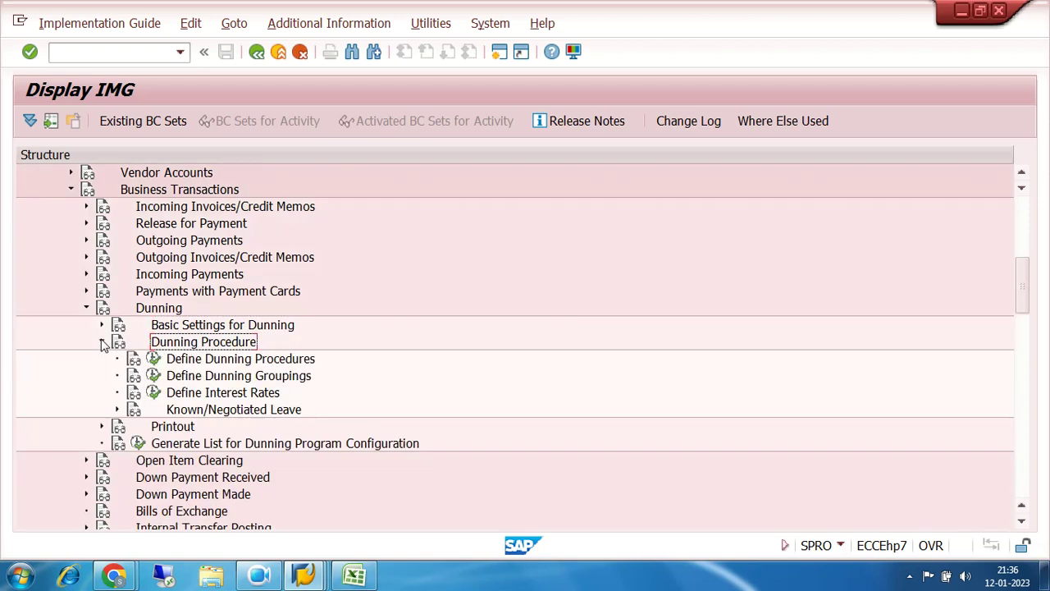
{"action": "left_click", "coordinate": [153, 359]}
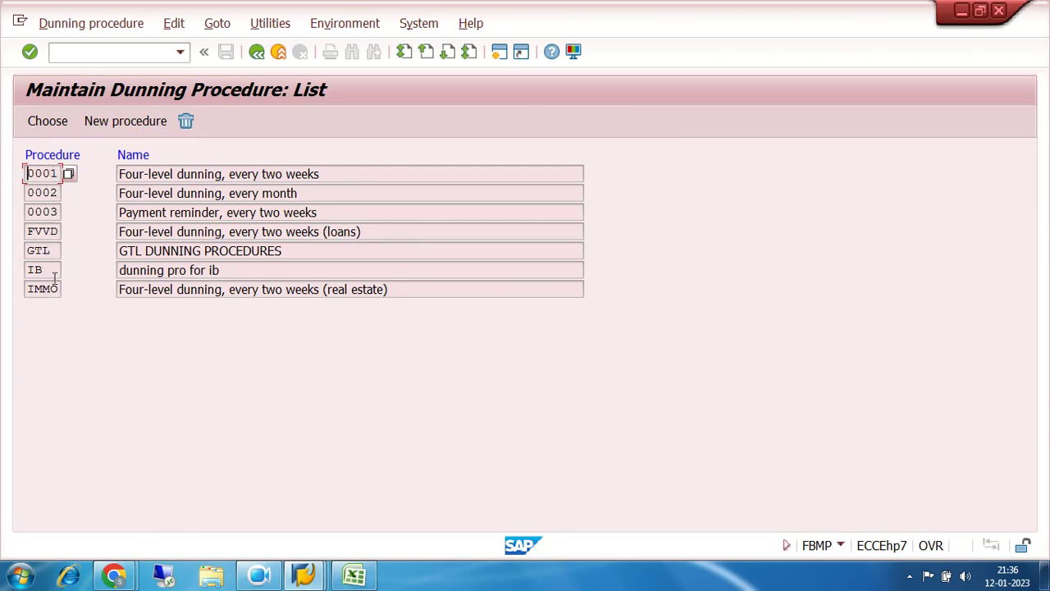
Start a new dunning procedure with the ID 7200 and the name "7200 DUNNING PROCEDURE".
{"action": "left_click", "coordinate": [125, 121]}
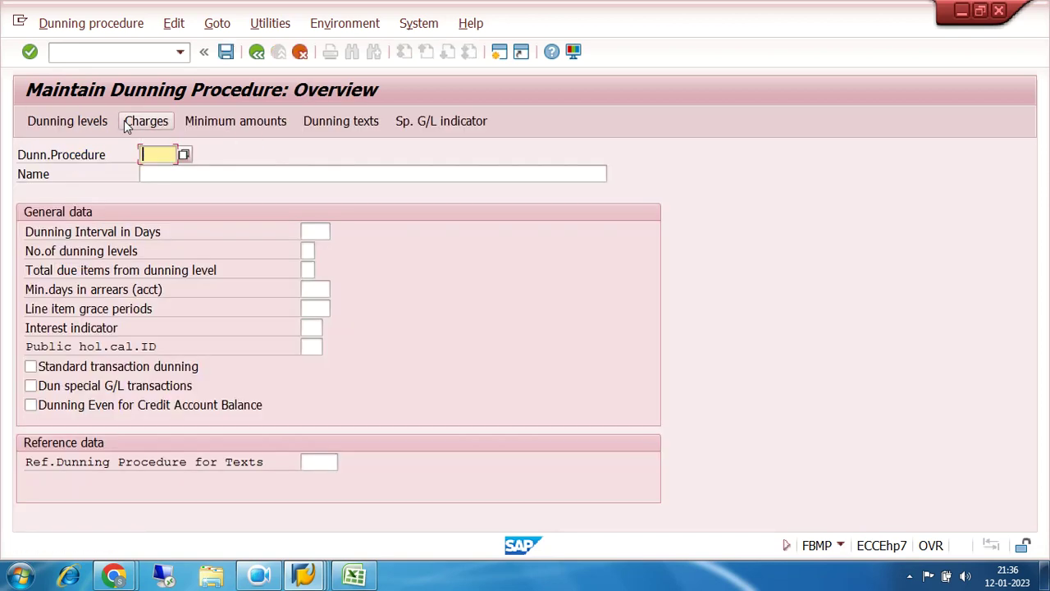
{"action": "type", "text": "7200"}
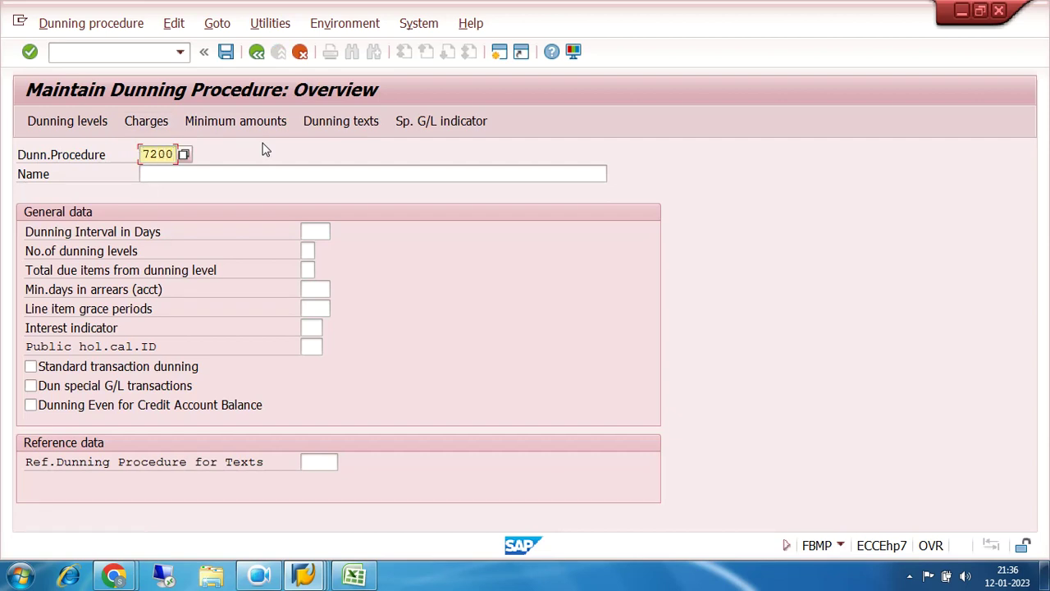
{"action": "left_click", "coordinate": [260, 174]}
{"action": "type", "text": "7200 DUNNING PROCEDURE"}
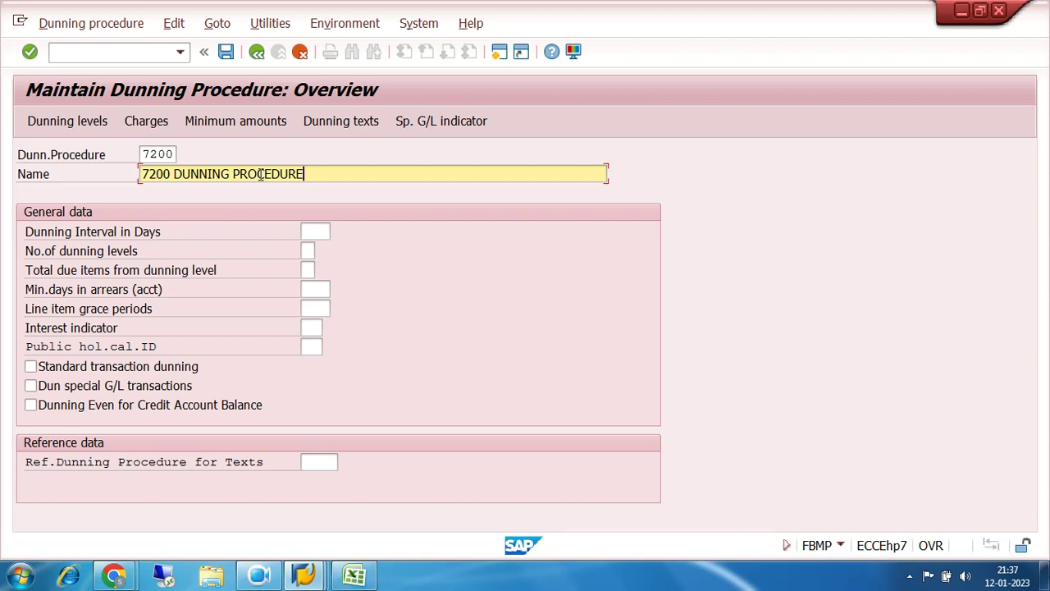
Set a dunning interval of 10 days, 4 dunning levels and a line item grace period of 3, and enable standard transaction dunning.
{"action": "left_click", "coordinate": [311, 231]}
{"action": "type", "text": "10"}
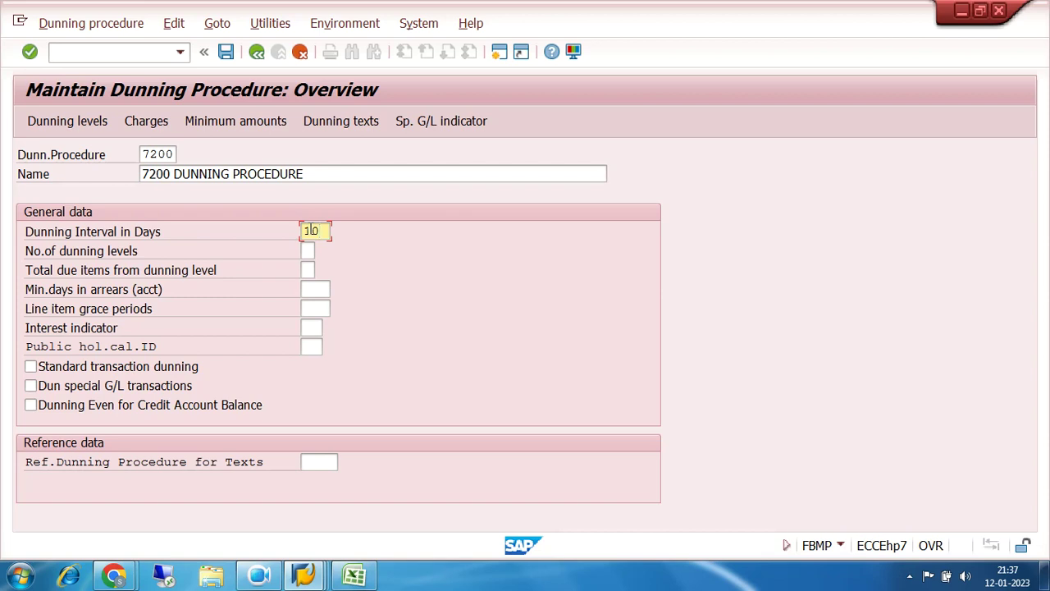
{"action": "left_click", "coordinate": [306, 251]}
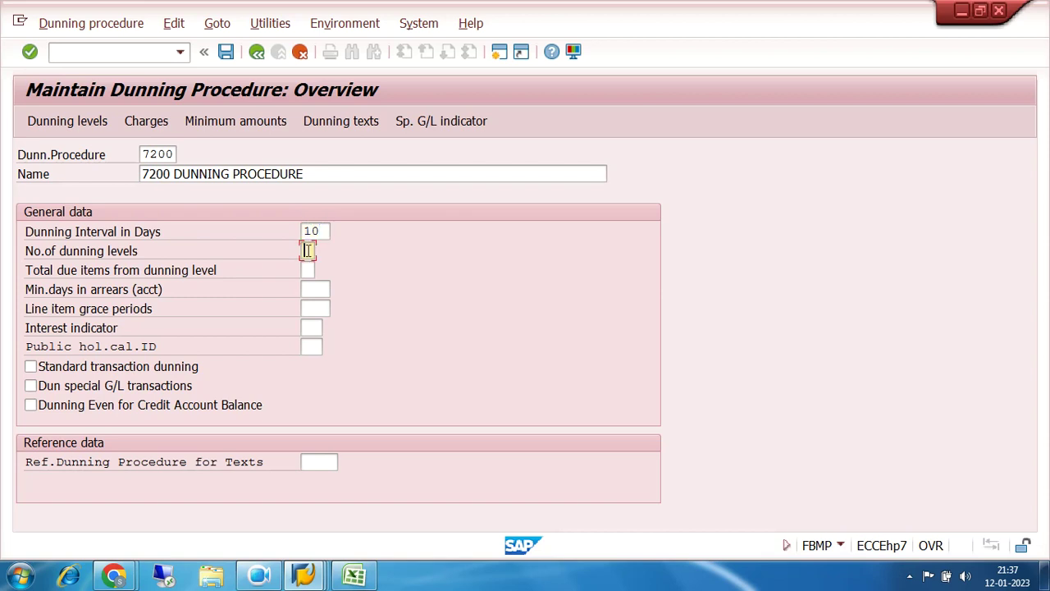
{"action": "type", "text": "4"}
{"action": "left_click", "coordinate": [314, 307]}
{"action": "type", "text": "3"}
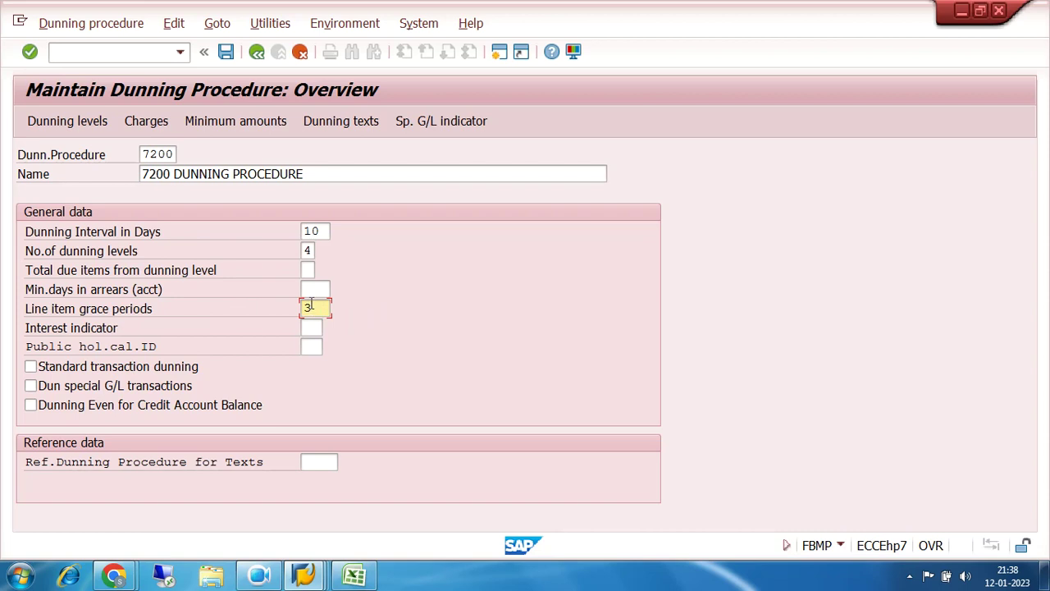
{"action": "left_click", "coordinate": [32, 367]}
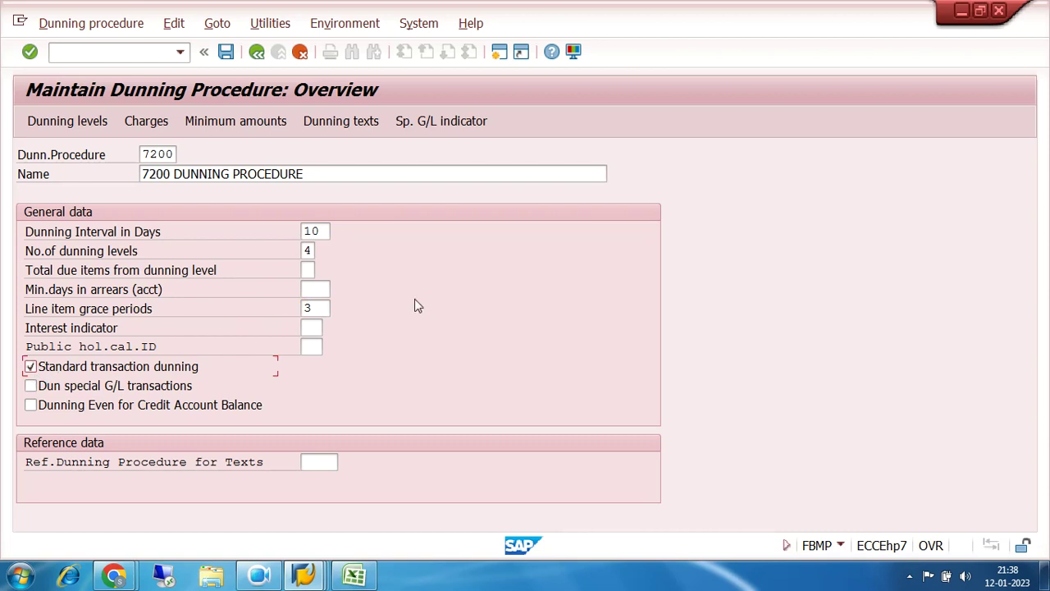
Try to save dunning procedure 7200, accepting 7200 as its reference dunning procedure for texts.
{"action": "left_click", "coordinate": [227, 52]}
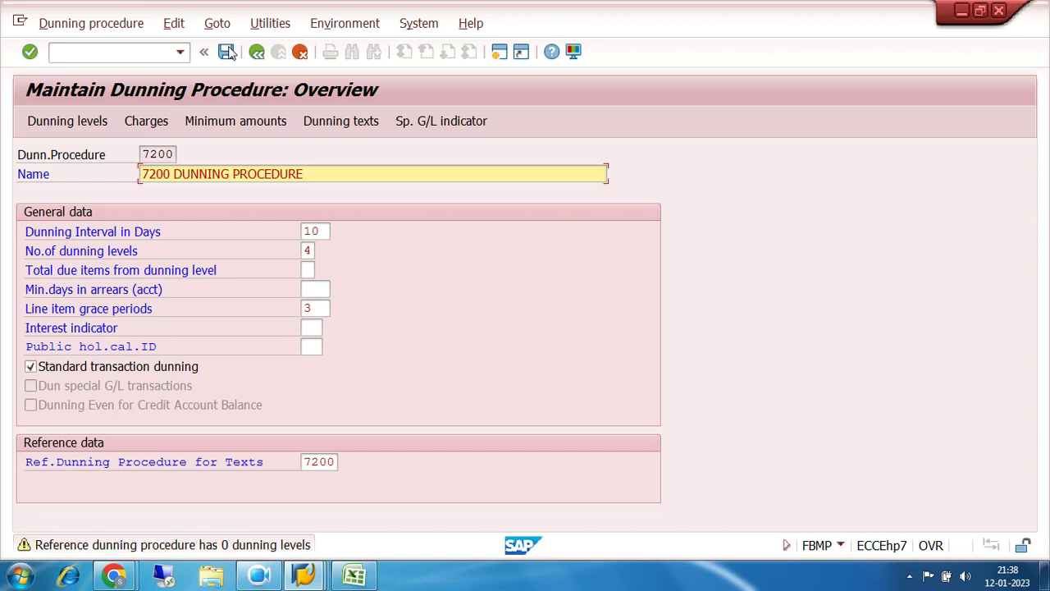
{"action": "left_click", "coordinate": [227, 52]}
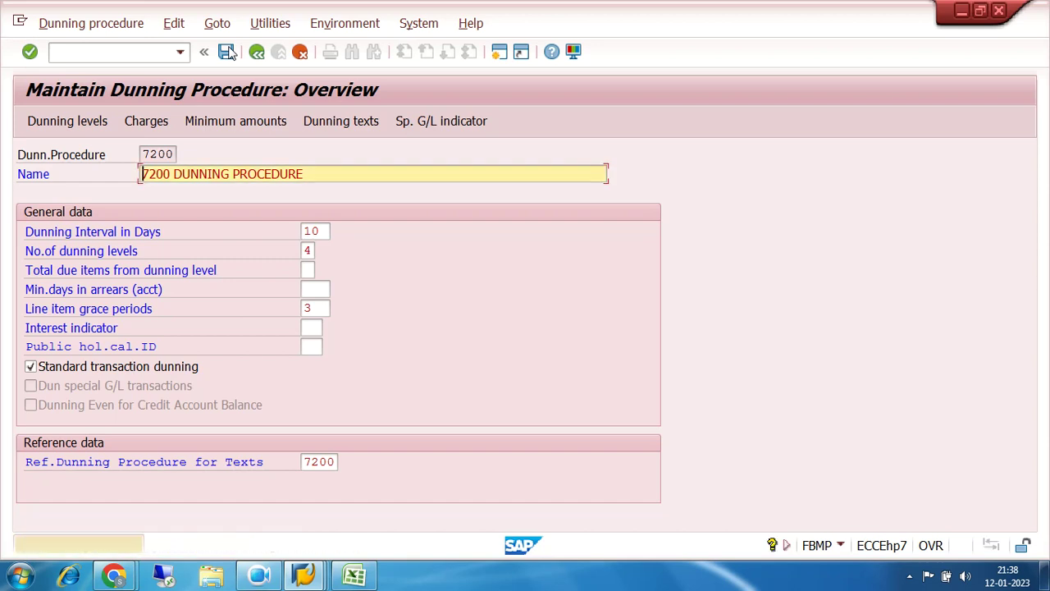
{"action": "left_click", "coordinate": [228, 52]}
{"action": "left_click", "coordinate": [227, 52]}
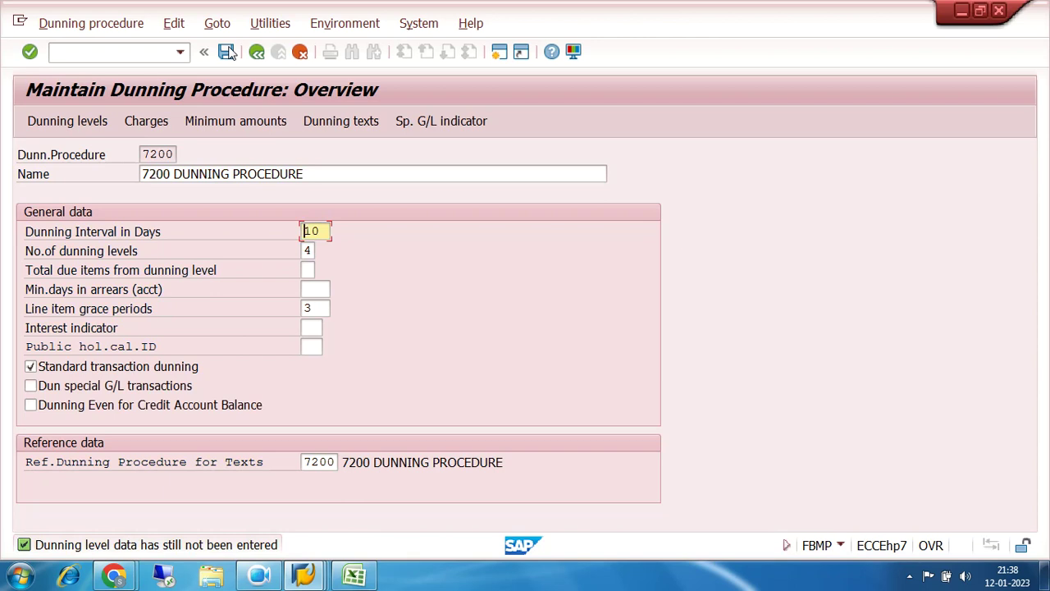
{"action": "left_click", "coordinate": [227, 51]}
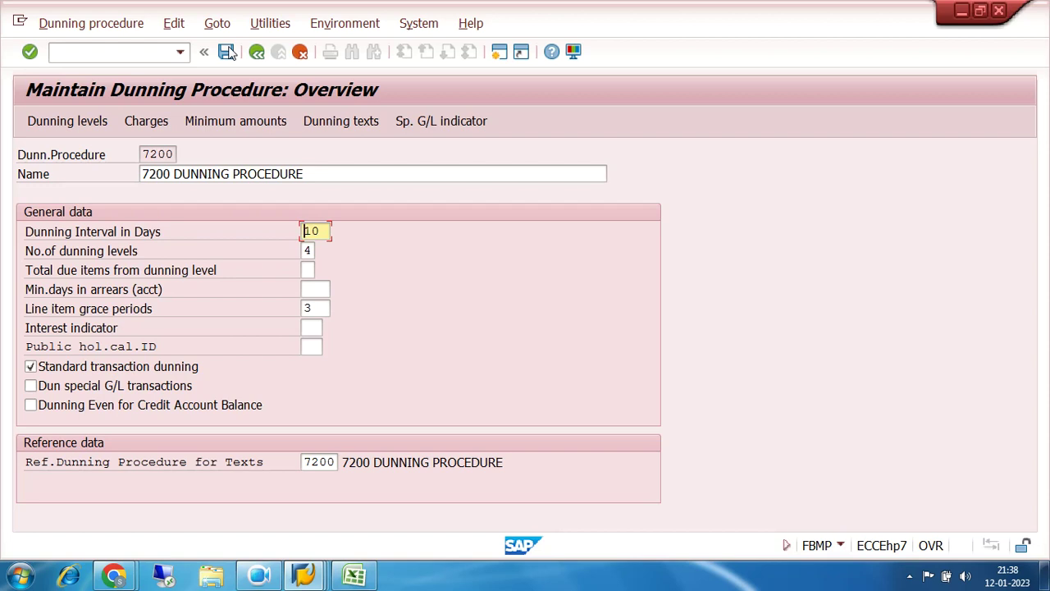
Try to open the dunning texts of procedure 7200 for company code 7200 with account type Customer.
{"action": "left_click", "coordinate": [327, 122]}
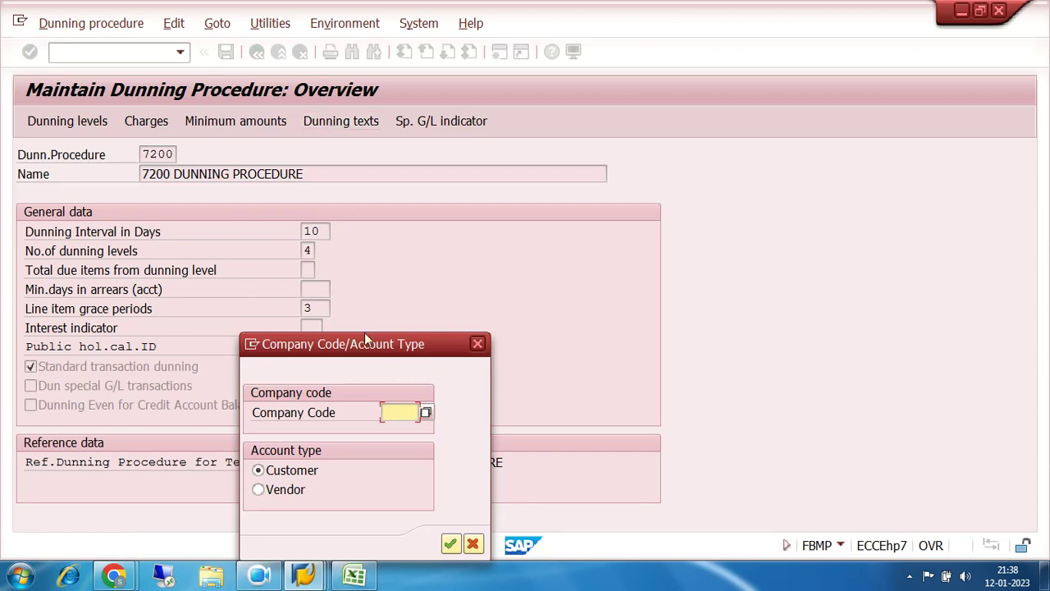
{"action": "type", "text": "7200"}
{"action": "key", "text": "Return"}
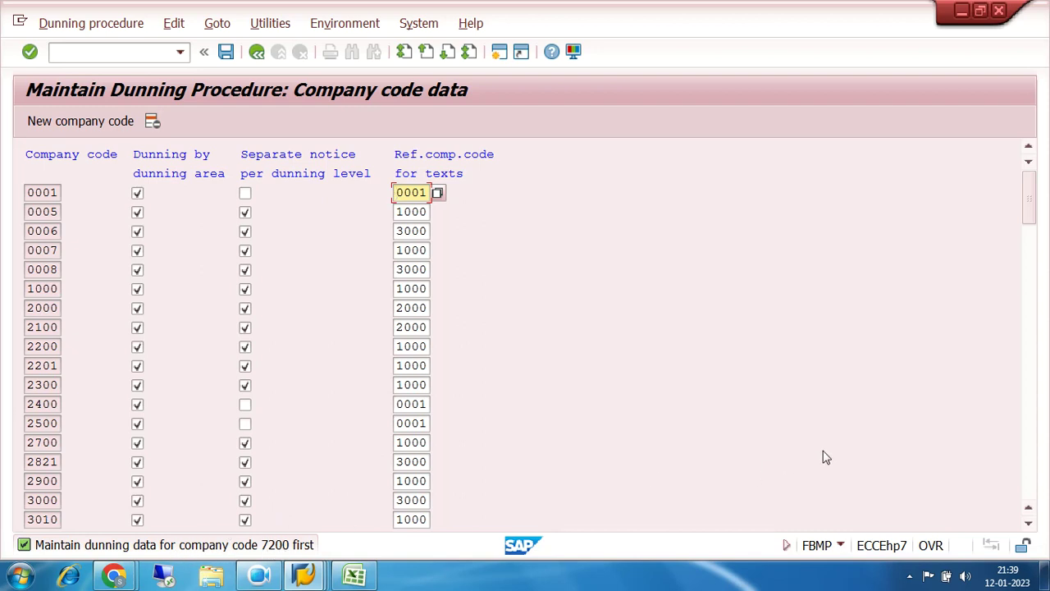
Add company code 7200 with dunning by dunning area and separate notice per dunning level, saving it in customizing request EH7K900139.
{"action": "left_click", "coordinate": [95, 123]}
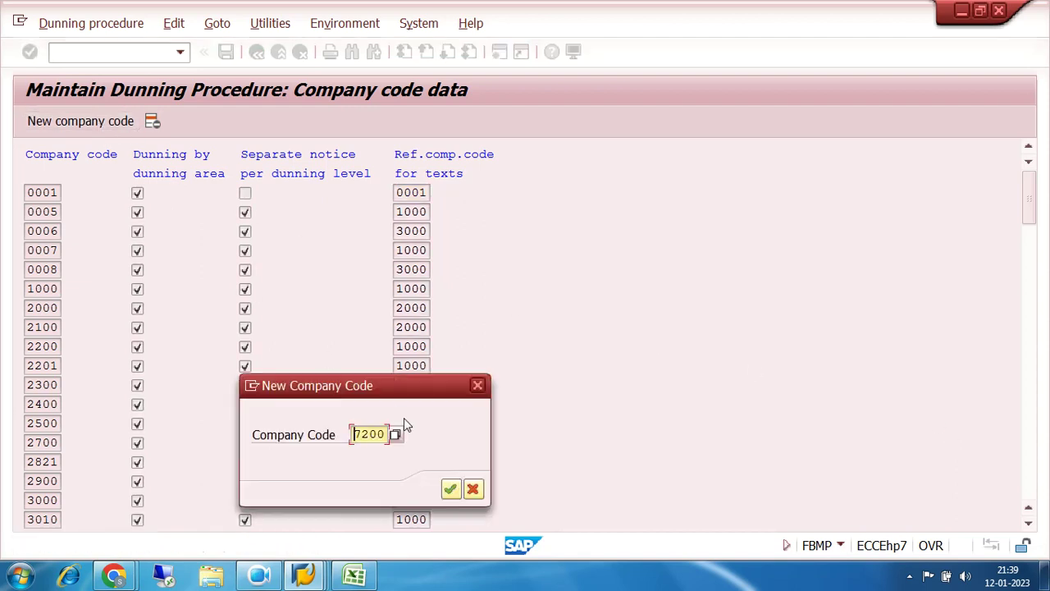
{"action": "left_click", "coordinate": [450, 490]}
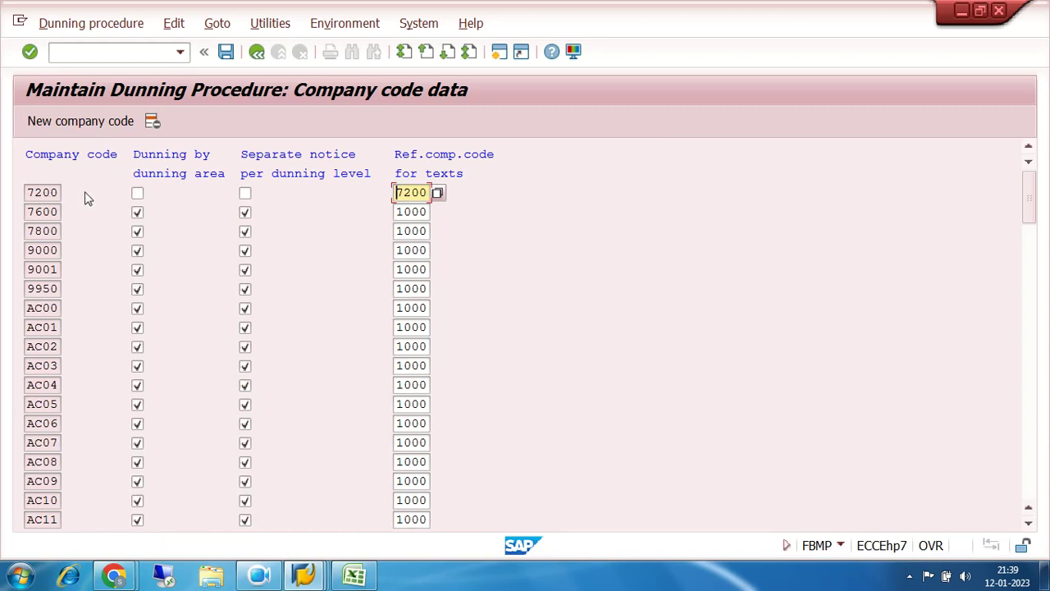
{"action": "left_click", "coordinate": [138, 194]}
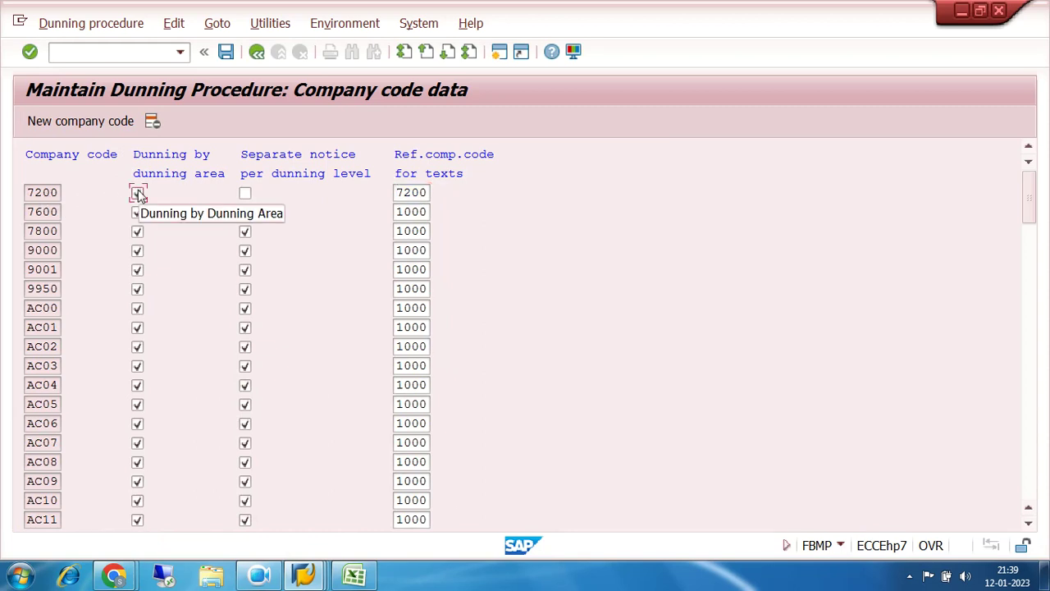
{"action": "left_click", "coordinate": [245, 194]}
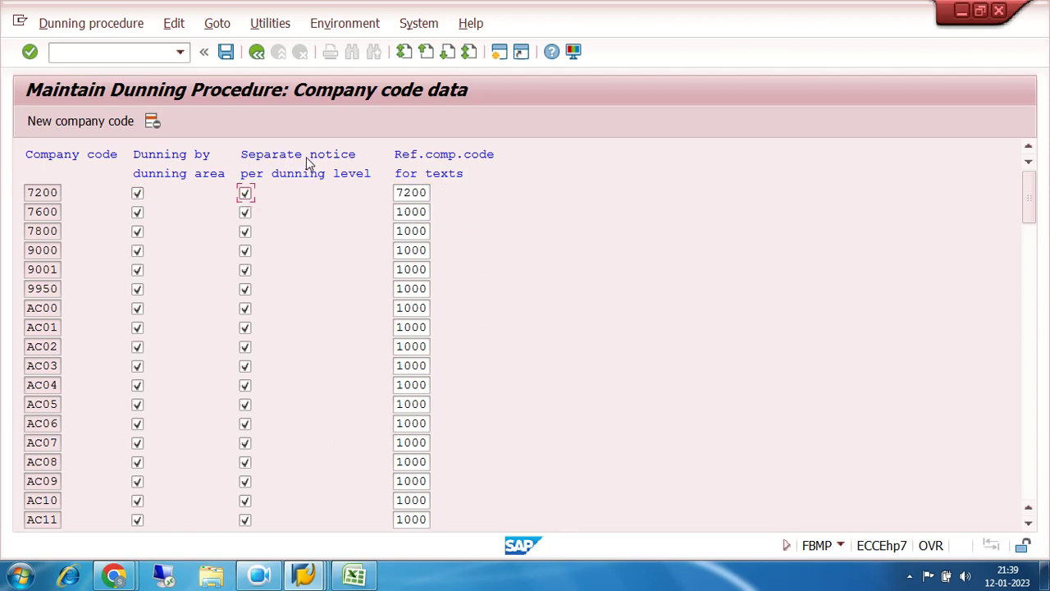
{"action": "left_click", "coordinate": [227, 52]}
{"action": "left_click", "coordinate": [226, 51]}
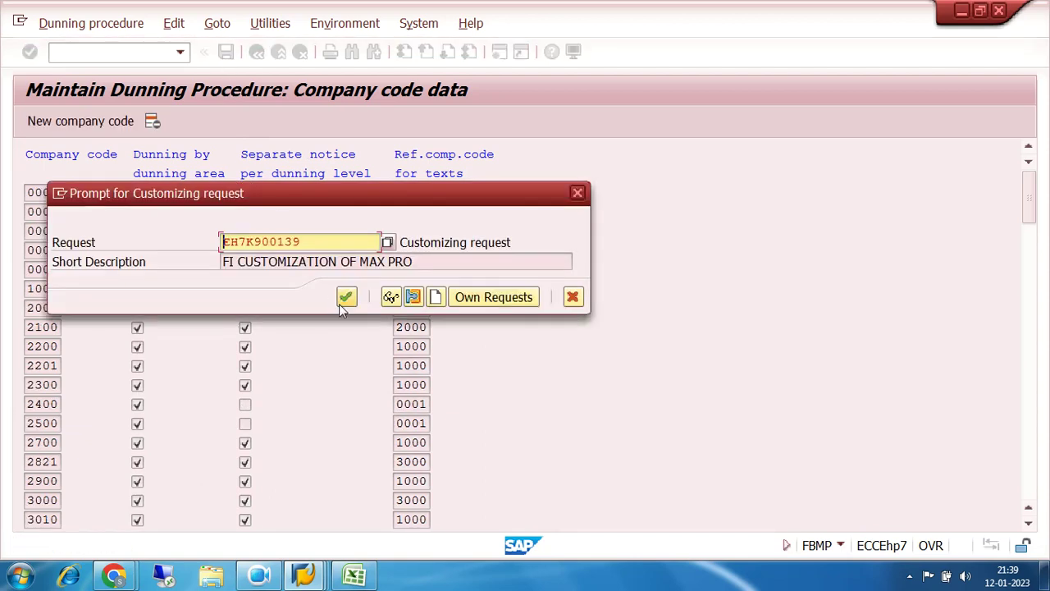
{"action": "left_click", "coordinate": [345, 300]}
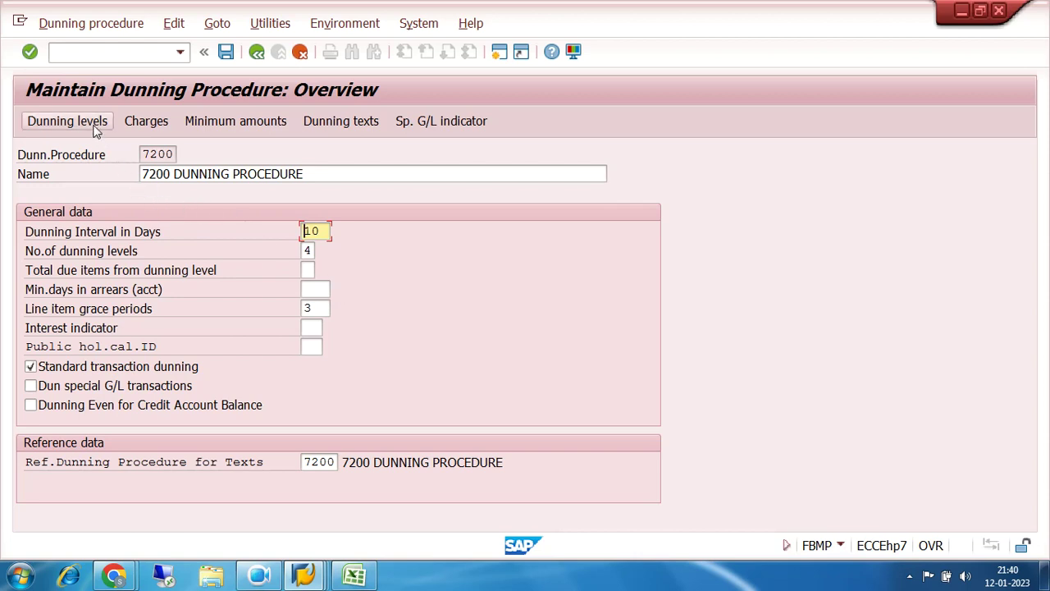
Open the dunning levels of procedure 7200 and examine the days in arrears for levels 1 to 4.
{"action": "left_click", "coordinate": [67, 121]}
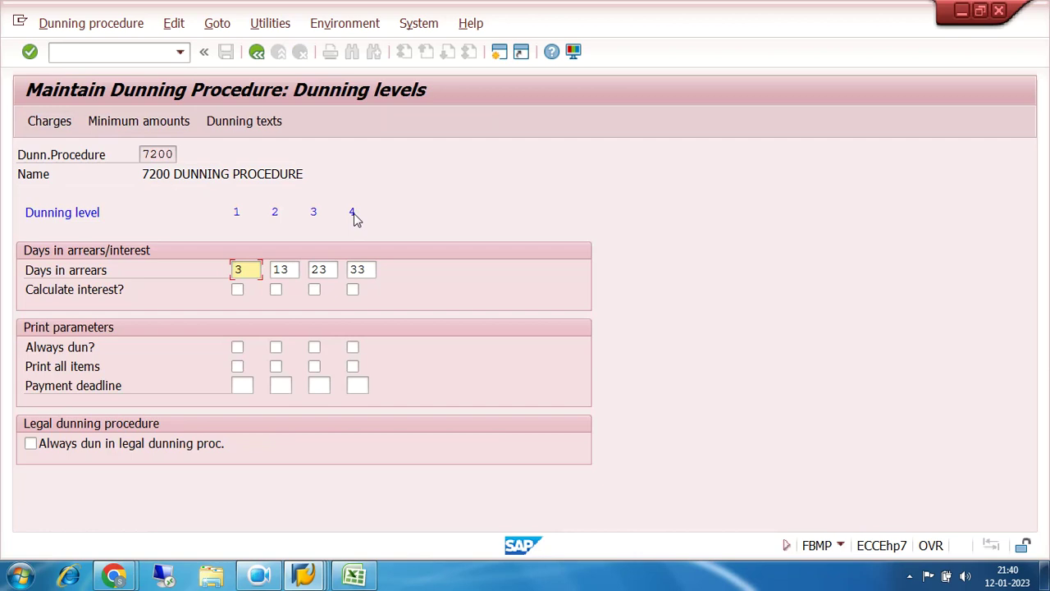
{"action": "left_click", "coordinate": [253, 267]}
{"action": "double_click", "coordinate": [289, 268]}
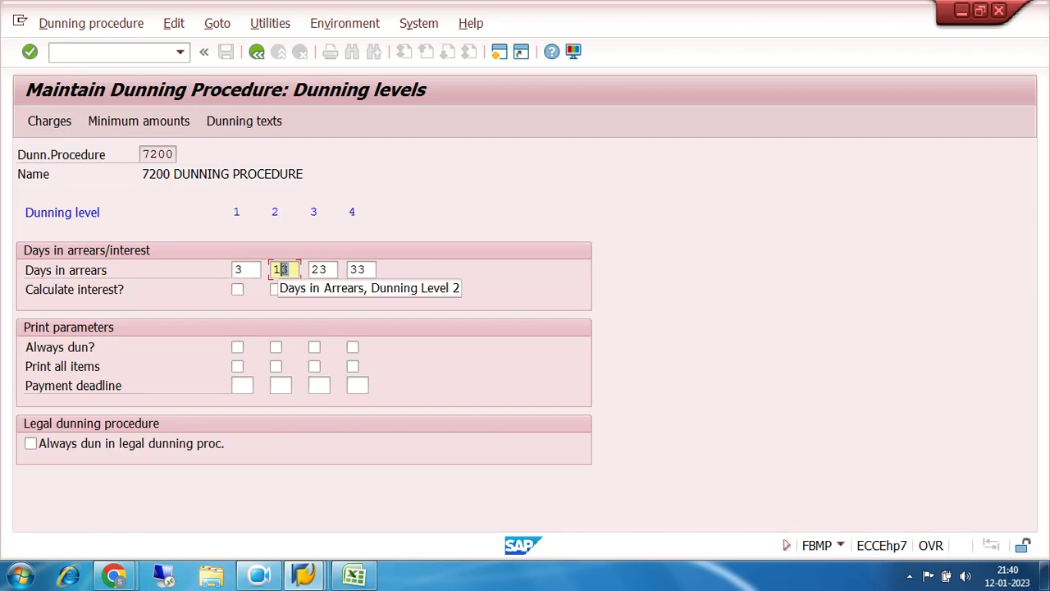
{"action": "double_click", "coordinate": [332, 270]}
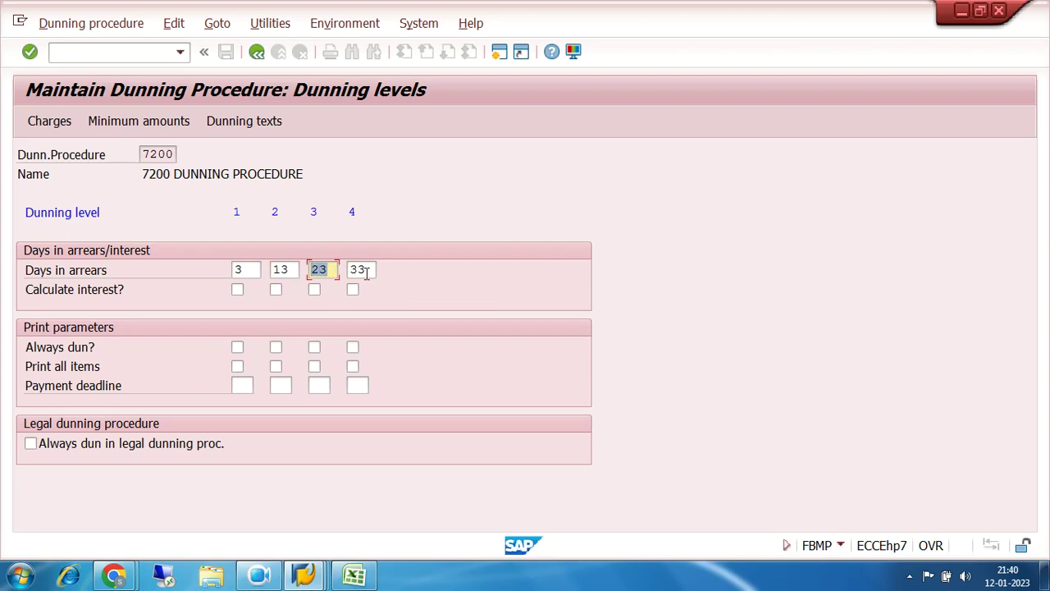
{"action": "double_click", "coordinate": [357, 270]}
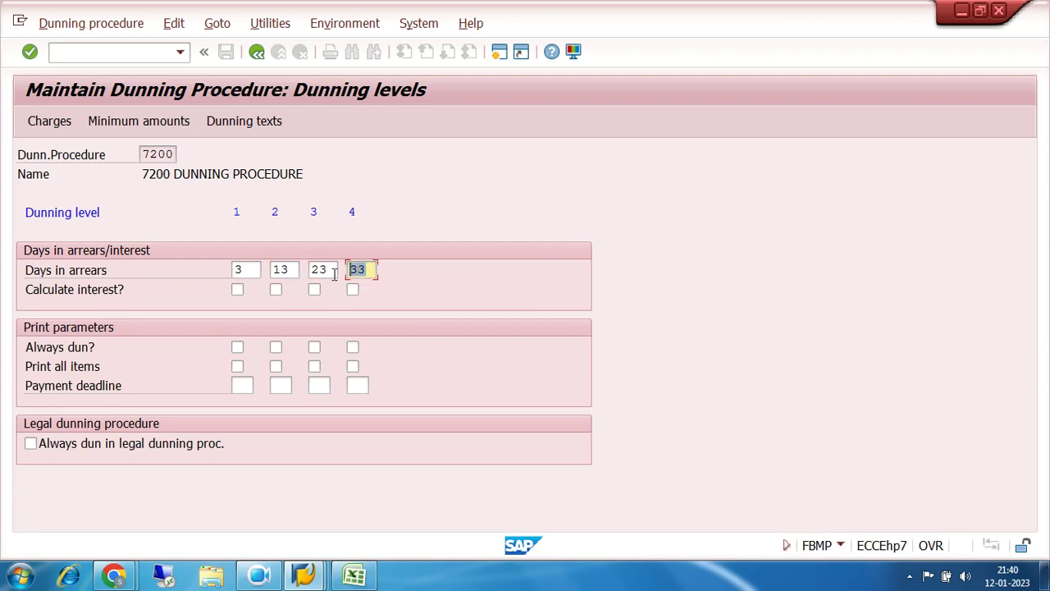
{"action": "left_click", "coordinate": [244, 269]}
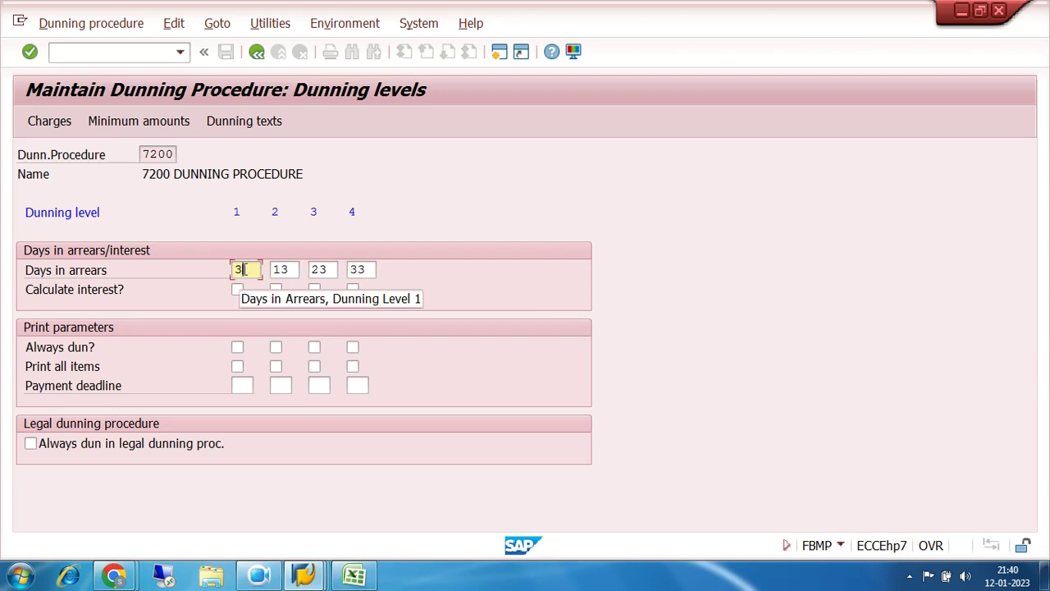
{"action": "left_click_drag", "start_coordinate": [244, 269], "coordinate": [230, 270]}
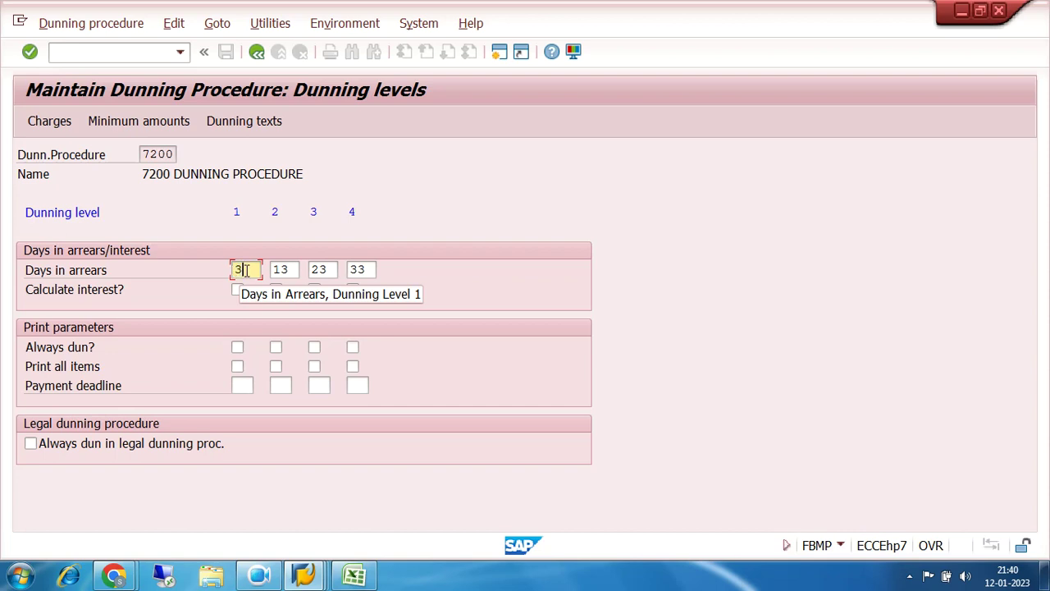
{"action": "double_click", "coordinate": [276, 269]}
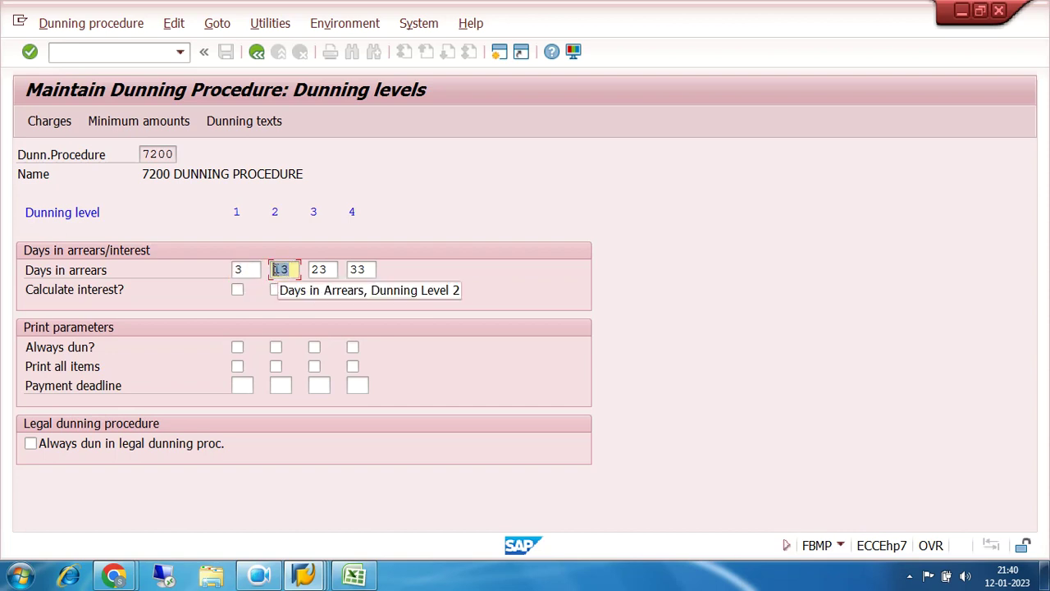
{"action": "double_click", "coordinate": [330, 269]}
{"action": "double_click", "coordinate": [363, 267]}
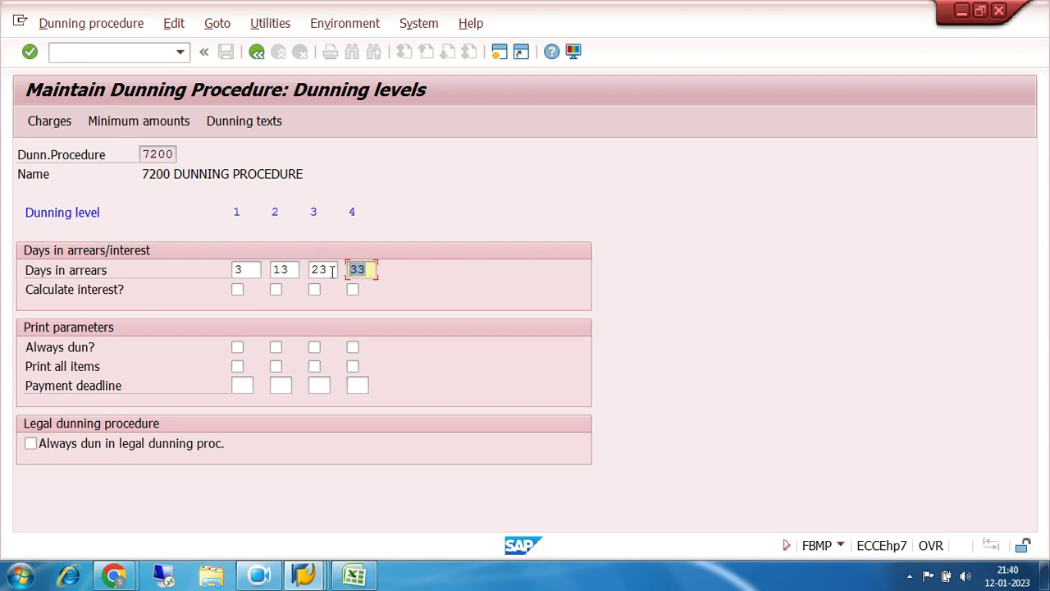
Enable Always dun for all four dunning levels and open the customer dunning texts for company code 7200.
{"action": "left_click", "coordinate": [237, 347]}
{"action": "left_click", "coordinate": [276, 347]}
{"action": "left_click", "coordinate": [314, 347]}
{"action": "left_click", "coordinate": [353, 347]}
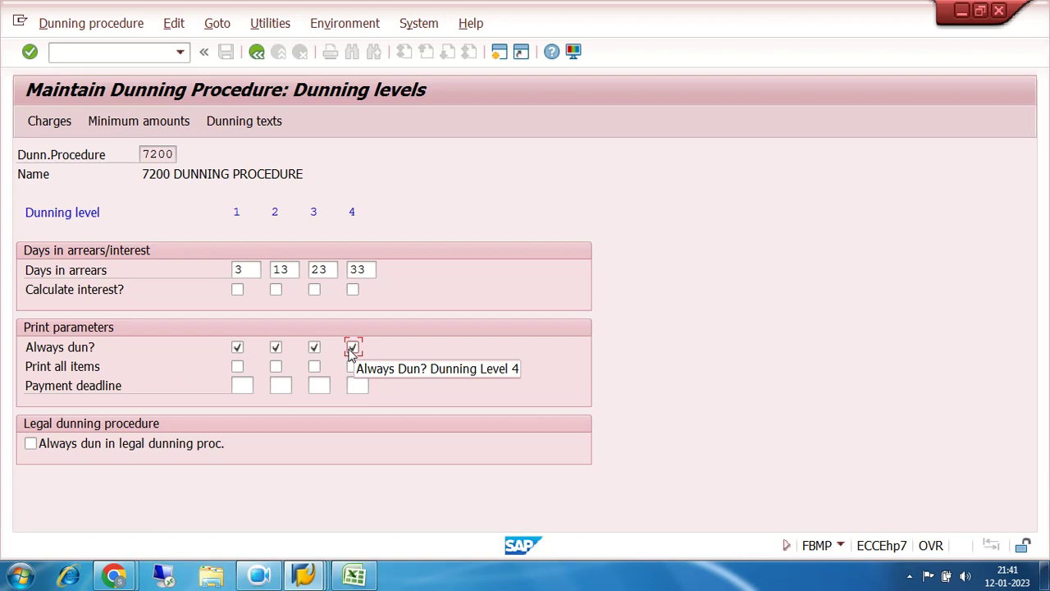
{"action": "left_click", "coordinate": [244, 123]}
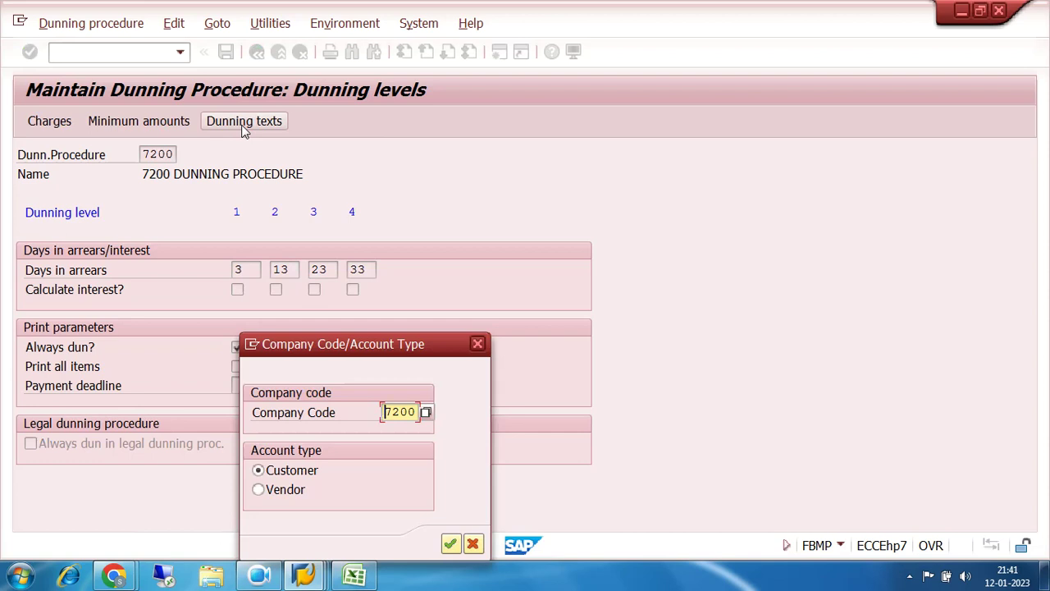
{"action": "left_click", "coordinate": [451, 544]}
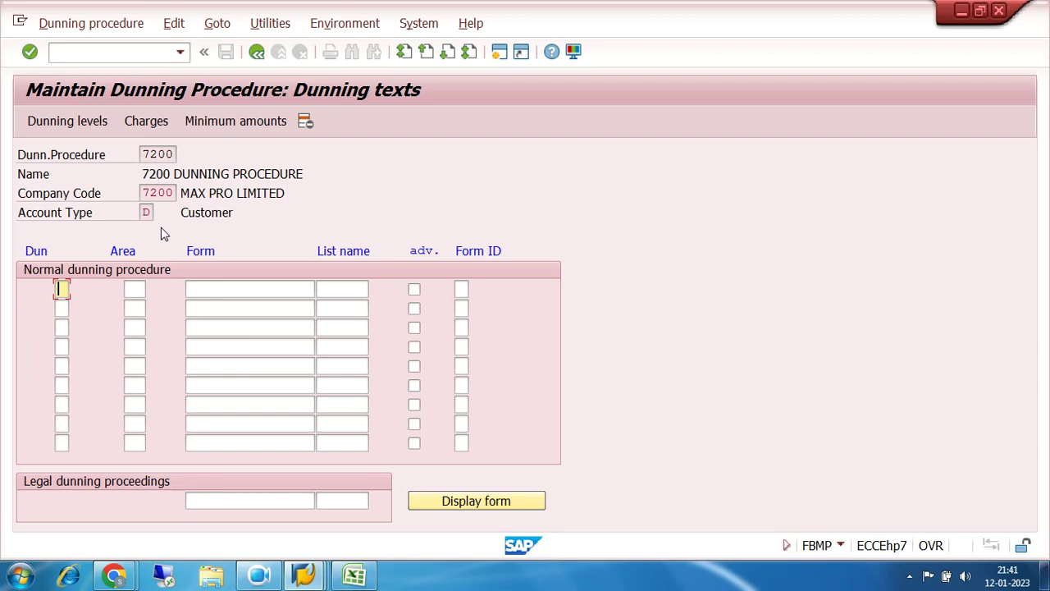
Open a new SAP session, display the Customizing Implementation Guide and expand Financial Accounting (New).
{"action": "left_click", "coordinate": [500, 53]}
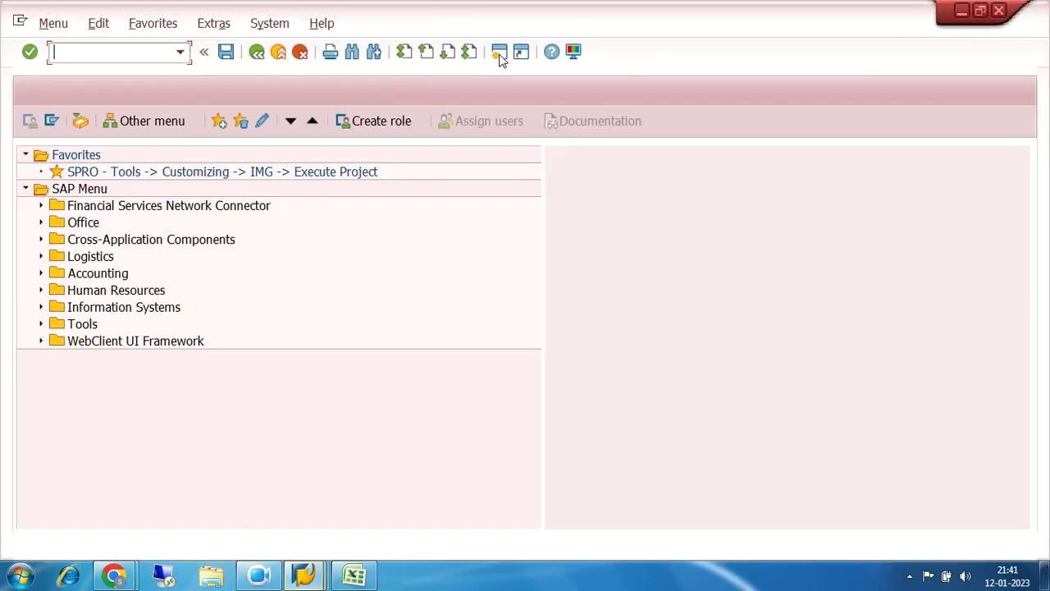
{"action": "left_click", "coordinate": [500, 54]}
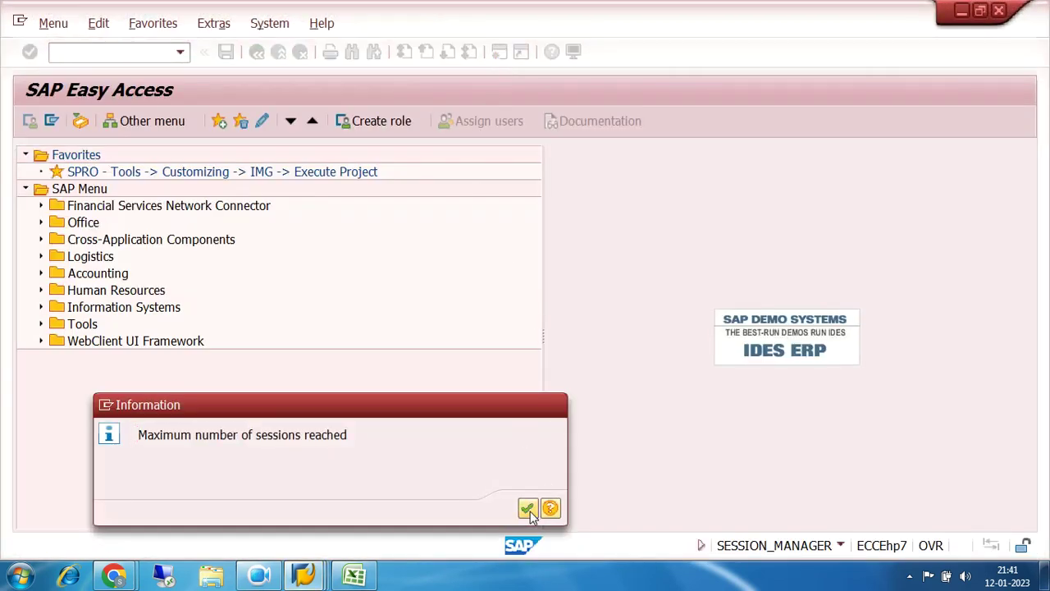
{"action": "left_click", "coordinate": [525, 507]}
{"action": "double_click", "coordinate": [172, 175]}
{"action": "left_click", "coordinate": [133, 121]}
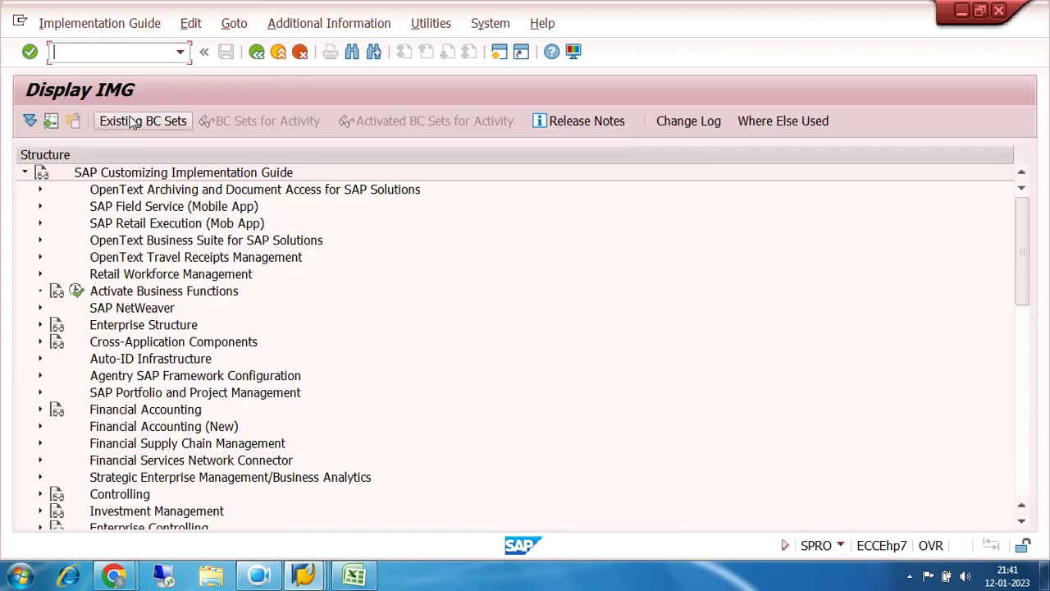
{"action": "left_click", "coordinate": [41, 426]}
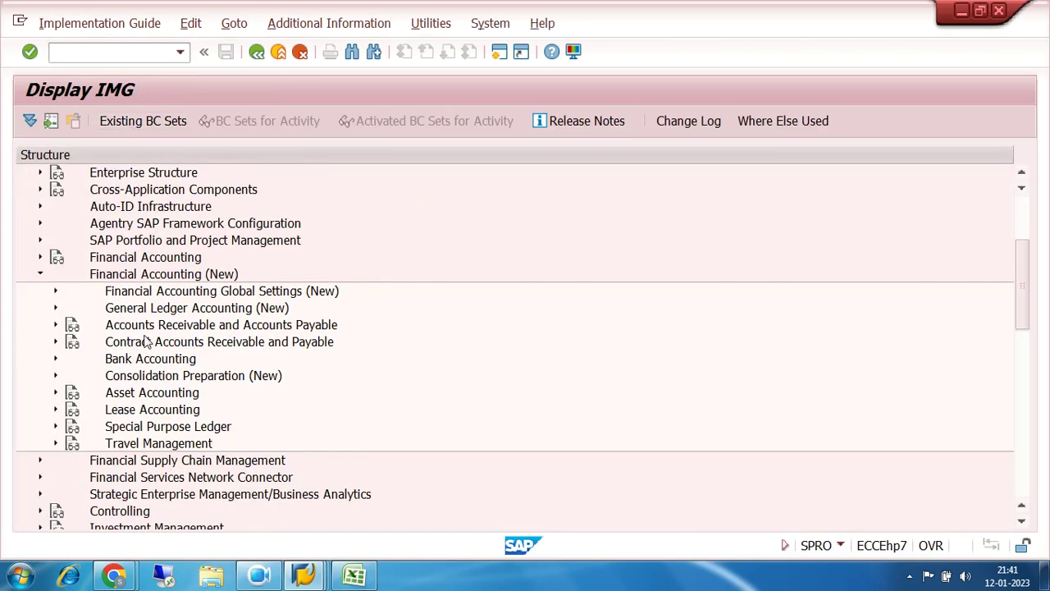
{"action": "left_click", "coordinate": [55, 308]}
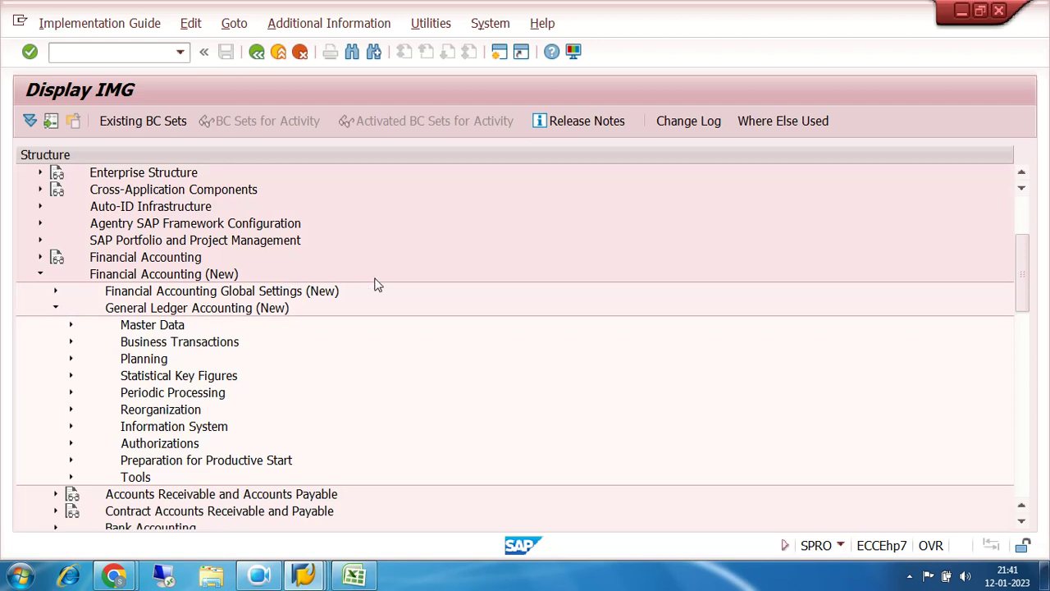
{"action": "scroll", "coordinate": [375, 285], "scroll_direction": "down", "scroll_amount": 1}
{"action": "left_click", "coordinate": [70, 292]}
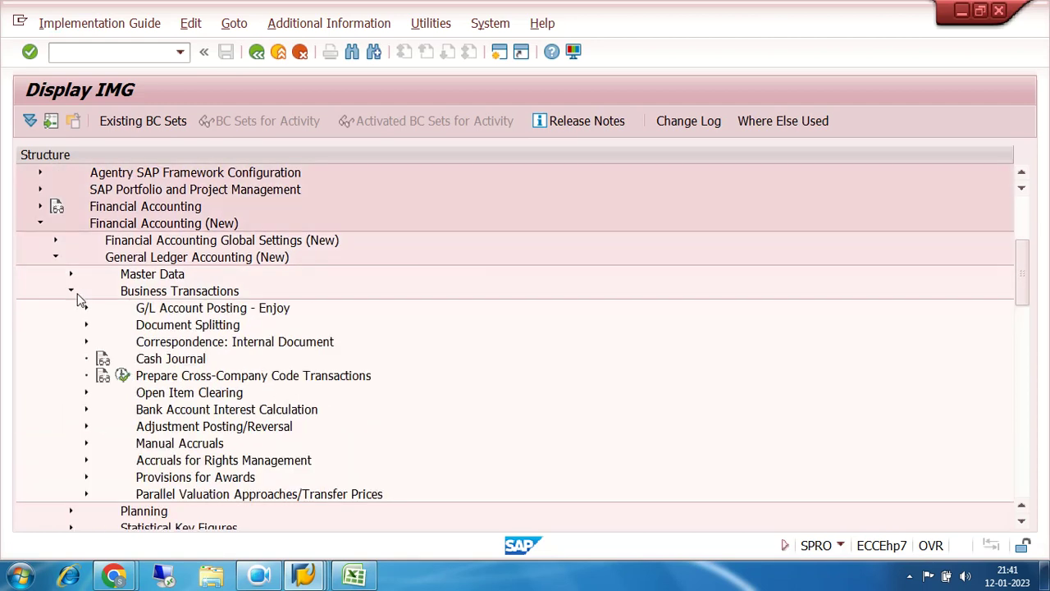
{"action": "scroll", "coordinate": [410, 254], "scroll_direction": "down", "scroll_amount": 1}
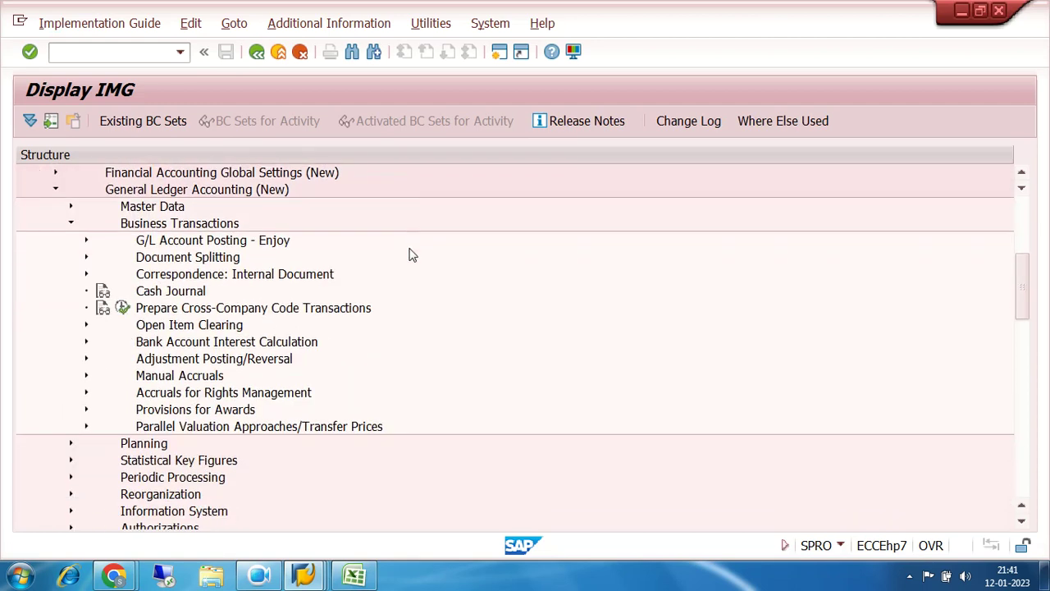
{"action": "left_click", "coordinate": [86, 325]}
{"action": "scroll", "coordinate": [484, 265], "scroll_direction": "down", "scroll_amount": 1}
{"action": "scroll", "coordinate": [484, 265], "scroll_direction": "down", "scroll_amount": 1}
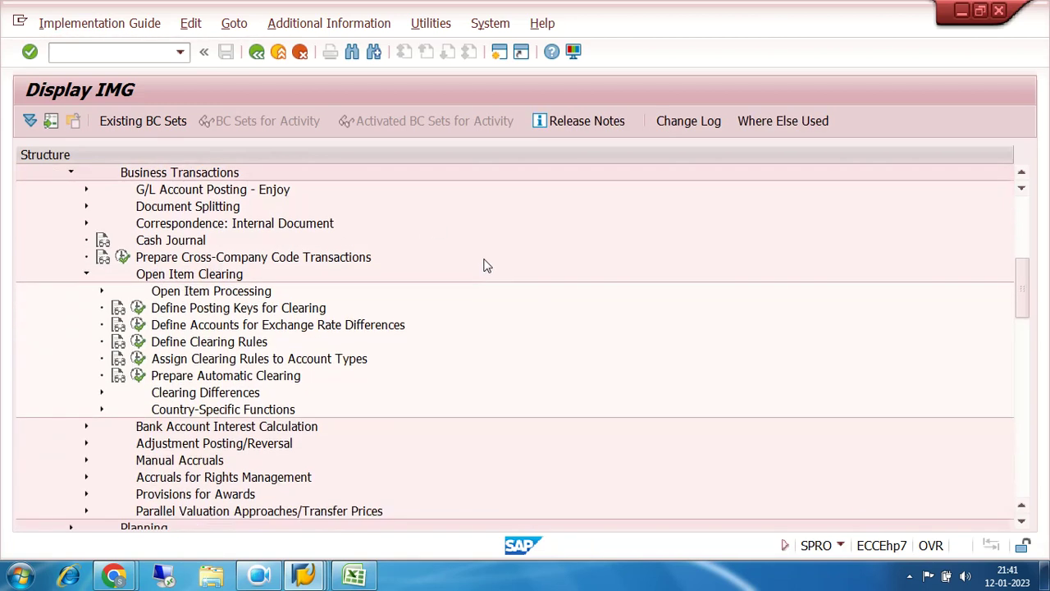
{"action": "left_click", "coordinate": [86, 274]}
{"action": "scroll", "coordinate": [197, 283], "scroll_direction": "up", "scroll_amount": 3}
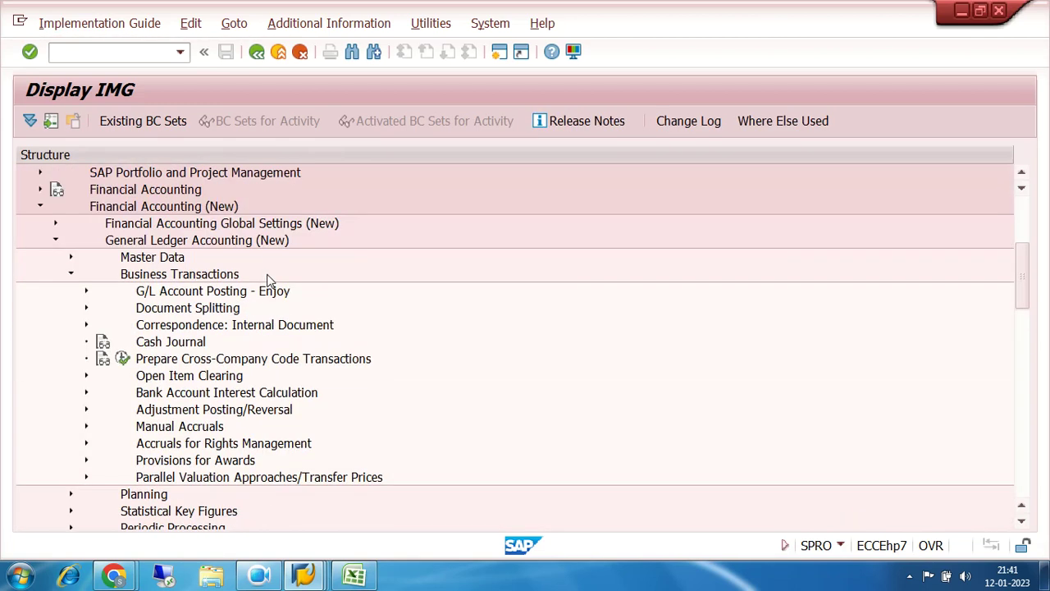
{"action": "left_click", "coordinate": [71, 274]}
{"action": "left_click", "coordinate": [56, 241]}
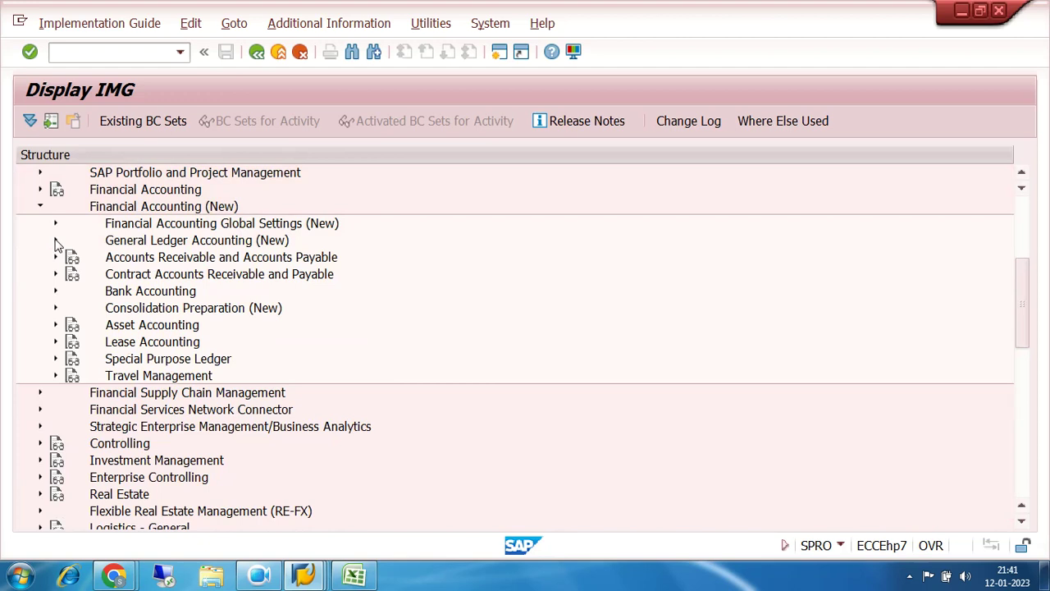
Expand Accounts Receivable and Accounts Payable and its Business Transactions node in the implementation guide.
{"action": "left_click", "coordinate": [56, 257]}
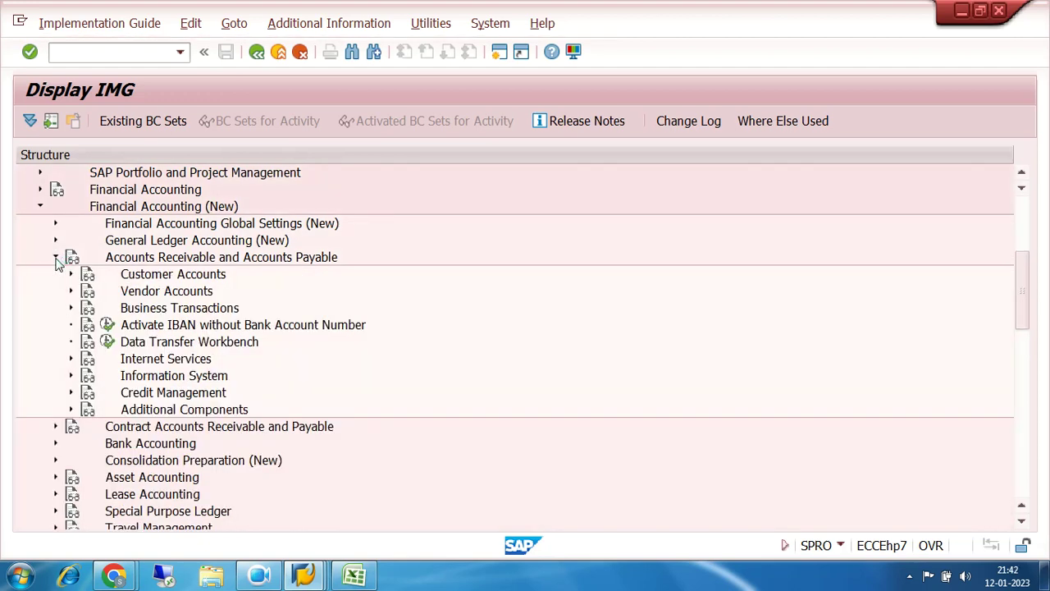
{"action": "left_click", "coordinate": [70, 309]}
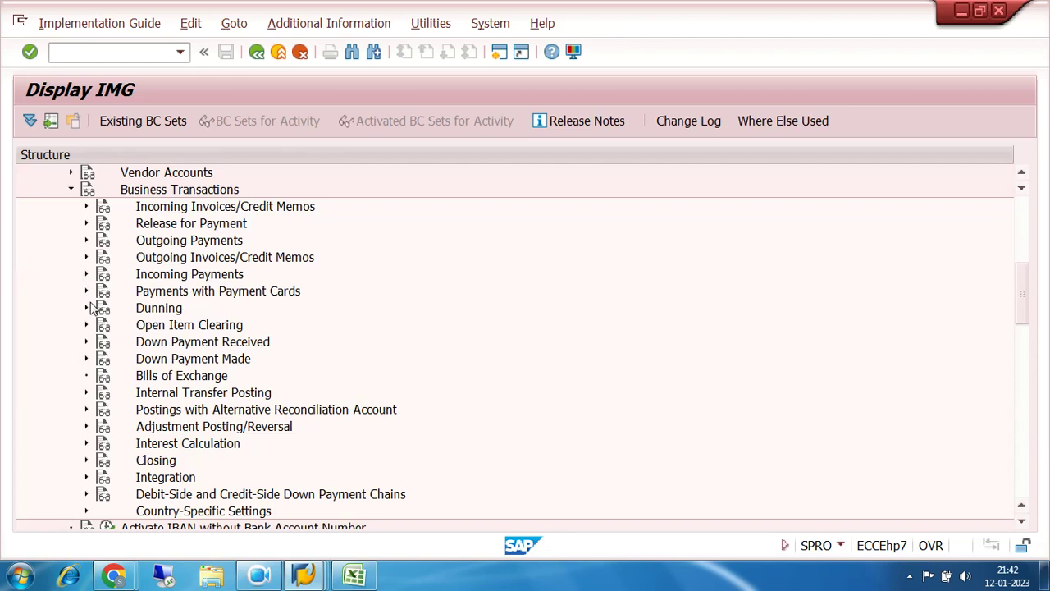
{"action": "left_click", "coordinate": [70, 189]}
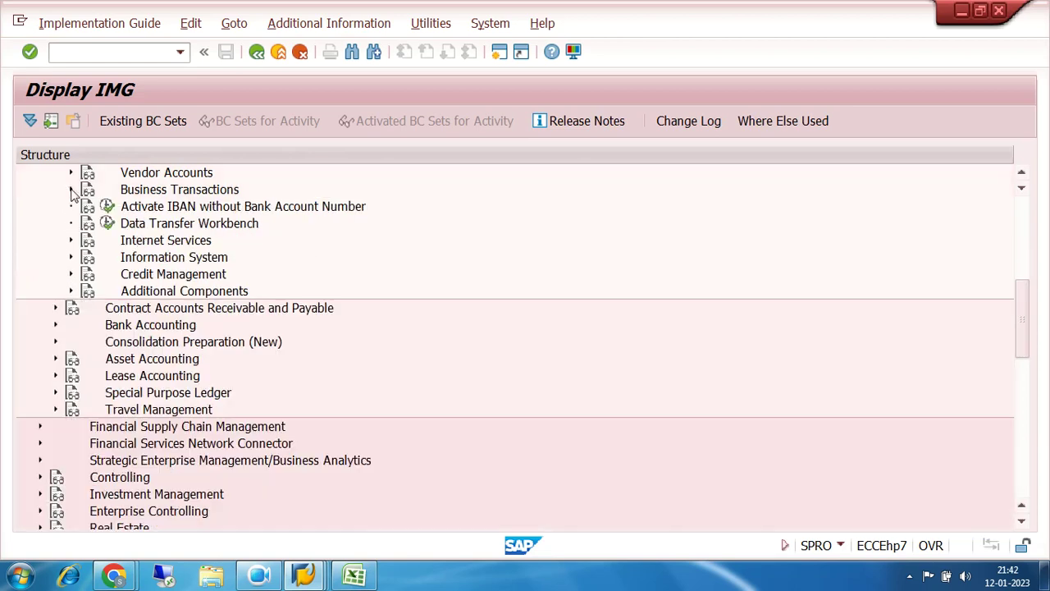
{"action": "scroll", "coordinate": [204, 256], "scroll_direction": "up", "scroll_amount": 2}
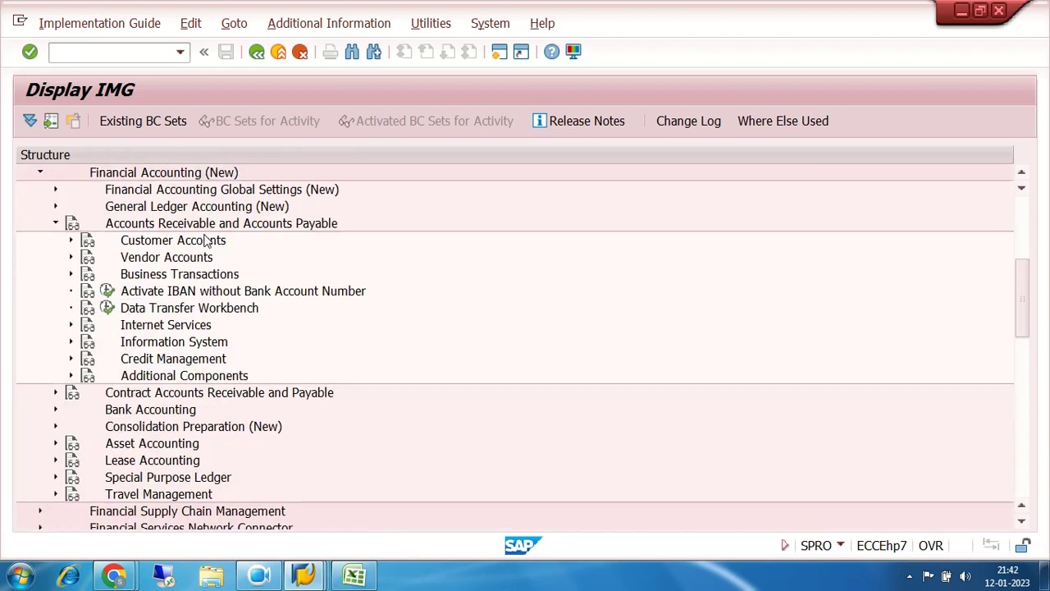
{"action": "left_click", "coordinate": [70, 276]}
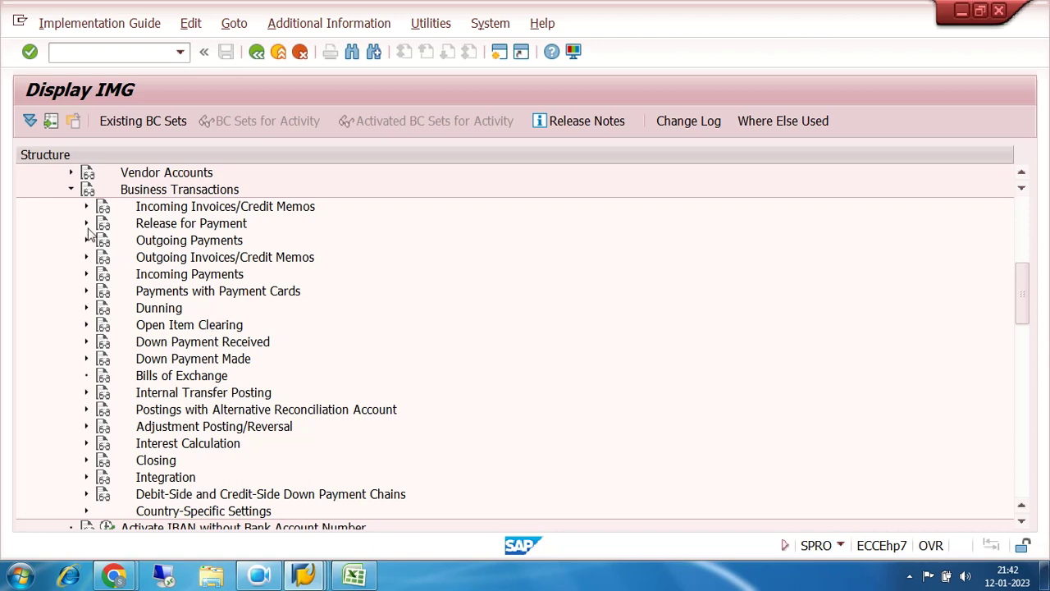
{"action": "left_click", "coordinate": [71, 189]}
{"action": "scroll", "coordinate": [320, 271], "scroll_direction": "up", "scroll_amount": 1}
{"action": "scroll", "coordinate": [320, 271], "scroll_direction": "up", "scroll_amount": 1}
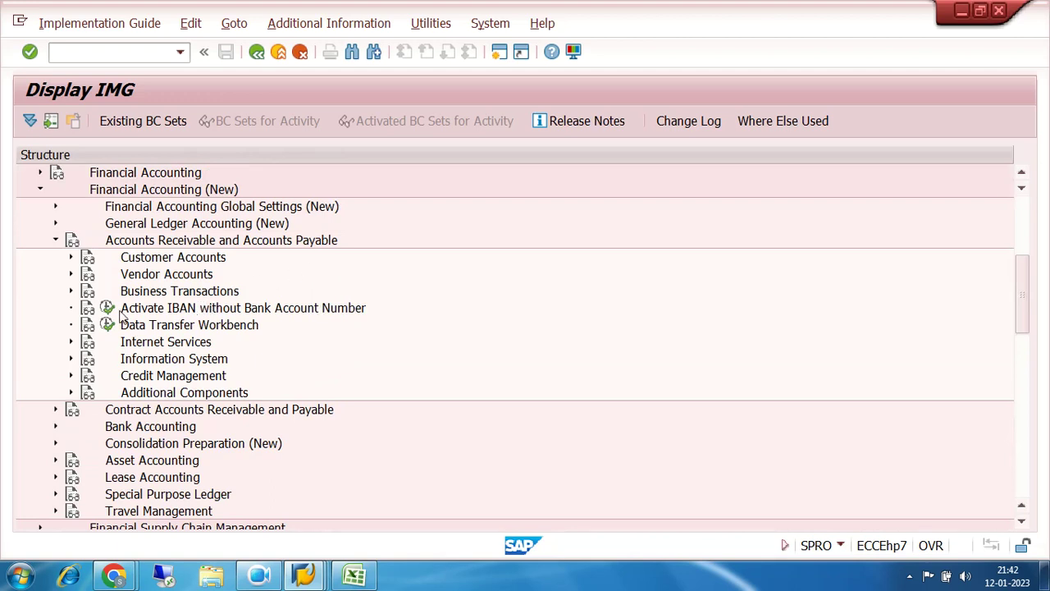
{"action": "left_click", "coordinate": [72, 292]}
Expand Dunning and its Dunning Procedure node, and open the Define Dunning Procedures activity.
{"action": "left_click", "coordinate": [86, 308]}
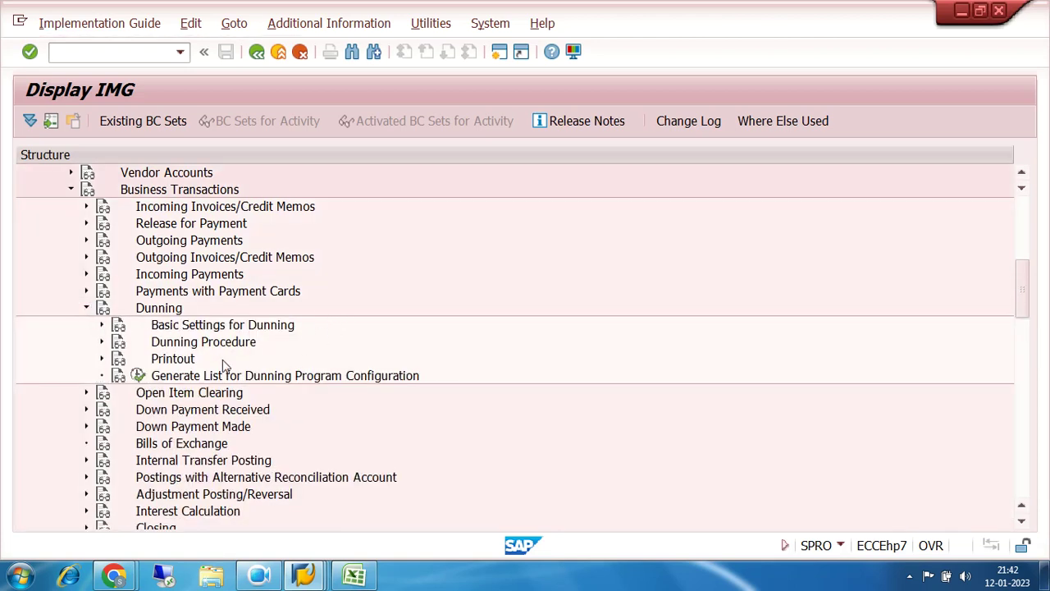
{"action": "left_click", "coordinate": [102, 325]}
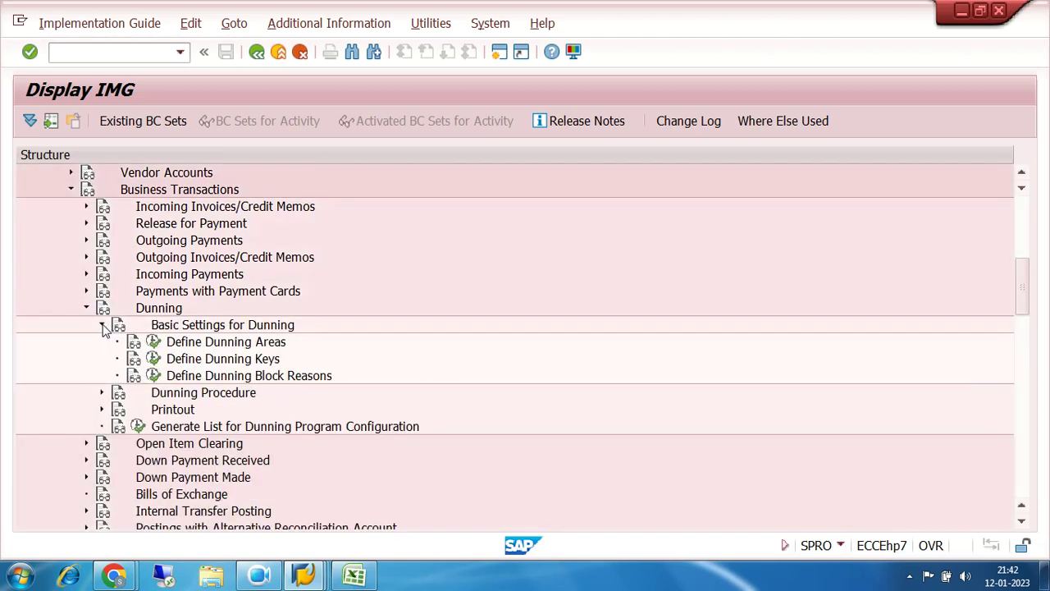
{"action": "left_click", "coordinate": [102, 325]}
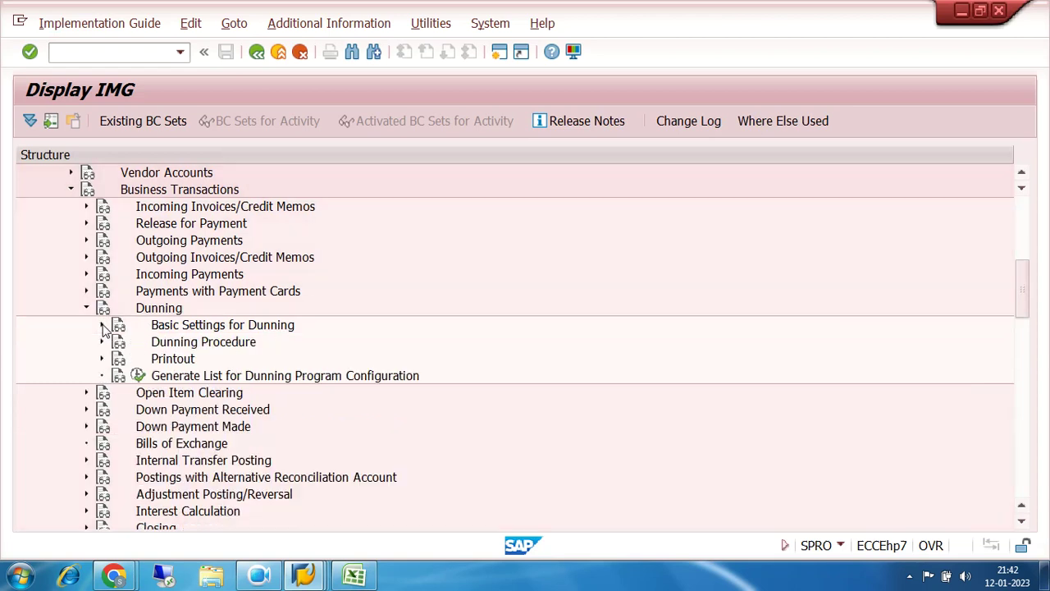
{"action": "left_click", "coordinate": [102, 342]}
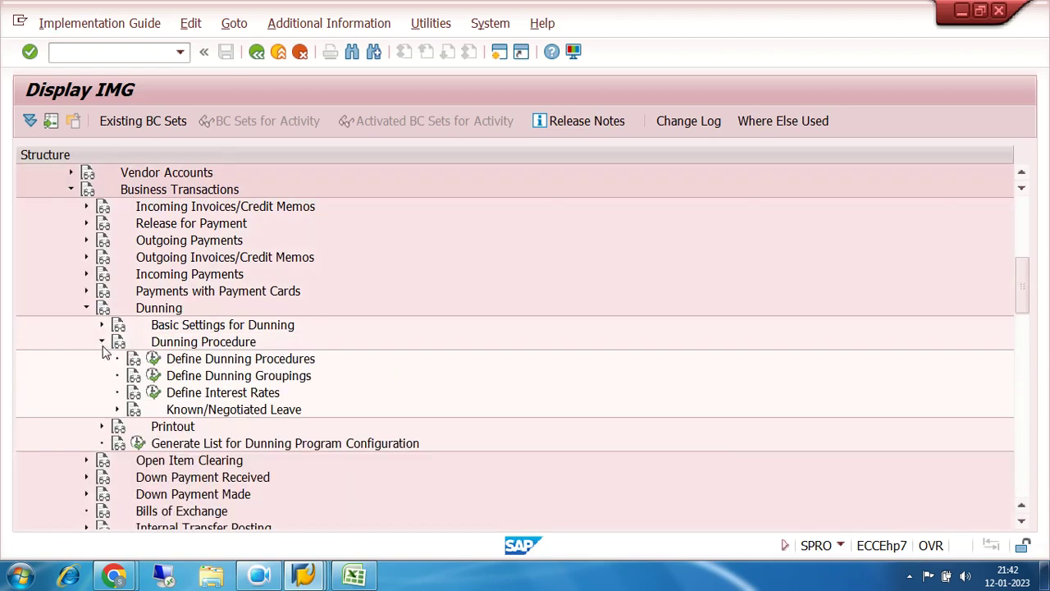
{"action": "left_click", "coordinate": [152, 358]}
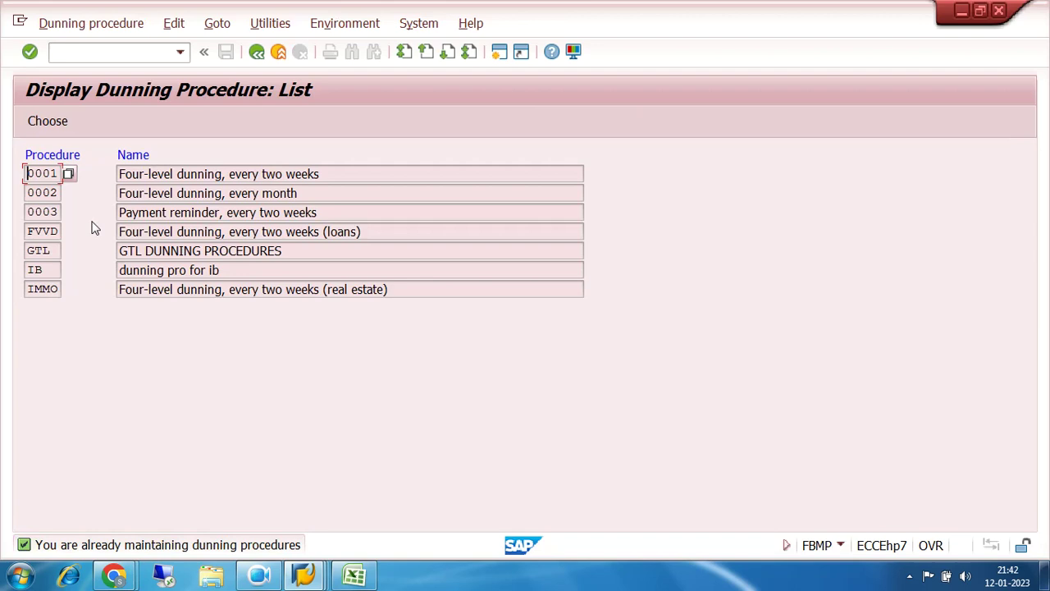
Open dunning procedure 0001 and display its customer dunning texts for company code 0001.
{"action": "left_click_drag", "start_coordinate": [28, 173], "coordinate": [344, 171]}
{"action": "double_click", "coordinate": [70, 174]}
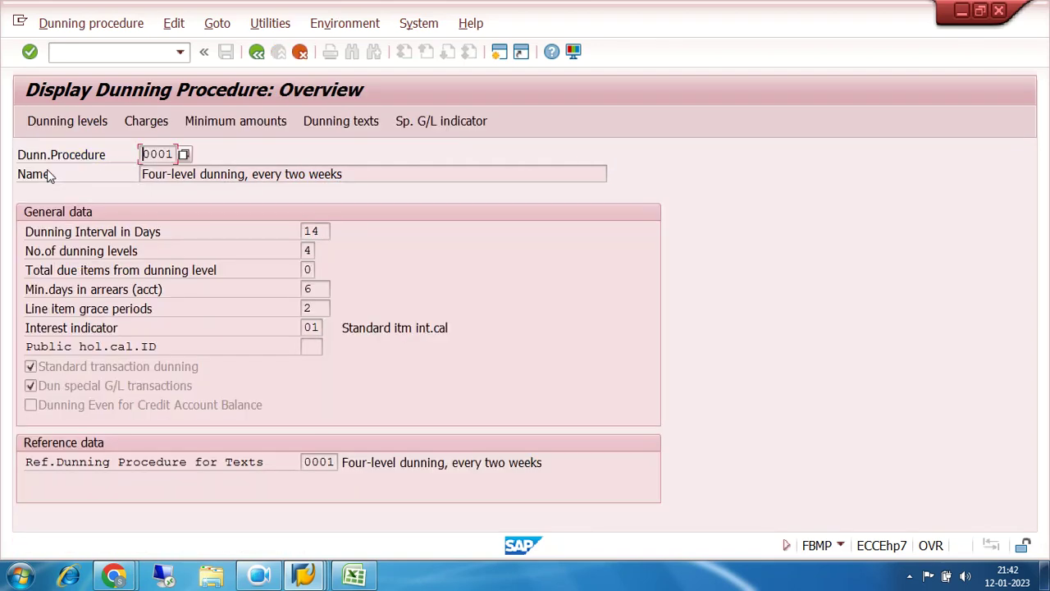
{"action": "left_click", "coordinate": [348, 126]}
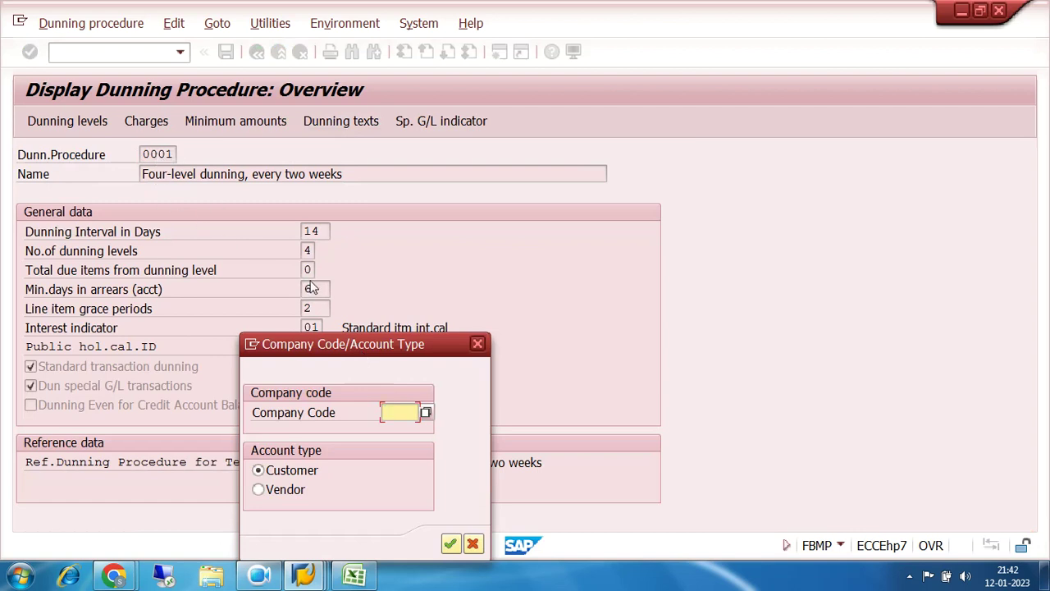
{"action": "type", "text": "01"}
{"action": "key", "text": "Return"}
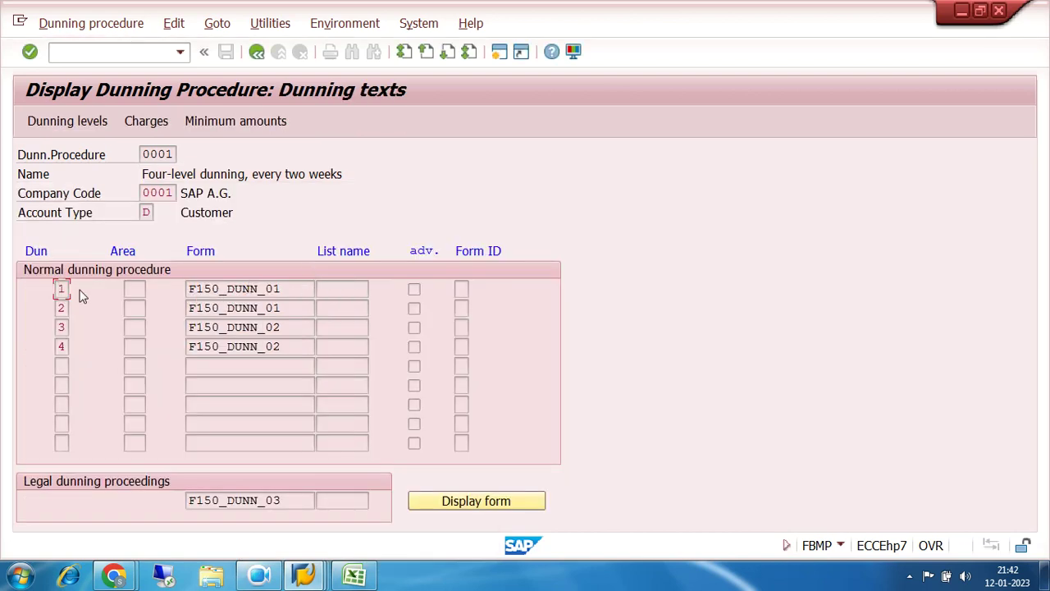
Examine which form is assigned to each of the four dunning levels of procedure 0001.
{"action": "left_click_drag", "start_coordinate": [285, 289], "coordinate": [155, 293]}
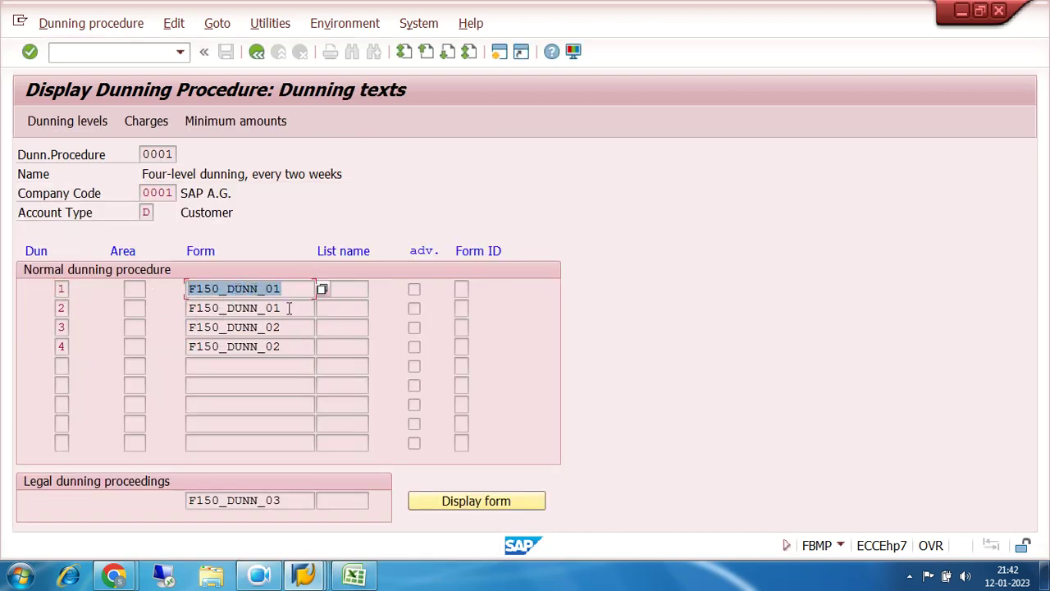
{"action": "left_click_drag", "start_coordinate": [289, 308], "coordinate": [185, 312]}
{"action": "left_click", "coordinate": [60, 292]}
{"action": "left_click", "coordinate": [61, 307]}
{"action": "left_click", "coordinate": [63, 326]}
{"action": "left_click", "coordinate": [62, 346]}
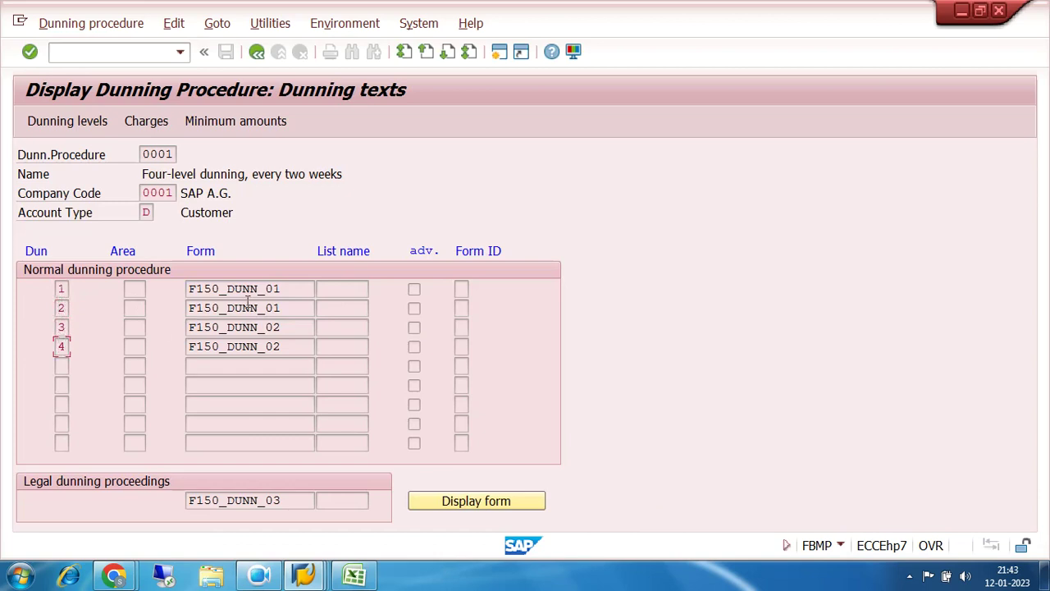
Copy the form name F150_DUNN_01 from level 1 and switch to the session maintaining the dunning texts of procedure 7200.
{"action": "left_click_drag", "start_coordinate": [300, 289], "coordinate": [177, 294]}
{"action": "key", "text": "ctrl+c"}
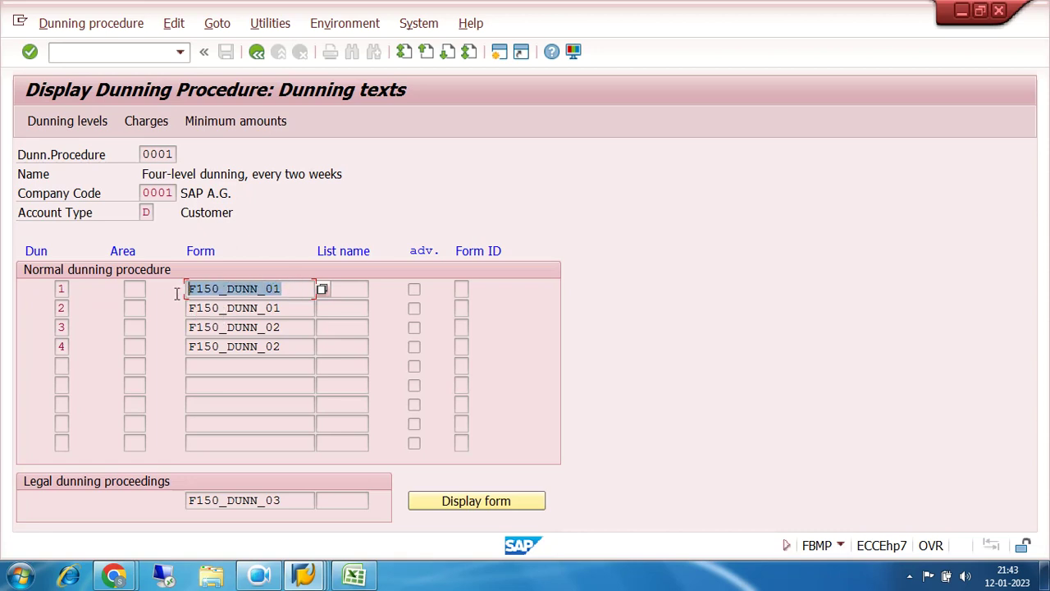
{"action": "key", "text": "Home"}
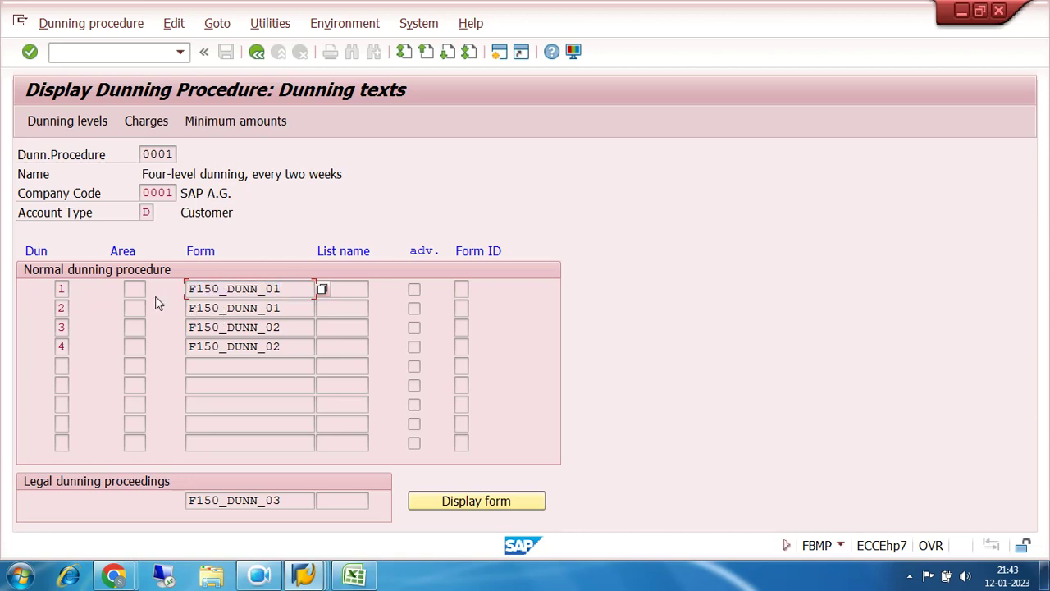
{"action": "mouse_move", "coordinate": [312, 581]}
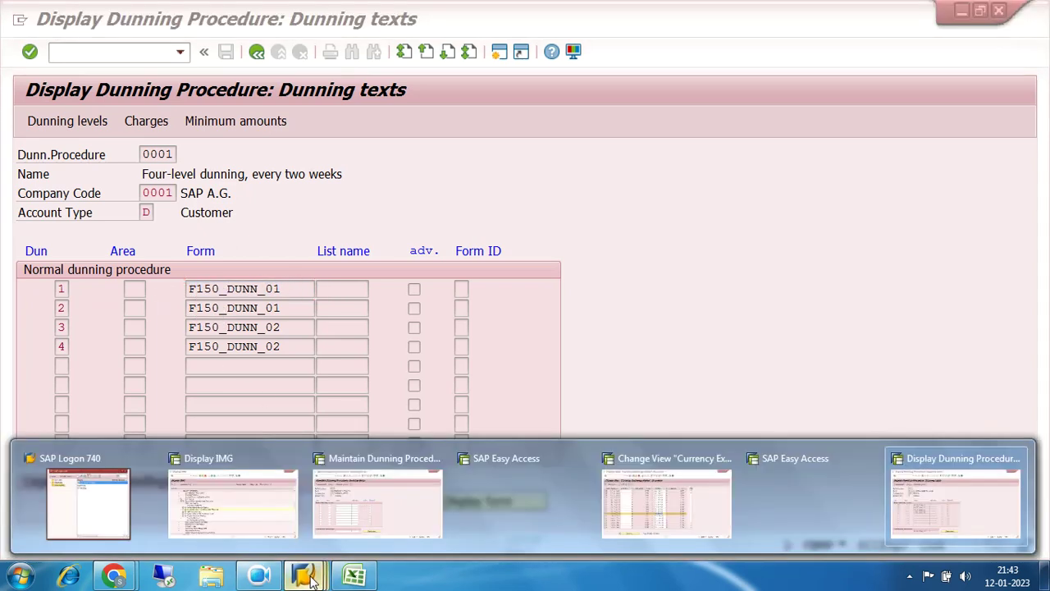
{"action": "left_click", "coordinate": [347, 497]}
Enter form F150_DUNN_01 in the first two rows and F150_DUNN_02 in the third and fourth rows of the normal dunning procedure.
{"action": "left_click", "coordinate": [213, 292]}
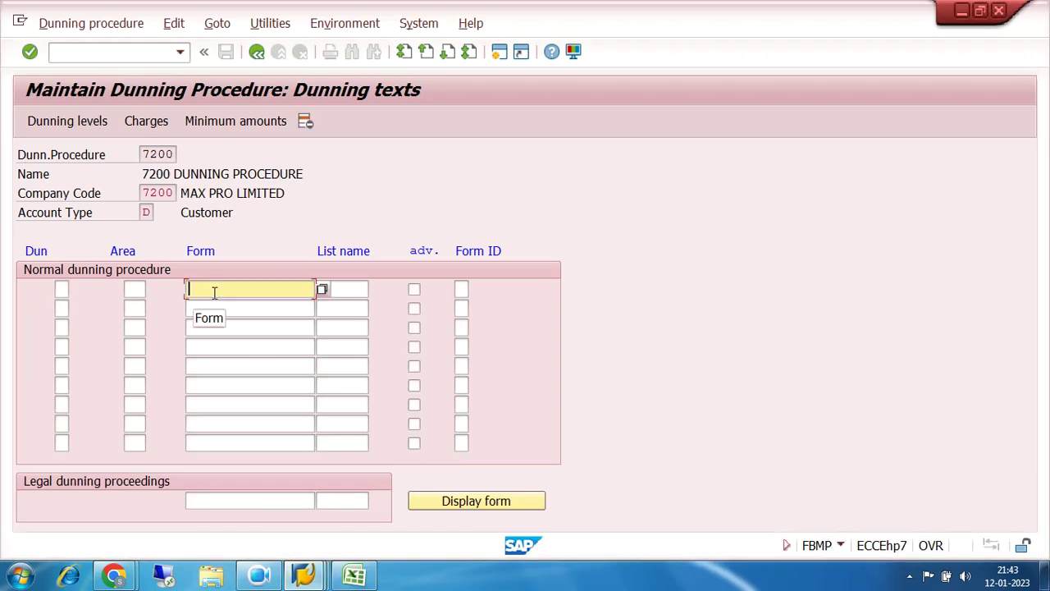
{"action": "key", "text": "ctrl+v"}
{"action": "left_click", "coordinate": [225, 308]}
{"action": "key", "text": "ctrl+v"}
{"action": "left_click", "coordinate": [235, 327]}
{"action": "key", "text": "ctrl+v"}
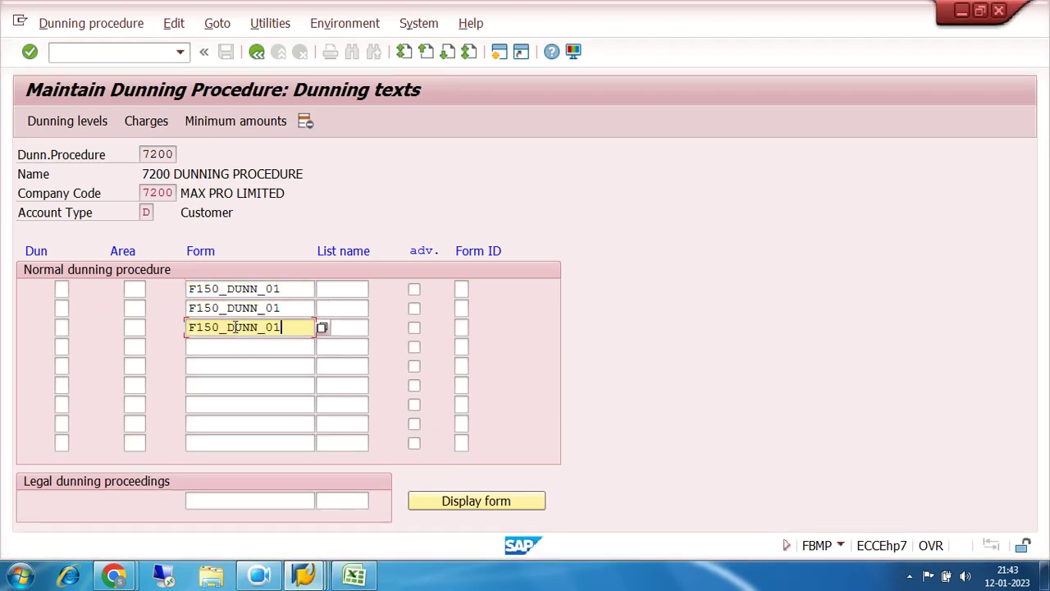
{"action": "left_click", "coordinate": [238, 346]}
{"action": "key", "text": "ctrl+v"}
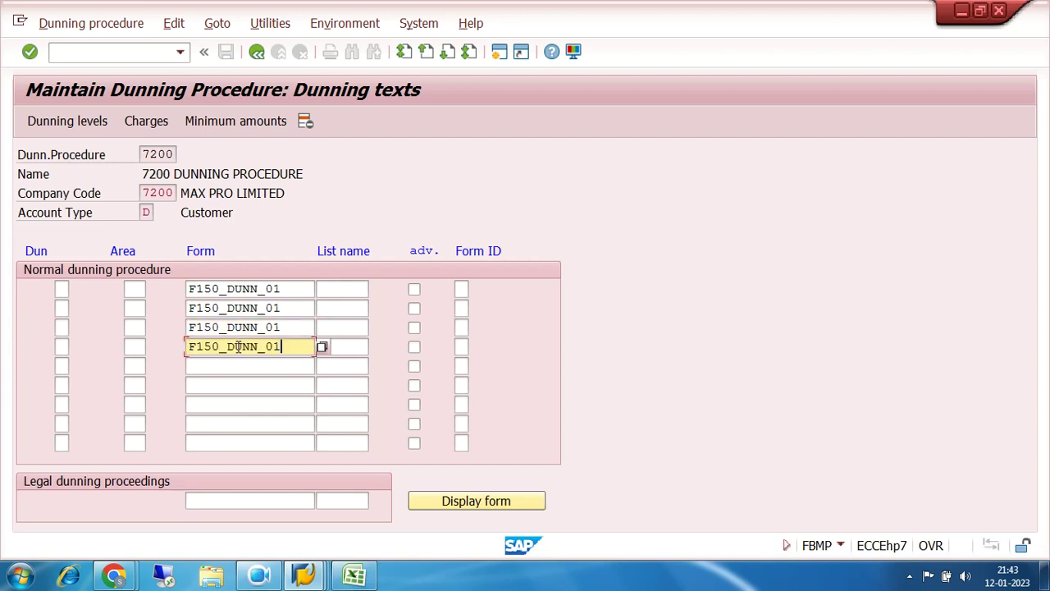
{"action": "left_click", "coordinate": [284, 327]}
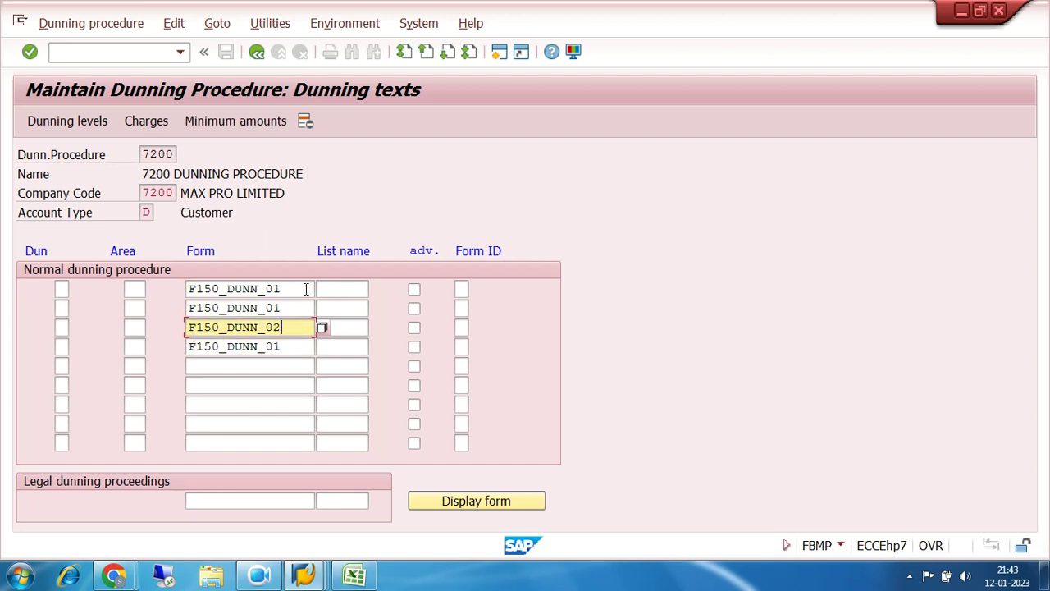
{"action": "left_click", "coordinate": [291, 345]}
{"action": "key", "text": "BackSpace"}
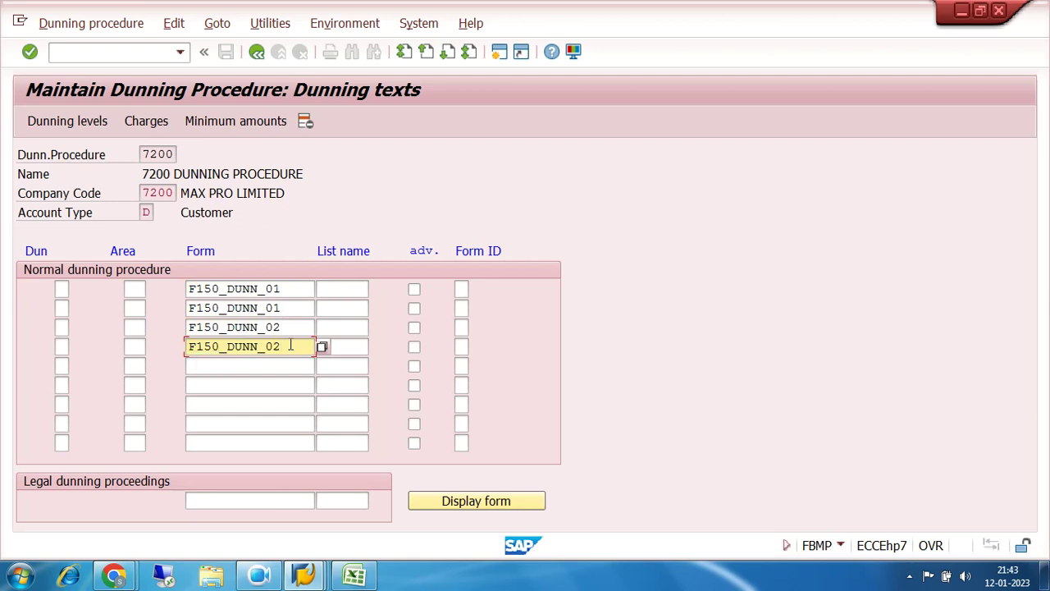
Switch to the session displaying procedure 0001 and check the forms of its four dunning levels for comparison.
{"action": "left_click", "coordinate": [304, 574]}
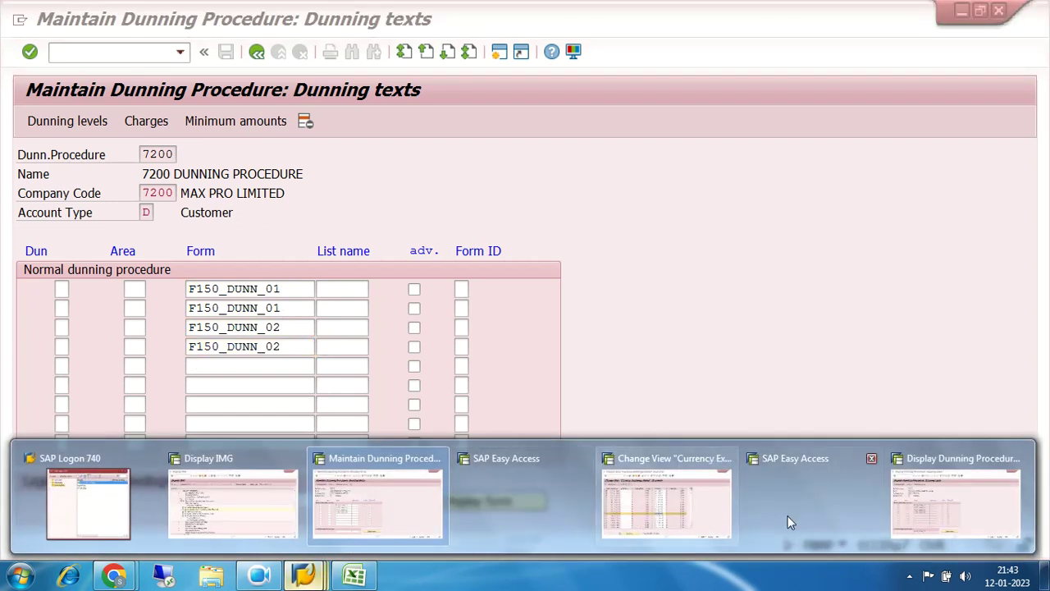
{"action": "left_click", "coordinate": [945, 482]}
{"action": "left_click_drag", "start_coordinate": [291, 296], "coordinate": [178, 294]}
{"action": "left_click_drag", "start_coordinate": [292, 310], "coordinate": [141, 322]}
{"action": "left_click_drag", "start_coordinate": [288, 328], "coordinate": [161, 333]}
{"action": "left_click_drag", "start_coordinate": [292, 346], "coordinate": [178, 351]}
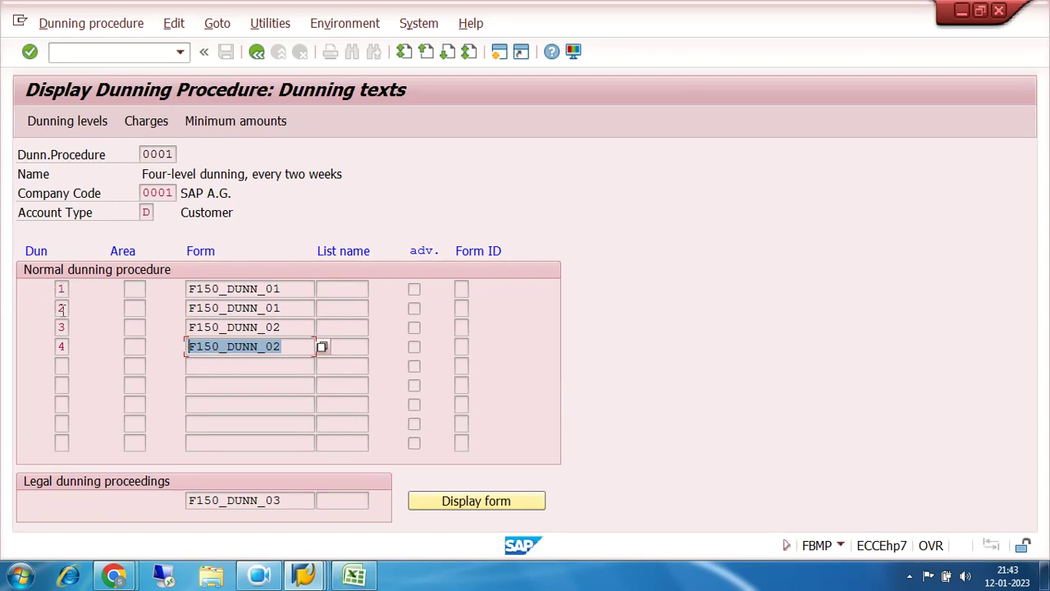
Return to the dunning texts of procedure 7200 and assign dunning levels 1, 2, 3 and 4 to the four form rows.
{"action": "mouse_move", "coordinate": [316, 579]}
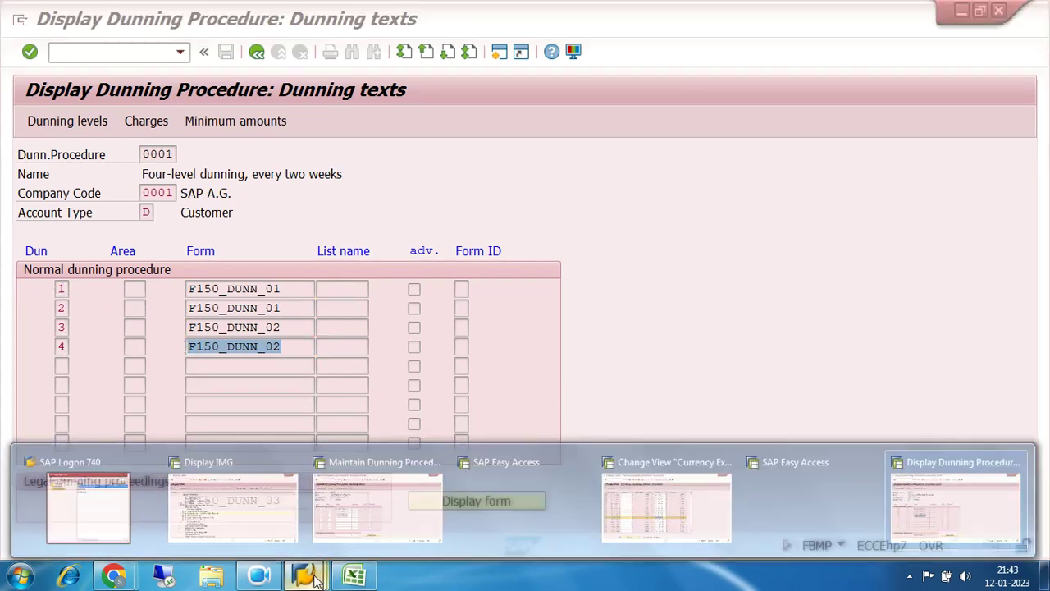
{"action": "left_click", "coordinate": [377, 505]}
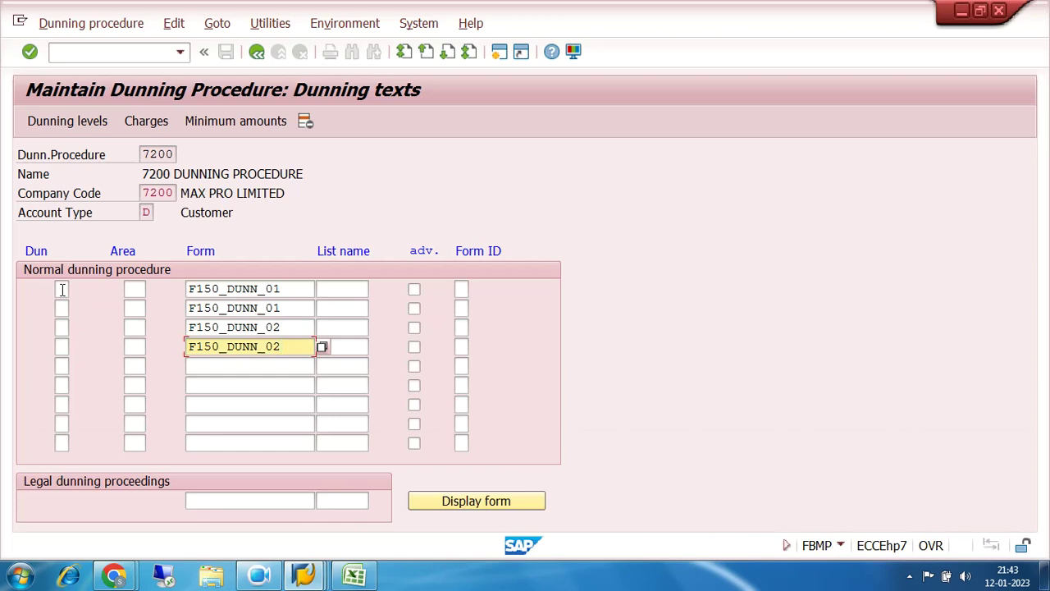
{"action": "left_click", "coordinate": [62, 289]}
{"action": "left_click", "coordinate": [62, 307]}
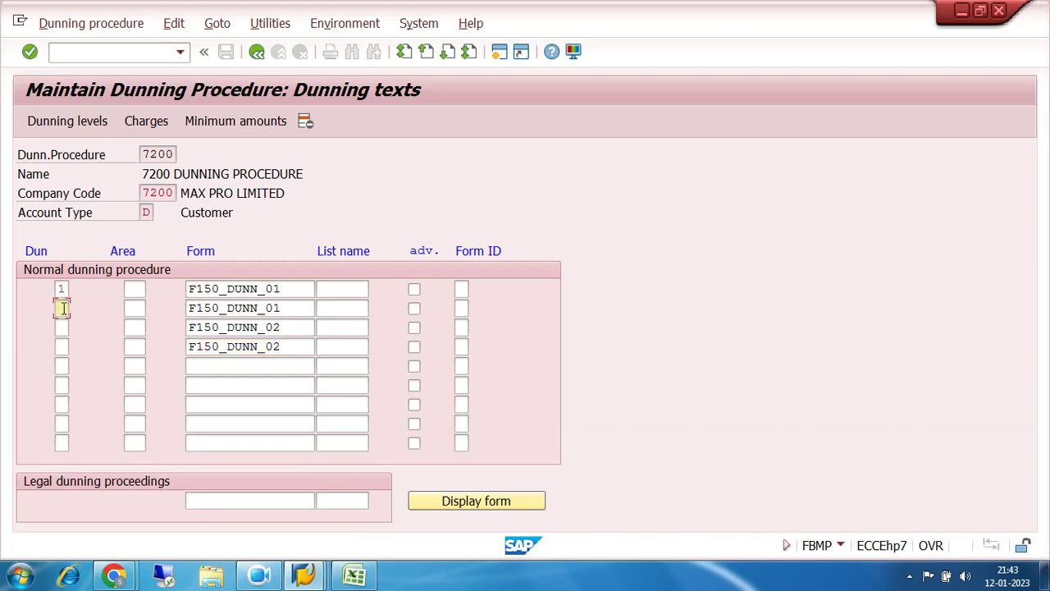
{"action": "left_click", "coordinate": [63, 328]}
{"action": "left_click", "coordinate": [62, 346]}
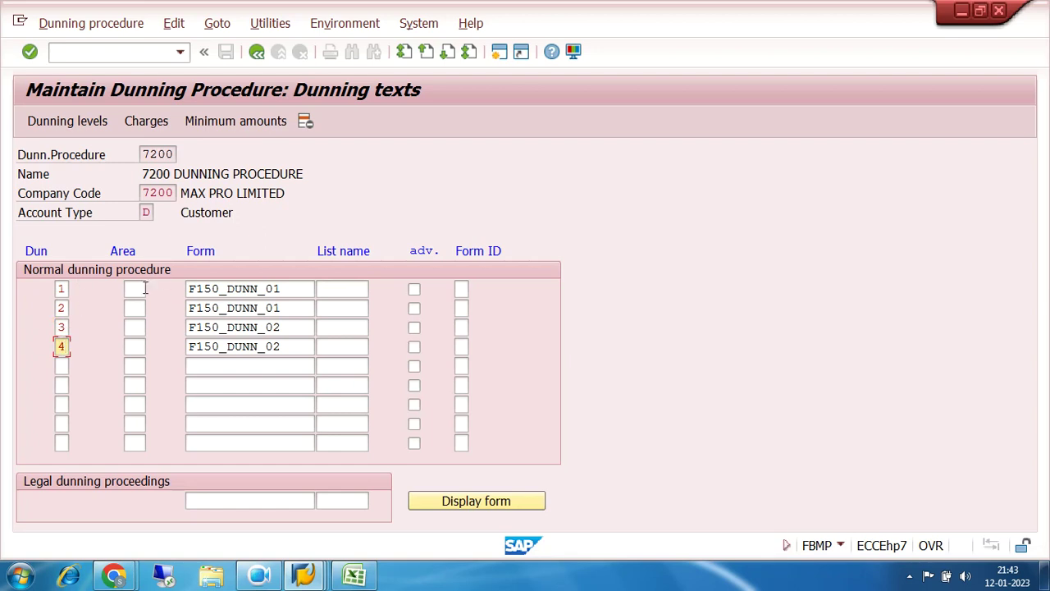
Open the dunning charges of procedure 7200 in currency INR and enter dunning levels 1 to 4.
{"action": "left_click", "coordinate": [150, 123]}
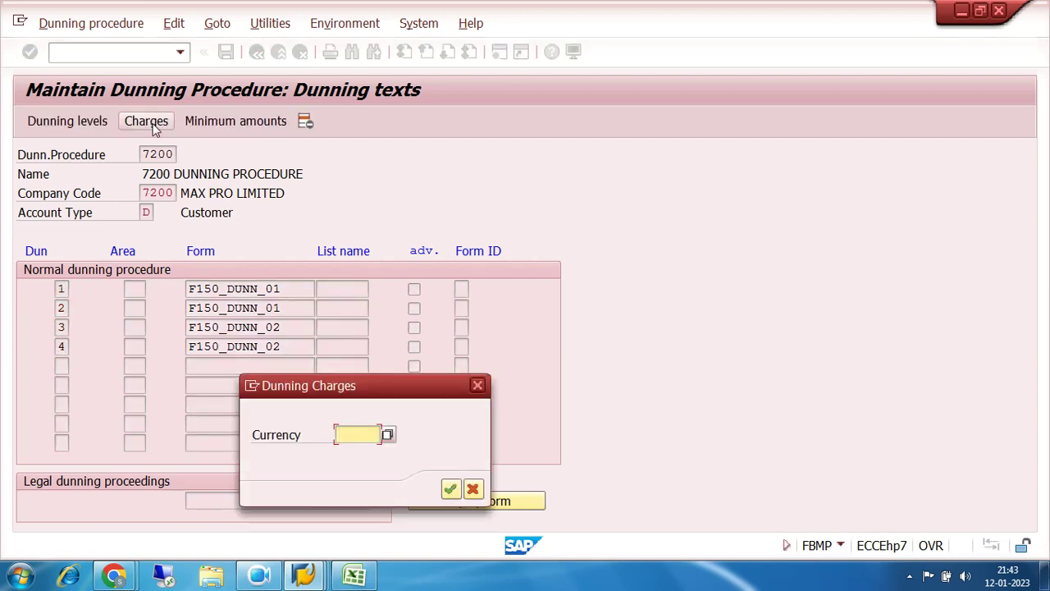
{"action": "type", "text": "INR"}
{"action": "key", "text": "Return"}
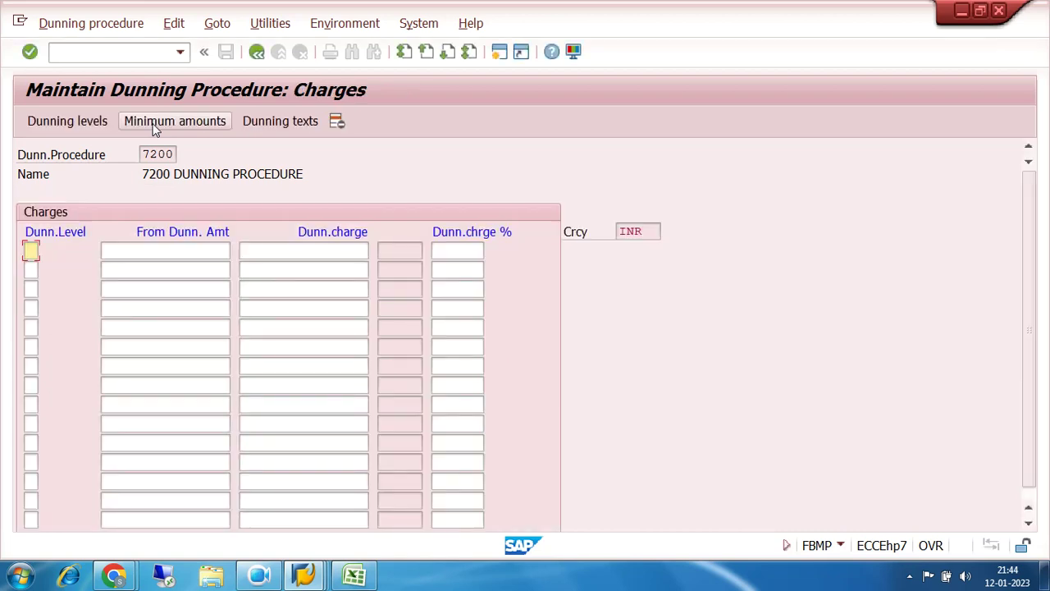
{"action": "left_click", "coordinate": [30, 269]}
{"action": "type", "text": "2"}
{"action": "left_click", "coordinate": [31, 287]}
{"action": "left_click", "coordinate": [31, 307]}
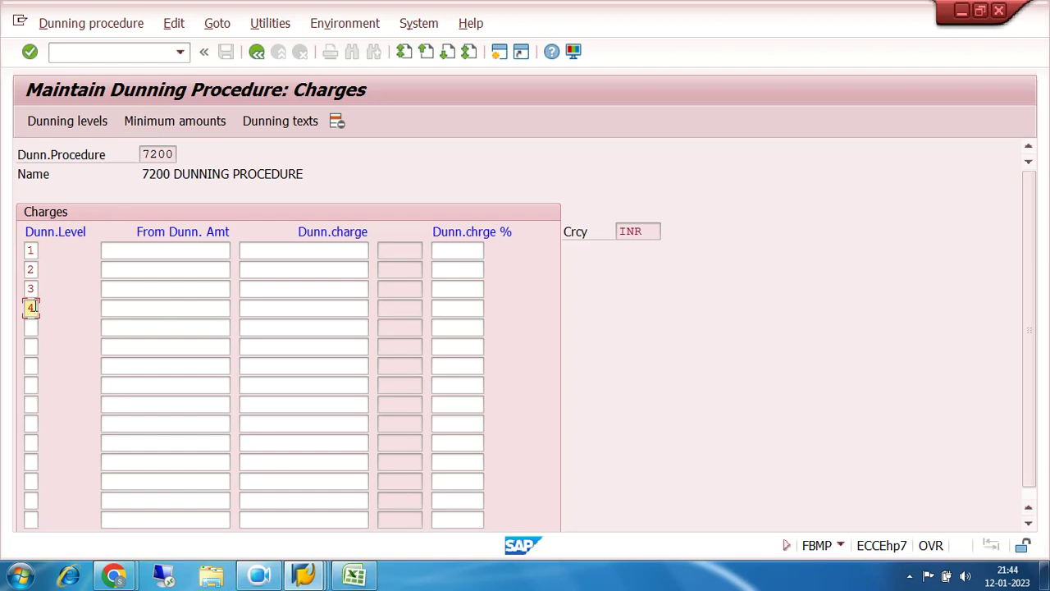
Enter a dunning charge of 100 for each of levels 1 to 4, return to the overview and try to save procedure 7200.
{"action": "left_click", "coordinate": [284, 248]}
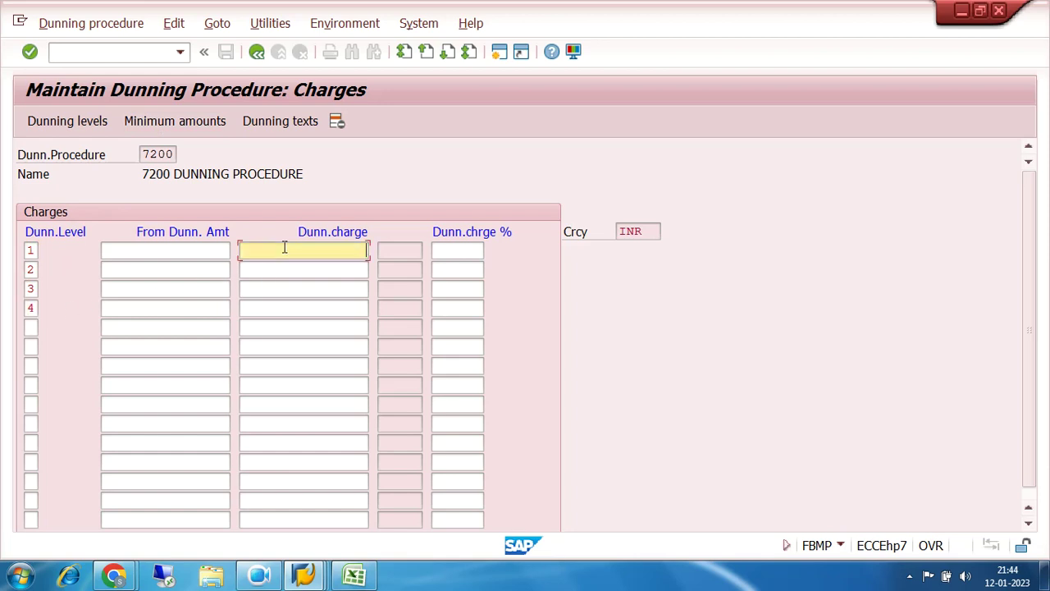
{"action": "type", "text": "10"}
{"action": "key", "text": "Down"}
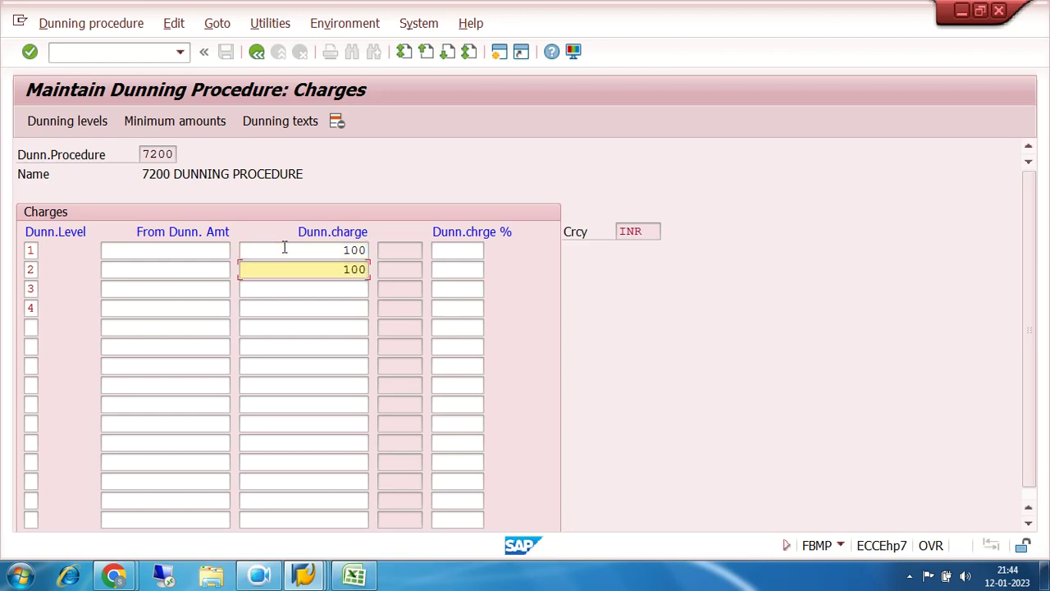
{"action": "key", "text": "Down"}
{"action": "type", "text": "100"}
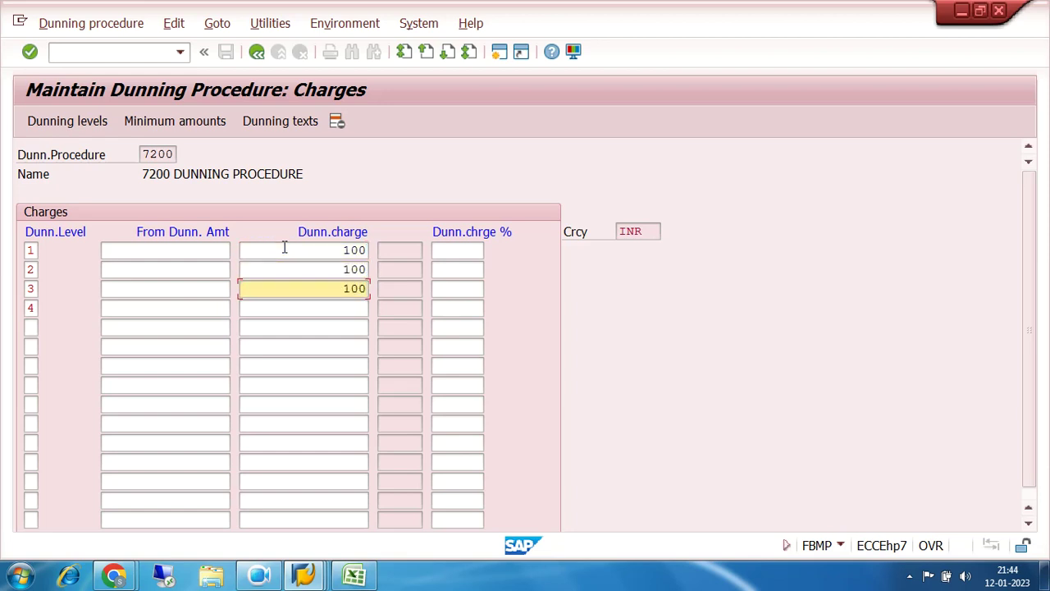
{"action": "key", "text": "Down"}
{"action": "type", "text": "100"}
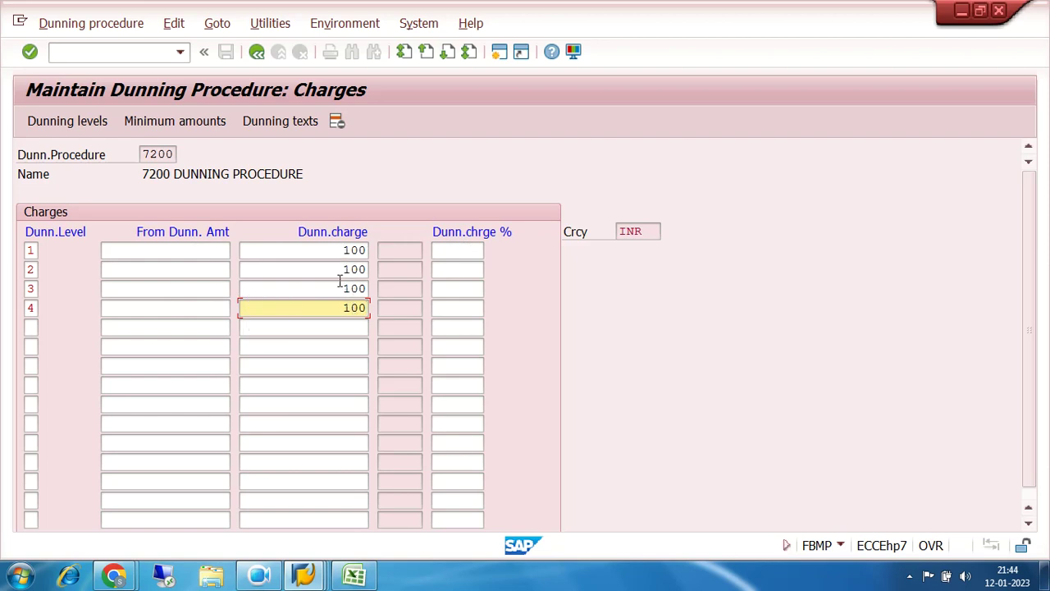
{"action": "left_click", "coordinate": [258, 53]}
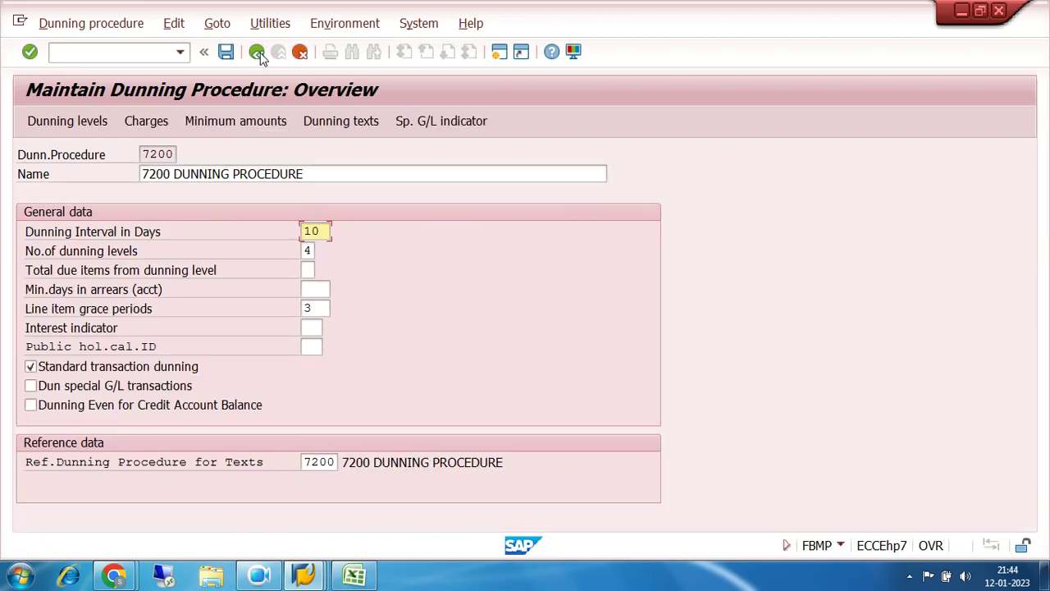
{"action": "left_click", "coordinate": [226, 53]}
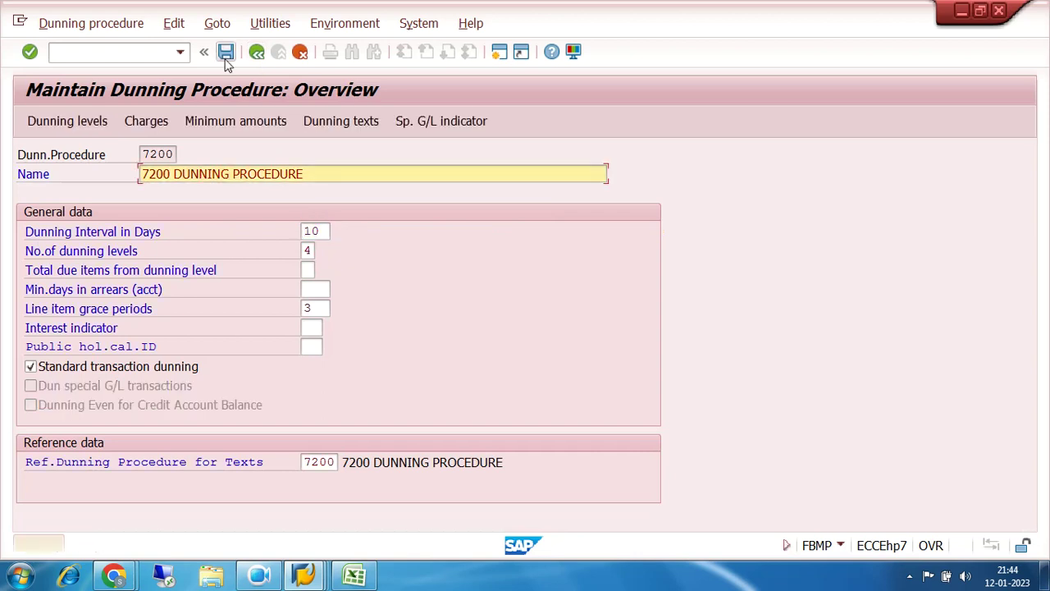
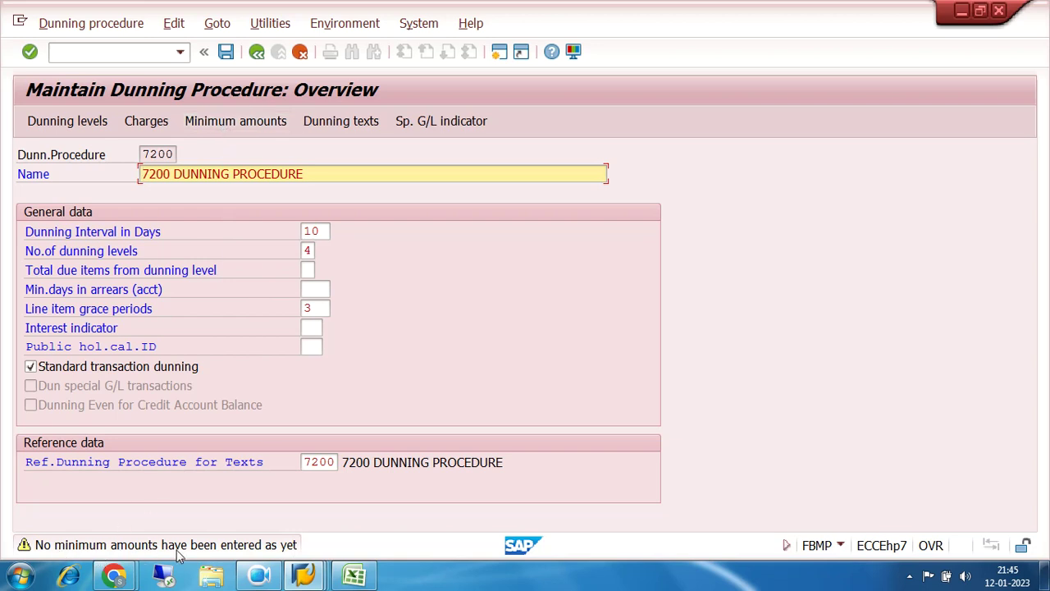
Open the minimum amounts of procedure 7200 in currency INR and enter dunning levels 1 to 4.
{"action": "left_click", "coordinate": [234, 123]}
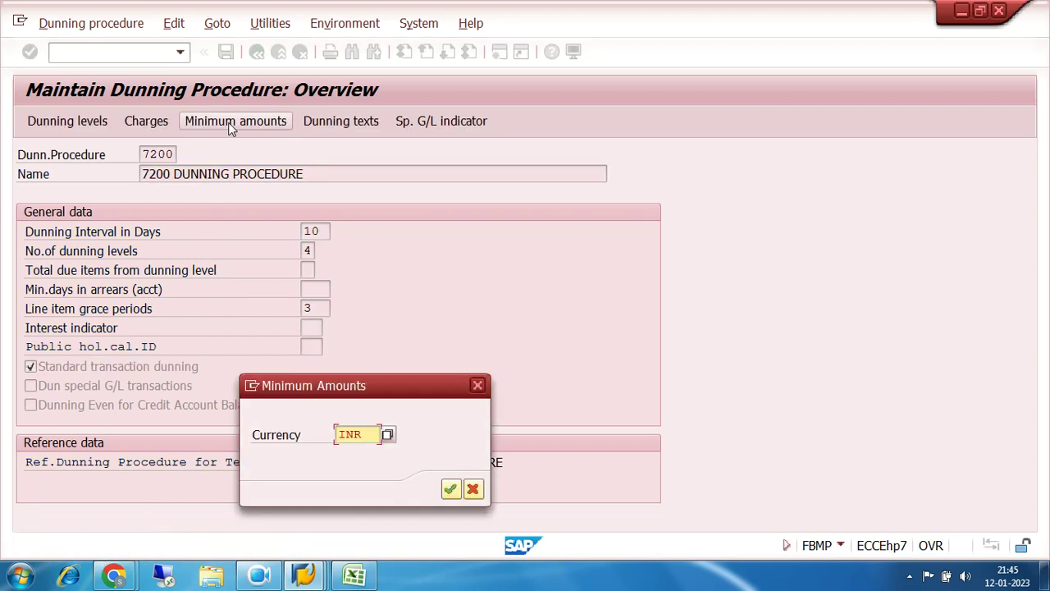
{"action": "left_click", "coordinate": [451, 490]}
{"action": "type", "text": "1"}
{"action": "left_click", "coordinate": [31, 268]}
{"action": "type", "text": "2"}
{"action": "left_click", "coordinate": [30, 288]}
{"action": "type", "text": "3"}
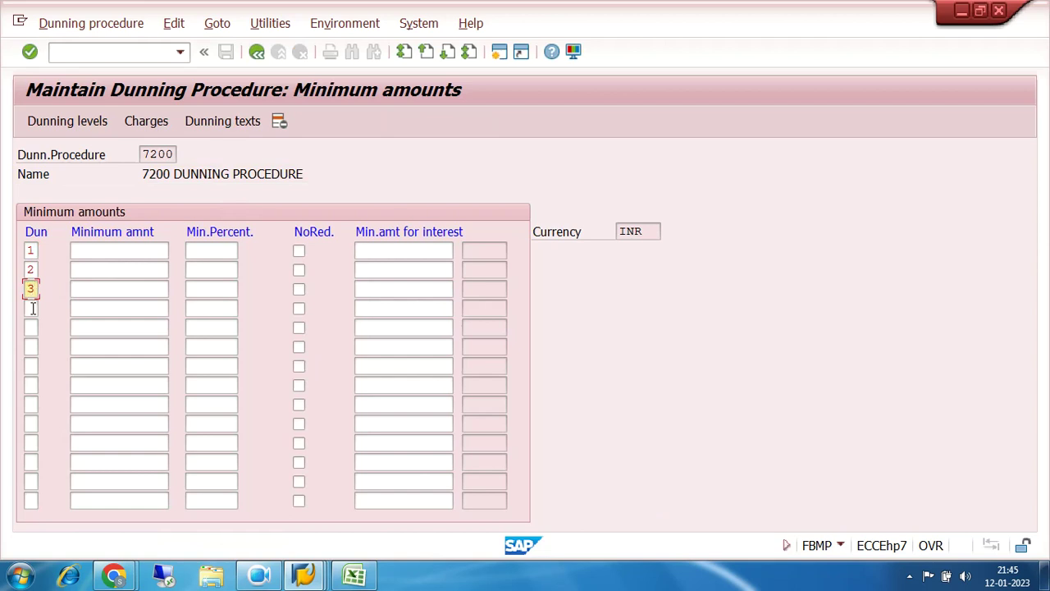
{"action": "left_click", "coordinate": [31, 308]}
{"action": "type", "text": "4"}
Enter a minimum amount of 1000 for each of dunning levels 1 to 4.
{"action": "left_click", "coordinate": [119, 251]}
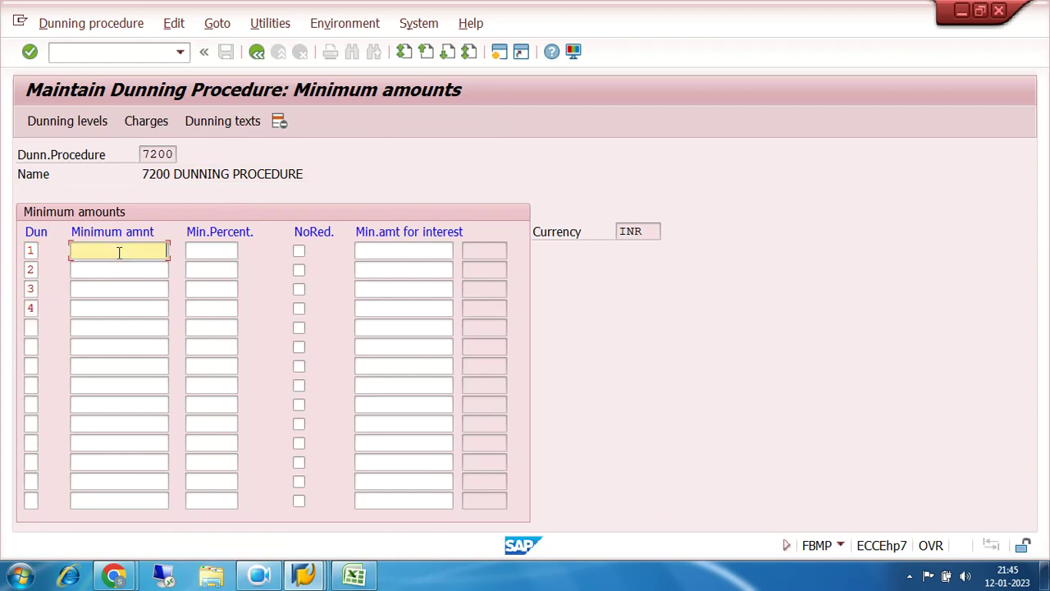
{"action": "type", "text": "1000"}
{"action": "key", "text": "Down"}
{"action": "type", "text": "1000"}
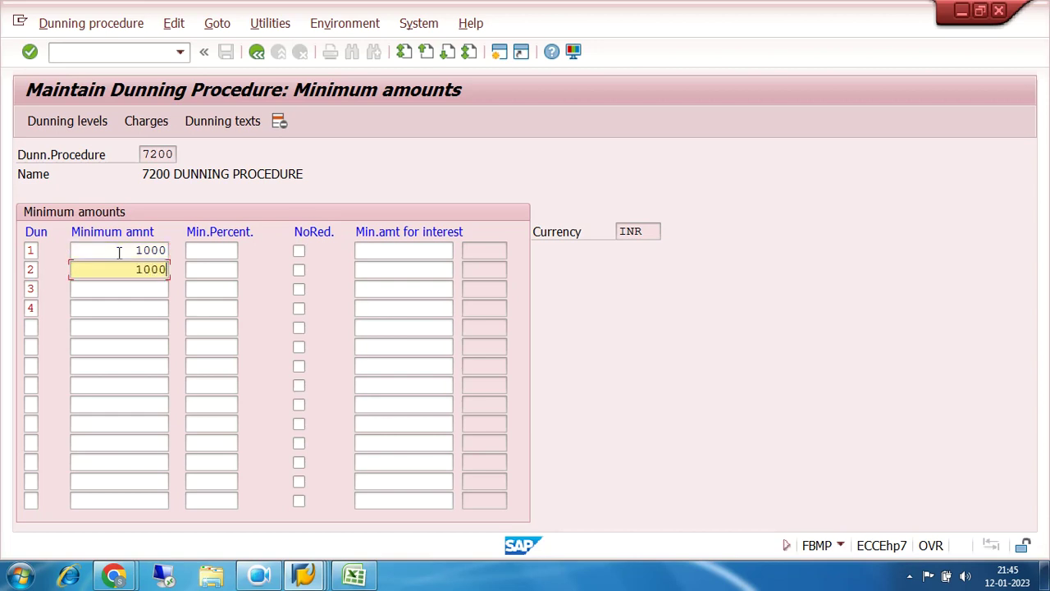
{"action": "key", "text": "Down"}
{"action": "type", "text": "1000"}
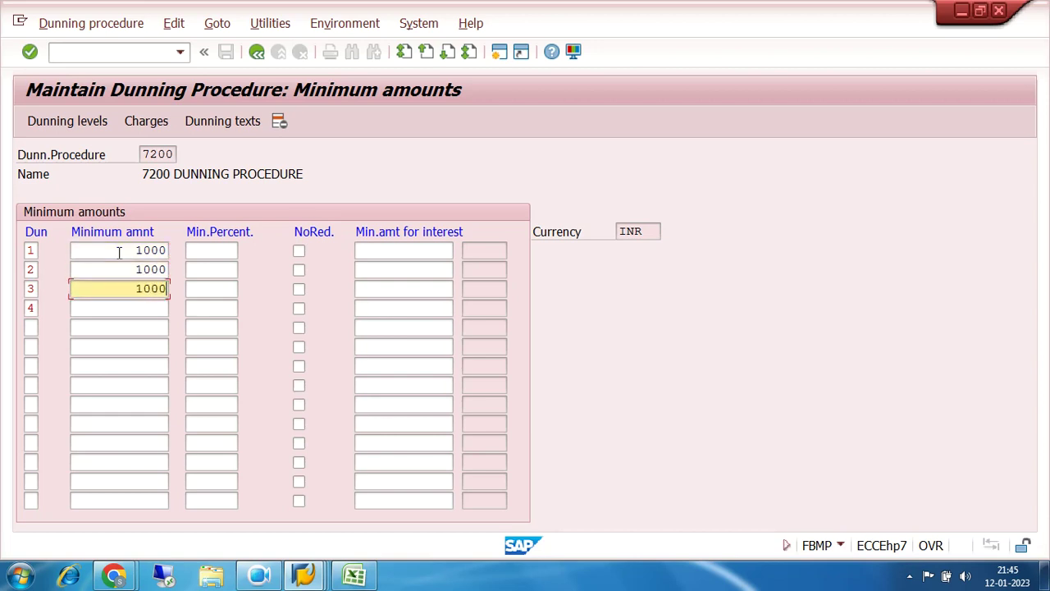
{"action": "key", "text": "Down"}
{"action": "type", "text": "1000"}
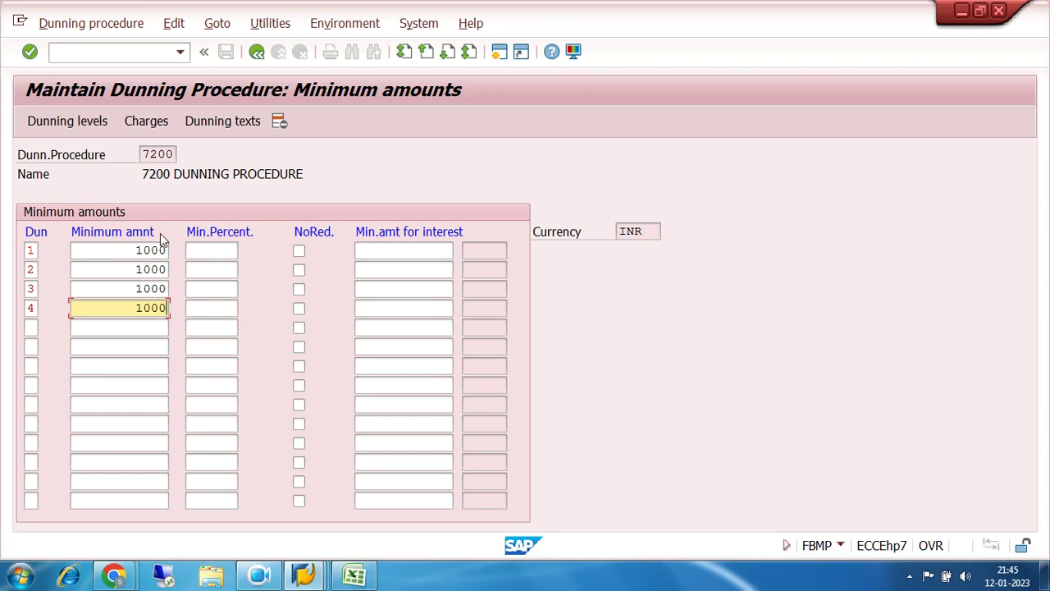
Return to the overview and save dunning procedure 7200 under customizing request EH7K900139.
{"action": "left_click", "coordinate": [257, 52]}
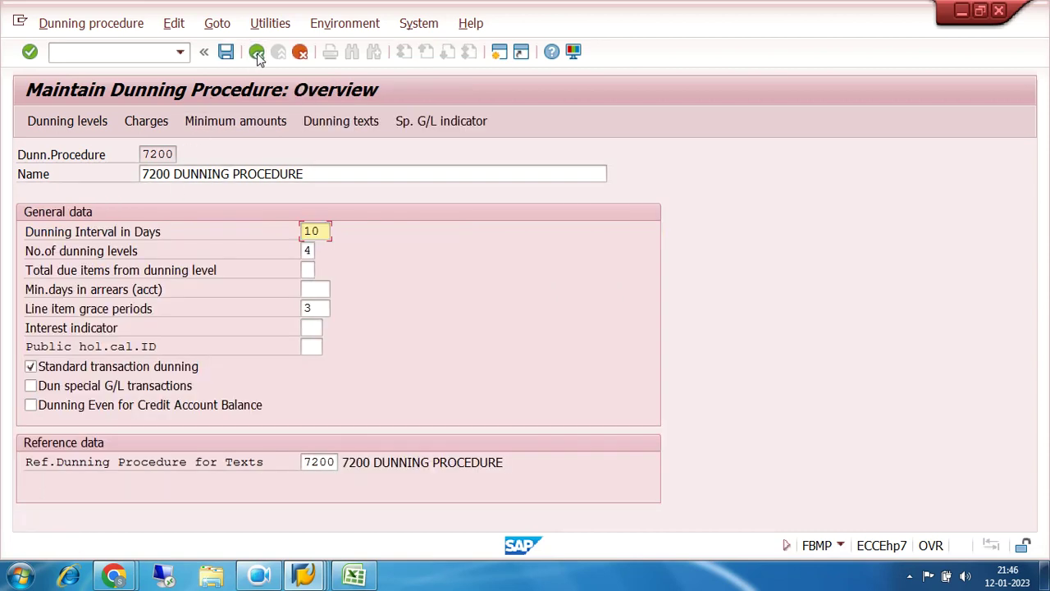
{"action": "left_click", "coordinate": [227, 54]}
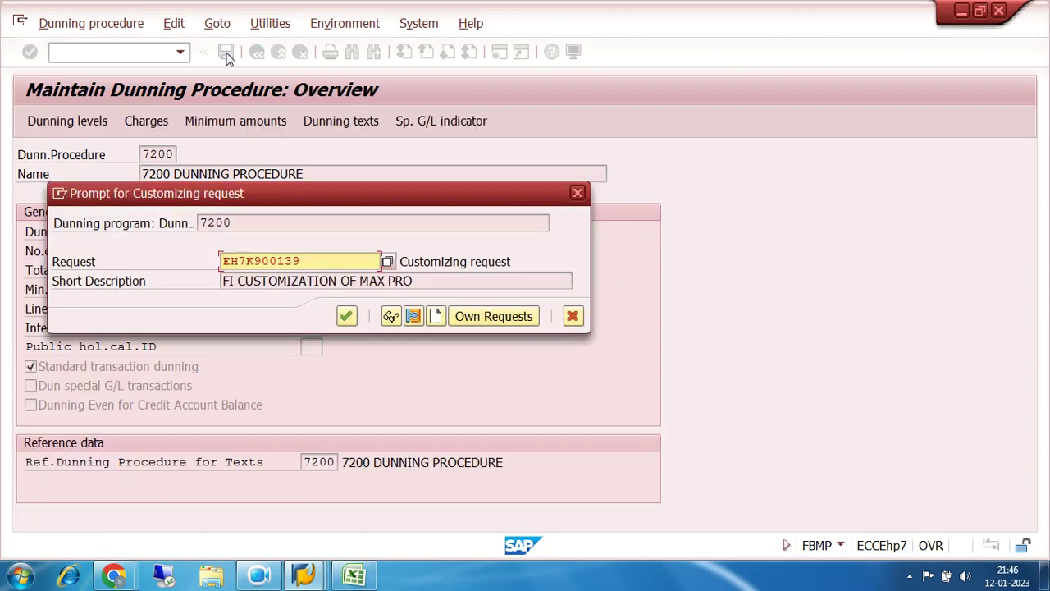
{"action": "left_click", "coordinate": [343, 310]}
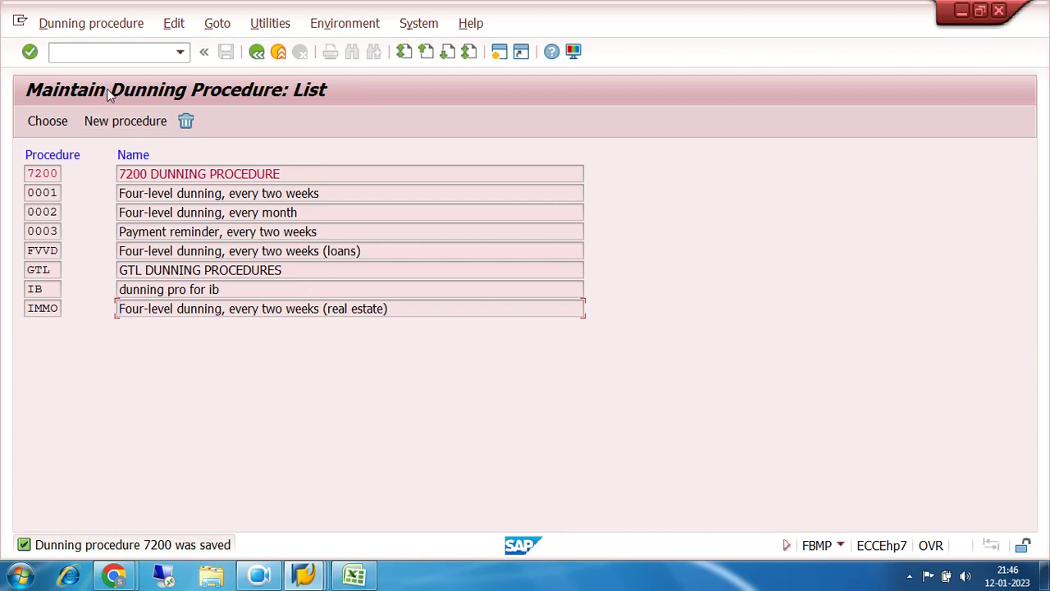
Leave the dunning procedure list and open customer GLOBAL TRADING LTD for change in company code 7200 with transaction FD02.
{"action": "left_click", "coordinate": [114, 51]}
{"action": "type", "text": "/n"}
{"action": "key", "text": "Return"}
{"action": "left_click", "coordinate": [114, 51]}
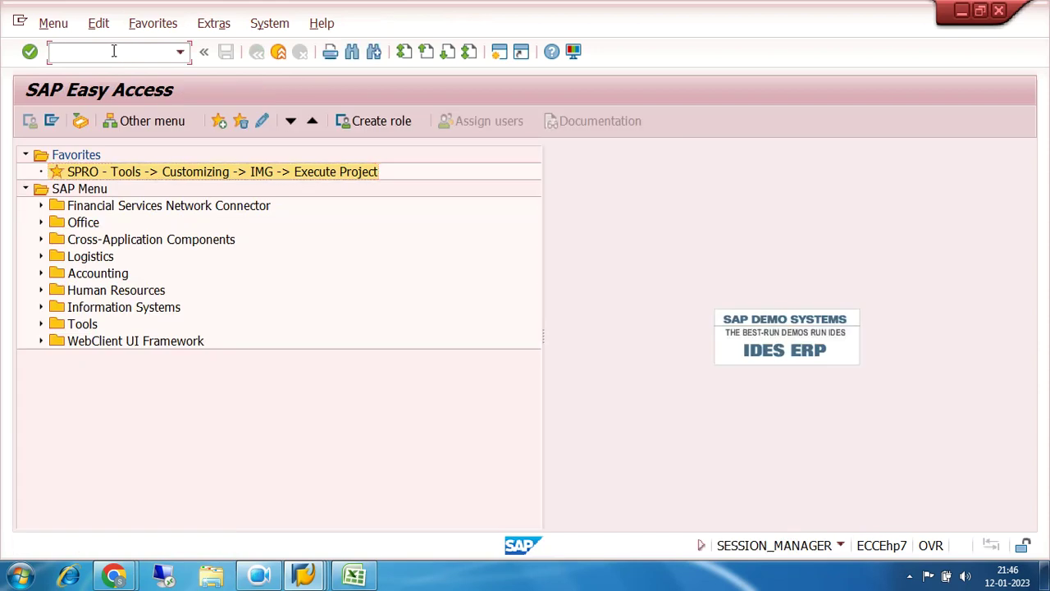
{"action": "type", "text": "XD"}
{"action": "key", "text": "BackSpace"}
{"action": "key", "text": "BackSpace"}
{"action": "type", "text": "FD02"}
{"action": "key", "text": "Return"}
{"action": "left_click_drag", "start_coordinate": [233, 185], "coordinate": [205, 195]}
{"action": "left_click", "coordinate": [445, 258]}
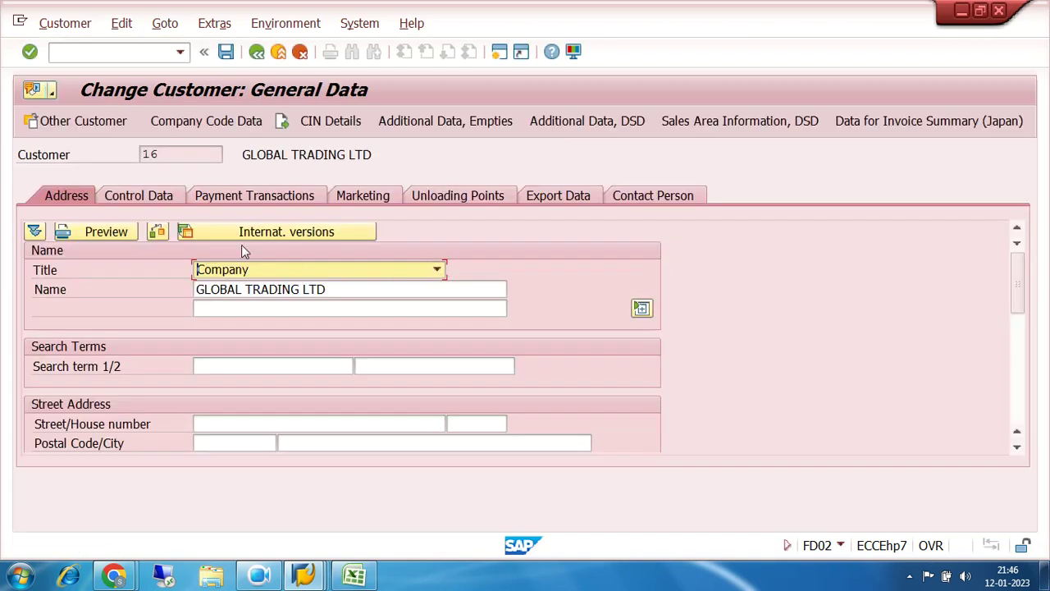
Assign dunning procedure 7200 in the customer's company code correspondence data and save the customer.
{"action": "left_click", "coordinate": [197, 123]}
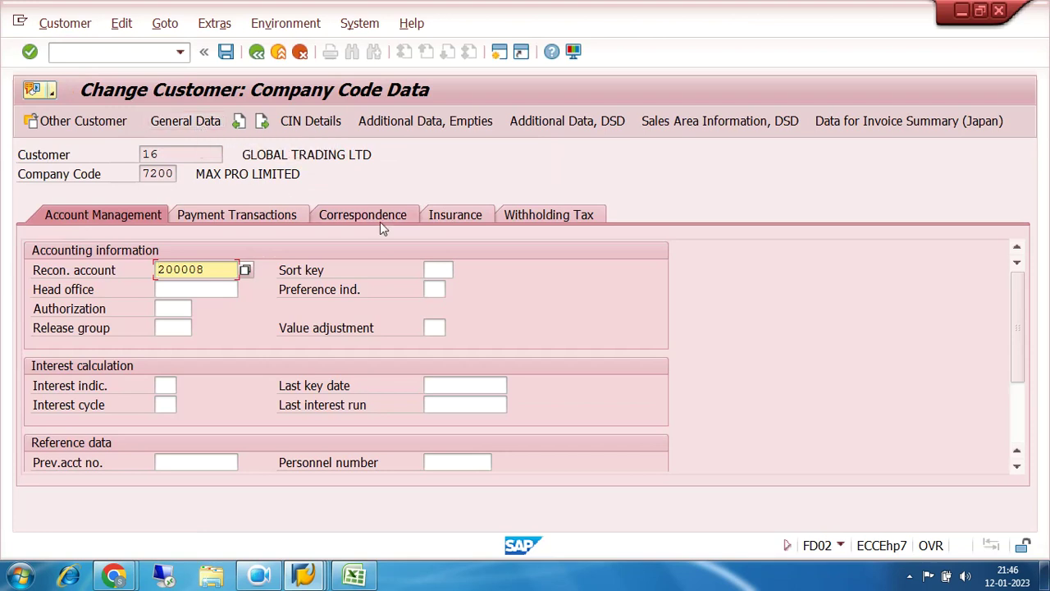
{"action": "left_click", "coordinate": [386, 218]}
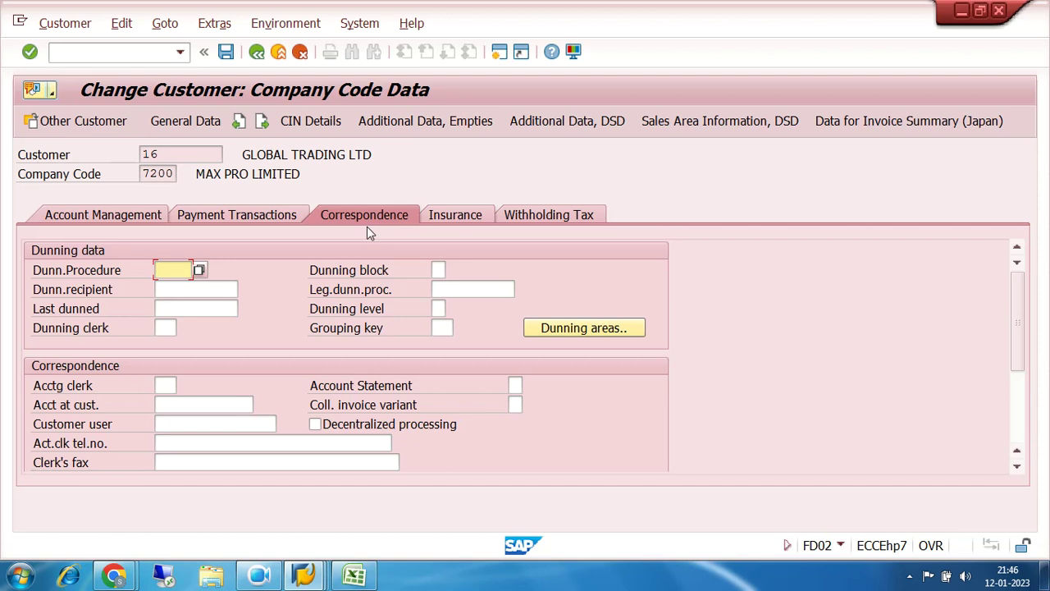
{"action": "left_click", "coordinate": [199, 272]}
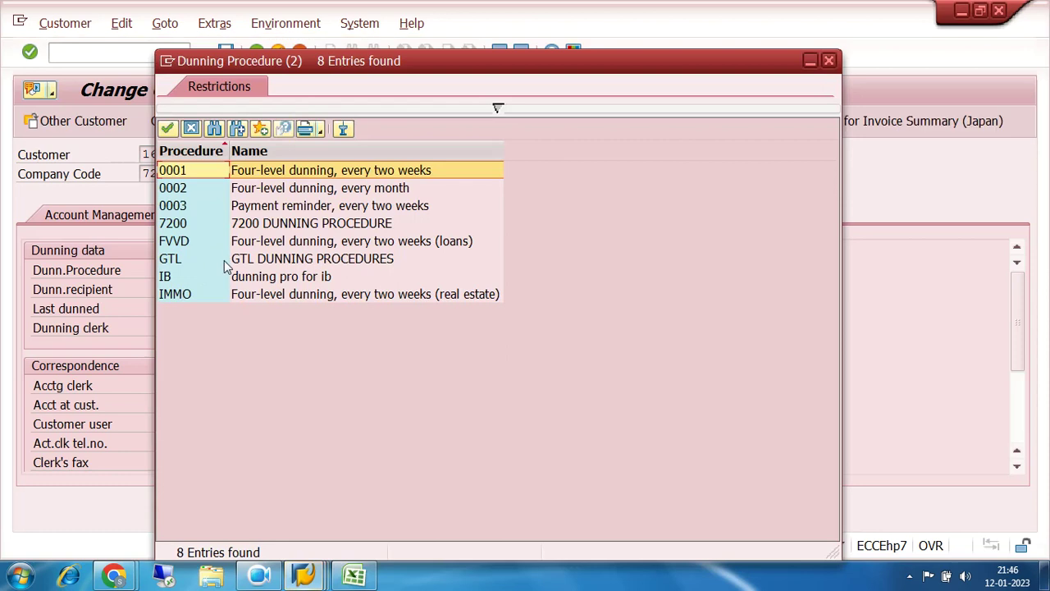
{"action": "left_click", "coordinate": [184, 225]}
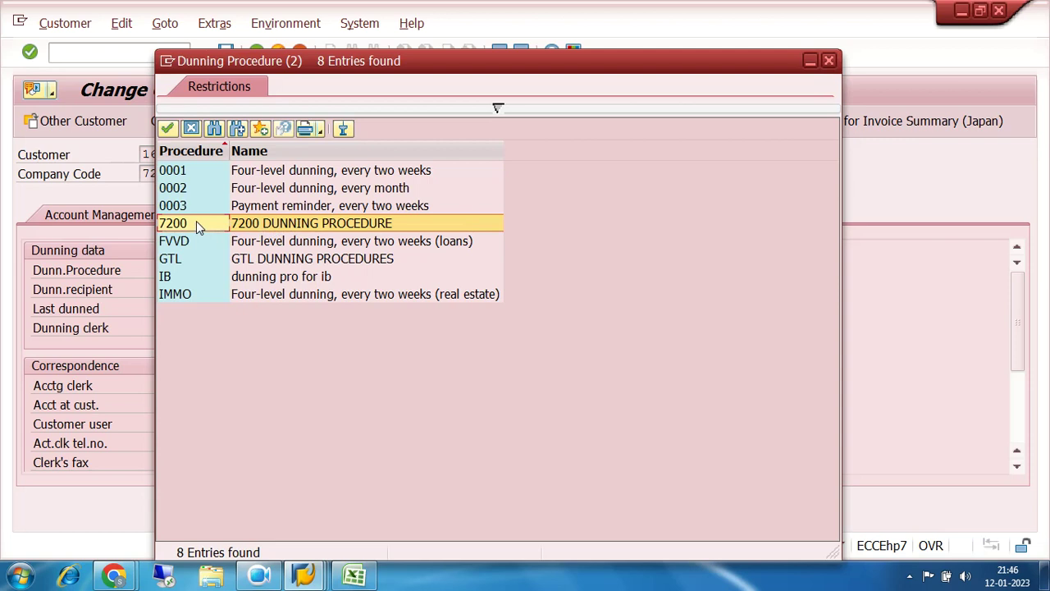
{"action": "double_click", "coordinate": [196, 221]}
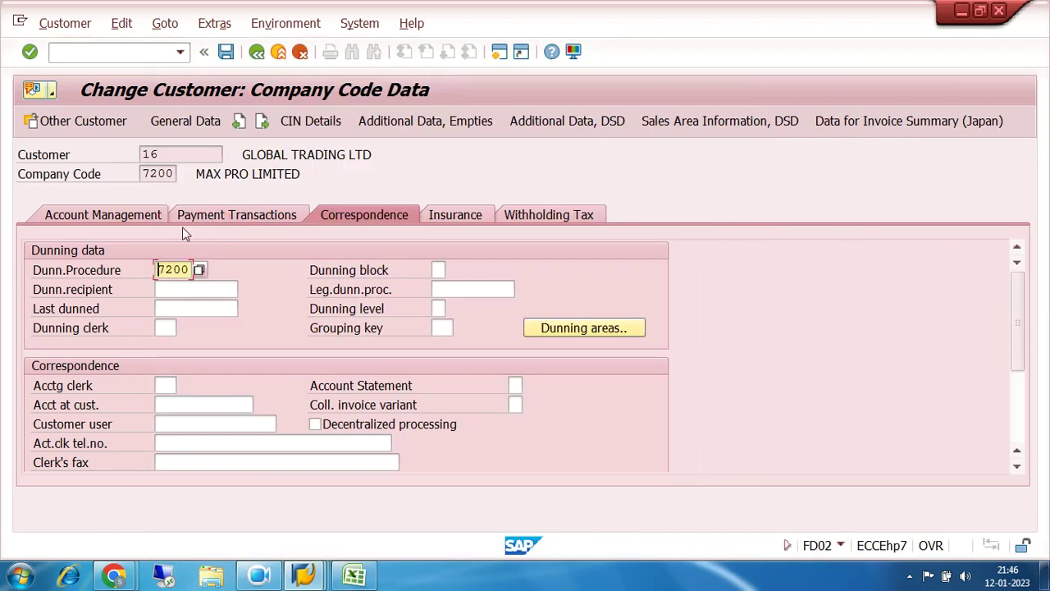
{"action": "left_click_drag", "start_coordinate": [192, 155], "coordinate": [115, 154]}
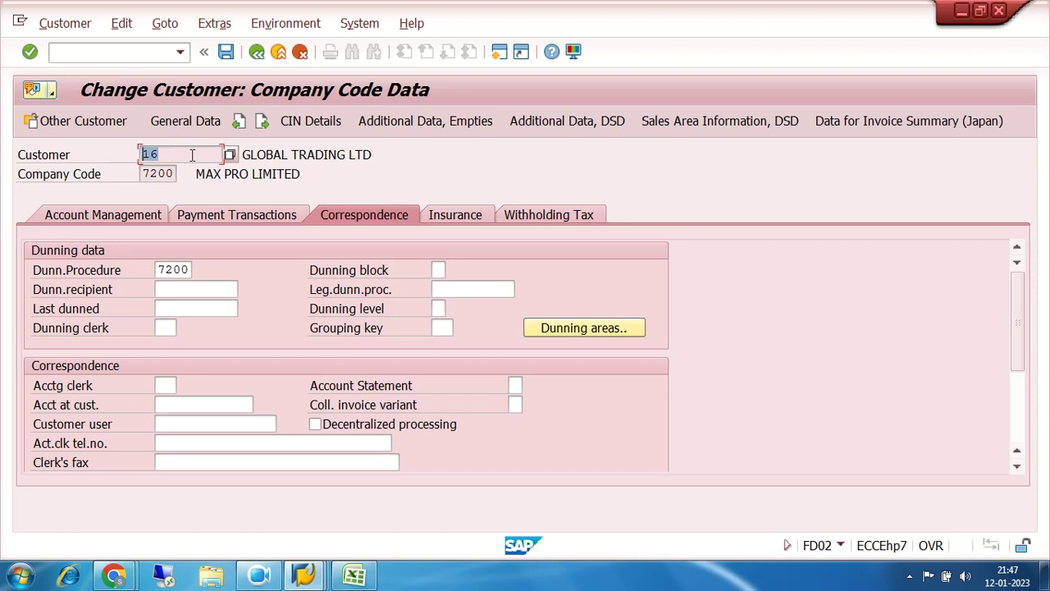
{"action": "left_click_drag", "start_coordinate": [190, 271], "coordinate": [118, 273]}
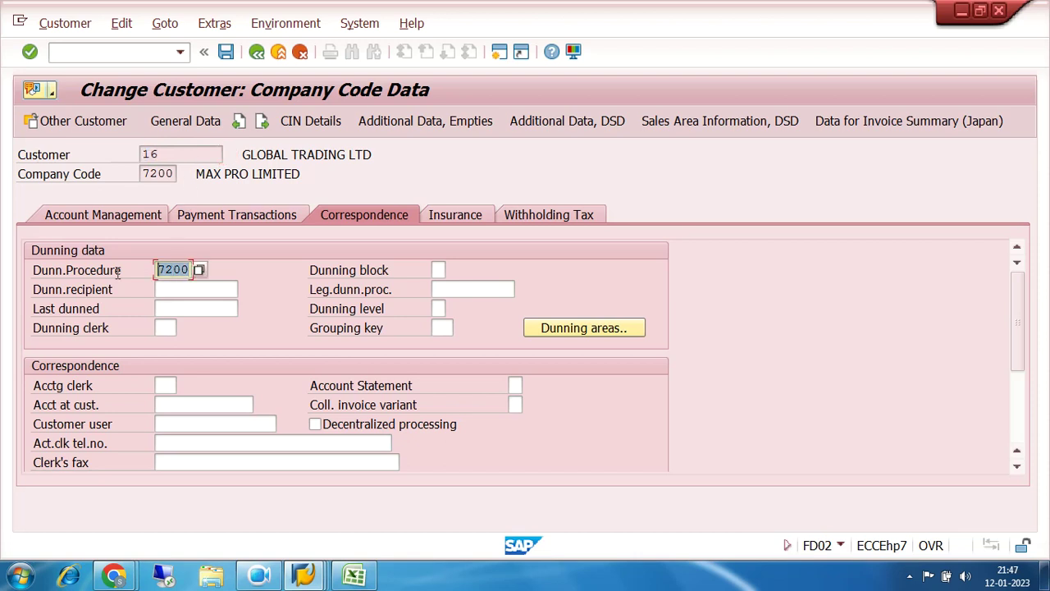
{"action": "left_click", "coordinate": [226, 52]}
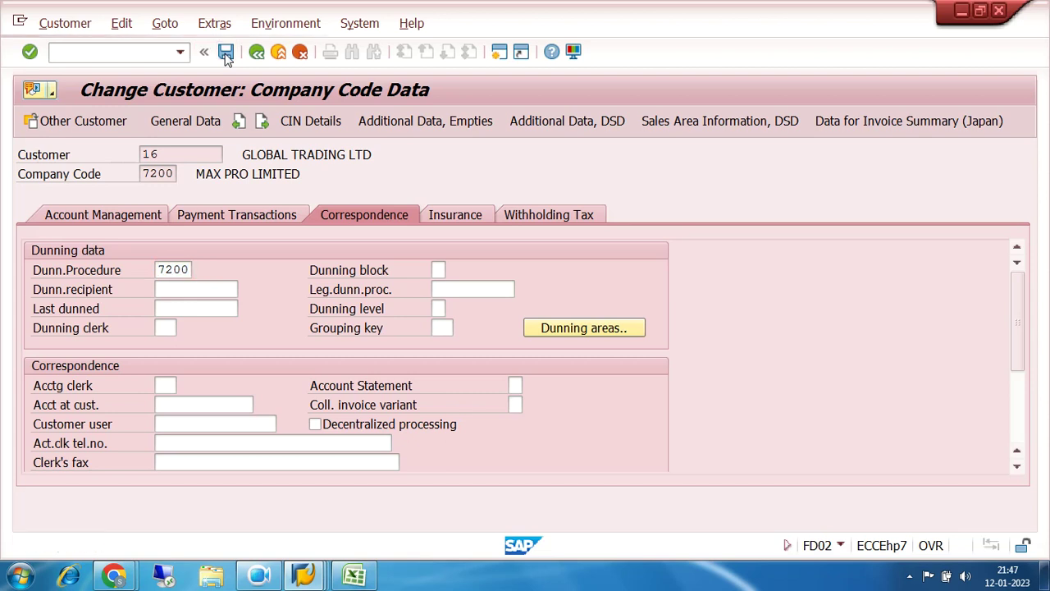
{"action": "left_click", "coordinate": [445, 258]}
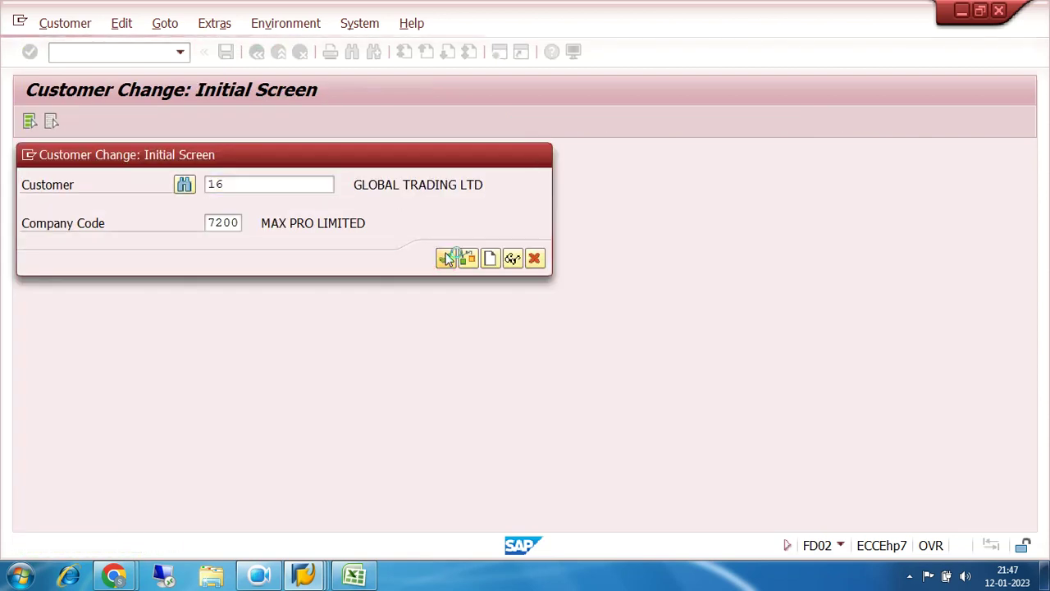
Start a customer invoice with transaction FB70 and choose the GLOBAL TRADING LTD account as customer.
{"action": "left_click", "coordinate": [105, 53]}
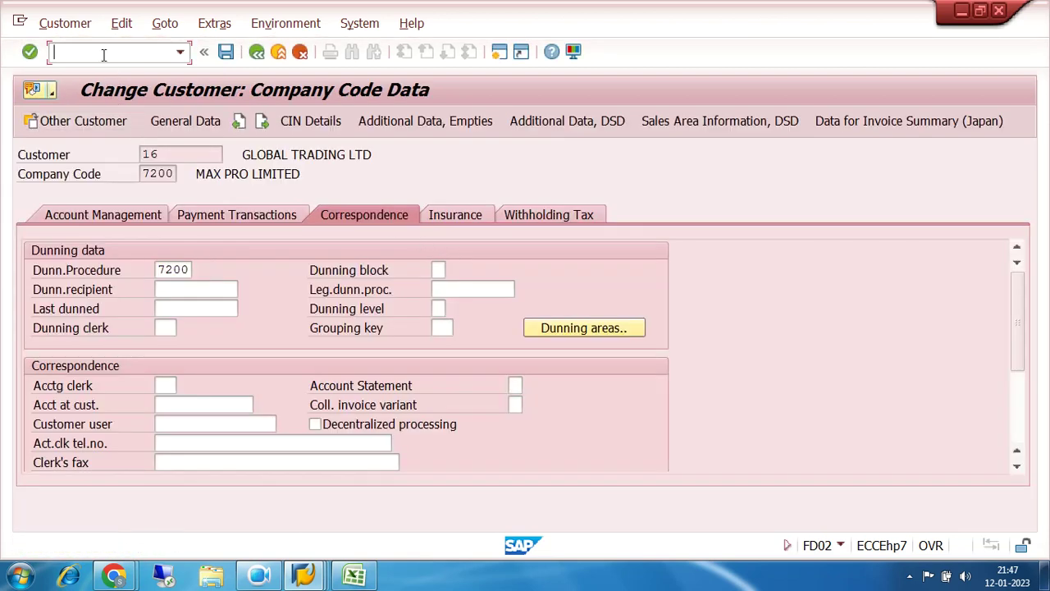
{"action": "type", "text": "/NFB70"}
{"action": "key", "text": "Return"}
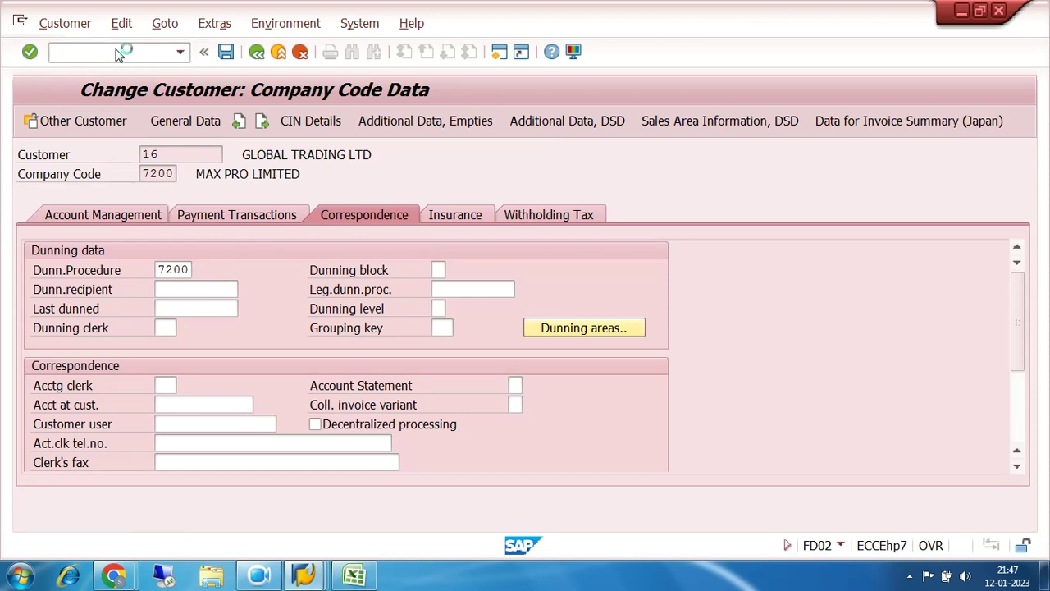
{"action": "left_click", "coordinate": [194, 230]}
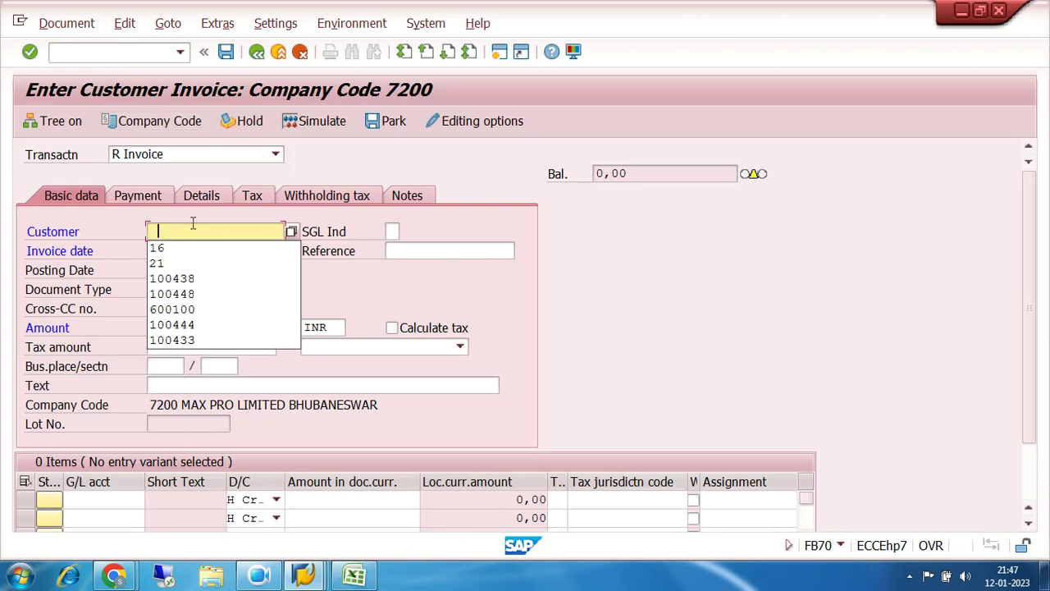
{"action": "left_click", "coordinate": [196, 249]}
Enter 01.04.2022 as the invoice date.
{"action": "left_click", "coordinate": [182, 250]}
{"action": "type", "text": "01"}
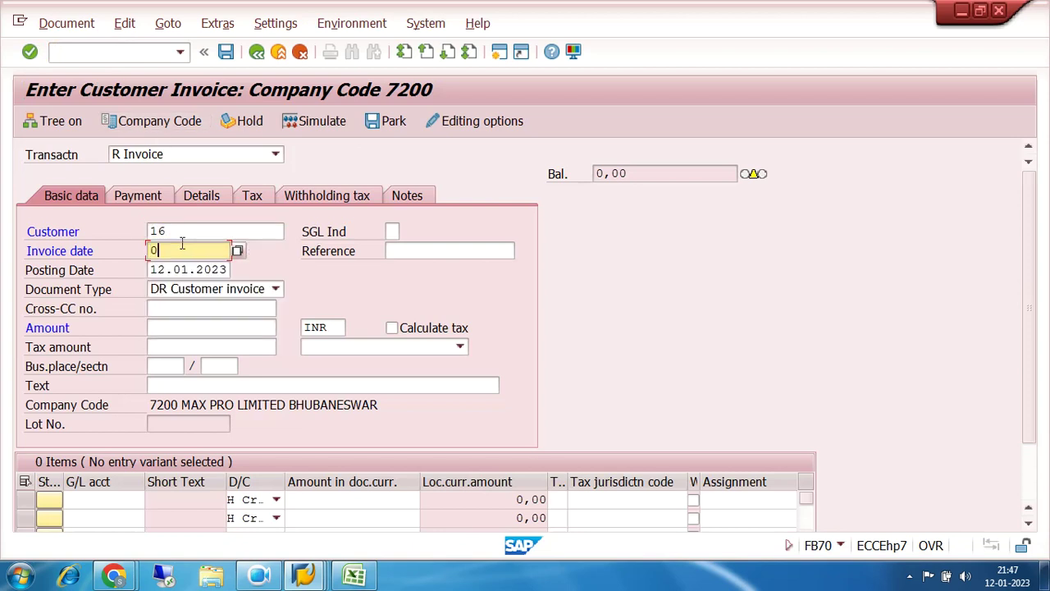
{"action": "left_click", "coordinate": [192, 267]}
{"action": "key", "text": "Tab"}
{"action": "key", "text": "Tab"}
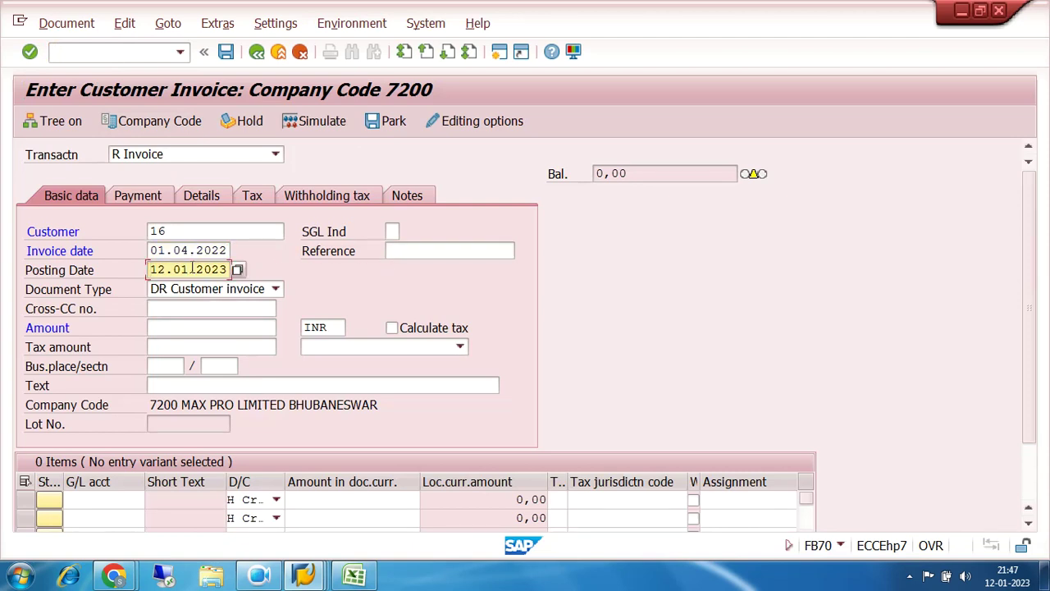
Set the invoice date to 01.12.2022.
{"action": "left_click", "coordinate": [151, 250]}
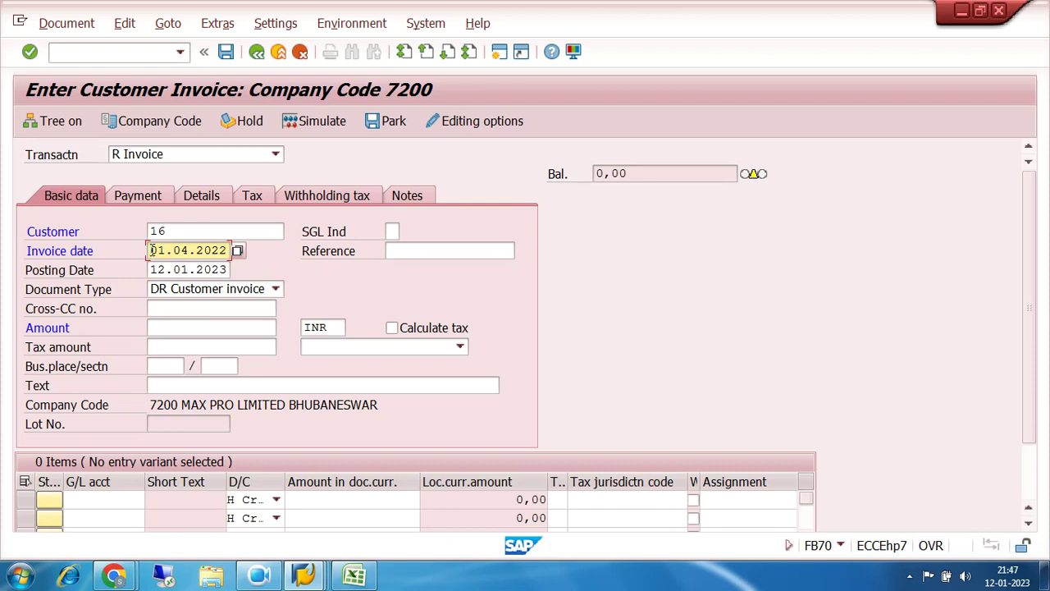
{"action": "key", "text": "Right"}
{"action": "key", "text": "Right"}
{"action": "key", "text": "Right"}
{"action": "type", "text": "12"}
{"action": "key", "text": "Right"}
{"action": "key", "text": "Right"}
{"action": "key", "text": "Right"}
{"action": "key", "text": "Right"}
Set the posting date of the customer invoice to 01.12.2022.
{"action": "key", "text": "Tab"}
{"action": "key", "text": "Tab"}
{"action": "type", "text": "01.12"}
{"action": "key", "text": "Right"}
{"action": "key", "text": "Right"}
{"action": "key", "text": "Right"}
{"action": "key", "text": "Right"}
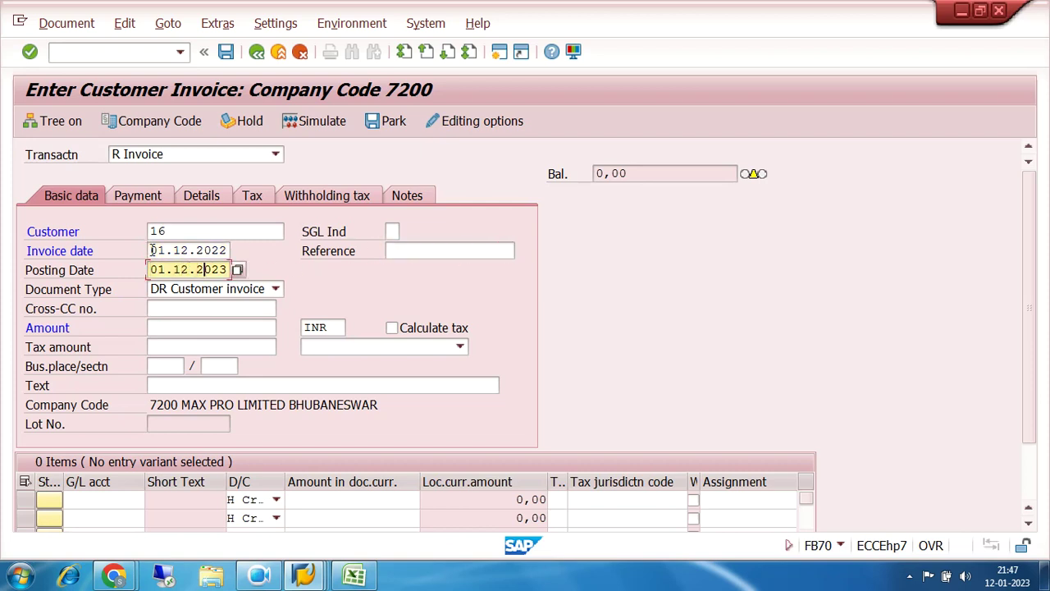
{"action": "type", "text": "2"}
Set the invoice amount to 65000 INR and use SALES INVOICE POSTING as its text.
{"action": "left_click", "coordinate": [176, 328]}
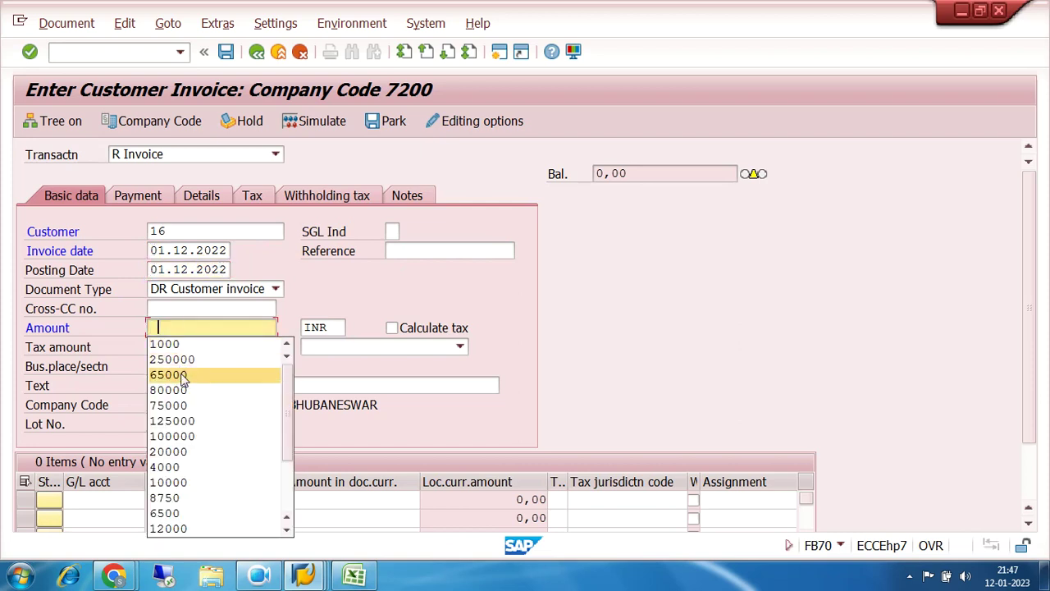
{"action": "left_click", "coordinate": [175, 375]}
{"action": "left_click", "coordinate": [151, 384]}
{"action": "left_click", "coordinate": [189, 401]}
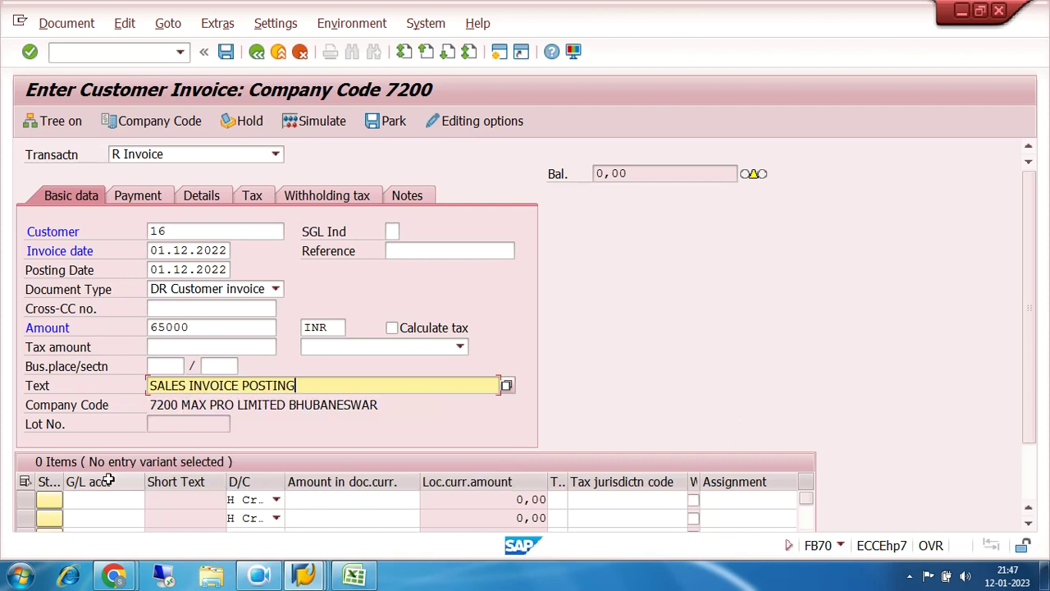
Fill the first invoice line with G/L account 300000 as credit, * as the amount and + as the line text.
{"action": "left_click", "coordinate": [84, 500]}
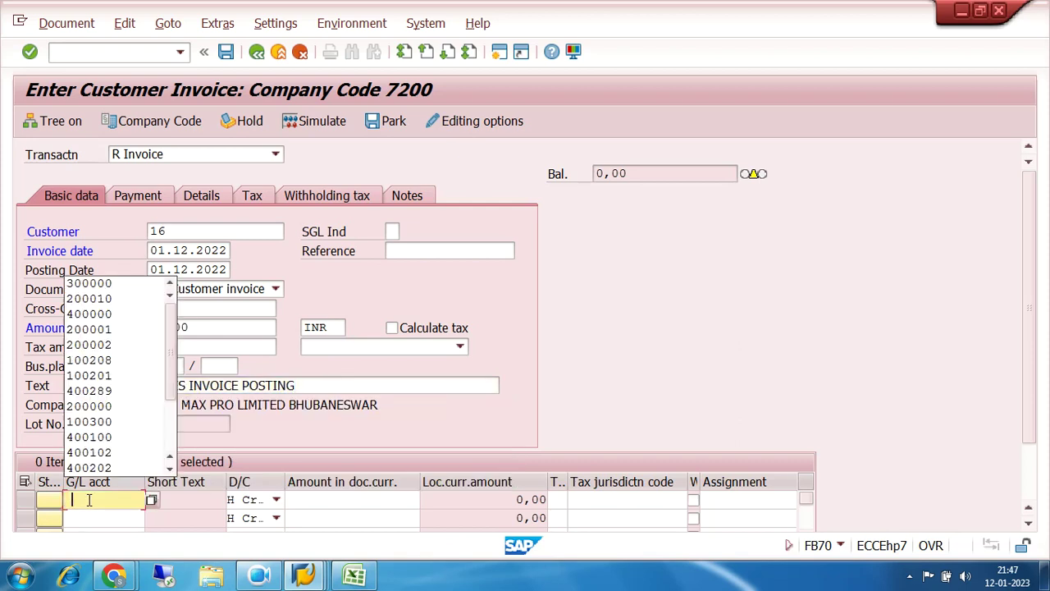
{"action": "left_click", "coordinate": [110, 283]}
{"action": "left_click", "coordinate": [335, 501]}
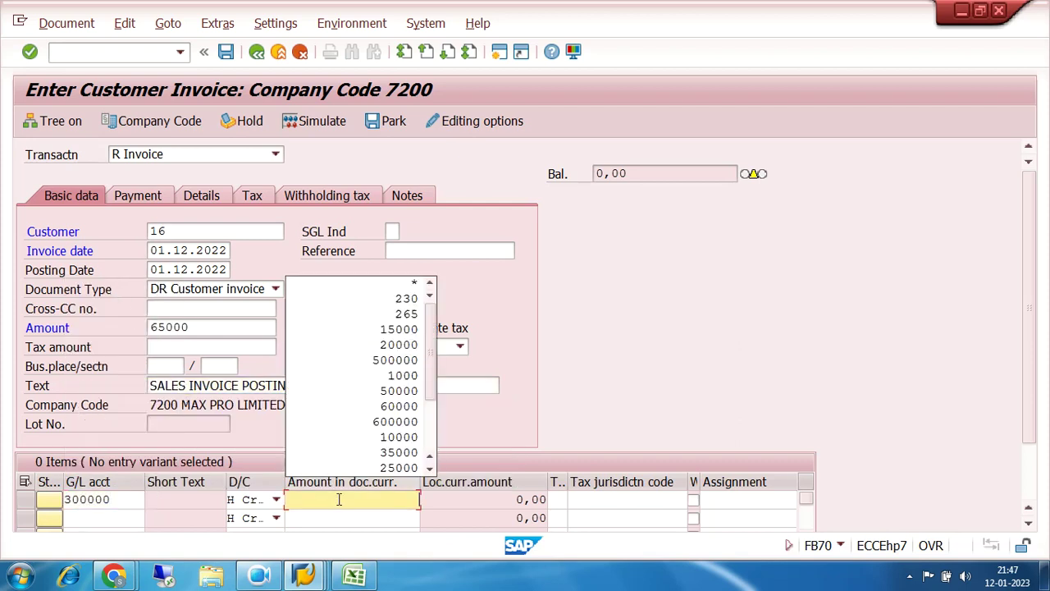
{"action": "left_click", "coordinate": [409, 284]}
{"action": "key", "text": "Tab"}
{"action": "key", "text": "Tab"}
{"action": "key", "text": "Tab"}
{"action": "key", "text": "Tab"}
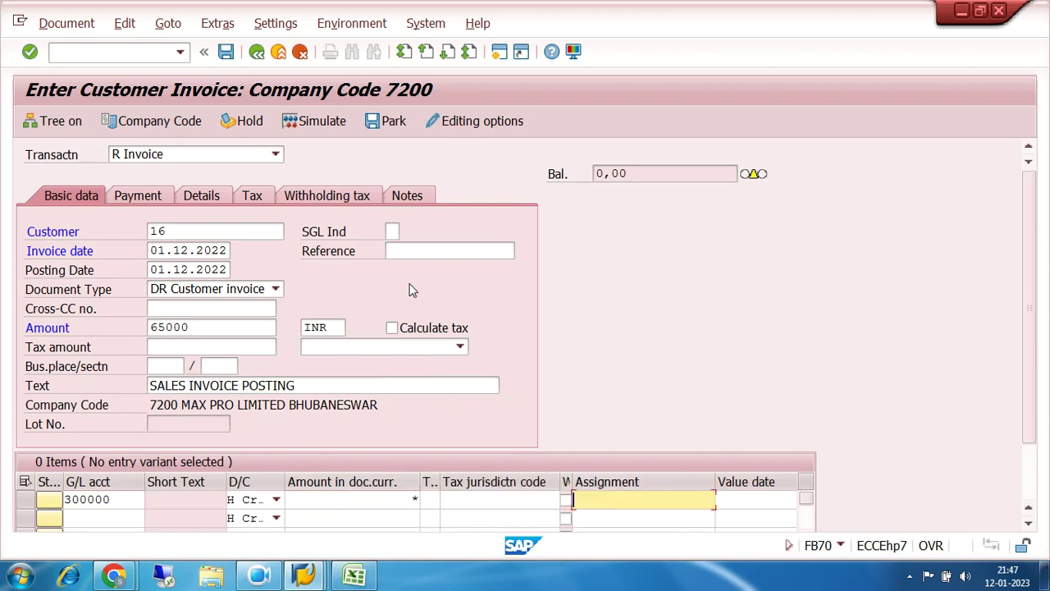
{"action": "key", "text": "Tab"}
{"action": "key", "text": "Tab"}
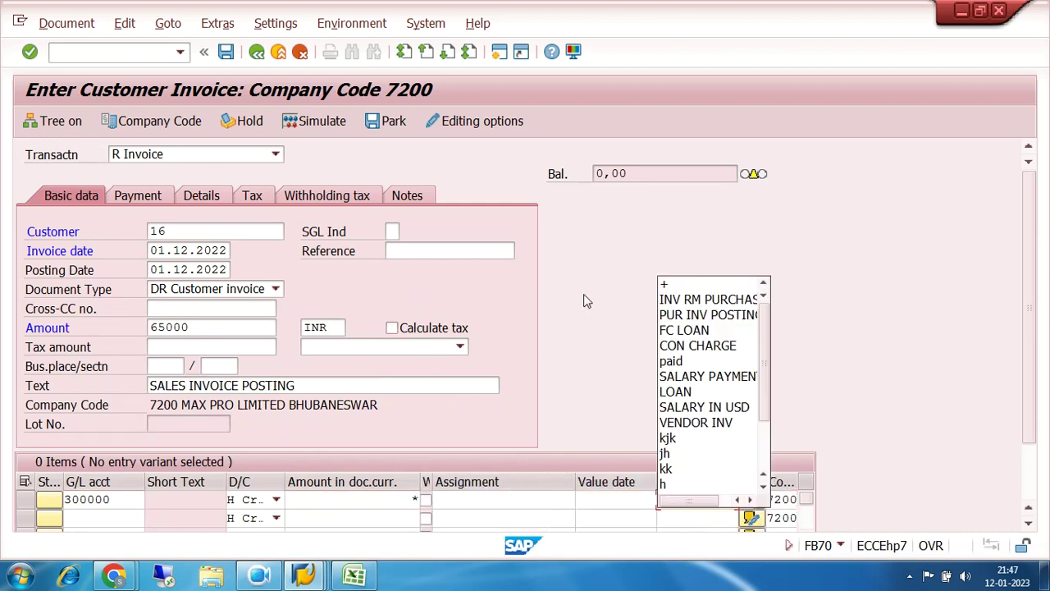
{"action": "left_click", "coordinate": [663, 283]}
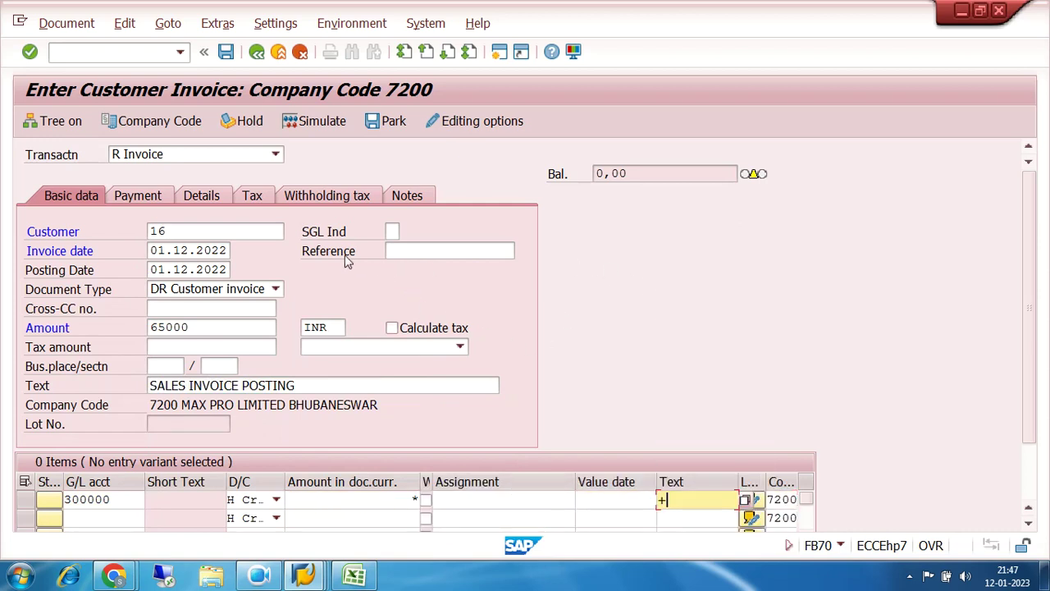
Simulate the 65000 INR customer invoice, acknowledging the date warnings until the document overview opens.
{"action": "left_click", "coordinate": [314, 128]}
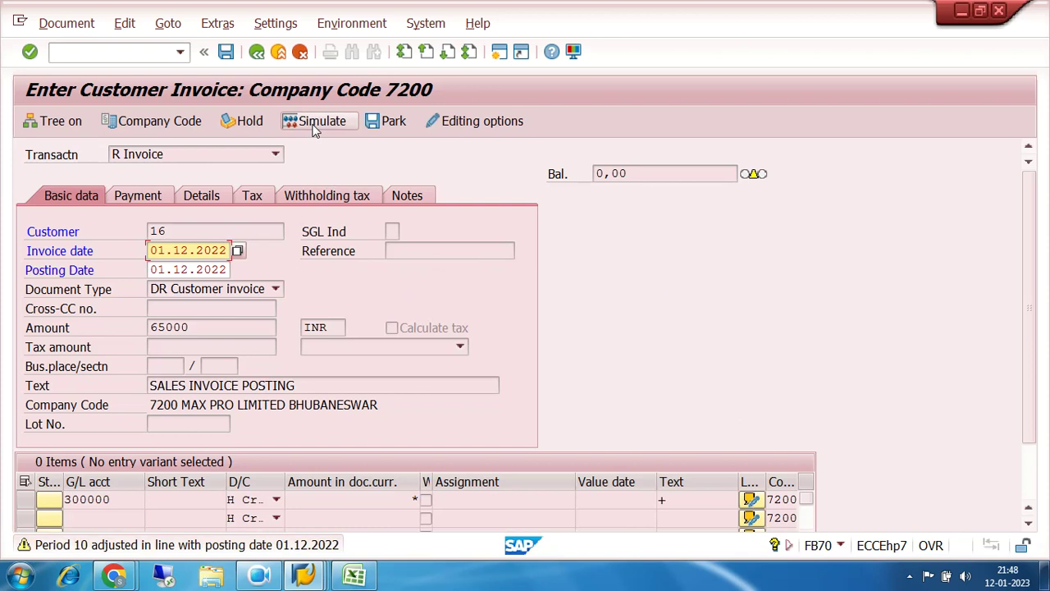
{"action": "left_click", "coordinate": [313, 128]}
{"action": "left_click", "coordinate": [312, 123]}
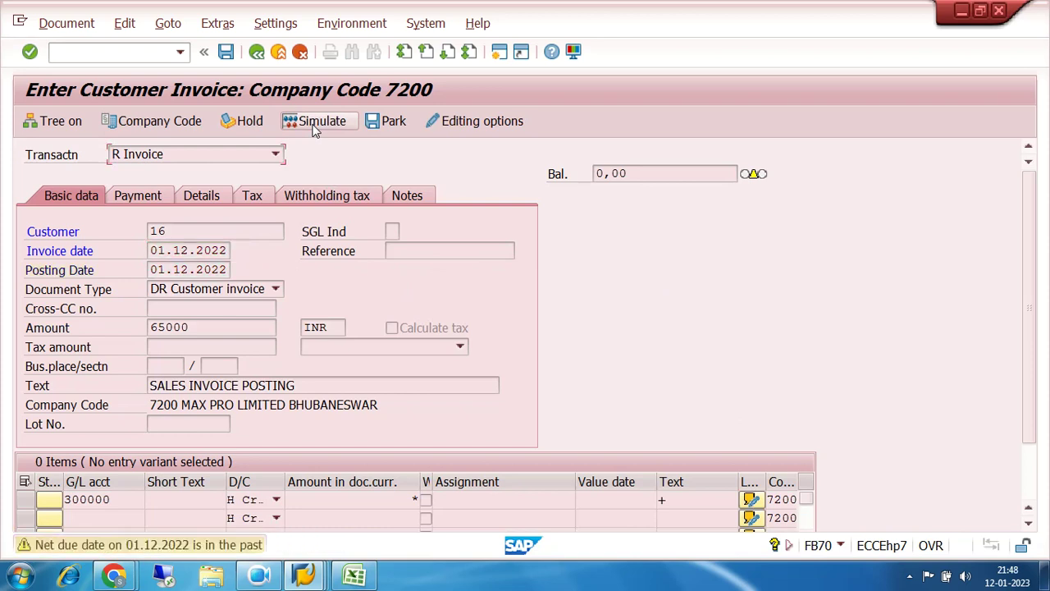
{"action": "left_click", "coordinate": [313, 123]}
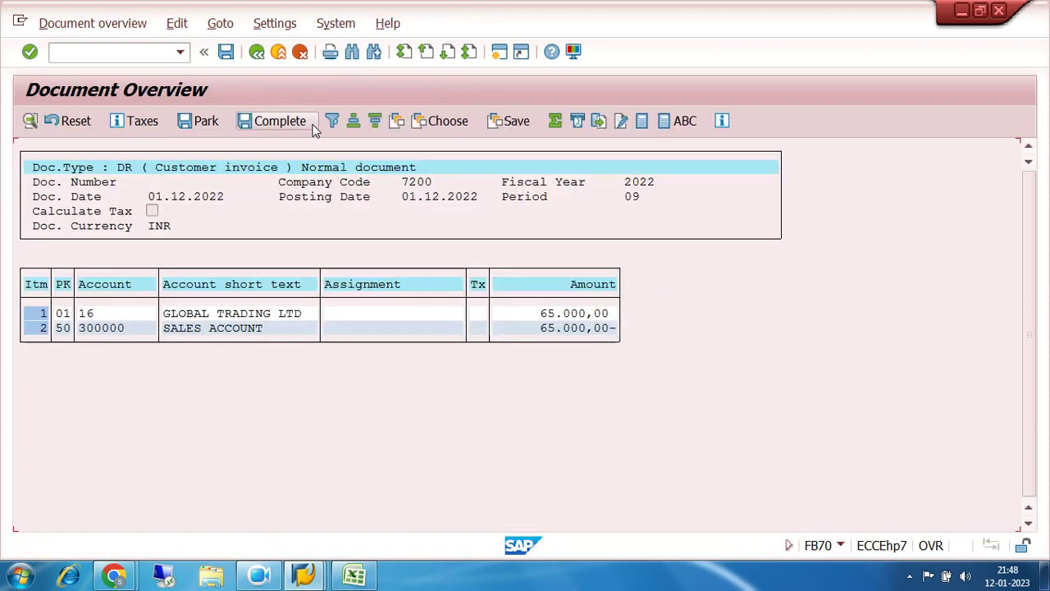
Check the details of the GLOBAL TRADING LTD line item and post the simulated invoice.
{"action": "double_click", "coordinate": [216, 316]}
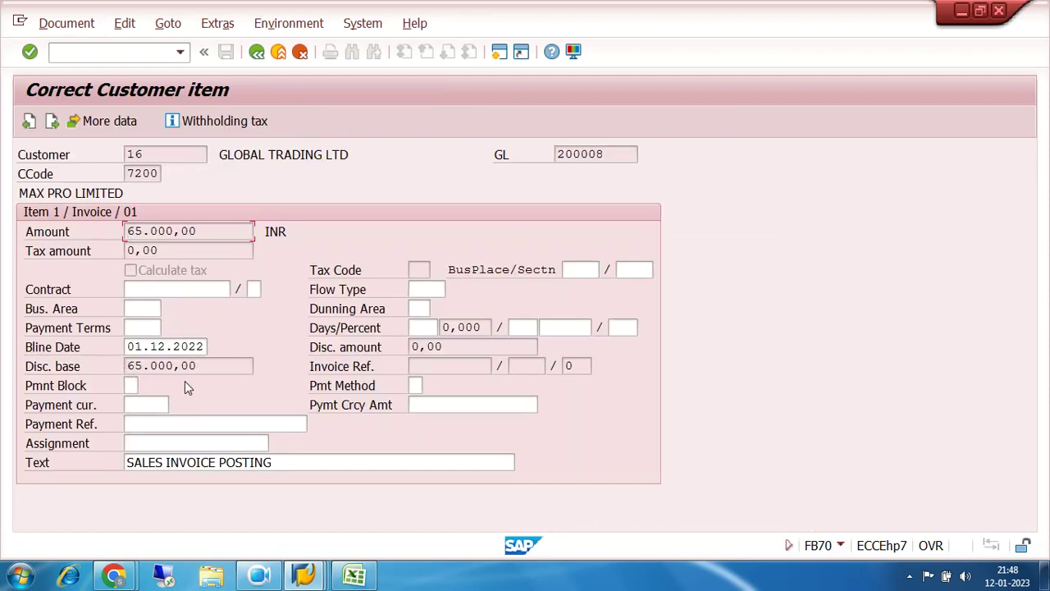
{"action": "left_click", "coordinate": [257, 53]}
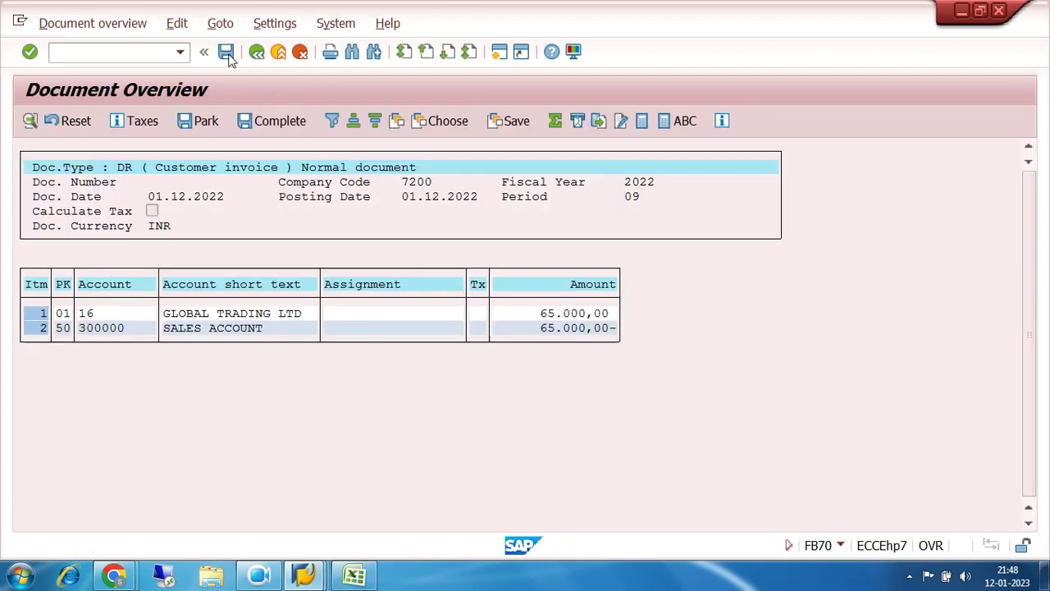
{"action": "left_click", "coordinate": [228, 56]}
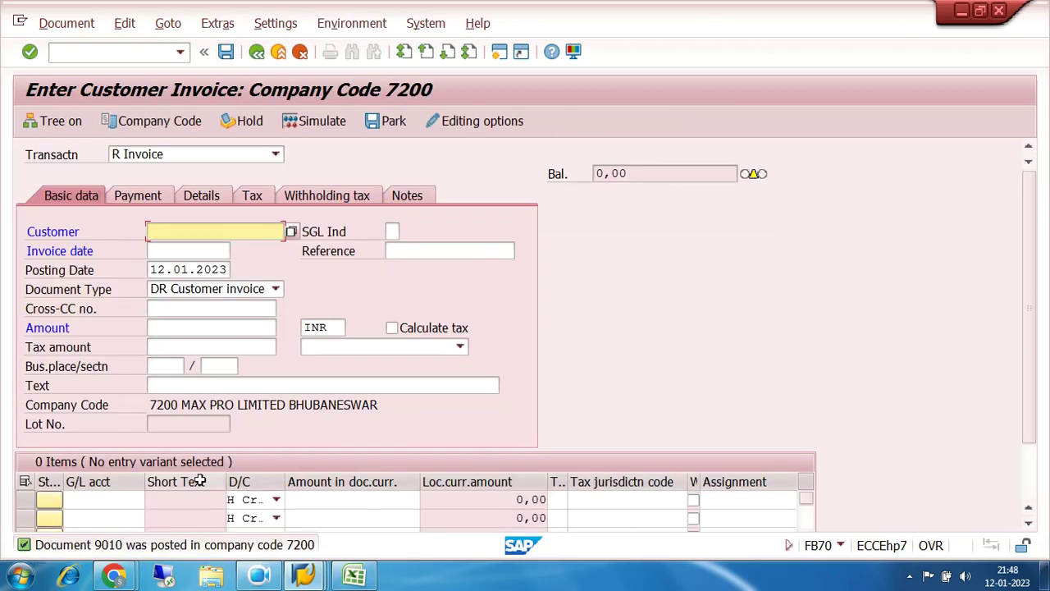
Start another invoice for the GLOBAL TRADING LTD customer account with invoice date and posting date 01.11.2022.
{"action": "left_click", "coordinate": [203, 233]}
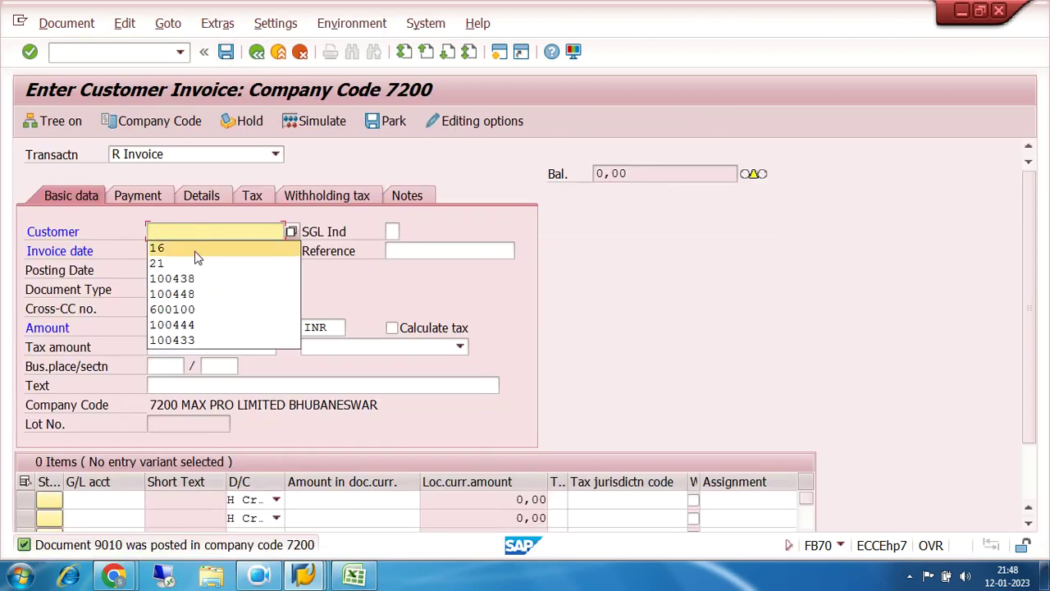
{"action": "left_click", "coordinate": [196, 251]}
{"action": "left_click", "coordinate": [196, 251]}
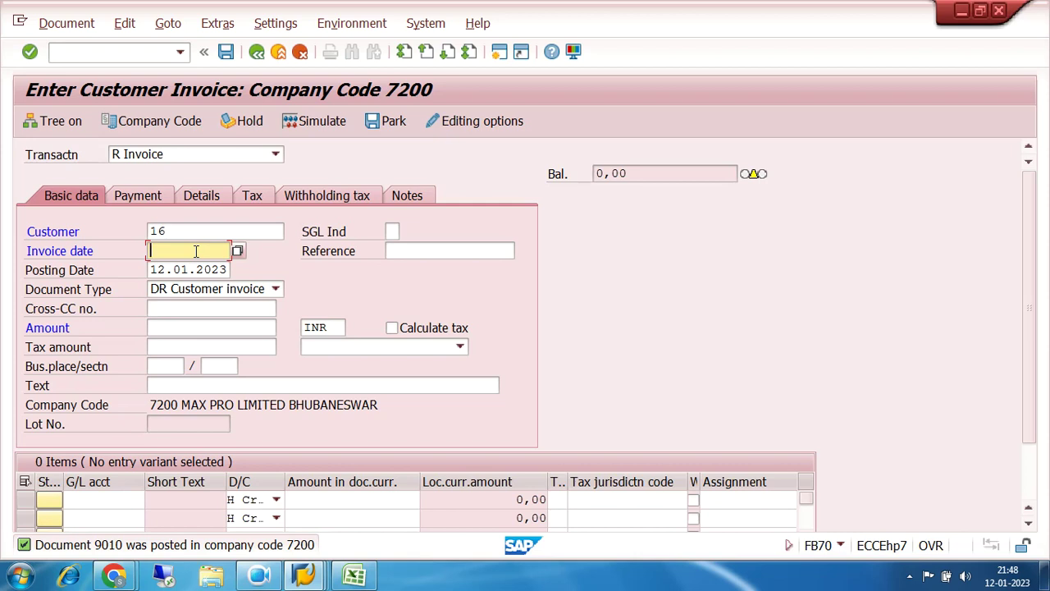
{"action": "type", "text": "01.11.2022"}
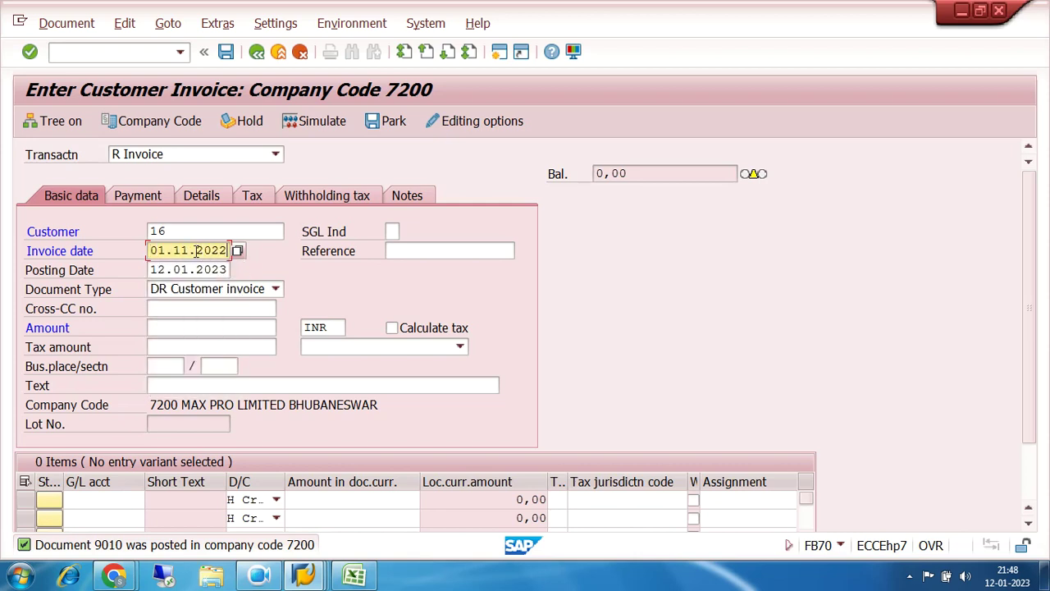
{"action": "key", "text": "Tab"}
{"action": "key", "text": "Tab"}
{"action": "type", "text": "01.11.2022"}
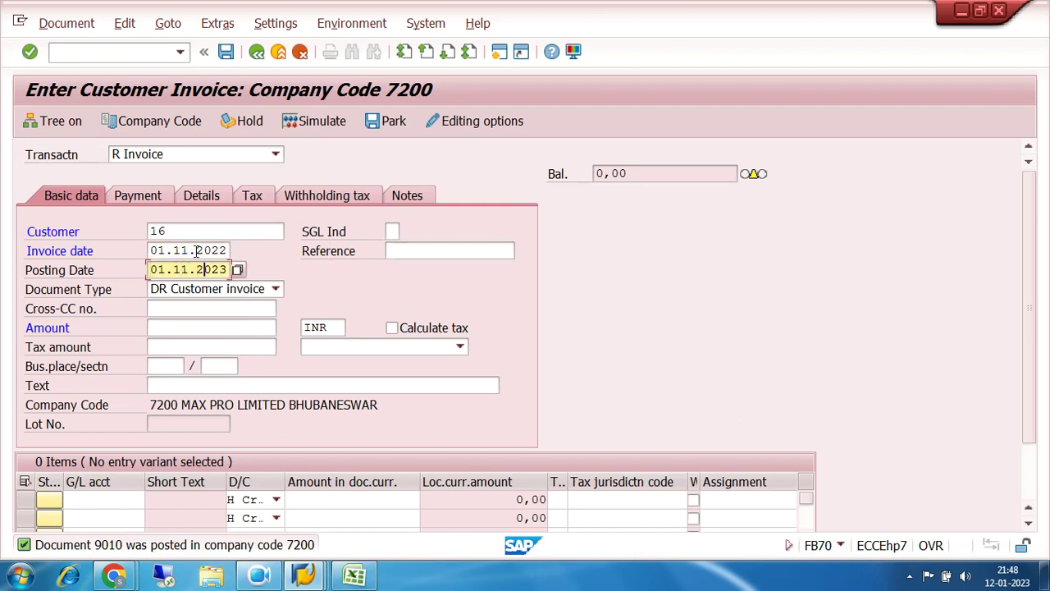
Set the second invoice's amount to 85000 INR and its text to SALES INVOICE POSTING.
{"action": "left_click", "coordinate": [214, 326]}
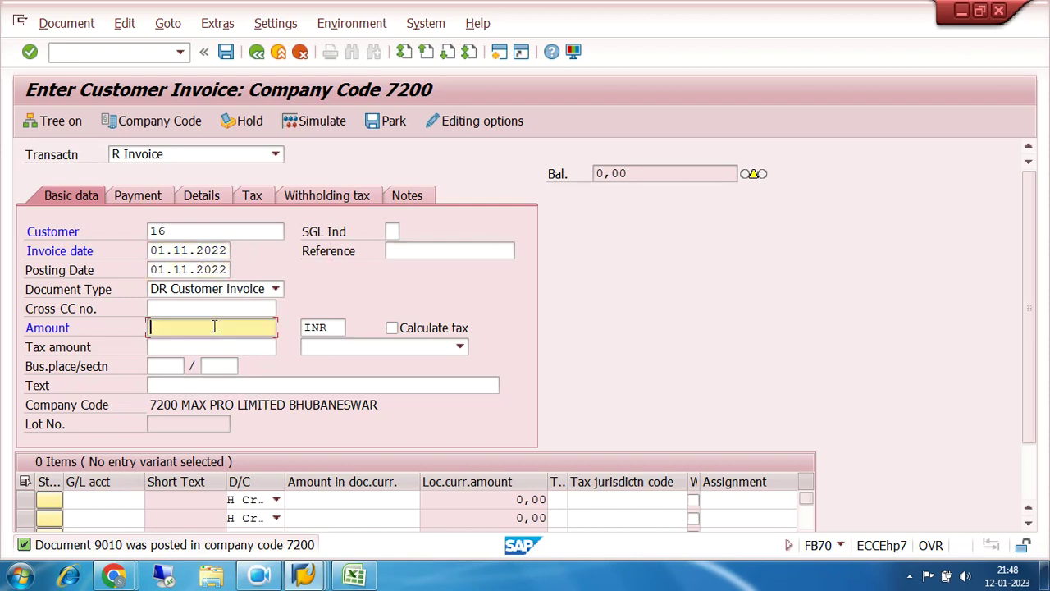
{"action": "type", "text": "850000"}
{"action": "key", "text": "BackSpace"}
{"action": "left_click", "coordinate": [159, 385]}
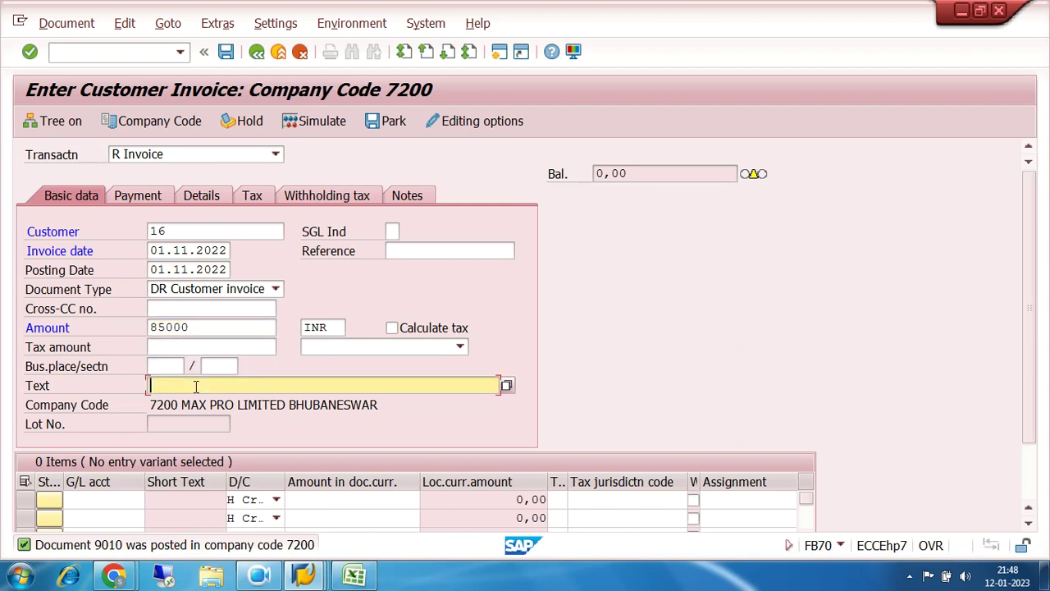
{"action": "left_click", "coordinate": [159, 401]}
Enter a credit line for G/L account 300000 on the second invoice, with * as amount and + as text.
{"action": "left_click", "coordinate": [125, 492]}
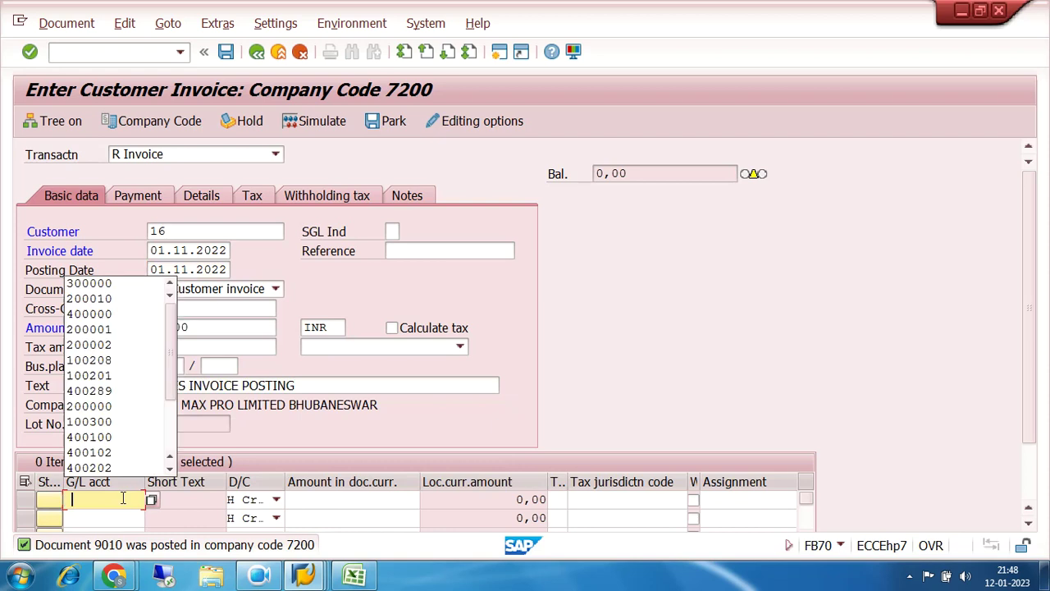
{"action": "left_click", "coordinate": [90, 289]}
{"action": "left_click", "coordinate": [325, 500]}
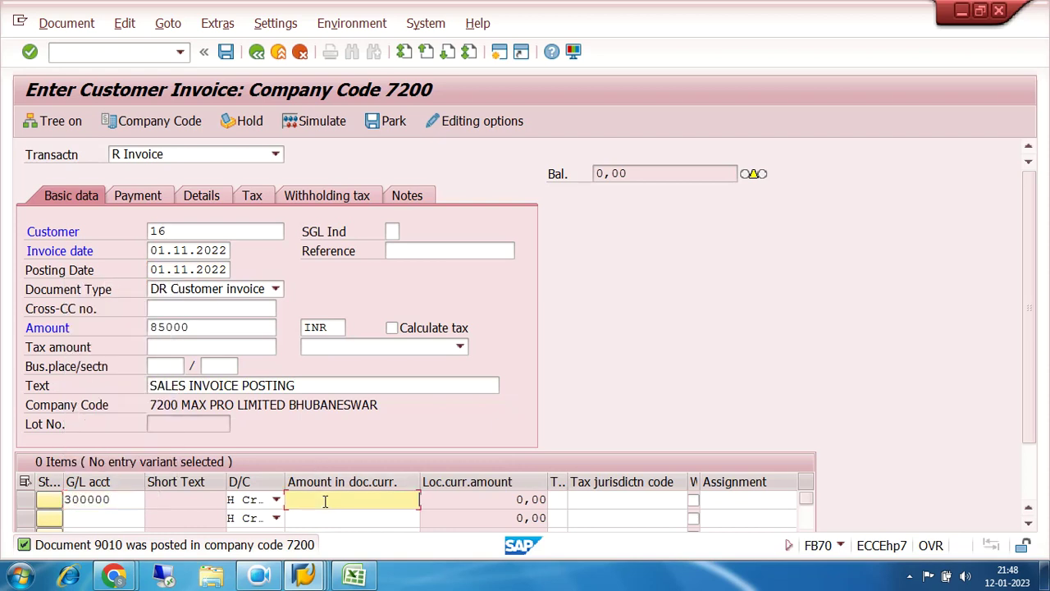
{"action": "left_click", "coordinate": [401, 287]}
{"action": "key", "text": "Tab"}
{"action": "key", "text": "Tab"}
{"action": "key", "text": "Tab"}
{"action": "key", "text": "Tab"}
{"action": "key", "text": "Tab"}
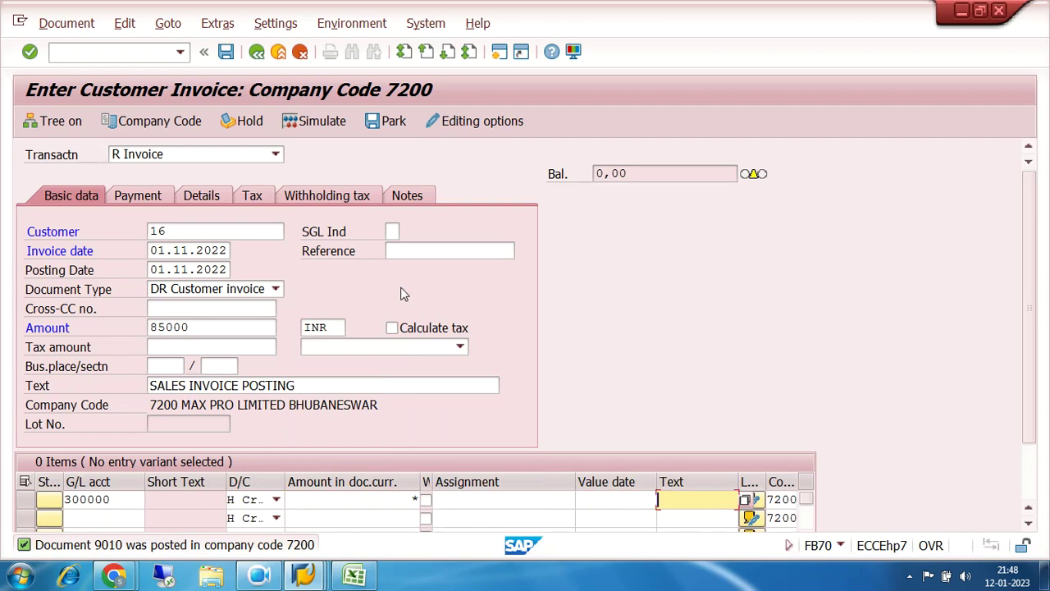
{"action": "left_click", "coordinate": [669, 288]}
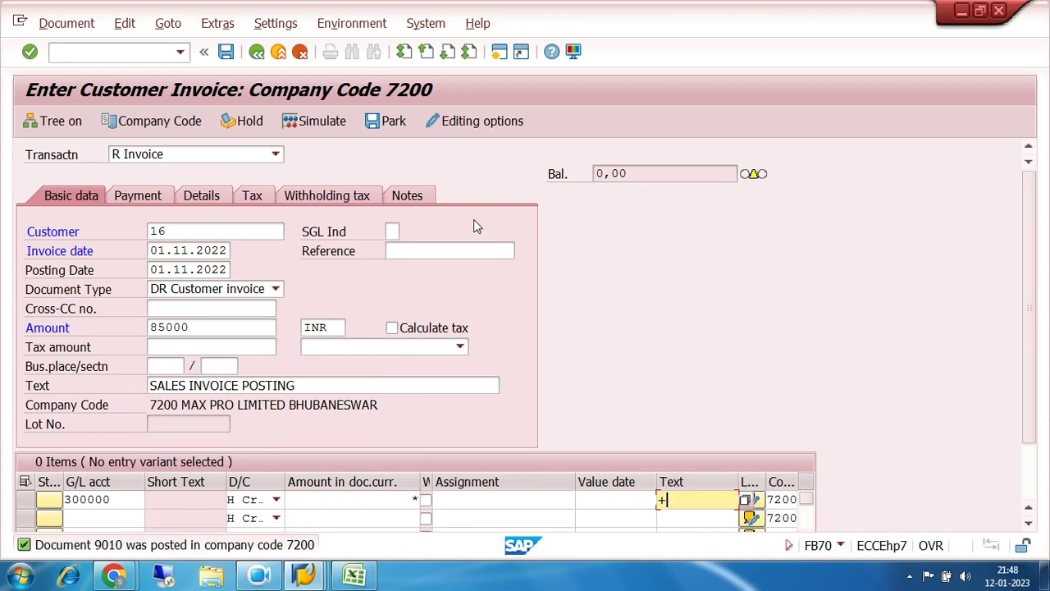
Simulate the 85000 INR customer invoice, acknowledge the warning and post the document.
{"action": "left_click", "coordinate": [321, 121]}
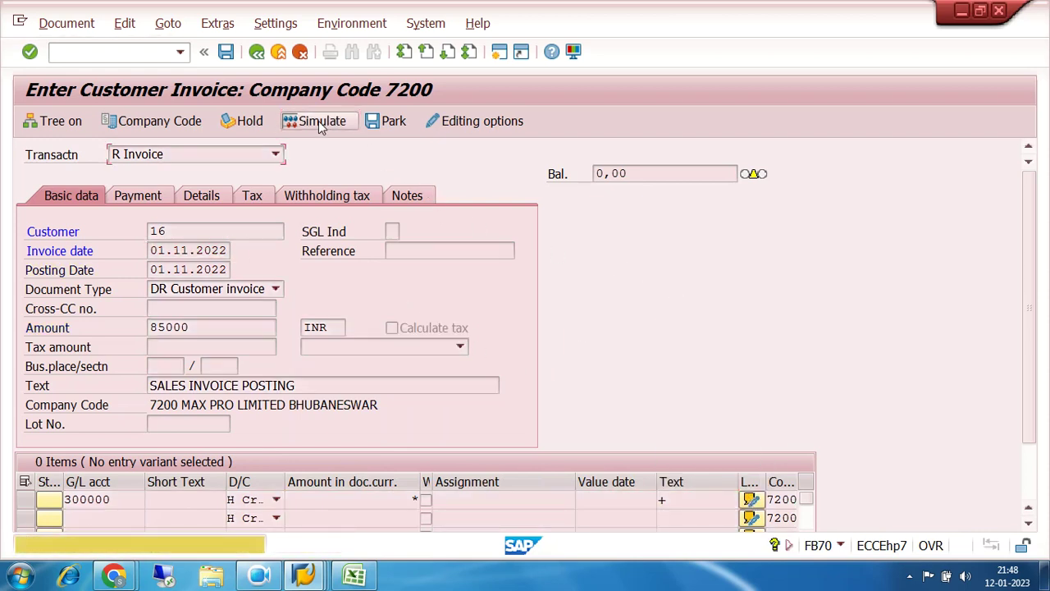
{"action": "key", "text": "Return"}
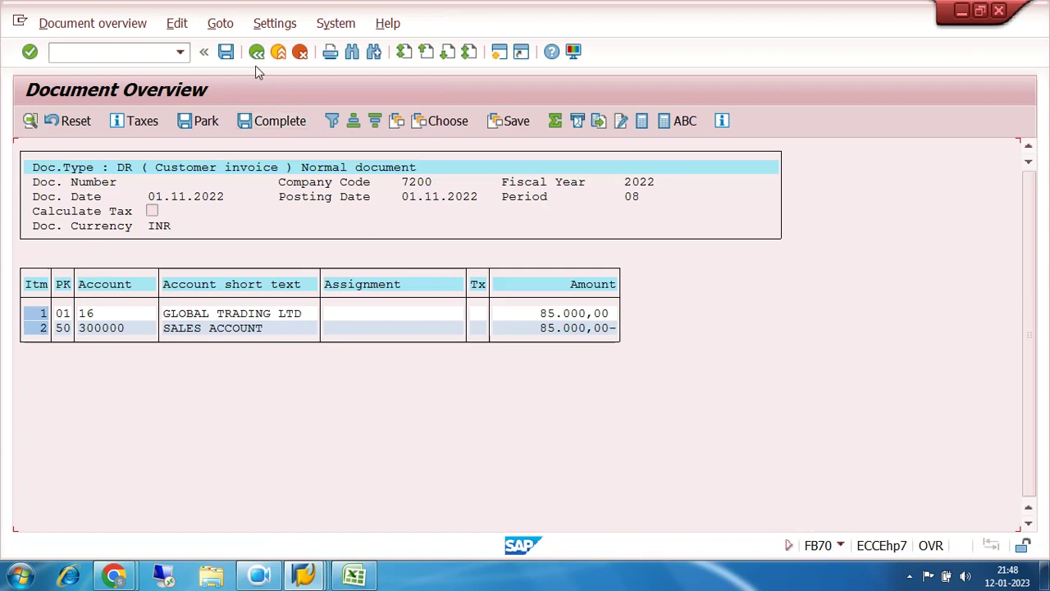
{"action": "left_click", "coordinate": [225, 53]}
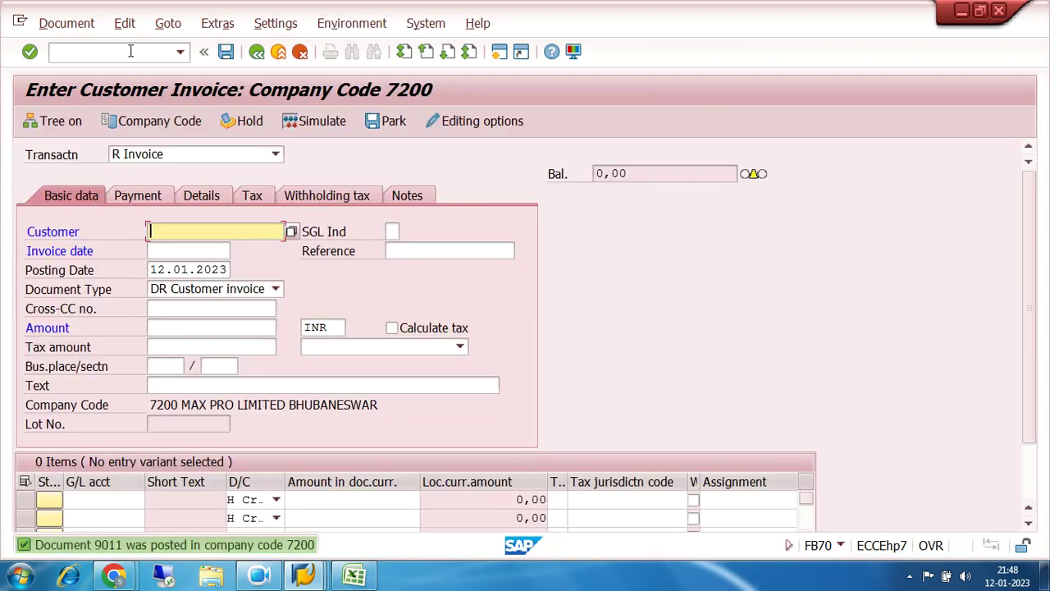
Leave customer invoice entry with /N and return to the SAP Easy Access screen.
{"action": "left_click", "coordinate": [128, 50]}
{"action": "type", "text": "/N"}
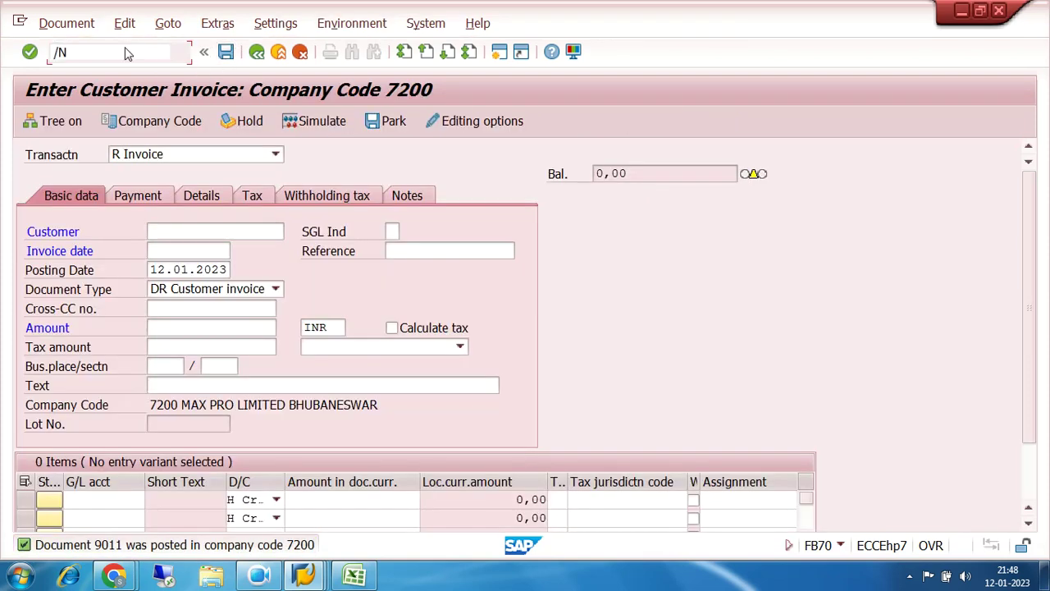
{"action": "key", "text": "Return"}
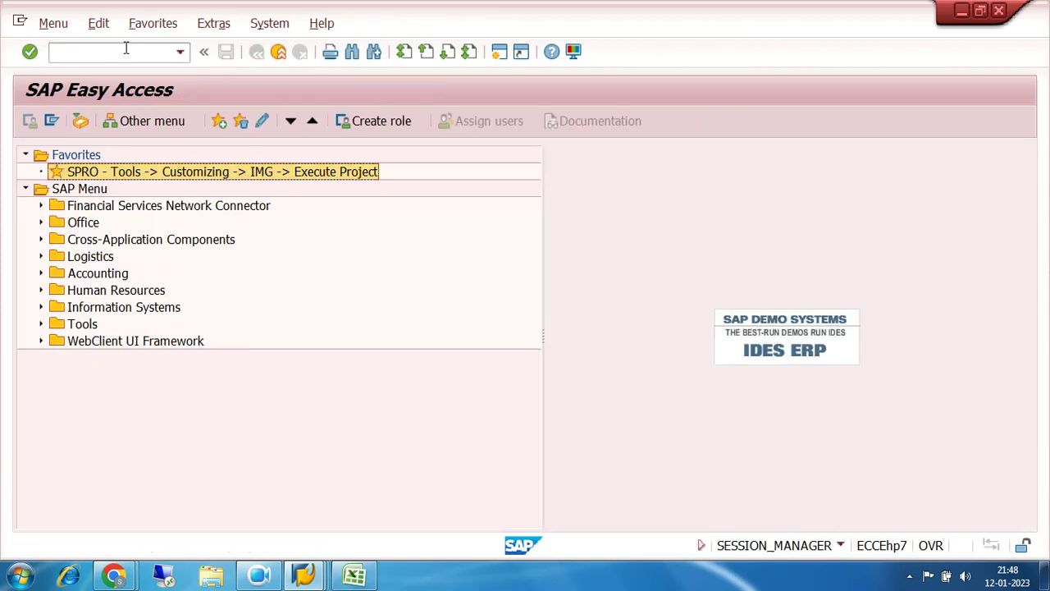
Open the F150 Dunning transaction under Accounting > Financial Accounting > Accounts Receivable > Periodic Processing.
{"action": "left_click", "coordinate": [41, 274]}
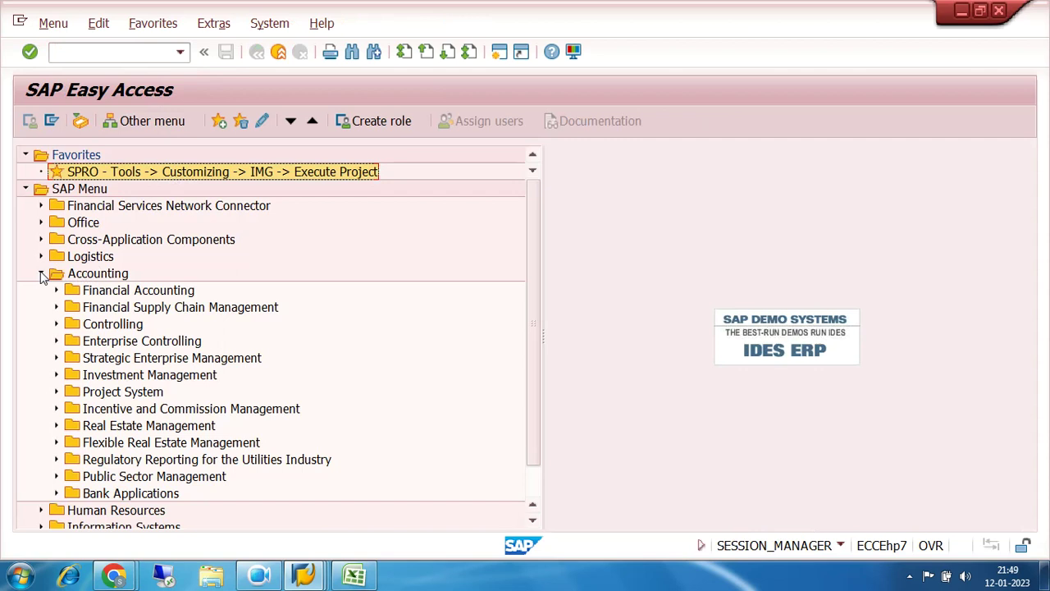
{"action": "left_click", "coordinate": [55, 290]}
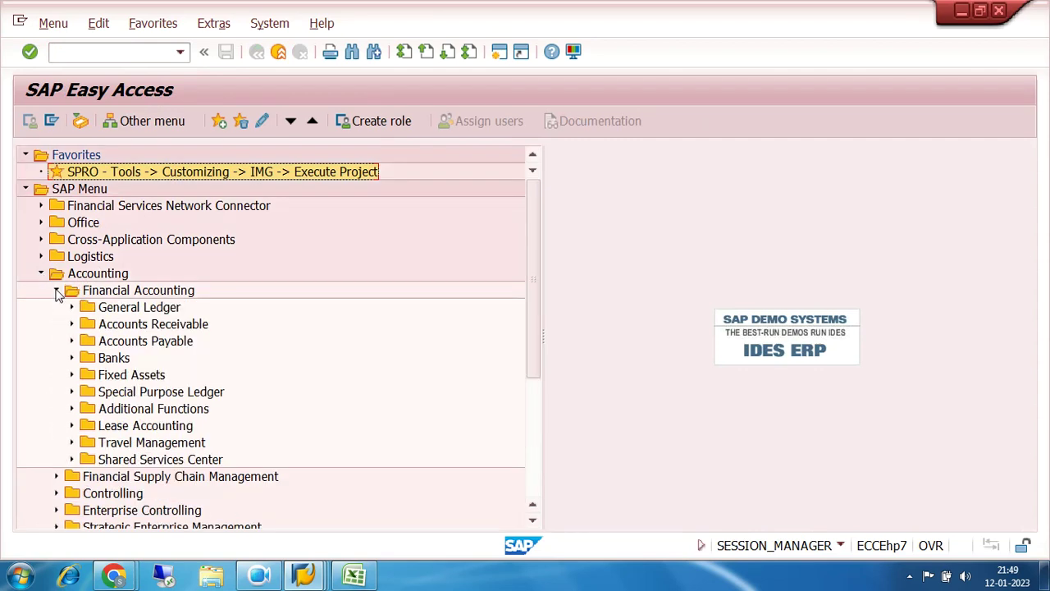
{"action": "left_click", "coordinate": [72, 324]}
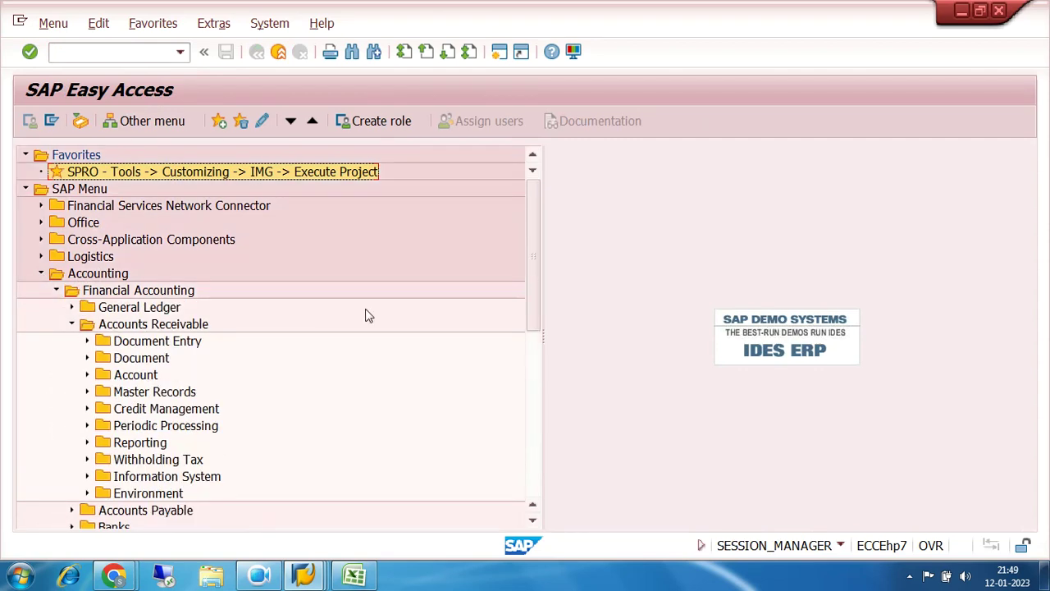
{"action": "scroll", "coordinate": [368, 316], "scroll_direction": "down", "scroll_amount": 2}
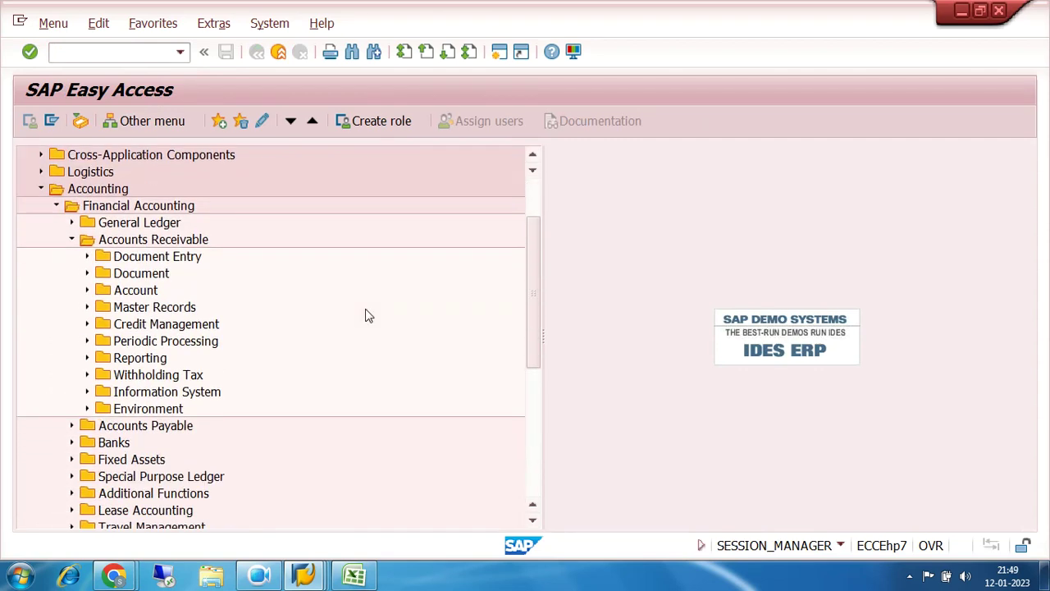
{"action": "left_click", "coordinate": [88, 343]}
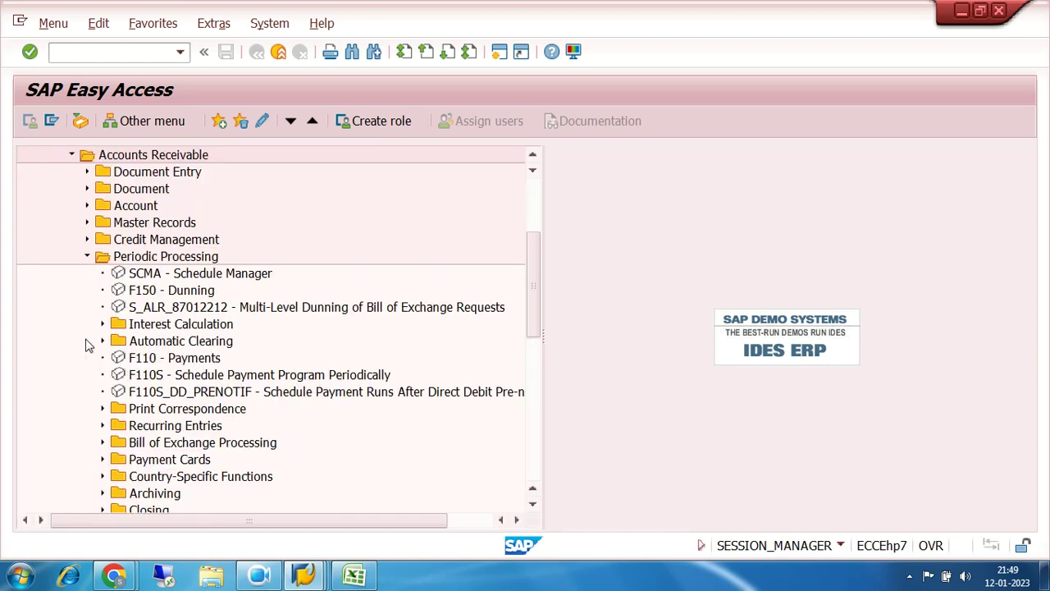
{"action": "left_click", "coordinate": [148, 294]}
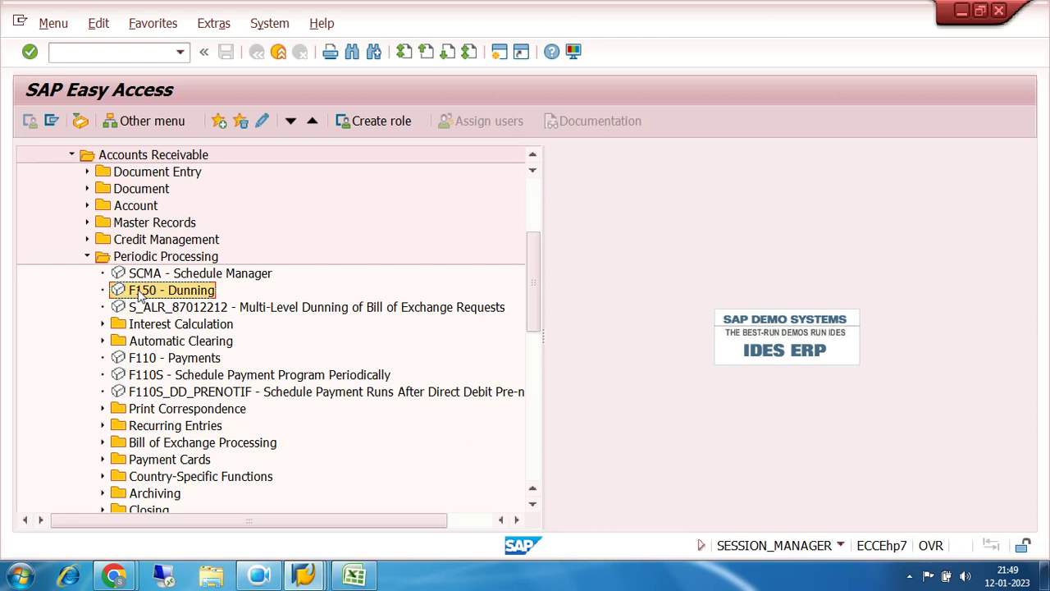
{"action": "double_click", "coordinate": [137, 289]}
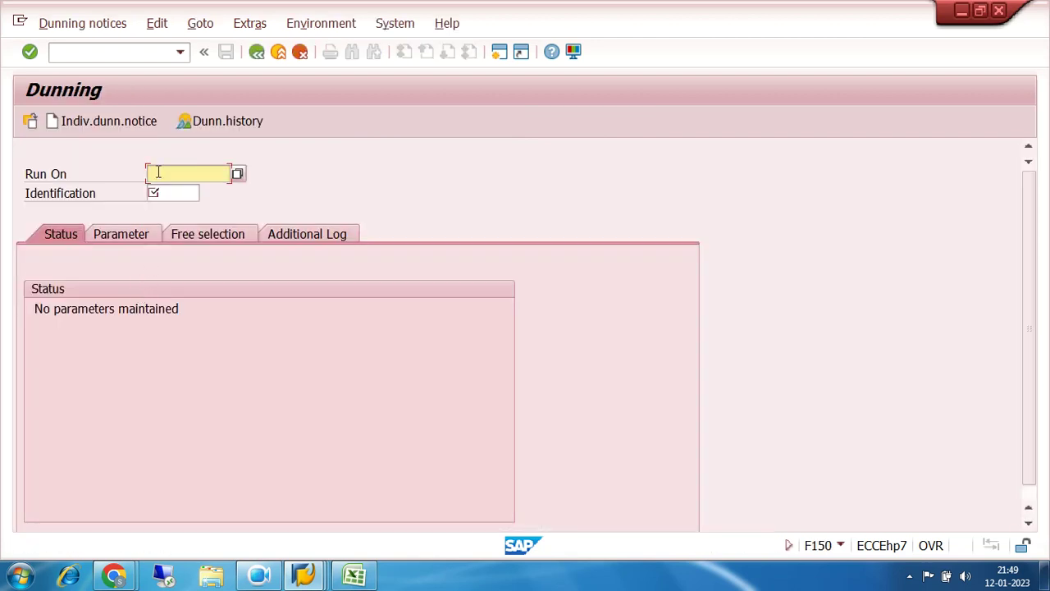
Identify the dunning run with run date 12.01.2023 and identification 7200A, and open its parameters.
{"action": "type", "text": "12.01.2023"}
{"action": "key", "text": "Tab"}
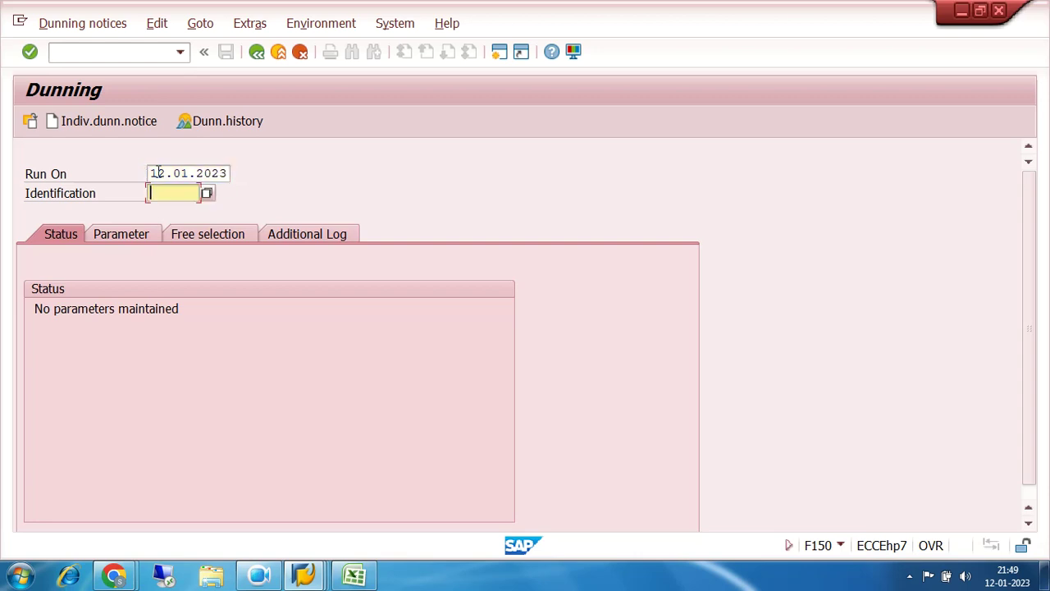
{"action": "type", "text": "7200A"}
{"action": "left_click", "coordinate": [132, 238]}
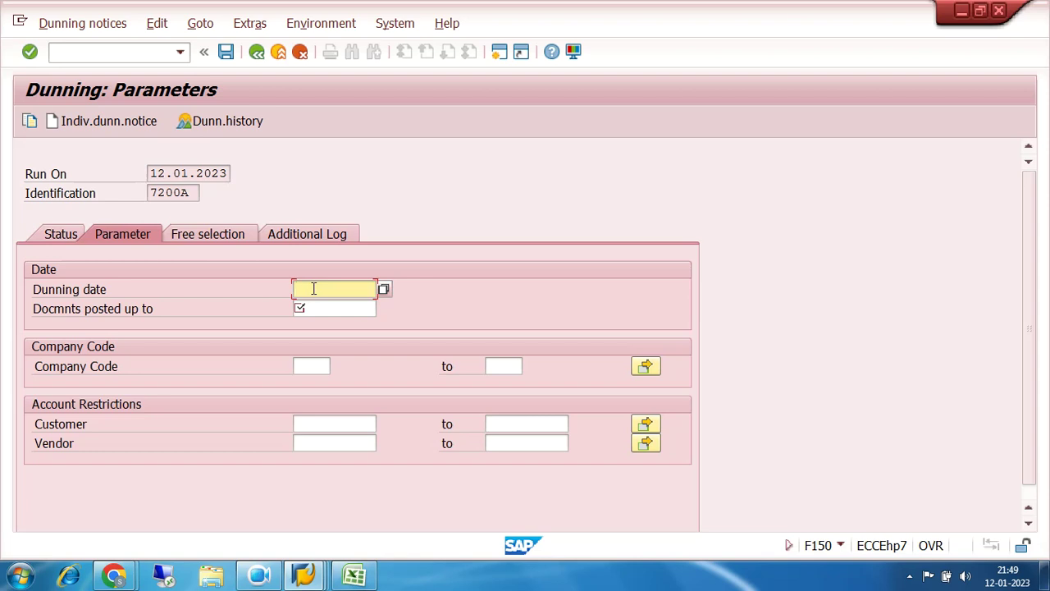
Set both the dunning date and the documents-posted-up-to date of run 7200A to 12.01.2023.
{"action": "type", "text": "12.01.2023"}
{"action": "key", "text": "Tab"}
{"action": "type", "text": "12.01"}
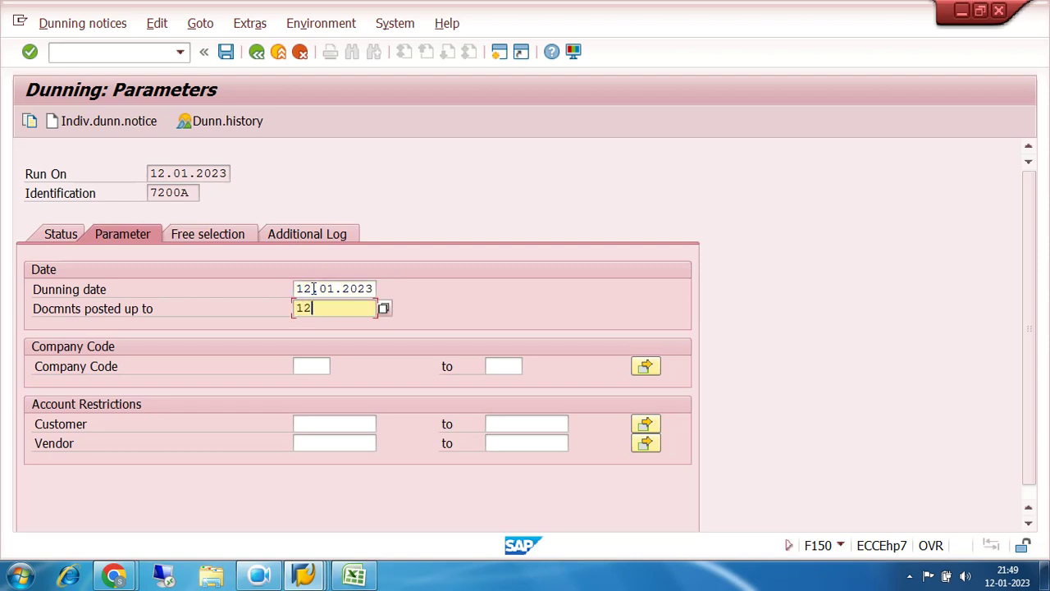
{"action": "type", "text": ".2023"}
Restrict the dunning run to company code 7200 and the customer's account number, and save the parameters.
{"action": "left_click", "coordinate": [323, 366]}
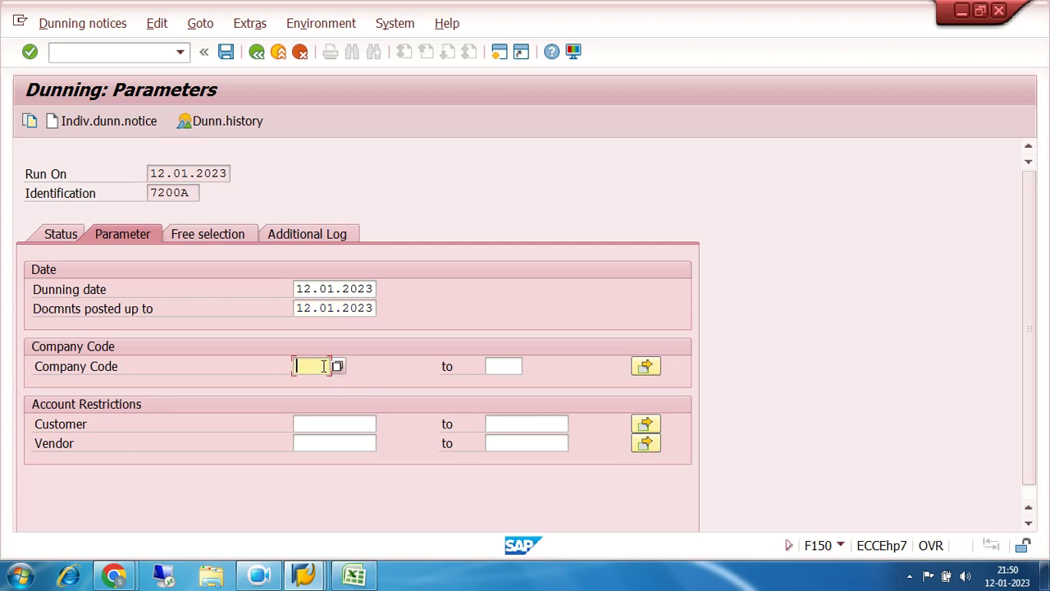
{"action": "type", "text": "7200"}
{"action": "left_click", "coordinate": [331, 423]}
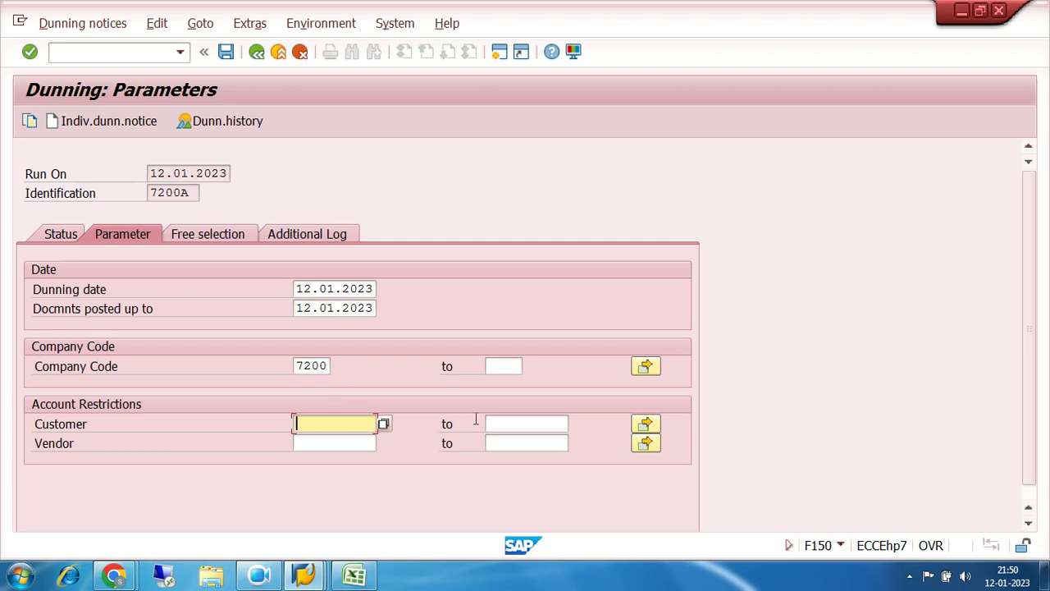
{"action": "left_click", "coordinate": [530, 424]}
{"action": "left_click", "coordinate": [338, 424]}
{"action": "type", "text": "16"}
{"action": "left_click", "coordinate": [221, 54]}
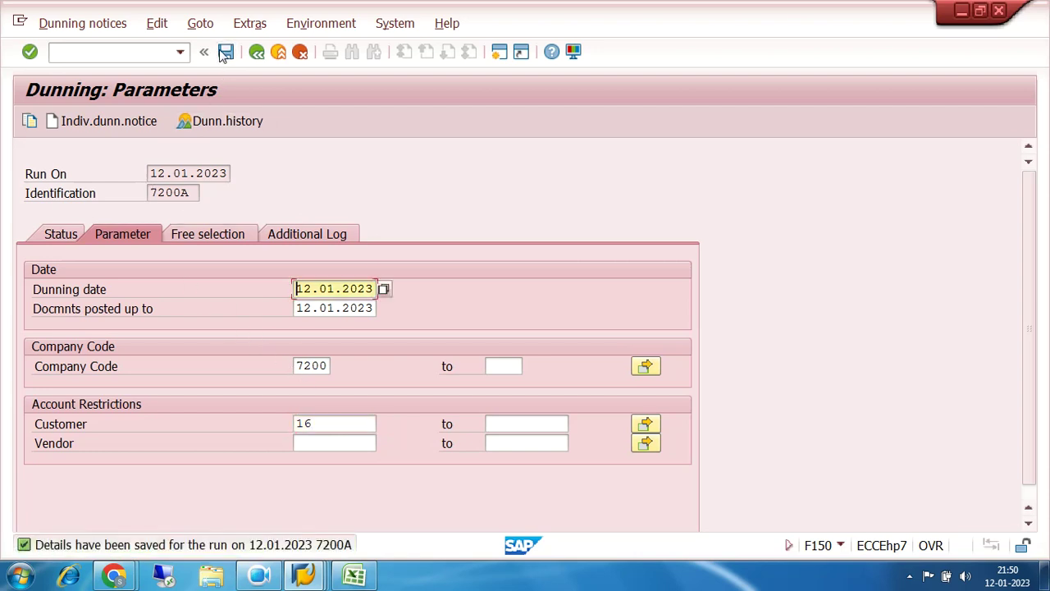
Schedule the dunning selection of run 7200A to start immediately, with LP01 as output device.
{"action": "left_click", "coordinate": [62, 236]}
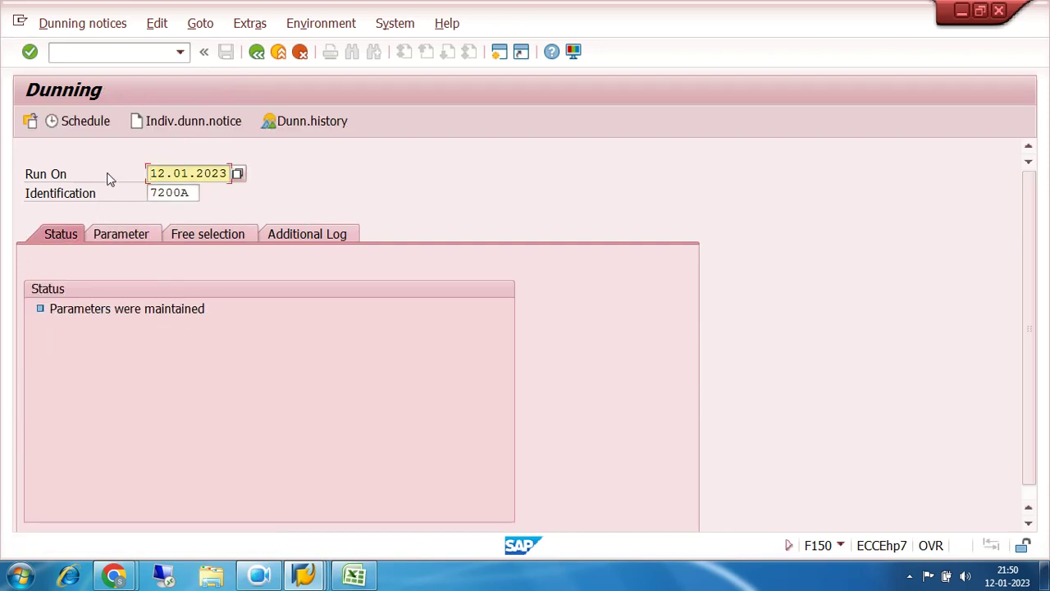
{"action": "left_click", "coordinate": [86, 124]}
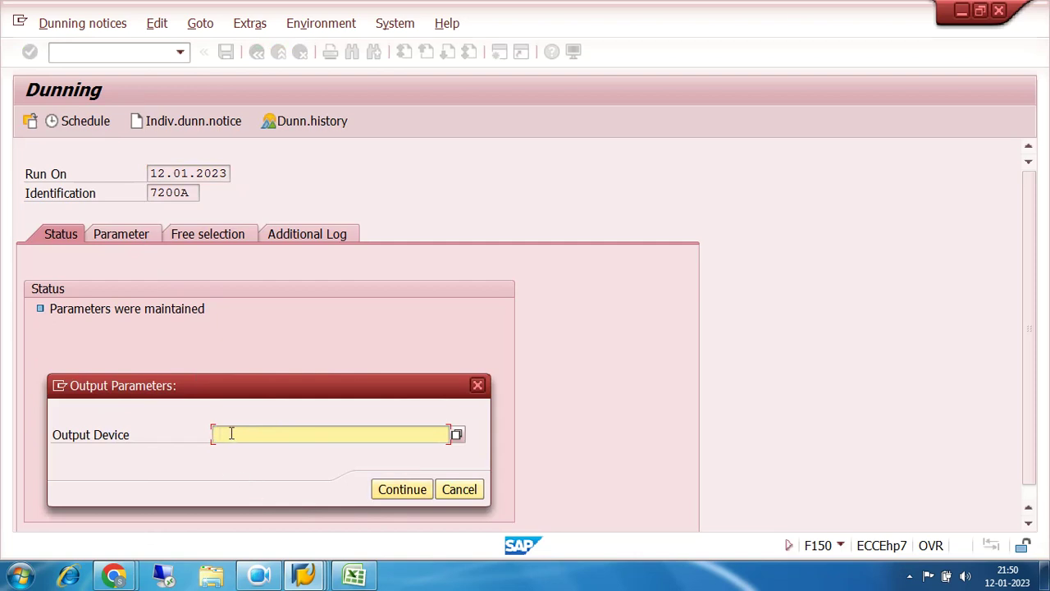
{"action": "type", "text": "LP01"}
{"action": "left_click", "coordinate": [389, 493]}
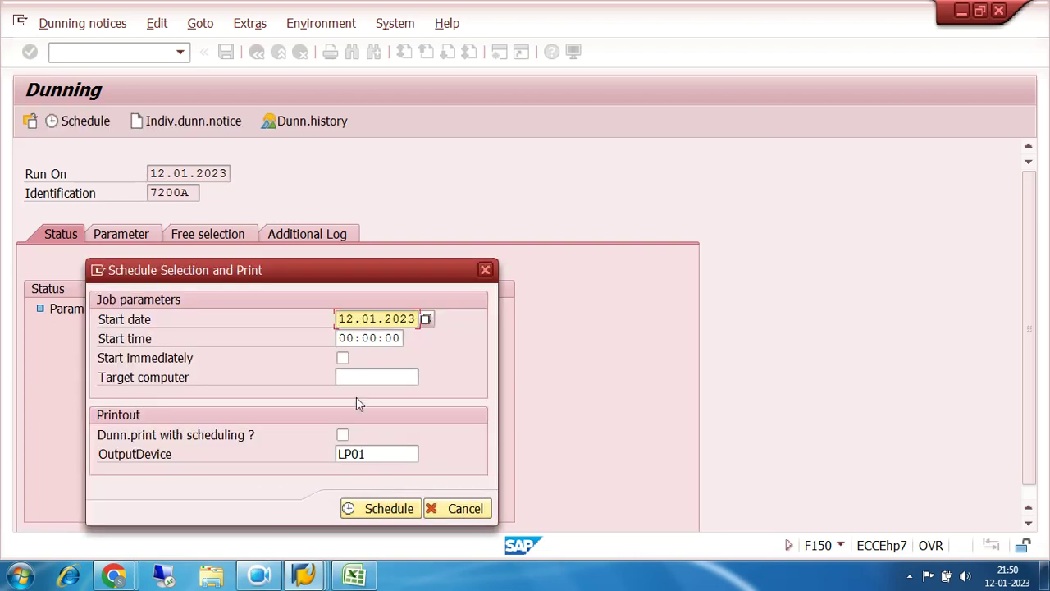
{"action": "left_click", "coordinate": [343, 359]}
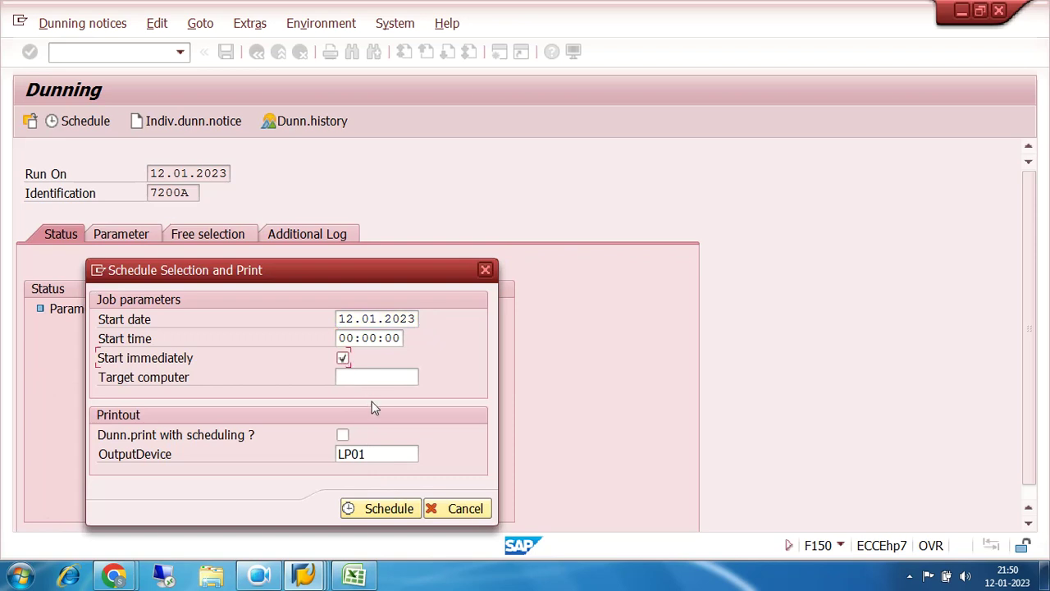
{"action": "left_click", "coordinate": [383, 509]}
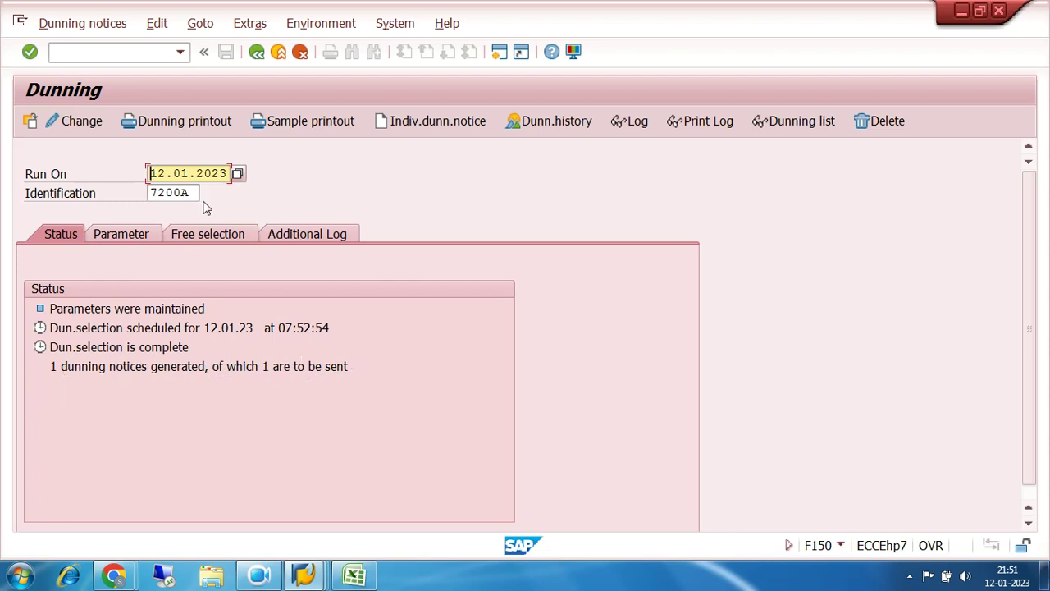
Schedule the dunning printout of run 7200A on output device LP01 and print it.
{"action": "left_click", "coordinate": [174, 122]}
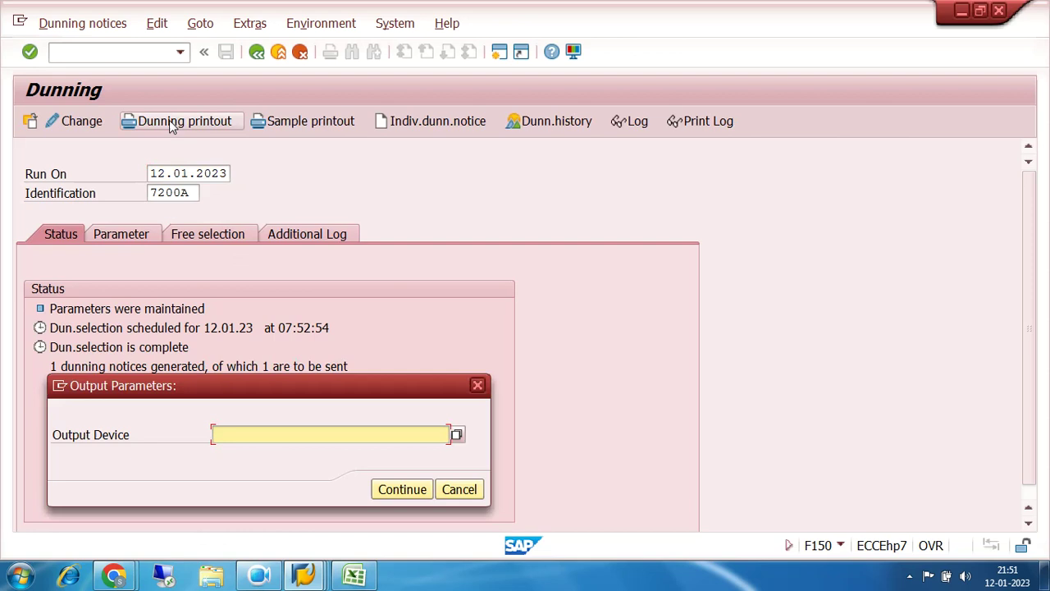
{"action": "left_click", "coordinate": [234, 438]}
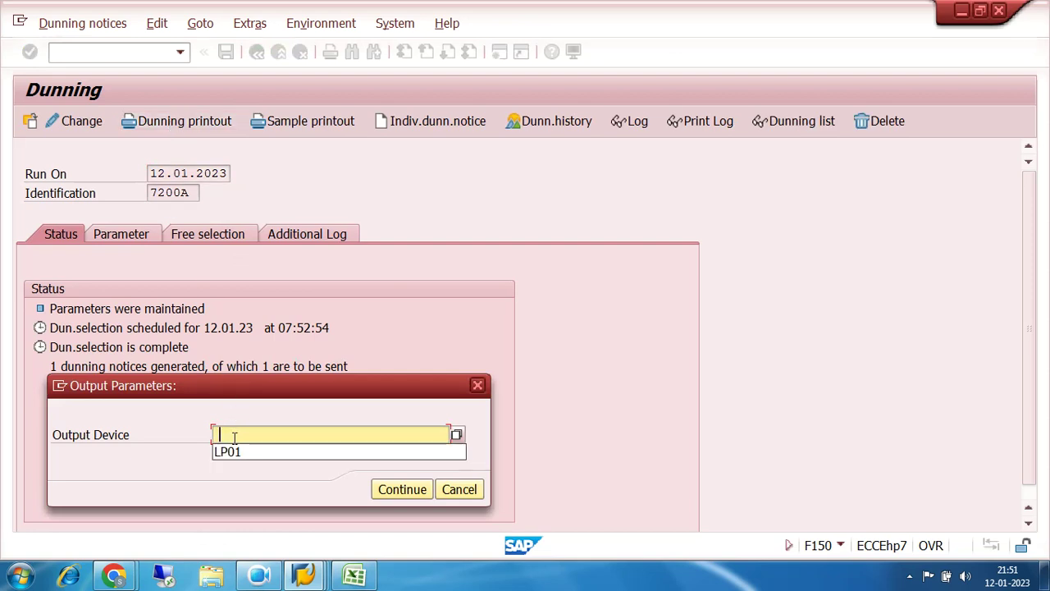
{"action": "left_click", "coordinate": [235, 451]}
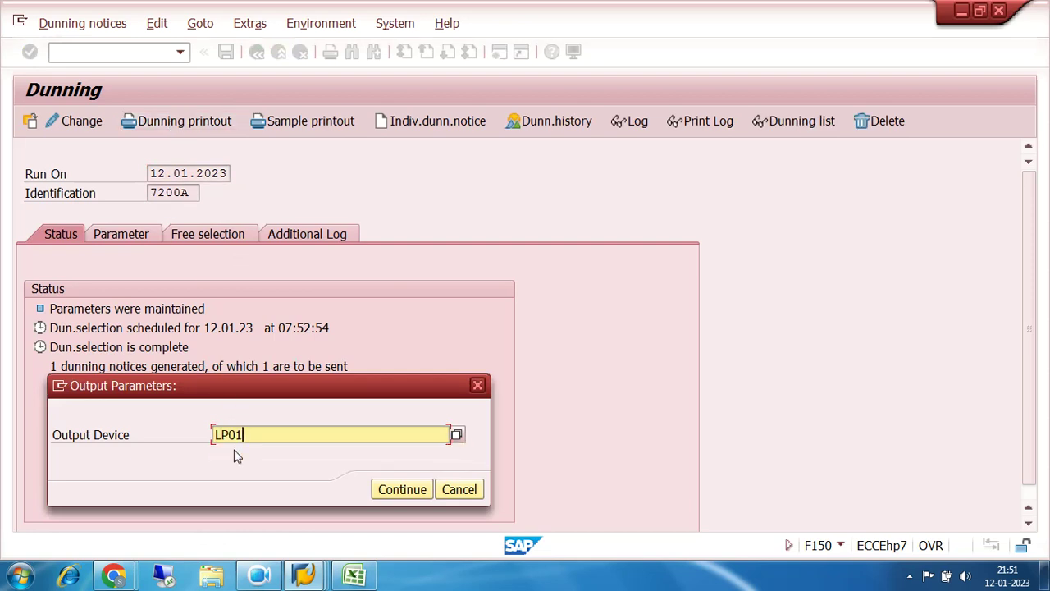
{"action": "left_click_drag", "start_coordinate": [265, 433], "coordinate": [195, 433]}
{"action": "left_click", "coordinate": [401, 490]}
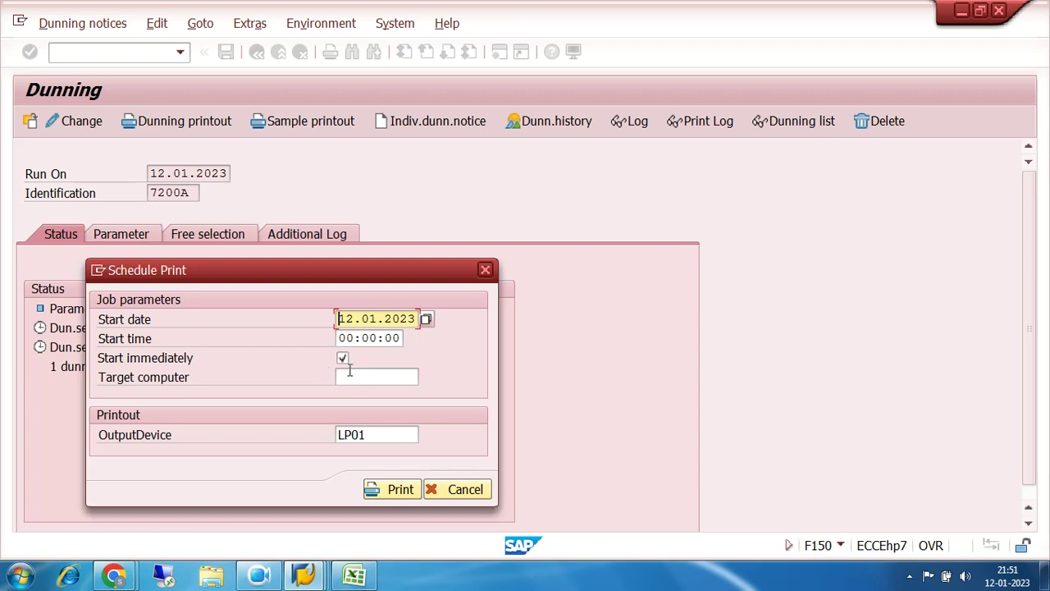
{"action": "left_click", "coordinate": [399, 489]}
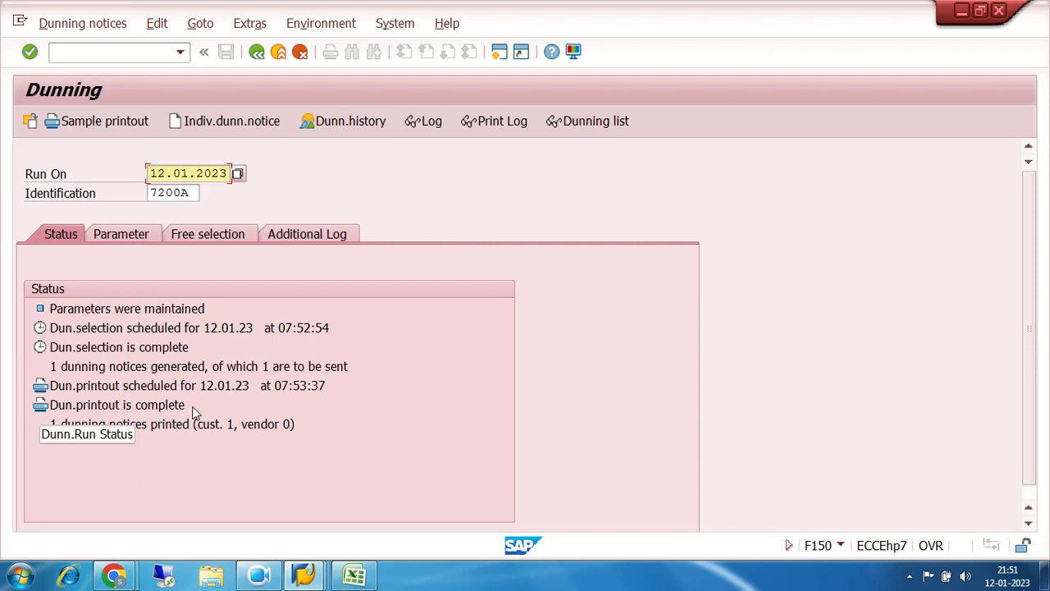
Display the dunning history for company code 7200 and the dunned customer's account number.
{"action": "left_click", "coordinate": [347, 122]}
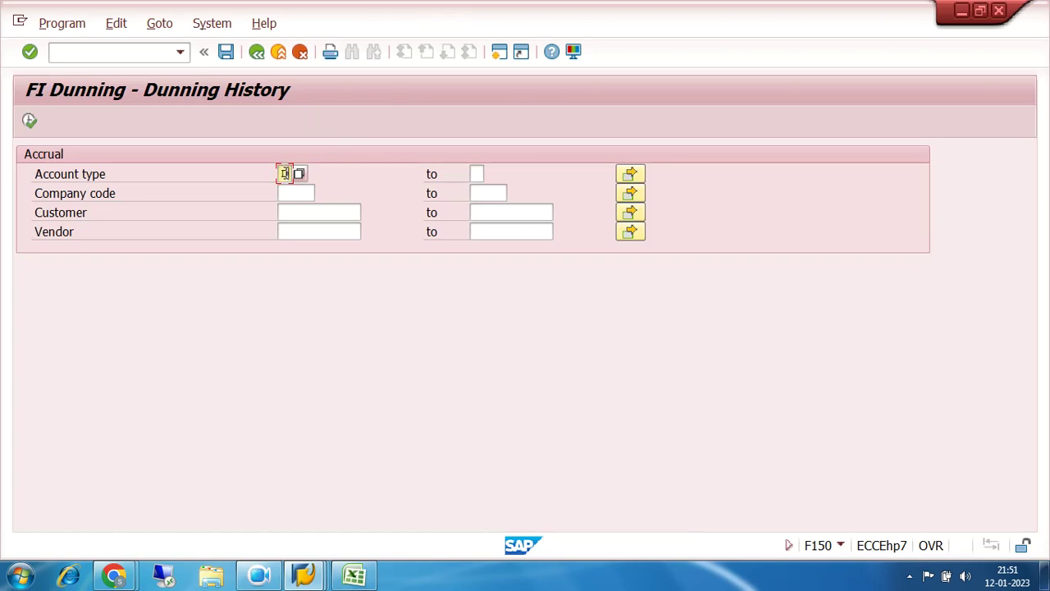
{"action": "left_click", "coordinate": [296, 191]}
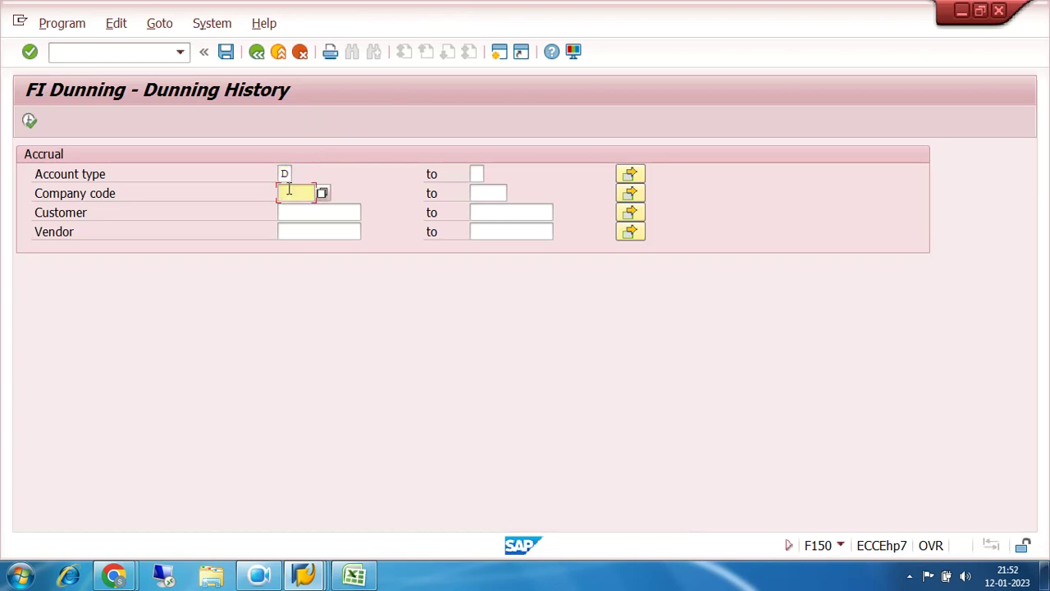
{"action": "type", "text": "7200"}
{"action": "left_click", "coordinate": [292, 215]}
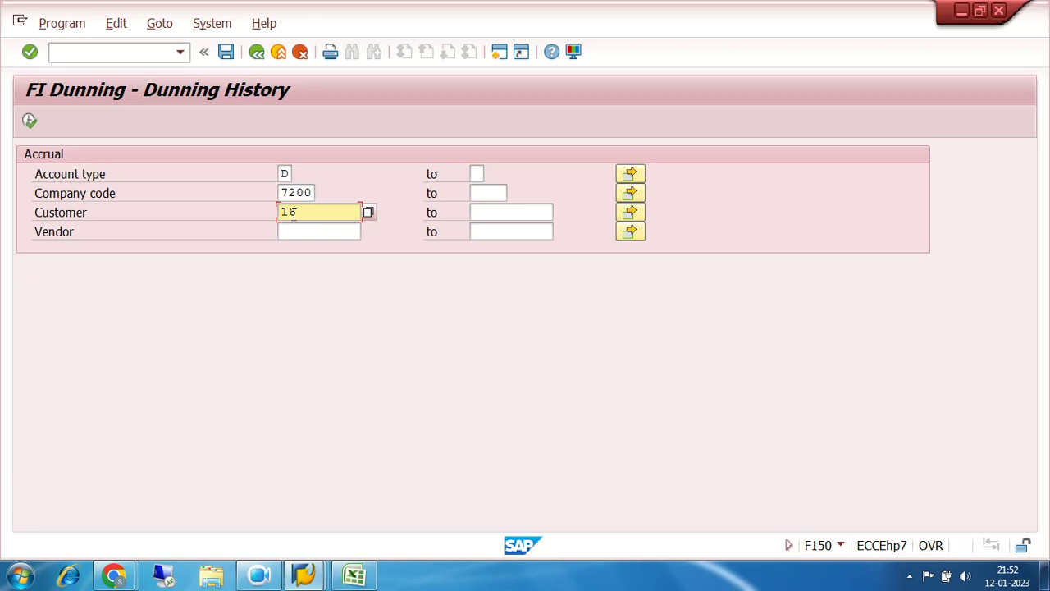
{"action": "left_click", "coordinate": [29, 121]}
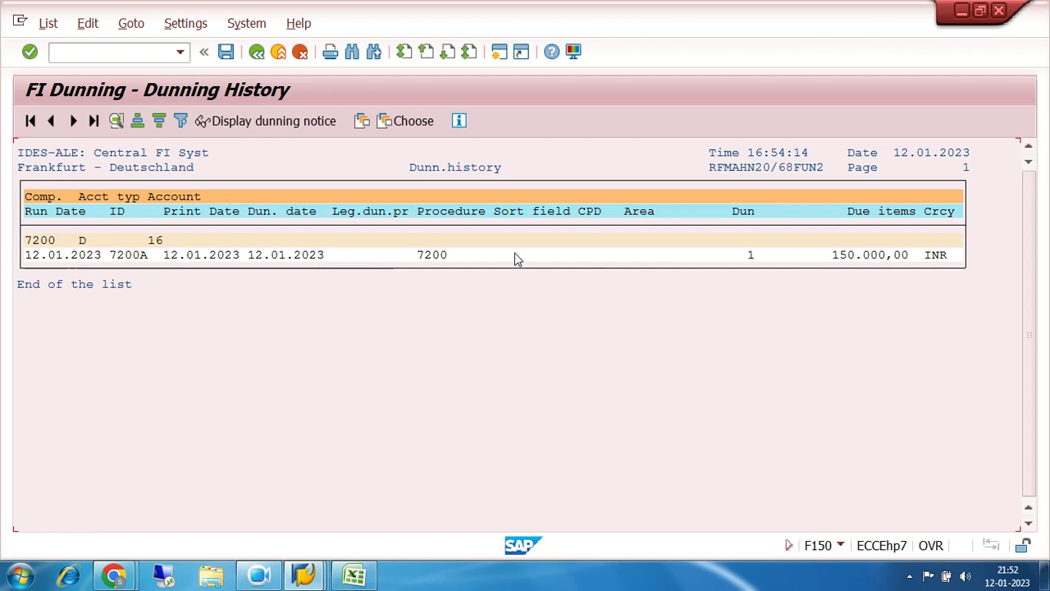
Display the dunning notice of the 7200A history entry and open its print preview with output device LP01.
{"action": "left_click", "coordinate": [752, 256]}
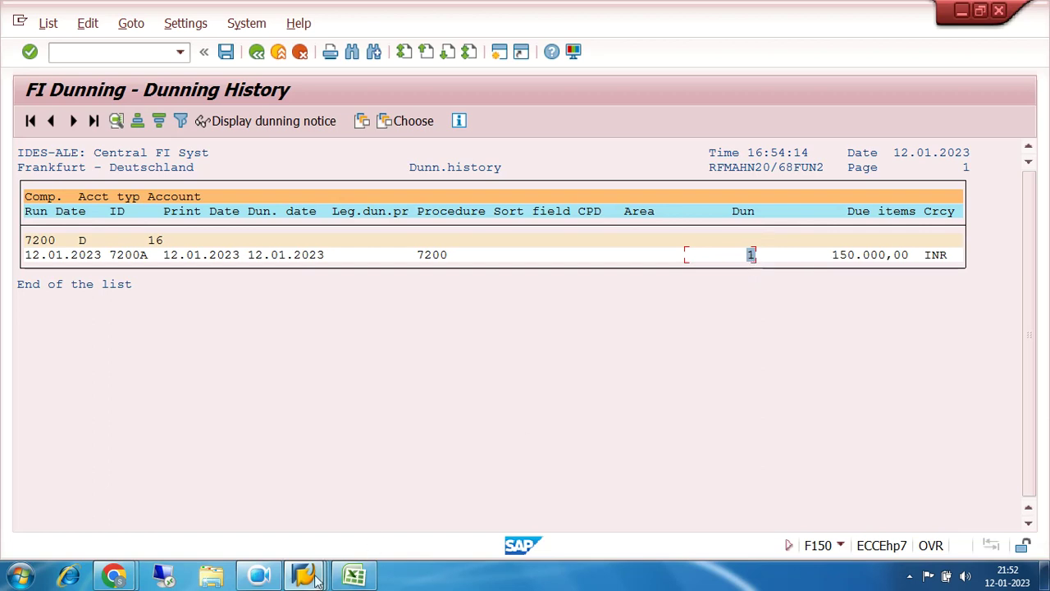
{"action": "mouse_move", "coordinate": [490, 496]}
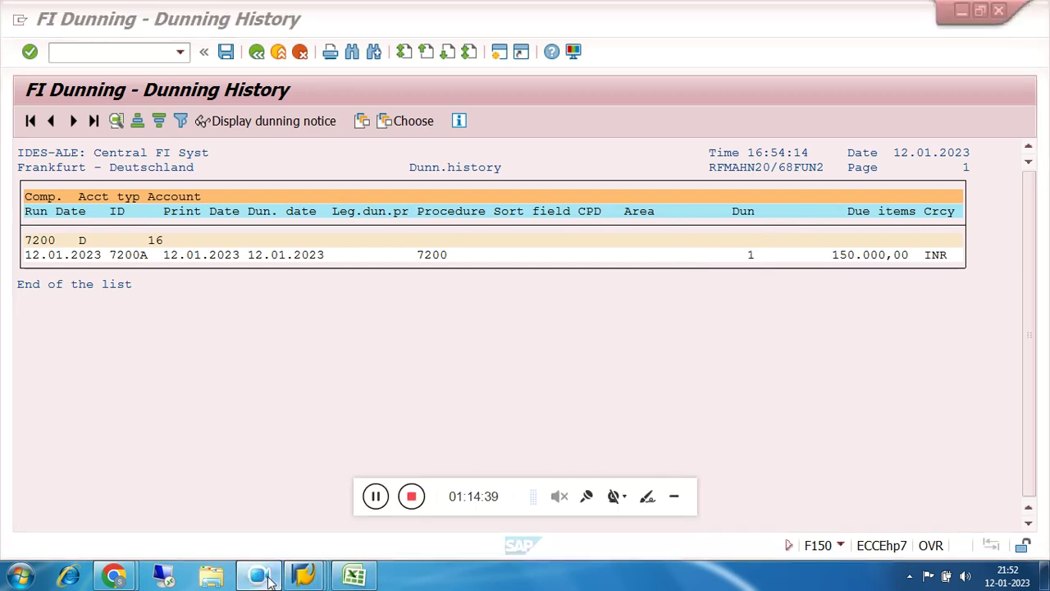
{"action": "left_click", "coordinate": [673, 495]}
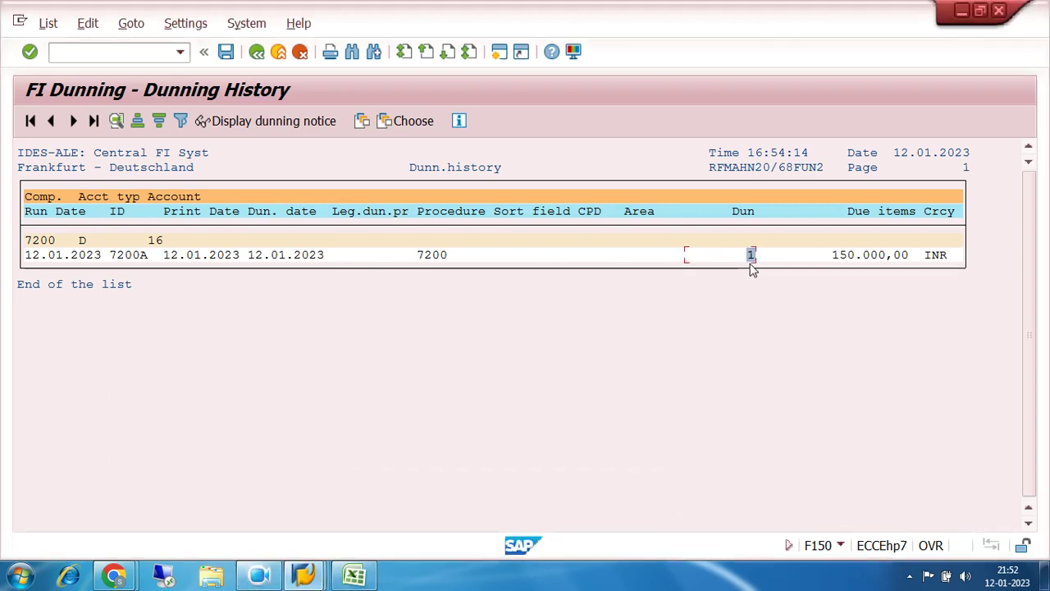
{"action": "left_click", "coordinate": [242, 122]}
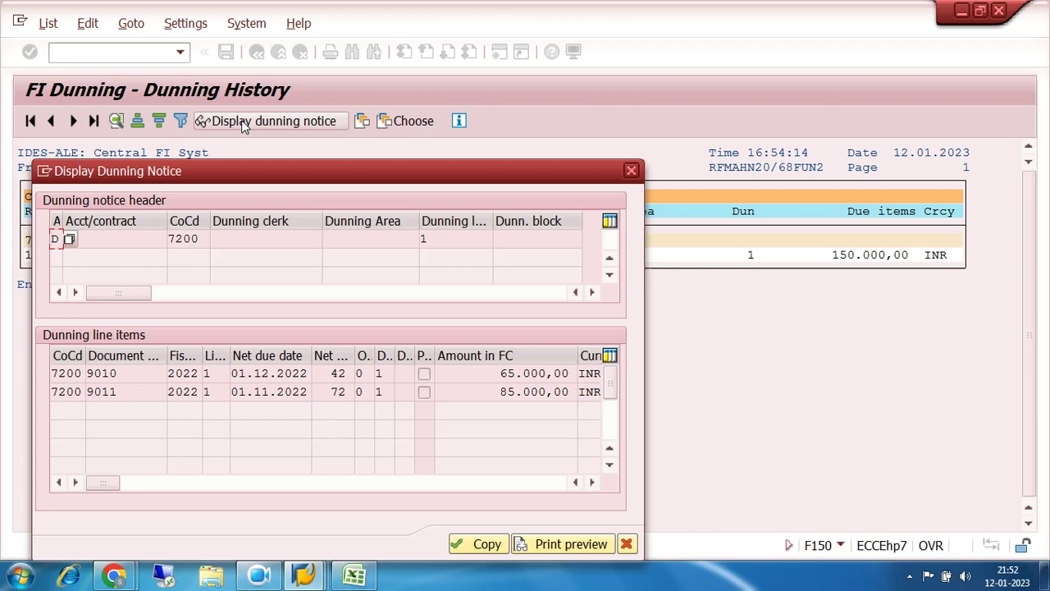
{"action": "left_click", "coordinate": [547, 545]}
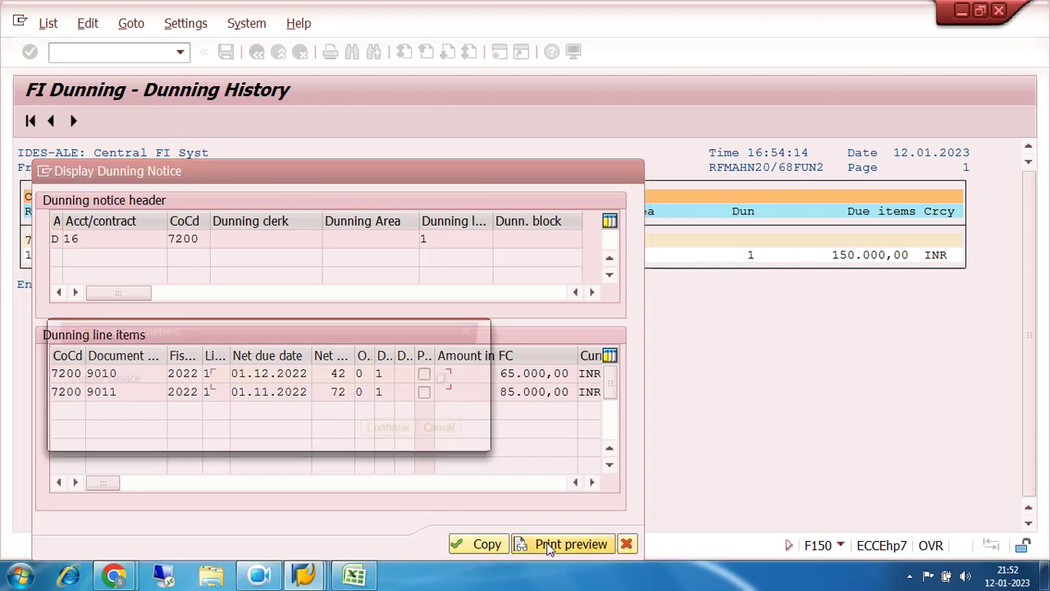
{"action": "left_click", "coordinate": [256, 375]}
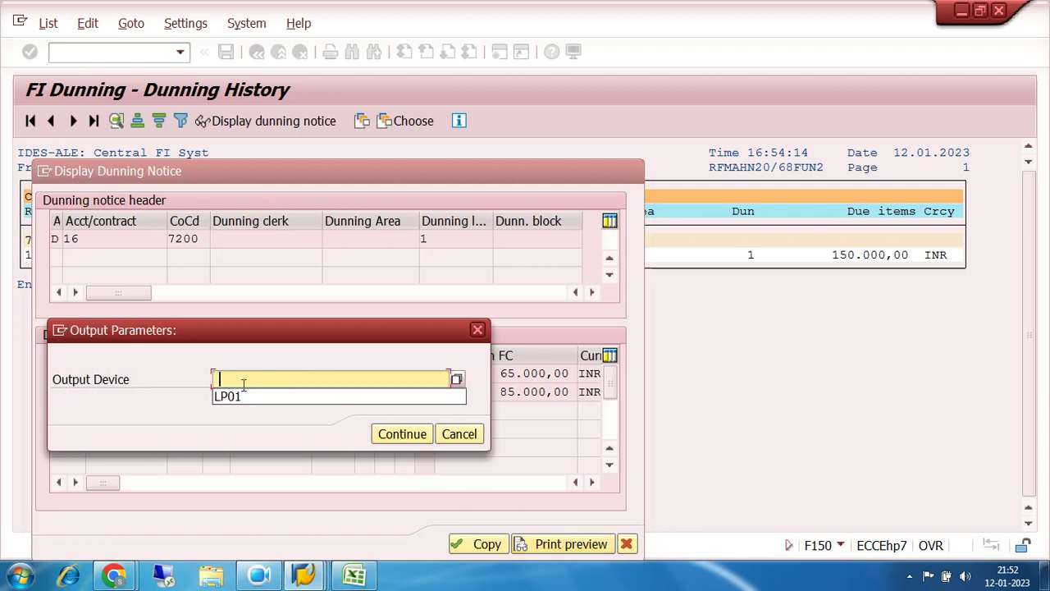
{"action": "left_click", "coordinate": [239, 398]}
{"action": "left_click", "coordinate": [403, 434]}
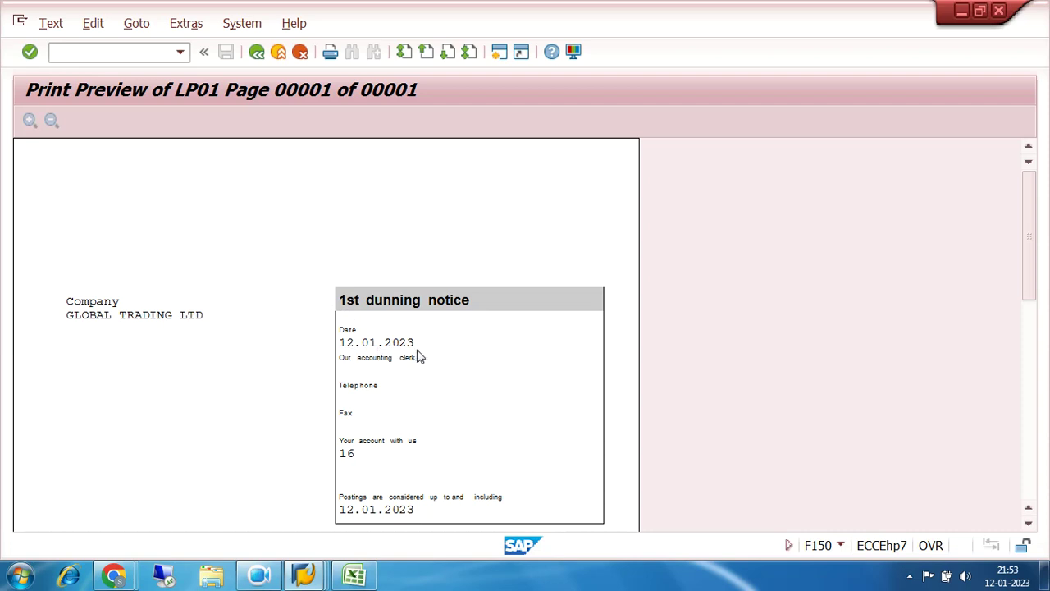
Examine the previewed dunning letter's text, invoice lines, dunning charge and totals, and return to the dunning history list.
{"action": "scroll", "coordinate": [417, 355], "scroll_direction": "down", "scroll_amount": 5}
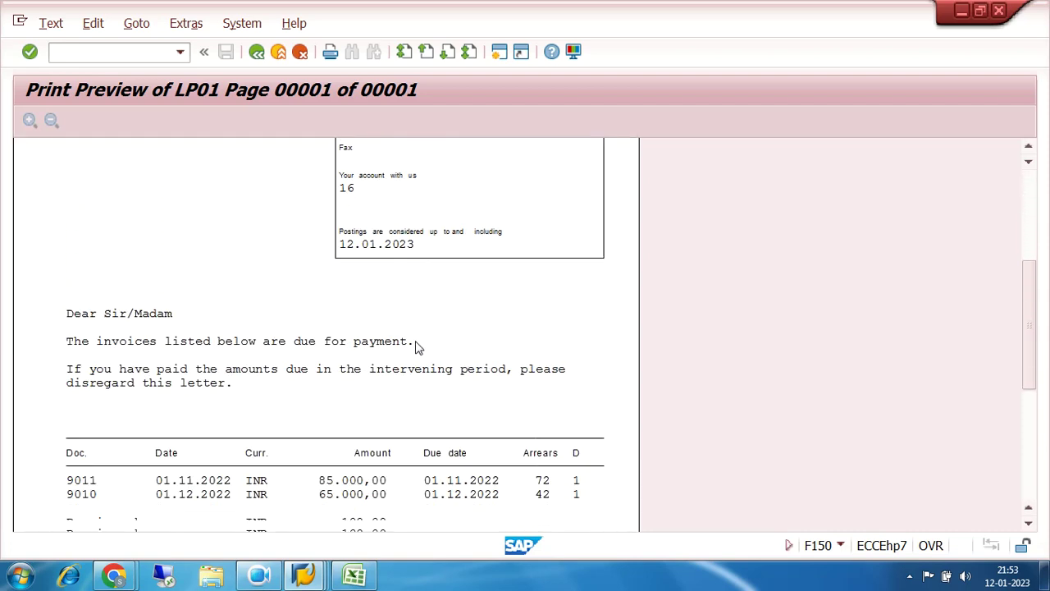
{"action": "scroll", "coordinate": [417, 348], "scroll_direction": "down", "scroll_amount": 1}
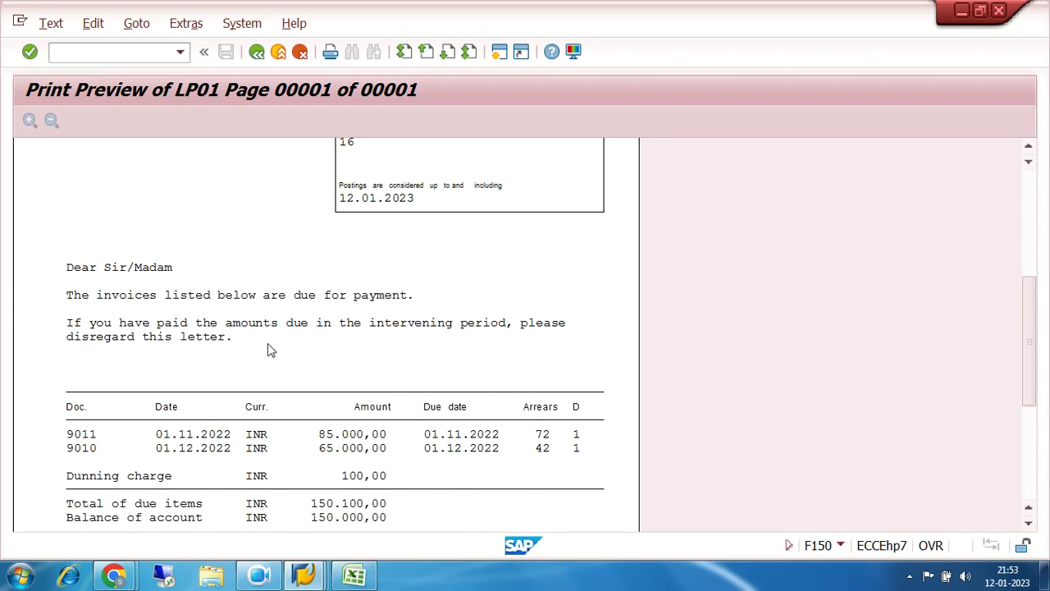
{"action": "scroll", "coordinate": [270, 350], "scroll_direction": "down", "scroll_amount": 3}
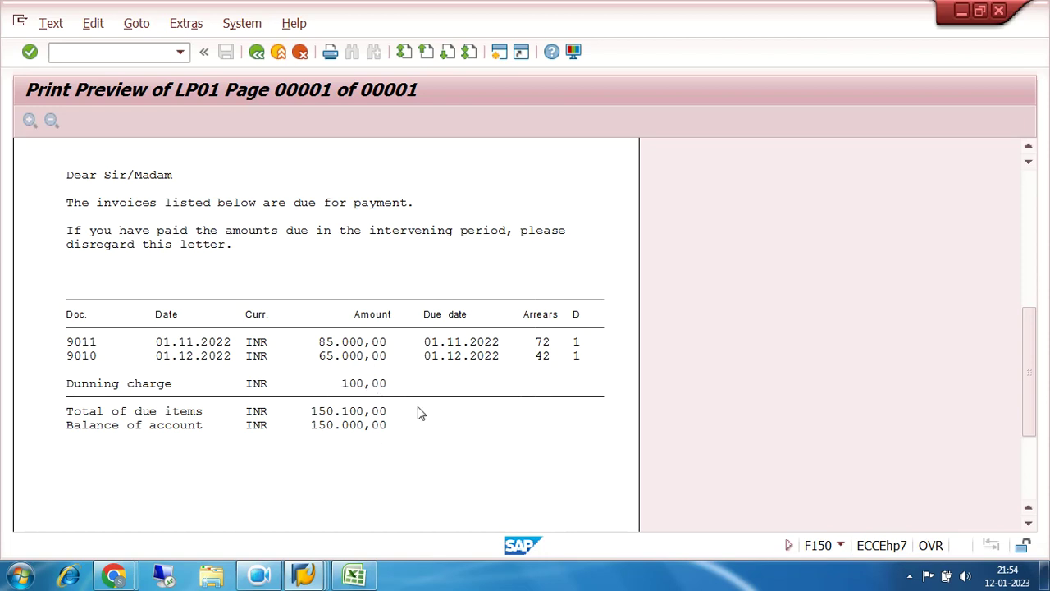
{"action": "scroll", "coordinate": [336, 378], "scroll_direction": "down", "scroll_amount": 3}
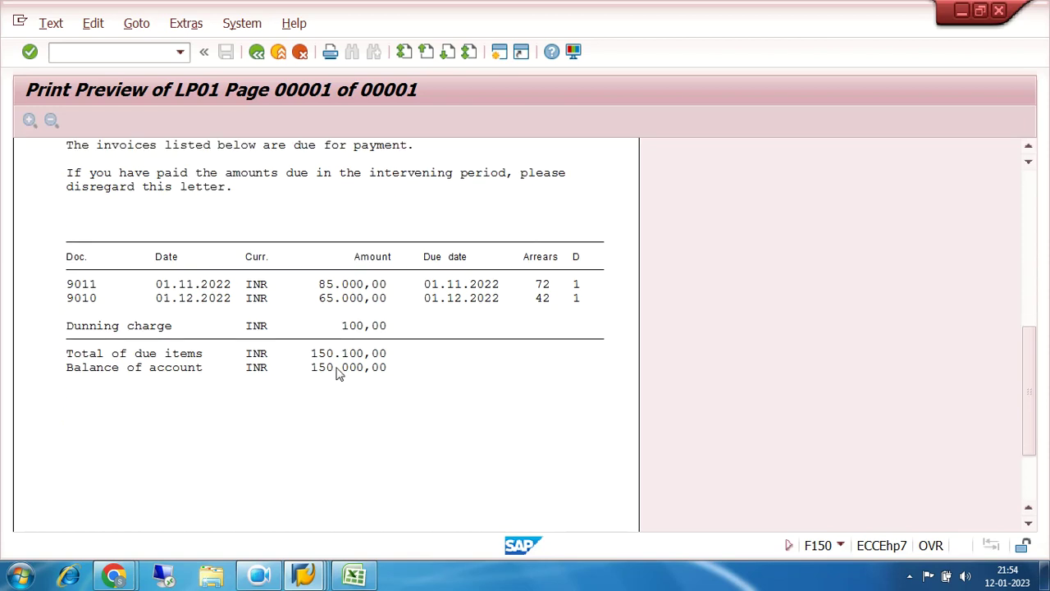
{"action": "scroll", "coordinate": [332, 362], "scroll_direction": "up", "scroll_amount": 1}
{"action": "scroll", "coordinate": [331, 361], "scroll_direction": "up", "scroll_amount": 7}
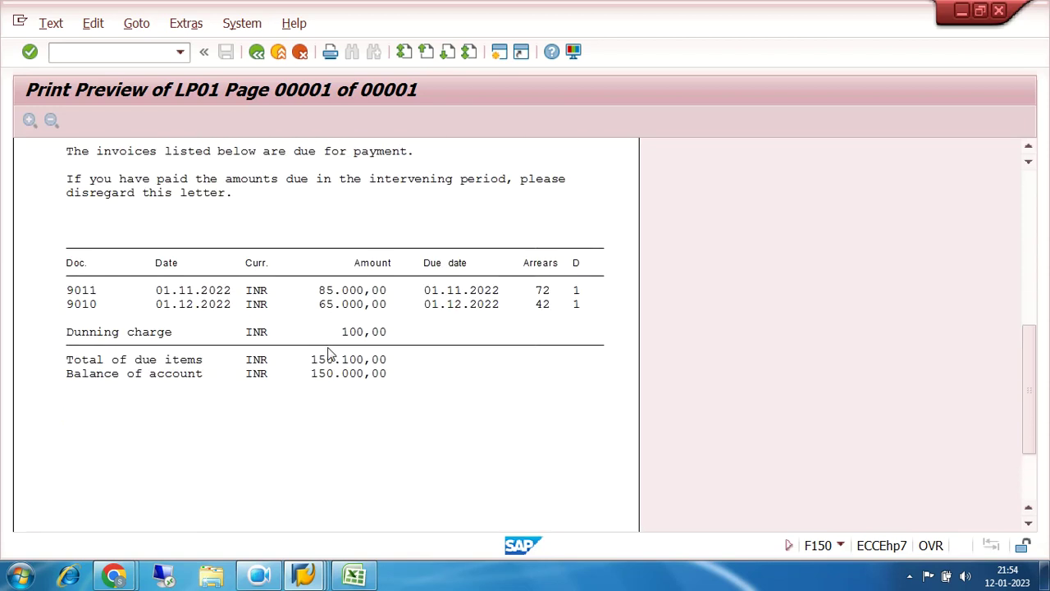
{"action": "scroll", "coordinate": [328, 352], "scroll_direction": "up", "scroll_amount": 5}
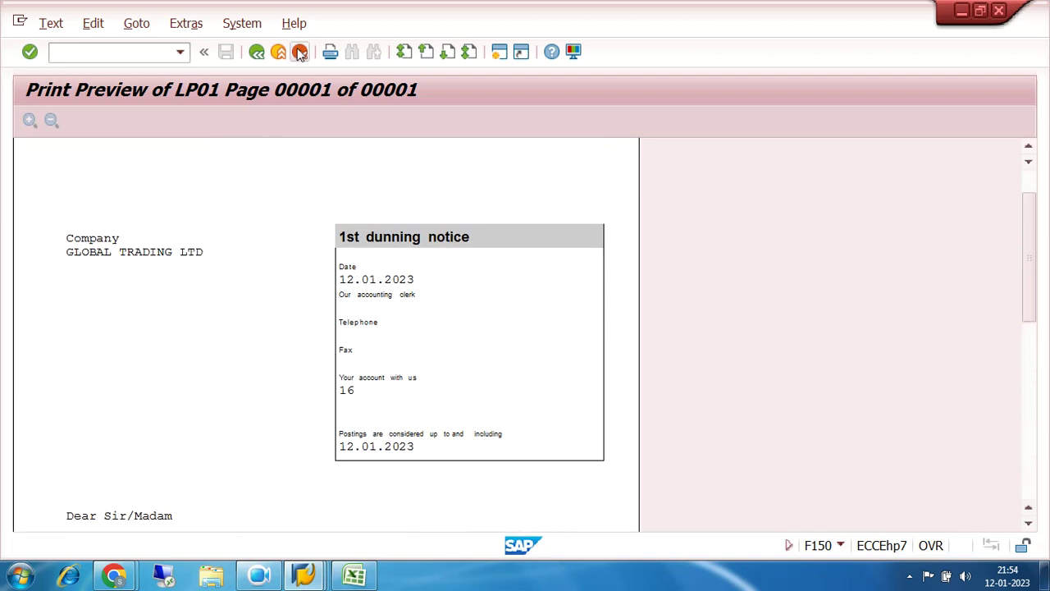
{"action": "left_click", "coordinate": [256, 52]}
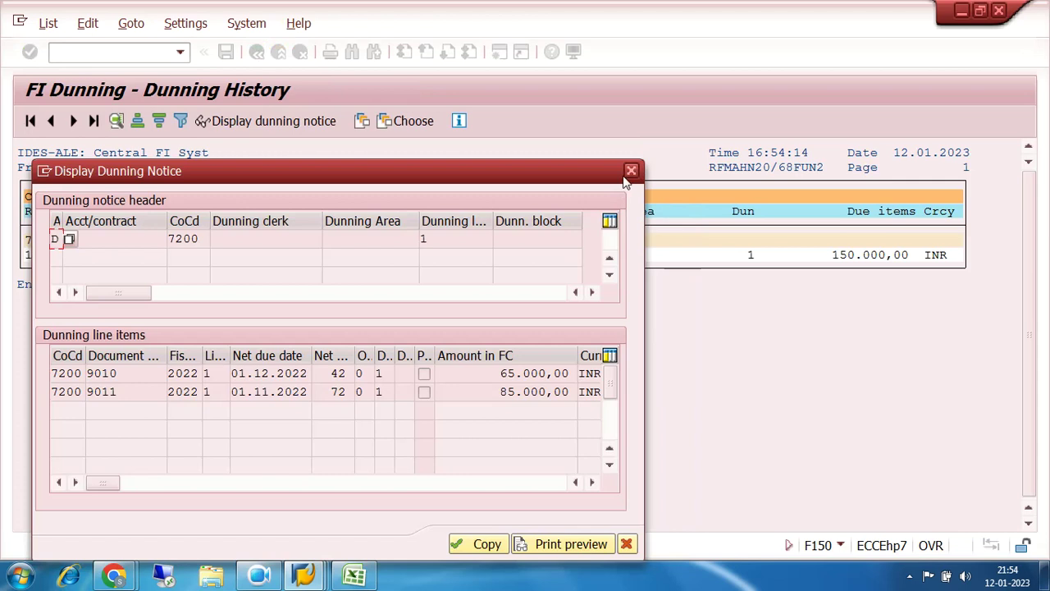
{"action": "left_click", "coordinate": [630, 171]}
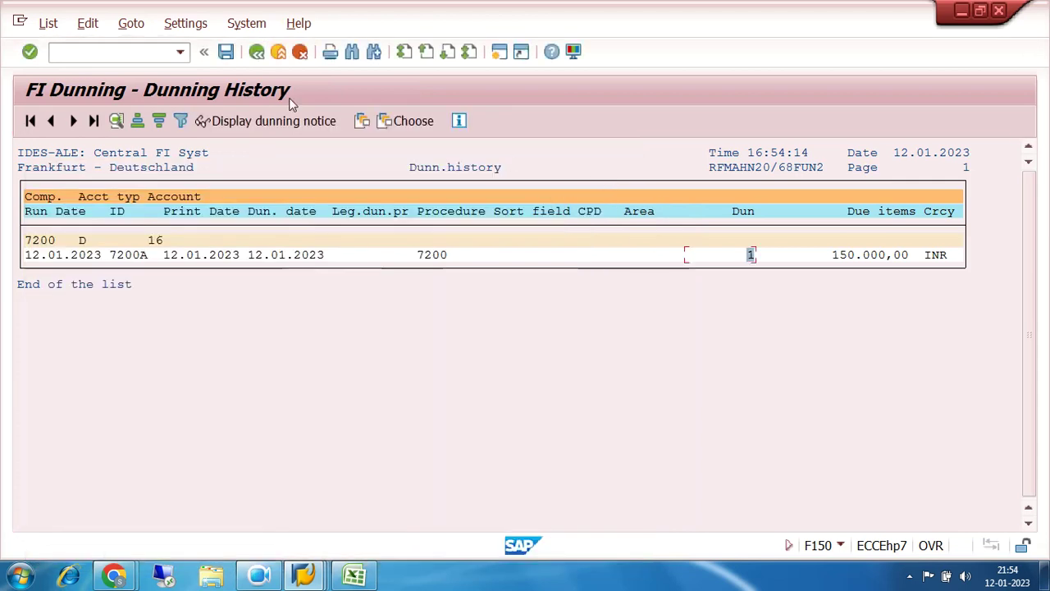
Return to the dunning run screen and start a new run dated 22.01.2023 with identification 7200B.
{"action": "left_click", "coordinate": [256, 51]}
{"action": "left_click", "coordinate": [255, 52]}
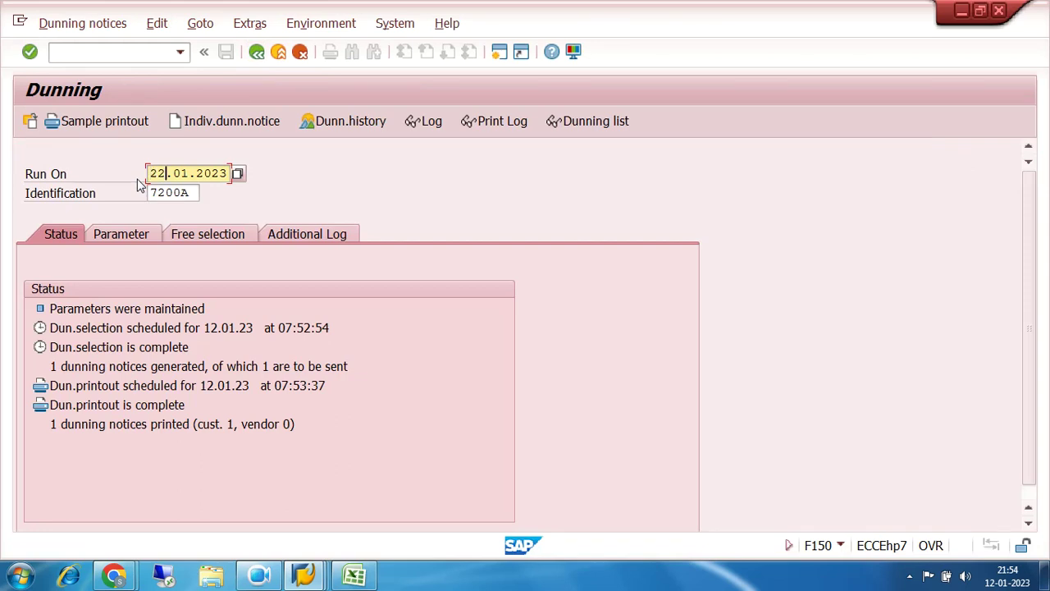
{"action": "left_click", "coordinate": [194, 194]}
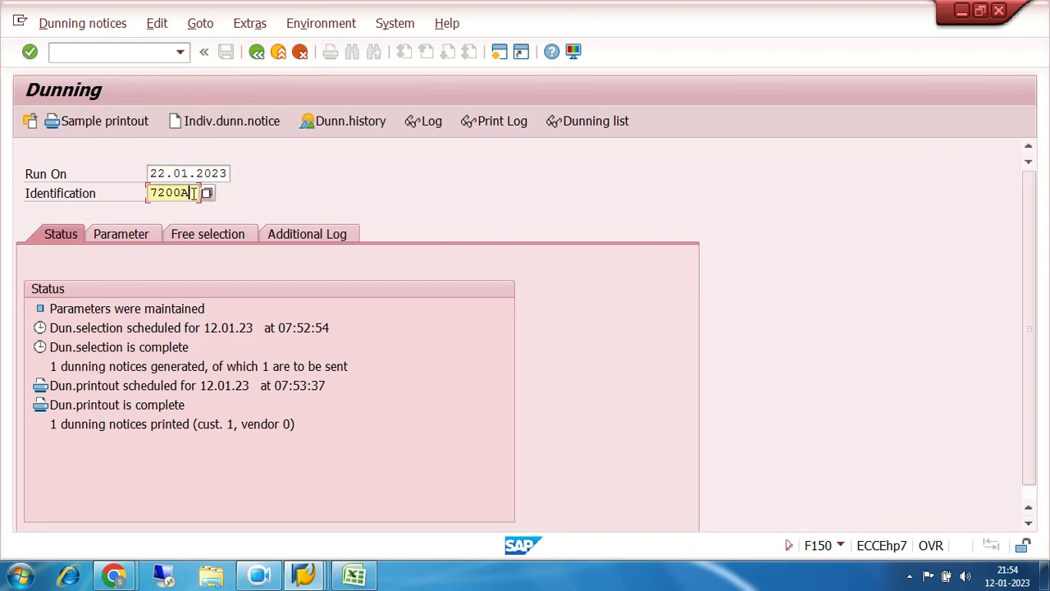
{"action": "key", "text": "BackSpace"}
{"action": "type", "text": "B"}
{"action": "key", "text": "Return"}
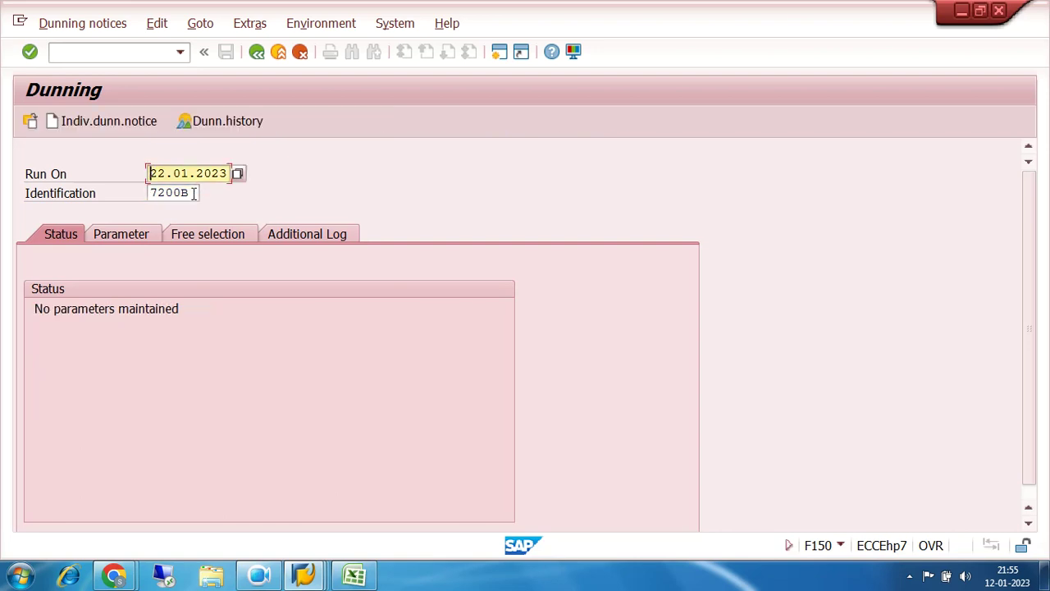
Set both the dunning date and the documents-posted-up-to date of run 7200B to 22.01.2023 in its parameters.
{"action": "left_click", "coordinate": [135, 236]}
{"action": "left_click", "coordinate": [305, 288]}
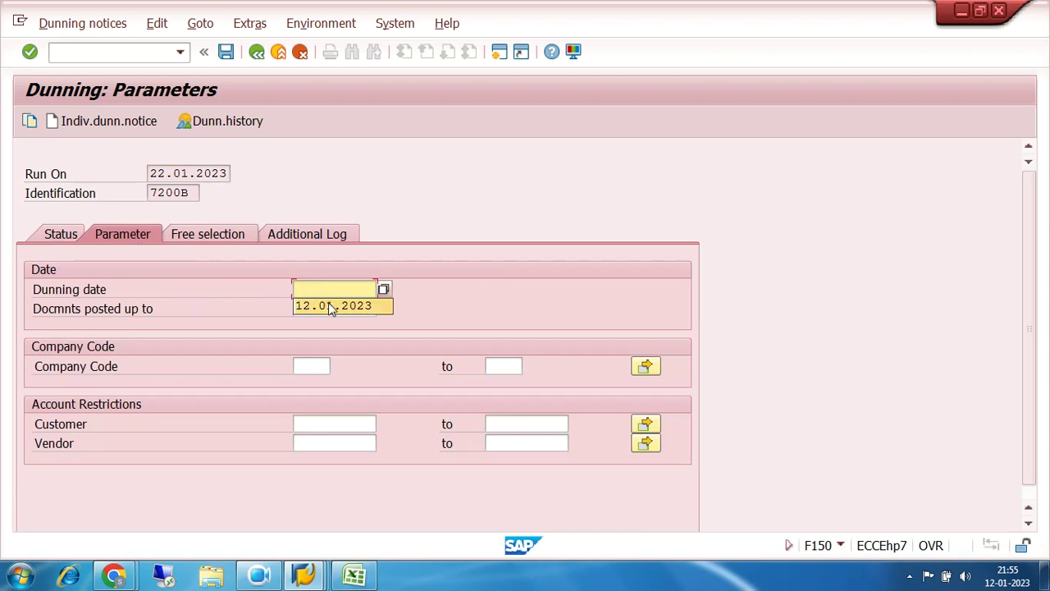
{"action": "key", "text": "Escape"}
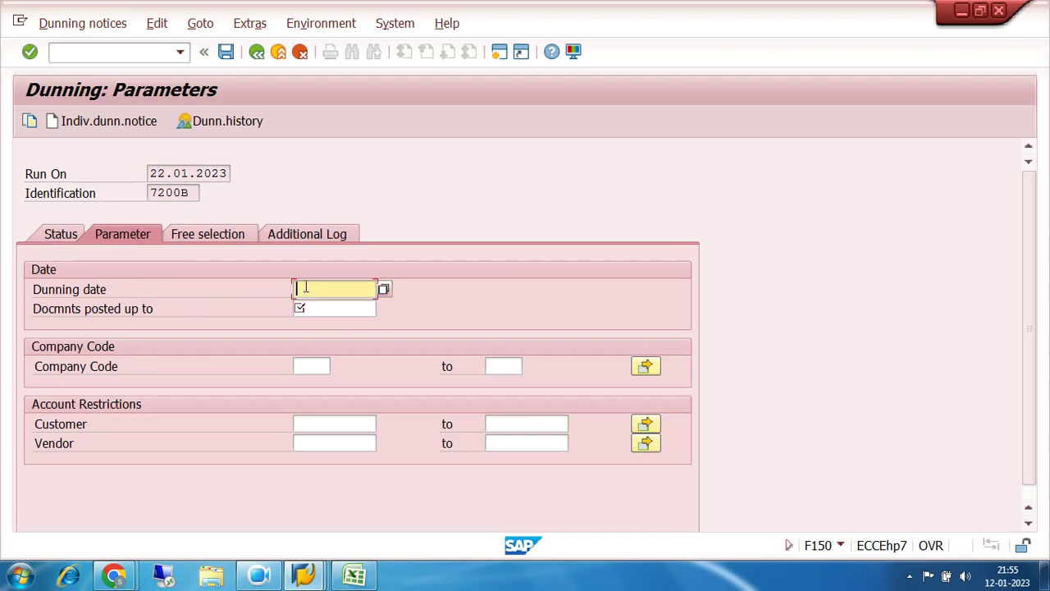
{"action": "type", "text": "22.01.2023"}
{"action": "key", "text": "Tab"}
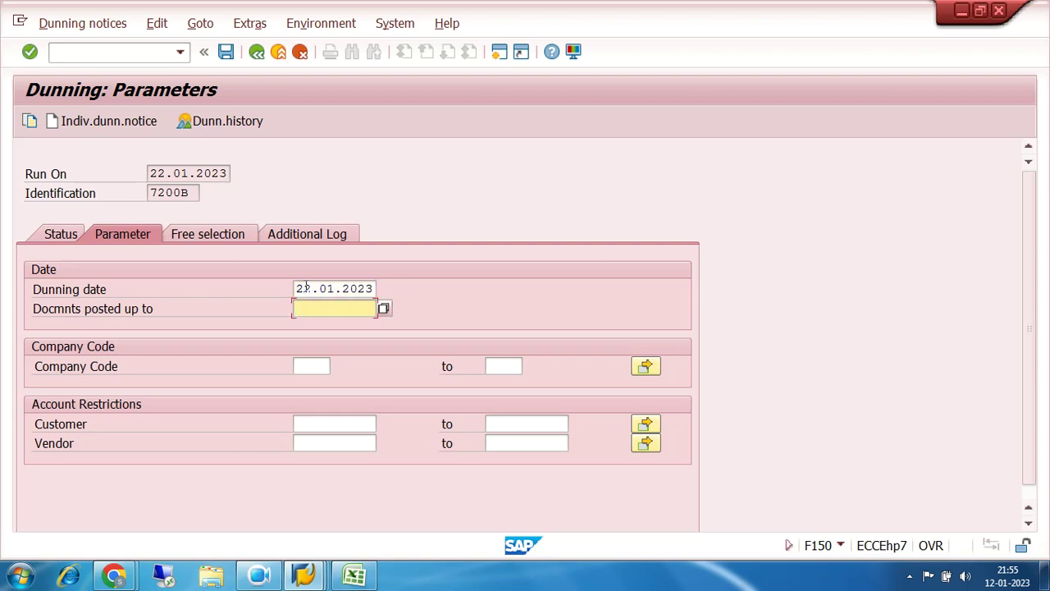
{"action": "type", "text": "22.01.2"}
Restrict run 7200B to company code 7200 and the customer's account number, and save the parameters.
{"action": "left_click", "coordinate": [312, 366]}
{"action": "type", "text": "7200"}
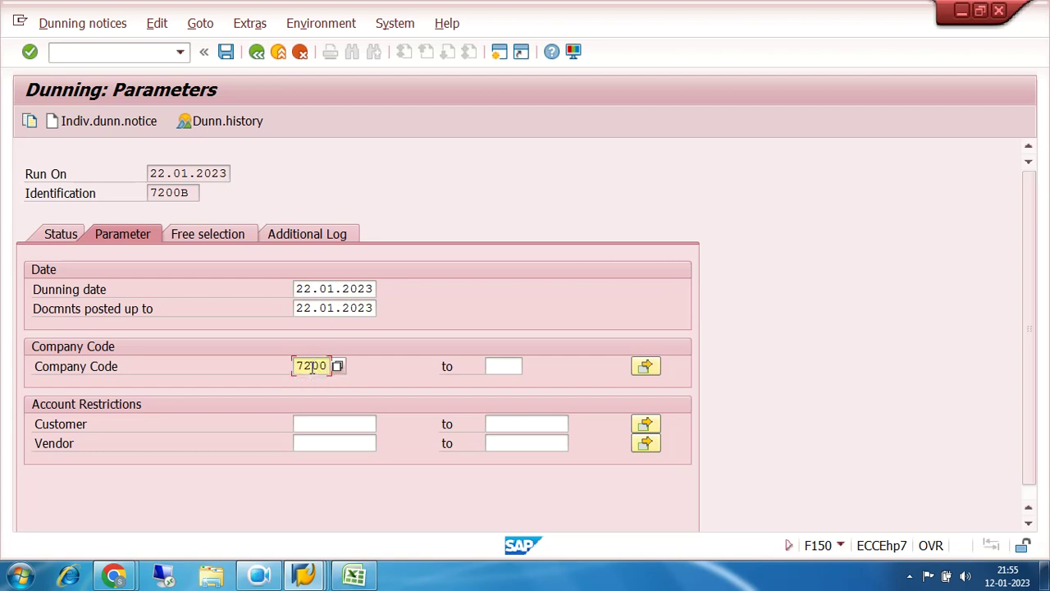
{"action": "left_click", "coordinate": [315, 422]}
{"action": "type", "text": "16"}
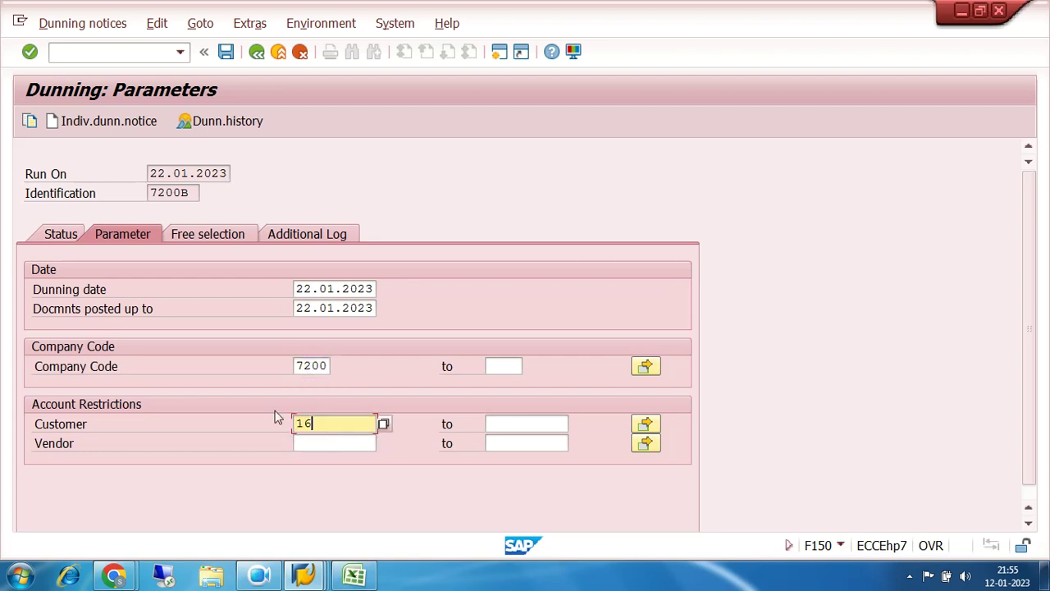
{"action": "left_click", "coordinate": [226, 51]}
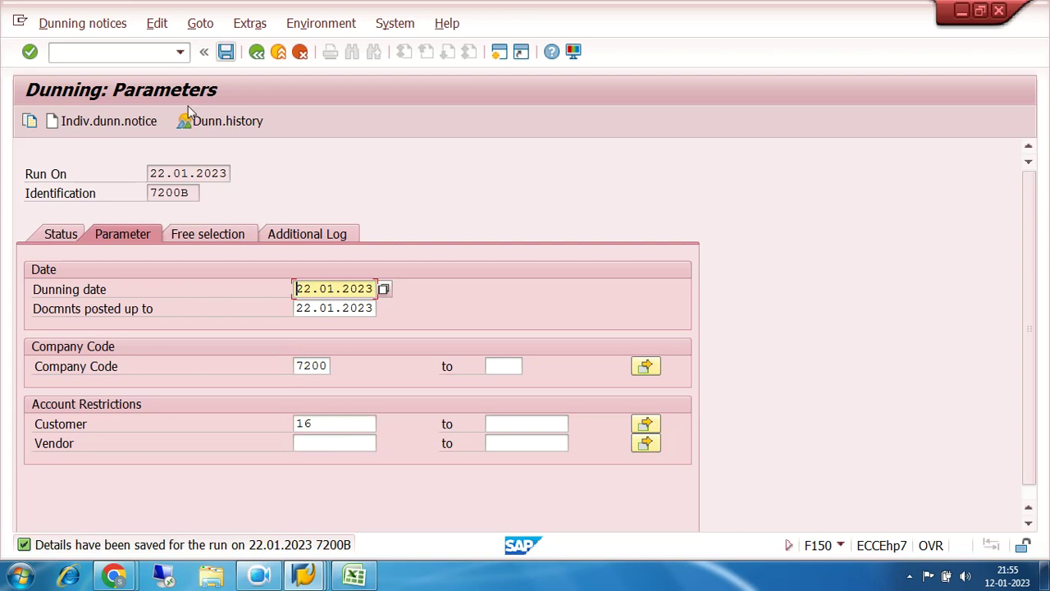
Schedule the dunning selection of run 7200B to start immediately with output device LP01 and refresh its status.
{"action": "left_click", "coordinate": [52, 235]}
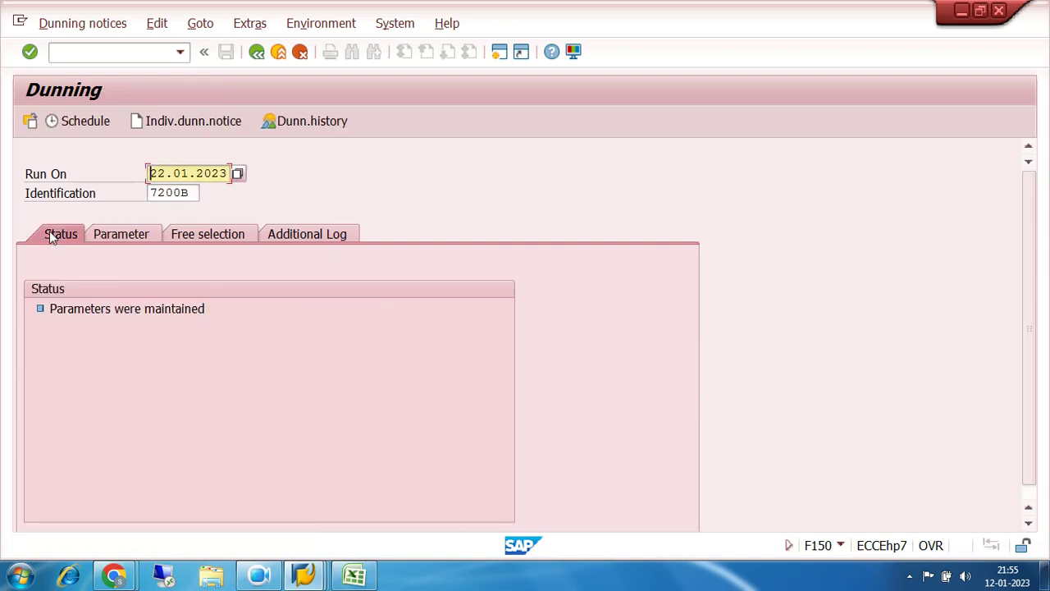
{"action": "left_click", "coordinate": [84, 122]}
{"action": "left_click", "coordinate": [249, 427]}
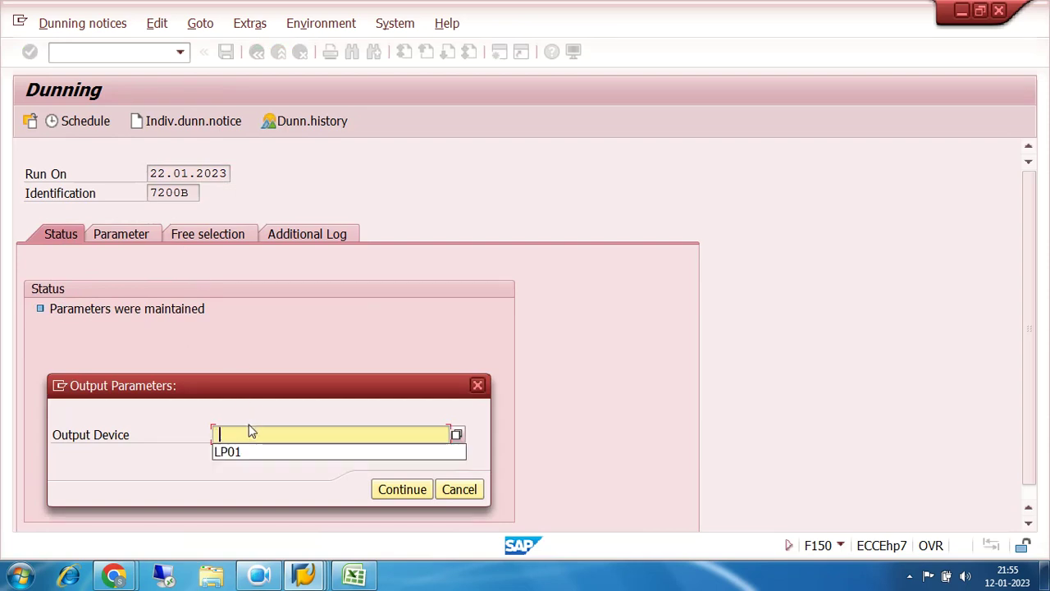
{"action": "left_click", "coordinate": [250, 452]}
{"action": "left_click", "coordinate": [413, 489]}
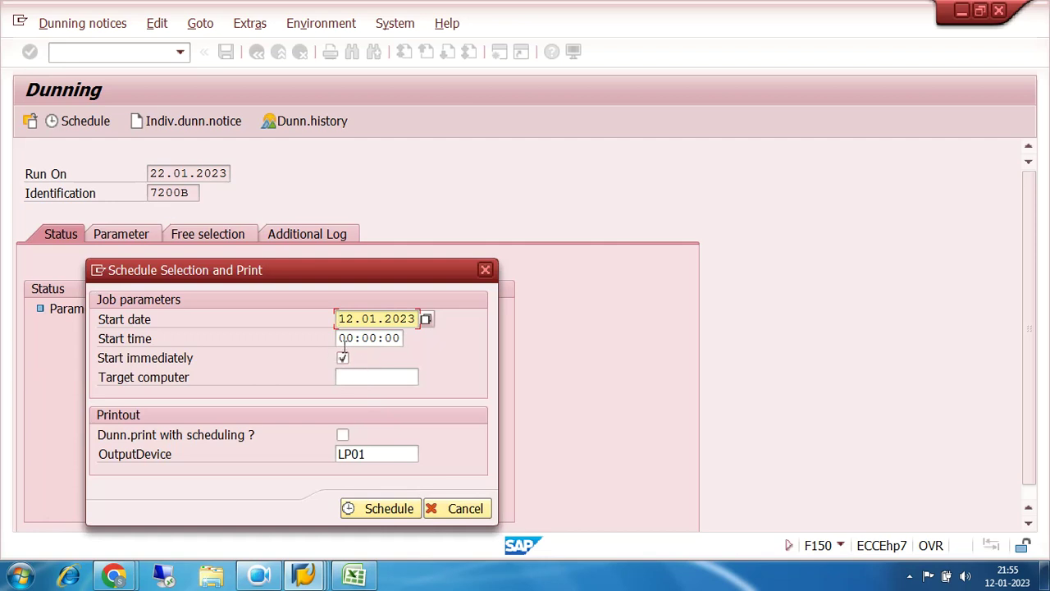
{"action": "left_click", "coordinate": [394, 513]}
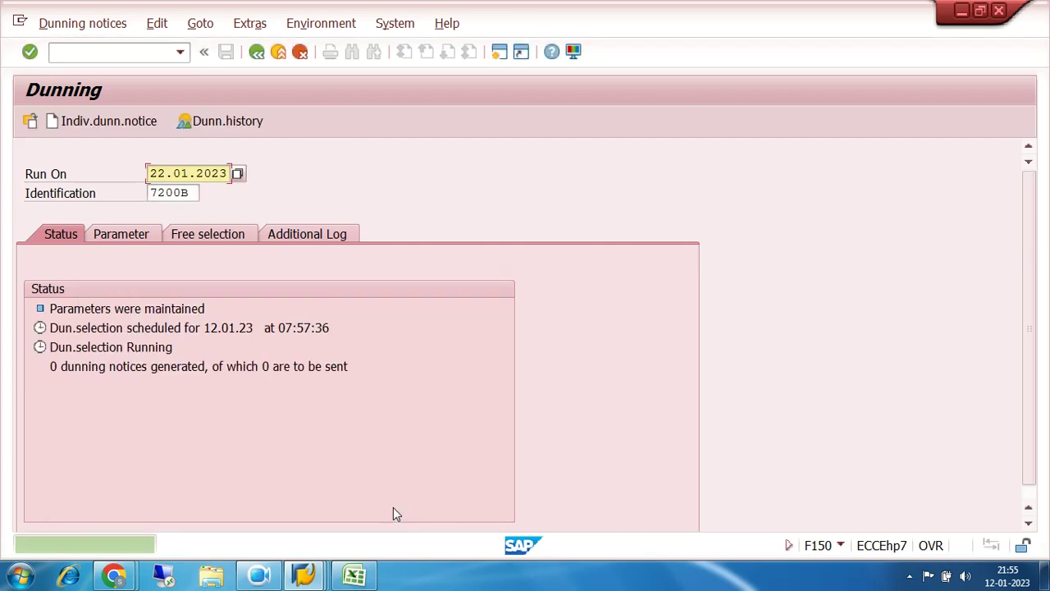
{"action": "key", "text": "Return"}
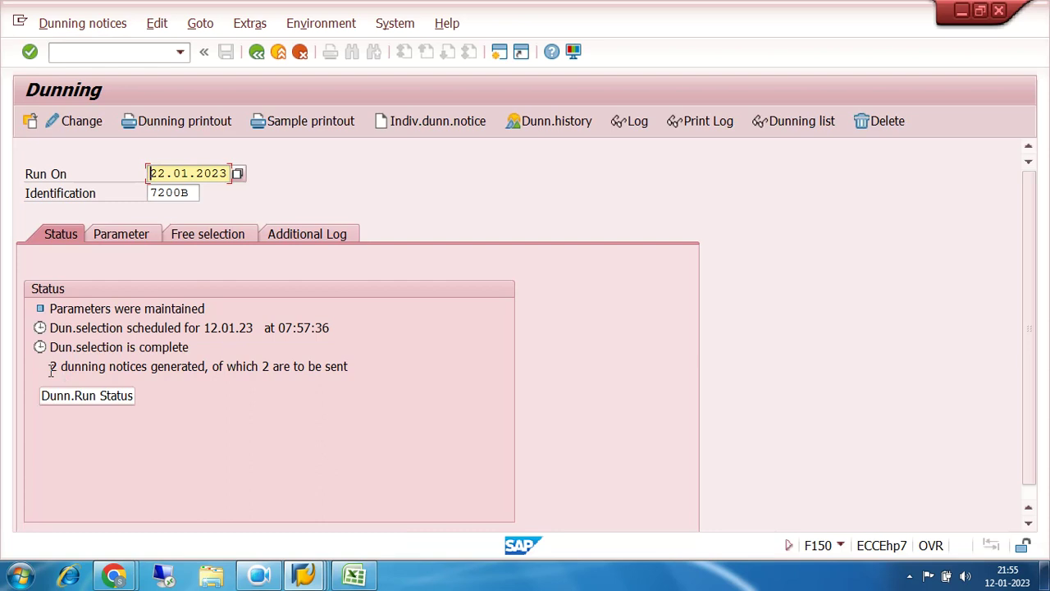
{"action": "left_click_drag", "start_coordinate": [47, 364], "coordinate": [405, 362]}
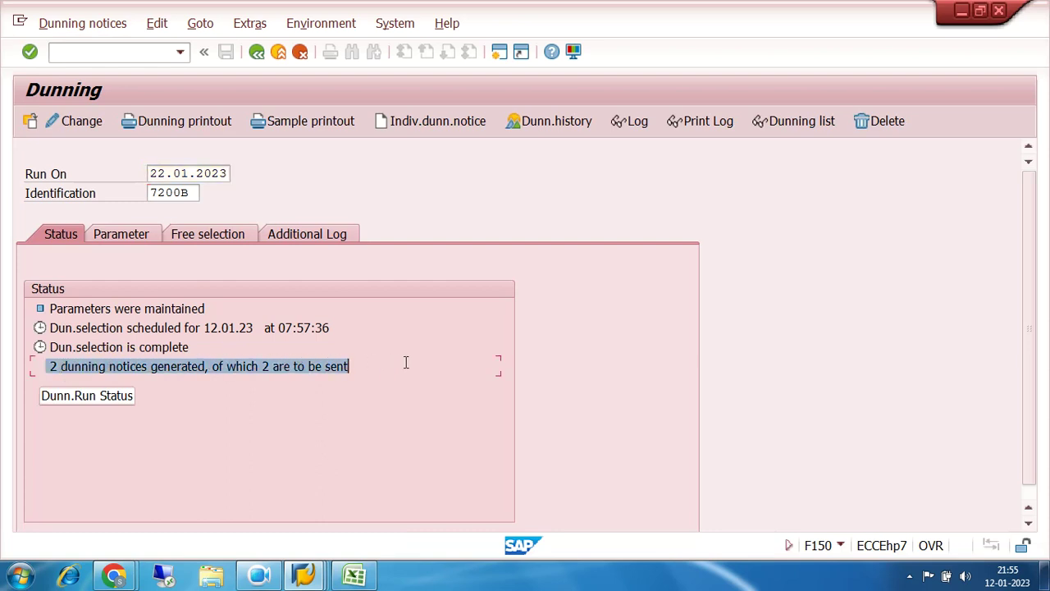
Schedule the dunning printout of run 7200B to start immediately on output device LP01 and print it.
{"action": "left_click", "coordinate": [167, 121]}
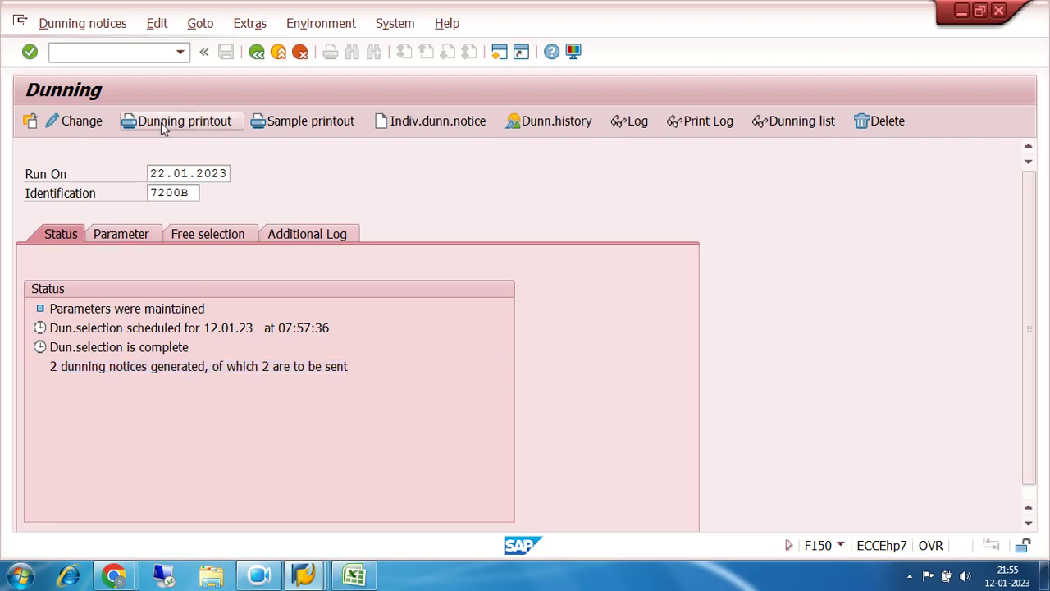
{"action": "left_click", "coordinate": [239, 436]}
{"action": "left_click", "coordinate": [241, 456]}
{"action": "left_click", "coordinate": [390, 489]}
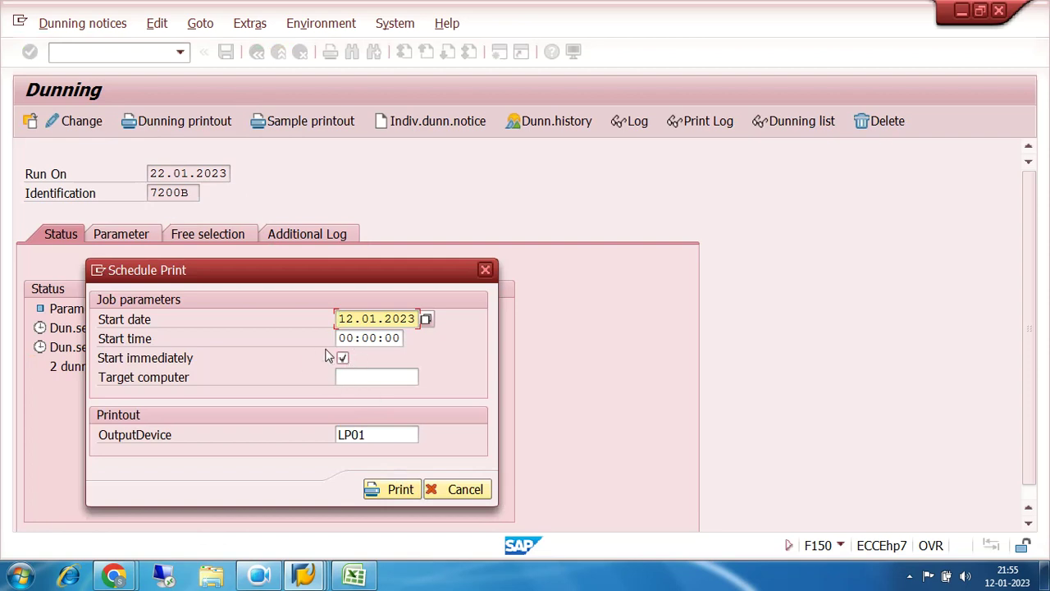
{"action": "left_click", "coordinate": [391, 489]}
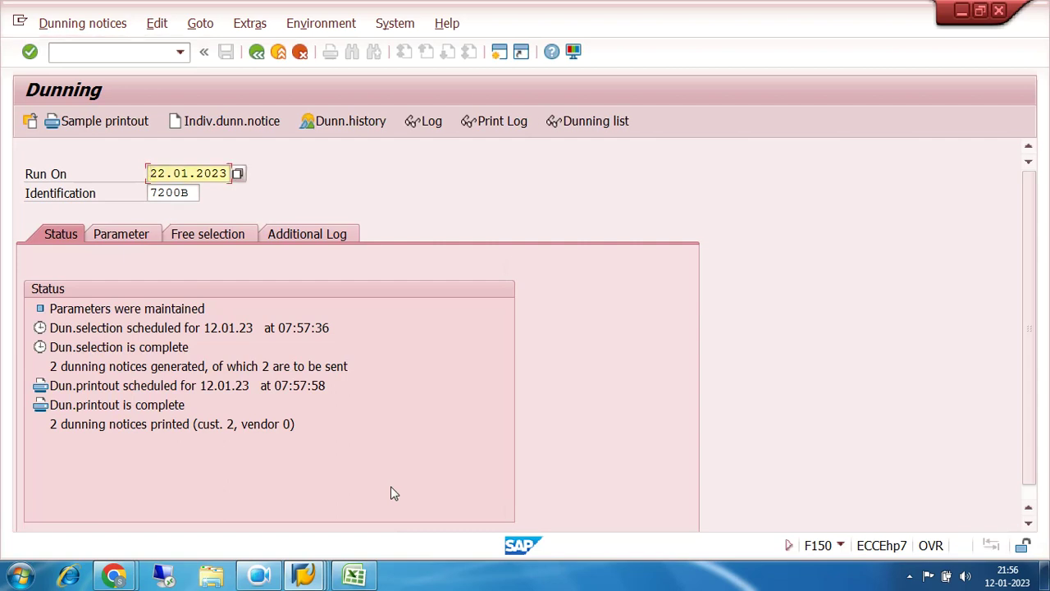
Display the dunning history for account type D, company code 7200 and the dunned customer's account number.
{"action": "left_click", "coordinate": [343, 122]}
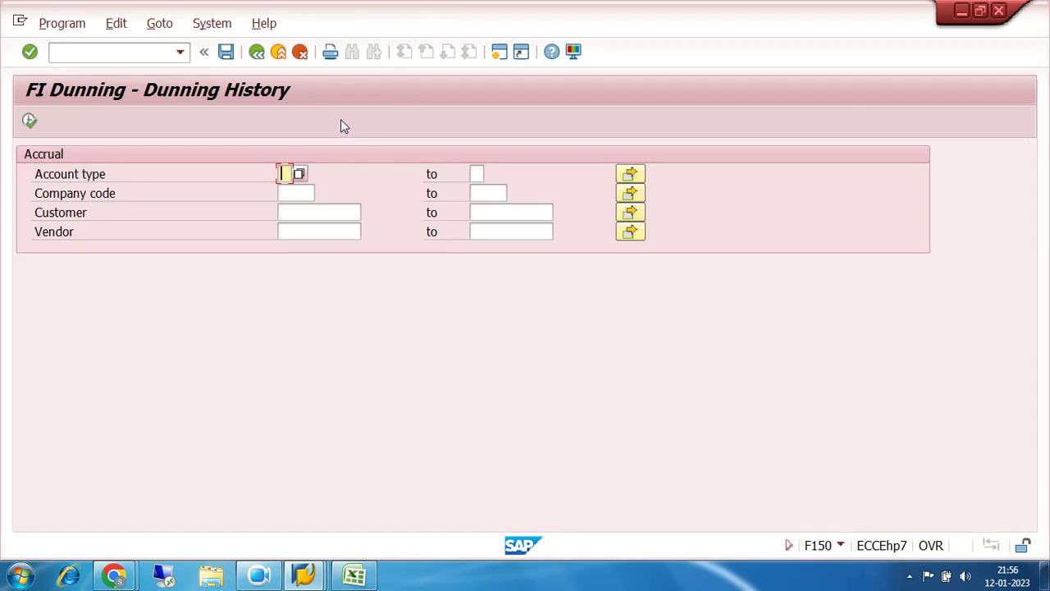
{"action": "left_click", "coordinate": [289, 197]}
{"action": "left_click", "coordinate": [288, 193]}
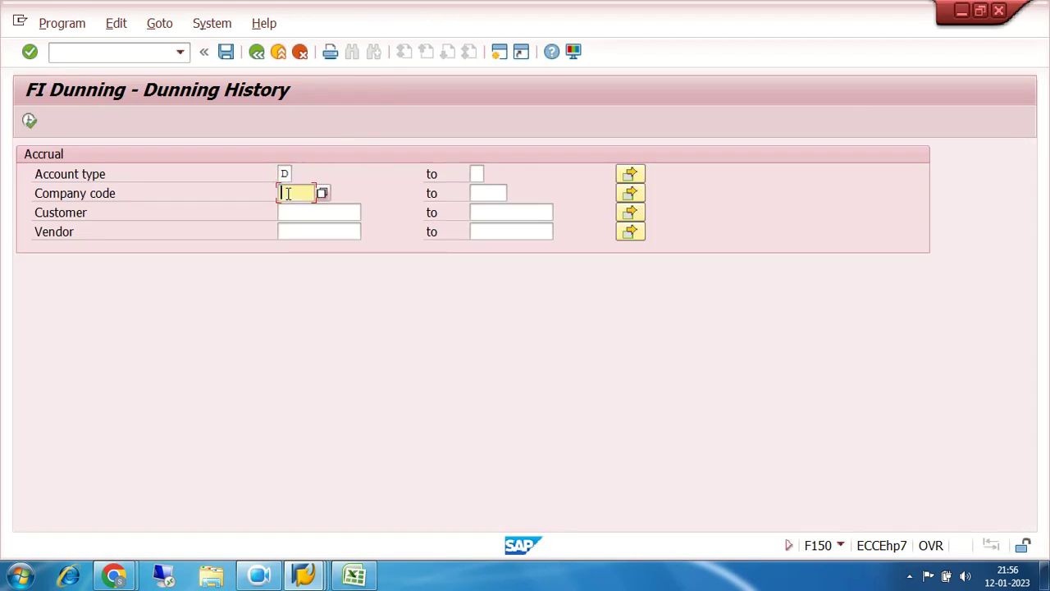
{"action": "left_click", "coordinate": [296, 209]}
{"action": "left_click", "coordinate": [296, 210]}
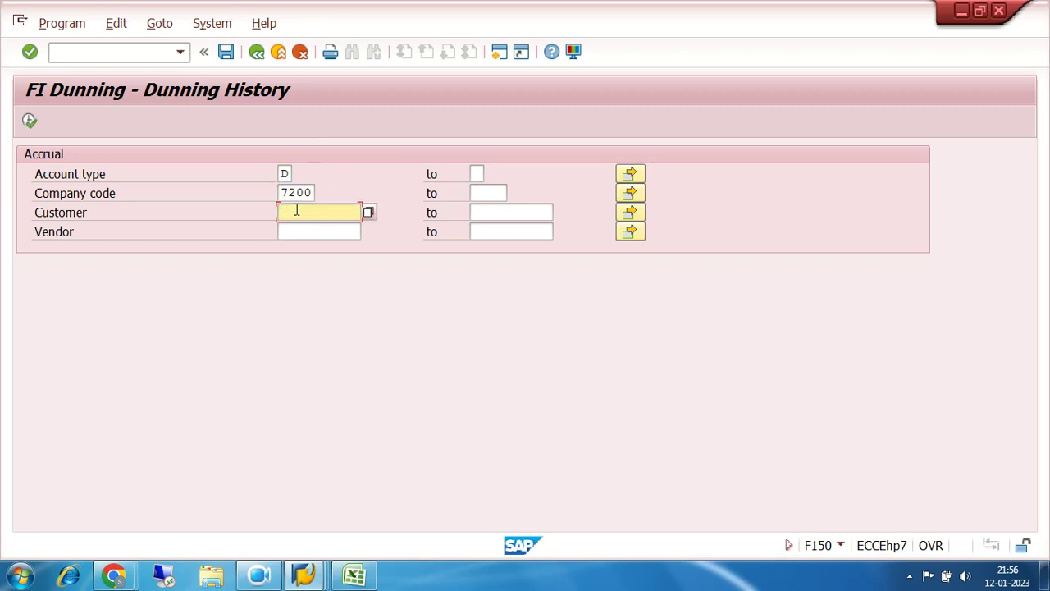
{"action": "type", "text": "1"}
{"action": "left_click", "coordinate": [304, 233]}
{"action": "left_click", "coordinate": [30, 120]}
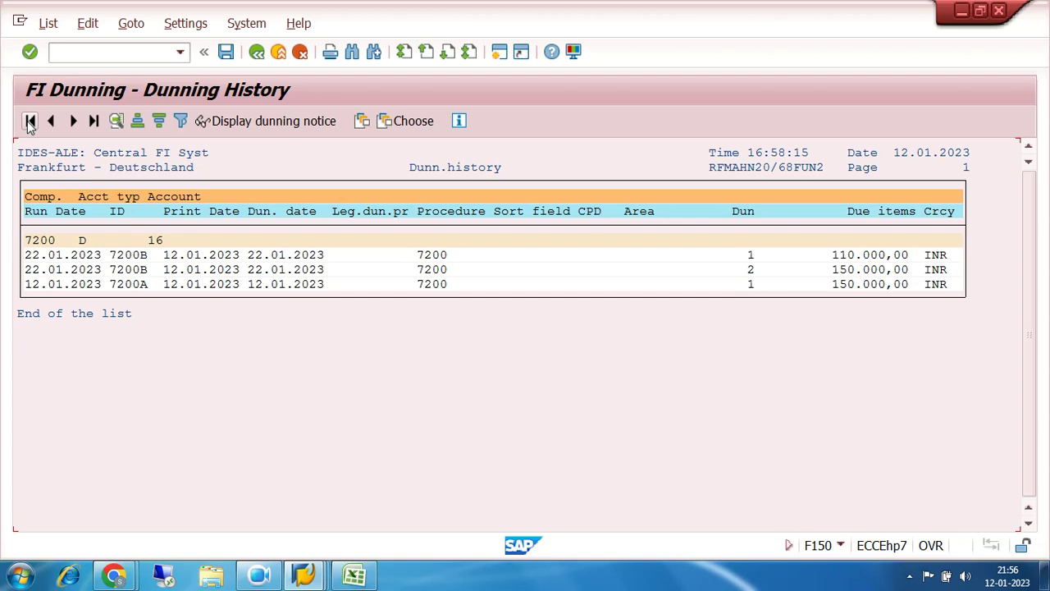
Compare the dunning levels and due amounts of the 7200A and 7200B entries in the dunning history.
{"action": "left_click", "coordinate": [751, 270]}
{"action": "left_click", "coordinate": [751, 256]}
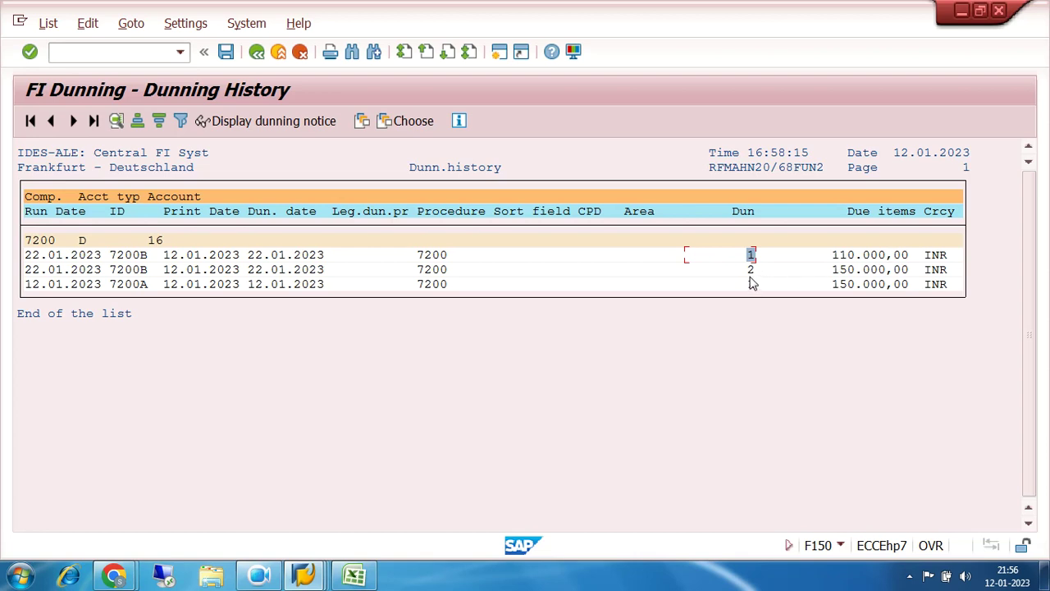
{"action": "left_click", "coordinate": [848, 284]}
{"action": "left_click", "coordinate": [752, 284]}
{"action": "left_click", "coordinate": [848, 270]}
Display the level 2 dunning notice of run 7200B and open its print preview with output device LP01.
{"action": "left_click", "coordinate": [753, 270]}
{"action": "left_click", "coordinate": [274, 120]}
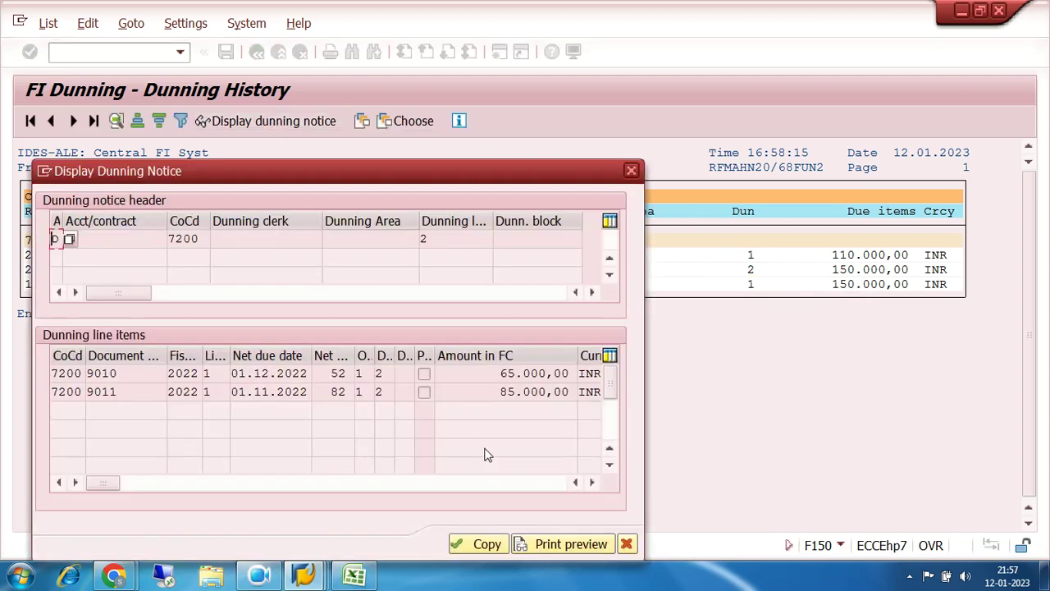
{"action": "left_click", "coordinate": [561, 545]}
{"action": "left_click", "coordinate": [270, 378]}
{"action": "left_click", "coordinate": [256, 392]}
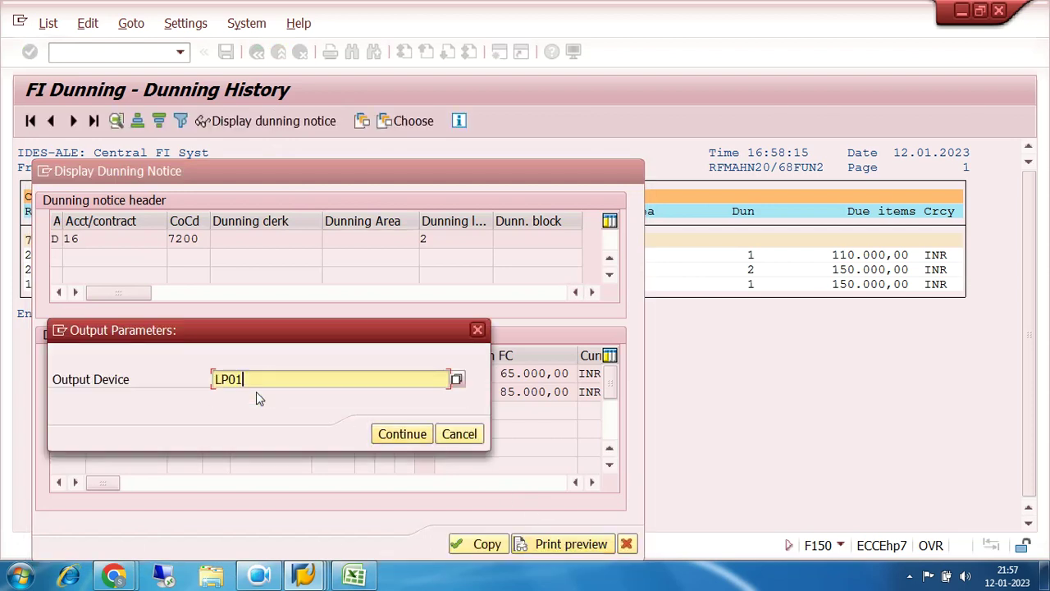
{"action": "left_click", "coordinate": [406, 435]}
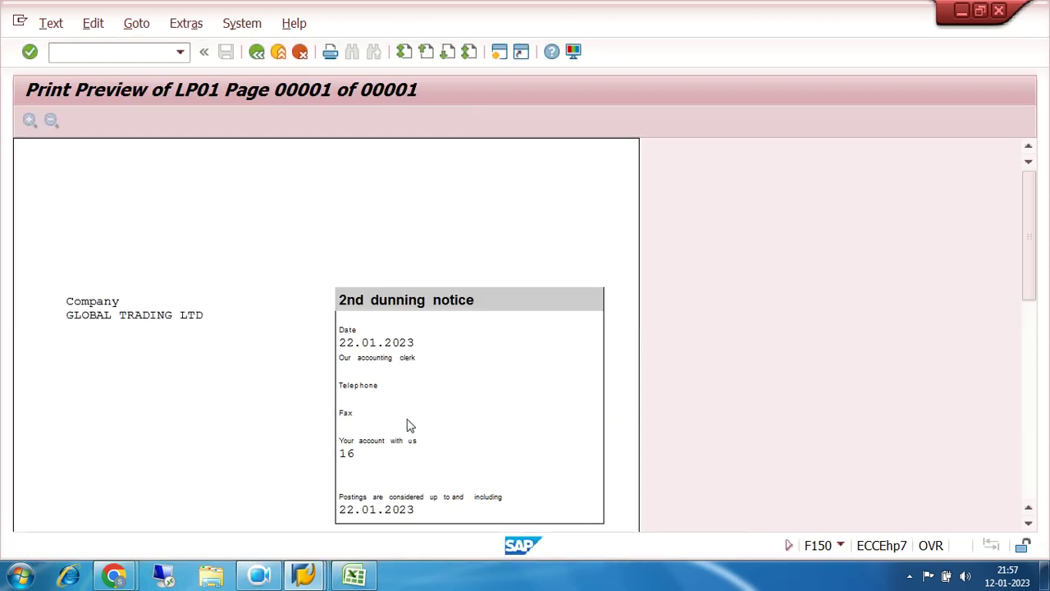
Examine the second dunning letter's text, invoice lines, dunning charge and totals, and return to the dunning history list.
{"action": "scroll", "coordinate": [483, 351], "scroll_direction": "down", "scroll_amount": 5}
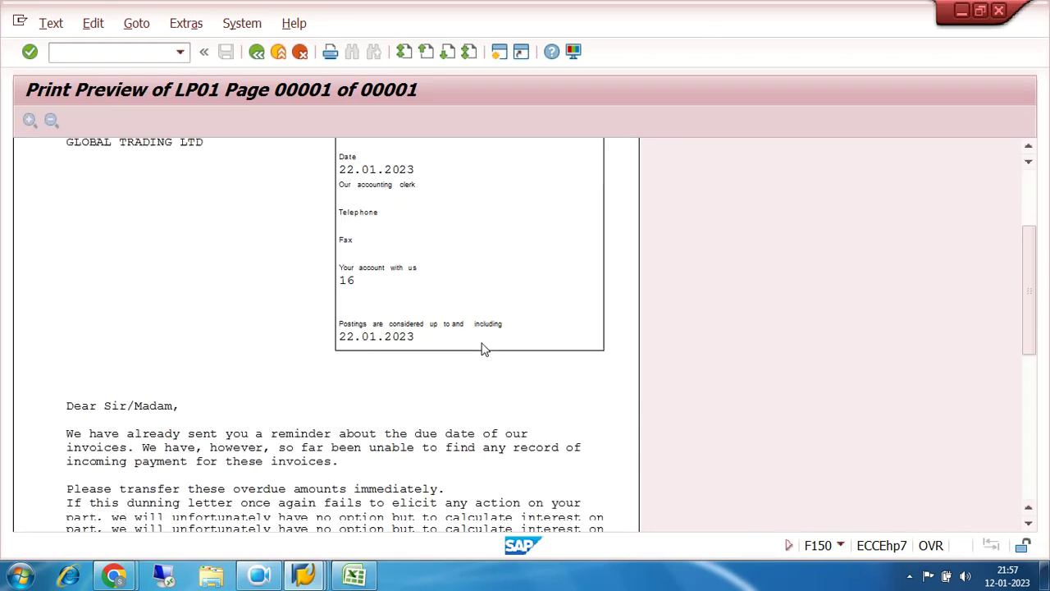
{"action": "scroll", "coordinate": [483, 351], "scroll_direction": "down", "scroll_amount": 1}
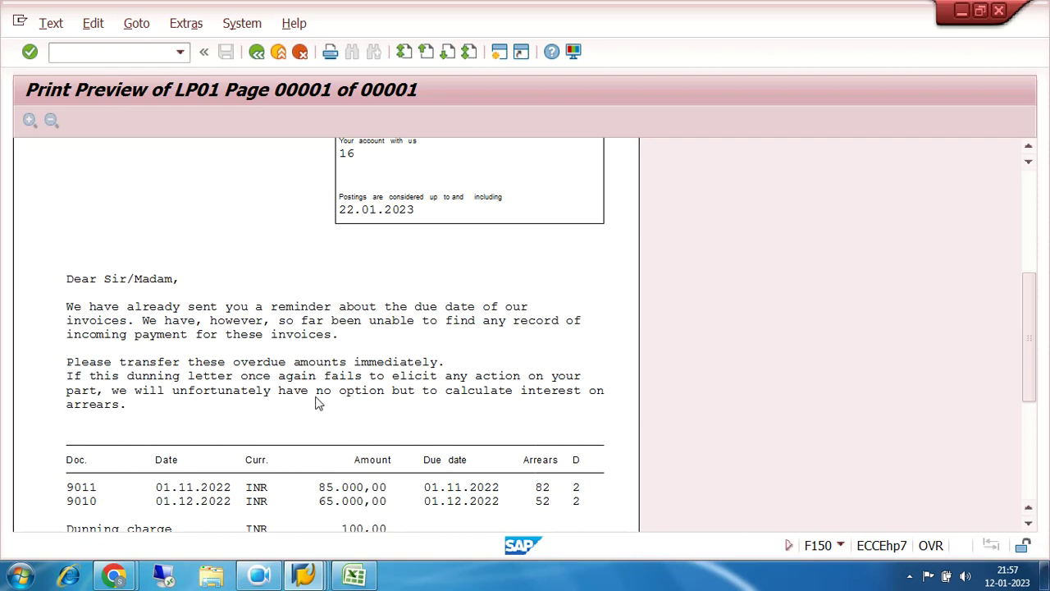
{"action": "scroll", "coordinate": [320, 401], "scroll_direction": "down", "scroll_amount": 3}
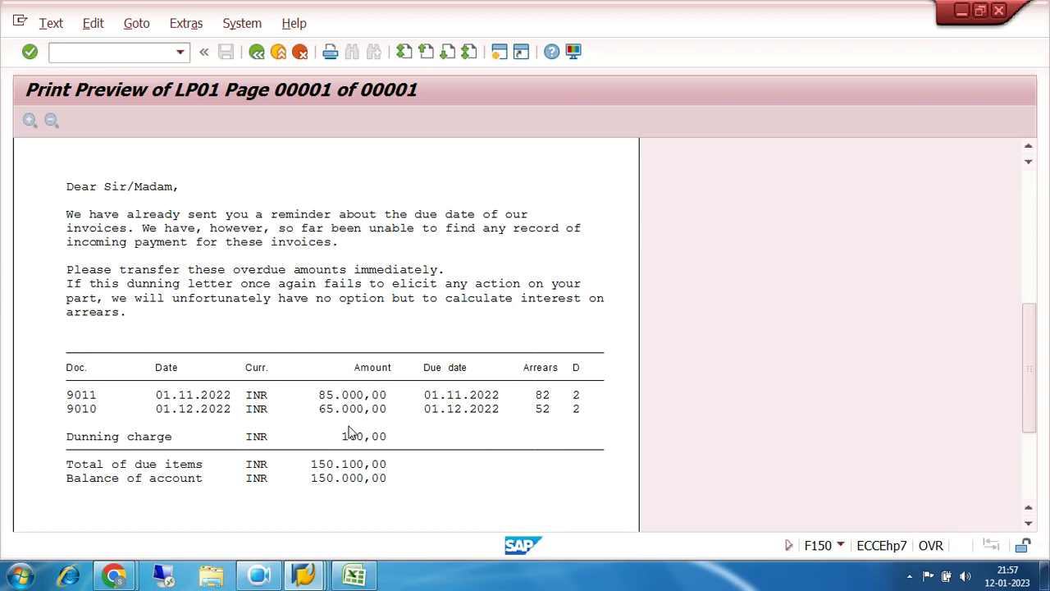
{"action": "scroll", "coordinate": [361, 443], "scroll_direction": "down", "scroll_amount": 2}
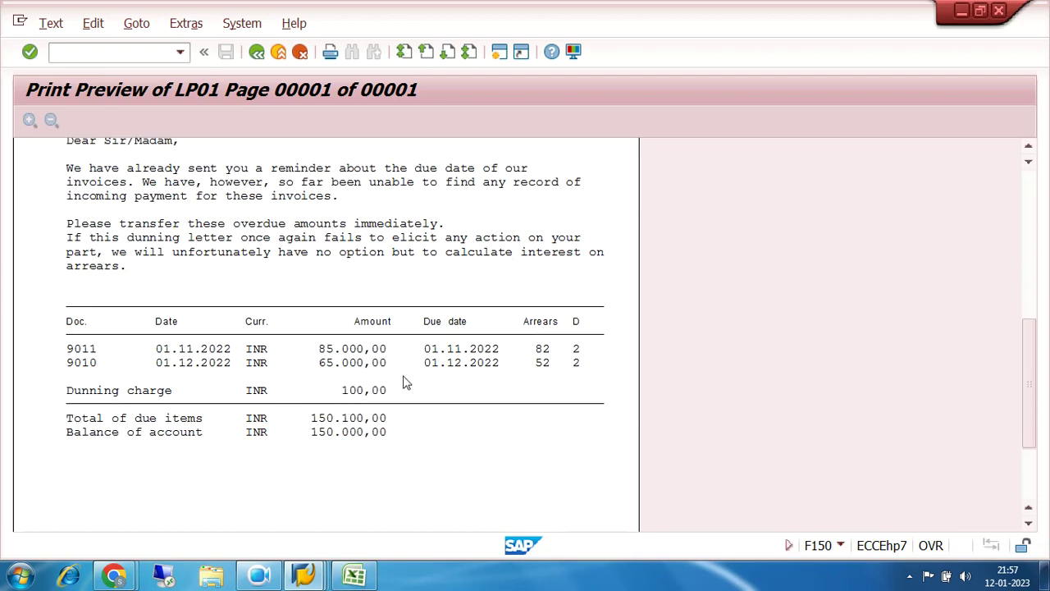
{"action": "left_click", "coordinate": [257, 53]}
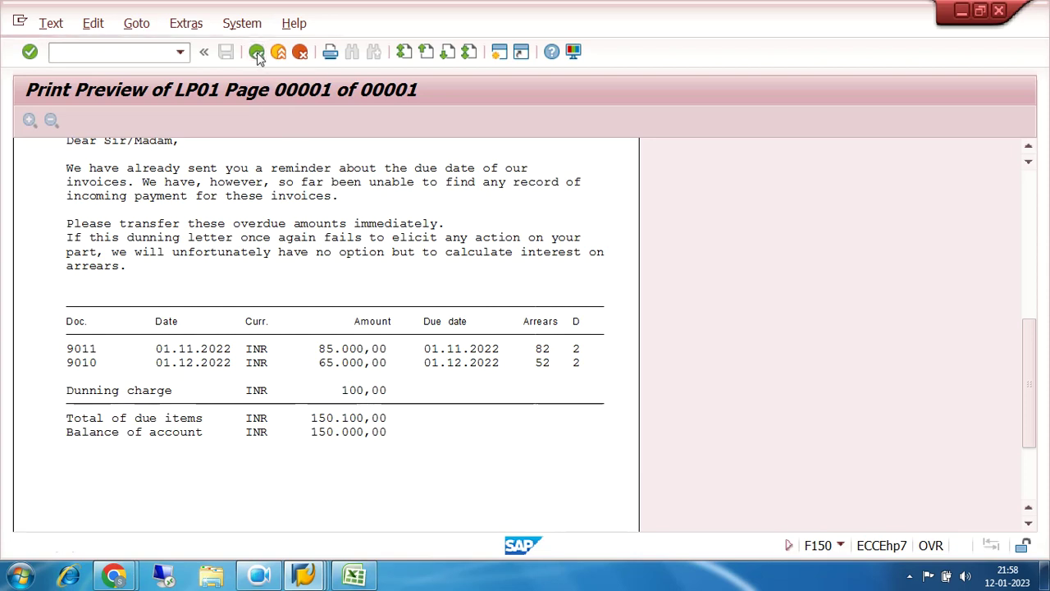
{"action": "left_click", "coordinate": [669, 209]}
{"action": "left_click", "coordinate": [630, 177]}
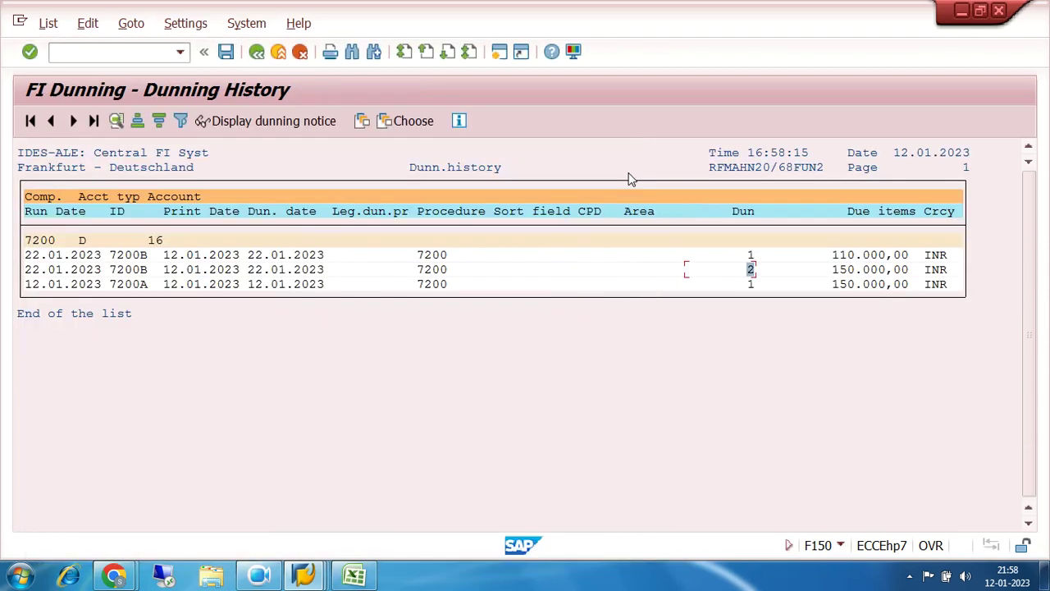
Leave the dunning history and set up a new dunning run dated 02.02.2023 with identification 7200C.
{"action": "left_click", "coordinate": [256, 54]}
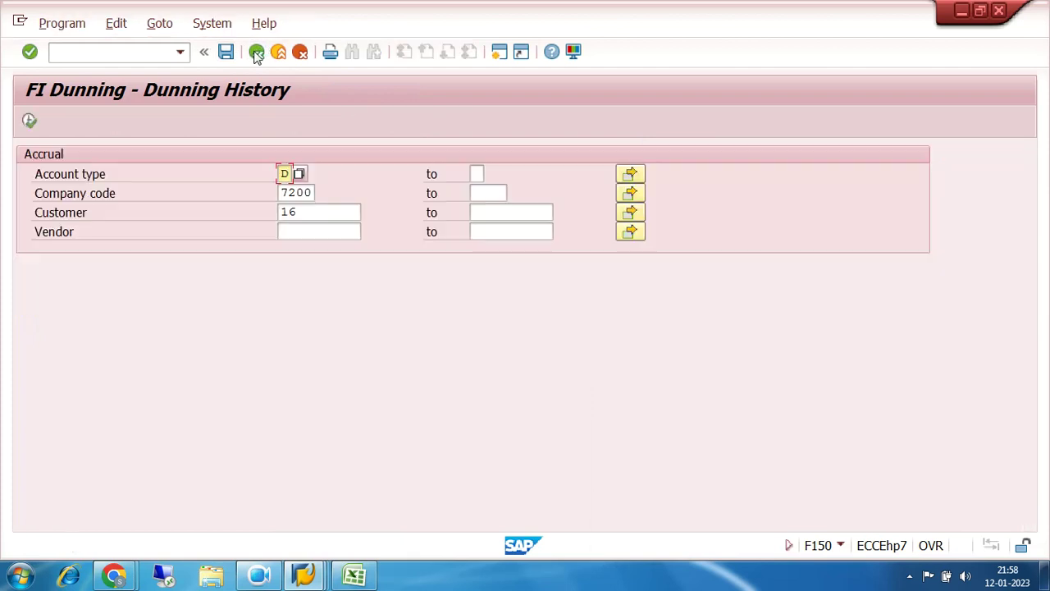
{"action": "left_click", "coordinate": [257, 54]}
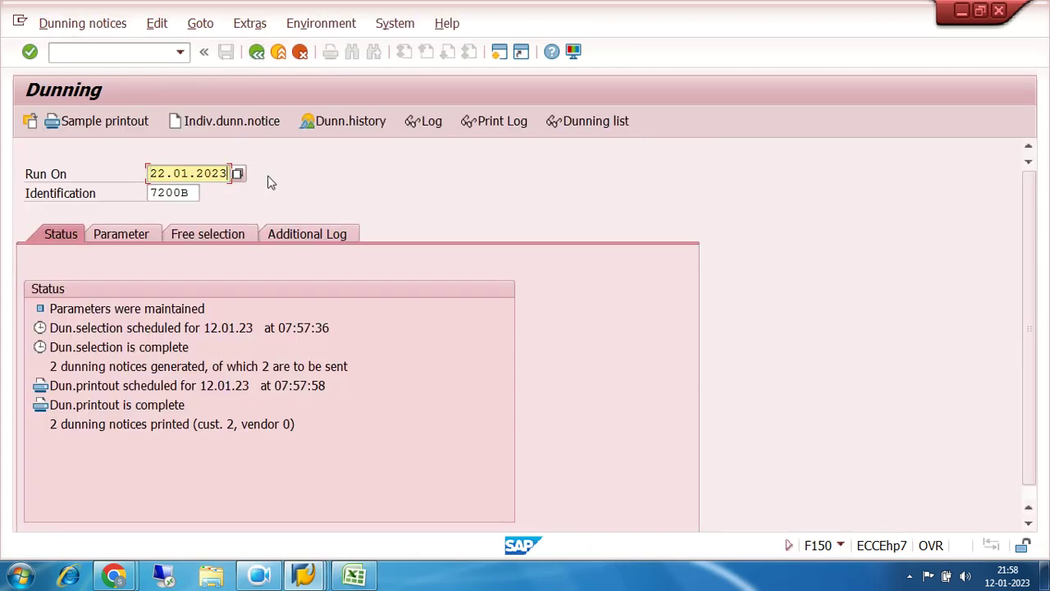
{"action": "key", "text": "BackSpace"}
{"action": "key", "text": "BackSpace"}
{"action": "key", "text": "BackSpace"}
{"action": "key", "text": "BackSpace"}
{"action": "key", "text": "BackSpace"}
{"action": "key", "text": "BackSpace"}
{"action": "key", "text": "BackSpace"}
{"action": "key", "text": "BackSpace"}
{"action": "key", "text": "BackSpace"}
{"action": "key", "text": "BackSpace"}
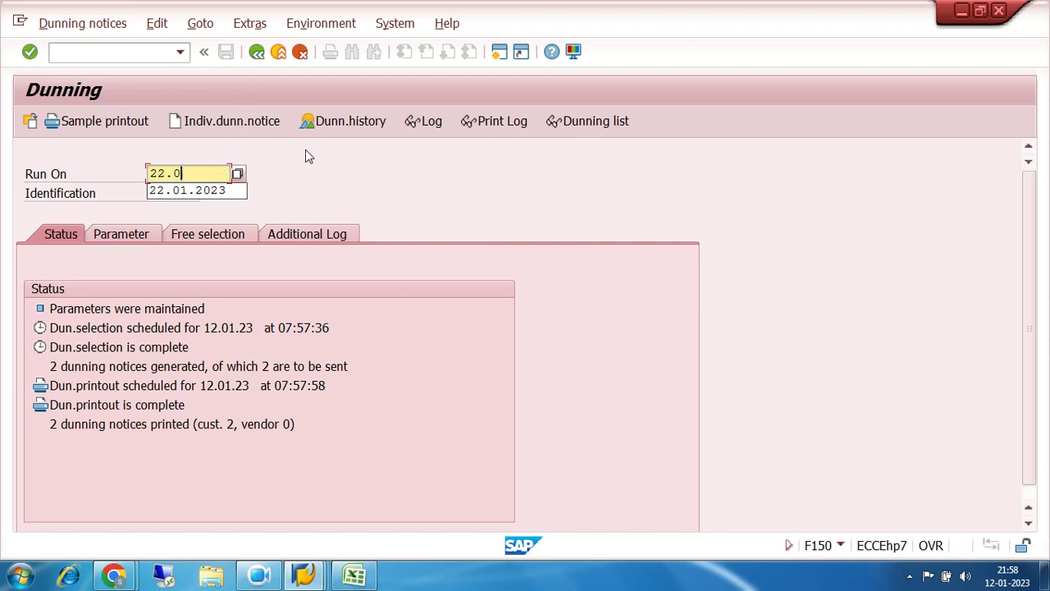
{"action": "type", "text": "02"}
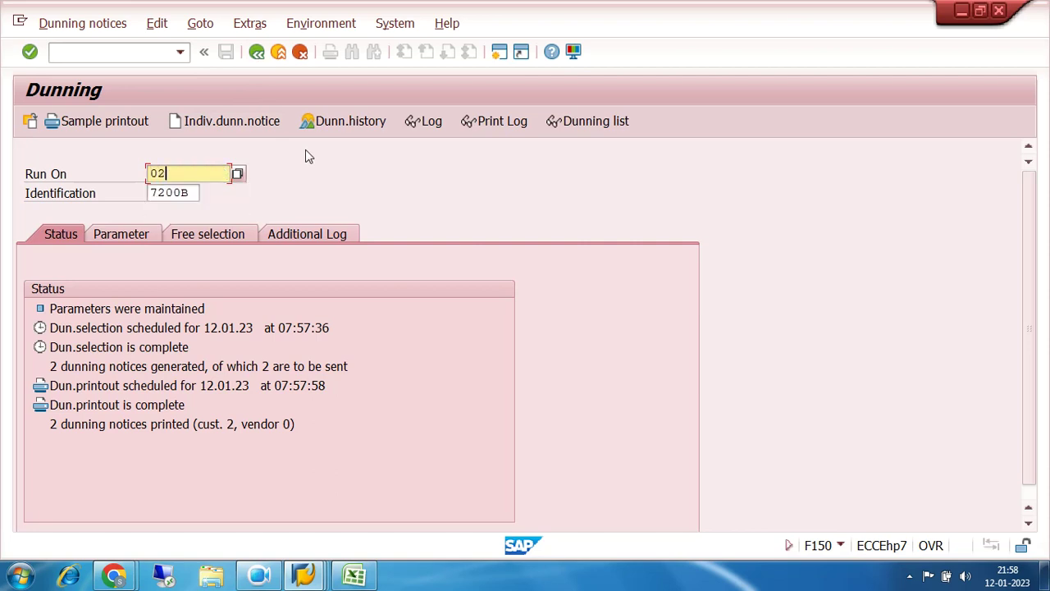
{"action": "type", "text": ".02.2023"}
{"action": "left_click", "coordinate": [192, 191]}
{"action": "key", "text": "BackSpace"}
{"action": "type", "text": "C"}
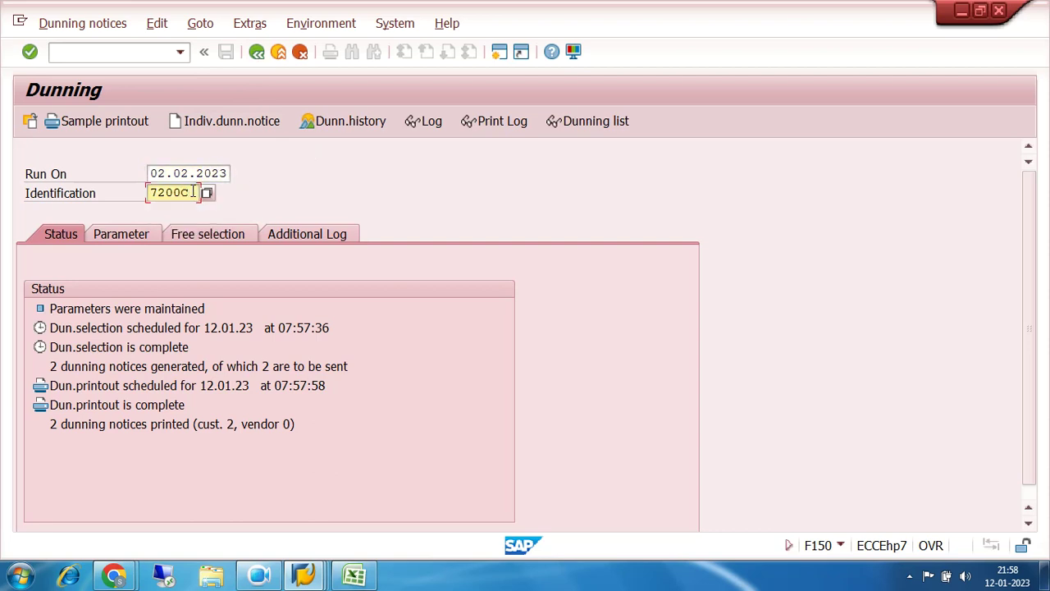
{"action": "key", "text": "Return"}
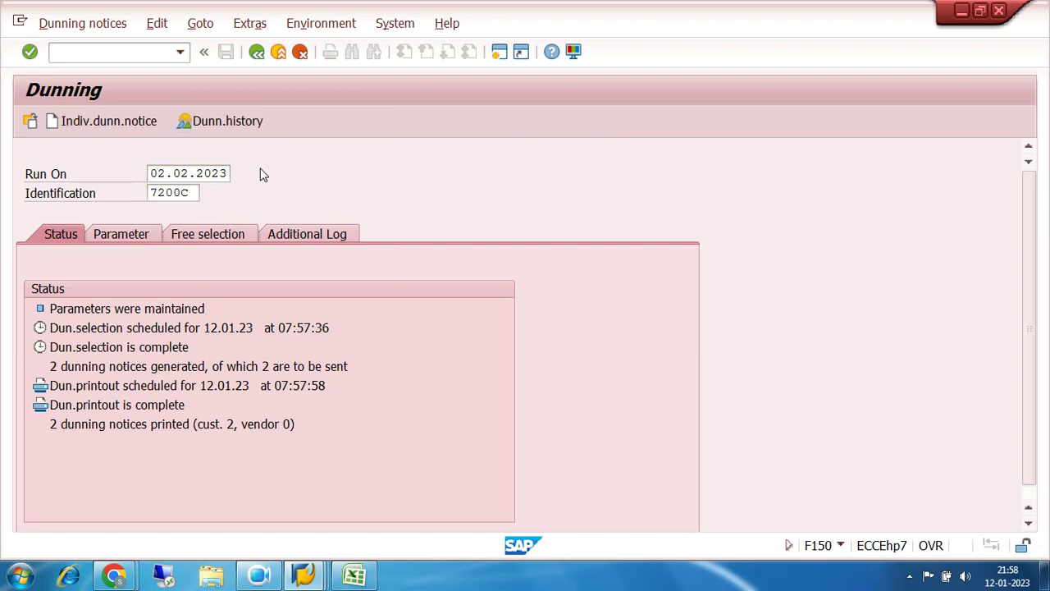
Save the run's parameters with dunning date and posting cutoff 22.01.2023, company code 7200 and the customer's account number.
{"action": "left_click", "coordinate": [121, 234]}
{"action": "left_click", "coordinate": [309, 289]}
{"action": "left_click", "coordinate": [308, 288]}
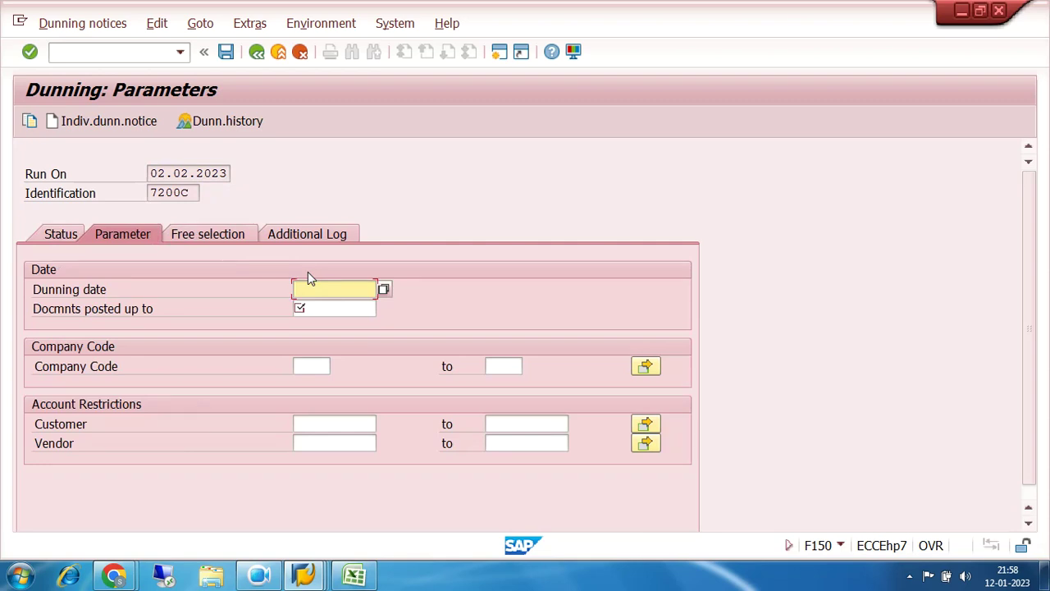
{"action": "left_click", "coordinate": [307, 278]}
{"action": "left_click", "coordinate": [333, 302]}
{"action": "left_click", "coordinate": [327, 309]}
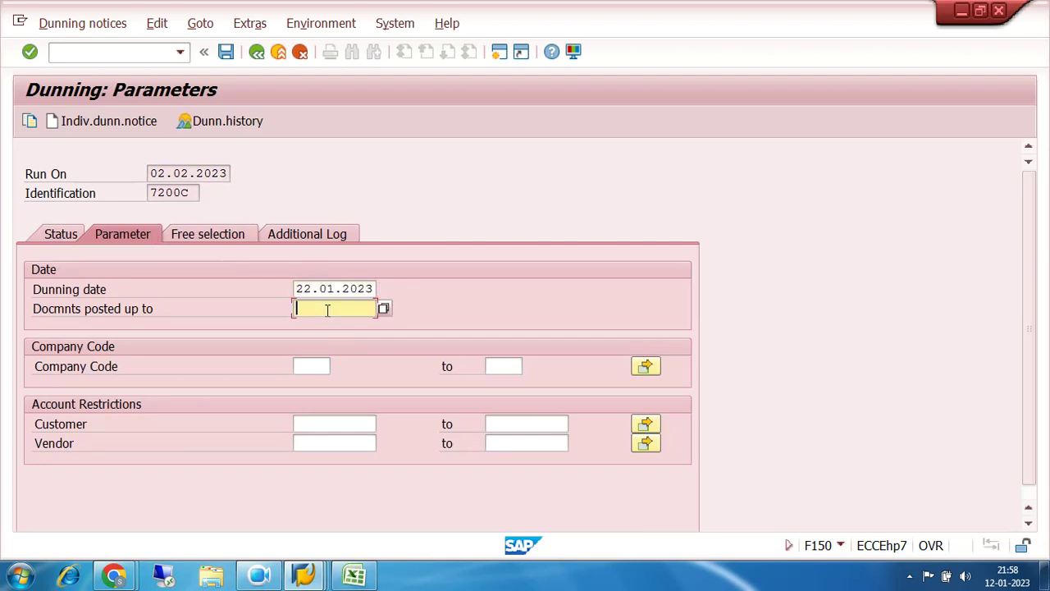
{"action": "left_click", "coordinate": [331, 329]}
{"action": "left_click", "coordinate": [323, 362]}
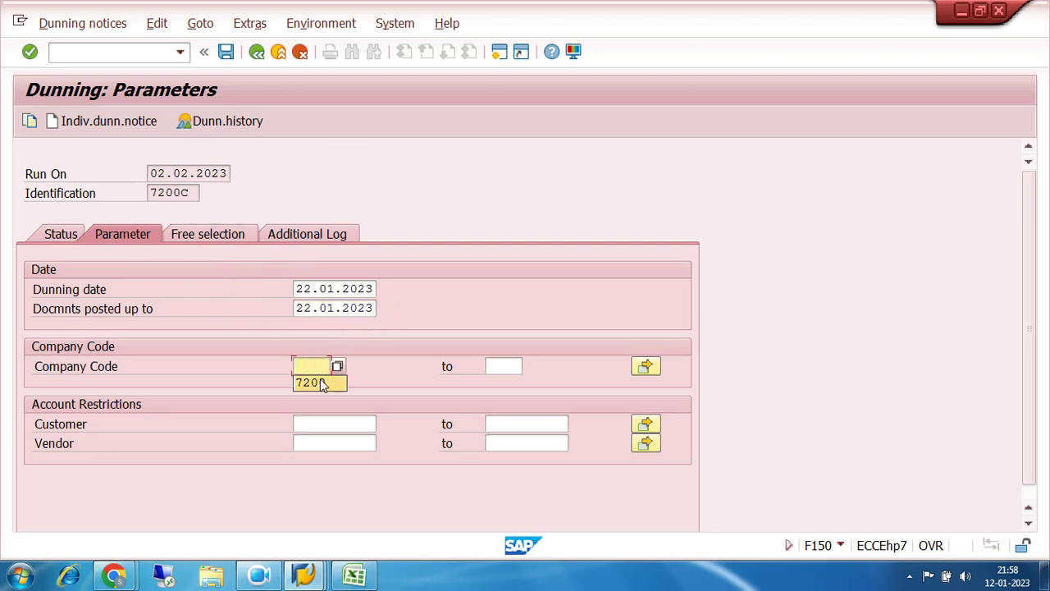
{"action": "left_click", "coordinate": [334, 423]}
{"action": "left_click", "coordinate": [333, 440]}
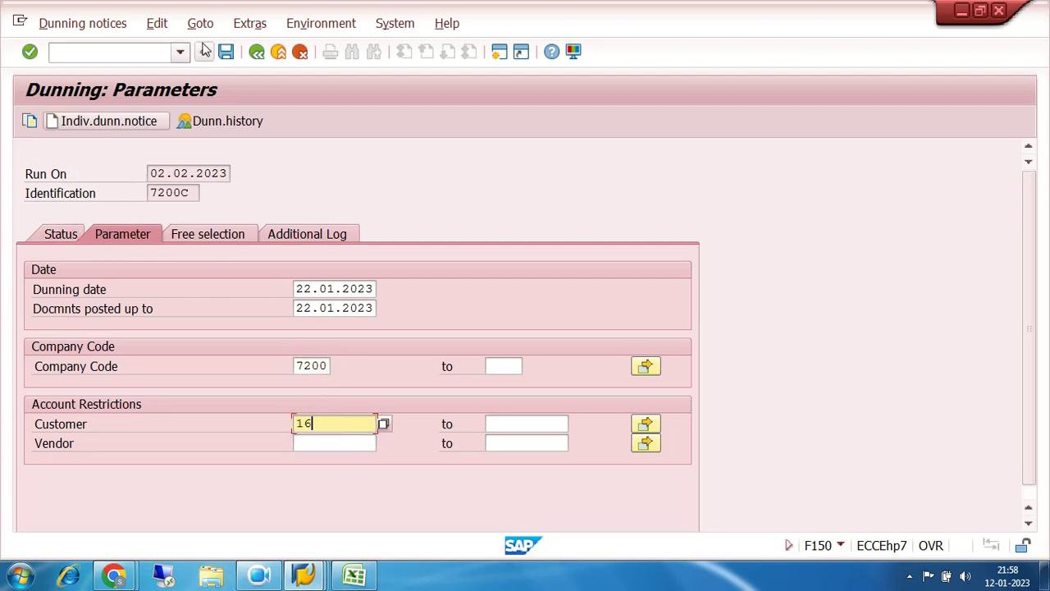
{"action": "left_click", "coordinate": [226, 53]}
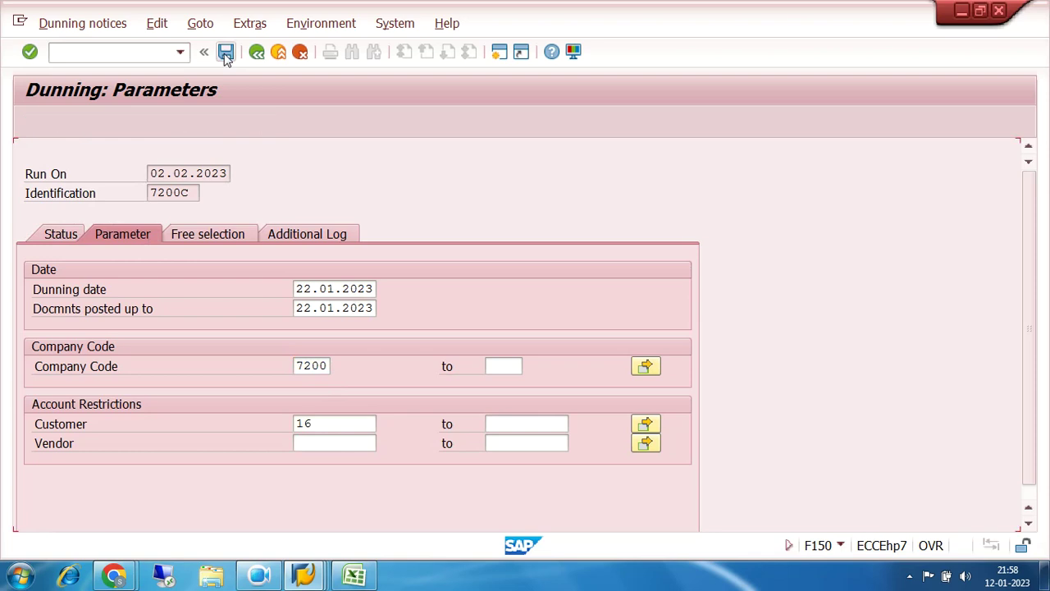
Schedule the dunning selection of the 02.02.2023 run to start immediately with output device LP01.
{"action": "left_click", "coordinate": [59, 235]}
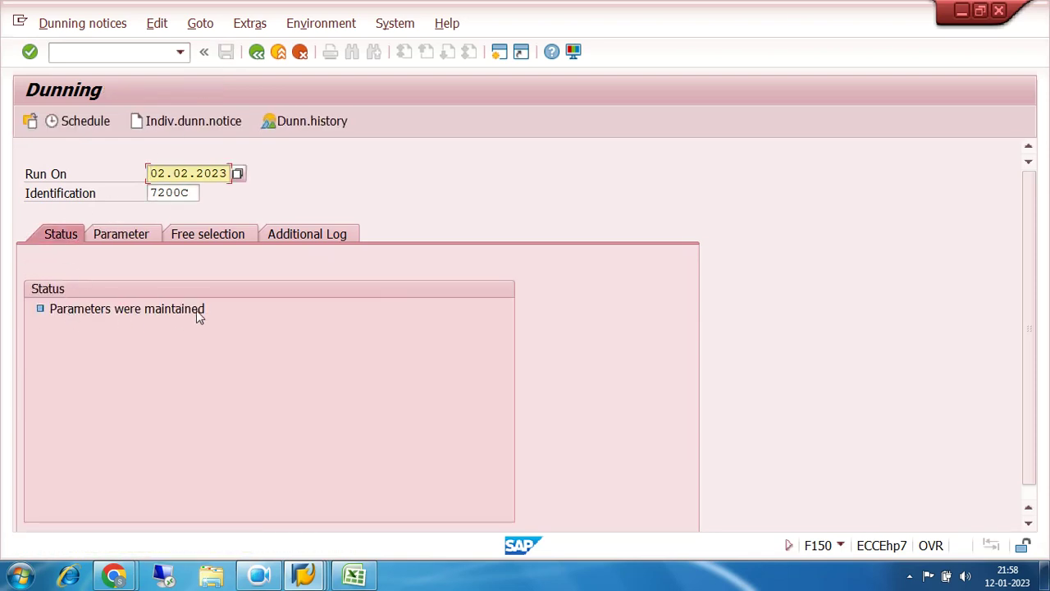
{"action": "left_click", "coordinate": [87, 123]}
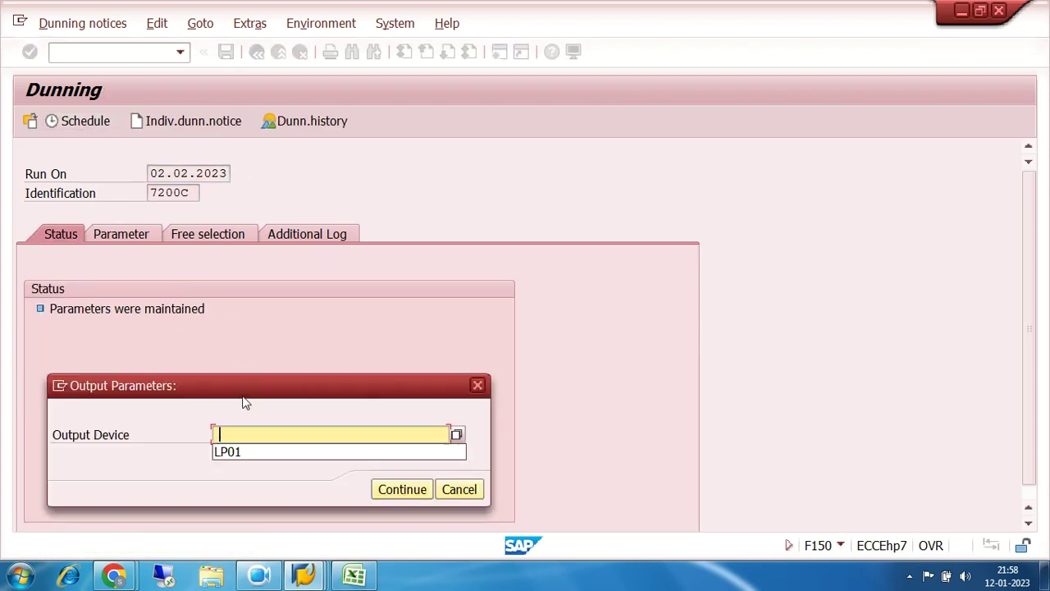
{"action": "left_click", "coordinate": [234, 452]}
{"action": "left_click", "coordinate": [402, 489]}
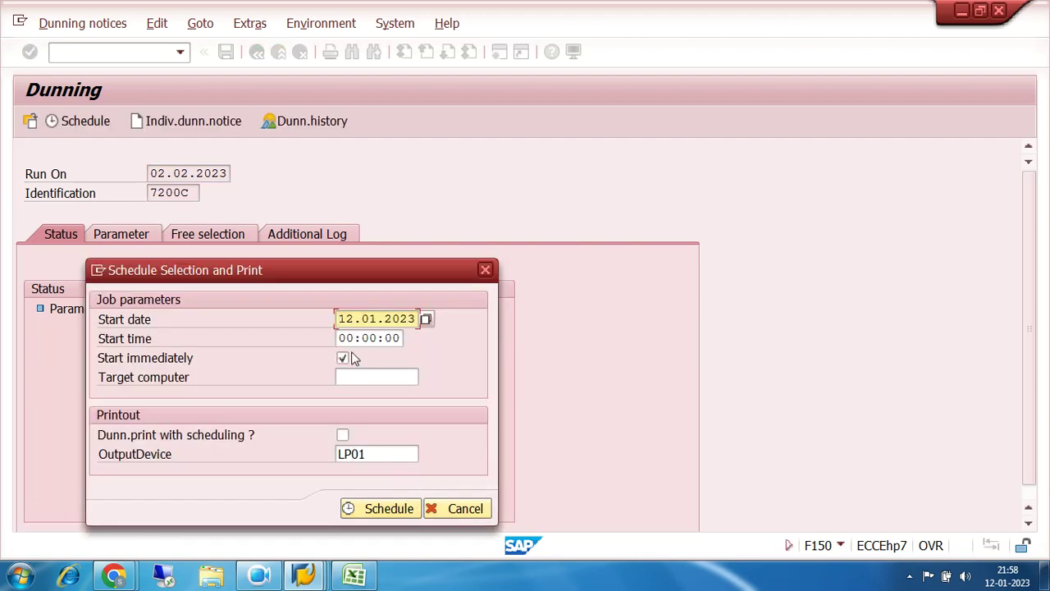
{"action": "left_click", "coordinate": [377, 506]}
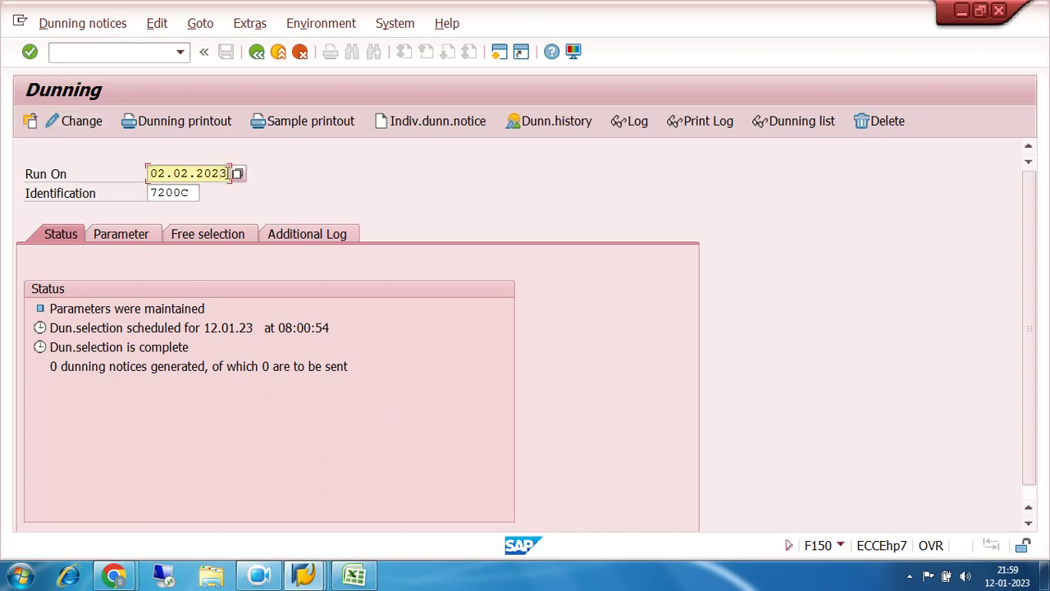
Set the run date to 03.02.2023 for a new dunning run under identification 7200C.
{"action": "key", "text": "BackSpace"}
{"action": "key", "text": "BackSpace"}
{"action": "key", "text": "BackSpace"}
{"action": "key", "text": "BackSpace"}
{"action": "key", "text": "BackSpace"}
{"action": "key", "text": "BackSpace"}
{"action": "key", "text": "BackSpace"}
{"action": "key", "text": "BackSpace"}
{"action": "key", "text": "BackSpace"}
{"action": "key", "text": "BackSpace"}
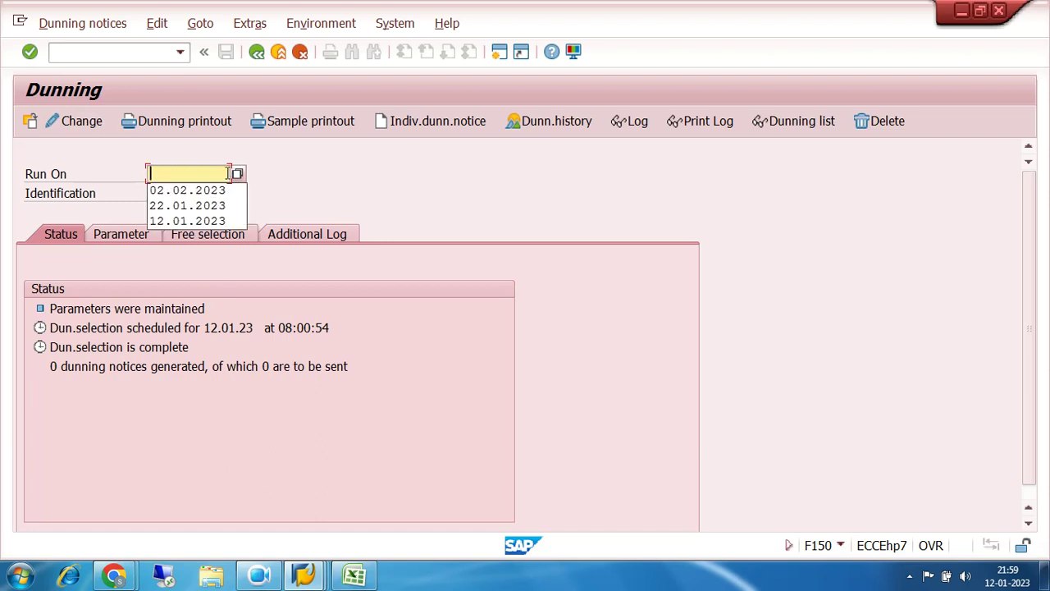
{"action": "type", "text": "03.02.20"}
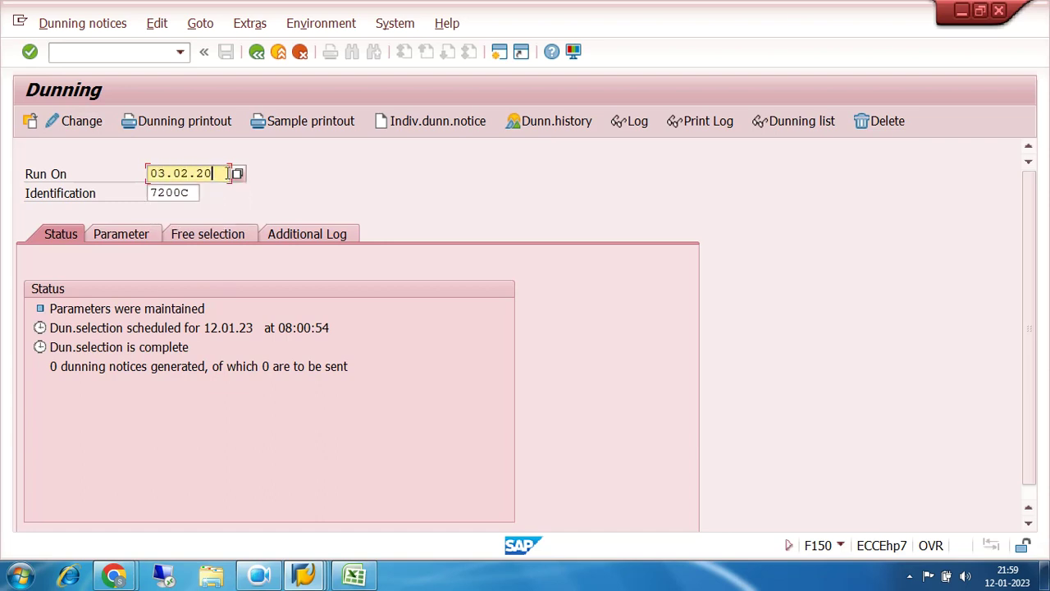
{"action": "type", "text": "23"}
{"action": "key", "text": "Return"}
Save the run's parameters with dunning date and posting cutoff 03.02.2023, company code 7200 and the customer's account number.
{"action": "left_click", "coordinate": [152, 235]}
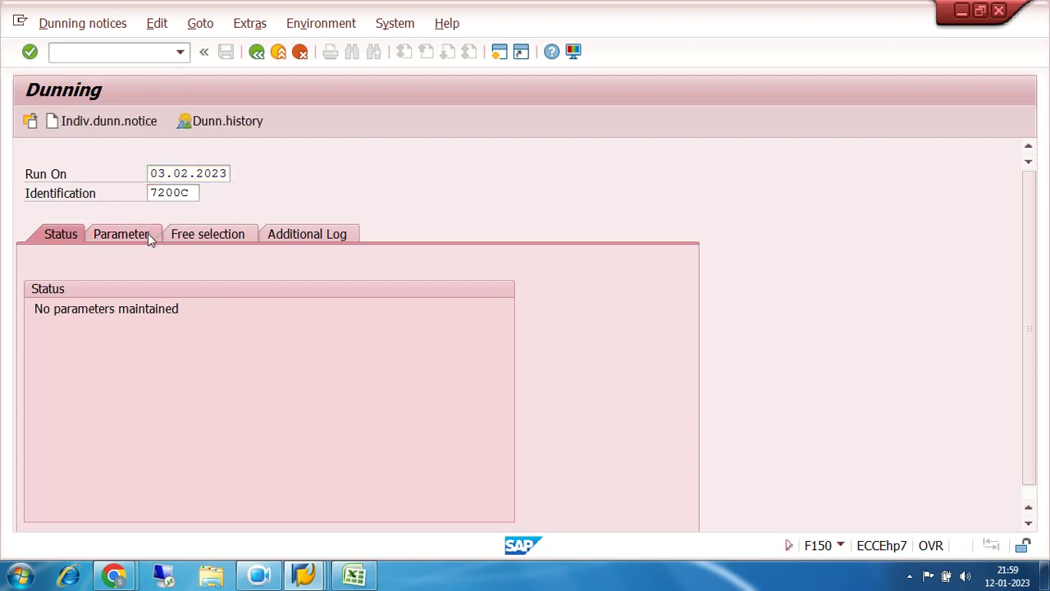
{"action": "left_click", "coordinate": [316, 289]}
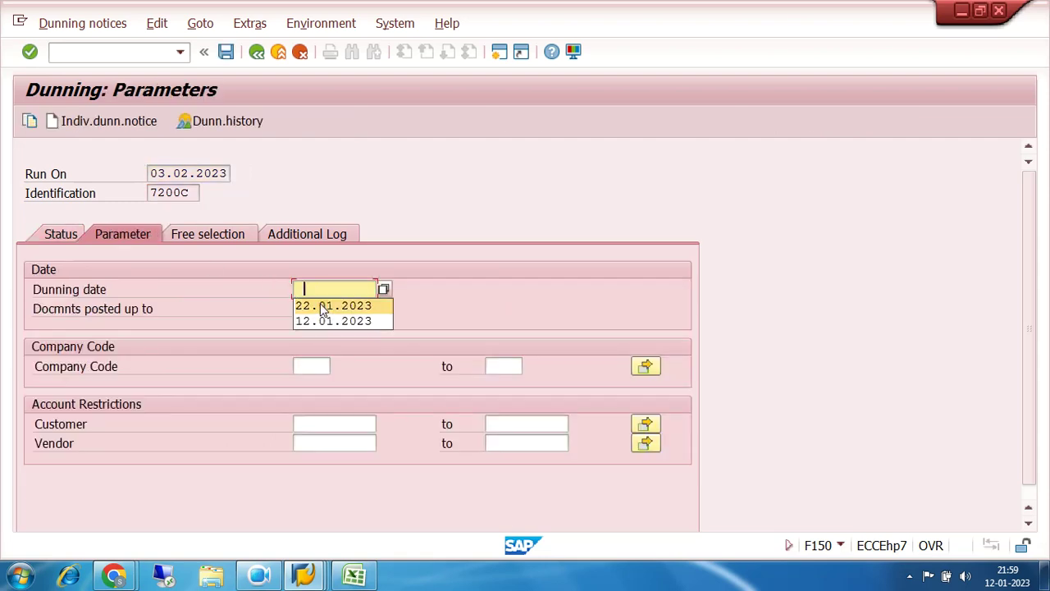
{"action": "left_click", "coordinate": [311, 289]}
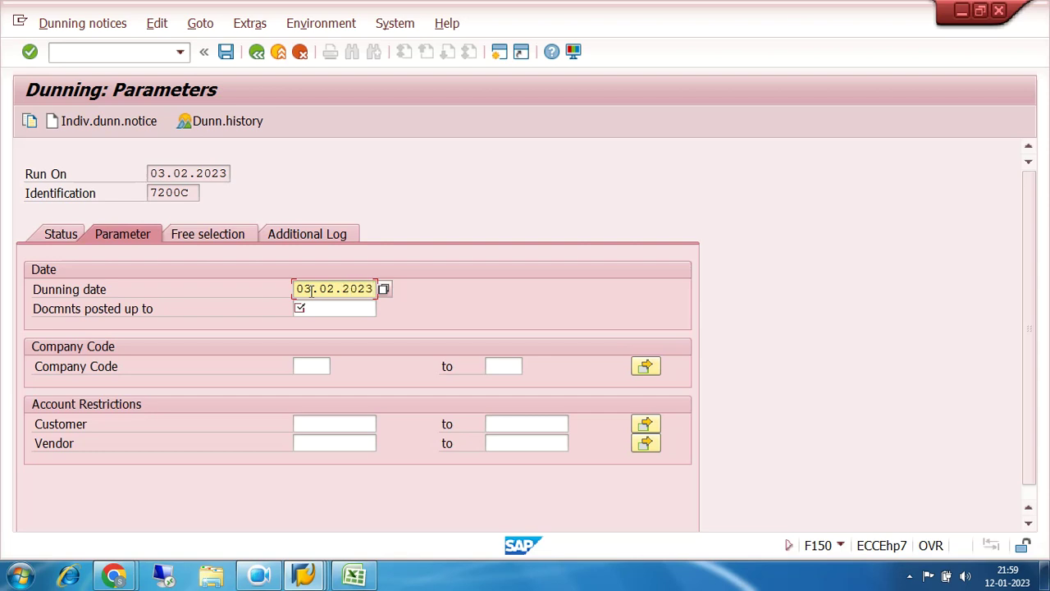
{"action": "key", "text": "Tab"}
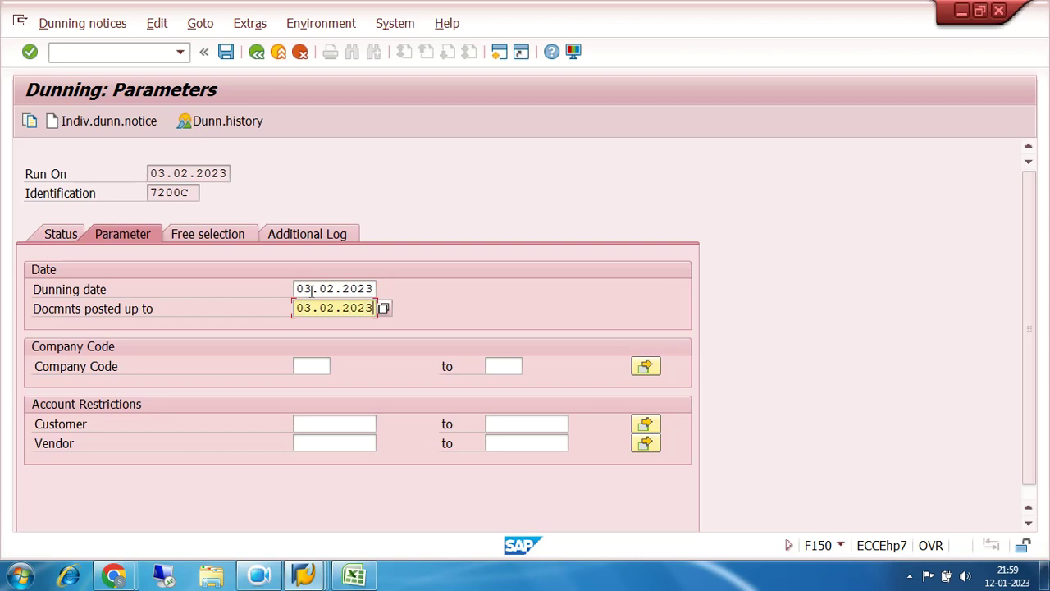
{"action": "left_click", "coordinate": [324, 364]}
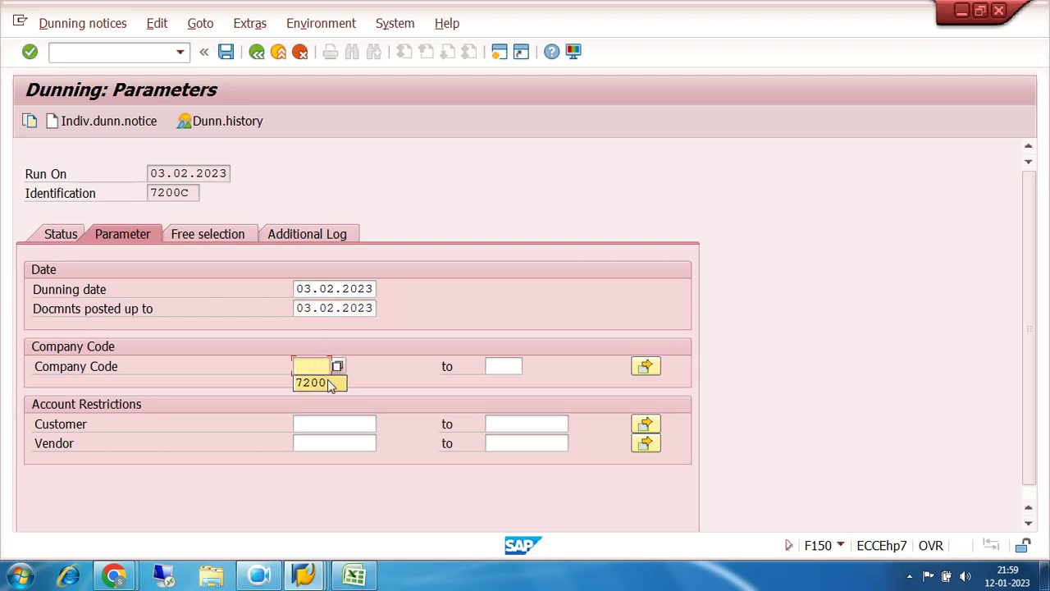
{"action": "left_click", "coordinate": [331, 423]}
{"action": "left_click", "coordinate": [335, 441]}
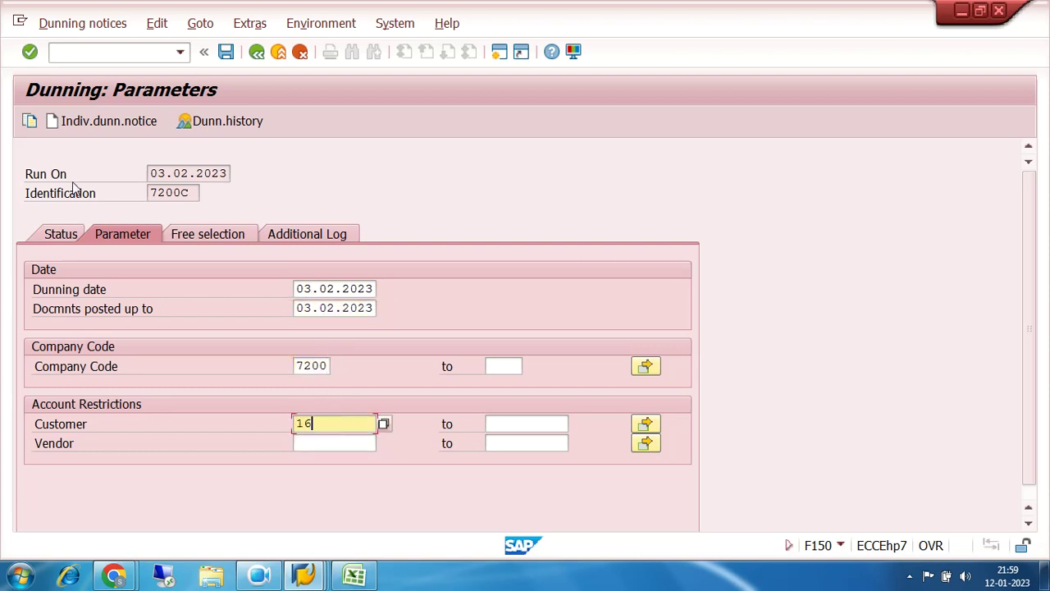
{"action": "left_click", "coordinate": [226, 52]}
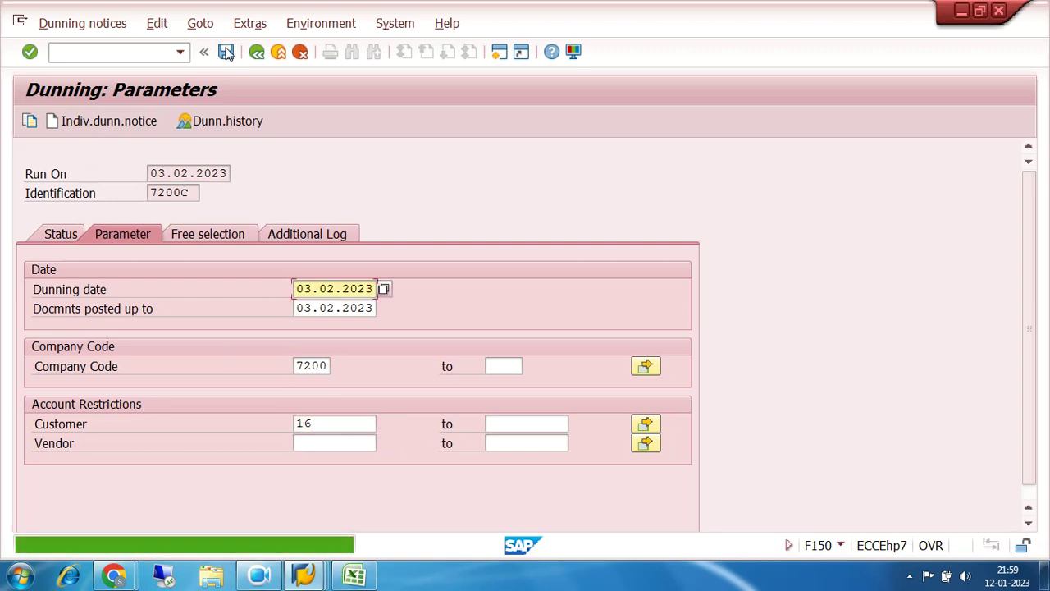
Schedule the dunning selection of the 03.02.2023 run to start immediately with output device LP01, and refresh its status.
{"action": "left_click", "coordinate": [66, 235]}
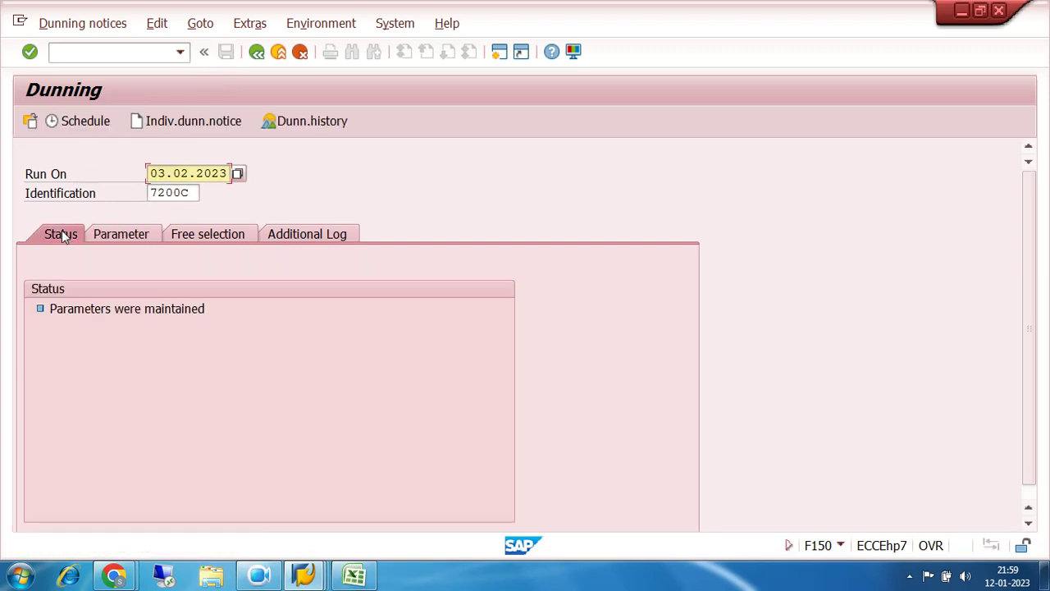
{"action": "left_click", "coordinate": [80, 122]}
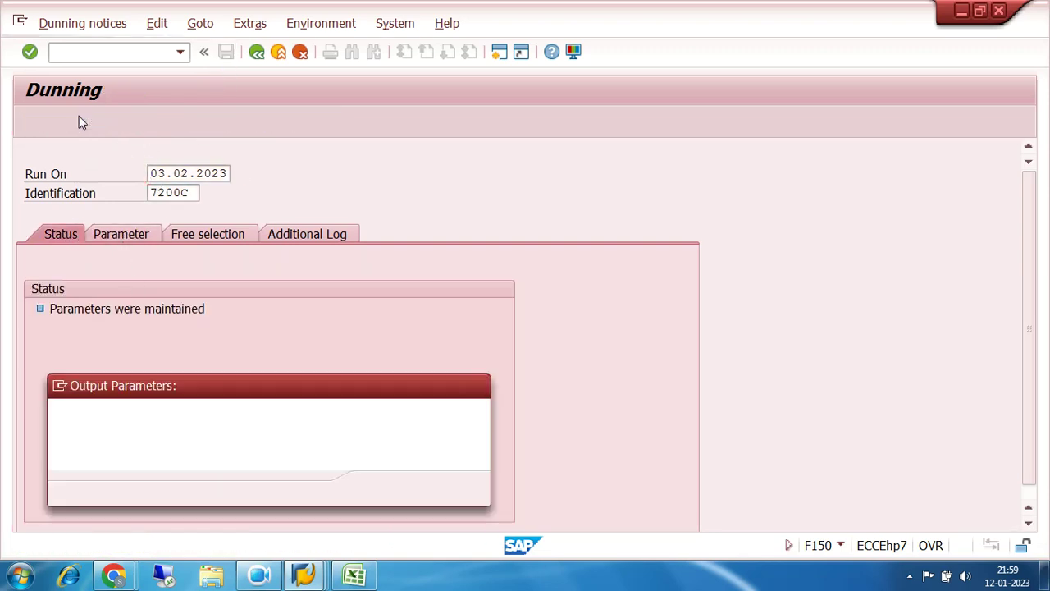
{"action": "left_click", "coordinate": [258, 432]}
{"action": "left_click", "coordinate": [254, 454]}
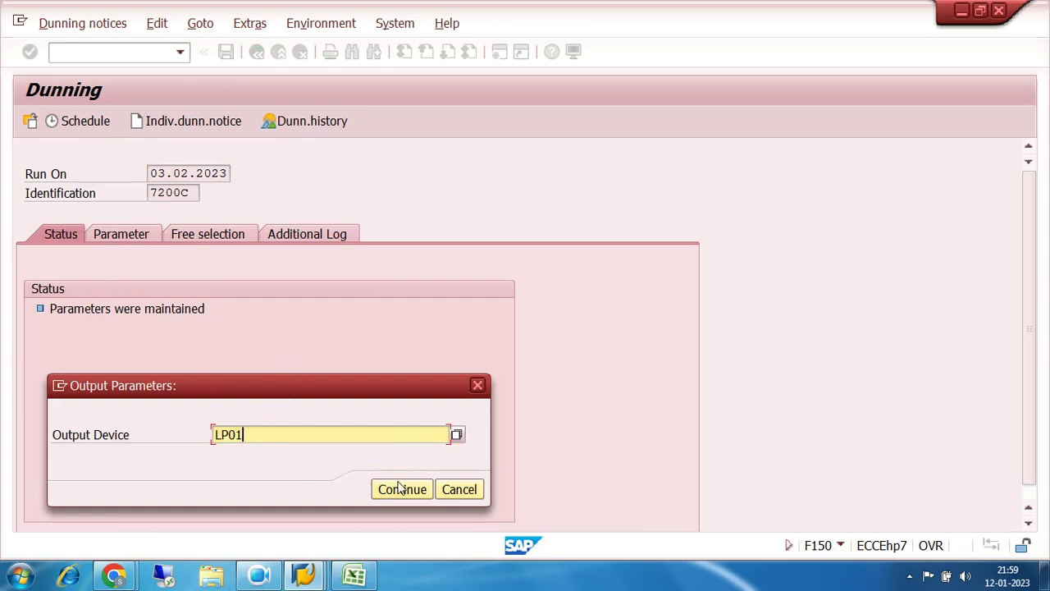
{"action": "left_click", "coordinate": [402, 489]}
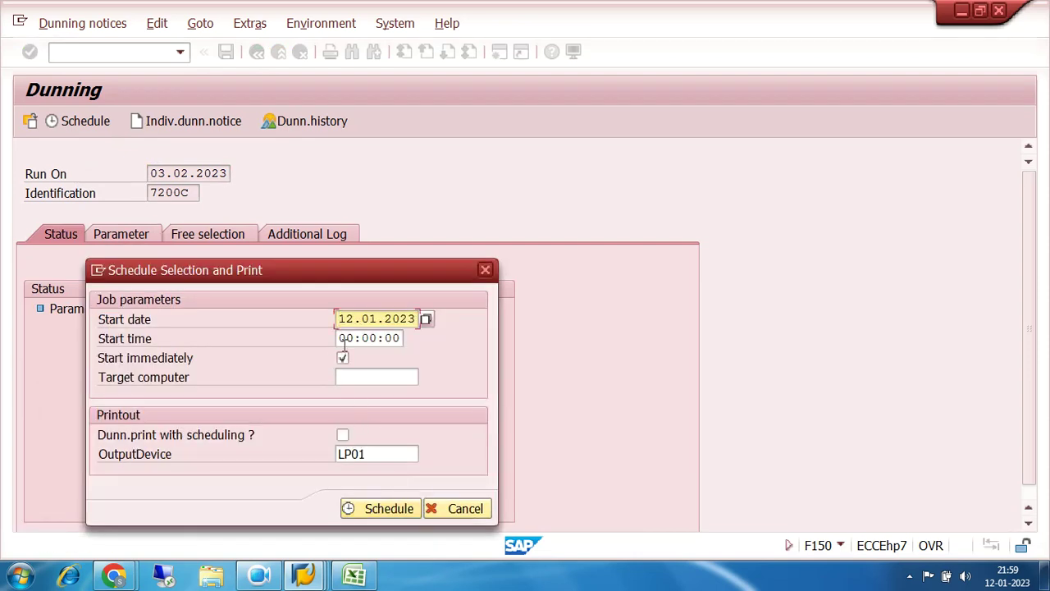
{"action": "left_click", "coordinate": [379, 509]}
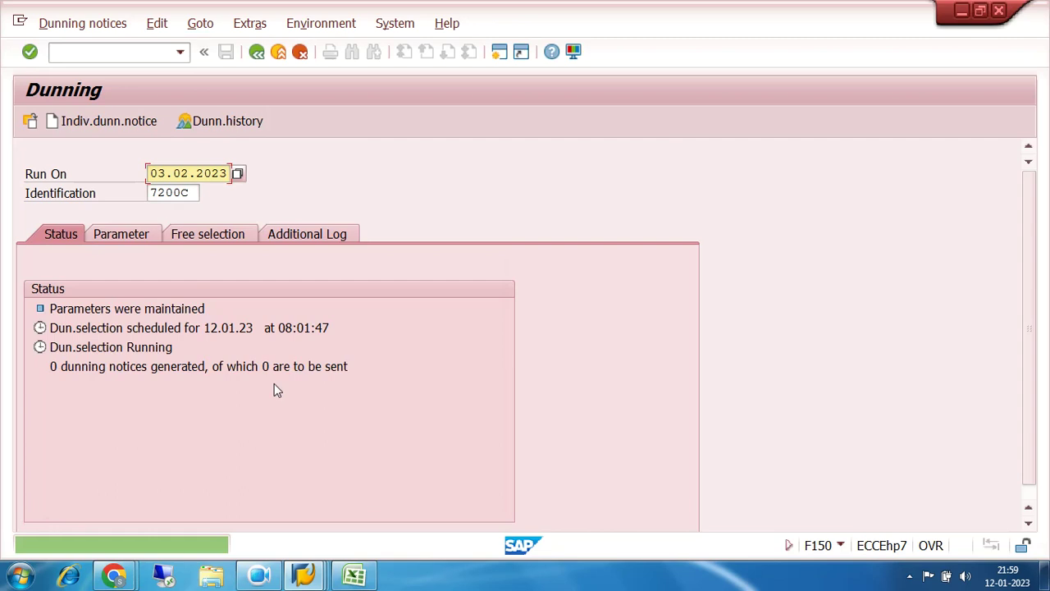
{"action": "key", "text": "Return"}
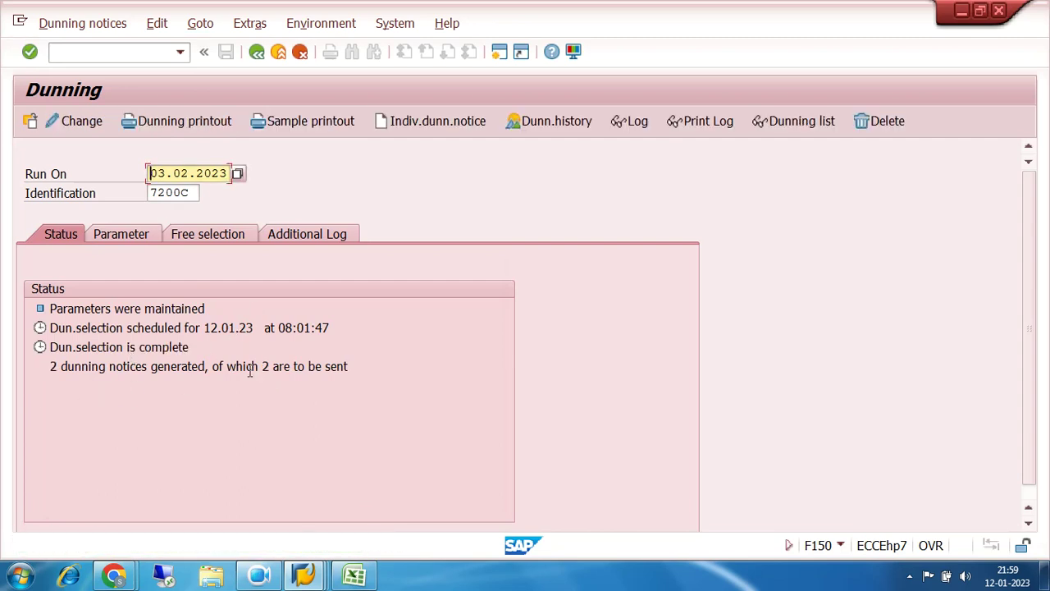
Print the dunning notices of run 7200C immediately on output device LP01.
{"action": "left_click", "coordinate": [170, 121]}
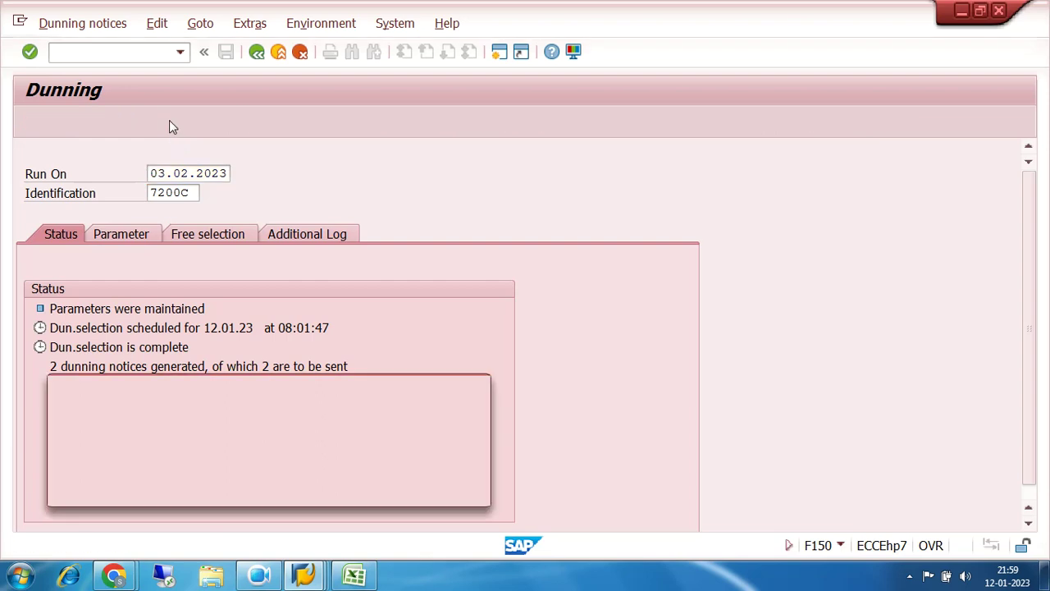
{"action": "left_click", "coordinate": [243, 455]}
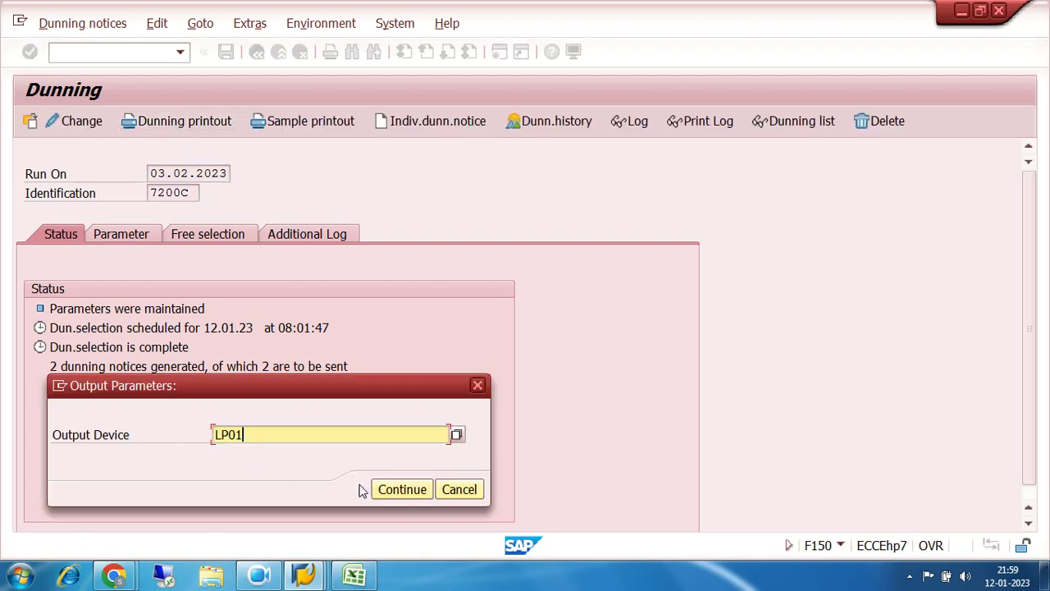
{"action": "left_click", "coordinate": [386, 492]}
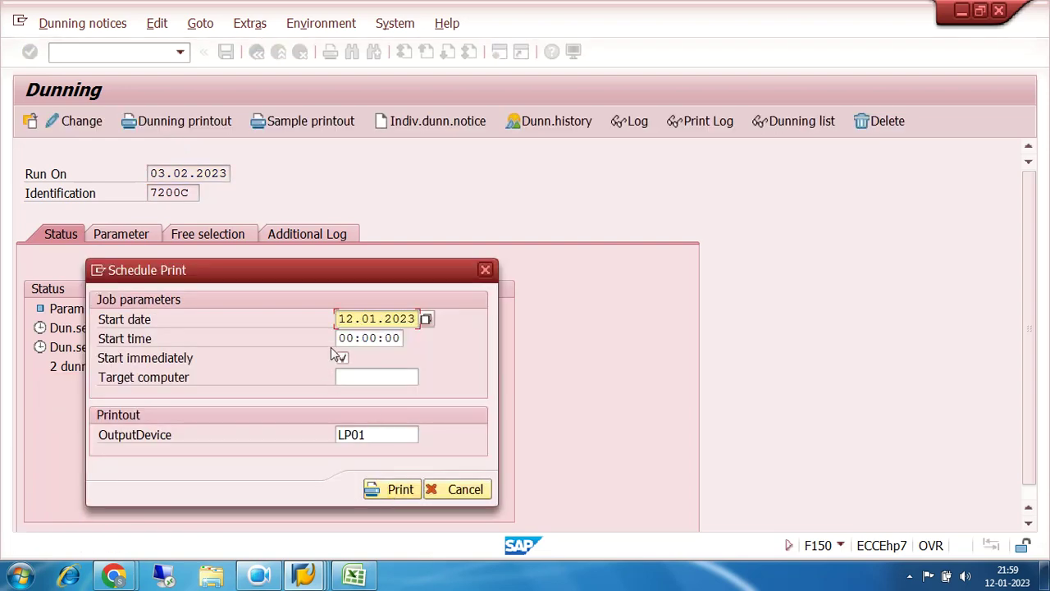
{"action": "left_click", "coordinate": [389, 492]}
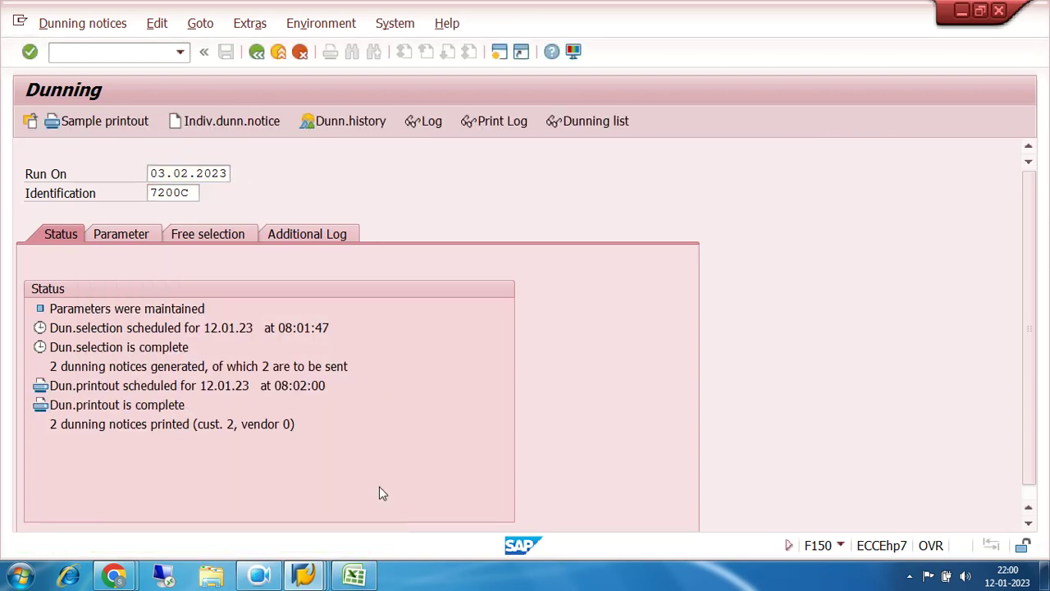
Display the dunning history for account type D, company code 7200 and the customer's account number.
{"action": "left_click", "coordinate": [343, 123]}
{"action": "type", "text": "D"}
{"action": "left_click", "coordinate": [291, 195]}
{"action": "left_click", "coordinate": [291, 194]}
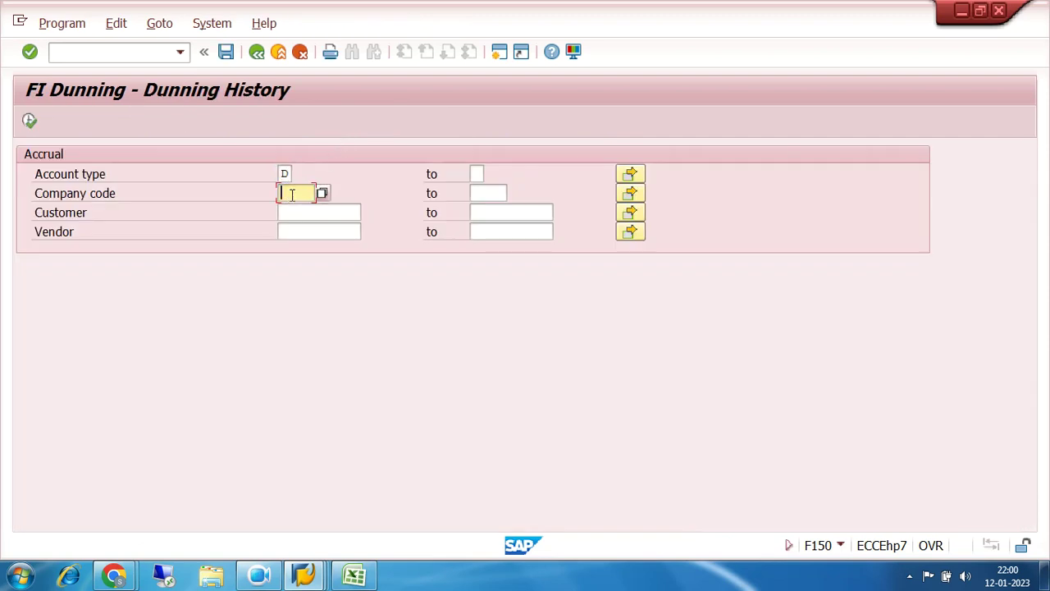
{"action": "left_click", "coordinate": [295, 209]}
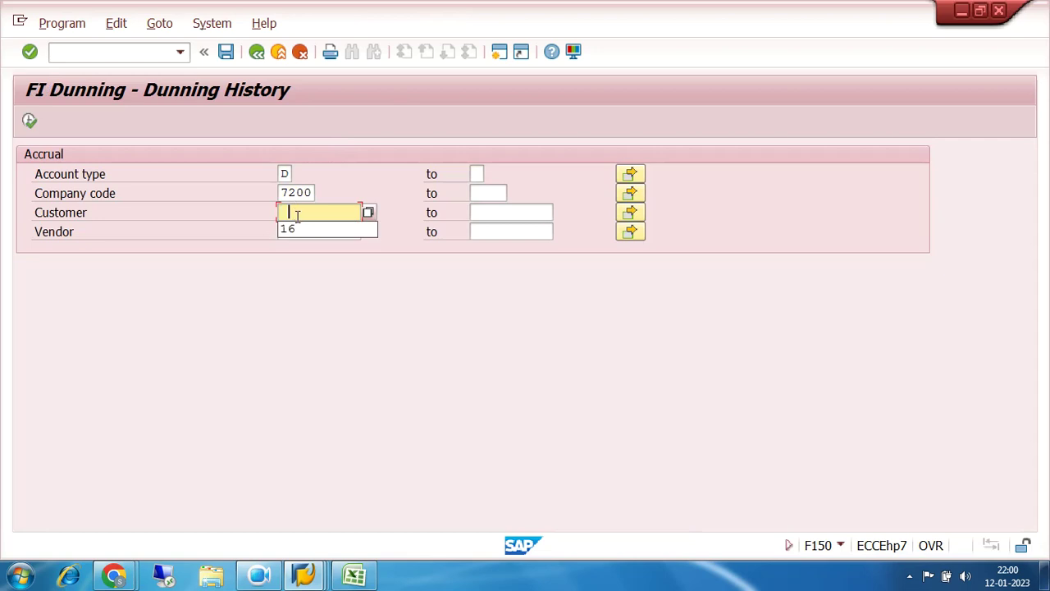
{"action": "left_click", "coordinate": [300, 230]}
{"action": "left_click", "coordinate": [30, 121]}
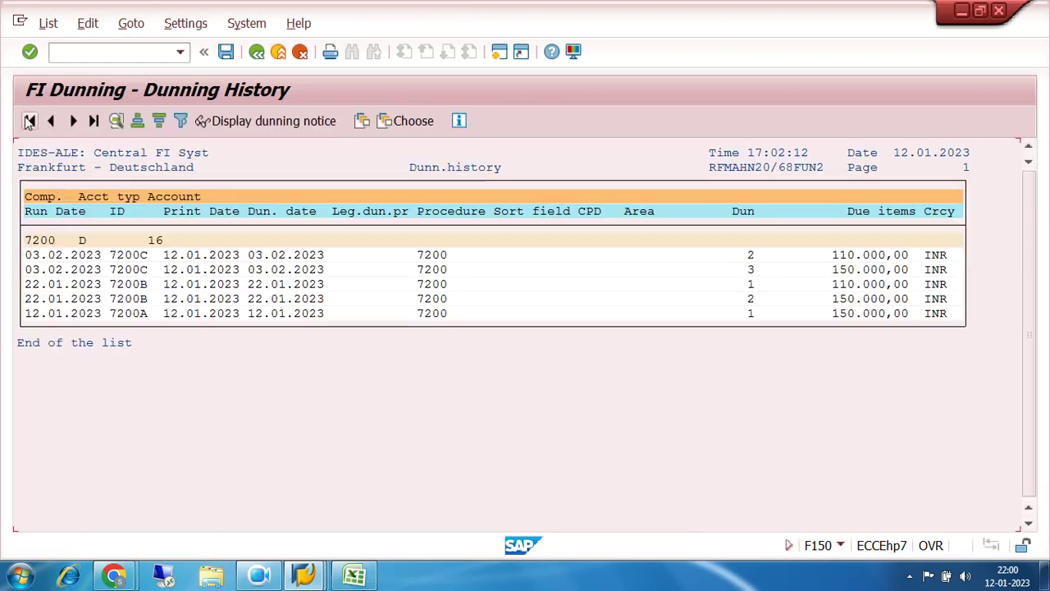
Preview the level 3 dunning notice of the 03.02.2023 run 7200C on output device LP01 and read through the letter.
{"action": "left_click", "coordinate": [752, 270]}
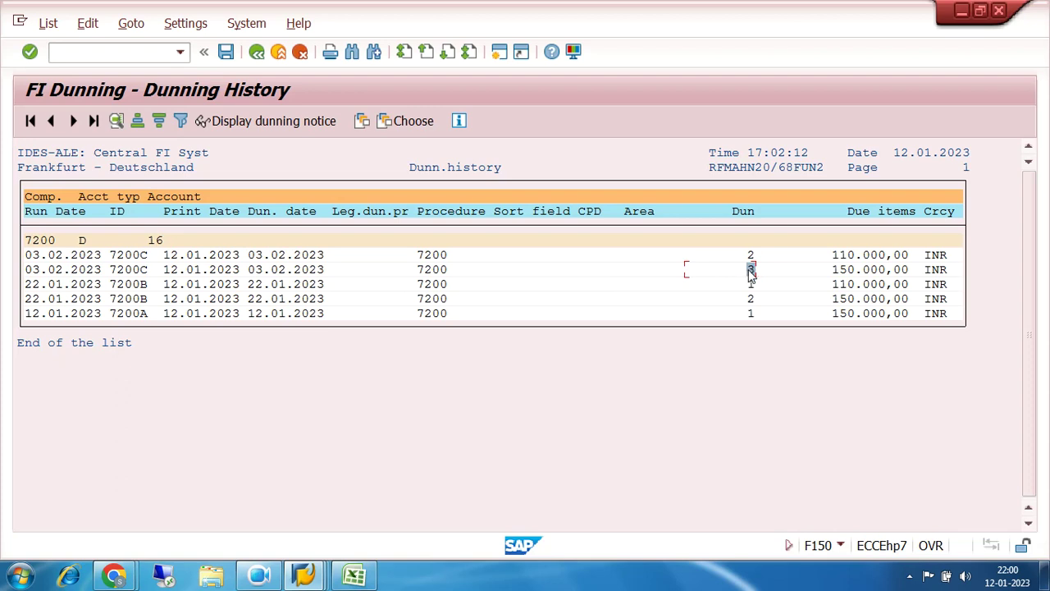
{"action": "left_click", "coordinate": [251, 122]}
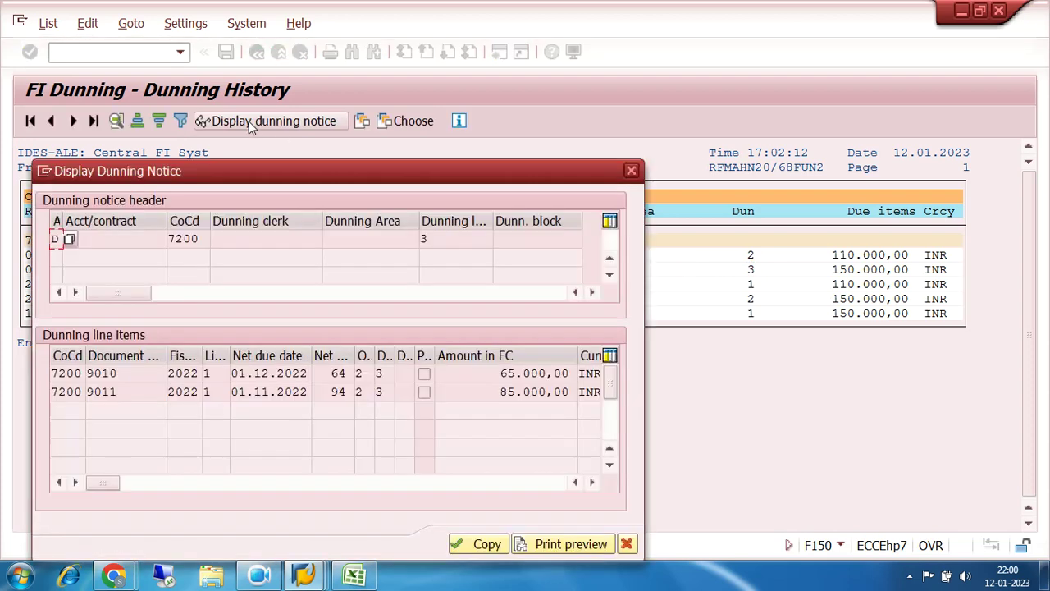
{"action": "left_click", "coordinate": [574, 543]}
{"action": "left_click", "coordinate": [271, 379]}
{"action": "left_click", "coordinate": [267, 397]}
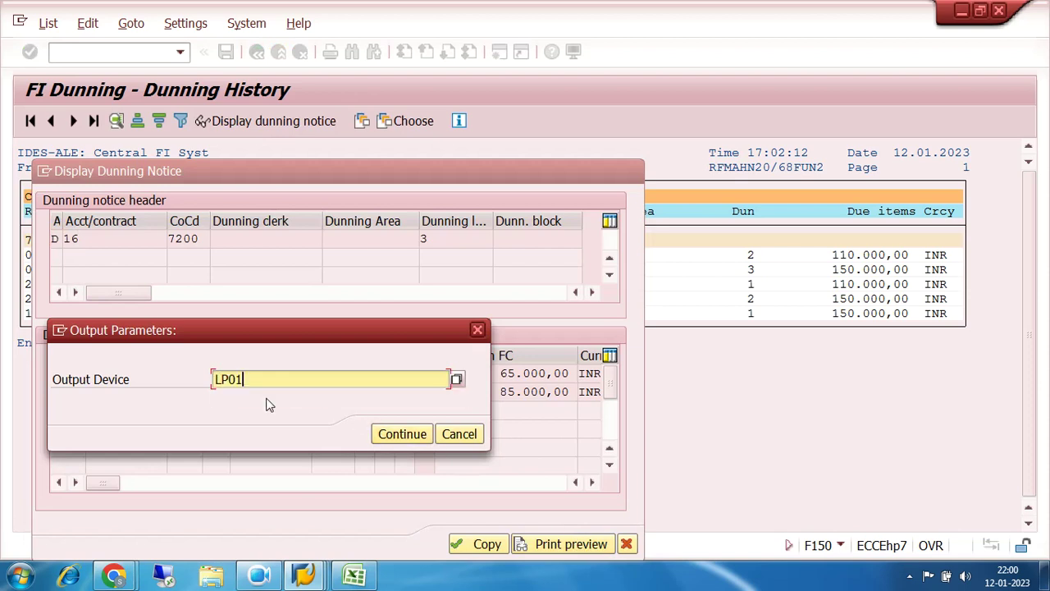
{"action": "left_click", "coordinate": [394, 433]}
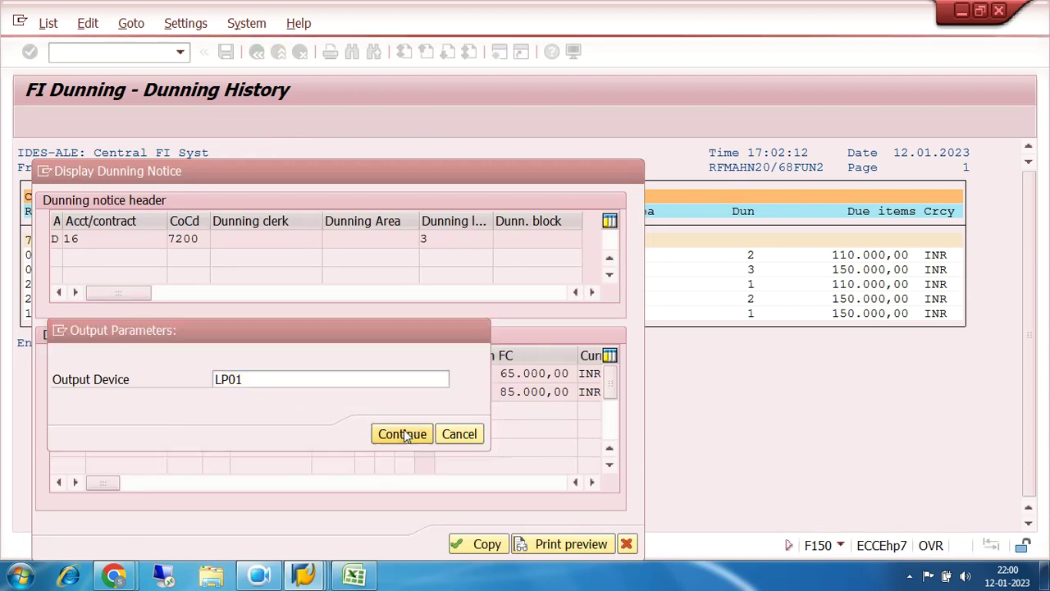
{"action": "scroll", "coordinate": [438, 403], "scroll_direction": "down", "scroll_amount": 3}
{"action": "scroll", "coordinate": [438, 358], "scroll_direction": "down", "scroll_amount": 5}
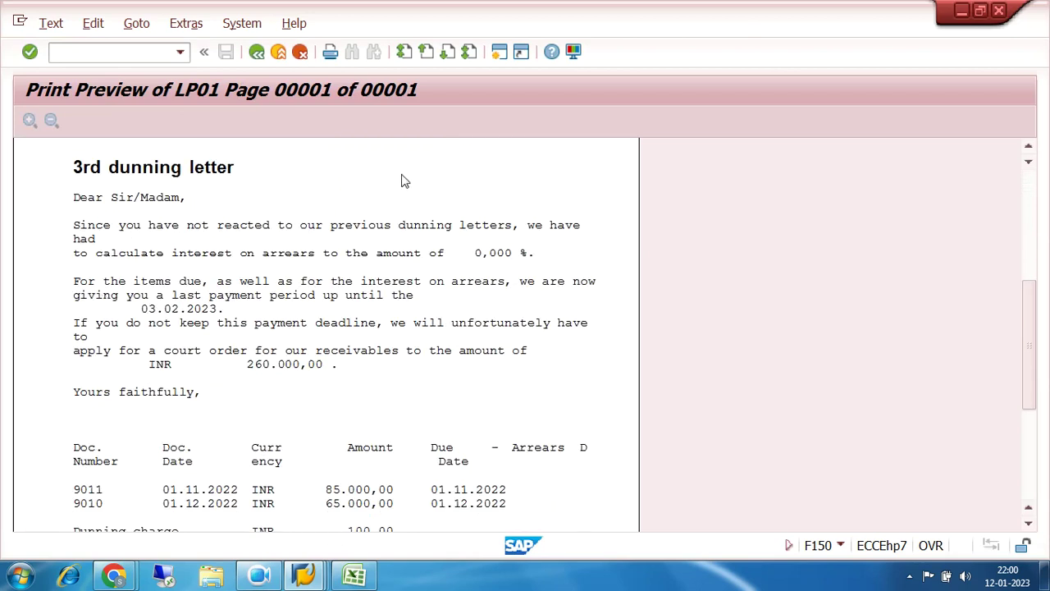
{"action": "scroll", "coordinate": [213, 293], "scroll_direction": "down", "scroll_amount": 3}
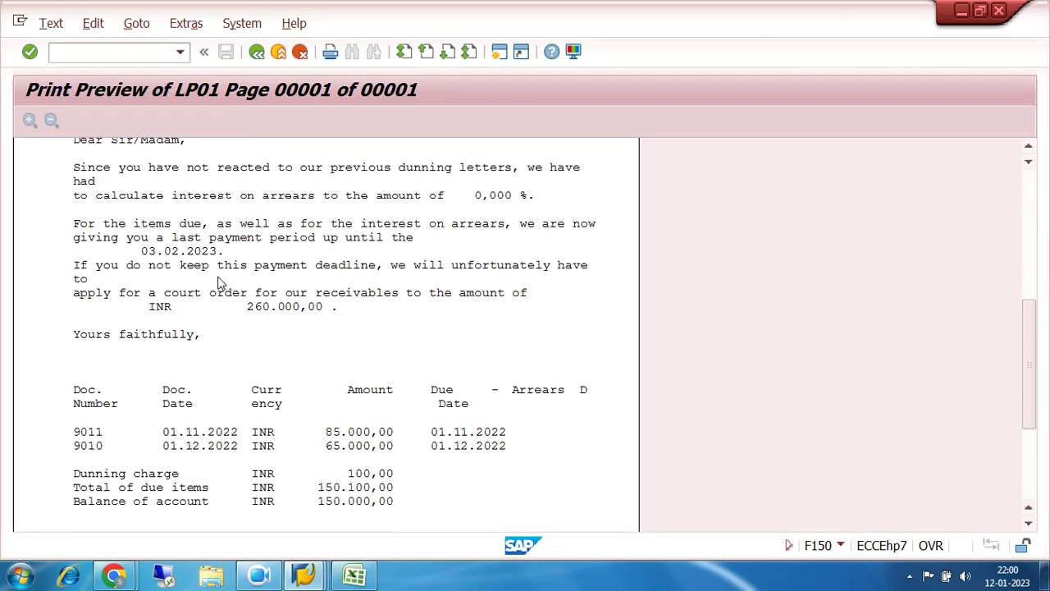
{"action": "scroll", "coordinate": [220, 292], "scroll_direction": "up", "scroll_amount": 6}
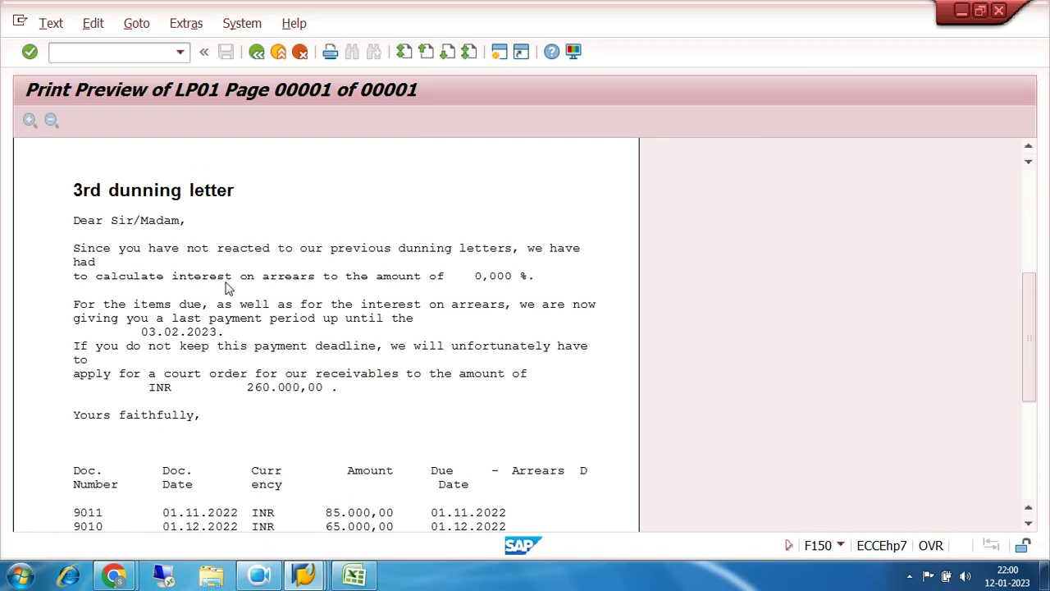
{"action": "scroll", "coordinate": [228, 288], "scroll_direction": "up", "scroll_amount": 1}
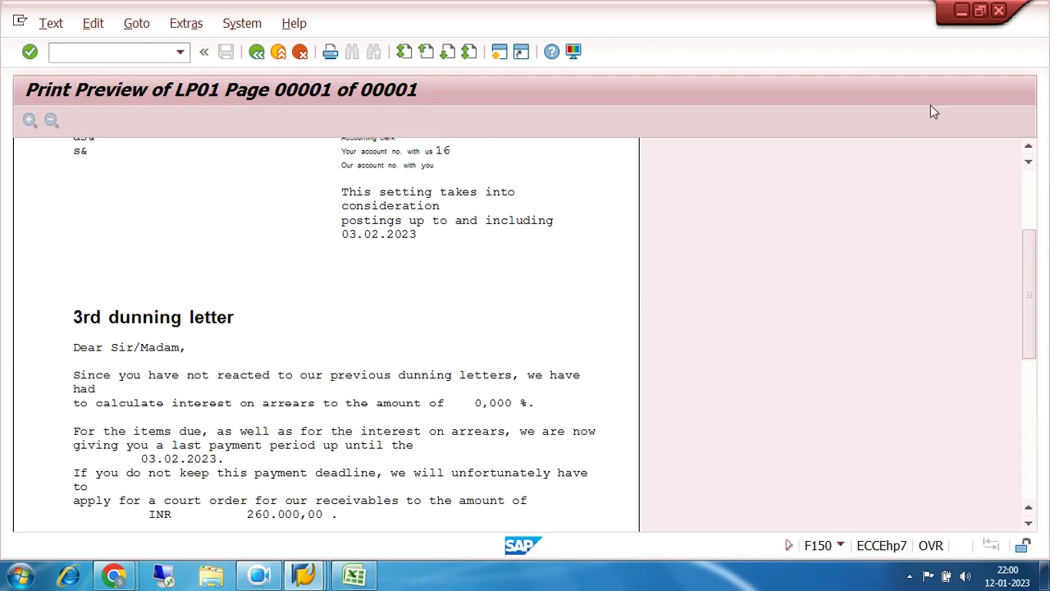
Close the session with the letter preview and go back to the dunning procedure list in the remaining session.
{"action": "left_click", "coordinate": [999, 12]}
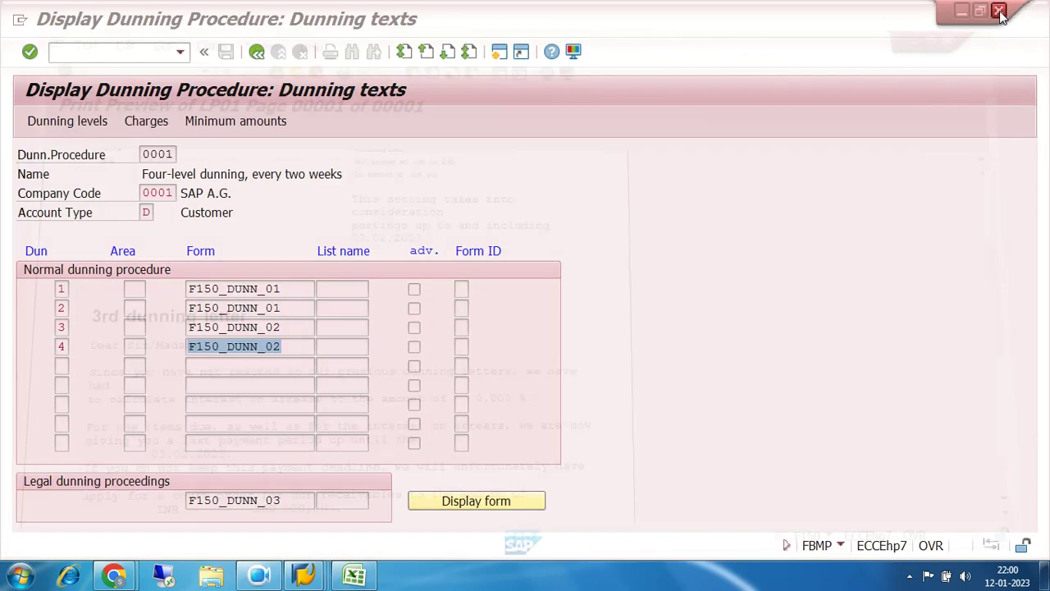
{"action": "left_click", "coordinate": [257, 53]}
{"action": "left_click", "coordinate": [257, 52]}
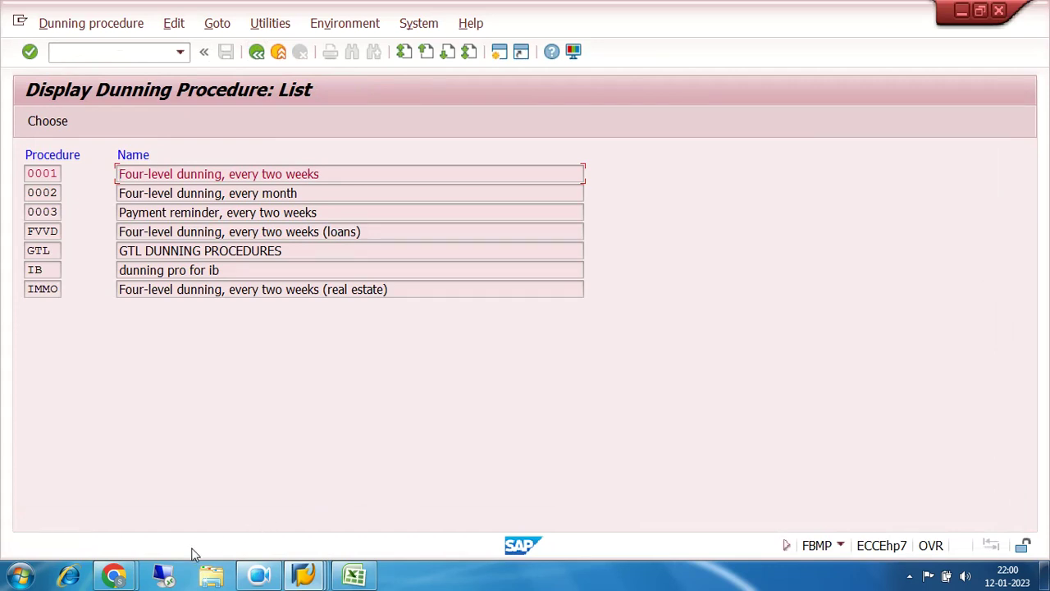
Switch to the Google Meet window in Chrome and leave the meeting.
{"action": "mouse_move", "coordinate": [114, 575]}
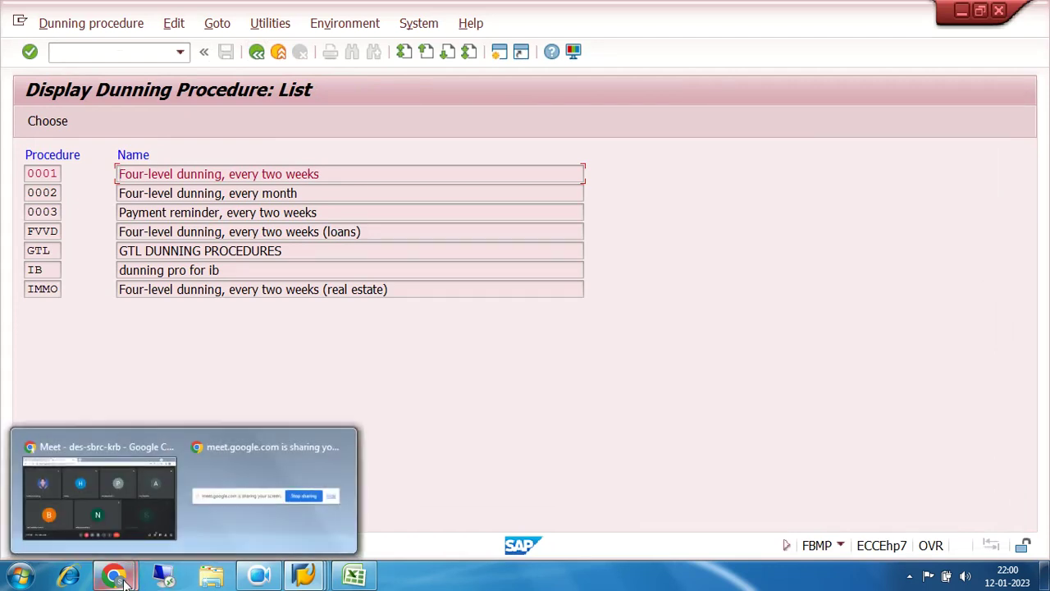
{"action": "left_click", "coordinate": [141, 501]}
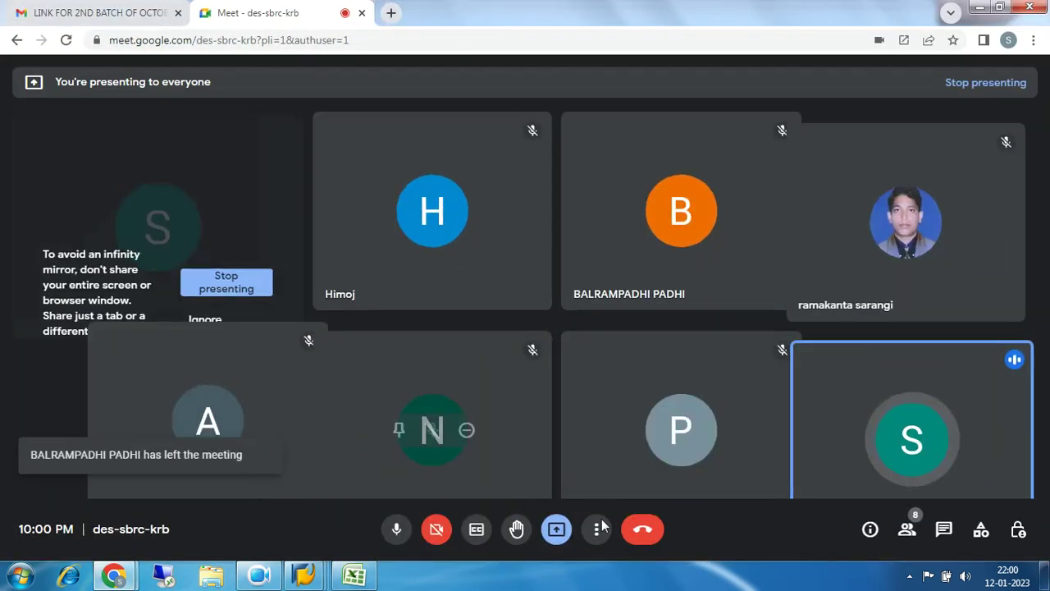
{"action": "left_click", "coordinate": [646, 531]}
{"action": "left_click", "coordinate": [261, 578]}
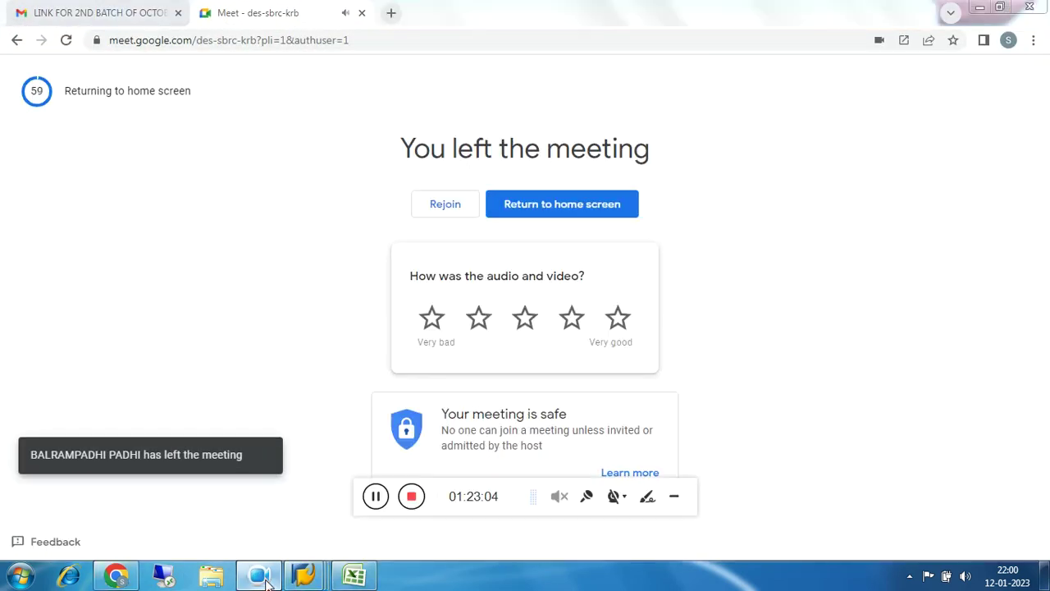